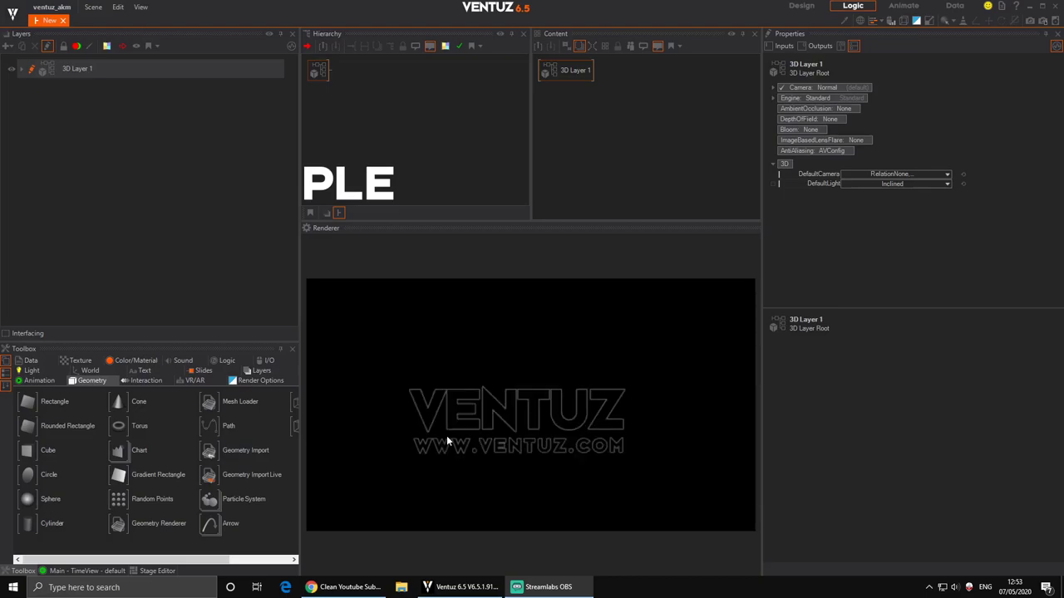
Switch to Chrome and replay the opening of the Clean Youtube Subscribe preview, examining how the subscribe lower third looks and animates.
left_click(345, 587)
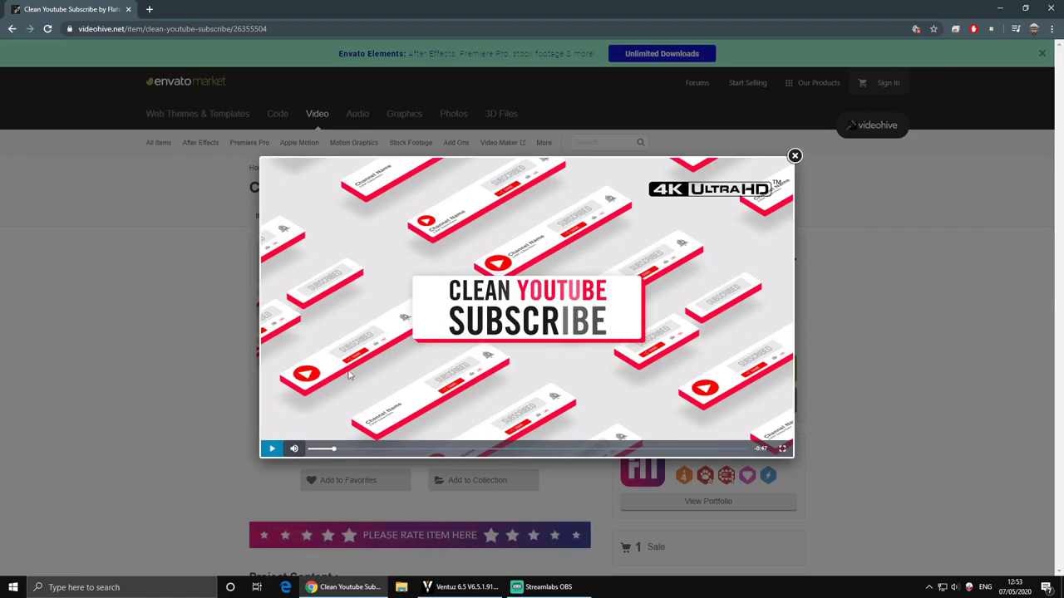
left_click(310, 449)
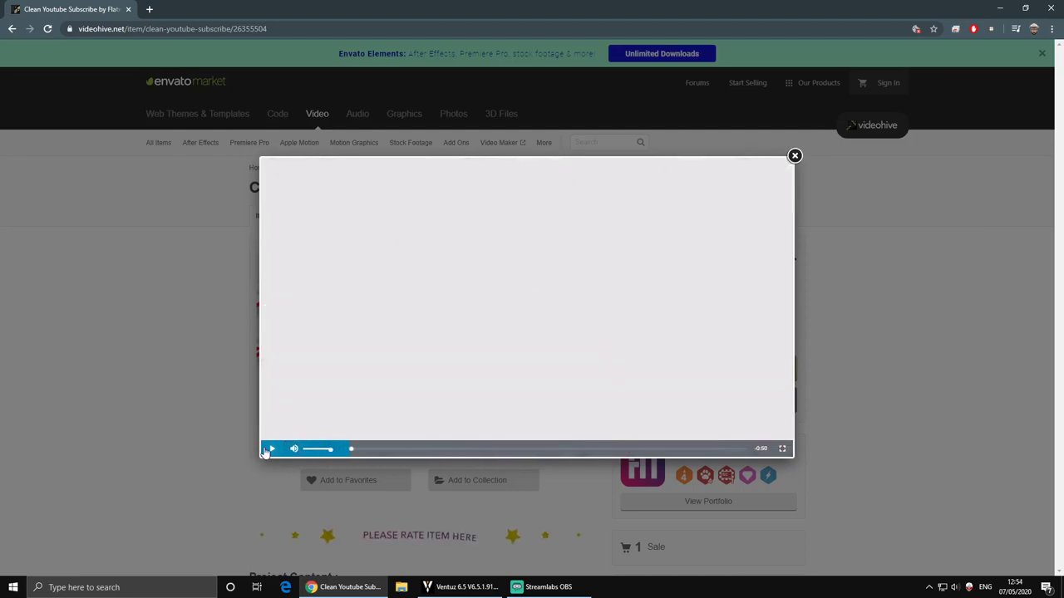
left_click(268, 454)
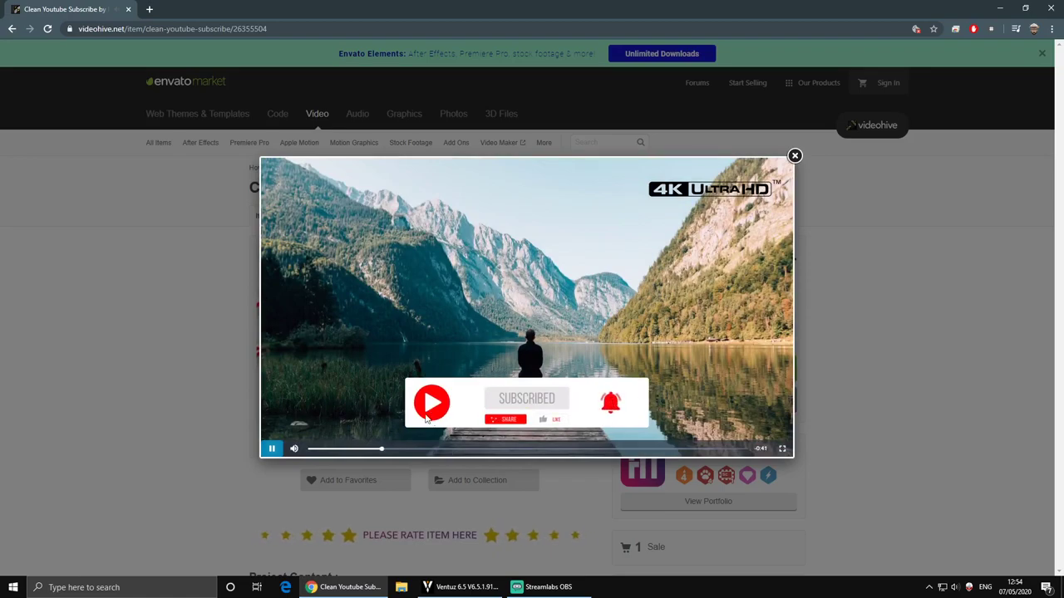
left_click(272, 448)
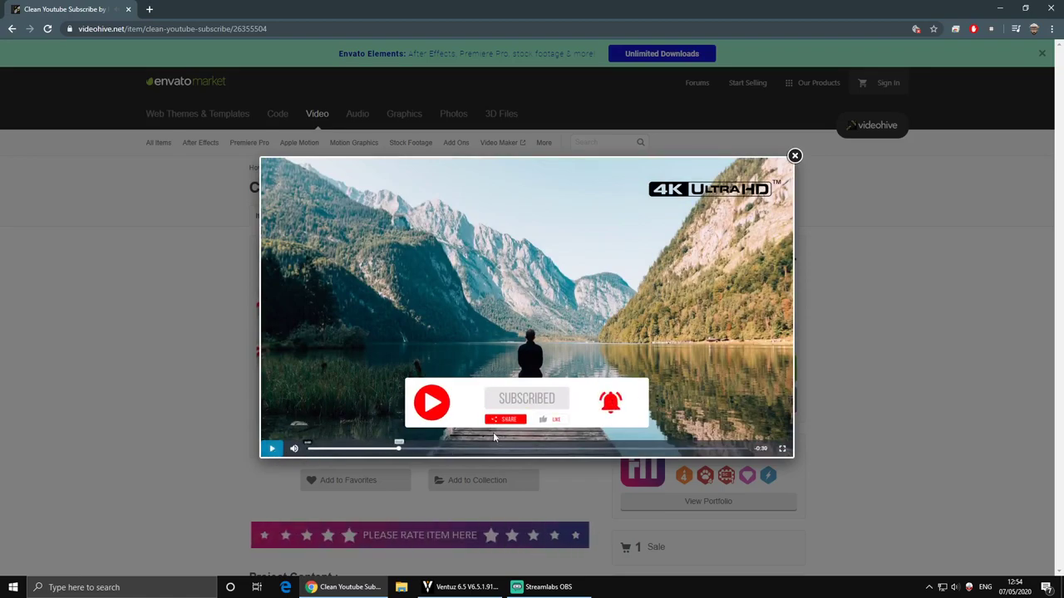
left_click(362, 448)
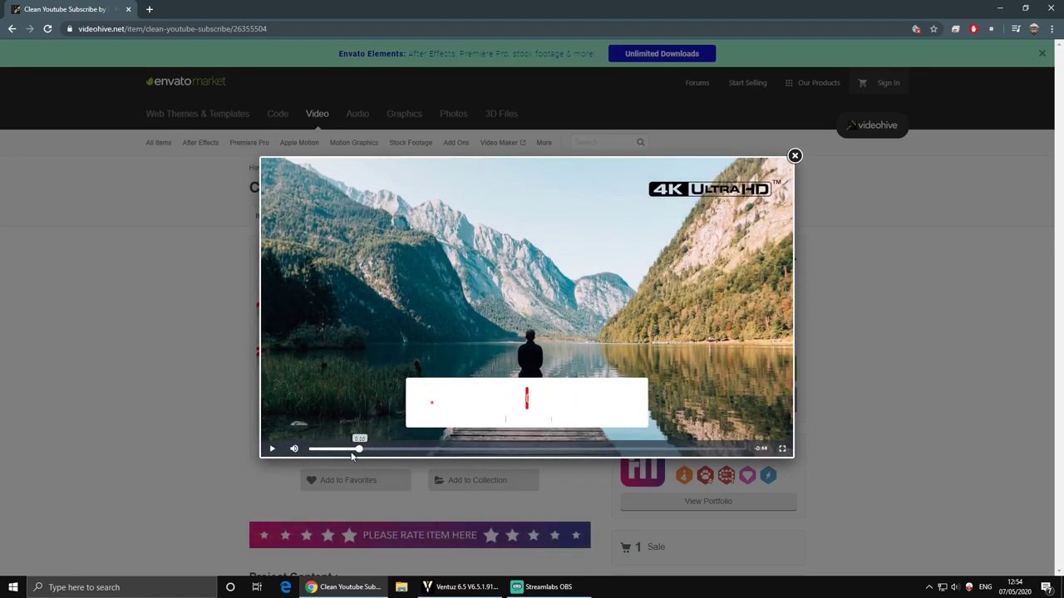
left_click(272, 449)
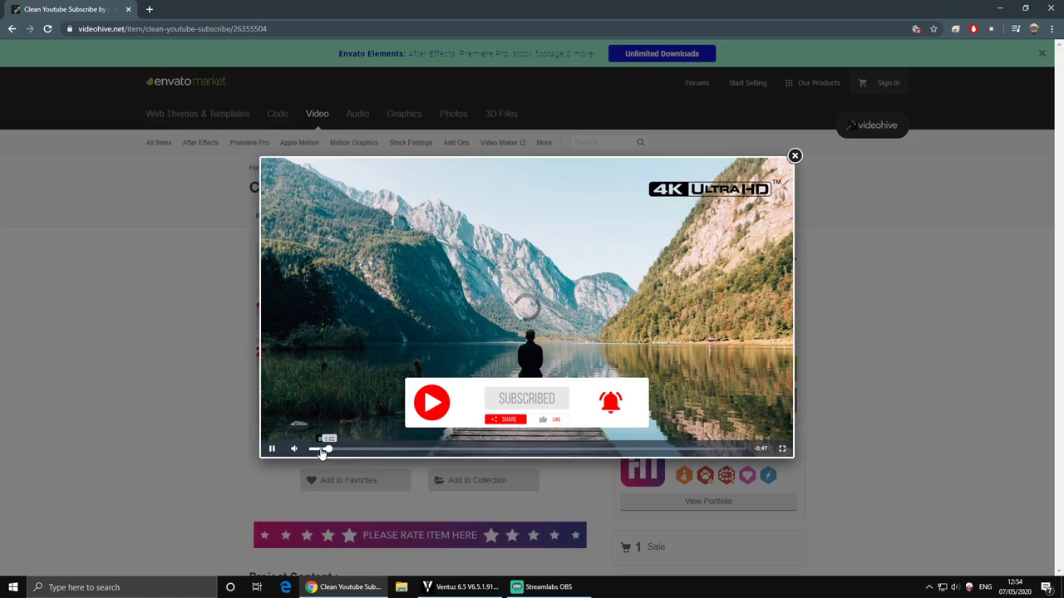
left_click(328, 450)
left_click(271, 450)
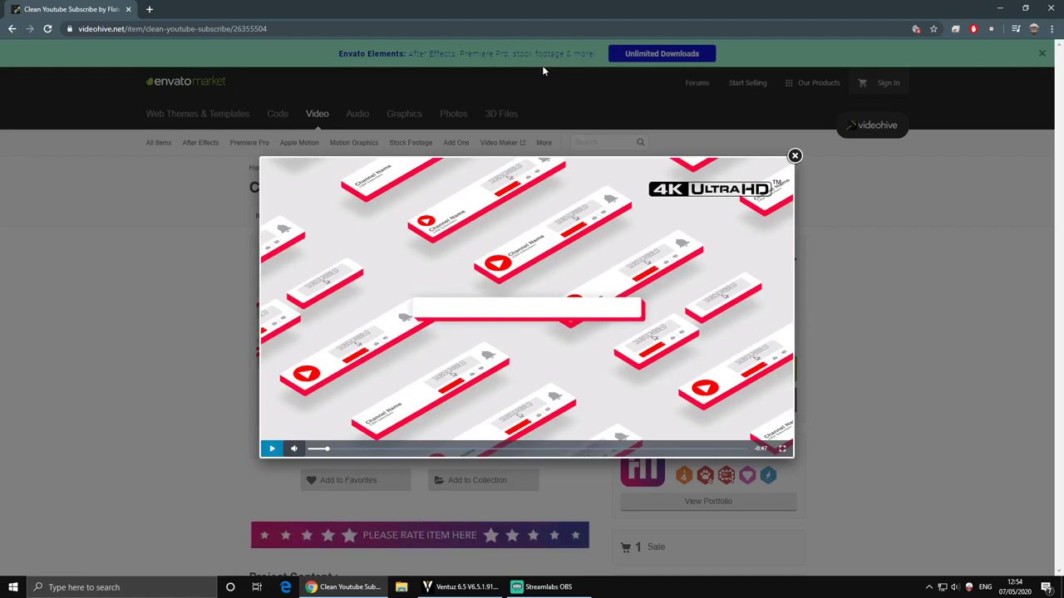
left_click(273, 450)
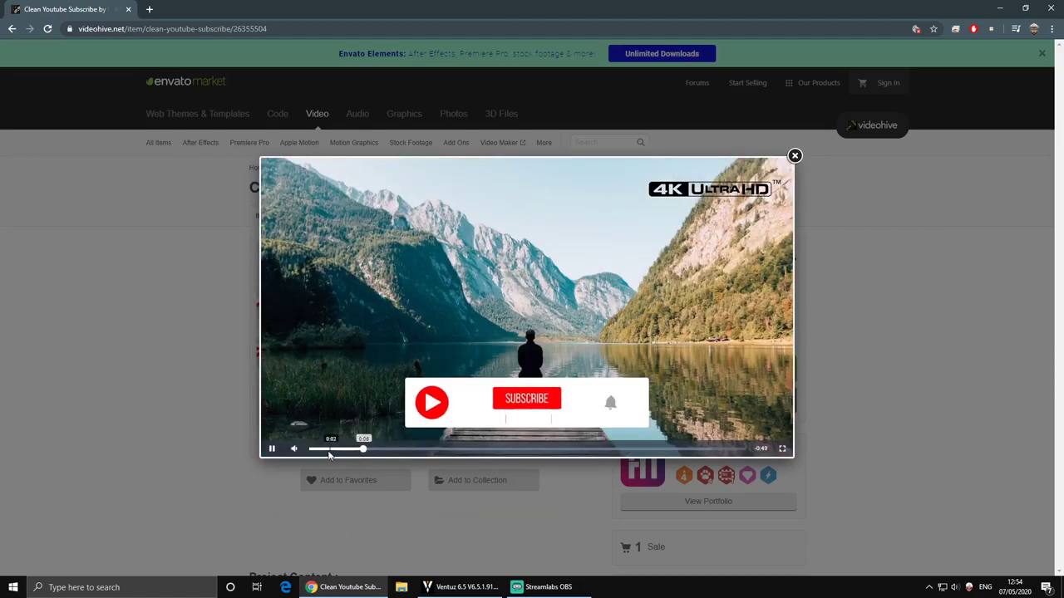
left_click(350, 450)
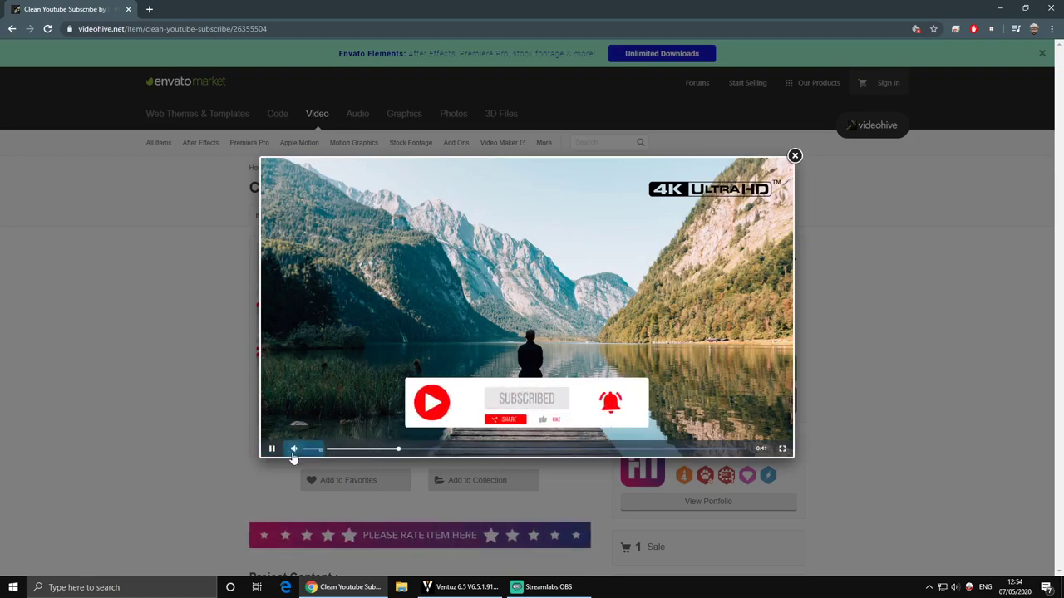
left_click(360, 449)
left_click(343, 450)
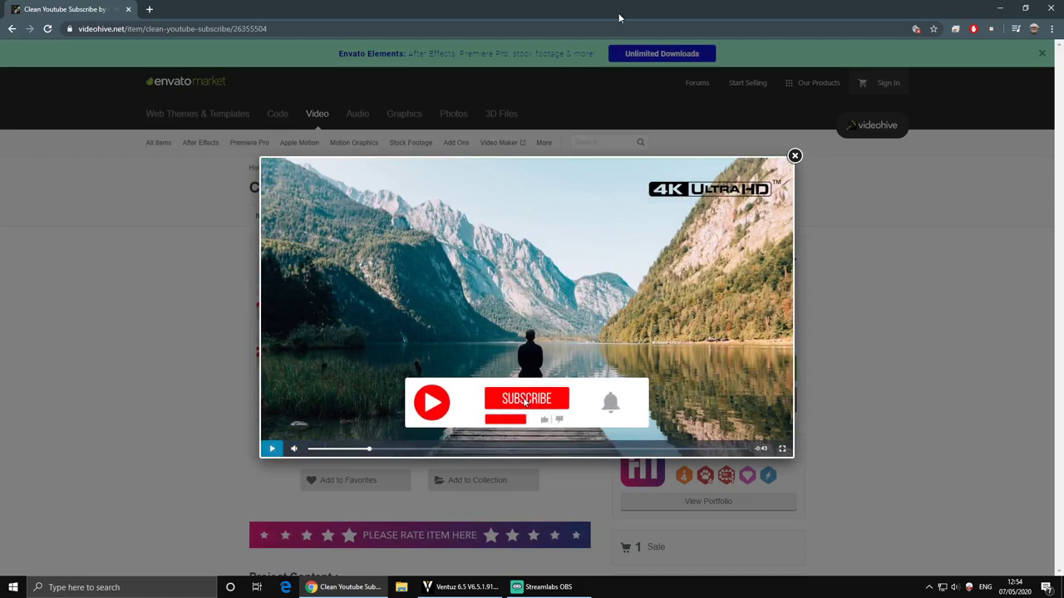
Return to Ventuz and attach an Axis node to the 3D layer root in the hierarchy.
left_click_drag(619, 17, 511, 46)
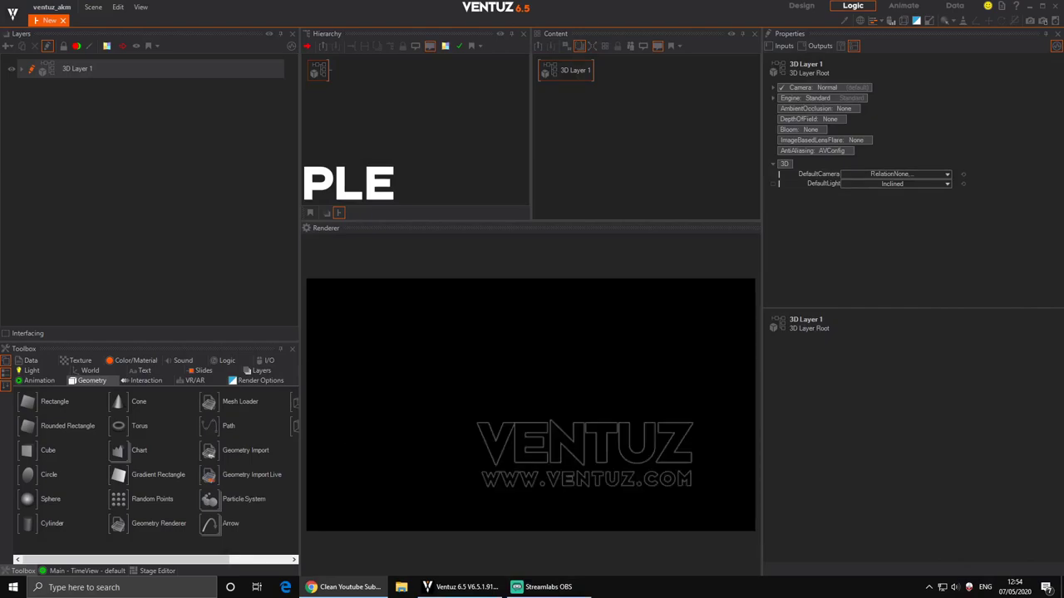
left_click(418, 266)
double_click(403, 118)
type("ax")
left_click_drag(416, 151, 348, 72)
Add a Rounded Rectangle geometry node after the Axis in the hierarchy.
double_click(372, 89)
type("round")
key("Down")
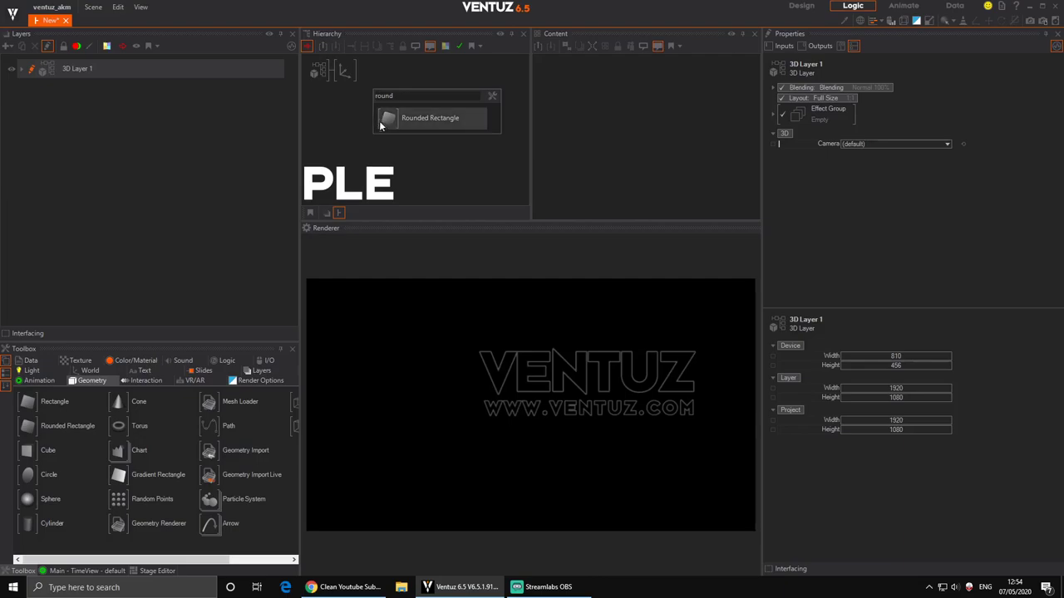
key("Return")
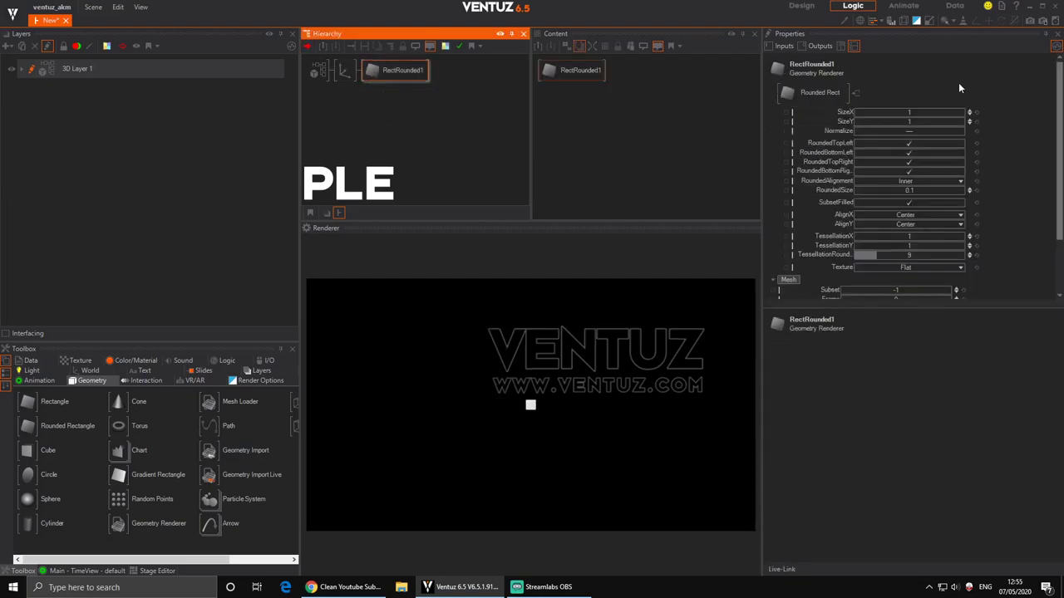
Set the rounded rectangle's SizeX to 24 and SizeY to 6.
left_click_drag(925, 112, 926, 113)
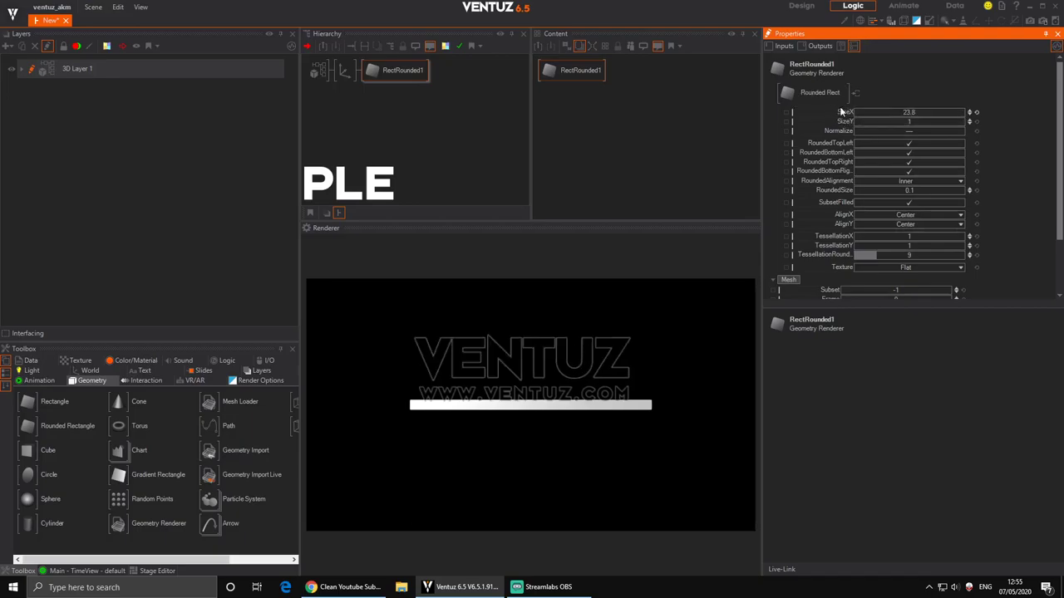
left_click_drag(916, 127, 932, 123)
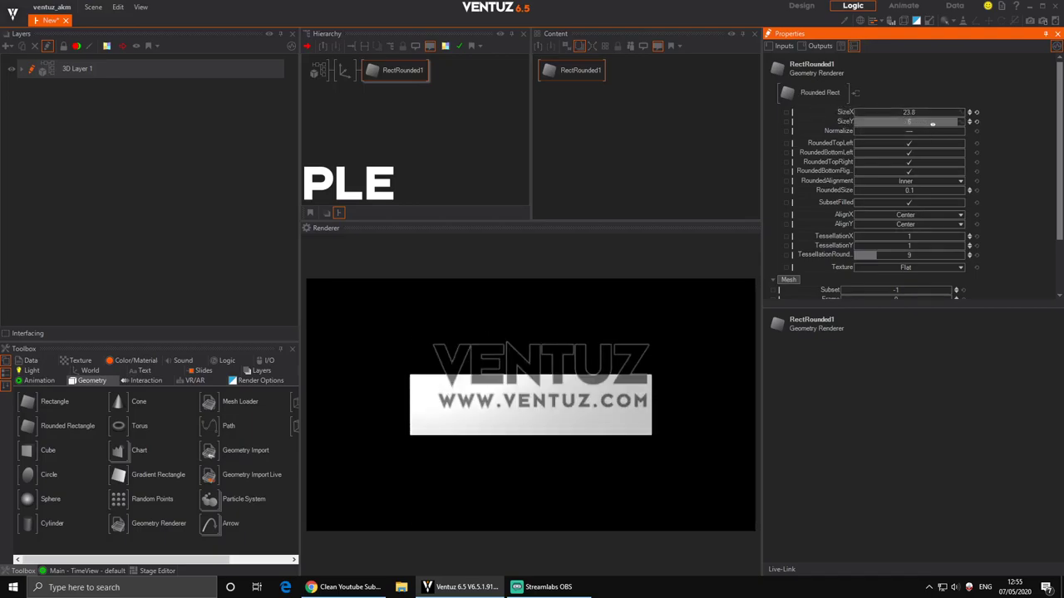
left_click(923, 114)
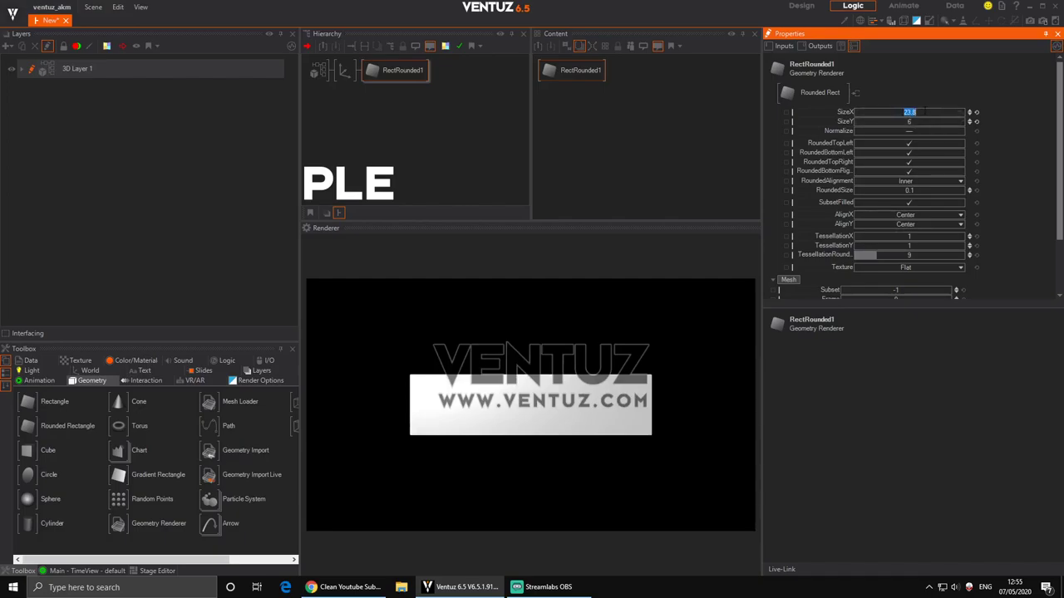
type("24")
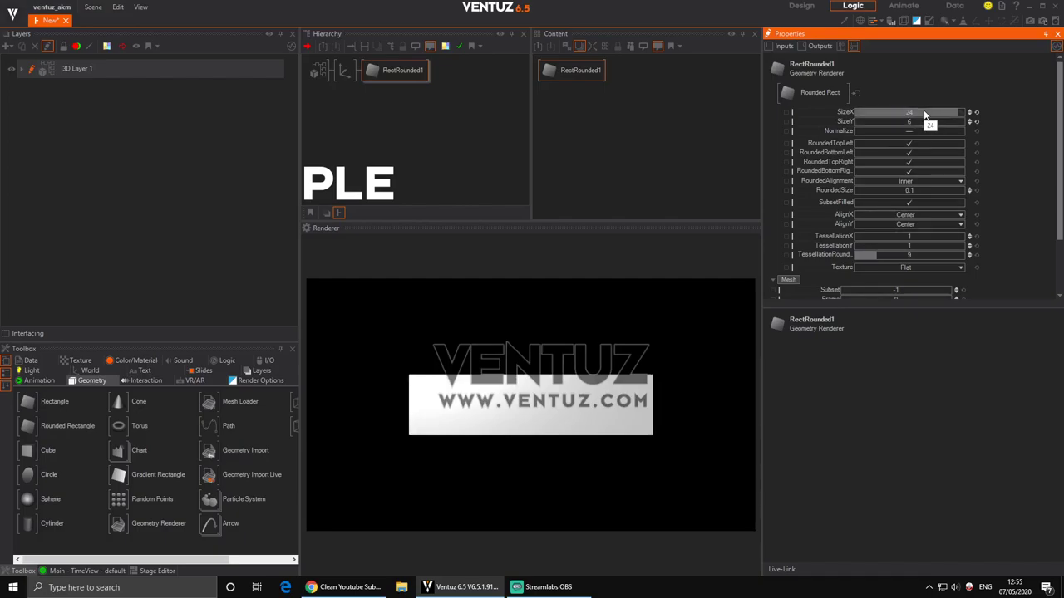
key("Return")
Deselect the rounded rectangle and resize the side panels to enlarge the renderer area.
left_click(366, 116)
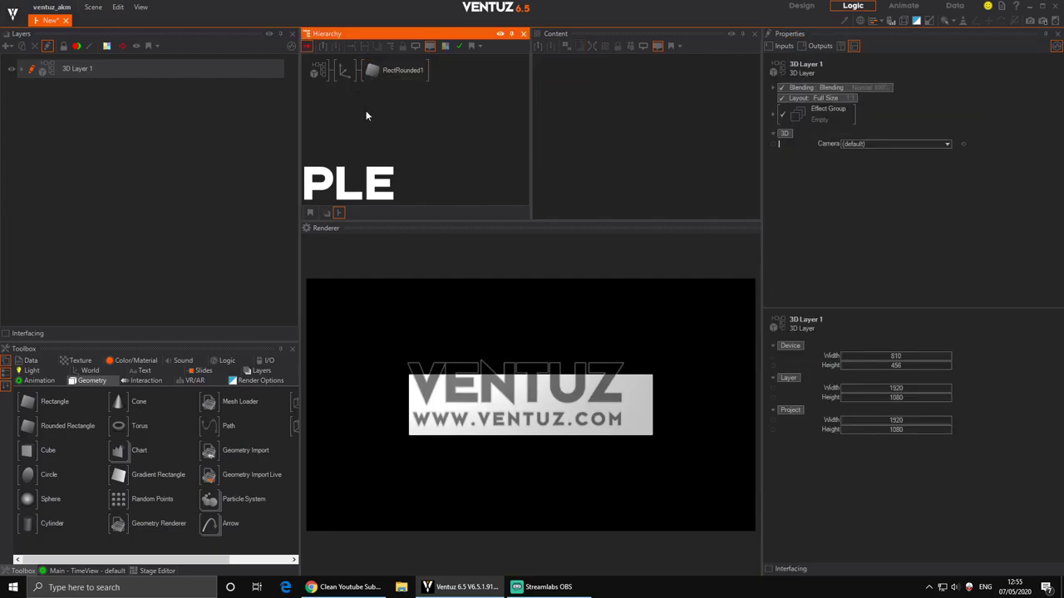
left_click_drag(302, 302, 317, 297)
left_click_drag(761, 370, 806, 373)
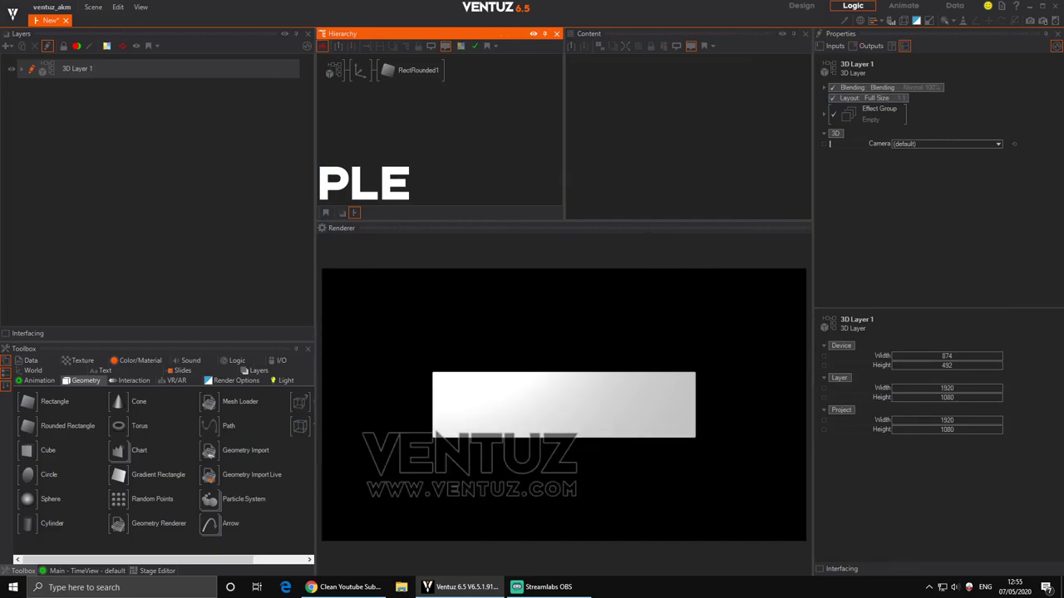
Rename the rounded rectangle node in the hierarchy as BACKPLATE.
left_click(401, 78)
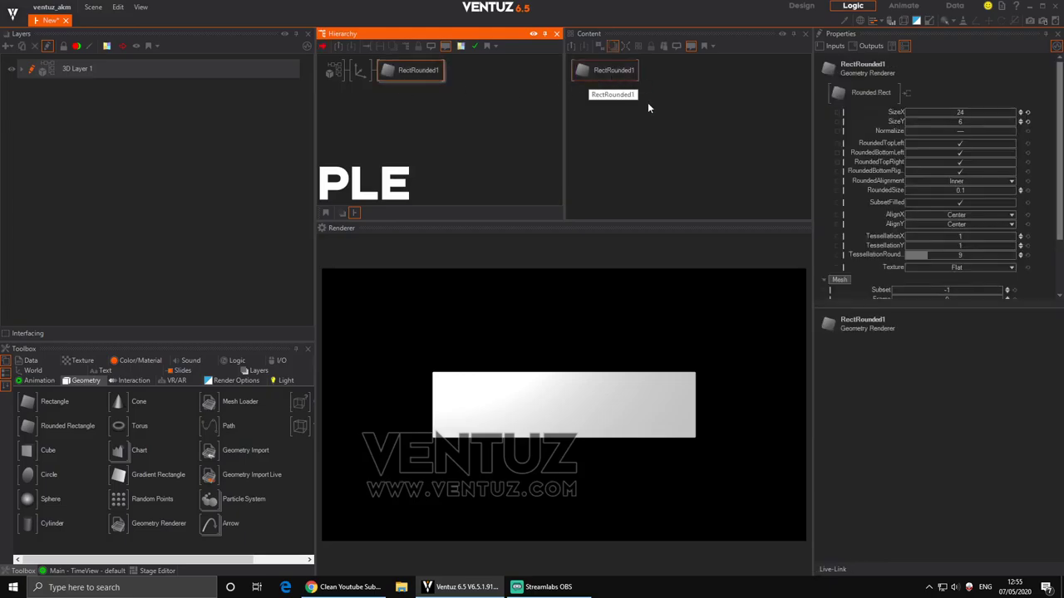
left_click(647, 102)
left_click(447, 85)
left_click(426, 73)
left_click(489, 113)
left_click(409, 71)
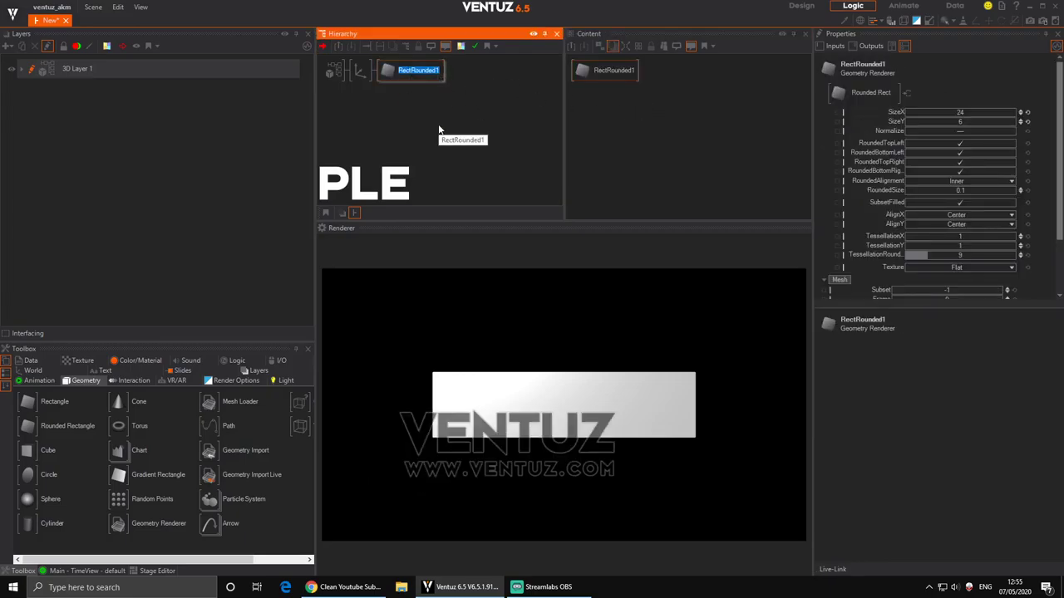
type("backp")
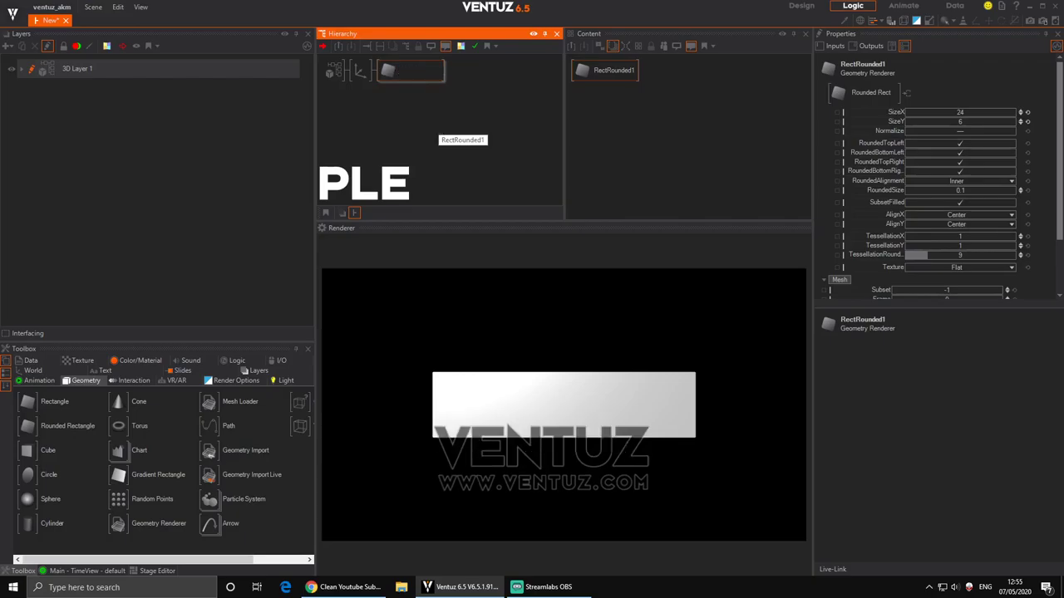
type("BACKPLATE")
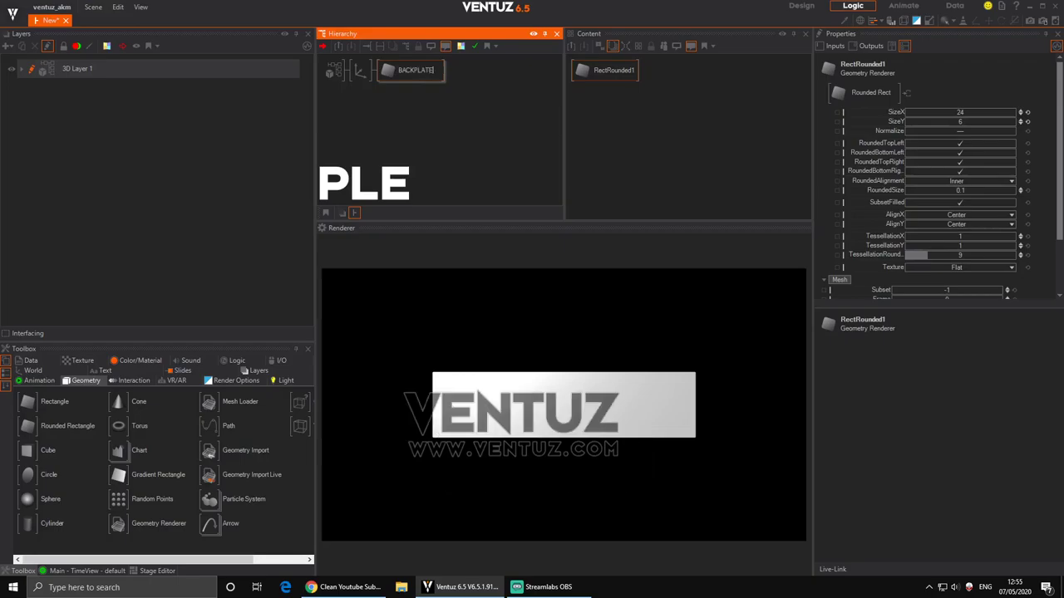
key("Return")
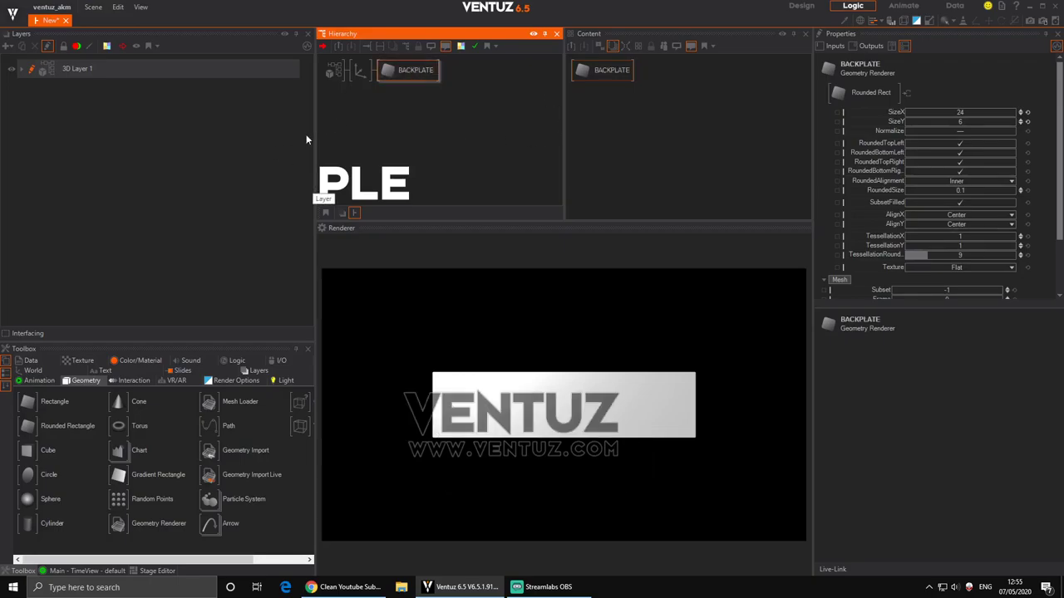
Add a Keyframe Animation node to the content area and rename it L3RD.
left_click_drag(315, 137, 242, 137)
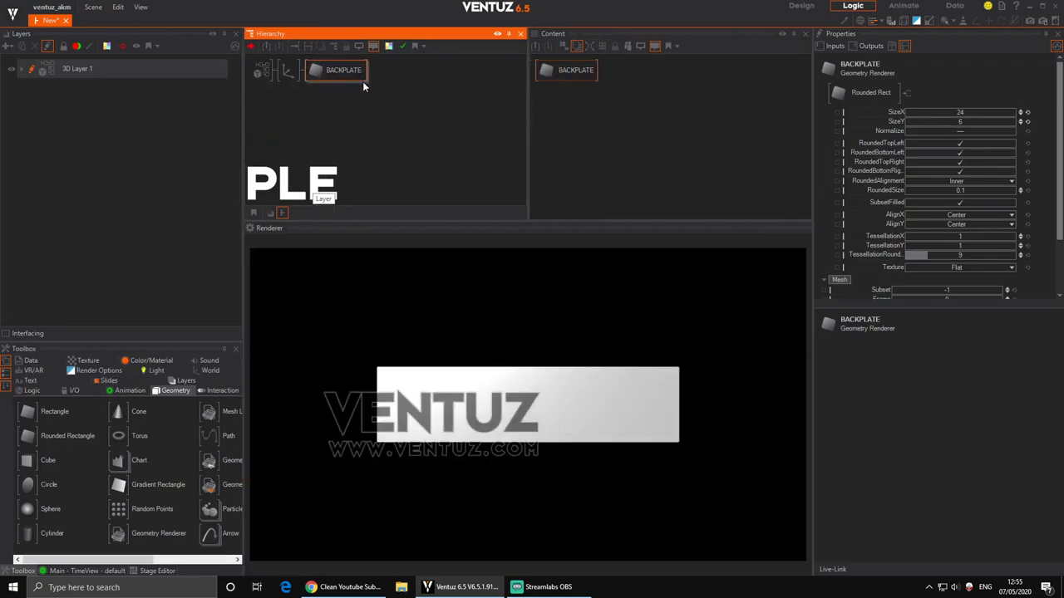
left_click(390, 87)
double_click(618, 108)
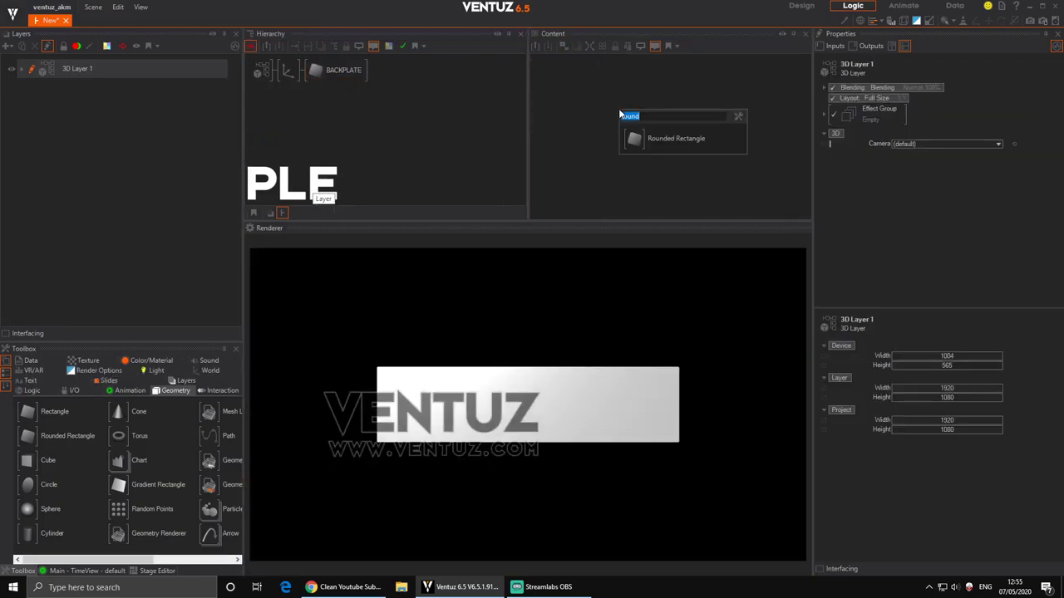
type("key")
left_click(638, 164)
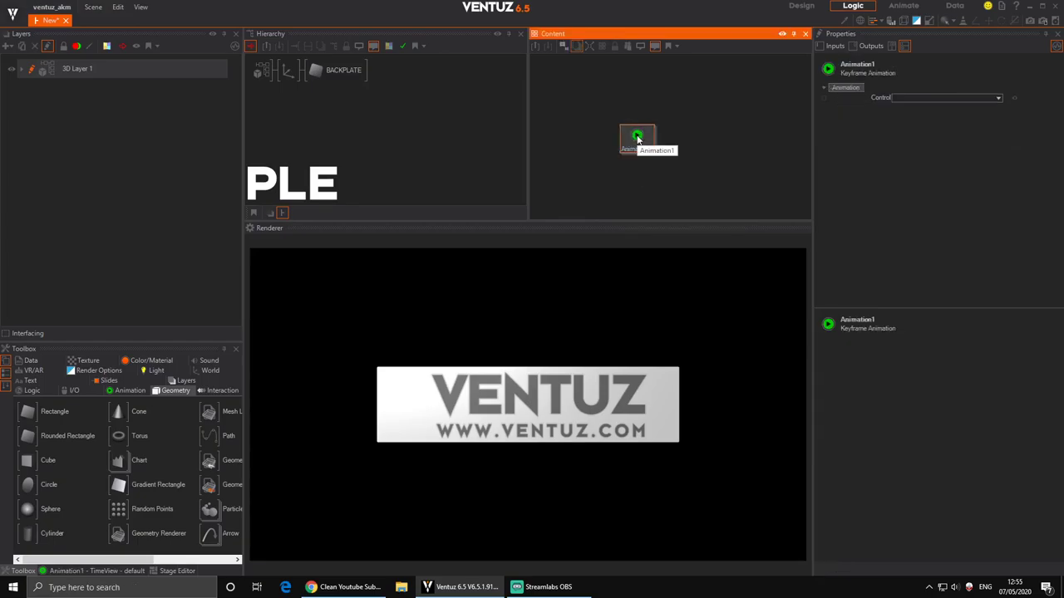
key("F2")
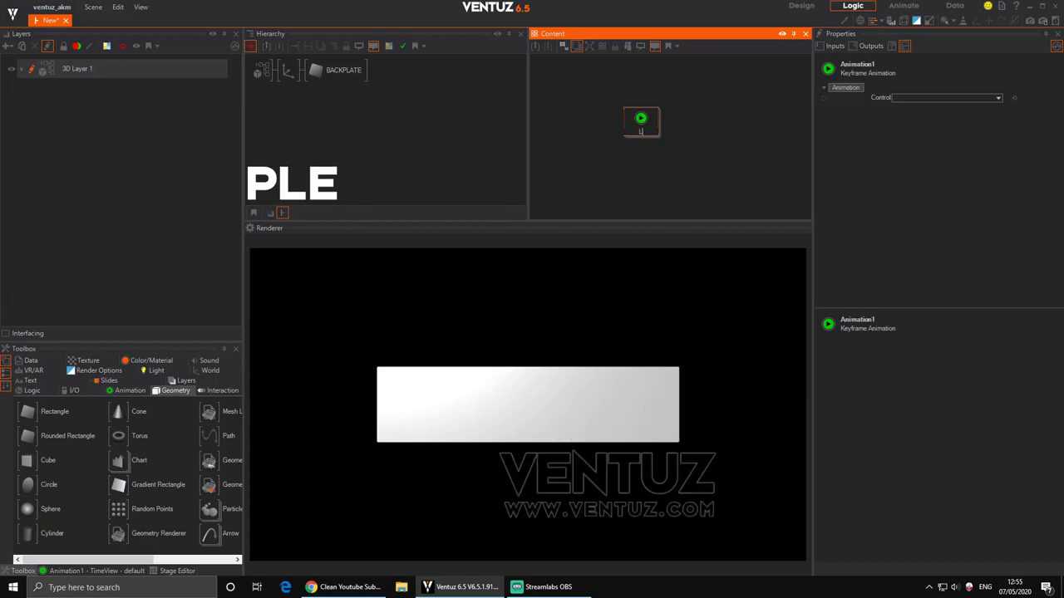
key("Return")
Show the L3RD animation's wider timeline and bind BACKPLATE's SizeX property to that animation.
left_click(85, 571)
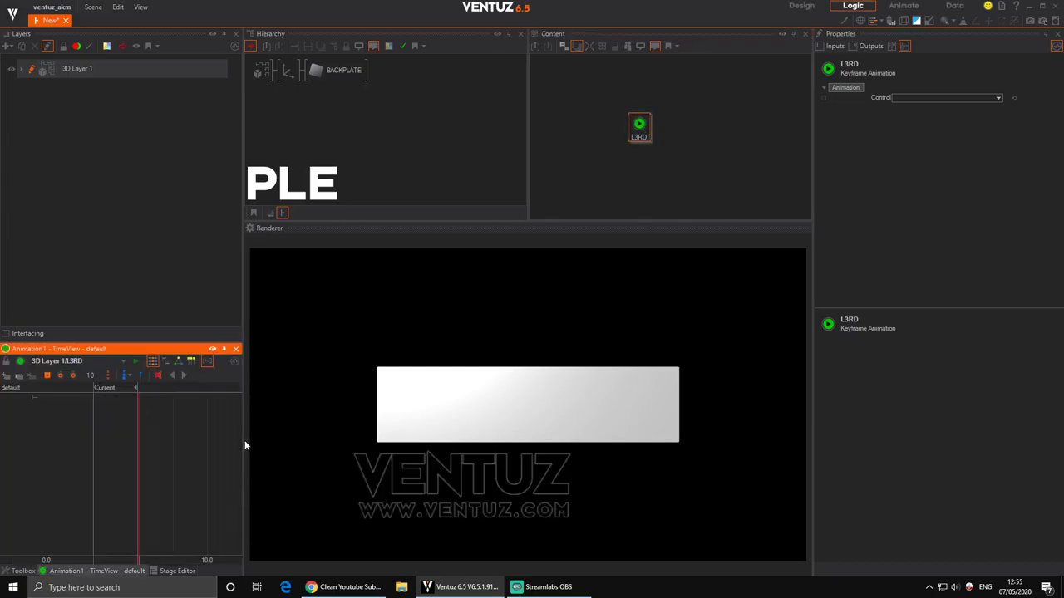
left_click_drag(243, 441, 288, 440)
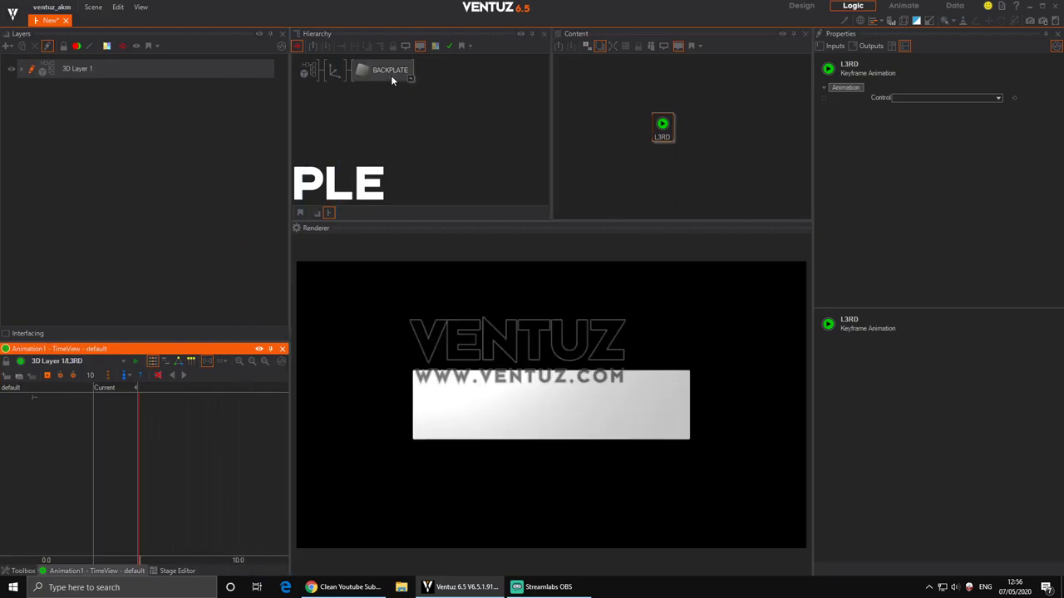
left_click(392, 79)
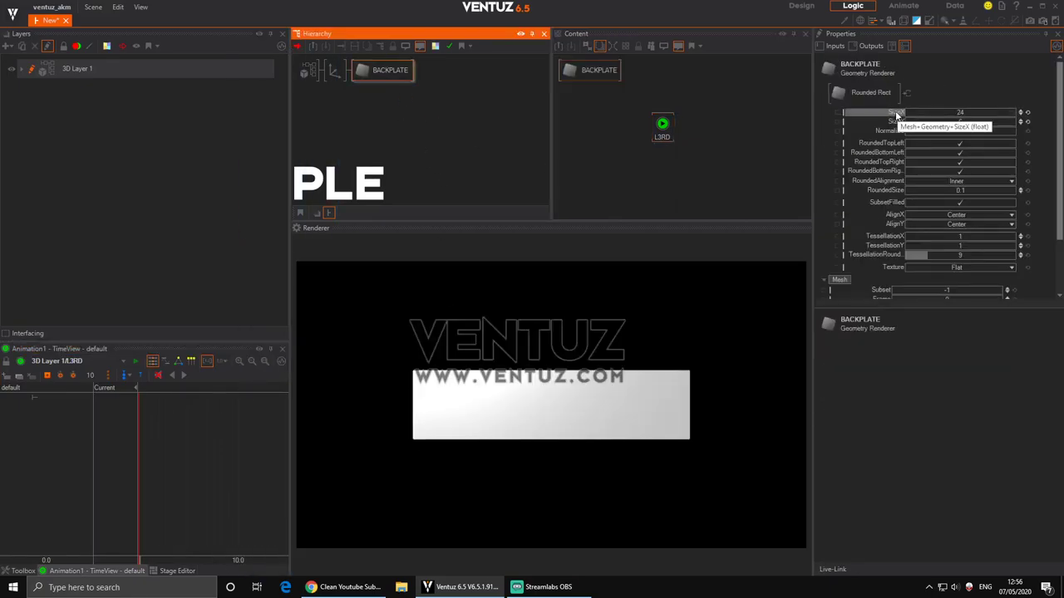
left_click_drag(893, 114, 662, 126)
Add keyframes to BACKPLATE's SizeX channel at 0.0 s and 1.0 s in the L3RD timeline.
left_click(171, 458)
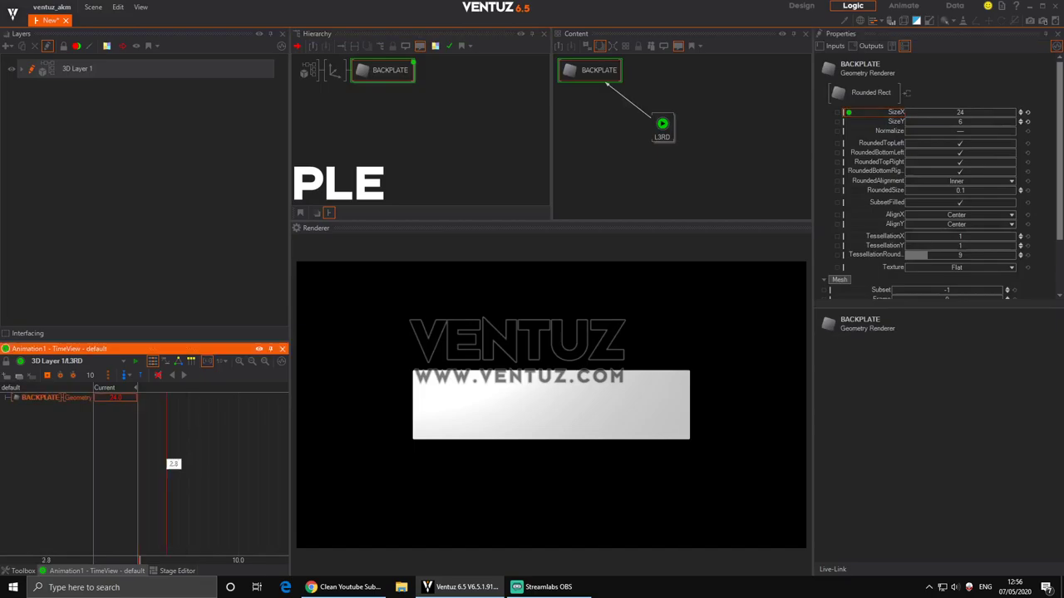
left_click(56, 398)
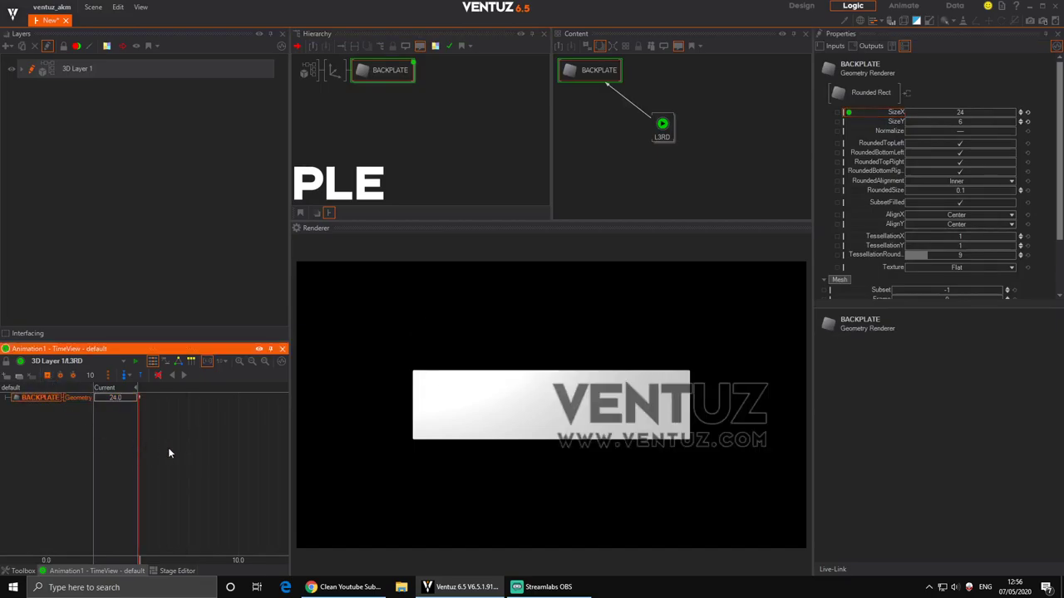
left_click(223, 368)
left_click(241, 437)
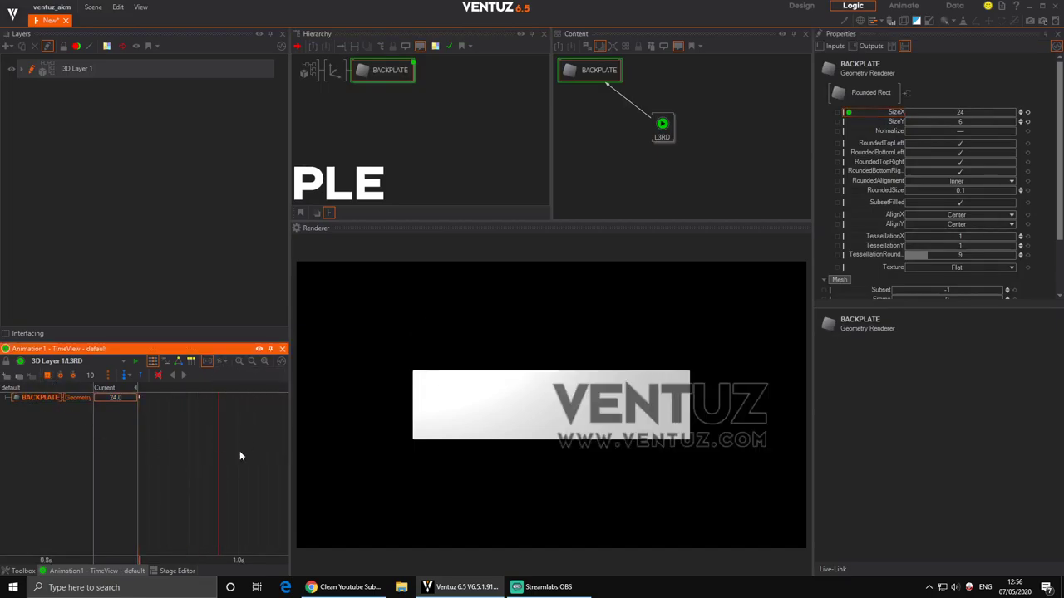
left_click(247, 471)
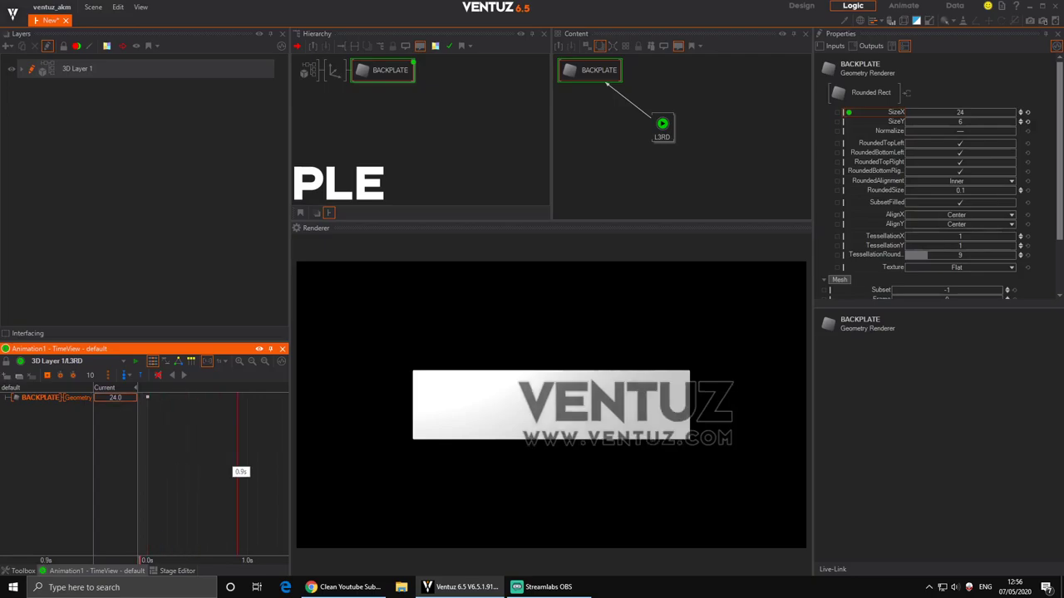
left_click(48, 376)
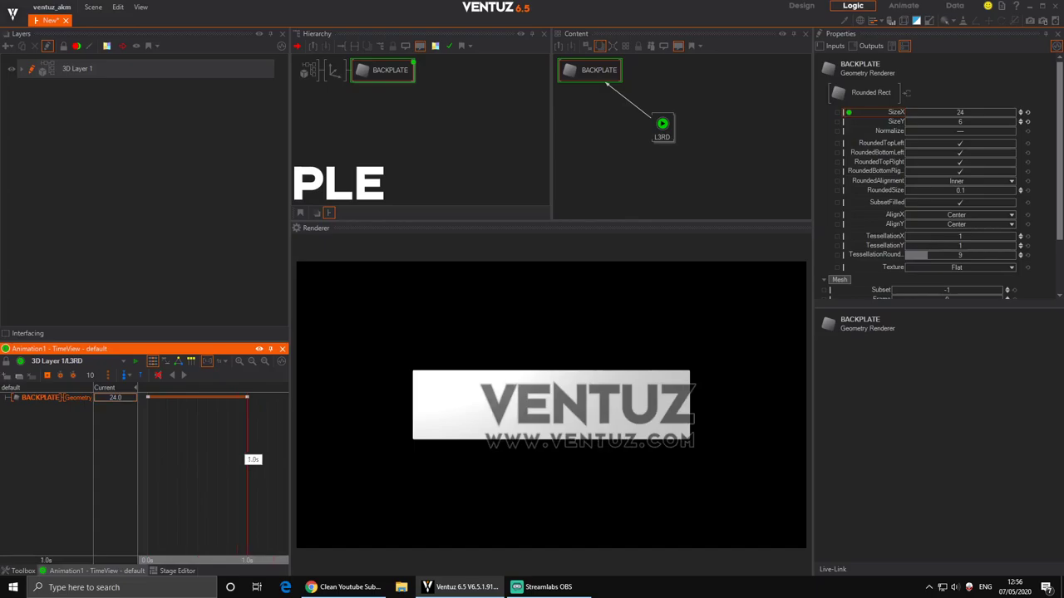
Set the BACKPLATE width to 0 at the 0.0 s keyframe and play the animation from the start.
double_click(127, 402)
type("0")
key("Return")
mouse_move(148, 432)
left_mouse_down()
mouse_move(247, 425)
mouse_move(147, 439)
left_mouse_up()
left_click(185, 376)
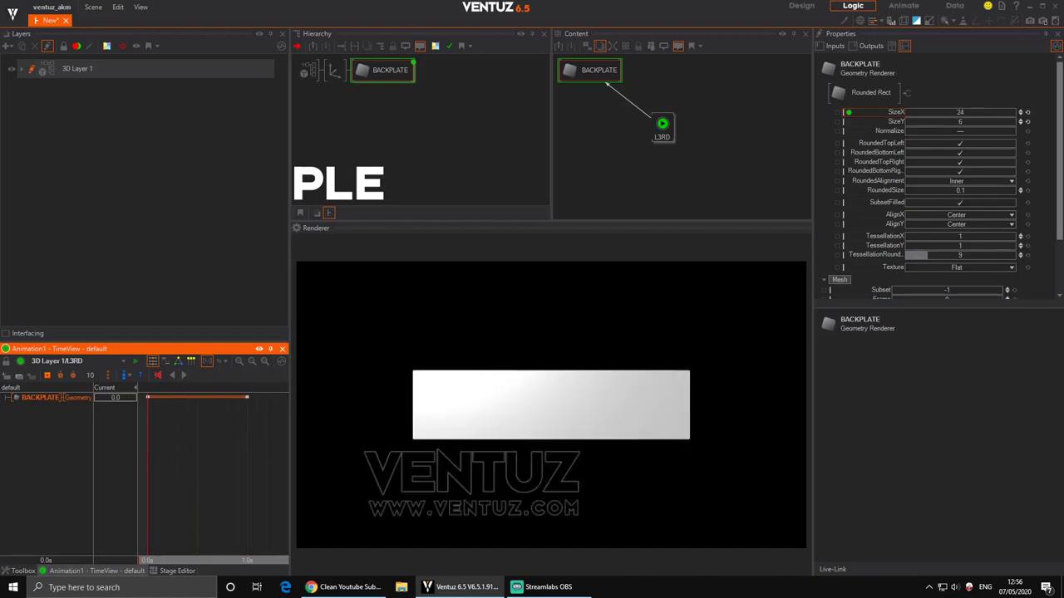
Switch to Chrome to check the reference video, then return and move BACKPLATE's end keyframe to 0.5 s.
key("alt+Tab")
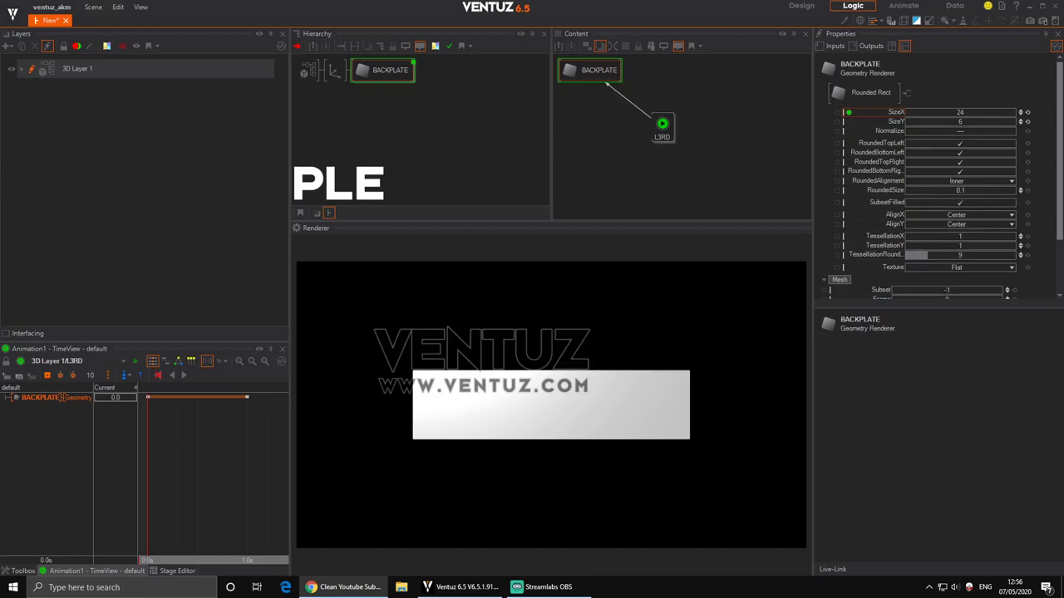
mouse_move(190, 440)
left_mouse_down()
mouse_move(151, 441)
mouse_move(197, 441)
left_mouse_up()
left_click_drag(247, 399, 197, 434)
Show the L3RD animation as a curve diagram, widen its area and fit the BACKPLATE curve in view.
left_click(165, 362)
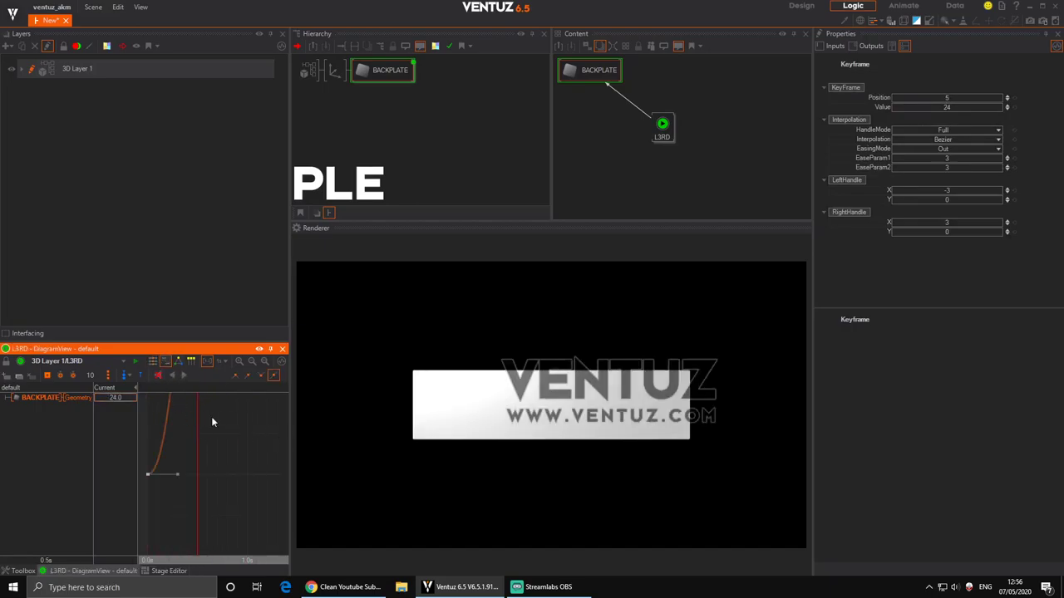
left_click_drag(290, 427, 423, 428)
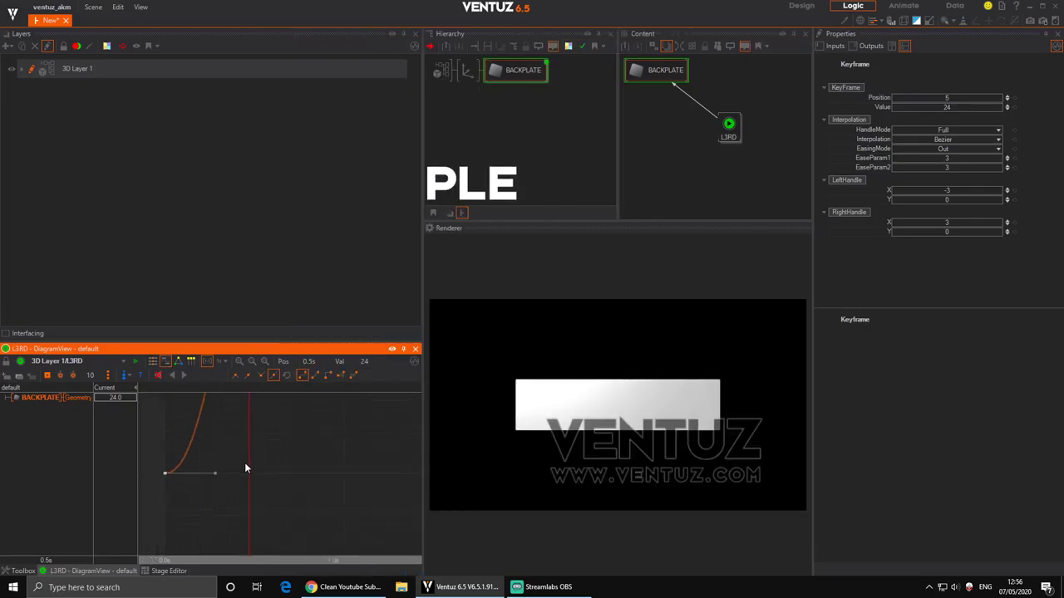
scroll(255, 471, "up", 3)
left_click(272, 374)
Bend the BACKPLATE width curve into a fast start and slow finish, and play the animation.
left_click_drag(306, 552, 146, 438)
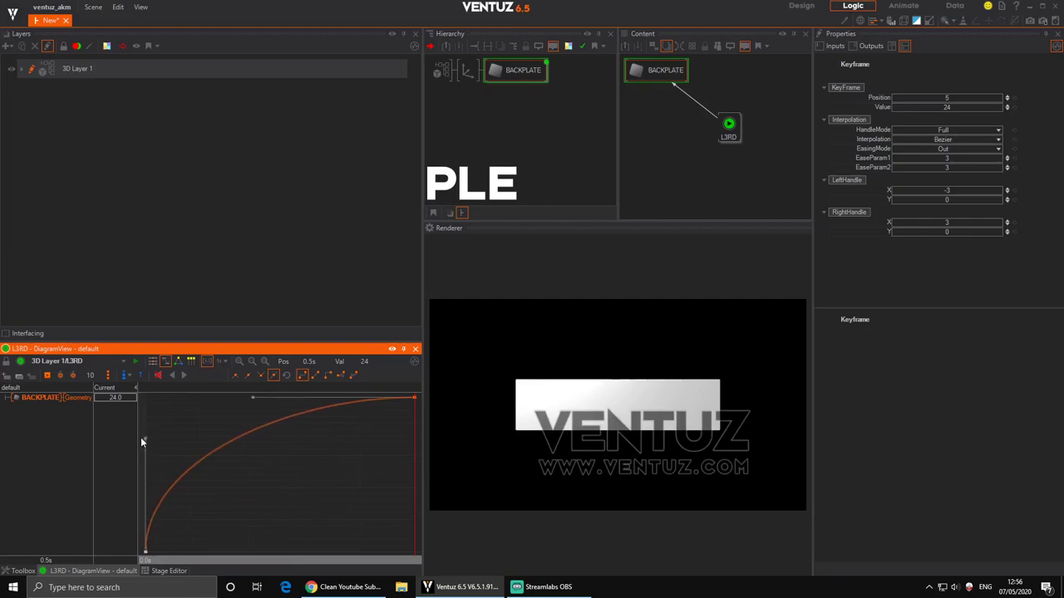
left_click_drag(295, 399, 319, 398)
left_click_drag(414, 436, 131, 425)
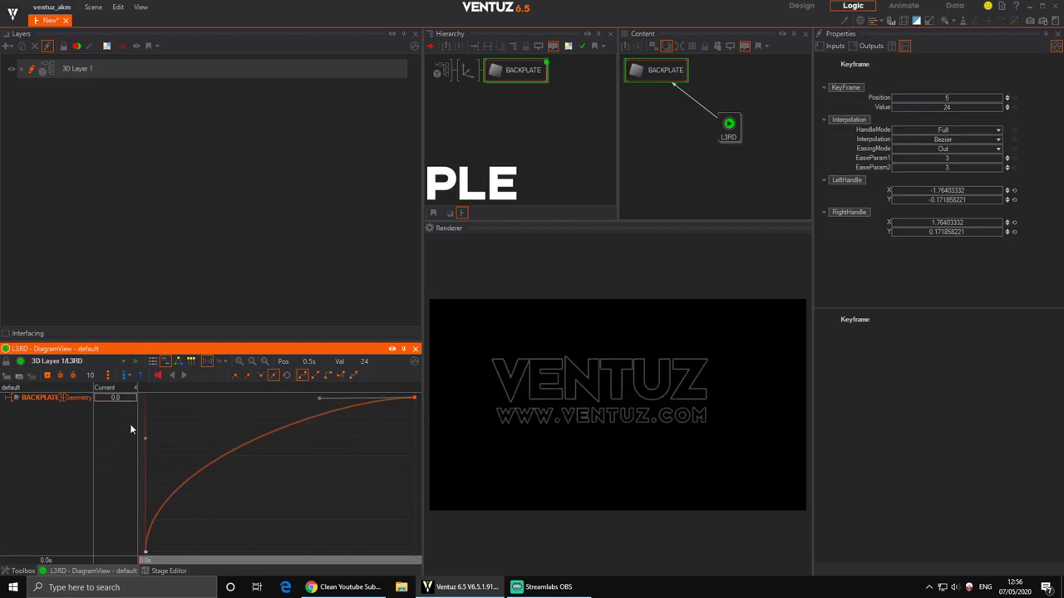
left_click(183, 376)
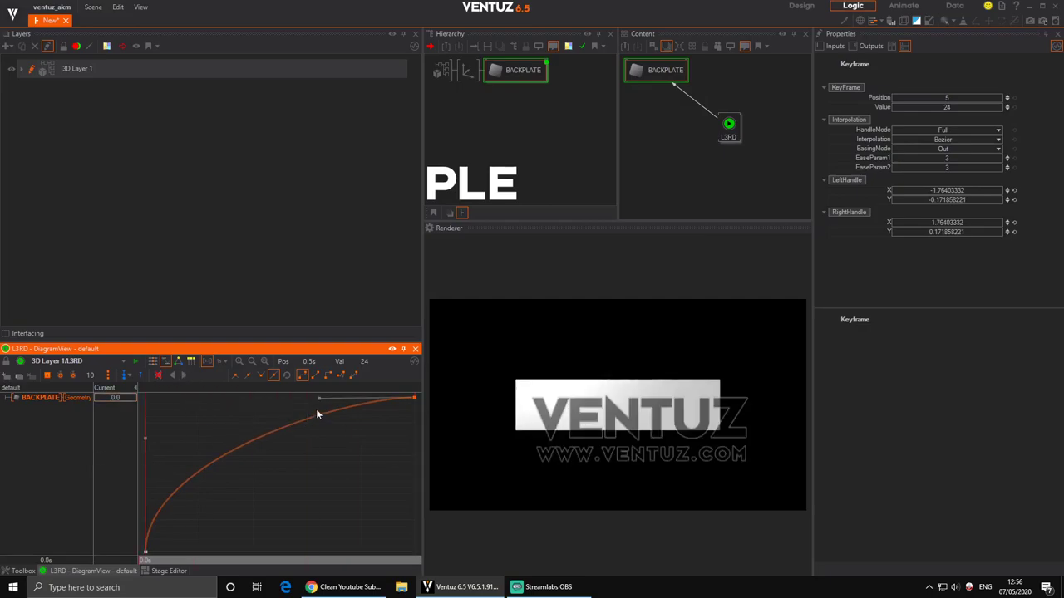
Reshape the BACKPLATE width curve into a long slow start with an accelerating finish, and play it.
left_click_drag(145, 438, 360, 540)
left_click_drag(319, 399, 378, 500)
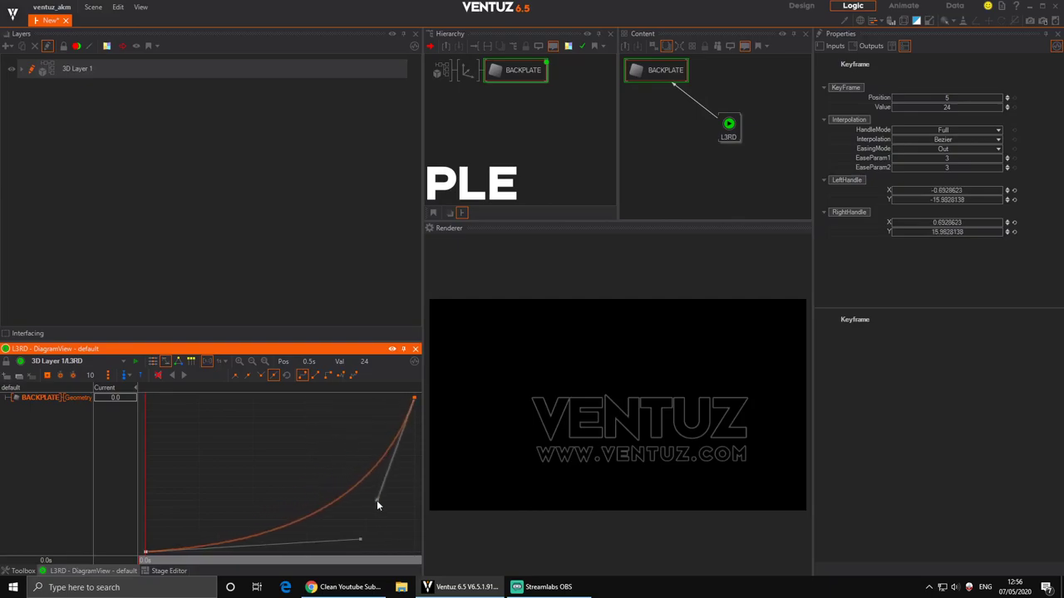
left_click(184, 375)
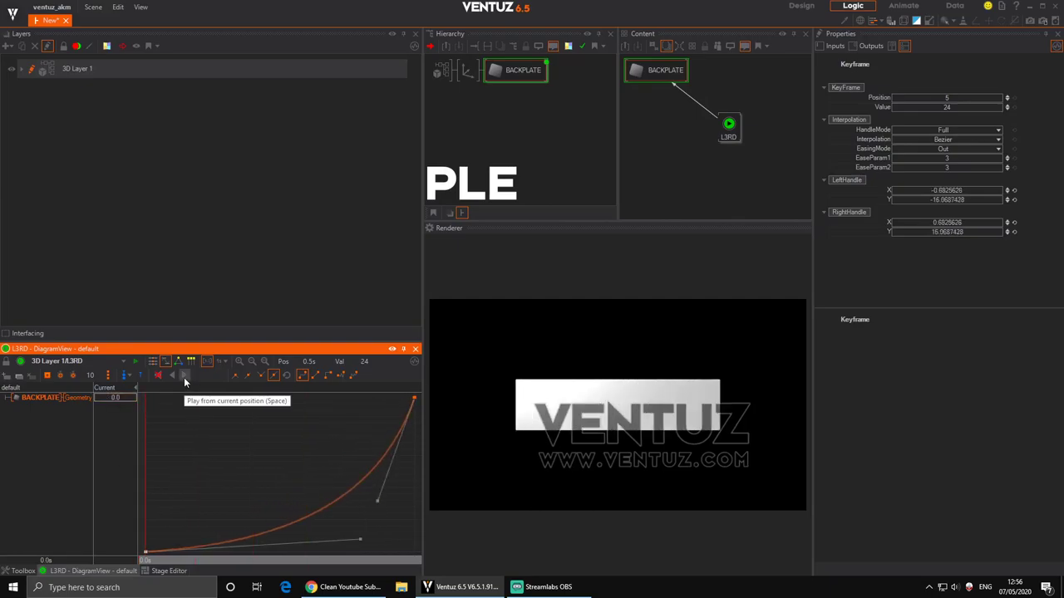
Shorten the curve's start handle, steepen the end keyframe's left handle to about X -0.53, Y -19.51, and preview the motion.
left_click_drag(357, 540, 229, 549)
left_click_drag(380, 504, 415, 552)
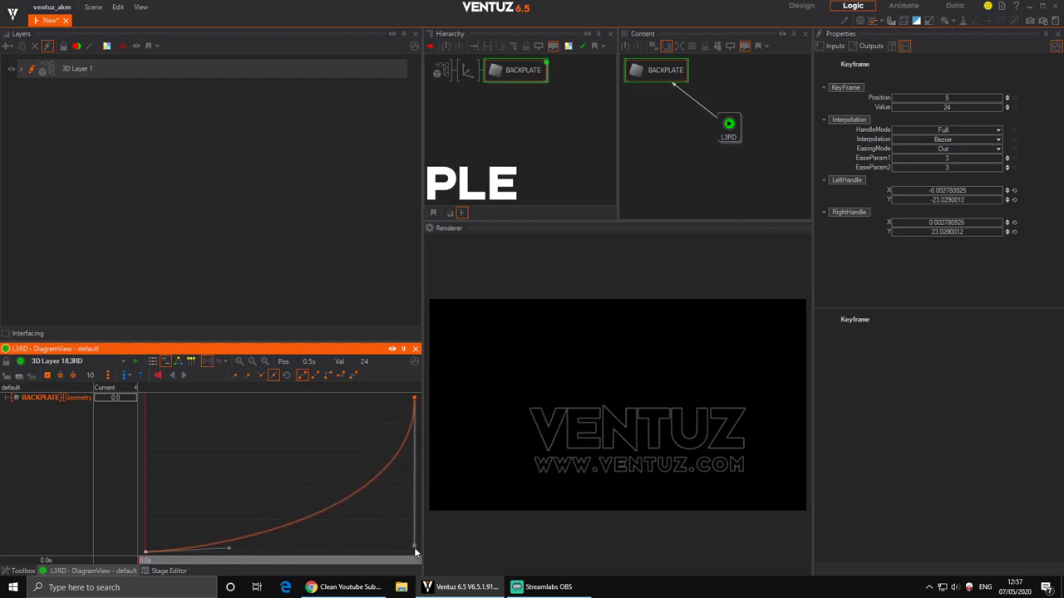
left_click(185, 375)
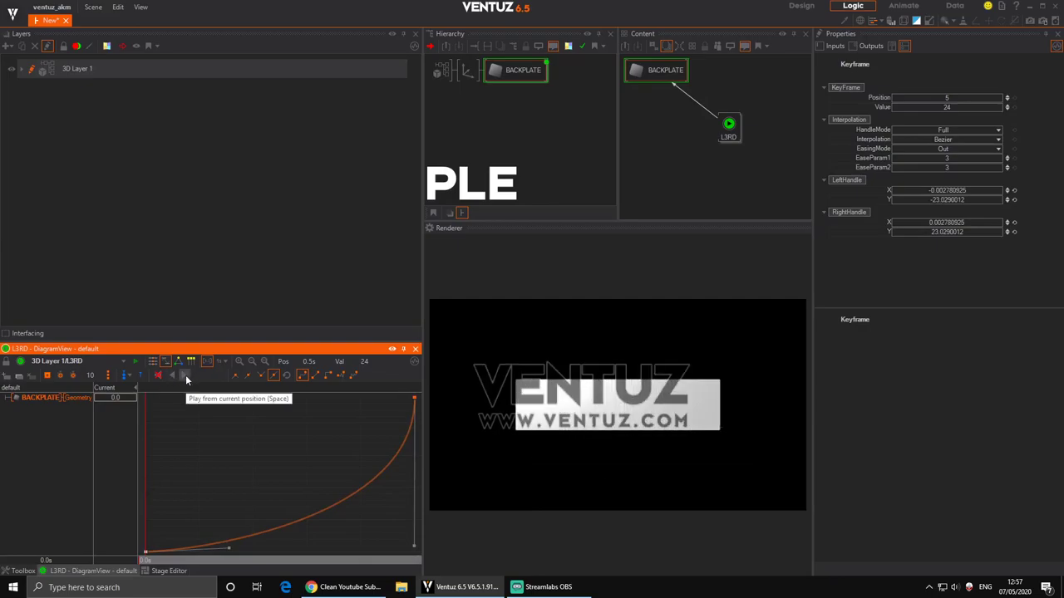
left_click_drag(414, 546, 386, 523)
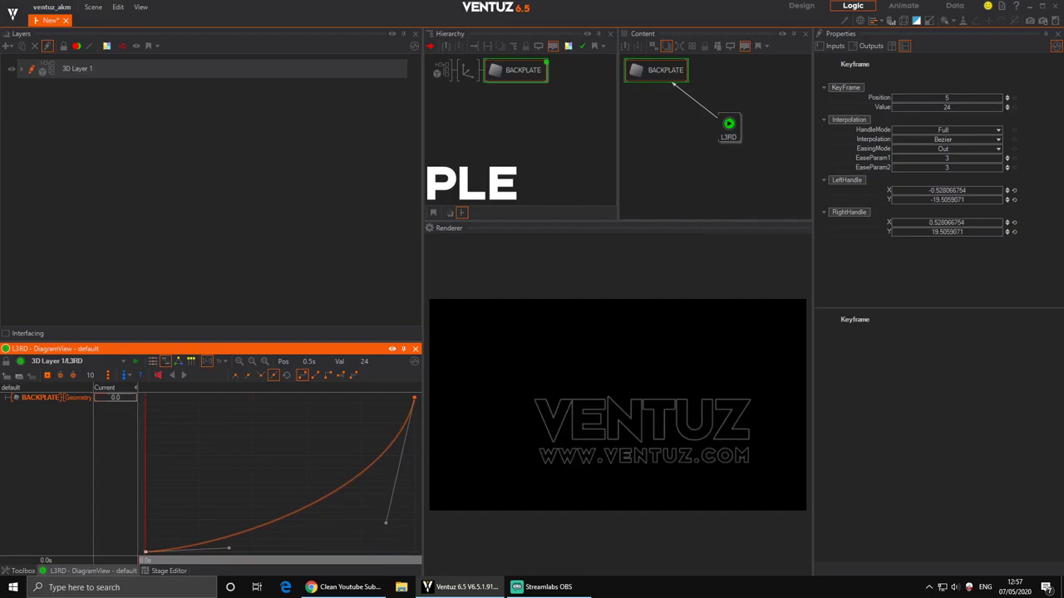
left_click(186, 376)
Return the L3RD animation to the time view and place the playhead at 0.5 s.
left_click_drag(148, 459, 189, 462)
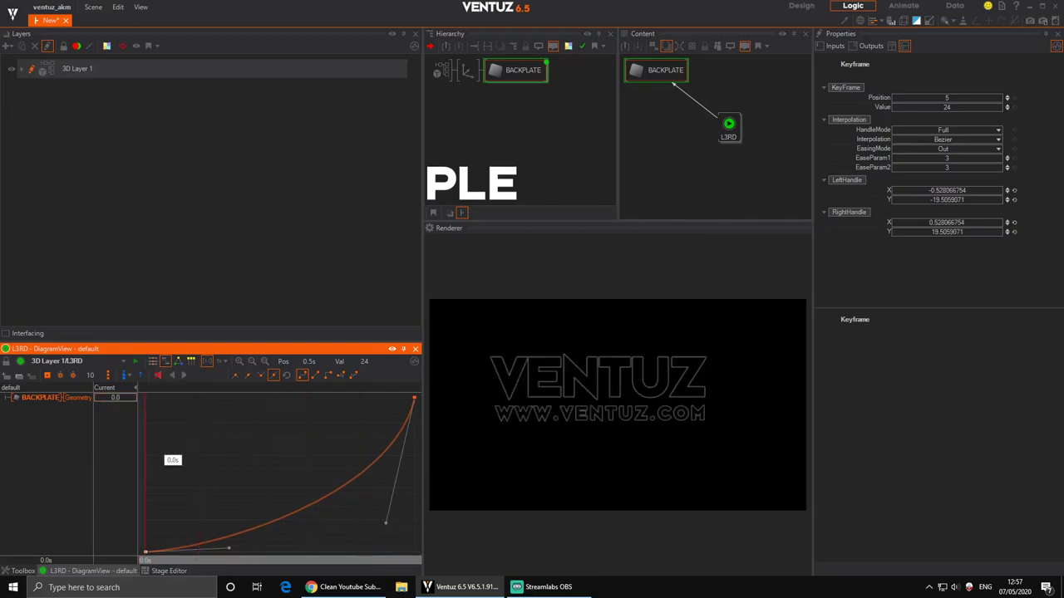
left_click(152, 362)
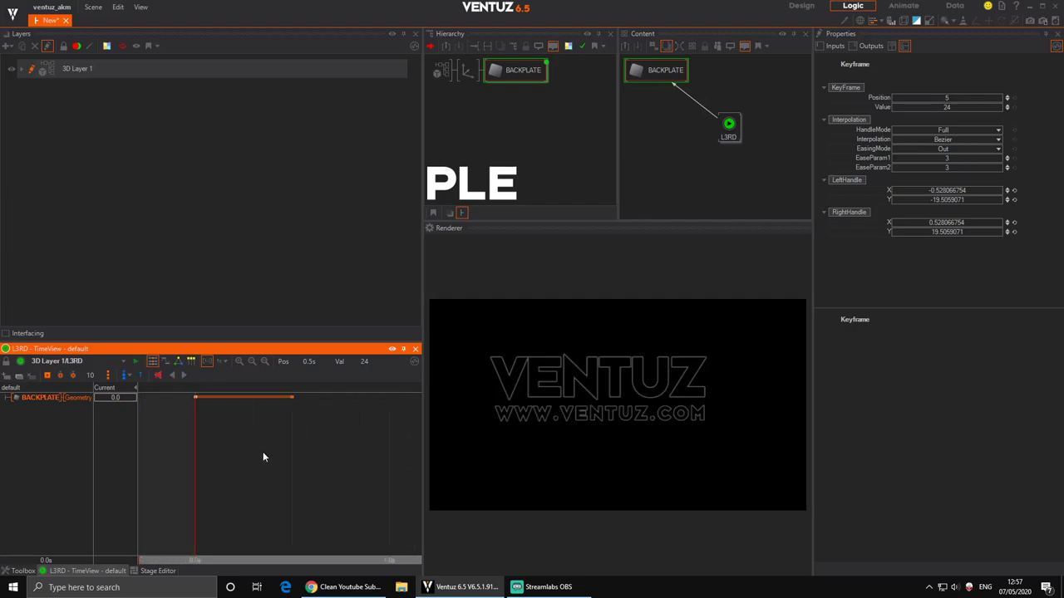
left_click_drag(261, 441, 238, 470)
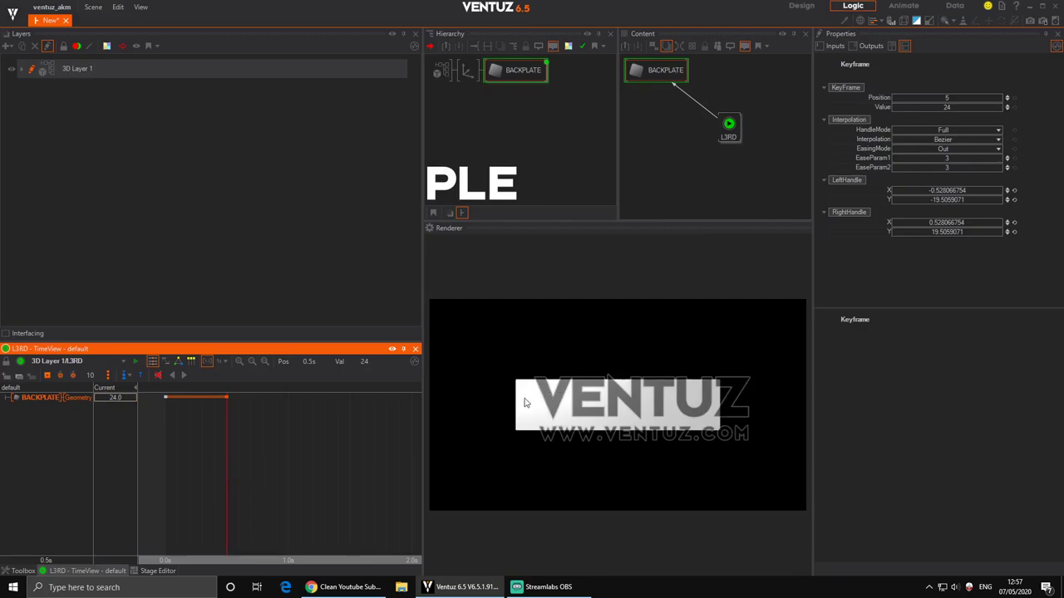
Add a second Axis node to the hierarchy beneath the one holding BACKPLATE.
left_click(526, 68)
double_click(479, 114)
type("ax")
left_click_drag(494, 138, 466, 112)
left_click(466, 79)
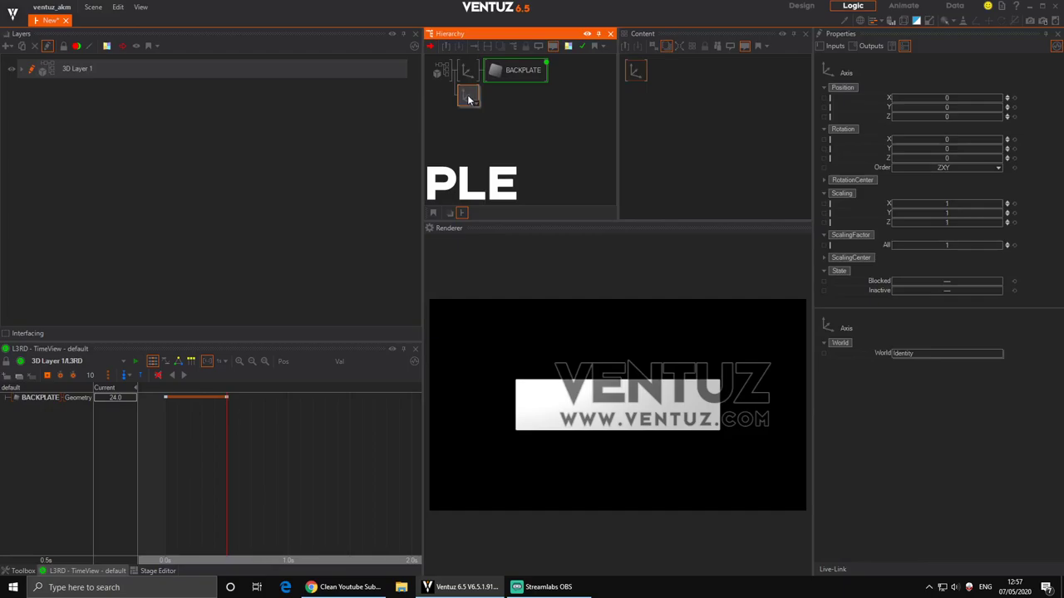
Attach a Circle geometry to the new Axis and raise that Axis's scaling factor to 10.7.
double_click(483, 142)
type("circle")
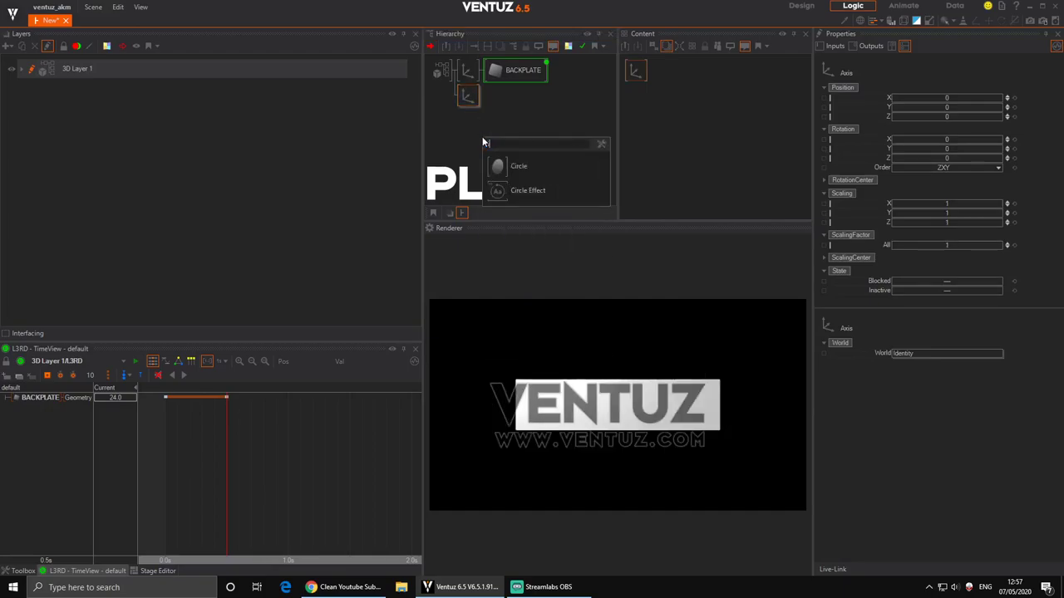
left_click(503, 166)
left_click(471, 100)
left_click(469, 99)
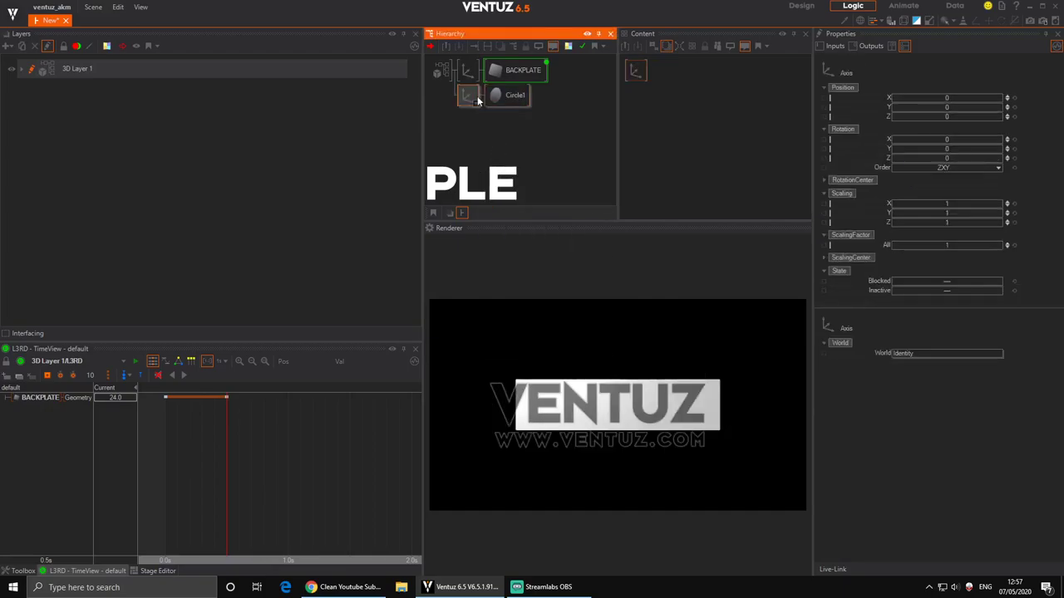
mouse_move(947, 245)
left_mouse_down()
mouse_move(980, 246)
mouse_move(965, 247)
left_mouse_up()
Insert a Material node between the second Axis and the circle, and select it.
left_click(510, 134)
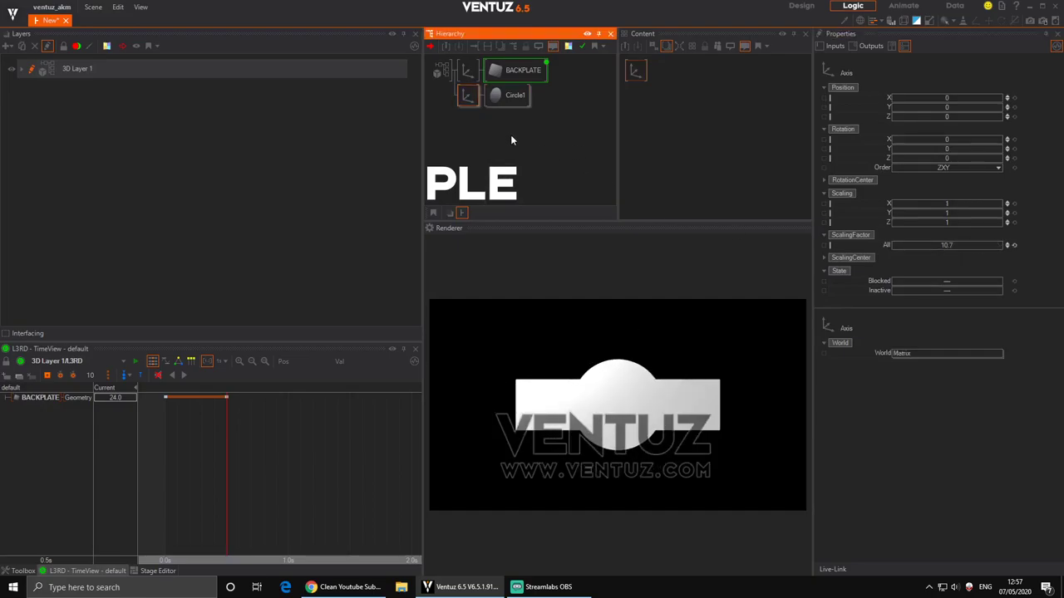
type("c")
key("Return")
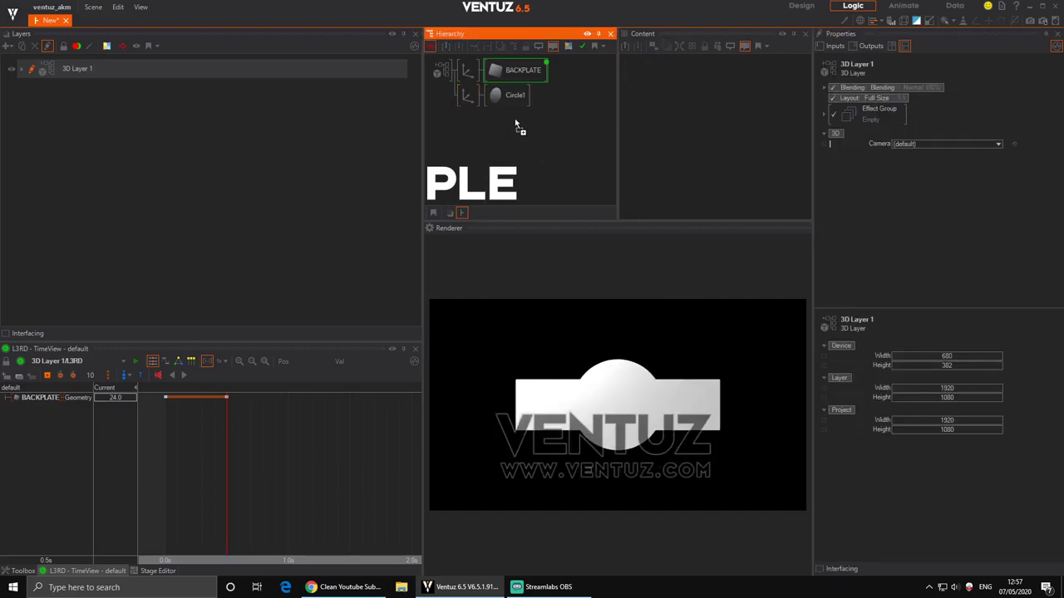
left_click(496, 98)
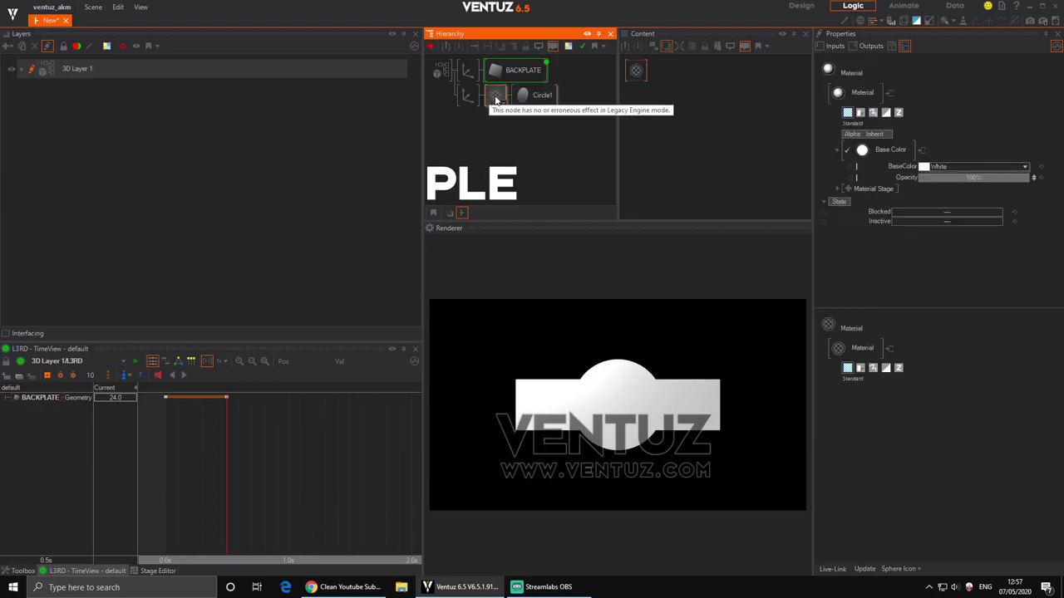
Set the circle material's base color to dark red 183, 0, 0 and its color type to No Light.
left_click(1024, 167)
left_click_drag(1011, 209, 1019, 218)
left_click(1044, 208)
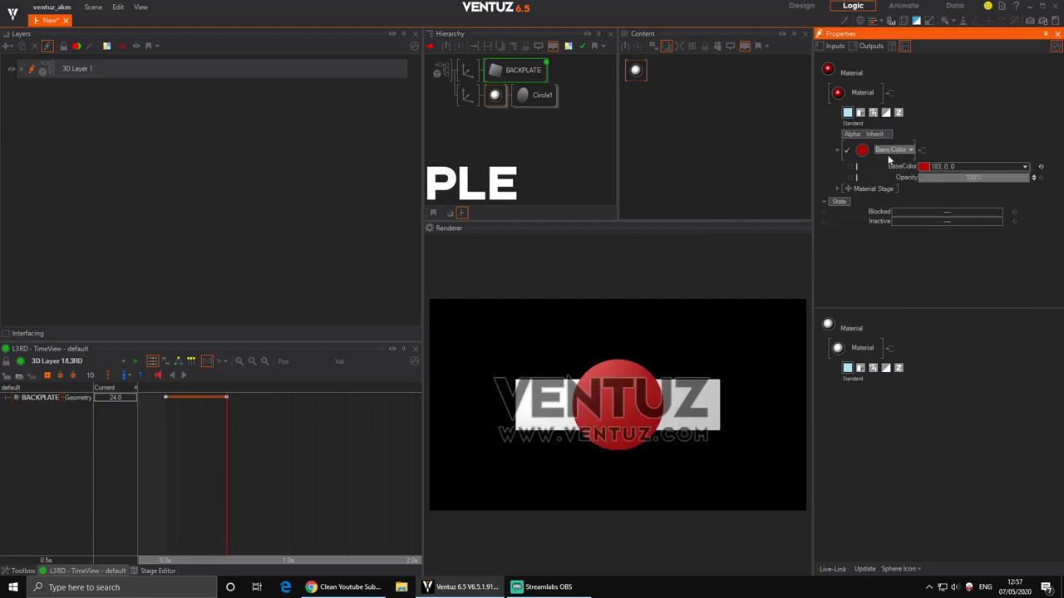
left_click(883, 154)
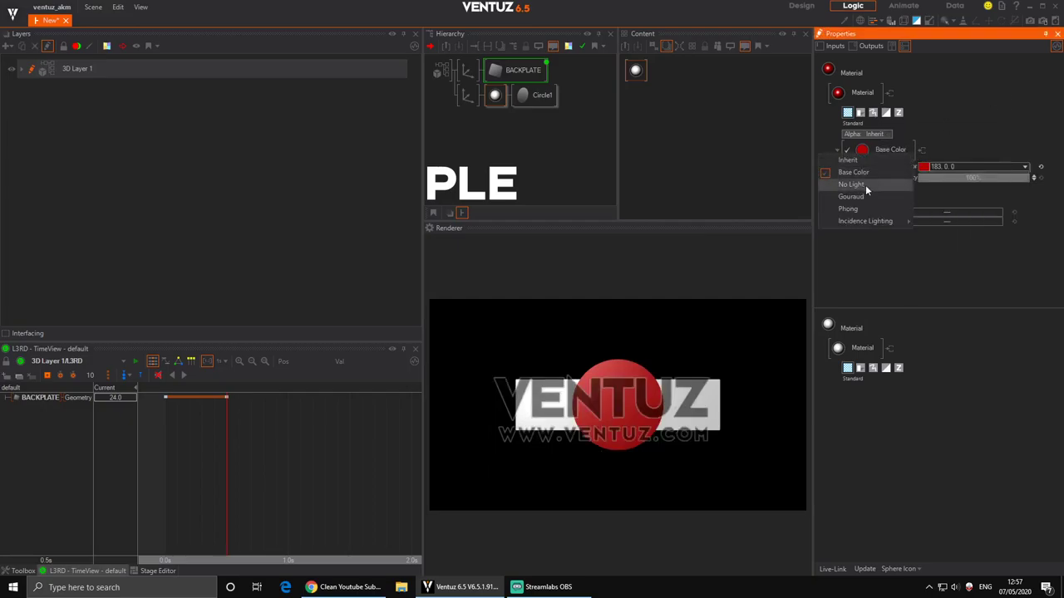
left_click(865, 185)
Reduce the scaling factor of the circle's Axis to 5.34 so the circle fits within the backplate.
left_click(468, 95)
left_click_drag(949, 245, 984, 245)
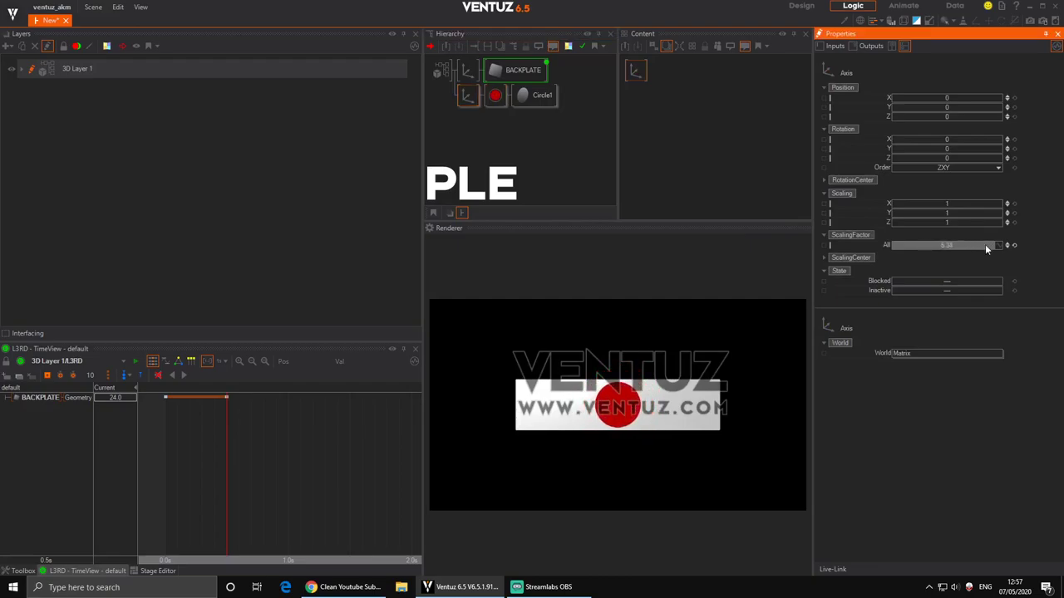
Change the circle material's base color to bright red 255, 0, 1.
left_click(496, 97)
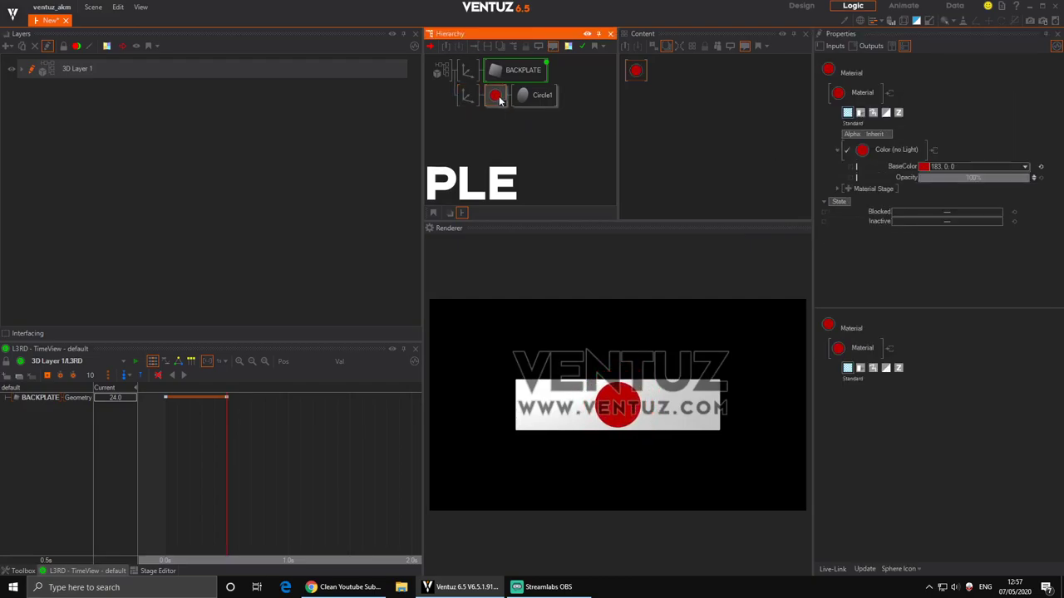
left_click(924, 168)
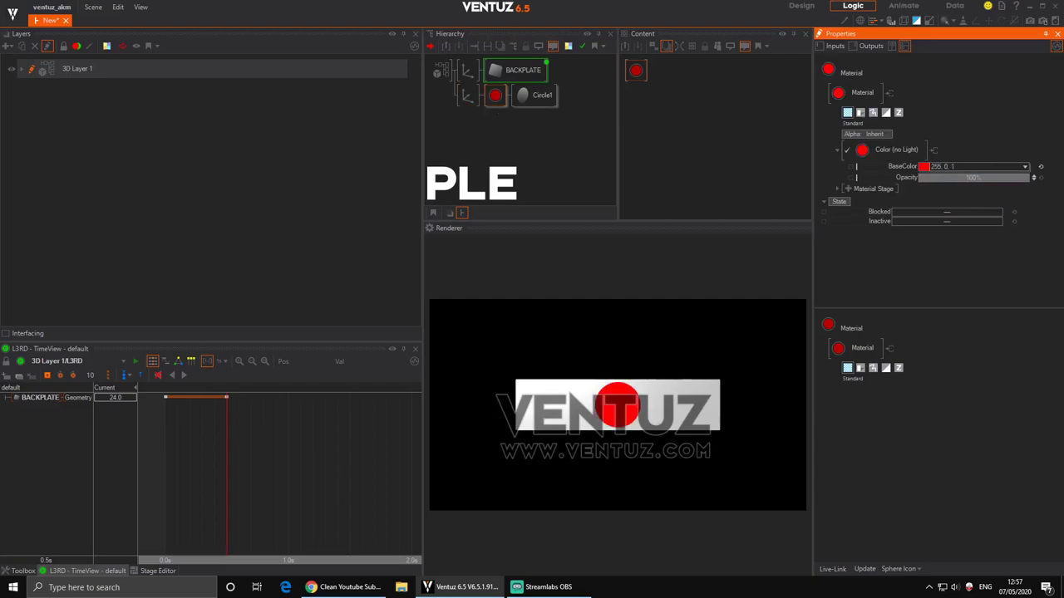
Try sampling white 255, 255, 255 and dark grey 37, 37, 38 as the circle's base color, and undo both.
left_click_drag(617, 404, 492, 92)
key("ctrl+y")
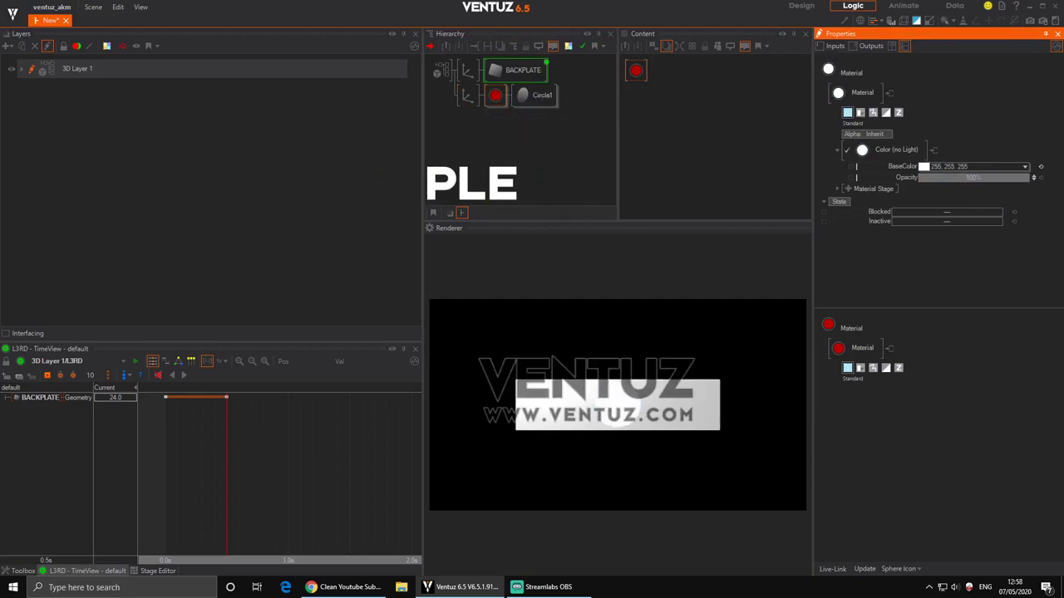
left_click_drag(617, 404, 930, 170)
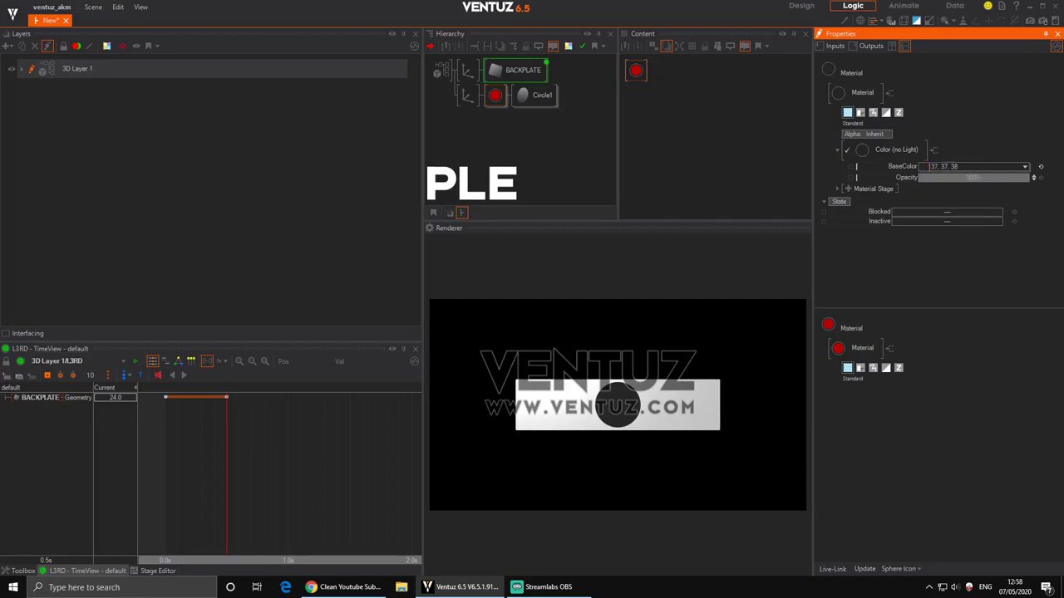
key("ctrl+z")
key("ctrl+z")
key("ctrl+z")
key("ctrl+z")
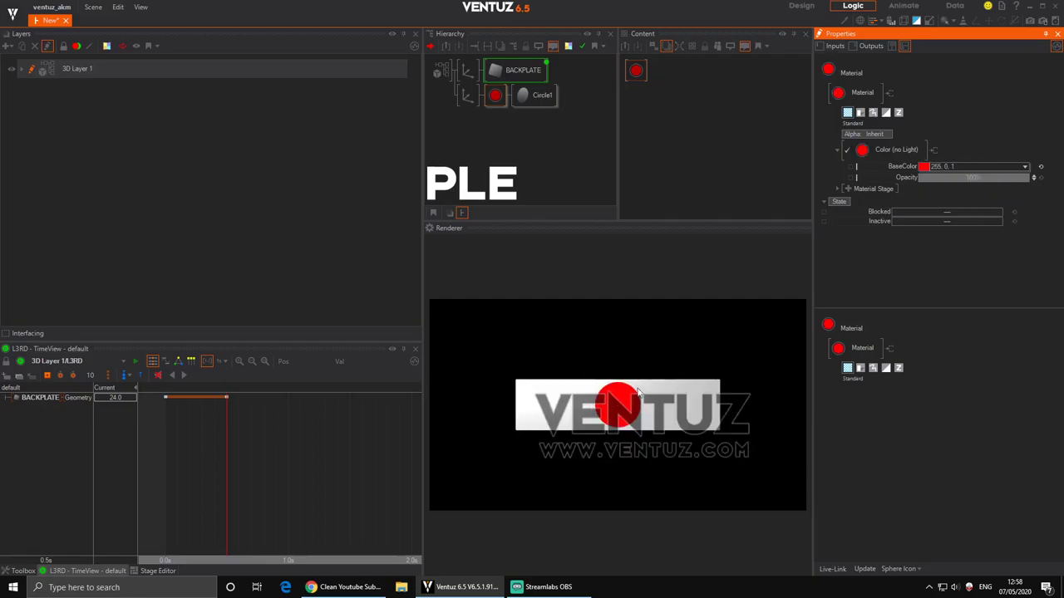
Move the circle's Axis to X position -8.68, near the backplate's left end.
left_click(468, 99)
left_click_drag(951, 102, 924, 95)
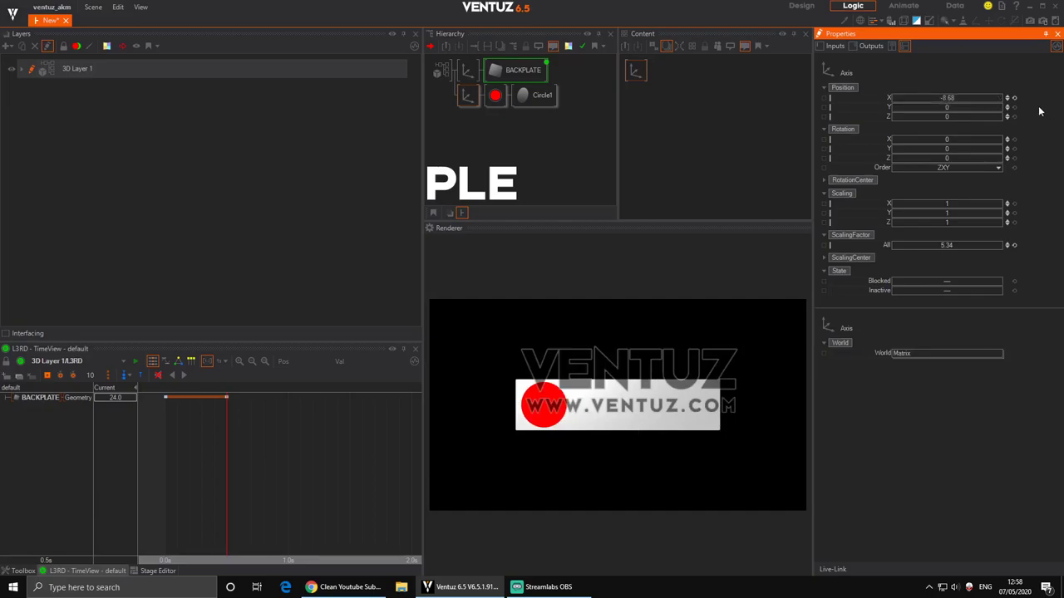
Reduce the scaling factor of the circle's Axis to 4.5 and rename that Axis YT_CIRCLE.
left_click_drag(959, 247, 922, 243)
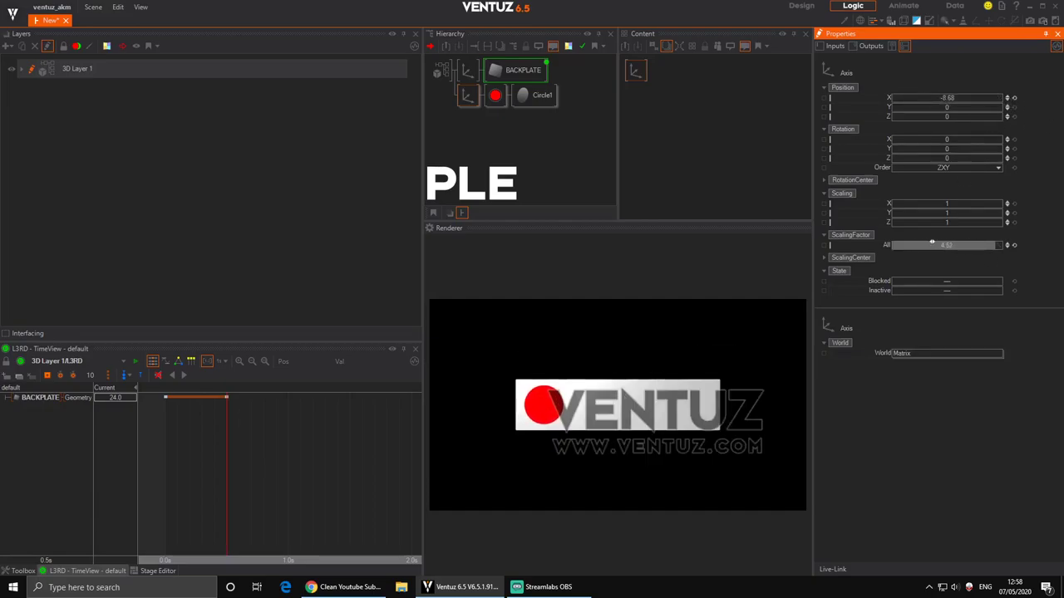
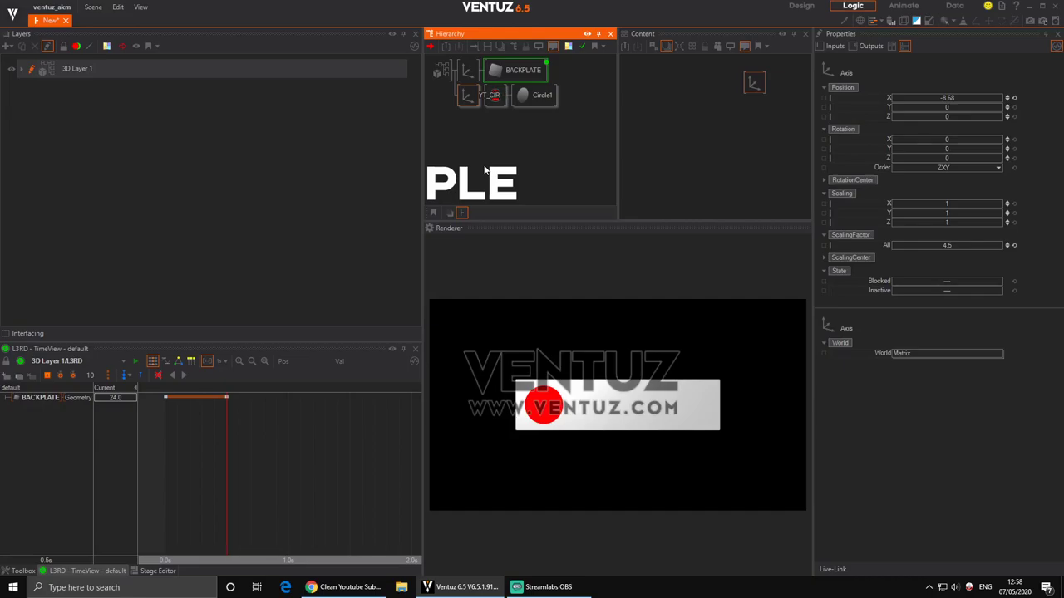
left_click_drag(753, 83, 681, 98)
left_click(488, 98)
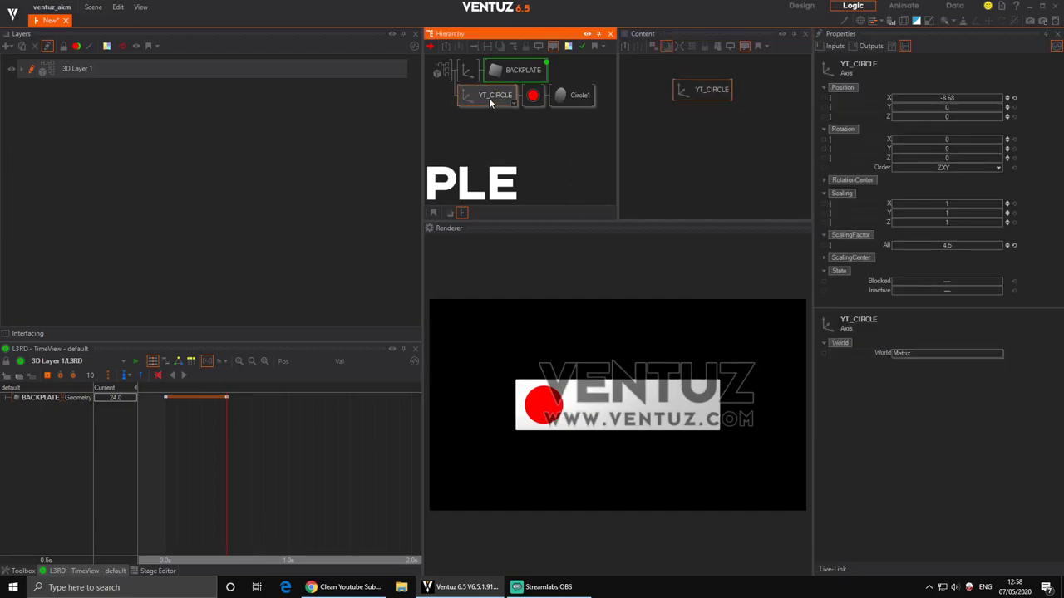
Show YT_CIRCLE together with the backplate's animation and bind its ScalingFactor to the L3RD keyframe animation.
left_click(536, 79, "ctrl")
left_click(699, 135)
left_click_drag(712, 91, 720, 74)
left_click_drag(834, 246, 723, 146)
Keyframe the YT_CIRCLE scaling factor at 0.5 s and at 1.0 s in the L3RD animation.
left_click_drag(176, 446, 227, 456)
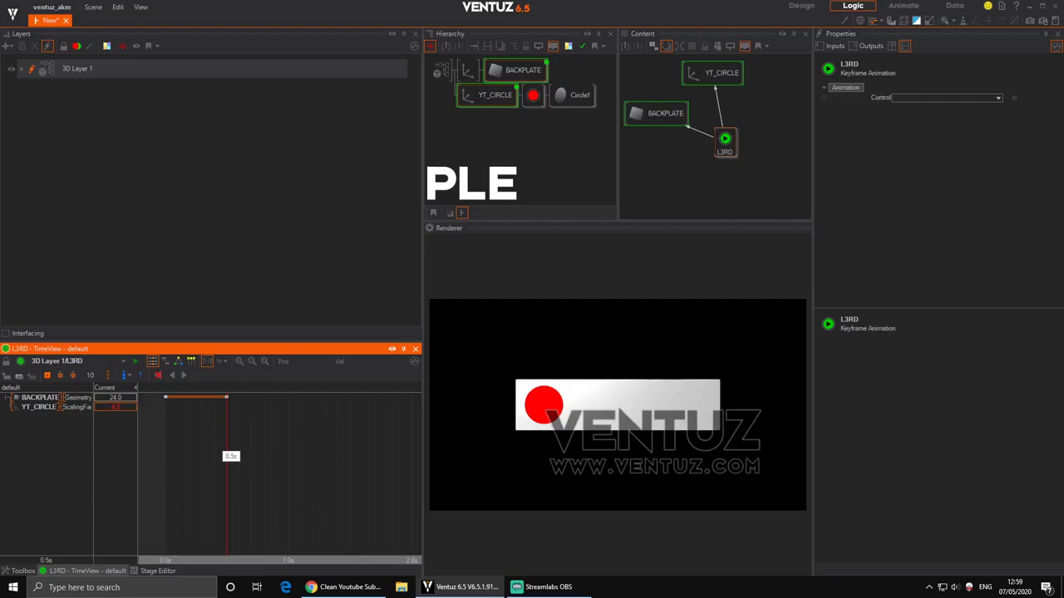
left_click(49, 376)
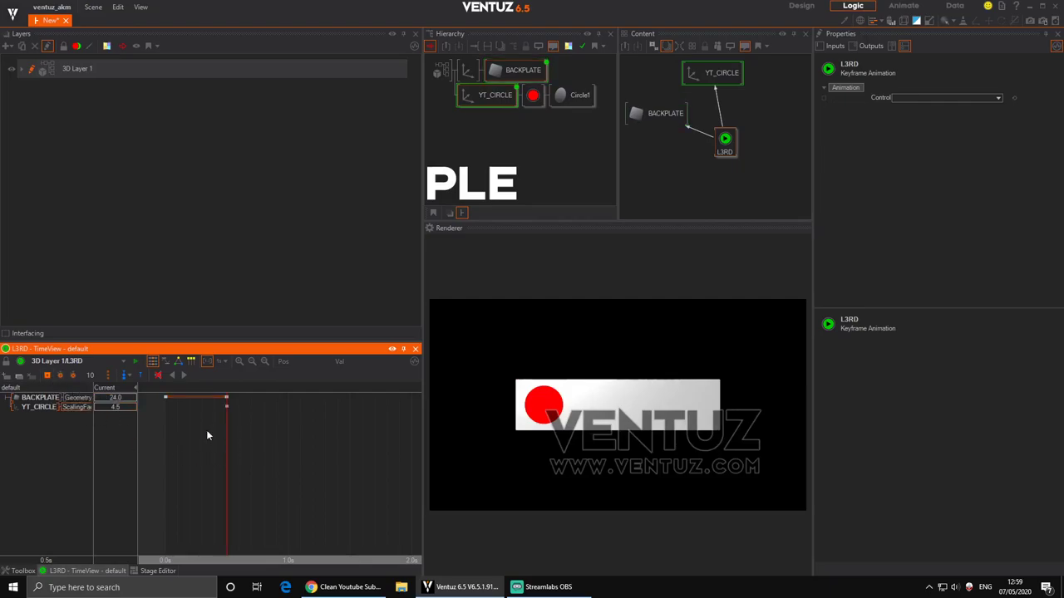
left_click_drag(227, 451, 288, 451)
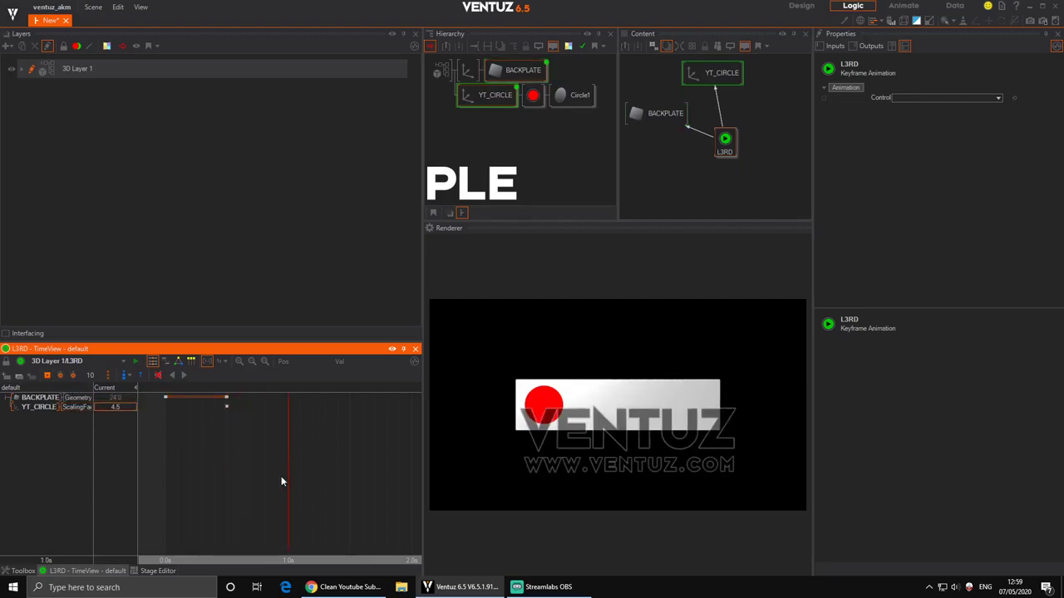
left_click(49, 377)
Set the YT_CIRCLE scaling factor to 0 at the 0.5 s keyframe and play the animation.
left_click_drag(267, 449, 227, 449)
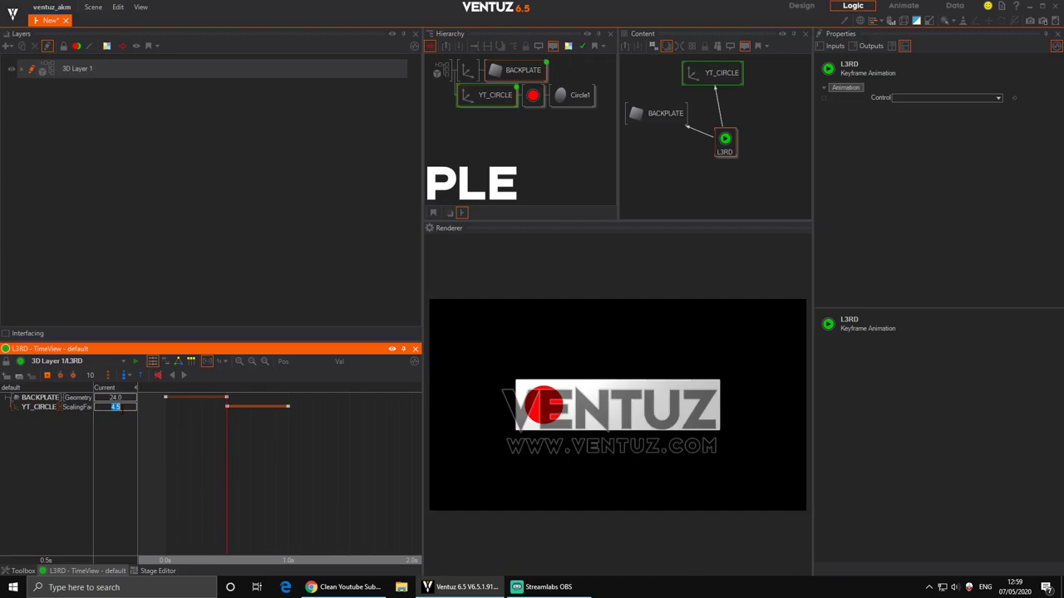
left_click_drag(311, 439, 165, 447)
left_click(183, 375)
mouse_move(287, 449)
left_mouse_down()
mouse_move(241, 449)
mouse_move(245, 463)
mouse_move(216, 463)
mouse_move(283, 454)
left_mouse_up()
Reshape the YT_CIRCLE scaling curve so it rises steeply from the first keyframe and eases into the last.
left_click(37, 407)
left_click(166, 360)
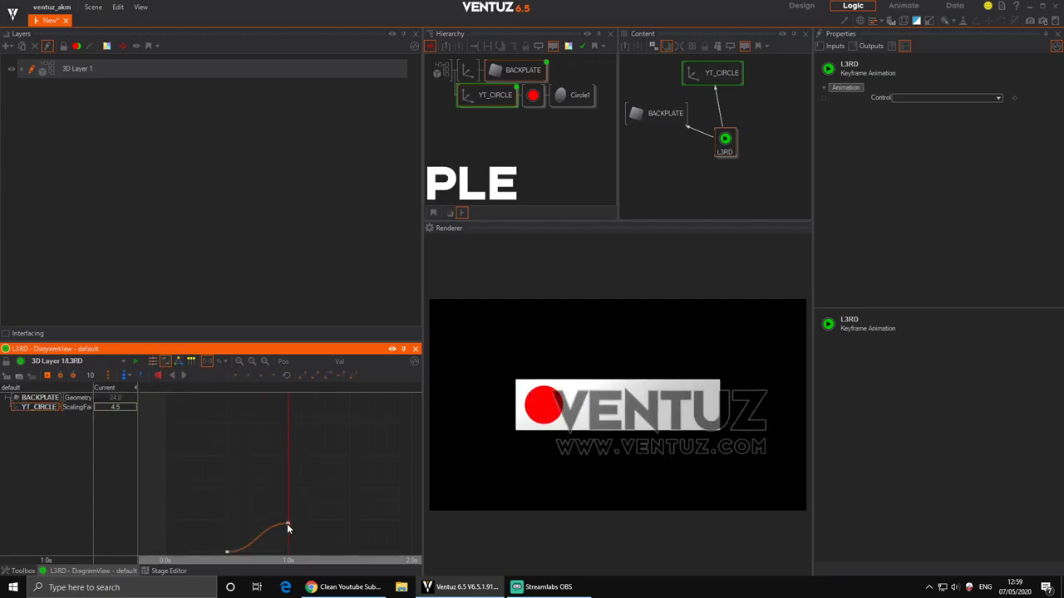
left_click(264, 361)
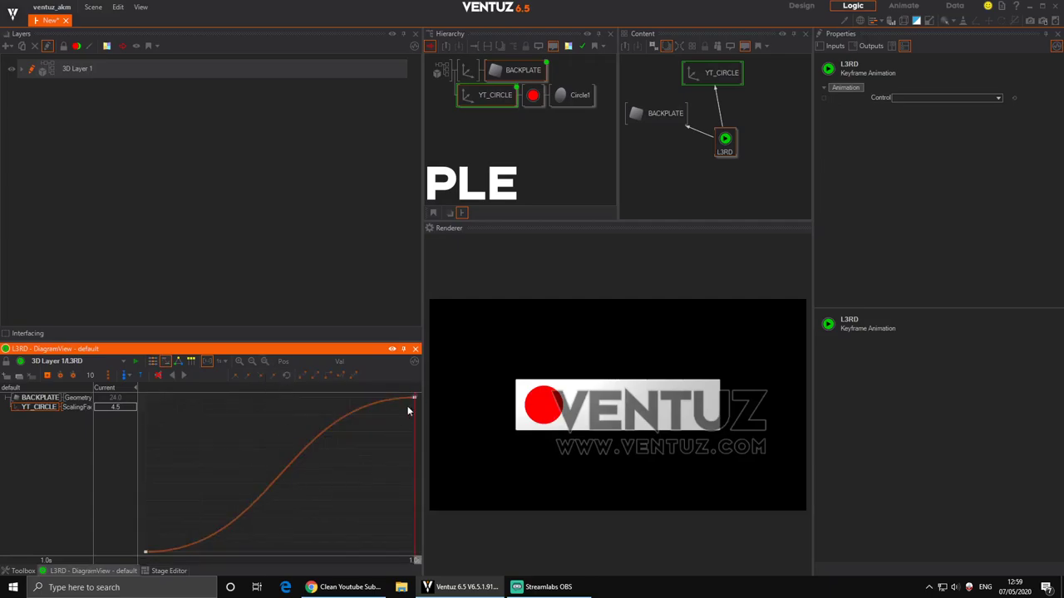
left_click(147, 552)
left_click_drag(308, 553, 145, 413)
Insert an Oscillator node on the link between L3RD and YT_CIRCLE, and space the nodes apart.
left_click(685, 163)
double_click(697, 165)
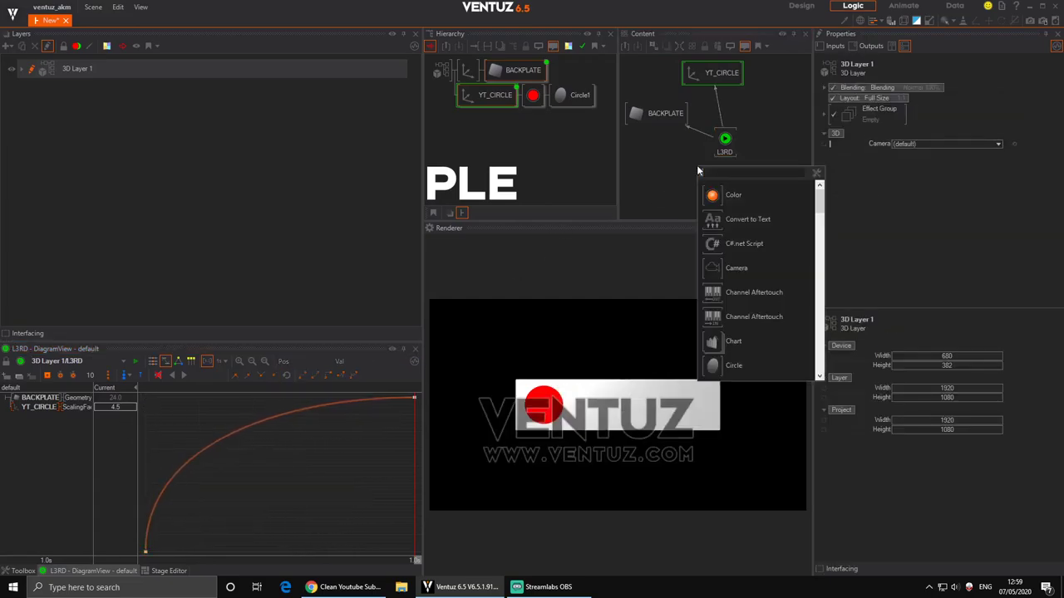
type("osc")
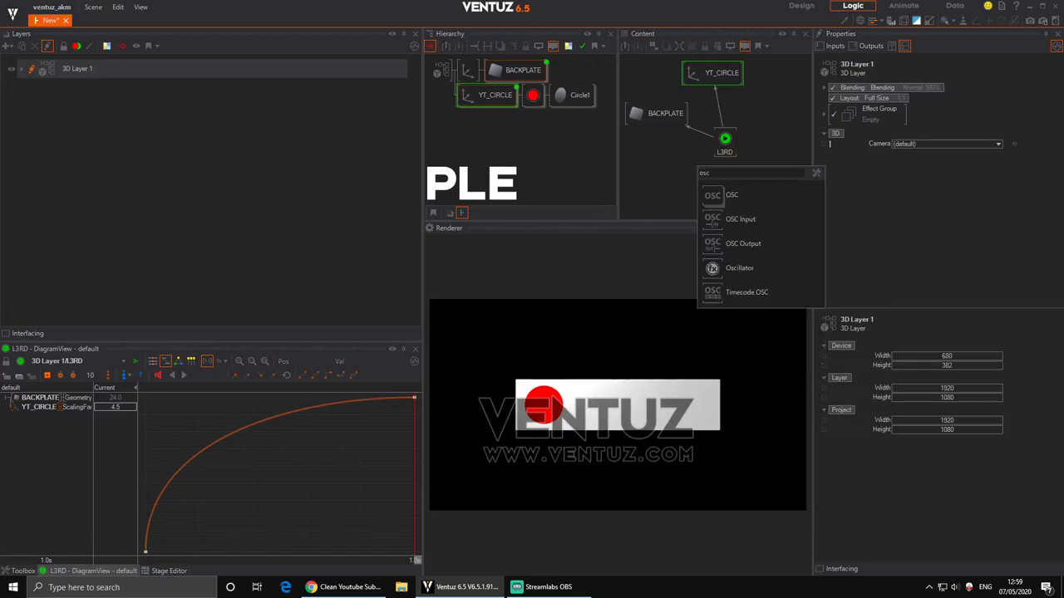
left_click(713, 268)
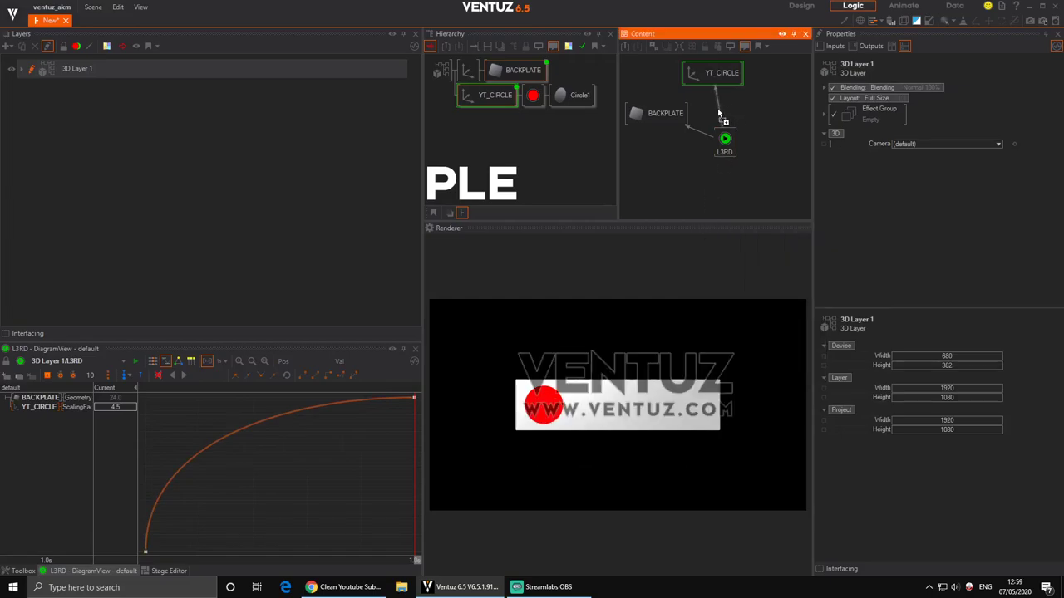
left_click(721, 109)
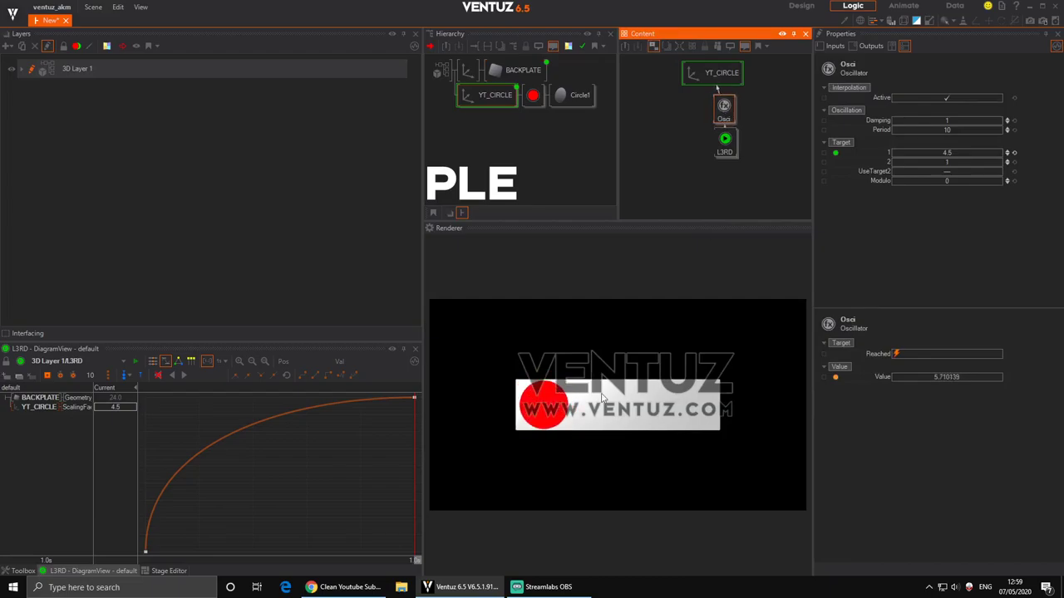
mouse_move(725, 157)
left_mouse_down()
mouse_move(725, 166)
mouse_move(722, 157)
left_mouse_up()
Set the Oscillator's damping to 12.
left_click(722, 122)
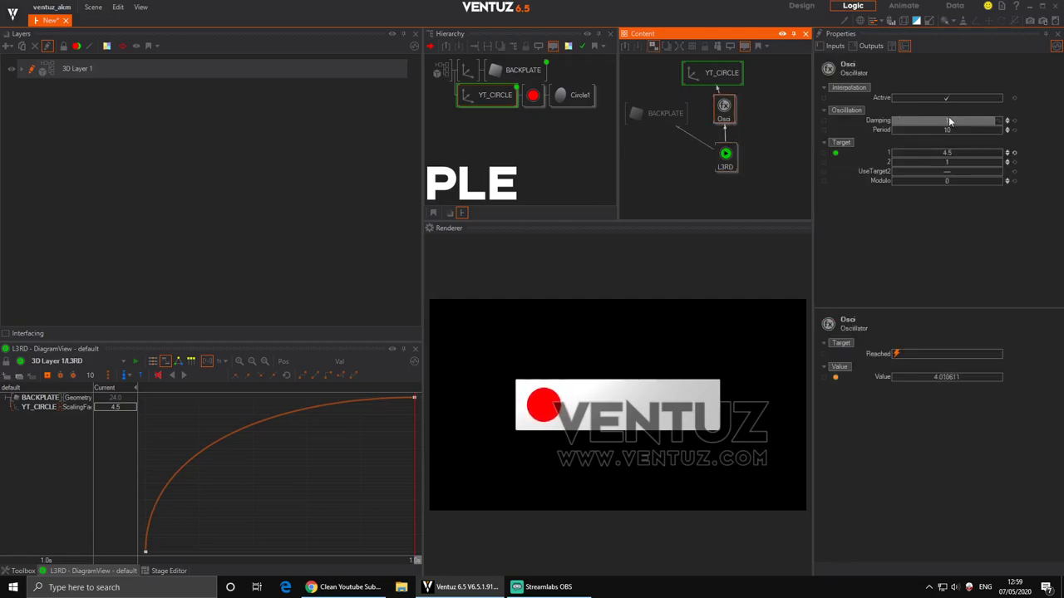
left_click(949, 120)
type("12")
key("Return")
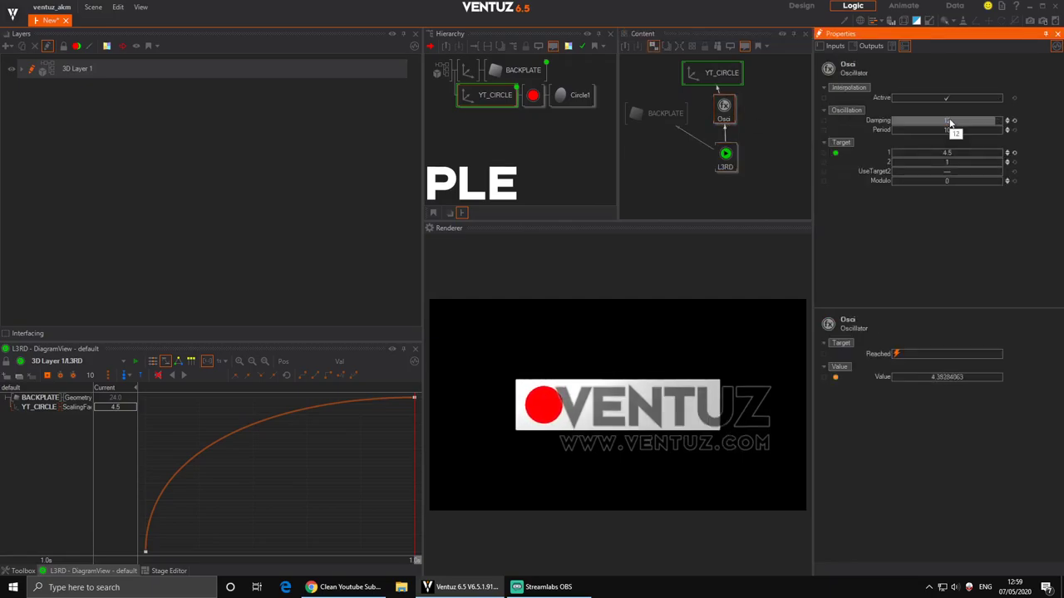
Play the L3RD animation from the start in its keyframe timeline to preview the circle's bounce.
left_click(725, 154)
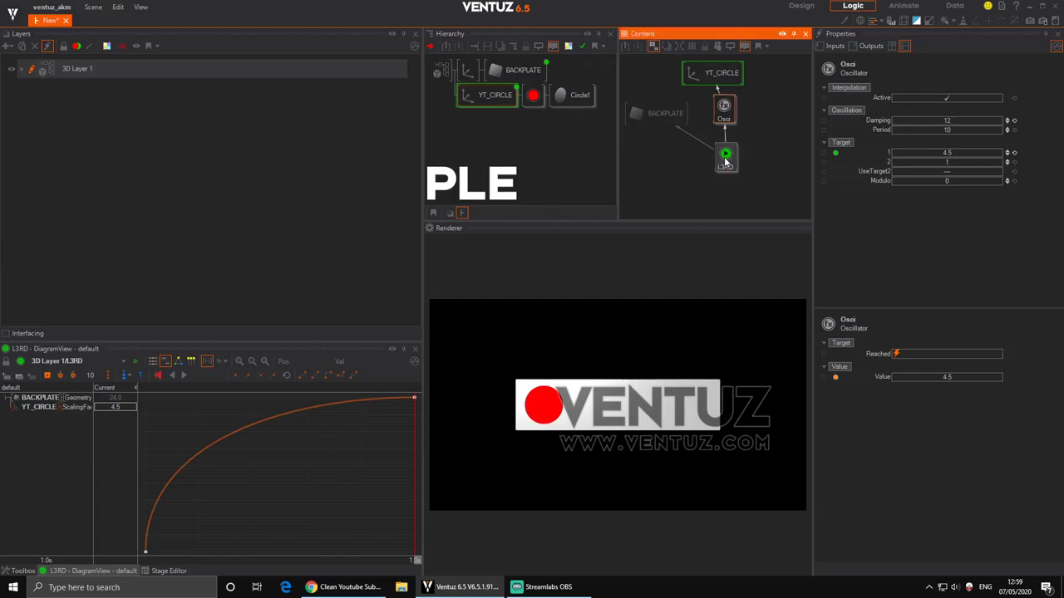
left_click(152, 360)
left_click_drag(364, 502, 194, 485)
scroll(256, 482, "down", 6)
scroll(300, 485, "down", 1)
left_click(184, 375)
left_click(186, 380)
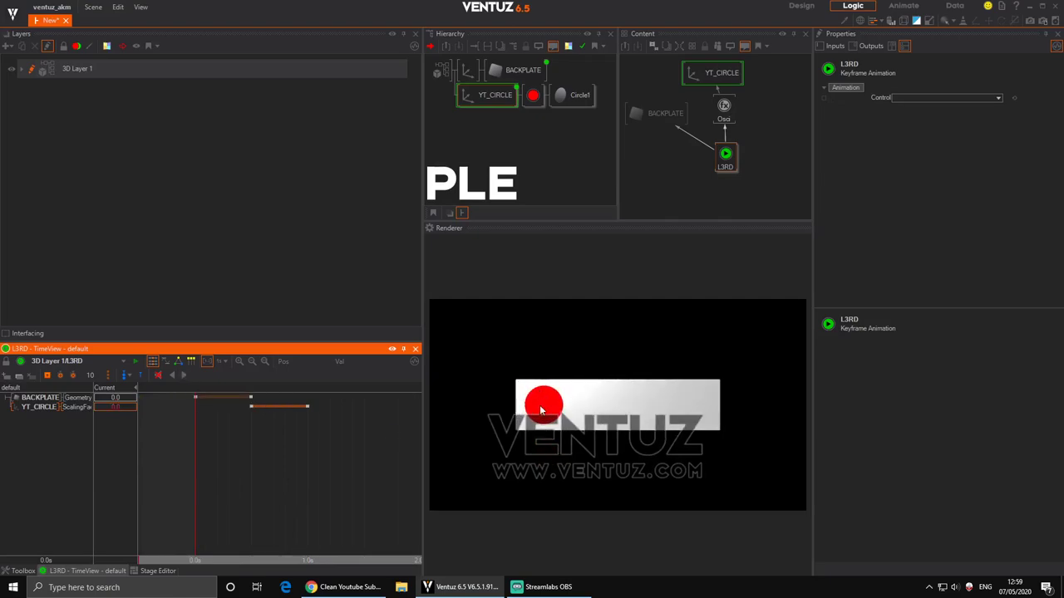
Try an Oscillator damping of 5 and play the animation from the start.
left_click(724, 109)
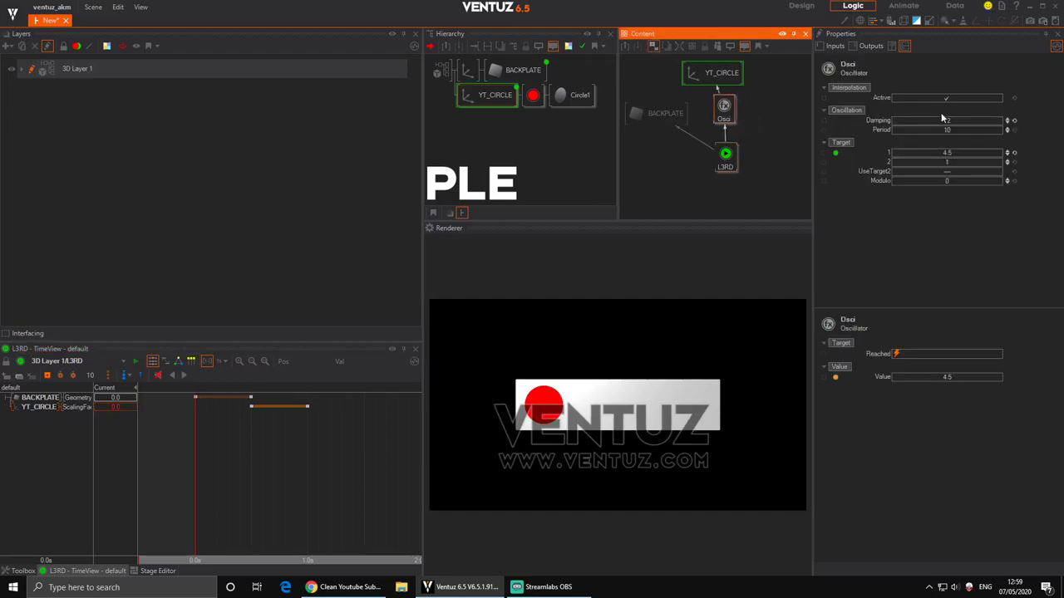
left_click(954, 121)
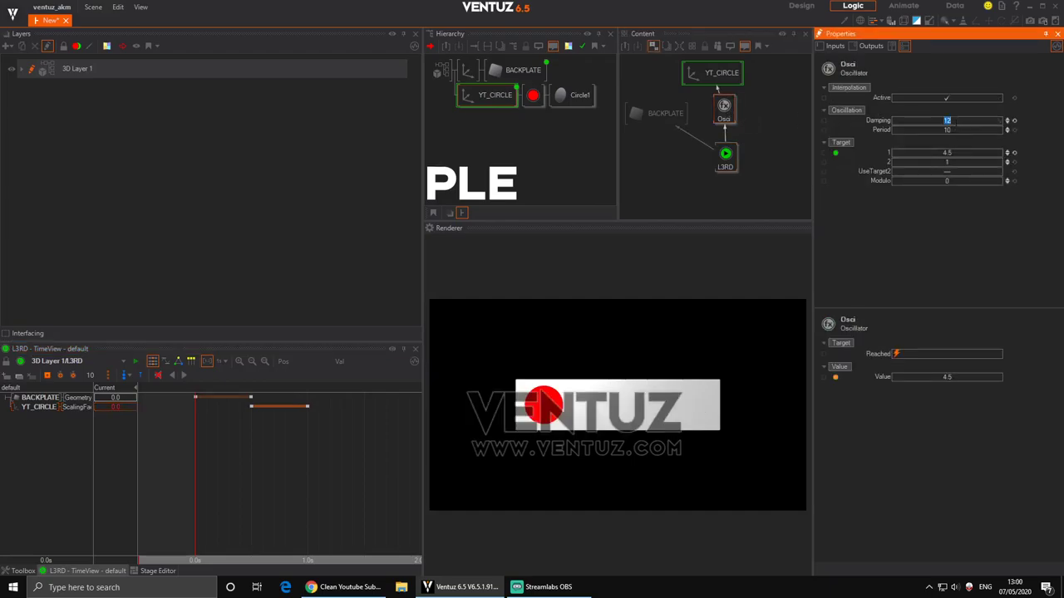
key("Return")
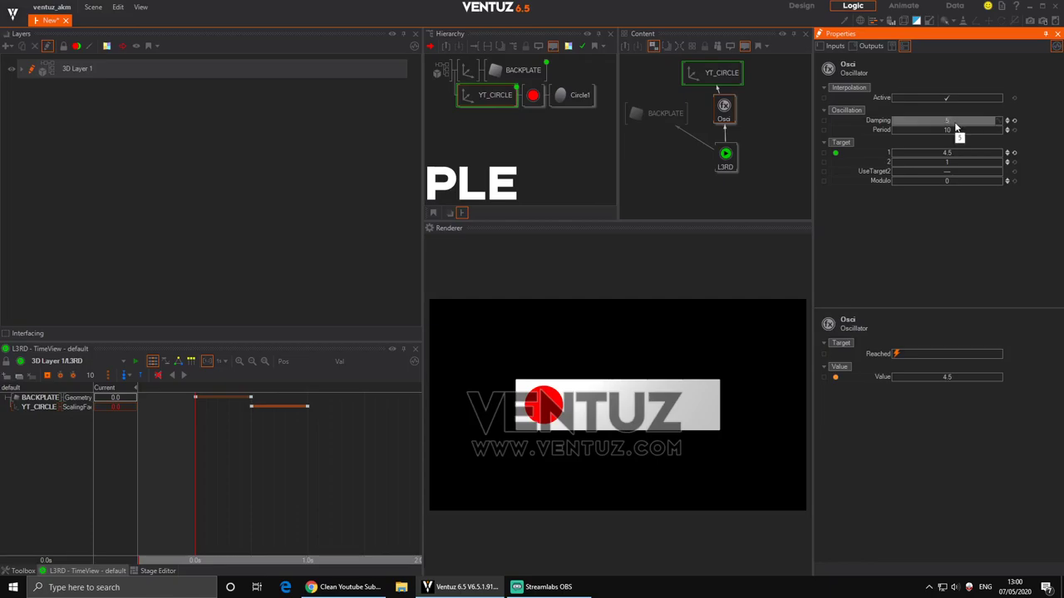
left_click_drag(275, 477, 152, 478)
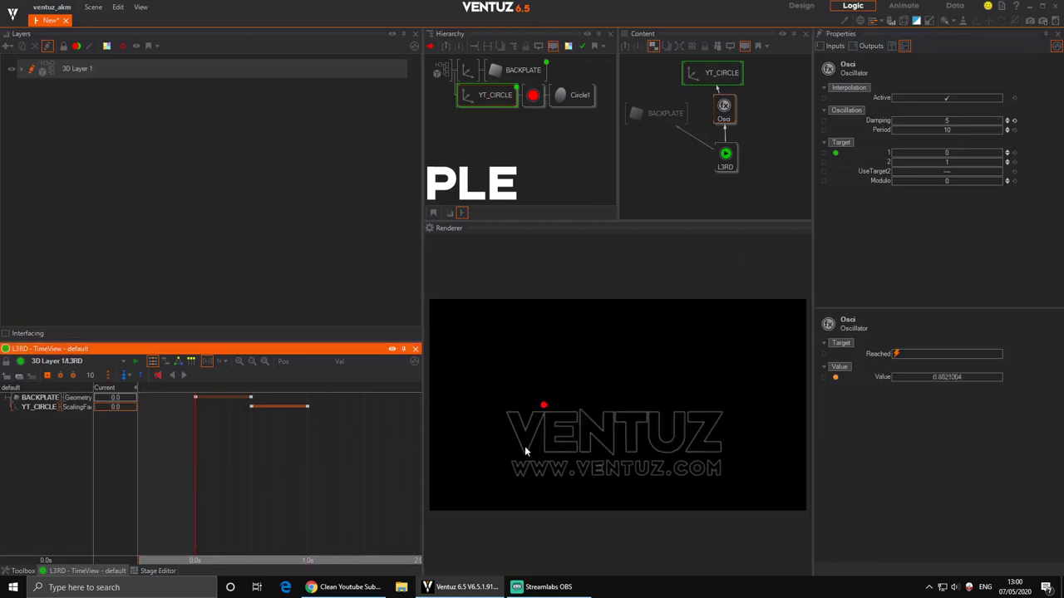
left_click(190, 376)
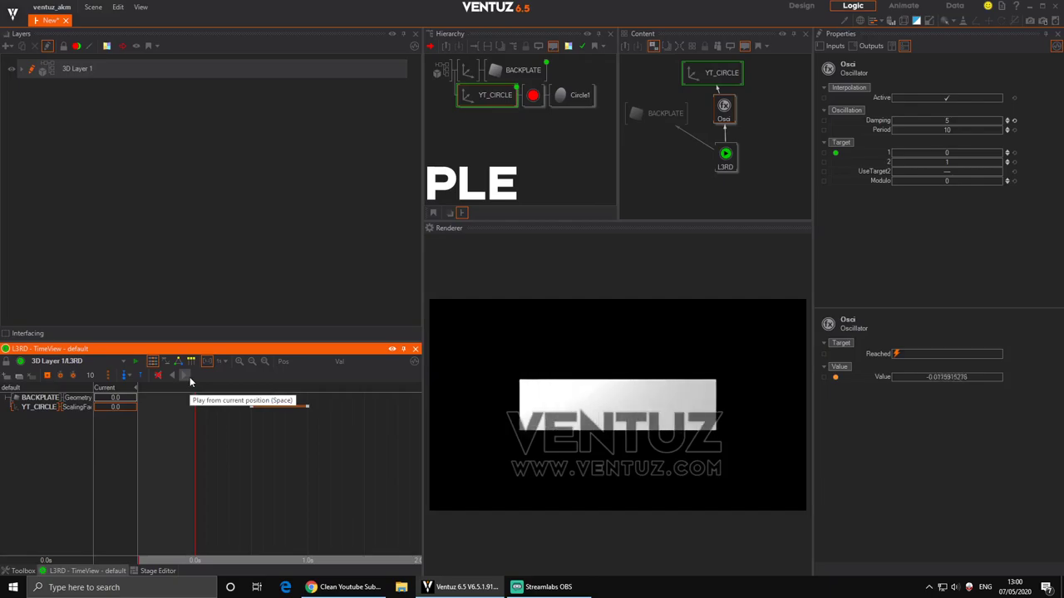
left_click(723, 108)
left_click(946, 122)
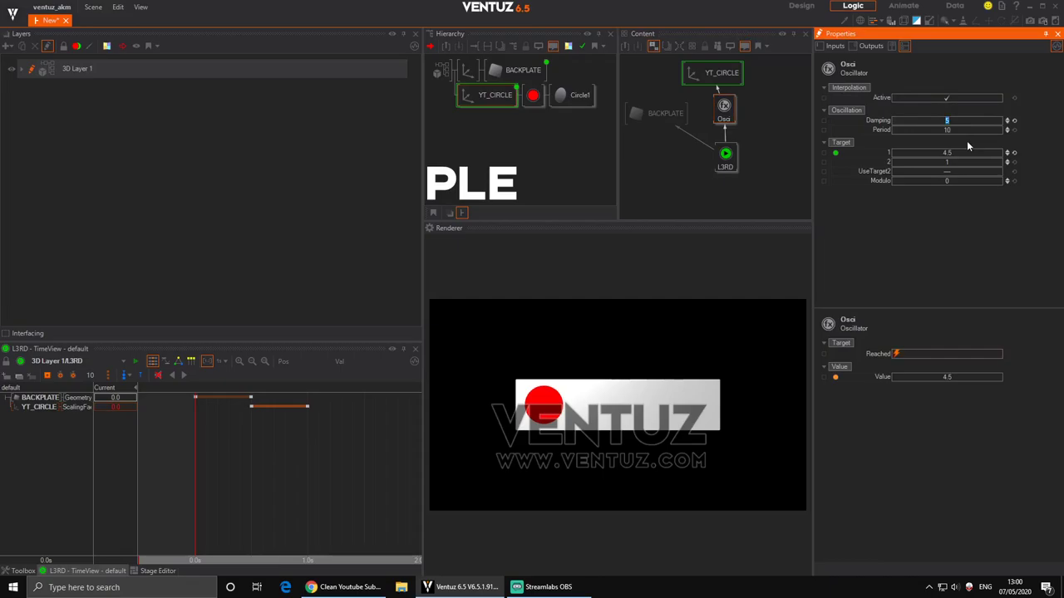
View the Math Effects components in the Logic category of the toolbox, where the Oscillator is listed.
left_click(667, 168)
left_click(19, 570)
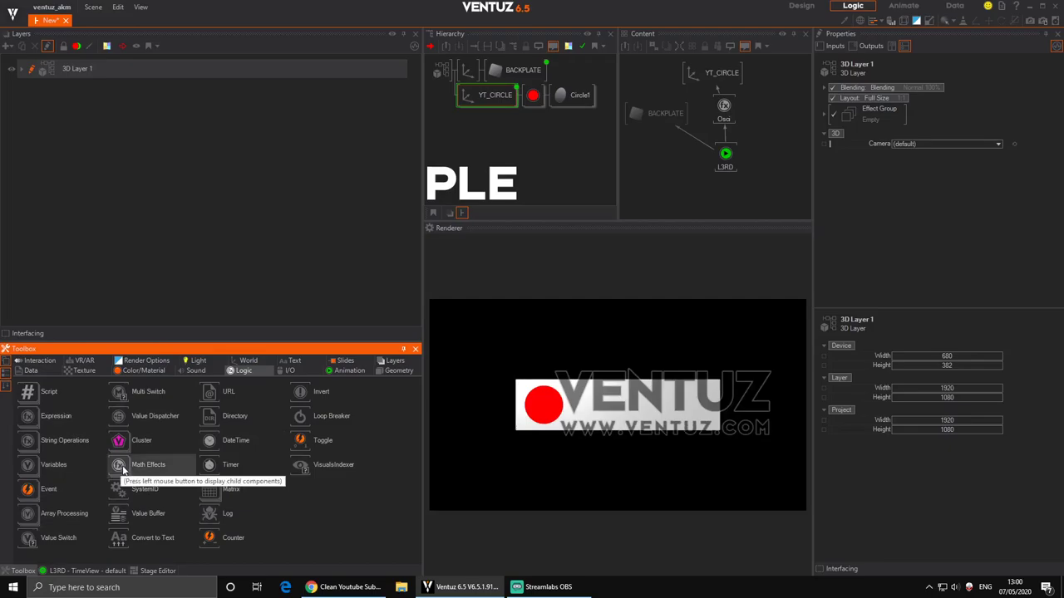
left_click(121, 468)
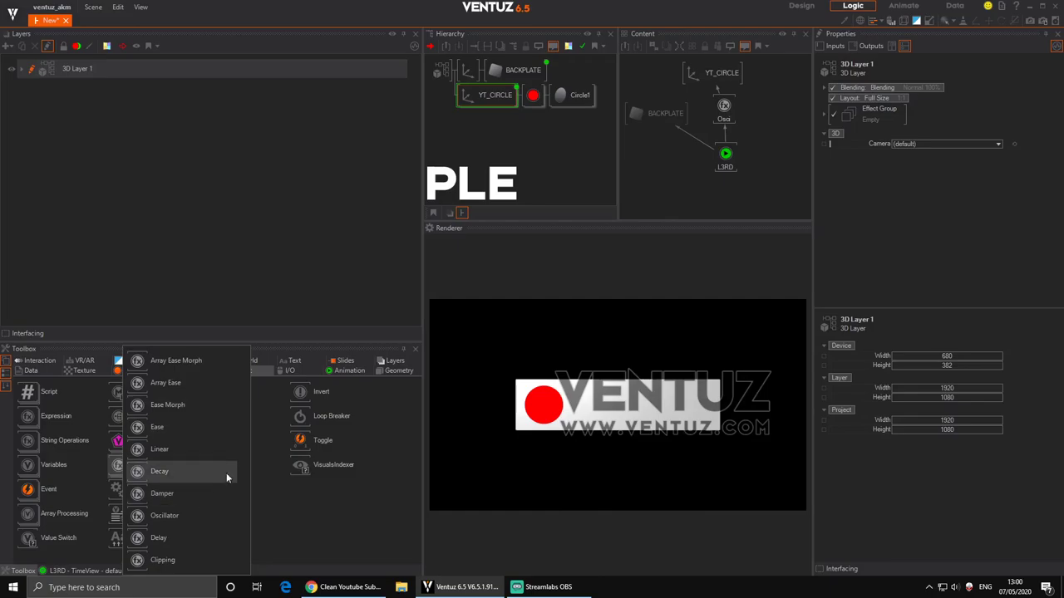
left_click(760, 122)
Set the Oscillator's damping back to 12, select L3RD and check the YouTube subscribe reference in Chrome.
left_click(725, 108)
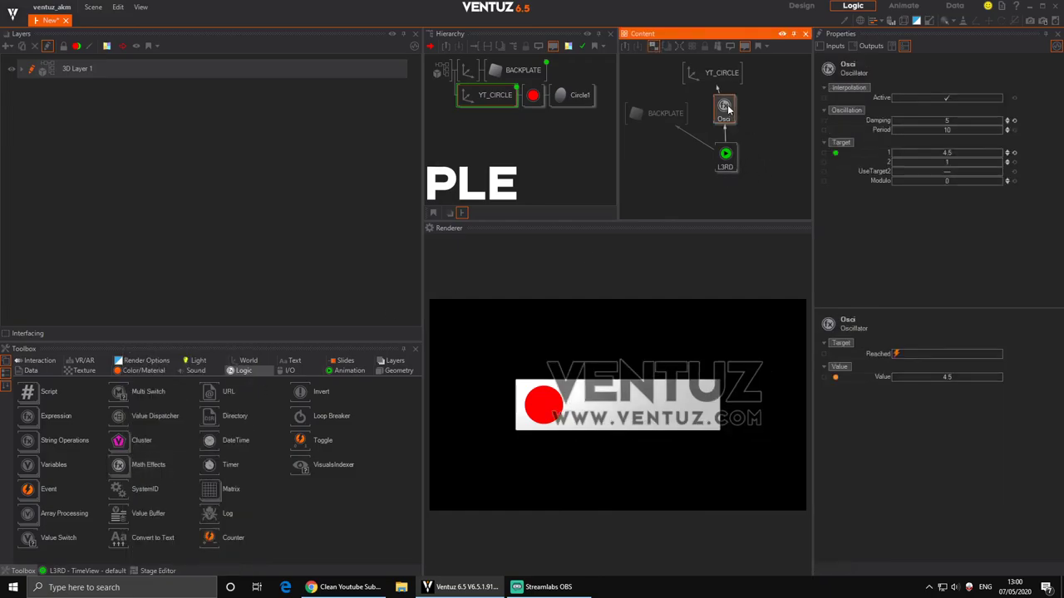
left_click(947, 121)
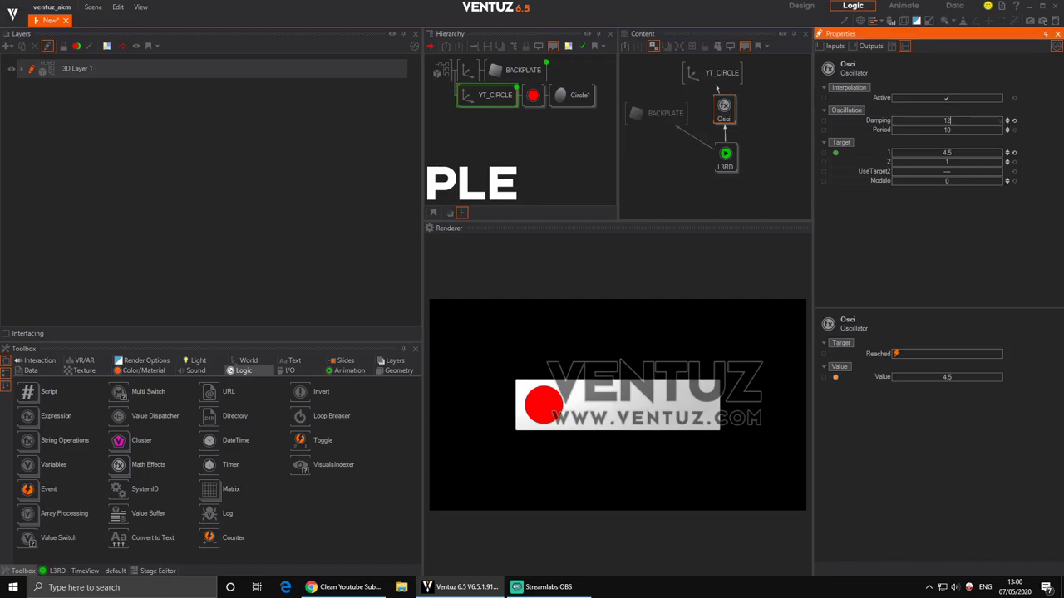
type("12")
key("Return")
left_click(725, 154)
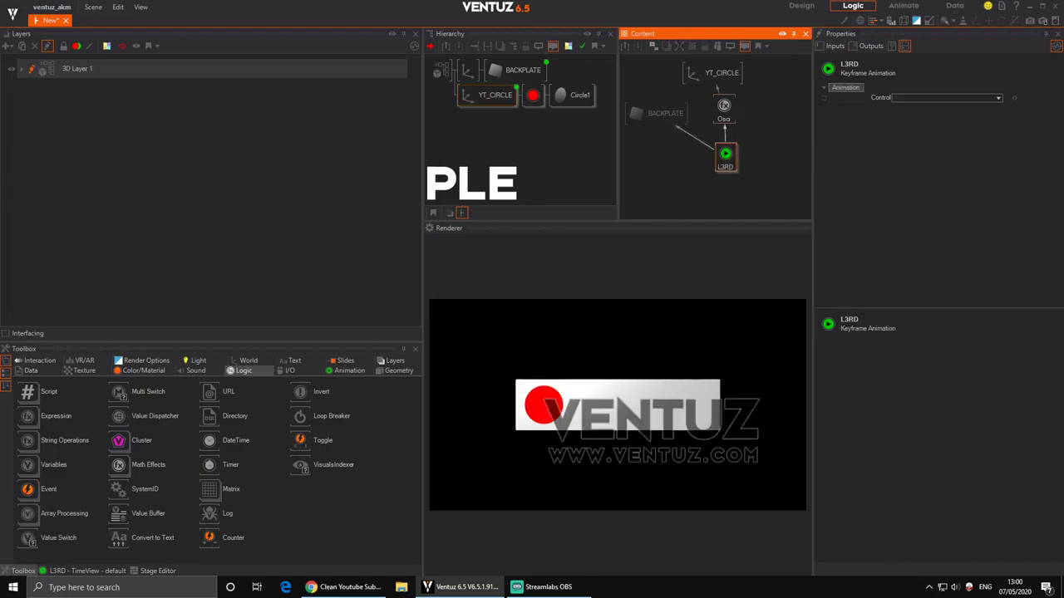
key("alt+Tab")
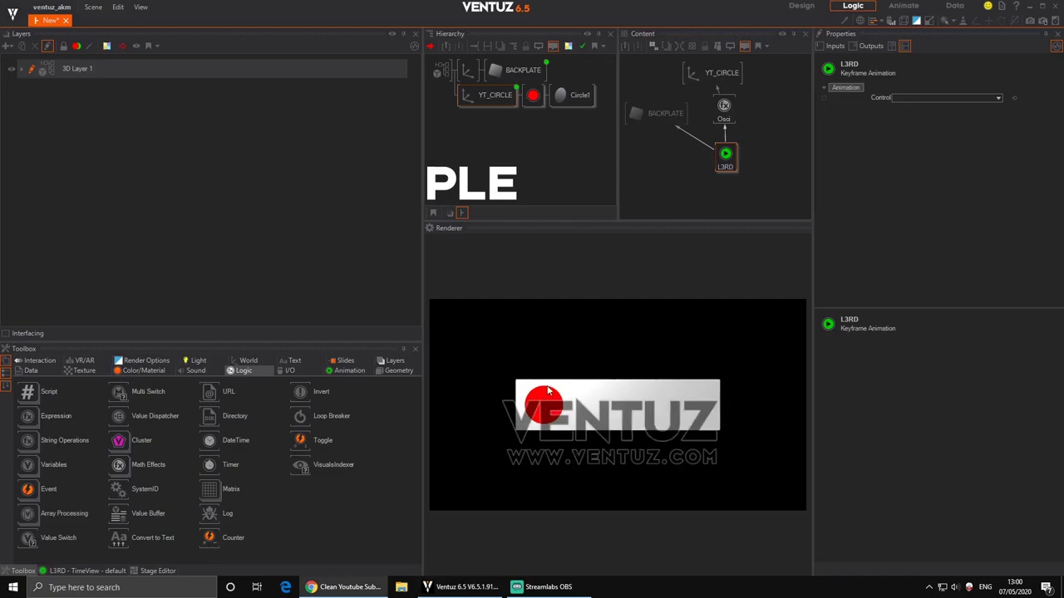
Add a new Axis under YT_CIRCLE below the red material and attach a copy of Circle1 to it.
left_click(541, 136)
type("ax")
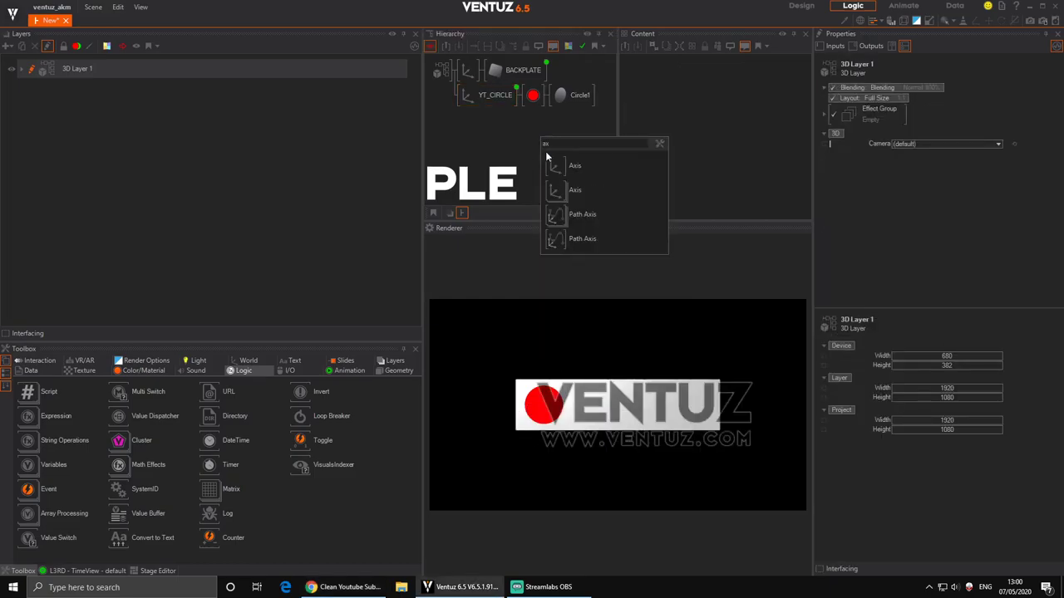
left_click(555, 165)
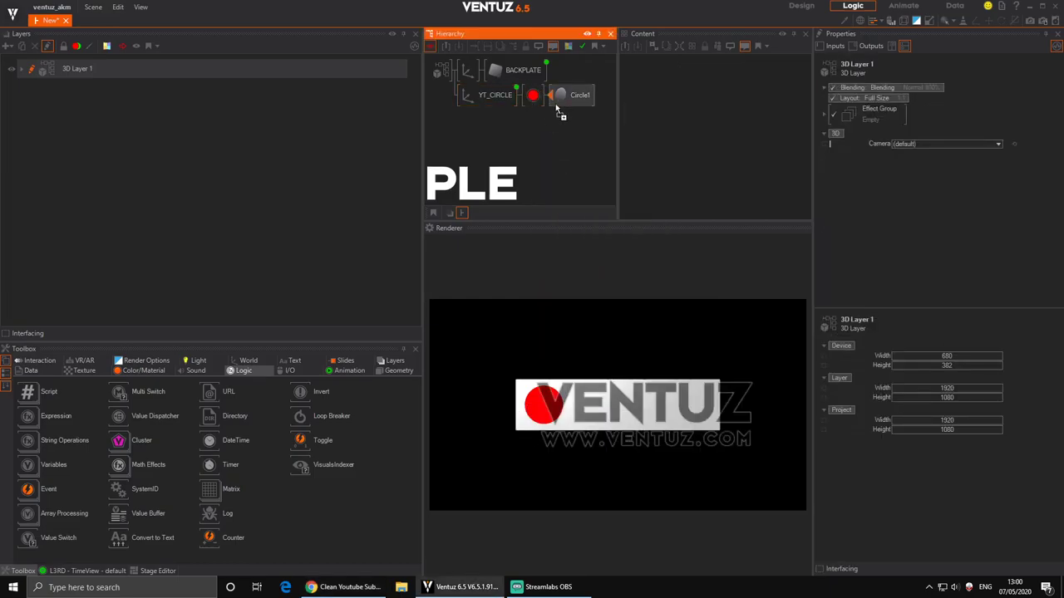
left_click(550, 133)
left_click(571, 100)
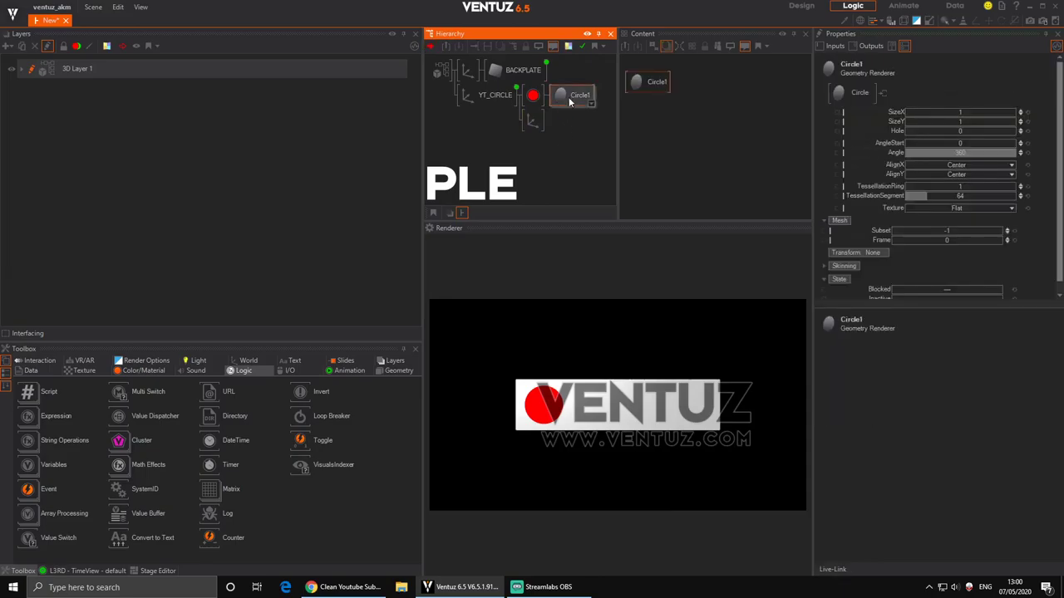
left_click_drag(574, 100, 546, 132, "ctrl")
left_click(560, 127)
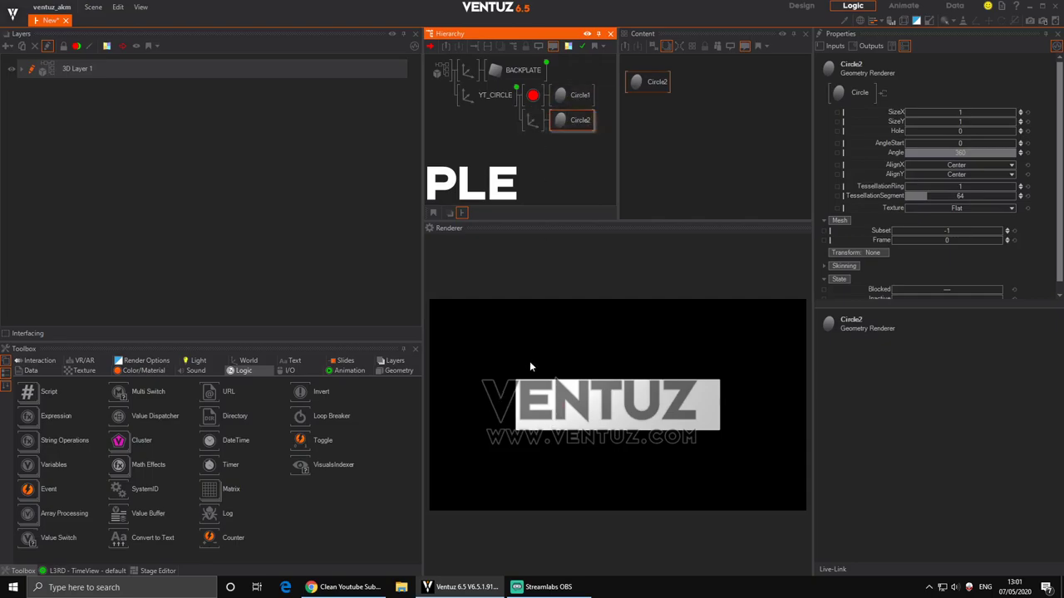
Reduce the scaling factor of the copied circle's Axis to 0.63 and select Circle2.
left_click(533, 121)
left_click_drag(952, 246, 941, 246)
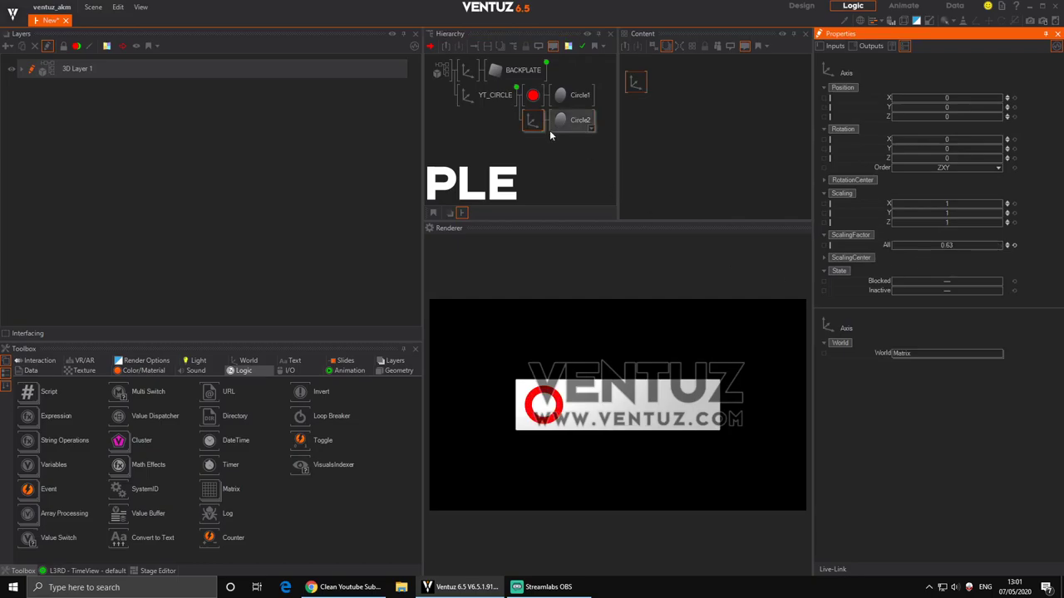
left_click(579, 121)
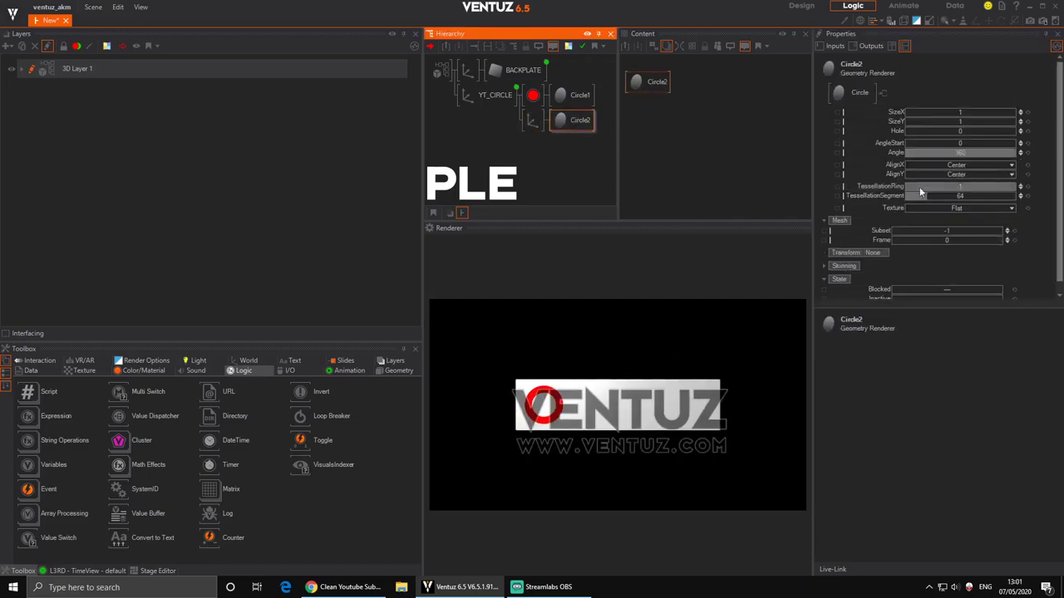
Set Circle2's TessellationSegment to 1 to turn it into the play triangle, then compare its settings with Circle1.
left_click_drag(935, 196, 905, 196)
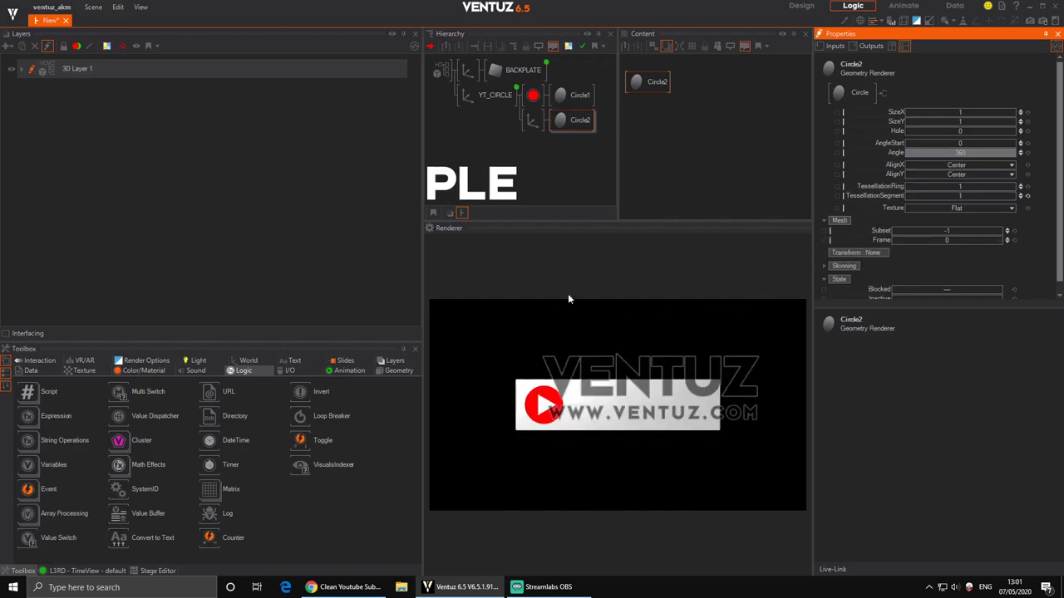
left_click(509, 124)
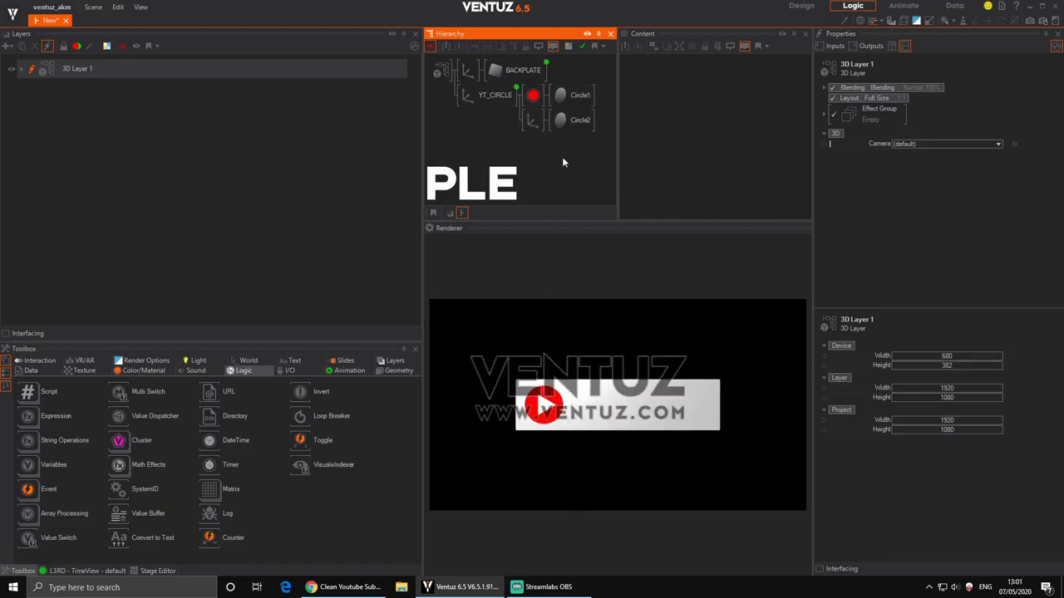
left_click(573, 96)
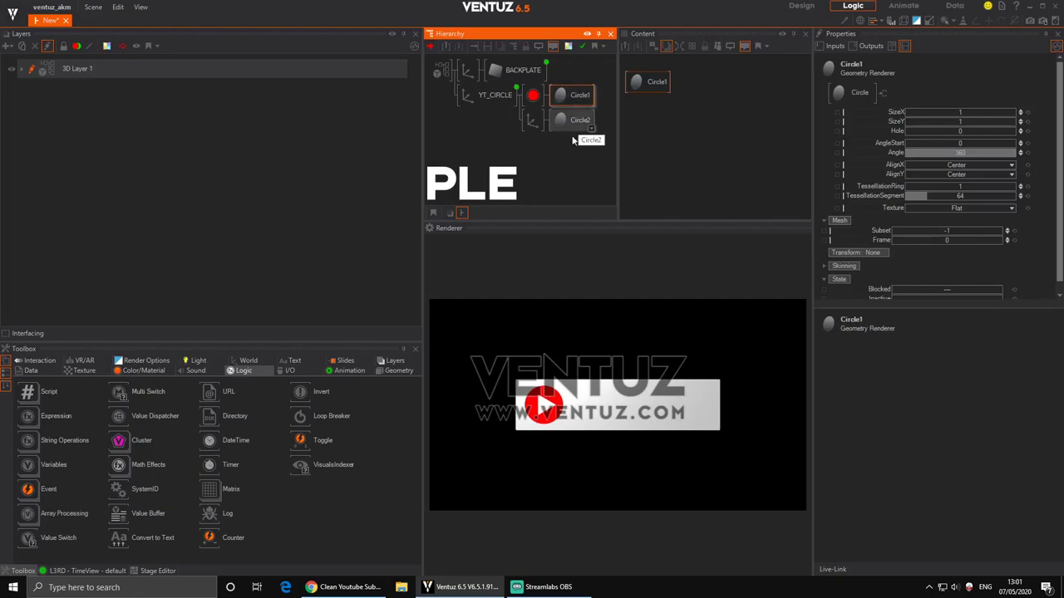
left_click(568, 123)
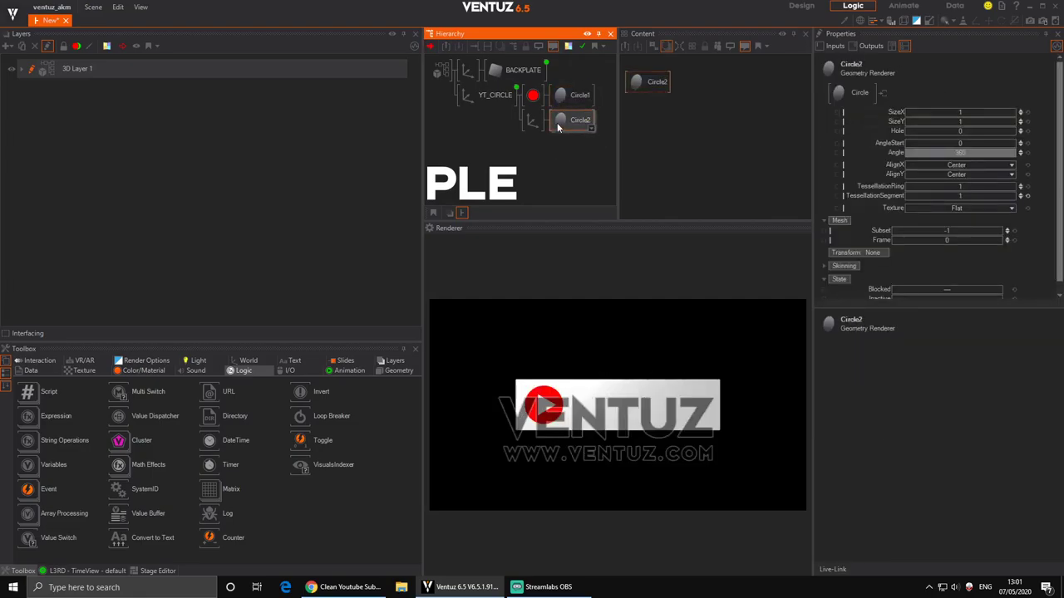
left_click(566, 93)
left_click(537, 121)
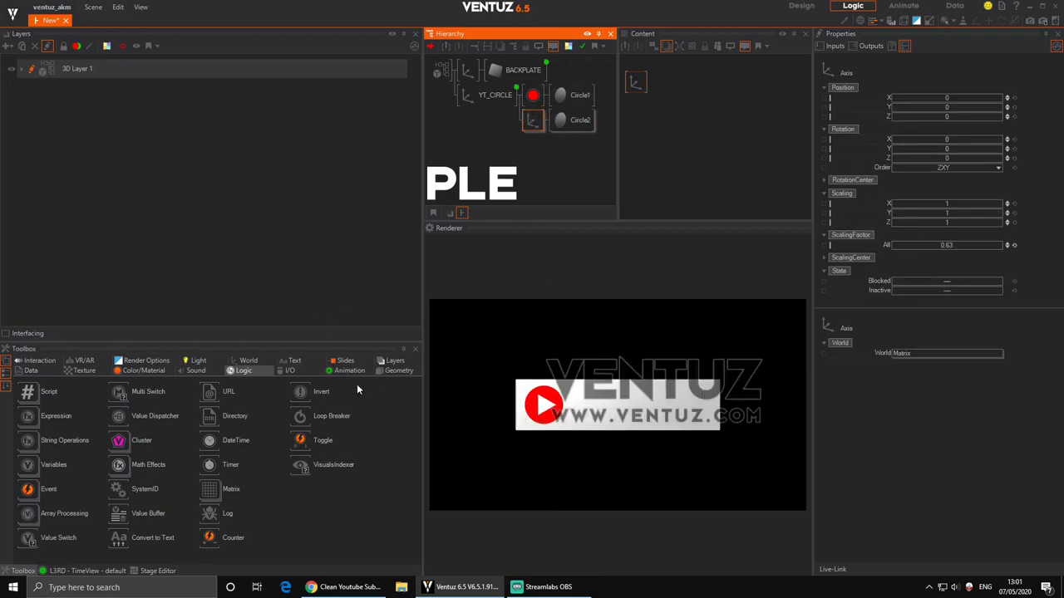
Preview the circle's animation on the L3RD timeline between 0.5 s and 1.0 s and review Circle2, the Chrome reference and YT_CIRCLE.
left_click(104, 571)
left_click_drag(249, 492, 308, 503)
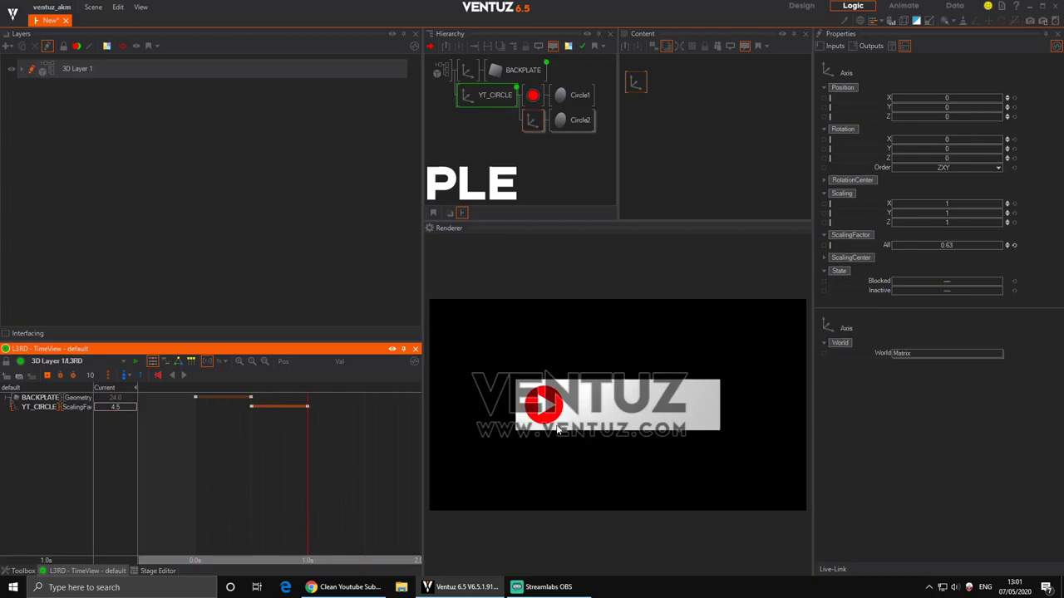
left_click_drag(254, 480, 308, 485)
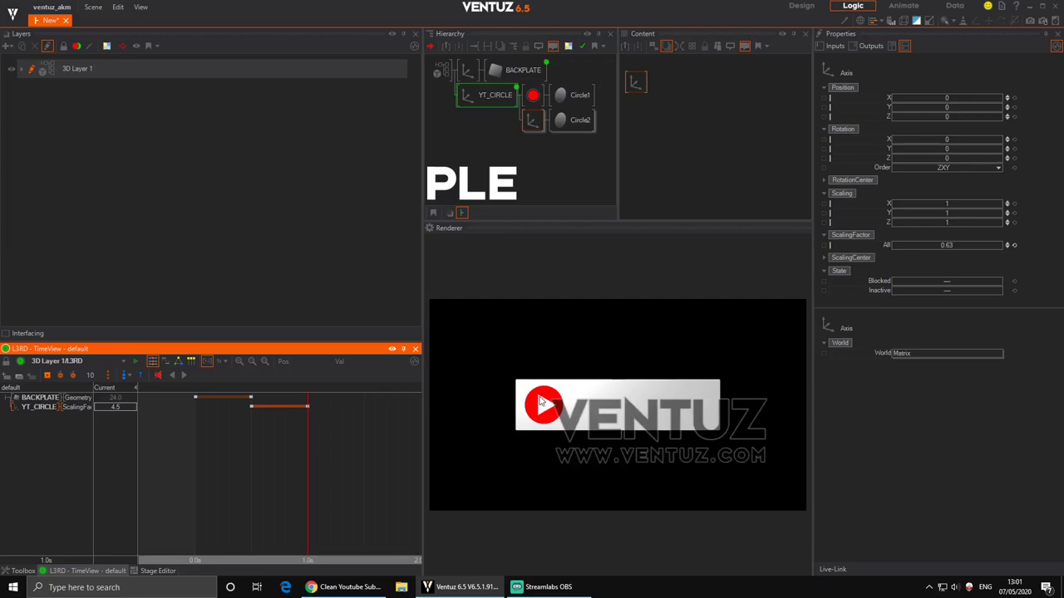
left_click(571, 121)
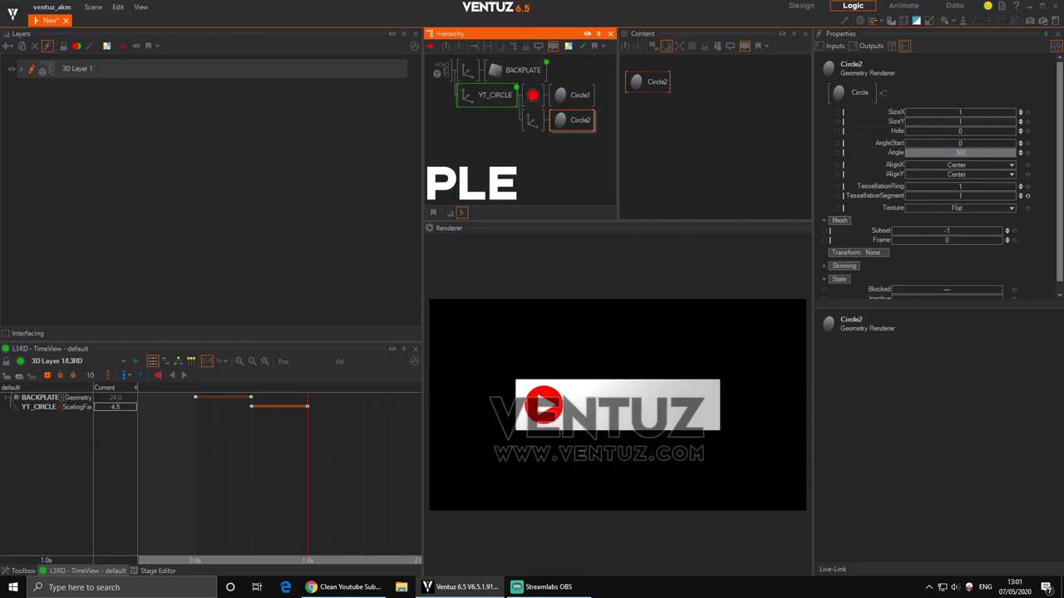
key("alt+Tab")
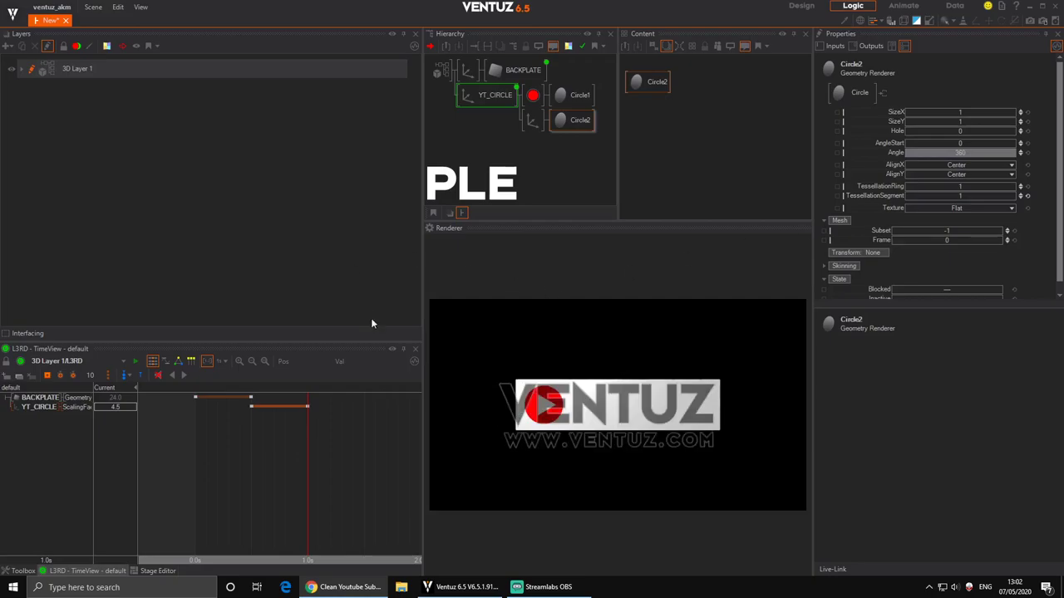
left_click(490, 140)
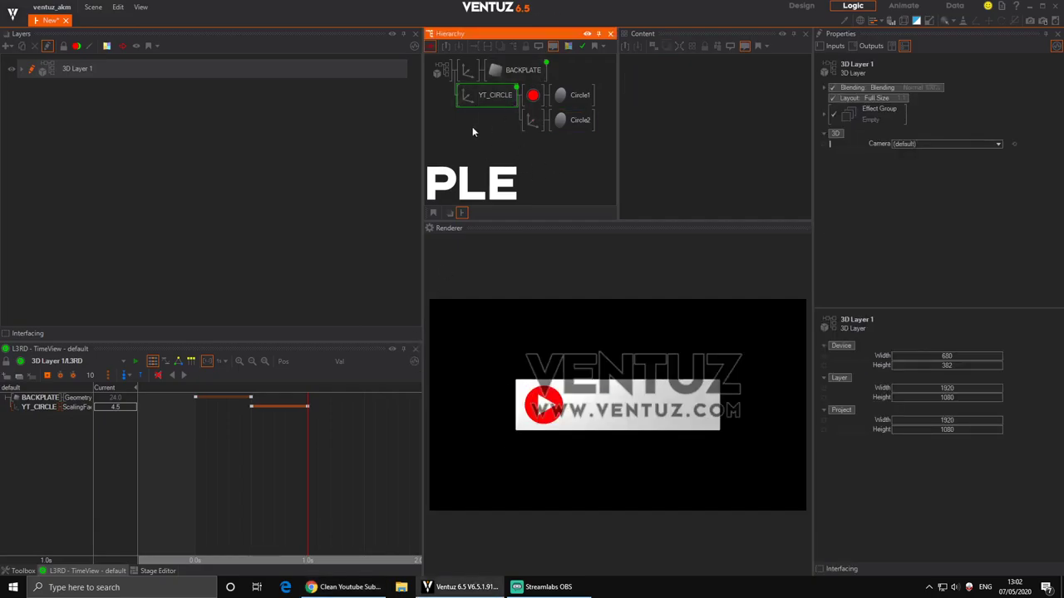
left_click(491, 95)
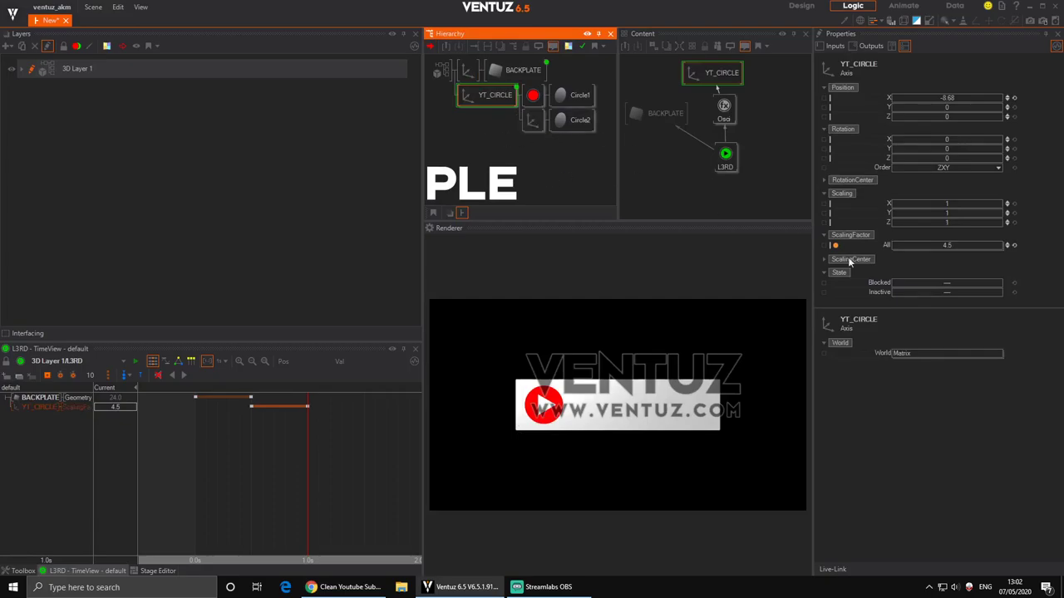
left_click(477, 113)
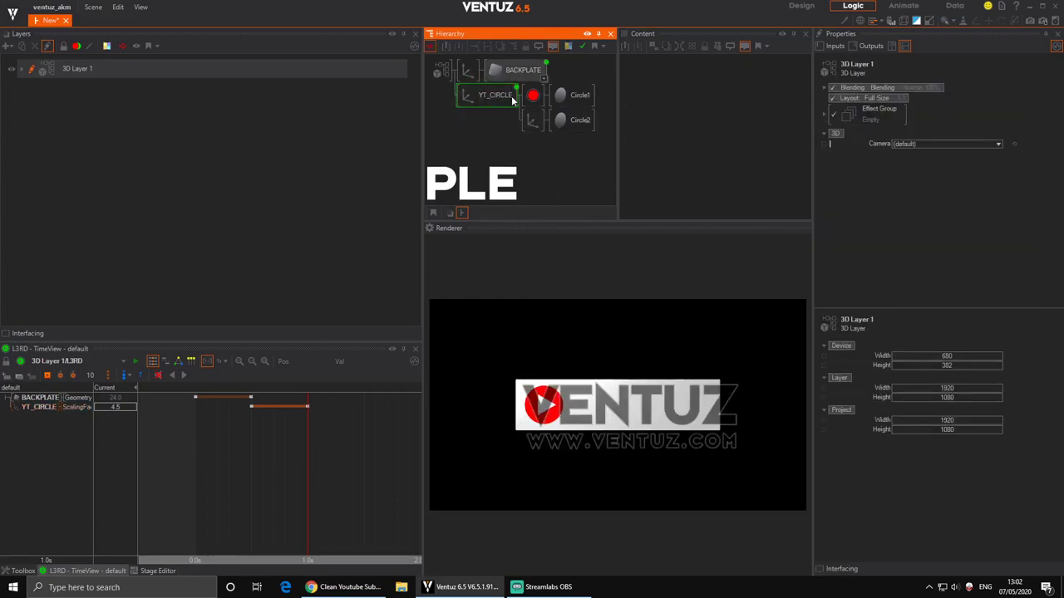
Set the BACKPLATE keyframe at 0.5 s on the L3RD timeline to a value of 26.
left_click(251, 482)
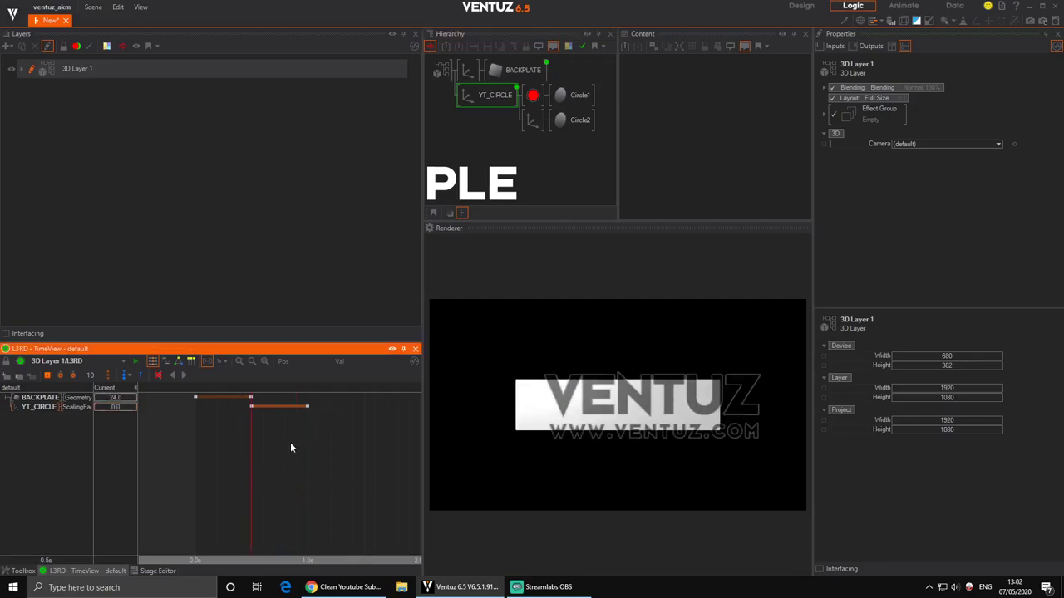
left_click(251, 398)
left_click_drag(116, 403, 131, 402)
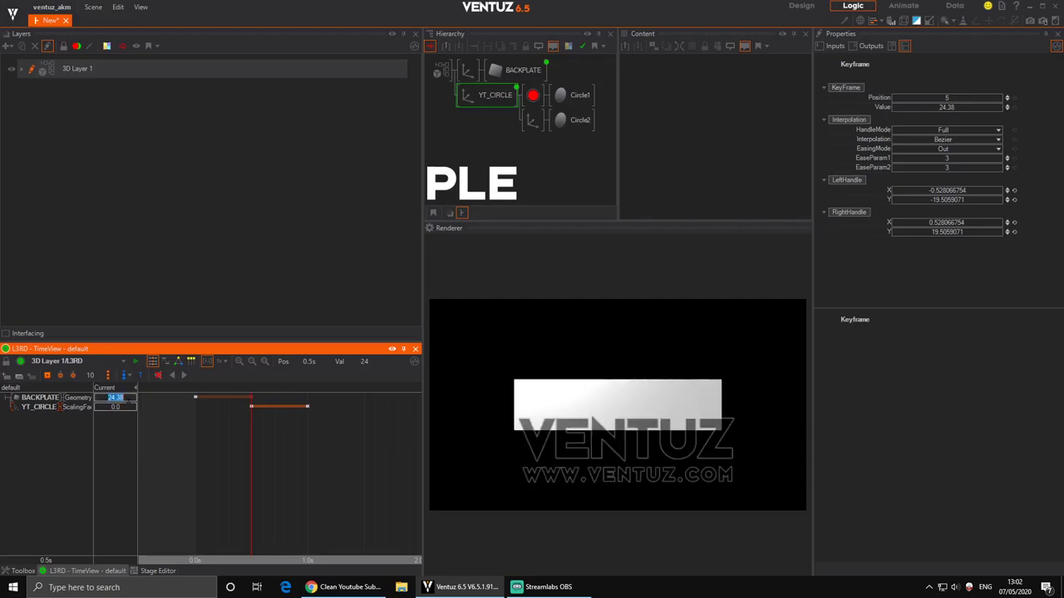
type("26")
key("Return")
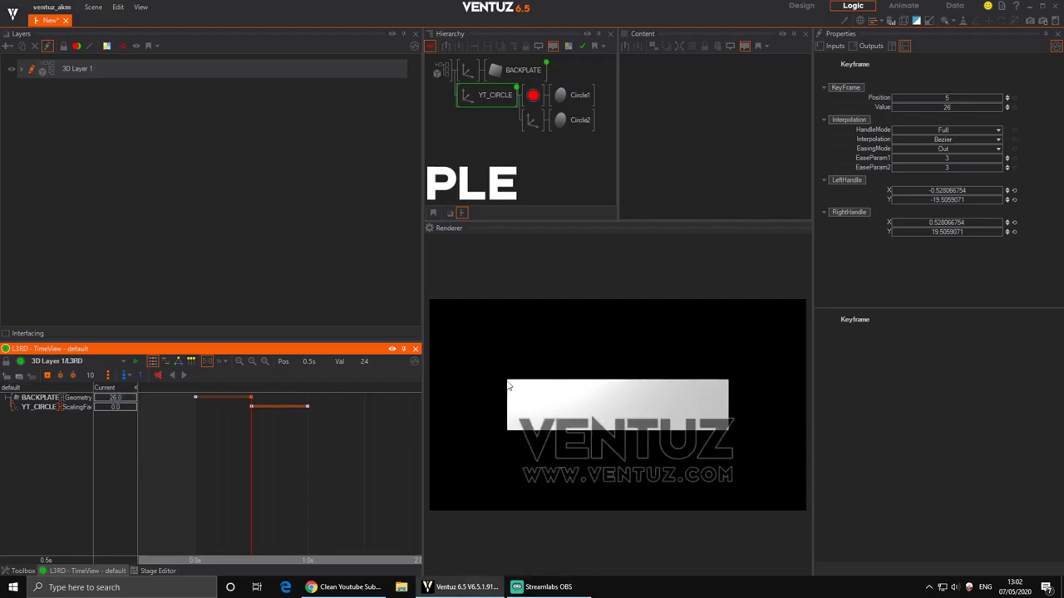
Shift YT_CIRCLE along X to about -10.1 at the 1.0 s mark and preview the animation, stopping at 0.9 s.
left_click_drag(243, 435, 319, 441)
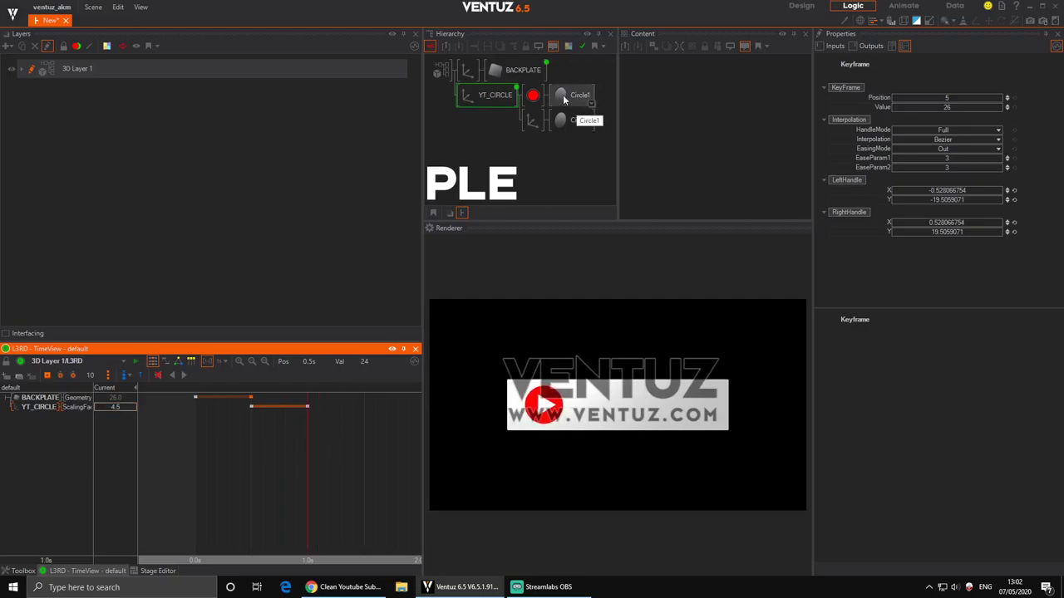
left_click(490, 94)
left_click_drag(967, 97, 910, 101)
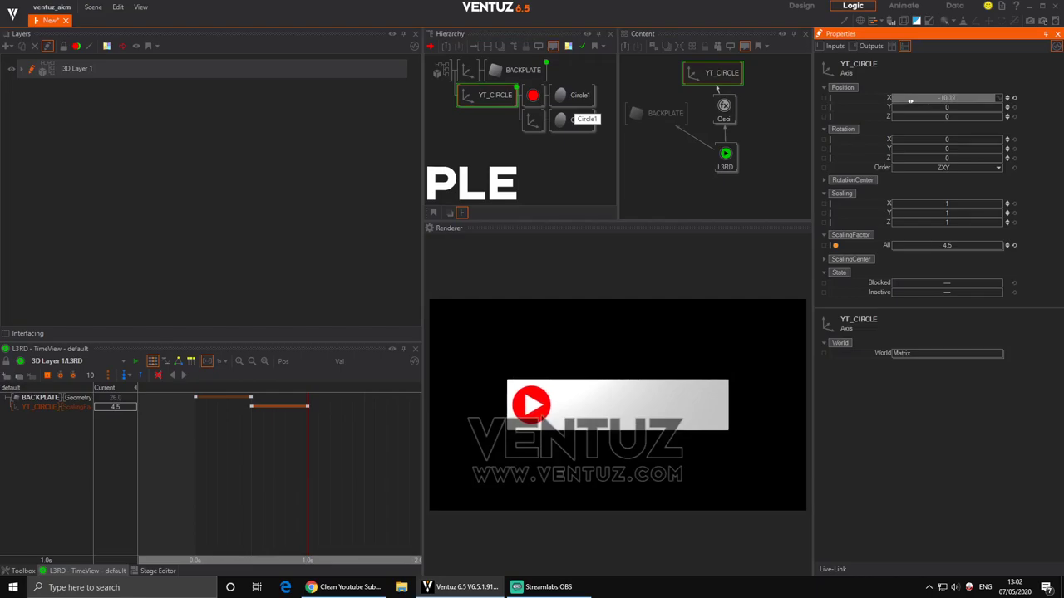
left_click(603, 171)
mouse_move(305, 473)
left_mouse_down()
mouse_move(196, 474)
mouse_move(309, 479)
left_mouse_up()
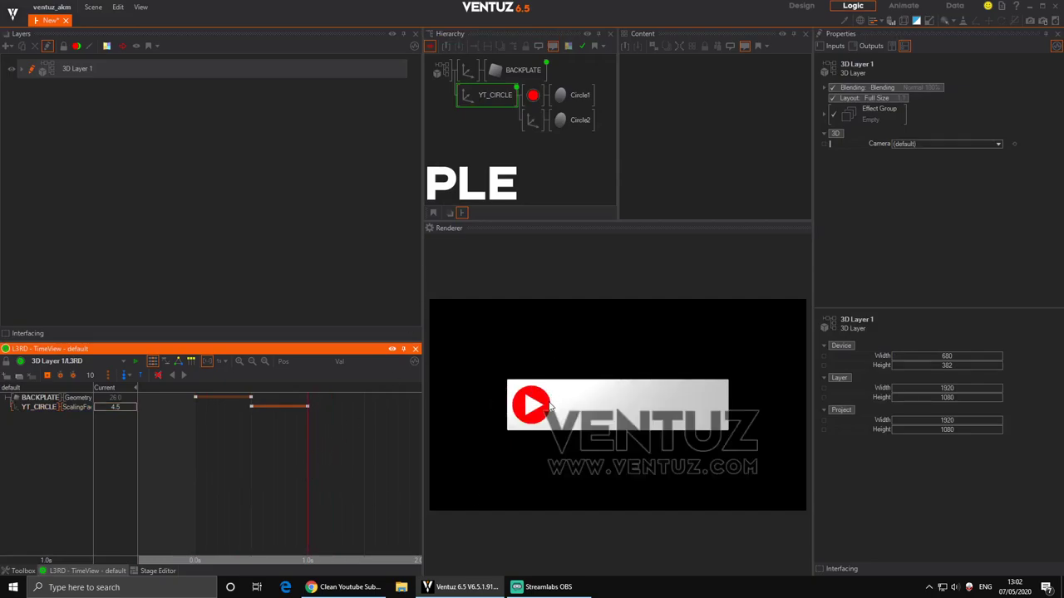
left_click_drag(340, 444, 297, 452)
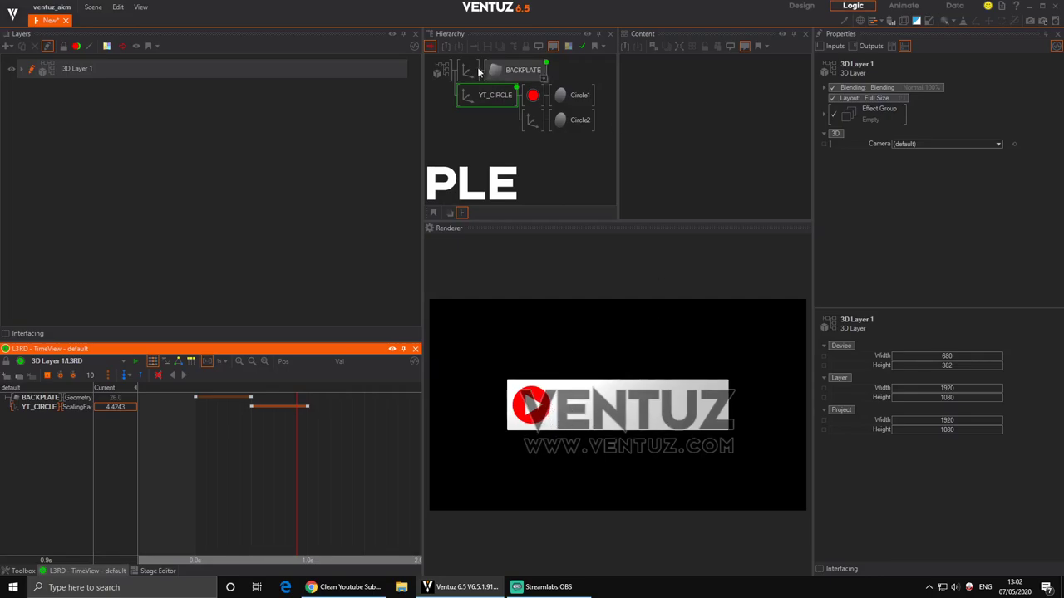
Add a new Axis at the root level of the hierarchy, below YT_CIRCLE.
double_click(498, 167)
type("ax")
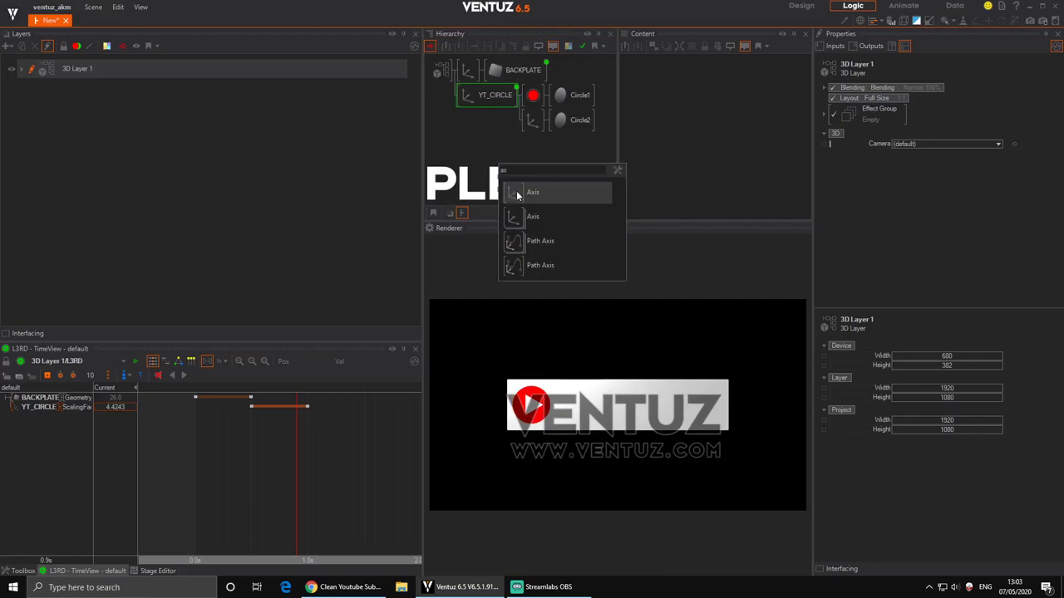
left_click(517, 194)
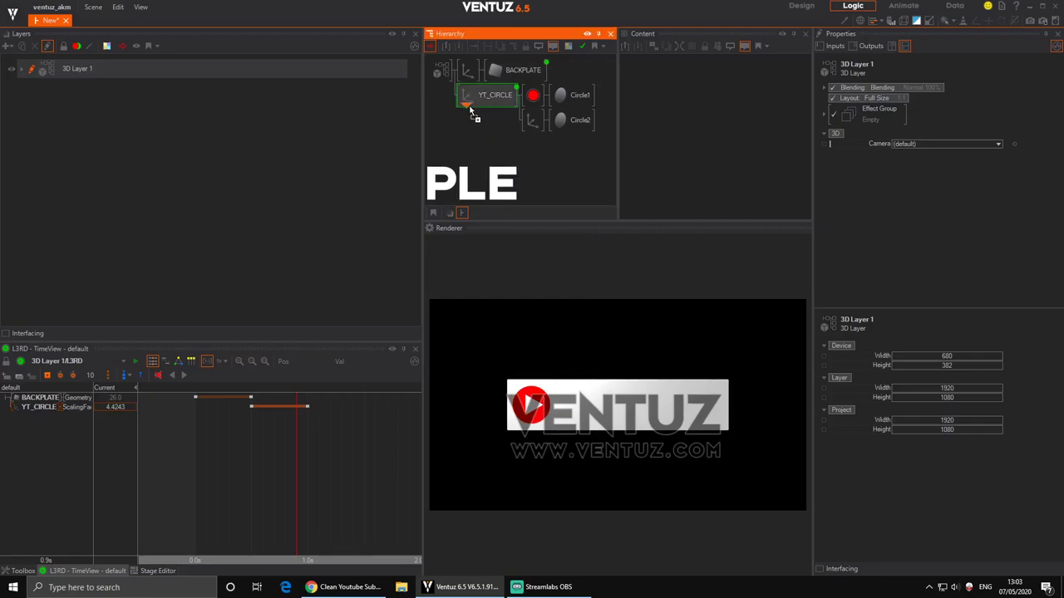
left_click(465, 137)
Attach a Text 2D node to the new Axis, using Block Text as its text source.
double_click(505, 150)
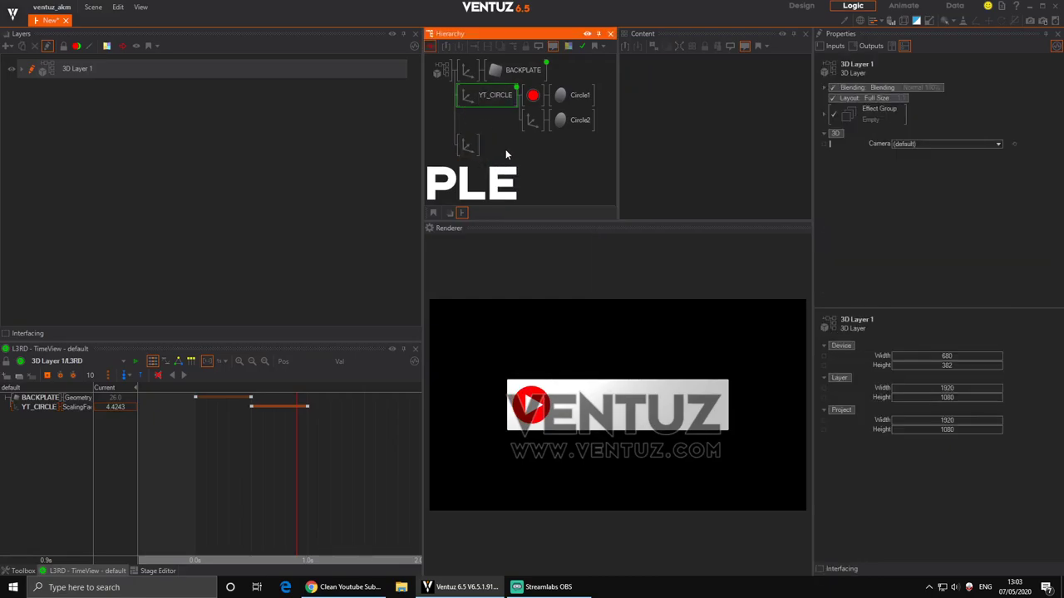
type("te")
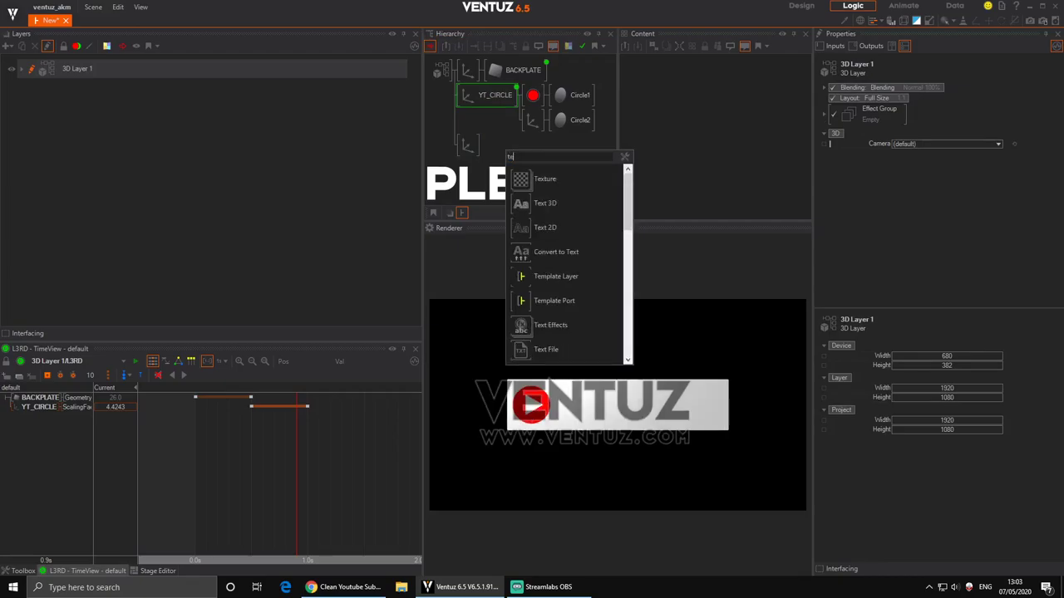
left_click(519, 227)
left_click(476, 151)
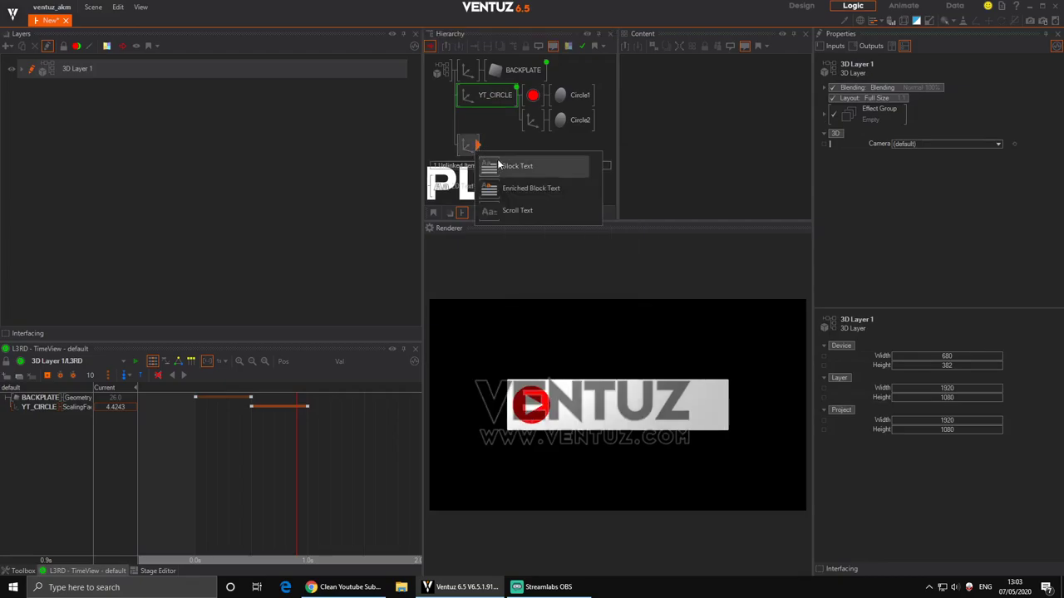
left_click(496, 162)
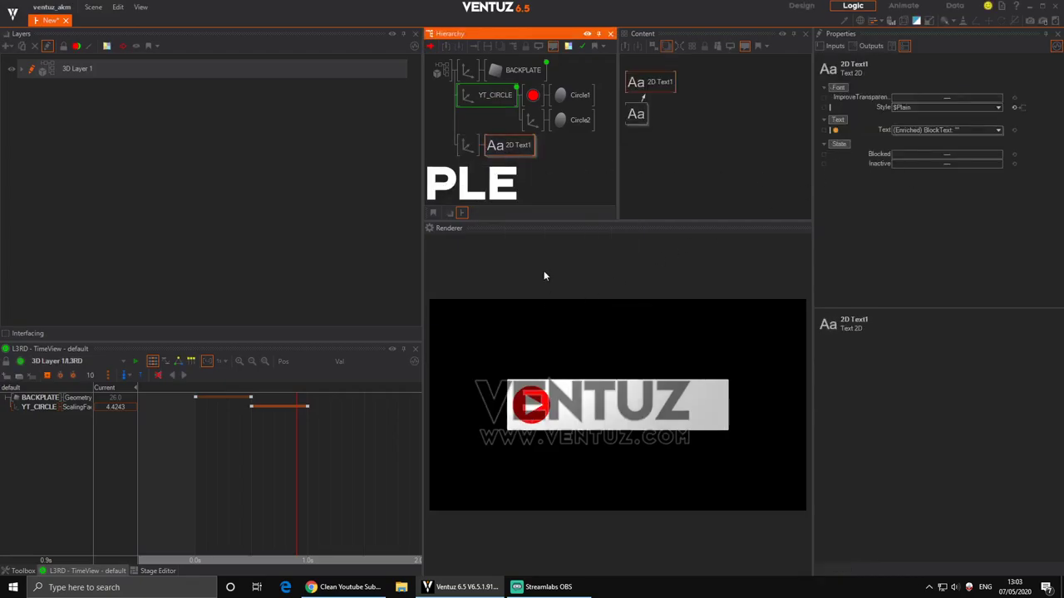
Insert a Material between the Axis and 2D Text1 and set its base color to dark grey 68, 68, 68.
double_click(507, 176)
type("x")
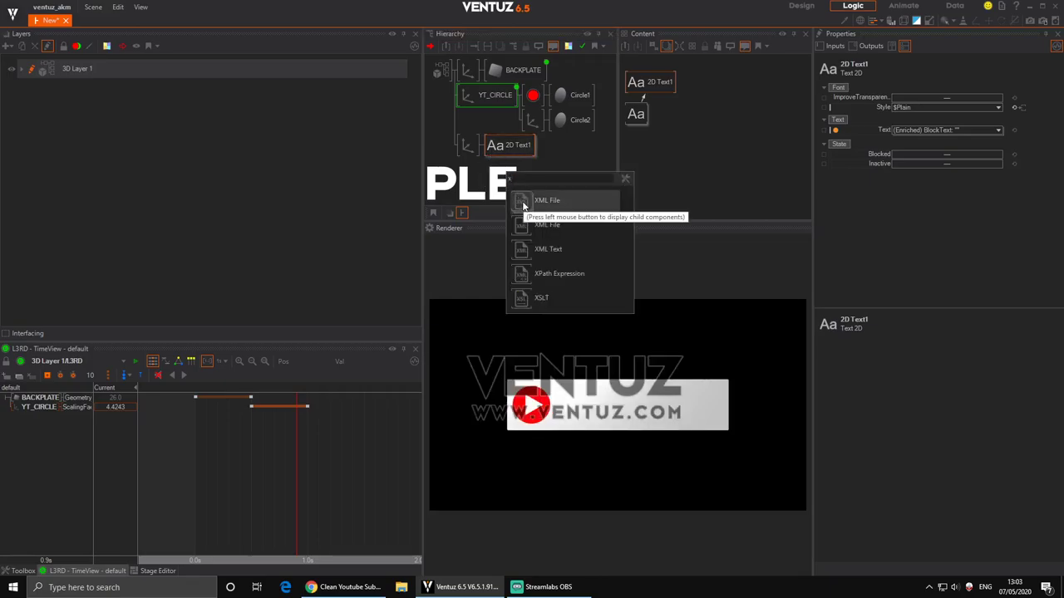
double_click(487, 174)
type("c")
left_click_drag(500, 205, 499, 148)
left_click(499, 147)
left_click(1025, 166)
left_click(966, 215)
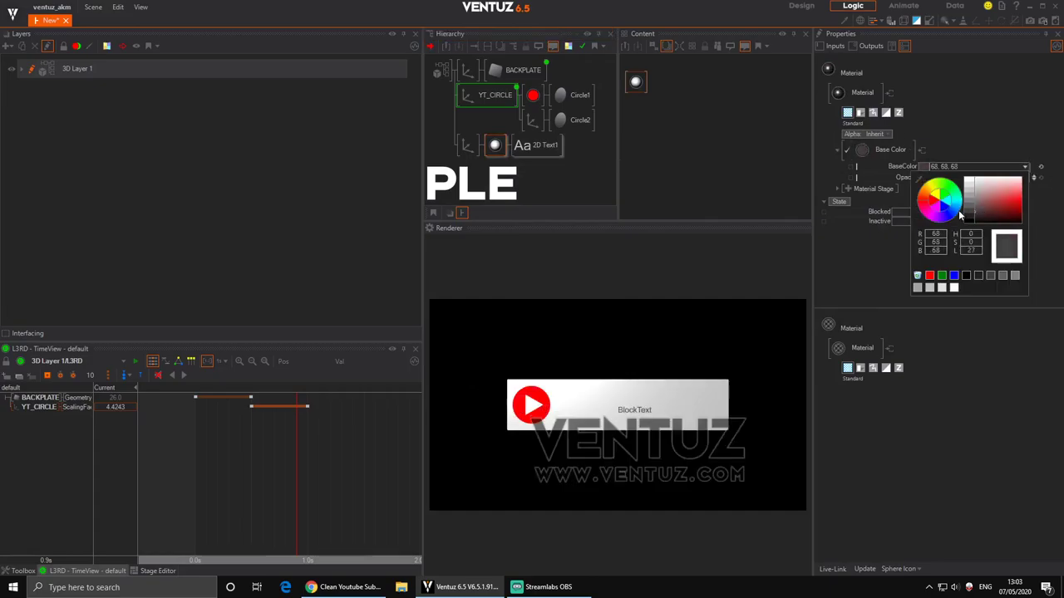
Change the Block Text content of 2D Text1 to "Channel Name".
left_click(532, 145)
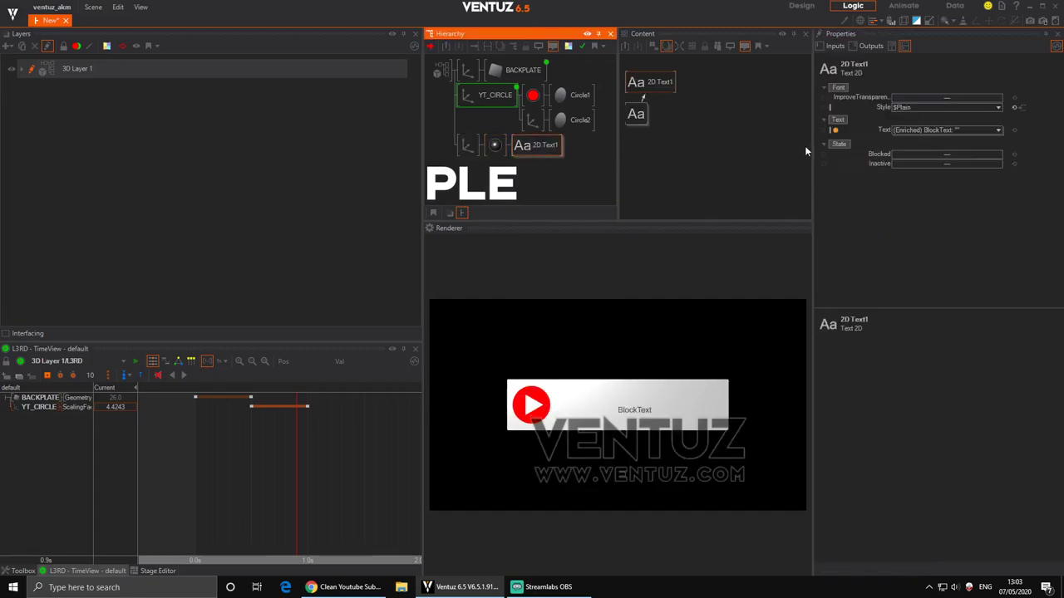
left_click(636, 114)
left_click(937, 254)
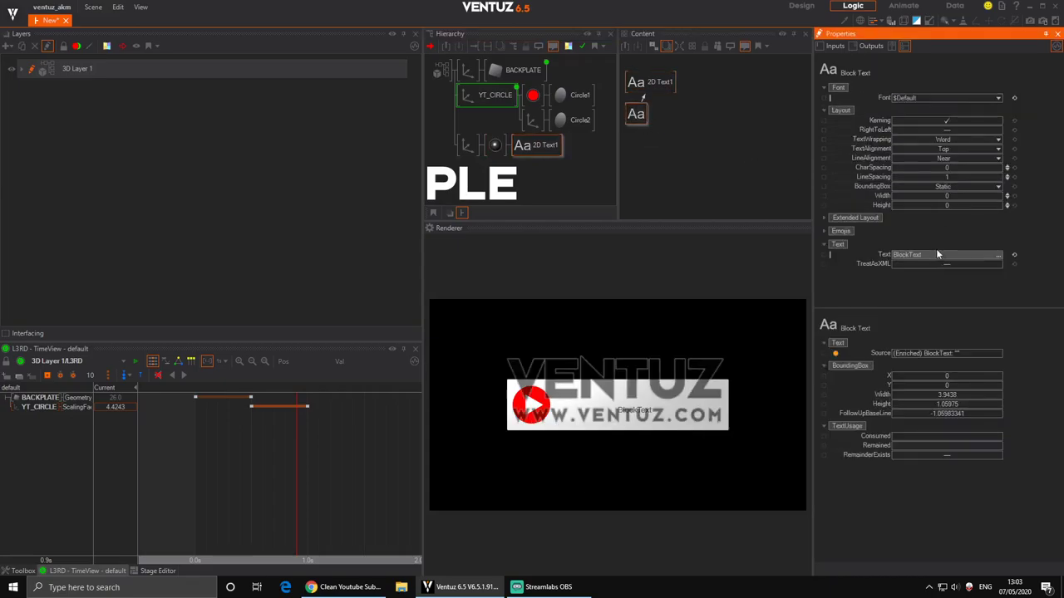
left_click(937, 254)
type("Chan")
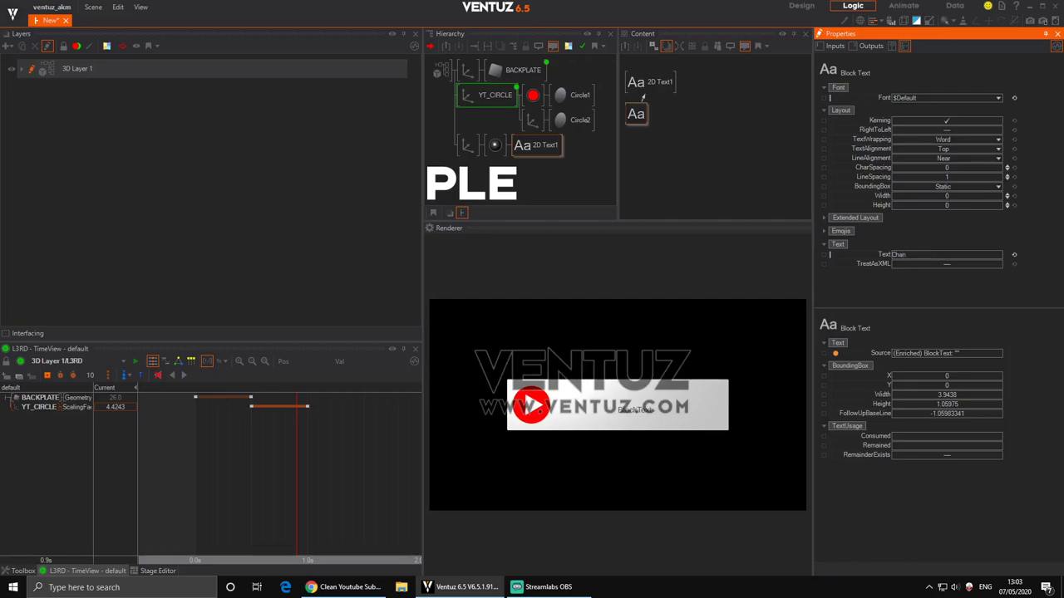
type("Channel N")
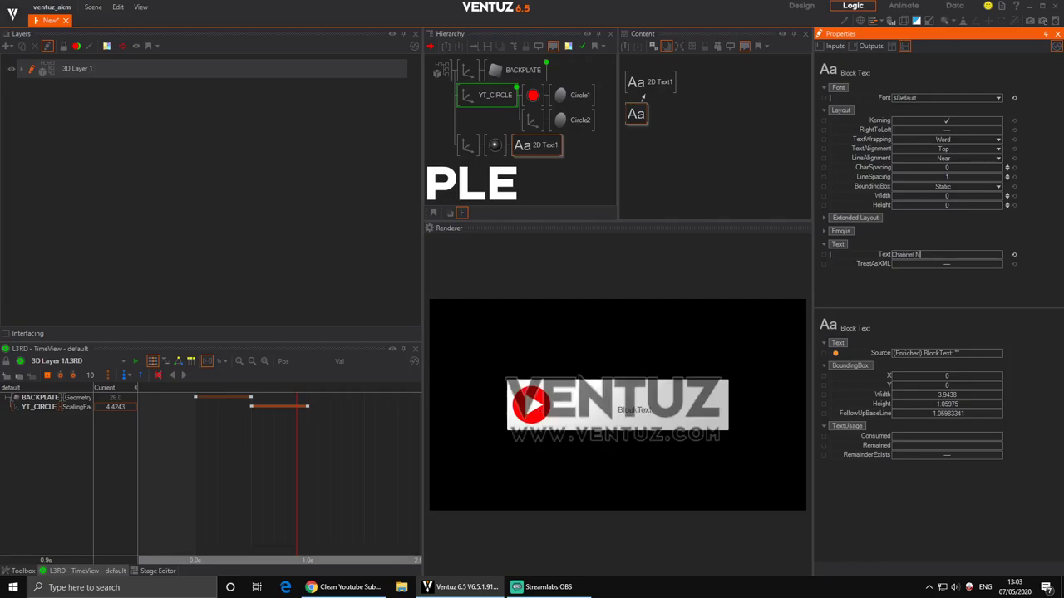
type("ame")
key("Return")
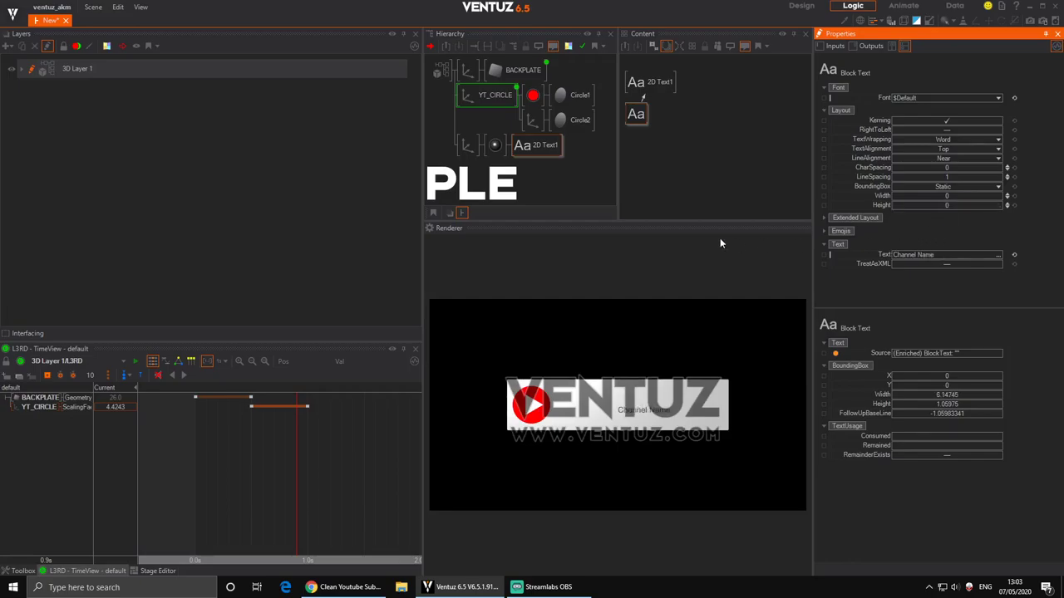
Set the Block Text font to Headline and select the text's Material.
left_click(997, 97)
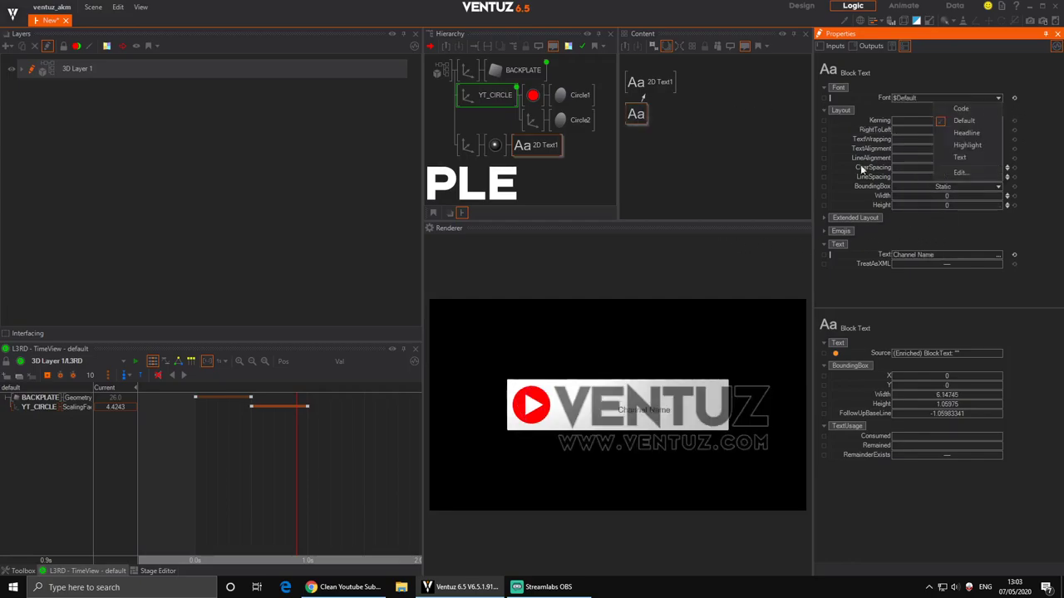
left_click(966, 133)
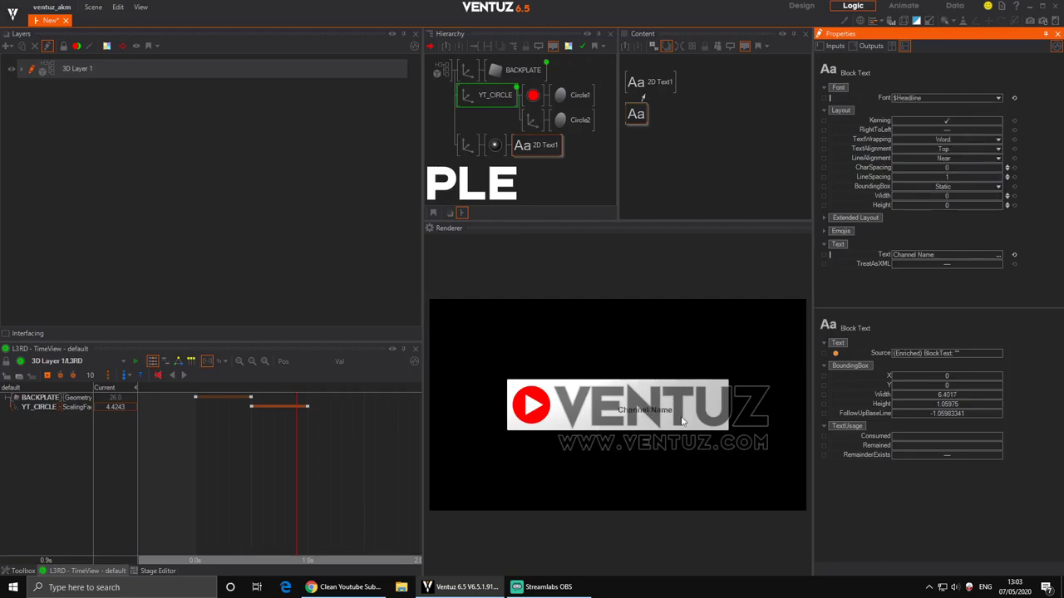
left_click(494, 146)
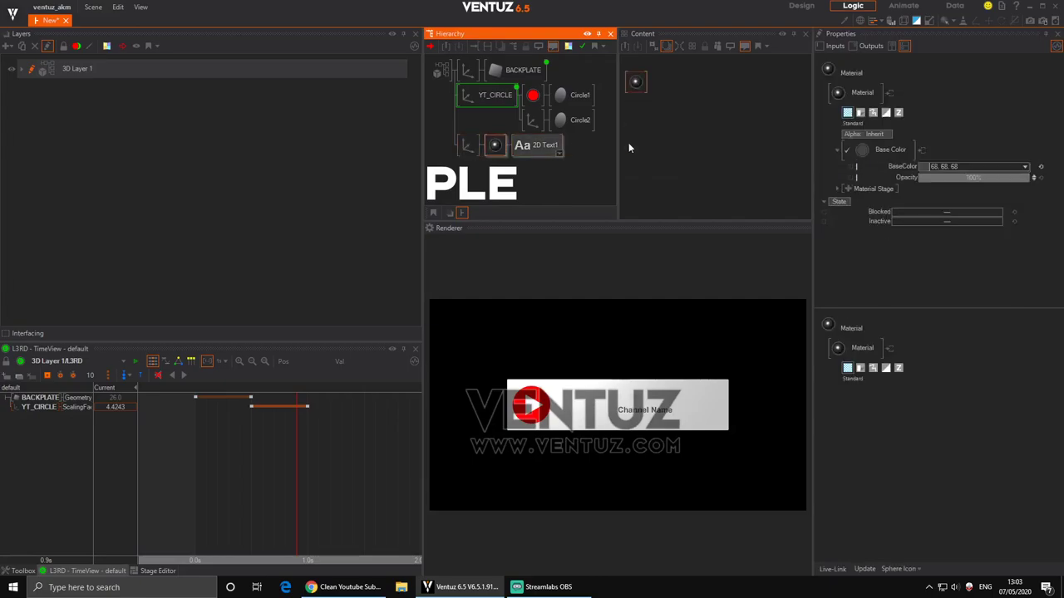
Move the channel name text's Axis to X -7.22, Y 1.26 beside the play-button circle, and widen the renderer view.
left_click(886, 148)
left_click(853, 185)
left_click(467, 146)
left_click_drag(931, 98, 990, 109)
left_click_drag(421, 364, 300, 370)
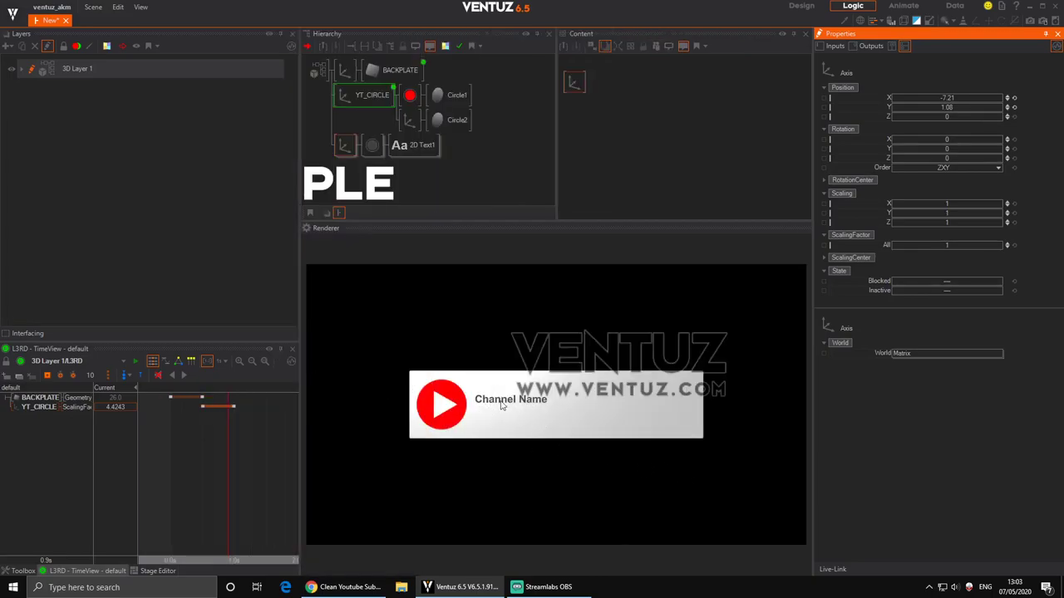
left_click_drag(951, 99, 958, 108)
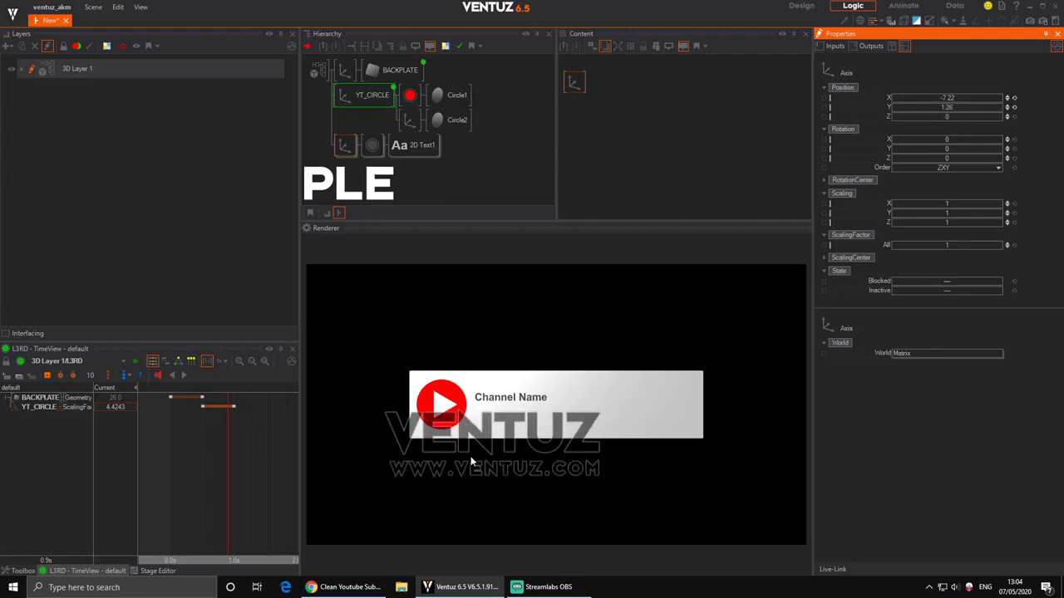
Rename the 2D Text1 node as LINE1.
left_click(380, 167)
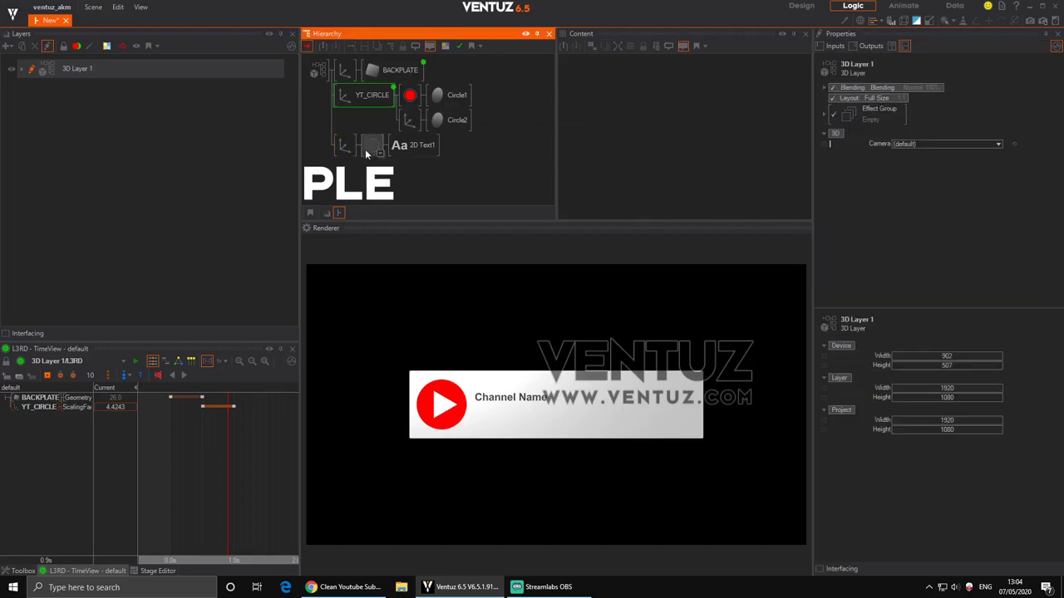
double_click(405, 148)
type("L")
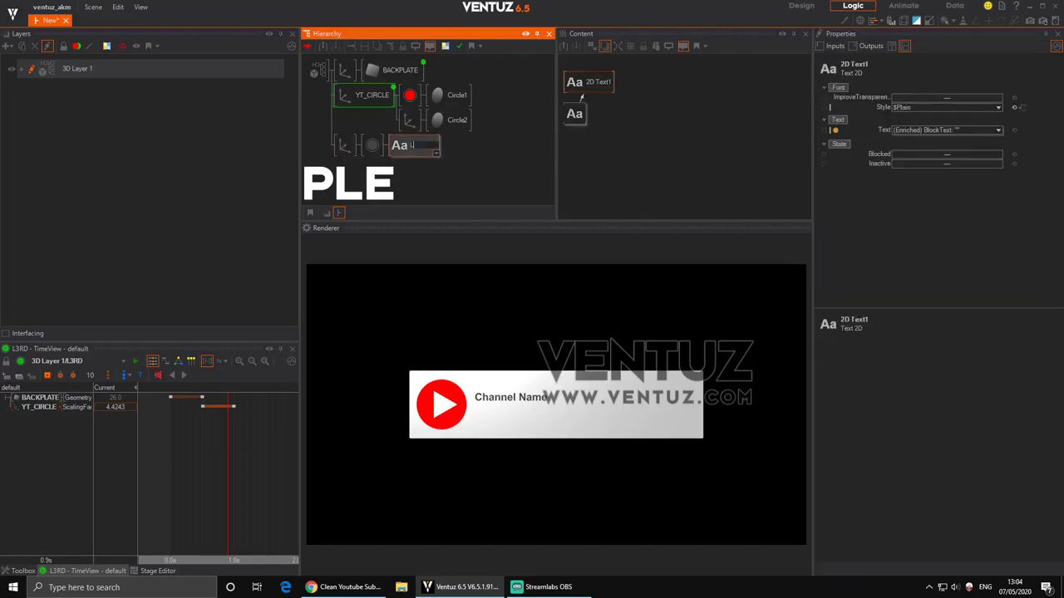
type("INE1")
key("Return")
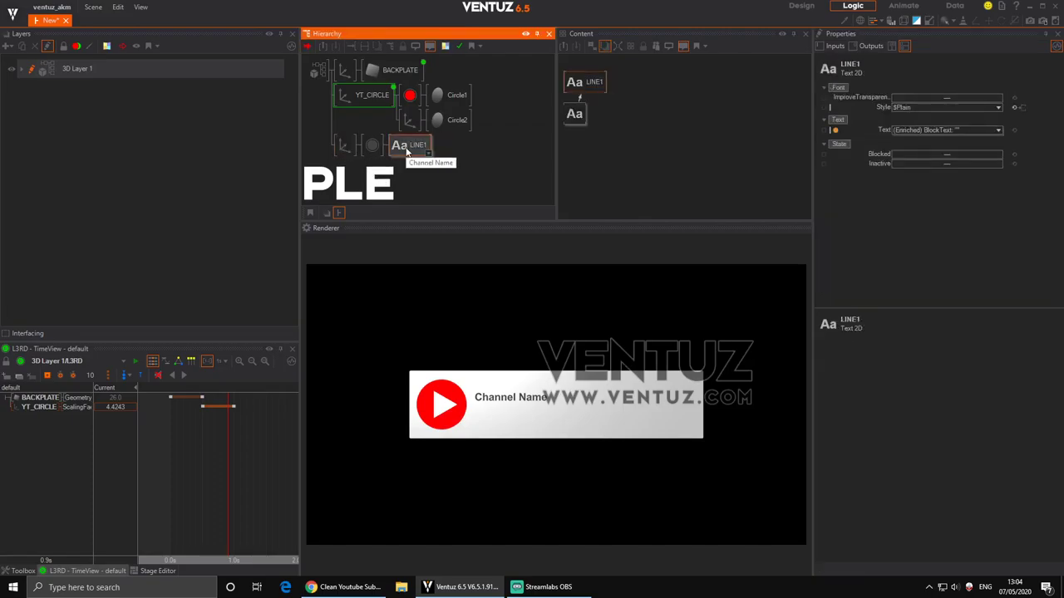
Duplicate the LINE1 text branch with its Axis and Material, and rename the copied text node as LINE2.
left_click(345, 147)
left_click_drag(347, 155, 349, 169, "ctrl")
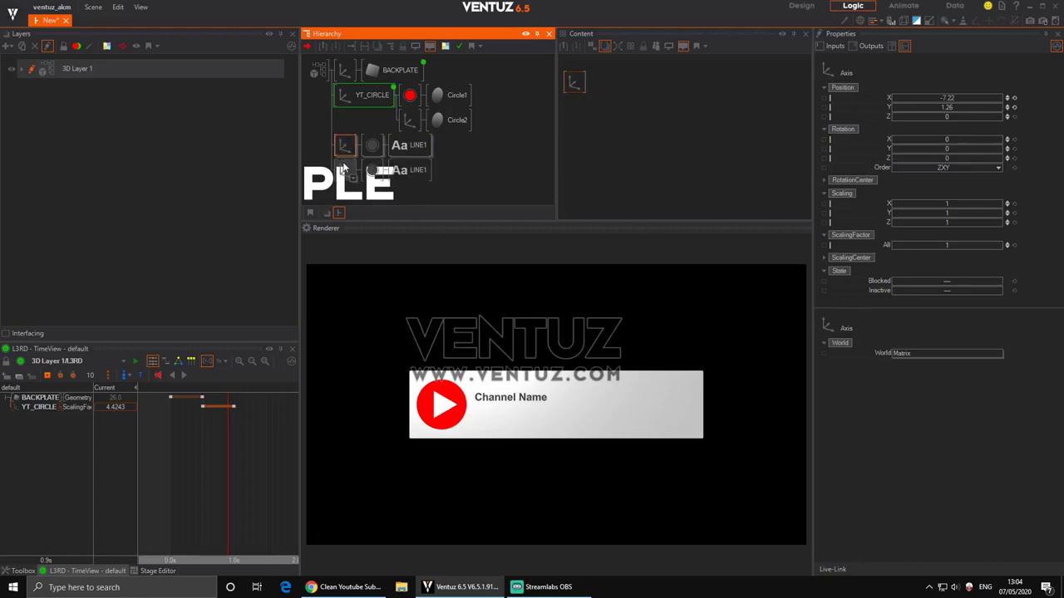
double_click(414, 170)
key("Right")
key("BackSpace")
type("2")
left_click(439, 183)
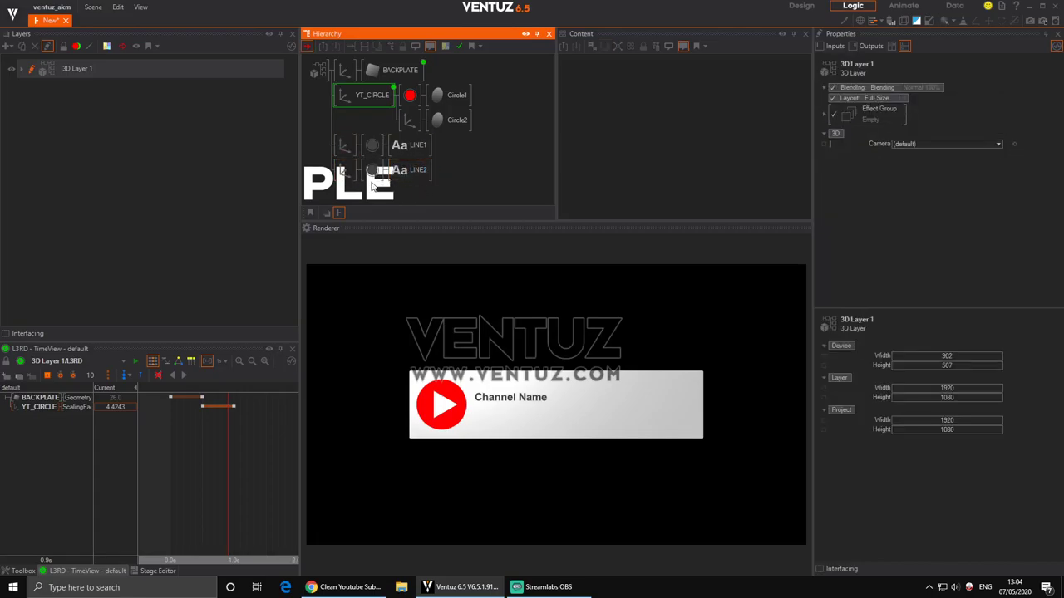
Lower the LINE2 Axis to Y 0.21 and reduce its scaling factor to about 0.75.
left_click(410, 170)
left_click(345, 170)
left_click_drag(947, 107, 914, 111)
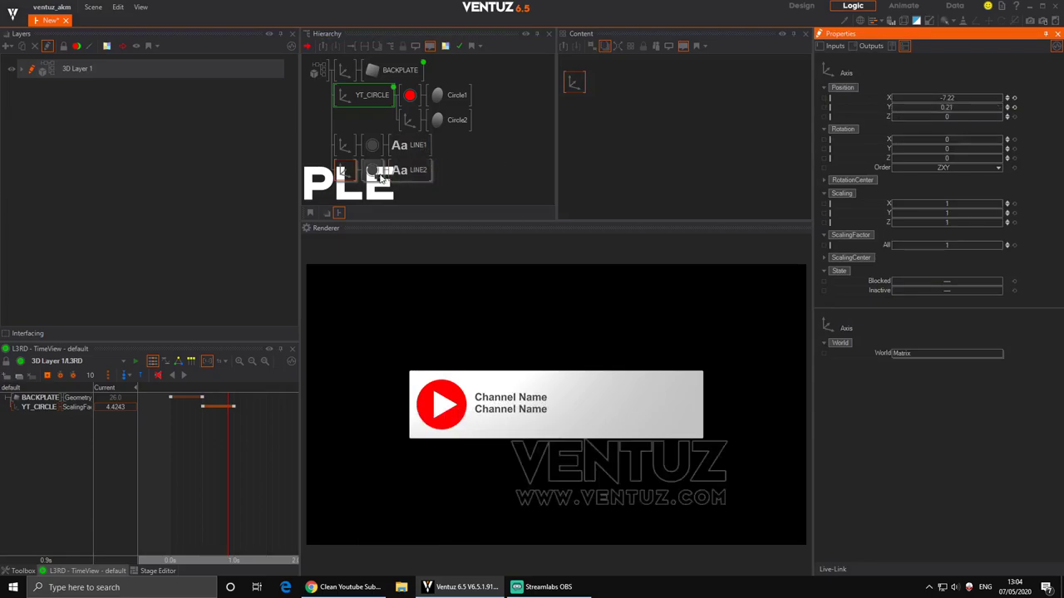
left_click(345, 171)
left_click_drag(942, 247, 937, 246)
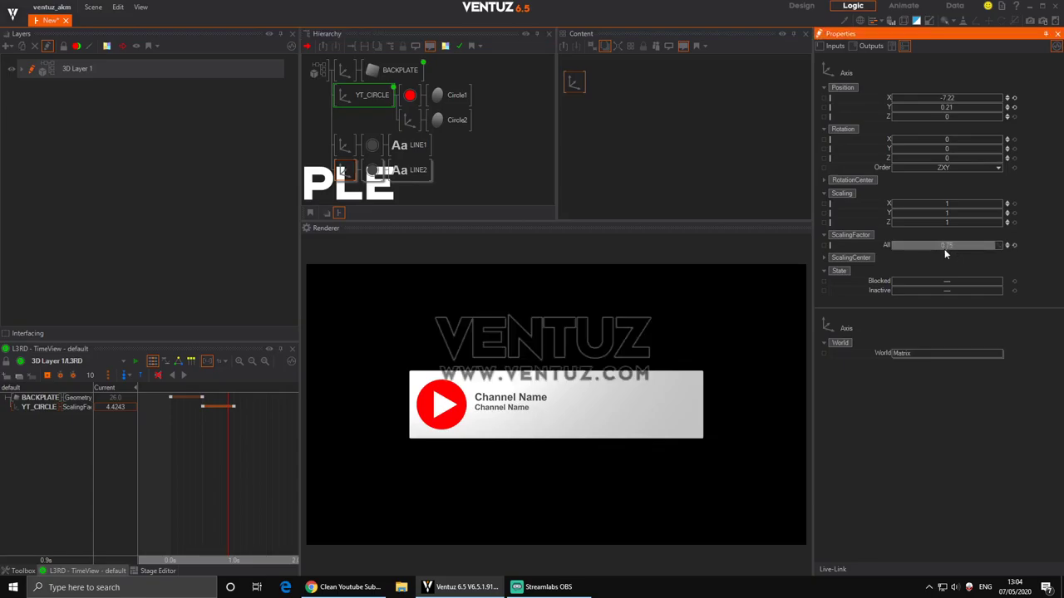
Change LINE2's Block Text content to "2.85K Subcribers".
left_click(413, 171)
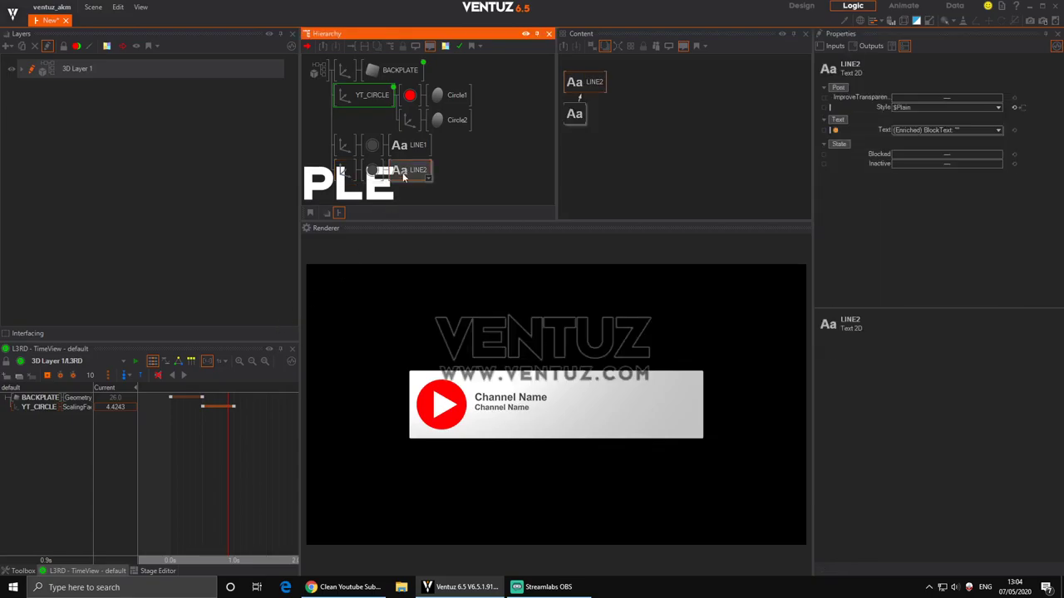
left_click(578, 125)
left_click(948, 256)
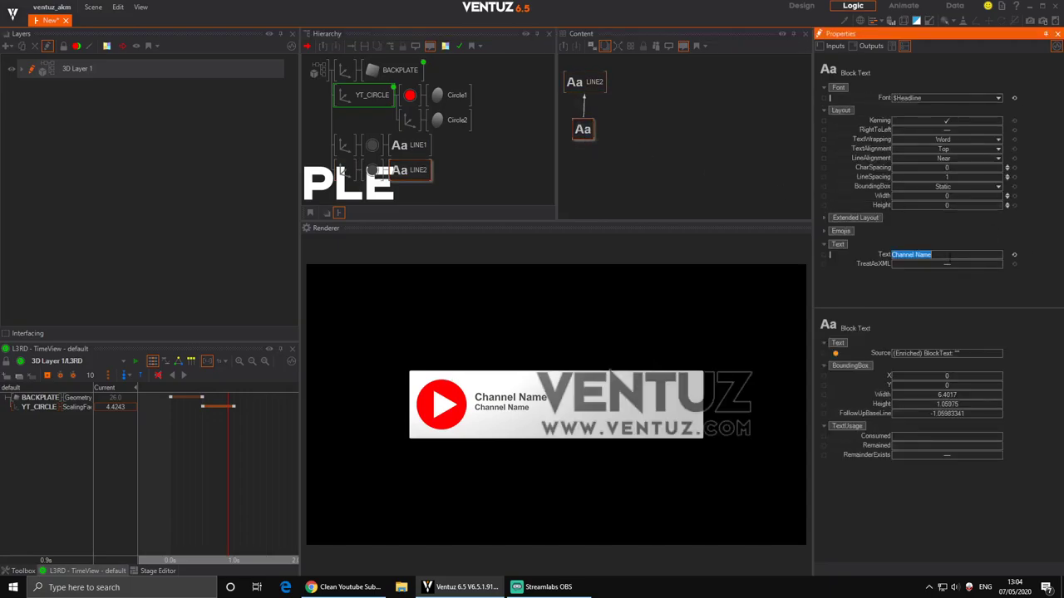
type("2.85K Subscriber")
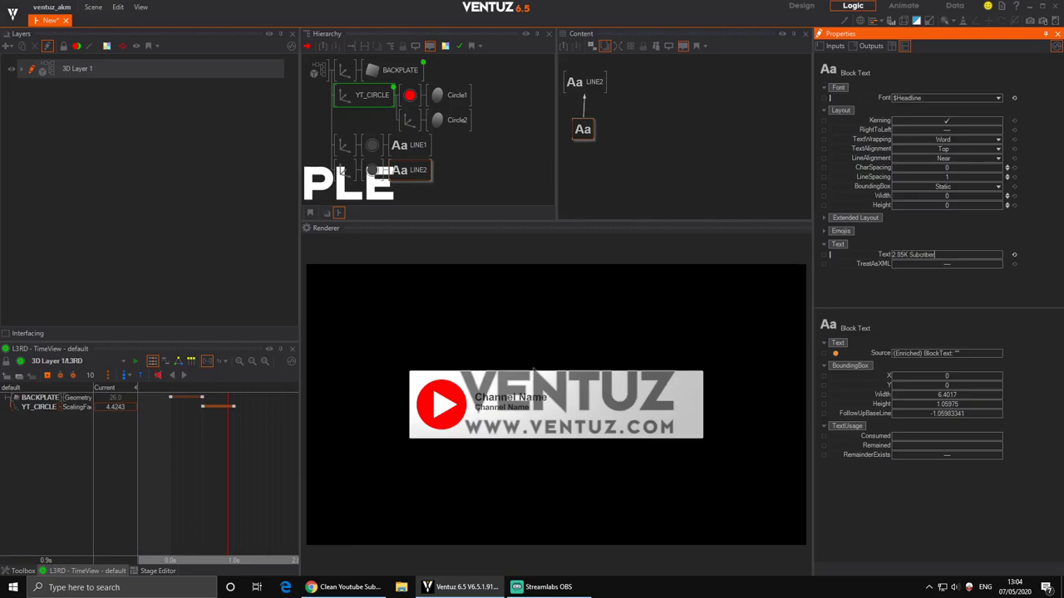
type("s")
key("Return")
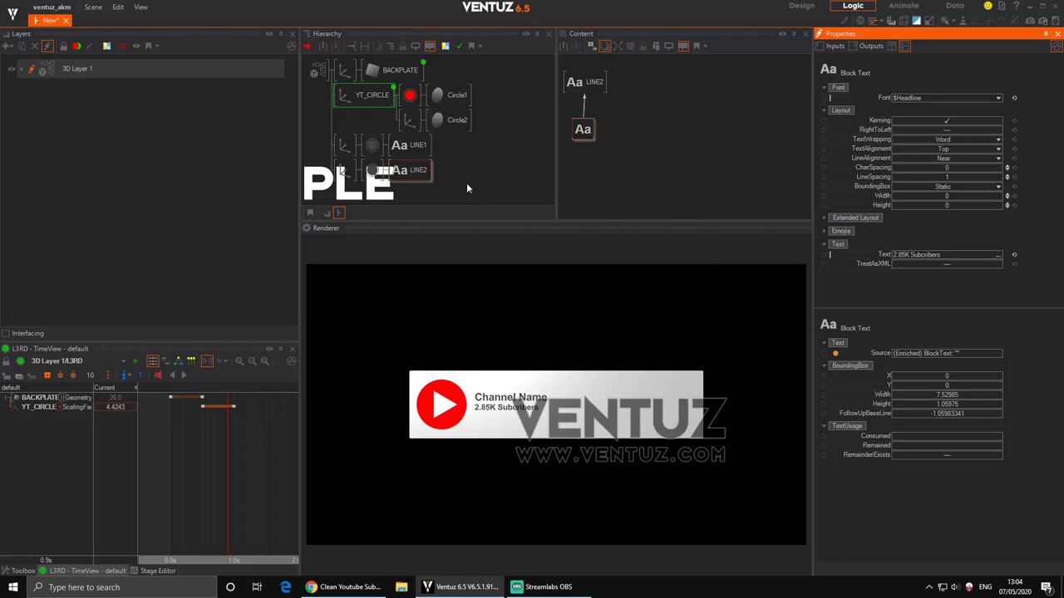
Scale the LINE2 Axis down slightly more and lower both text Axes together to centre them on the backplate.
left_click(343, 171)
left_click_drag(948, 246, 914, 243)
left_click(344, 146, "ctrl")
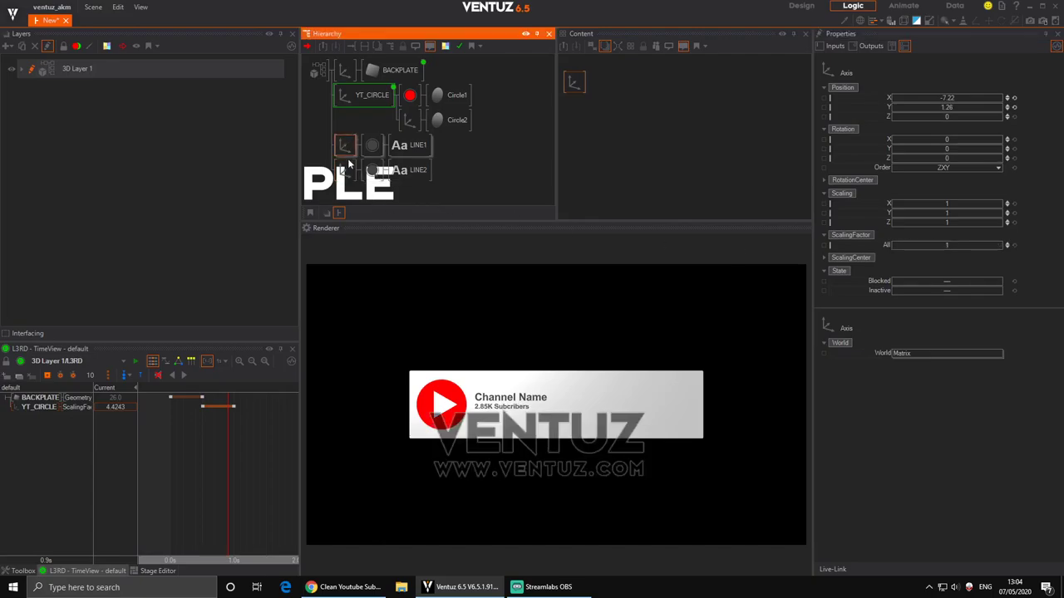
mouse_move(946, 107)
left_mouse_down()
mouse_move(934, 106)
mouse_move(944, 105)
left_mouse_up()
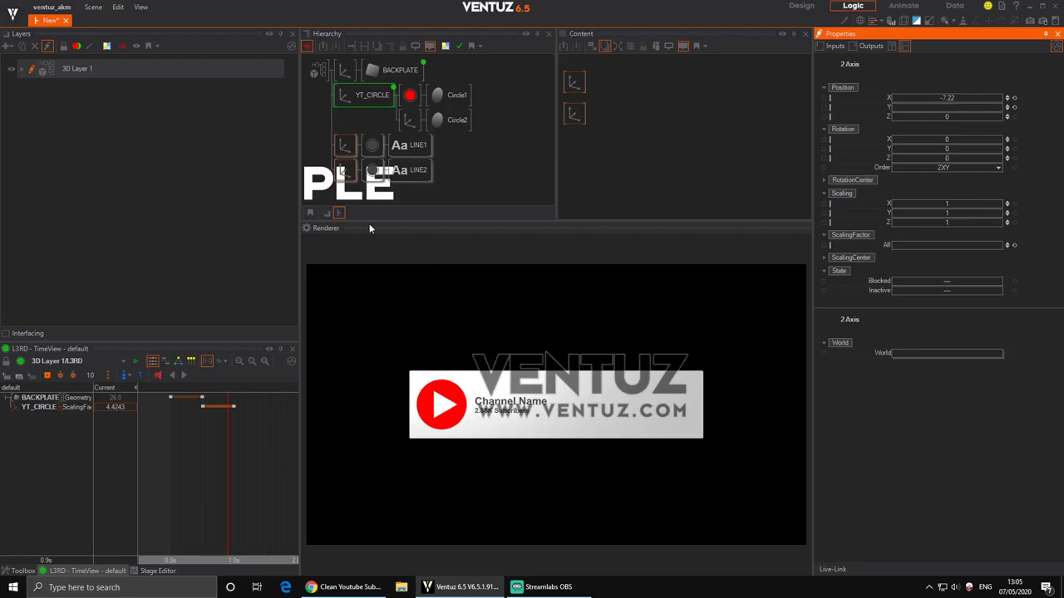
Set the X position of both text Axes together to -7.3.
double_click(340, 135)
left_click(346, 146)
left_click(345, 171, "ctrl")
mouse_move(964, 100)
left_mouse_down()
mouse_move(1001, 101)
mouse_move(891, 98)
mouse_move(972, 100)
left_mouse_up()
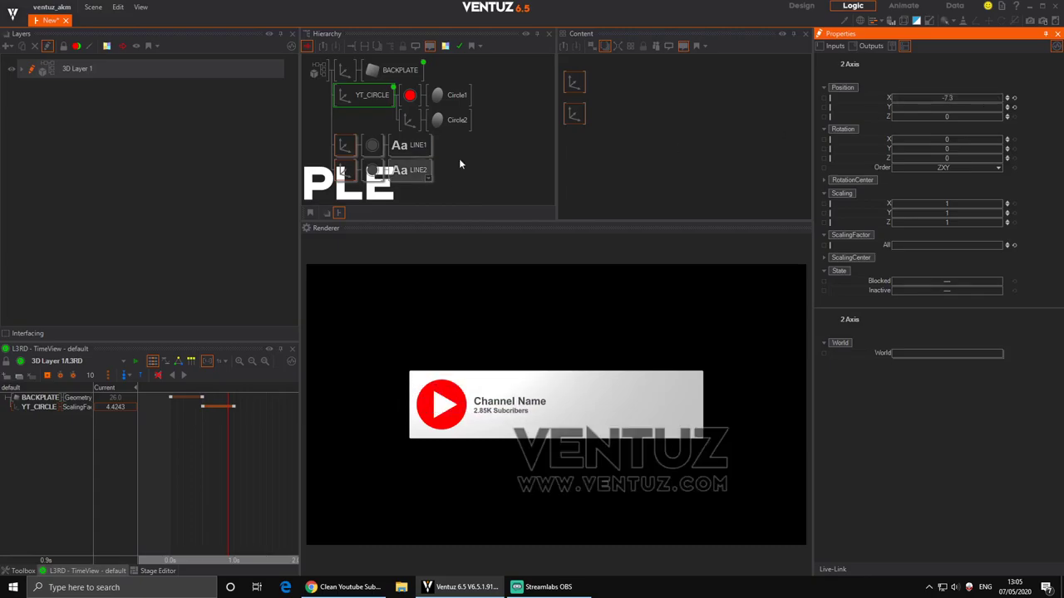
Add a new Axis node below the LINE2 branch in the hierarchy.
double_click(443, 170)
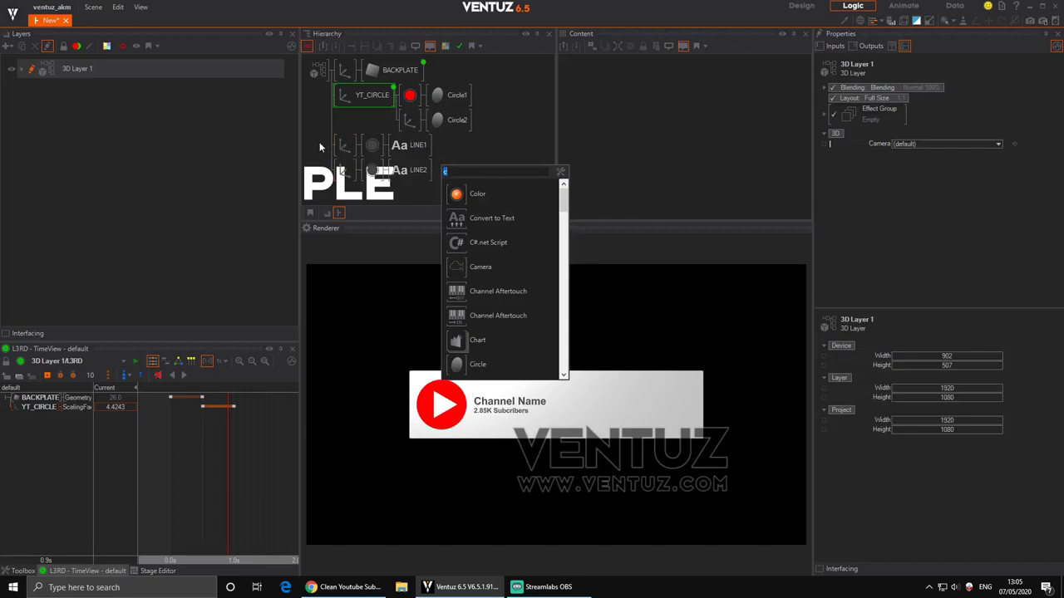
left_click(320, 147)
double_click(320, 147)
type("ax")
left_click(354, 171)
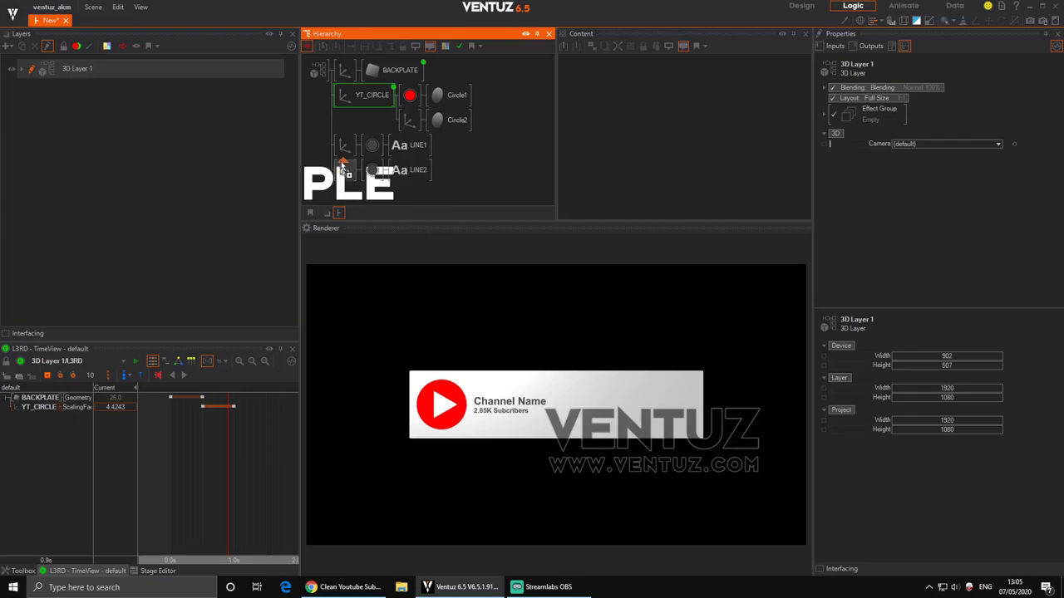
left_click(344, 182)
Attach a Rectangle to the new Axis, scale the Axis to 5.9 and move it over the start of the text lines.
double_click(390, 195)
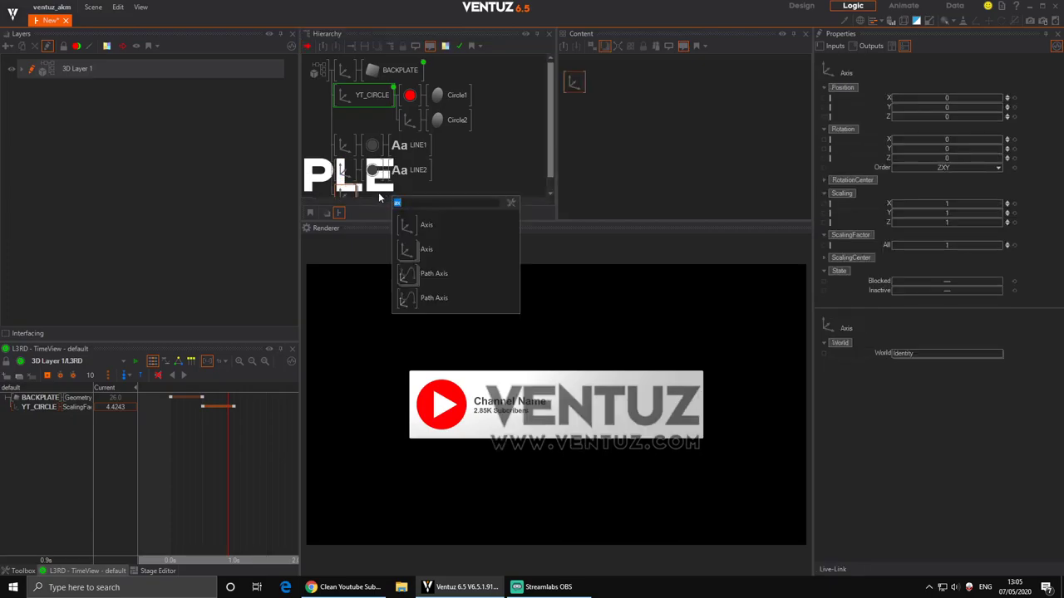
type("re")
left_click(435, 249)
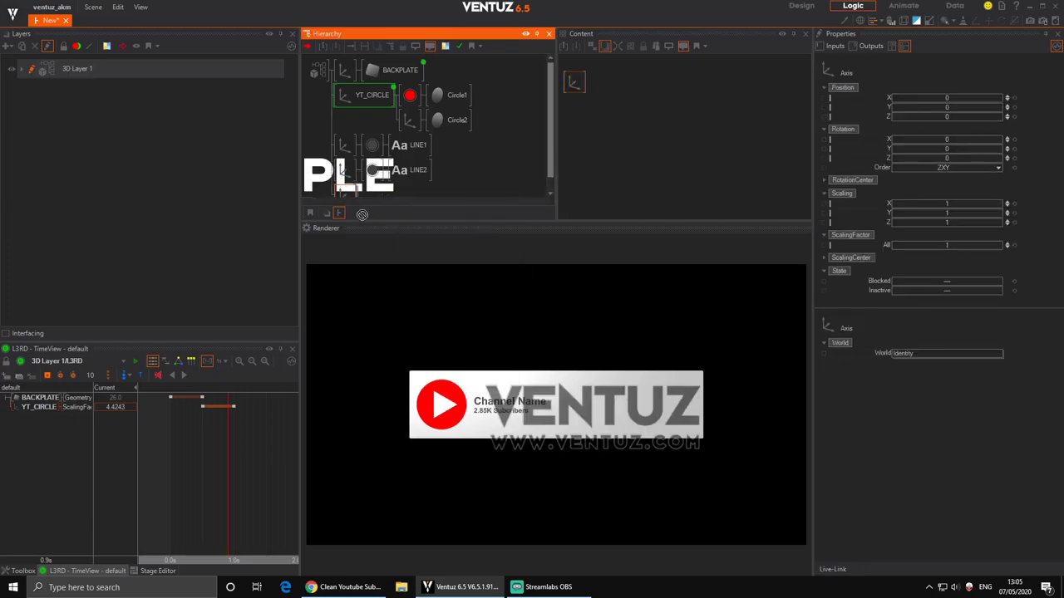
left_click(359, 185)
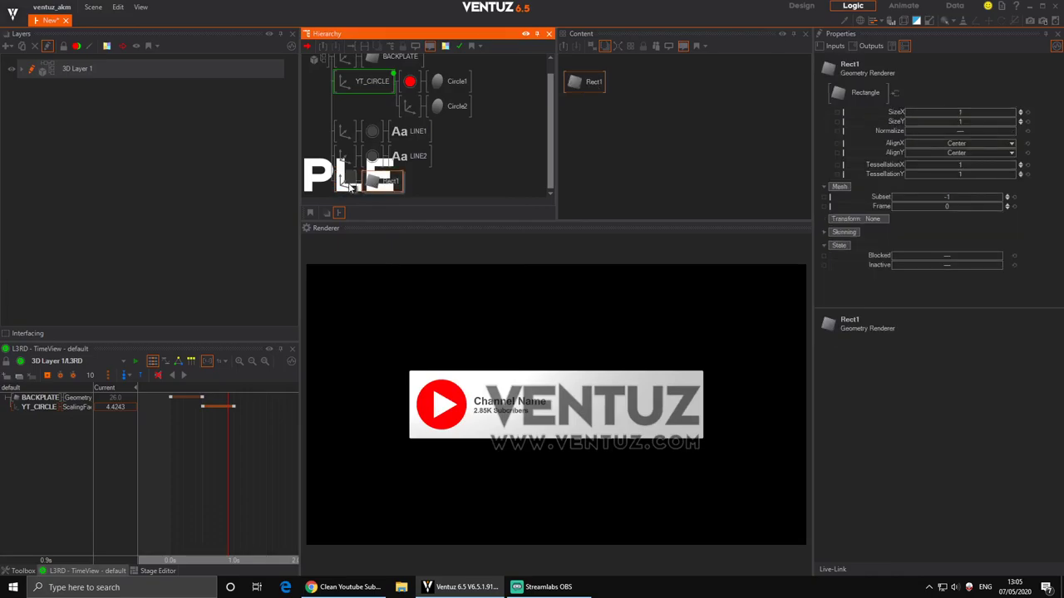
left_click_drag(941, 247, 963, 246)
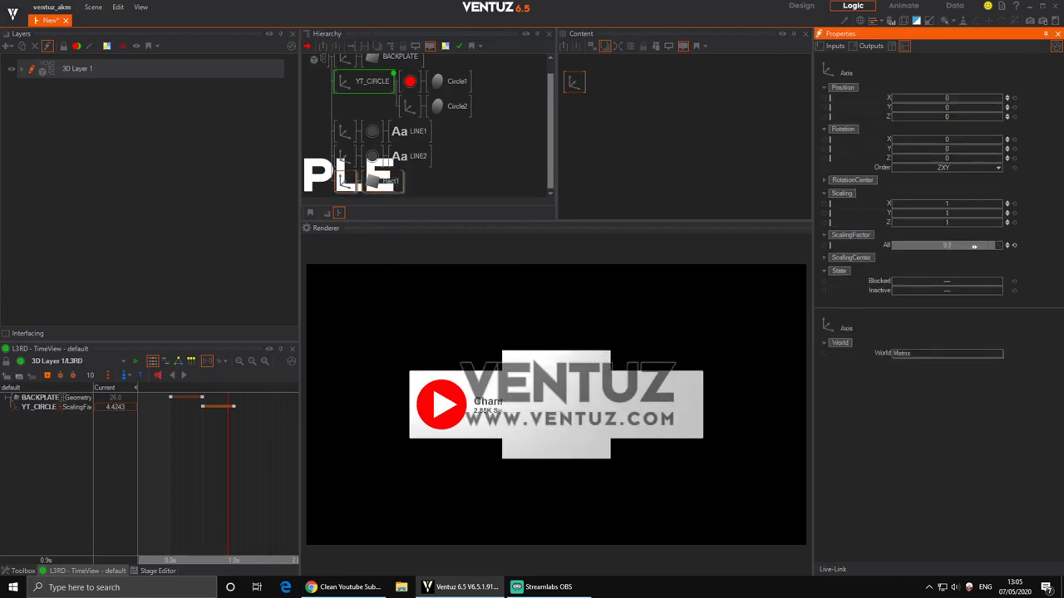
mouse_move(950, 99)
left_mouse_down()
mouse_move(927, 99)
mouse_move(956, 98)
left_mouse_up()
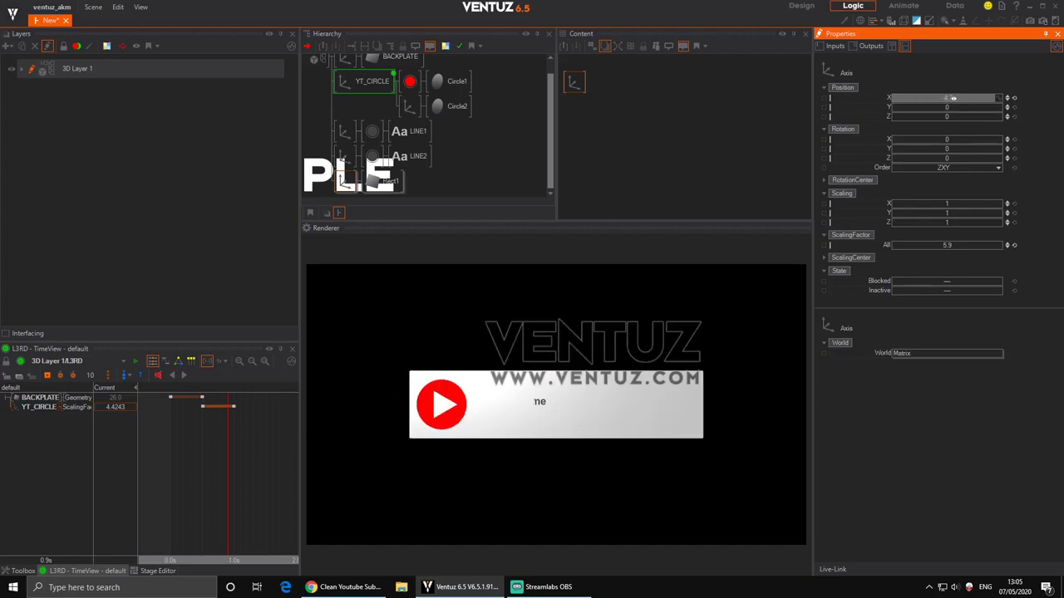
Insert a Material between the Axis and Rect1 and set its base color to red 252, 59, 59.
left_click(384, 181)
type("c")
left_click(439, 209)
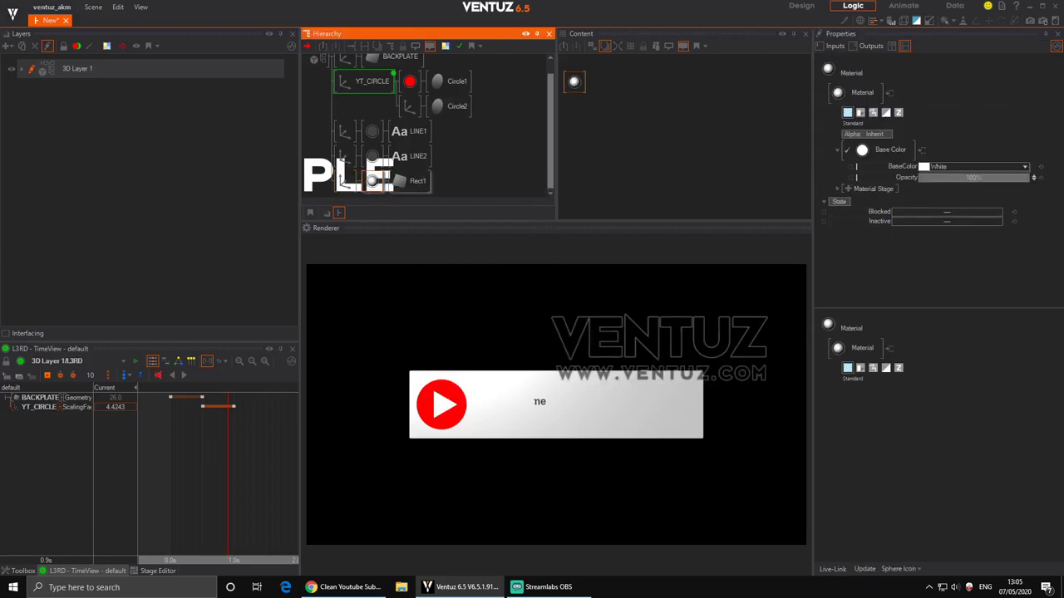
left_click(1024, 168)
mouse_move(1003, 196)
left_mouse_down()
mouse_move(1023, 209)
mouse_move(1028, 194)
mouse_move(1020, 204)
mouse_move(1019, 194)
left_mouse_up()
left_click(871, 157)
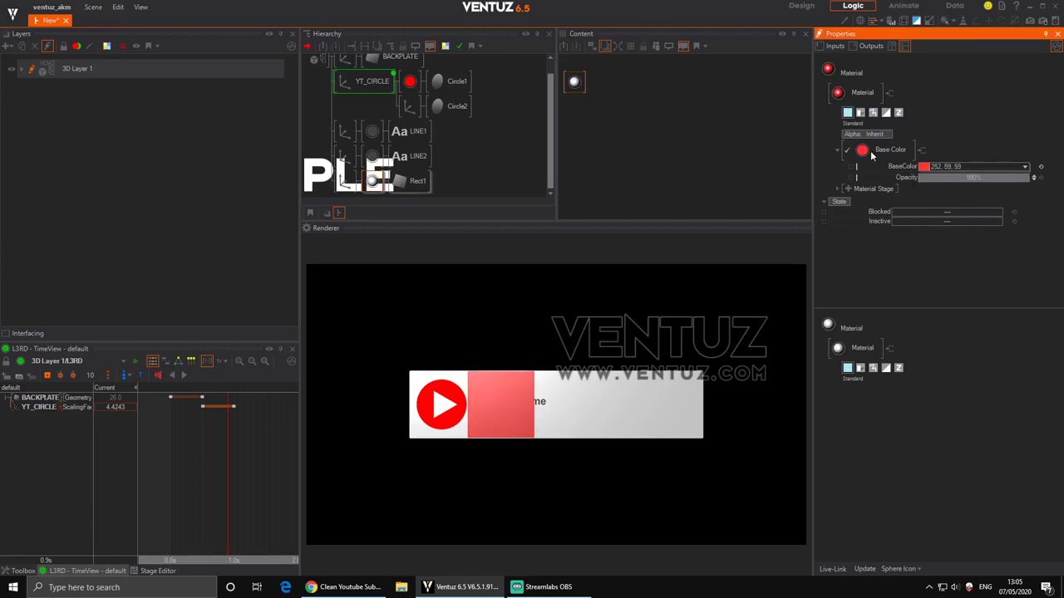
Set Rect1's horizontal alignment to Left and move its Axis to X -10.4.
left_click(401, 181)
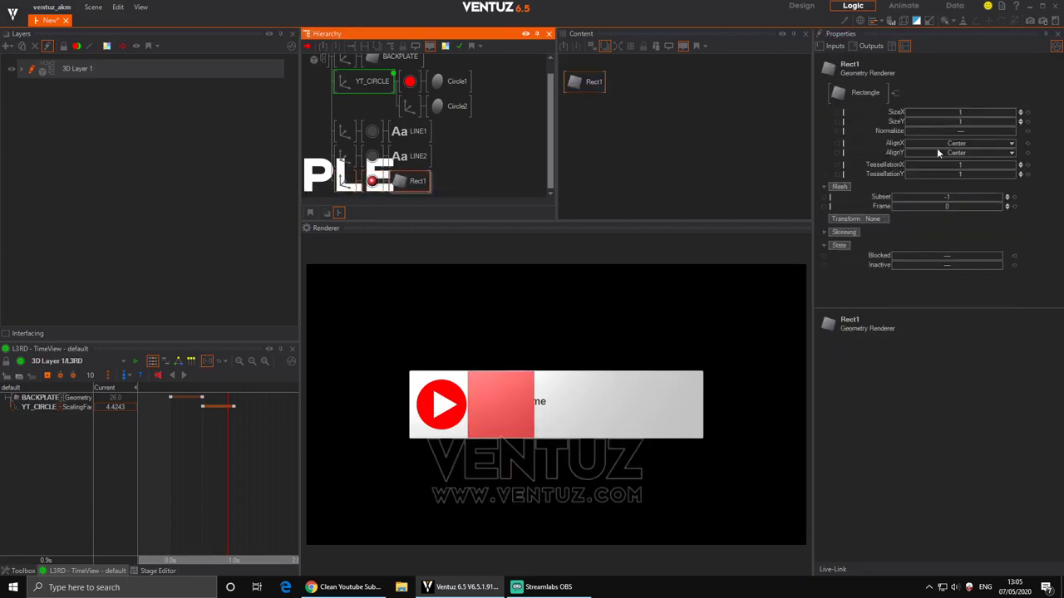
left_click(971, 153)
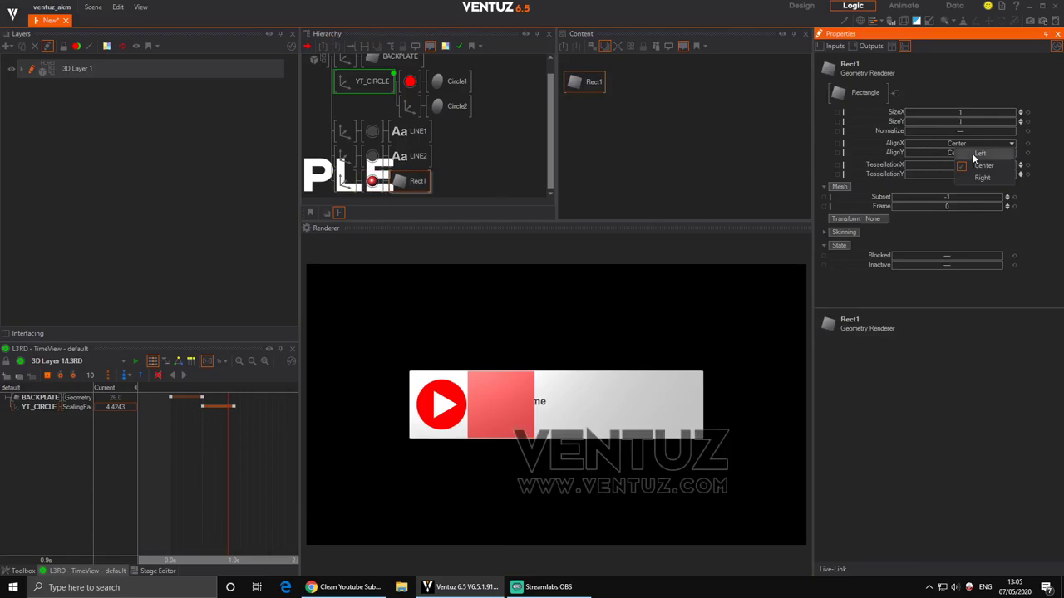
left_click(977, 154)
left_click(347, 181)
left_click_drag(973, 100, 890, 98)
Fine-tune the rectangle Axis's X position and set Rect1's SizeX to 2.06 so it covers both text lines.
left_click(414, 181)
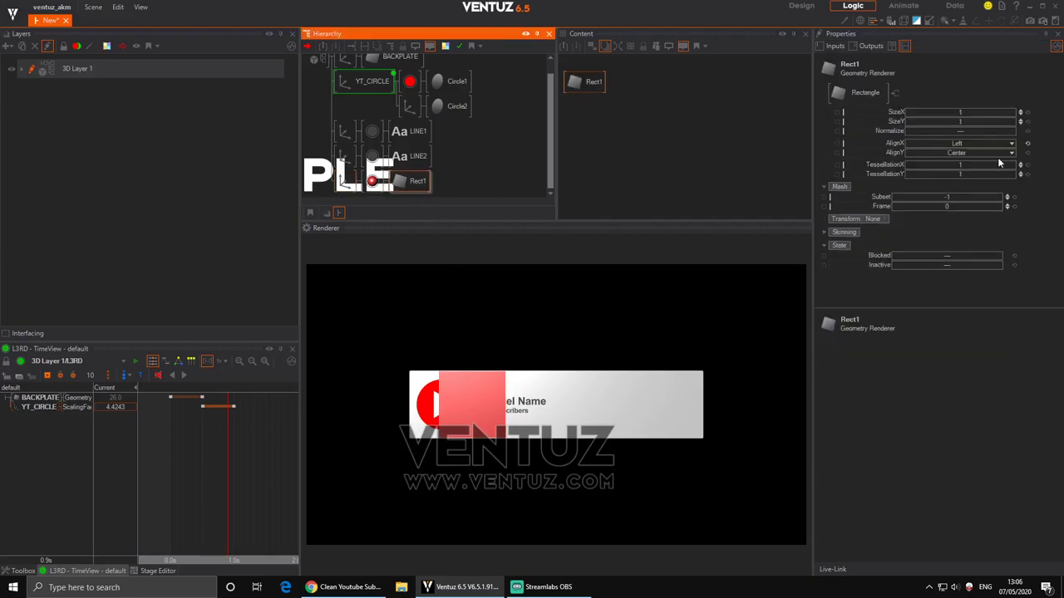
left_click(346, 181)
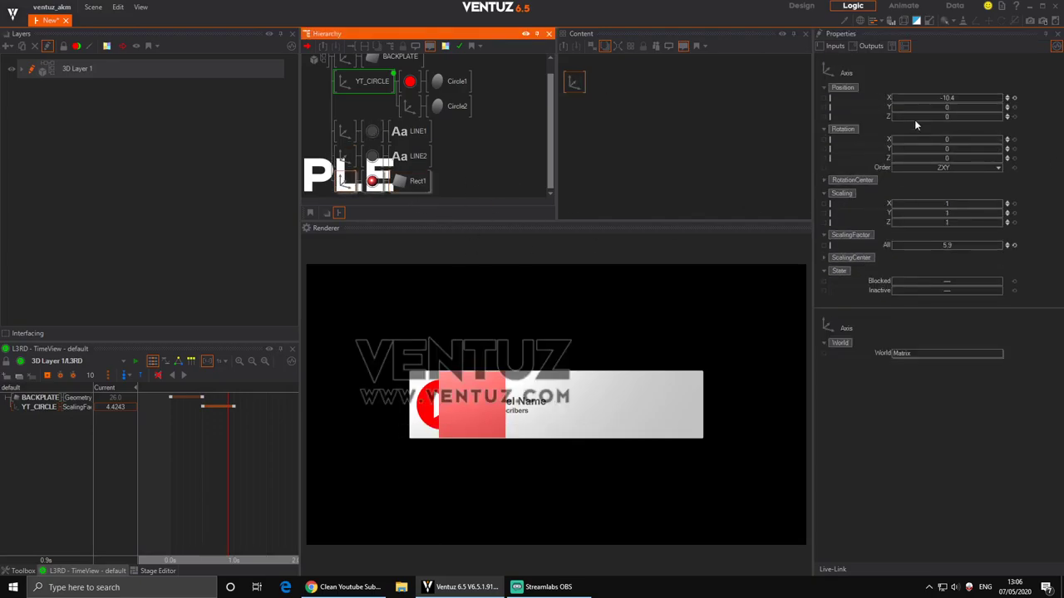
left_click_drag(956, 97, 891, 98)
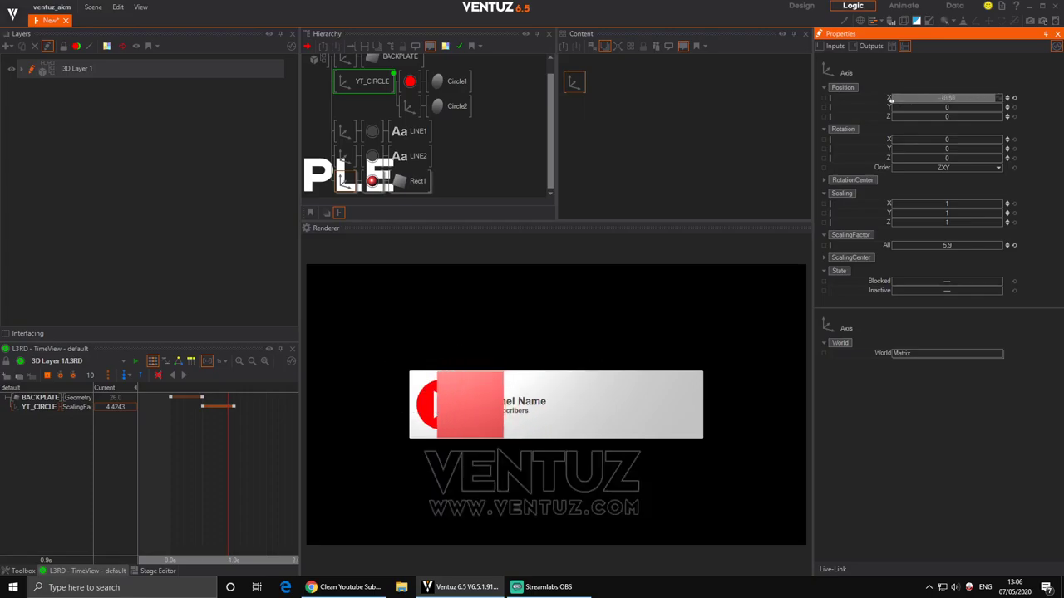
left_click(412, 181)
left_click_drag(960, 112, 983, 114)
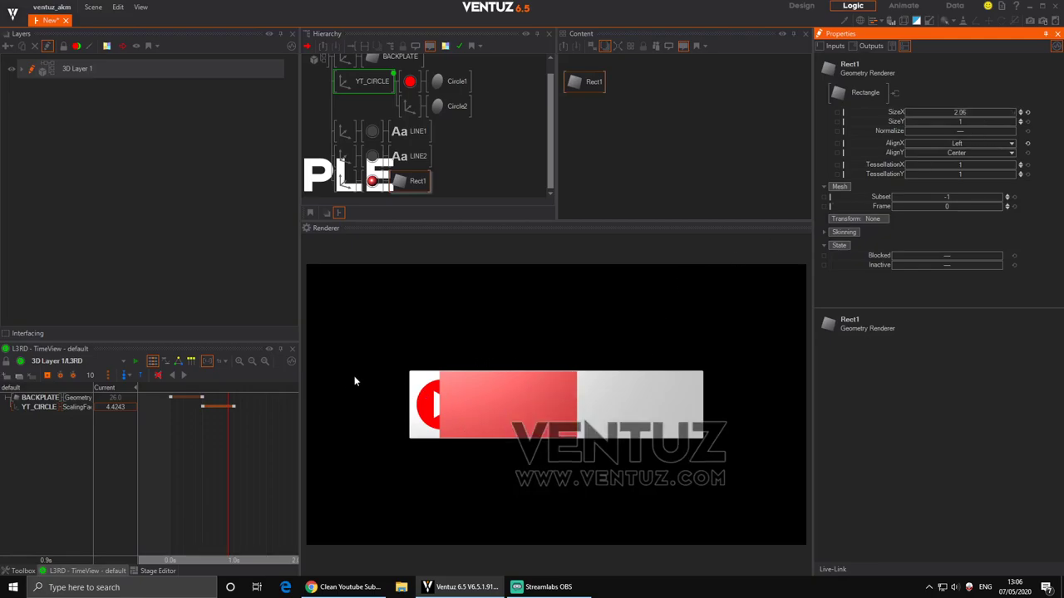
Insert a Stencil Set before the rectangle's Axis and a Stencil Test before the Axes of both text lines.
left_click(479, 167)
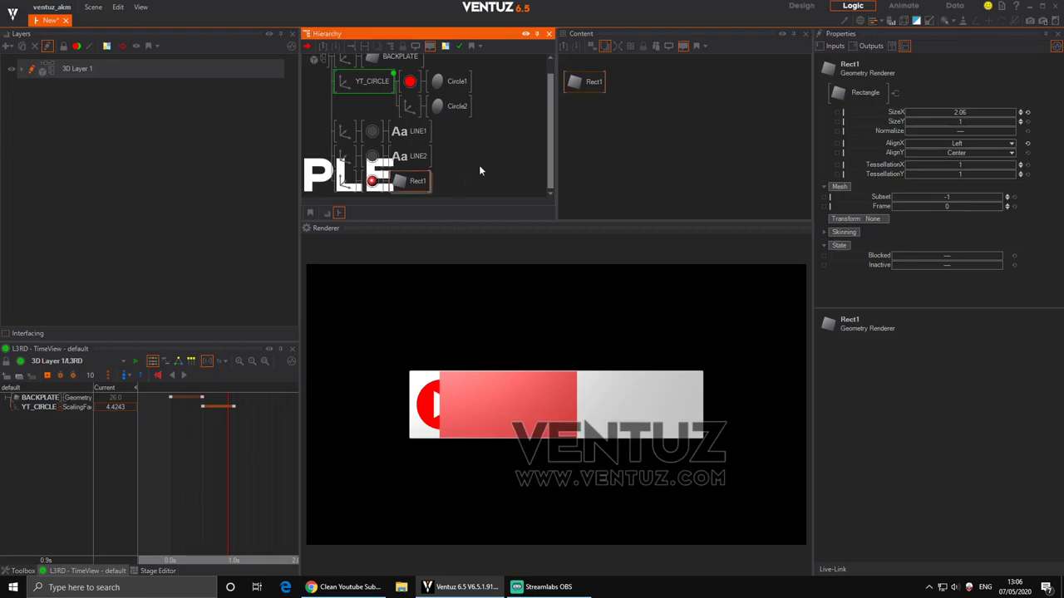
double_click(324, 181)
type("ste")
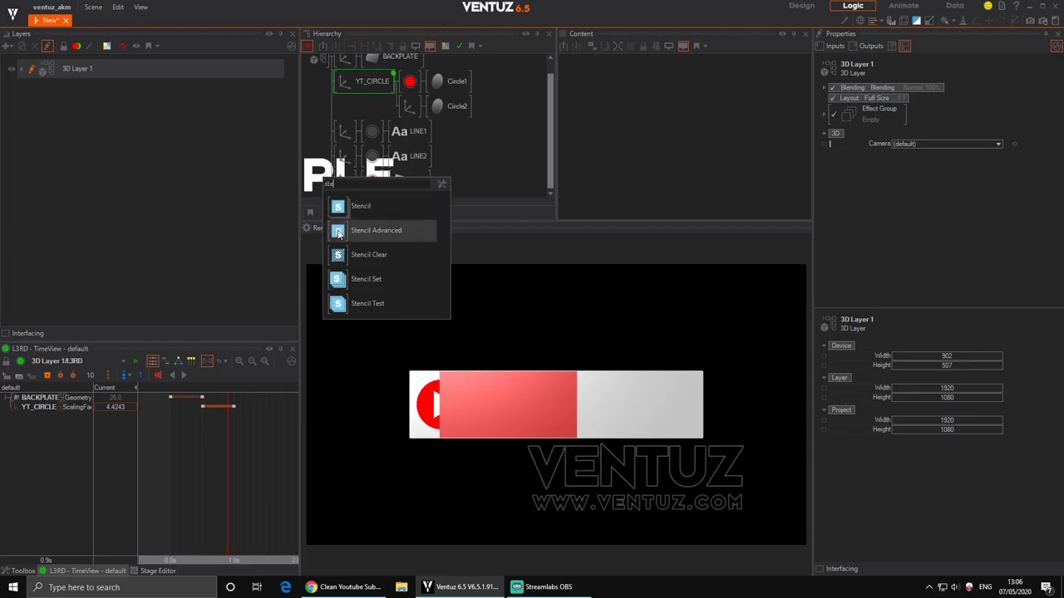
left_click(347, 291)
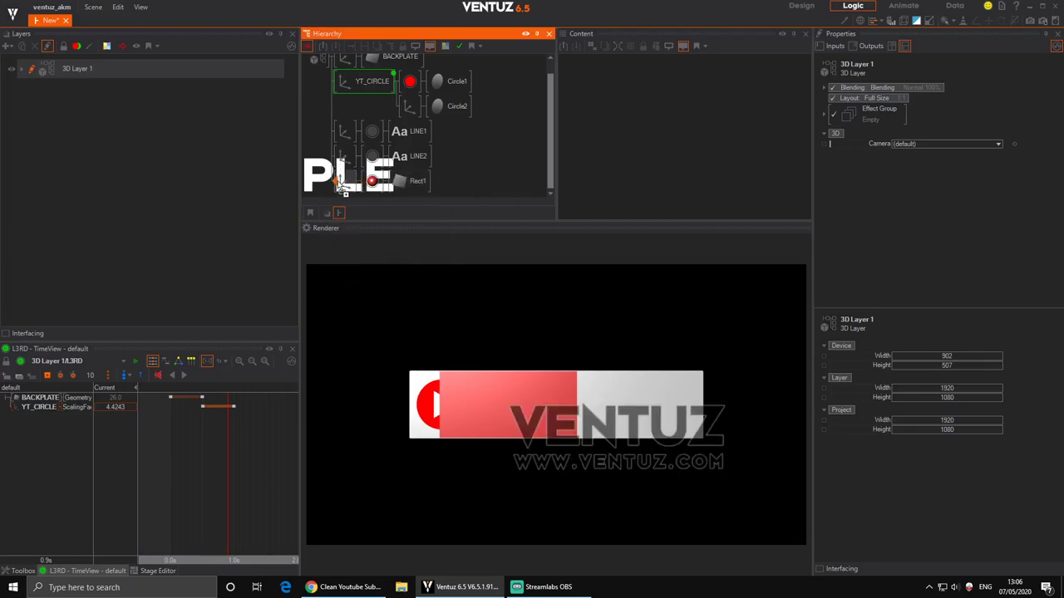
left_click(344, 187)
key("Tab")
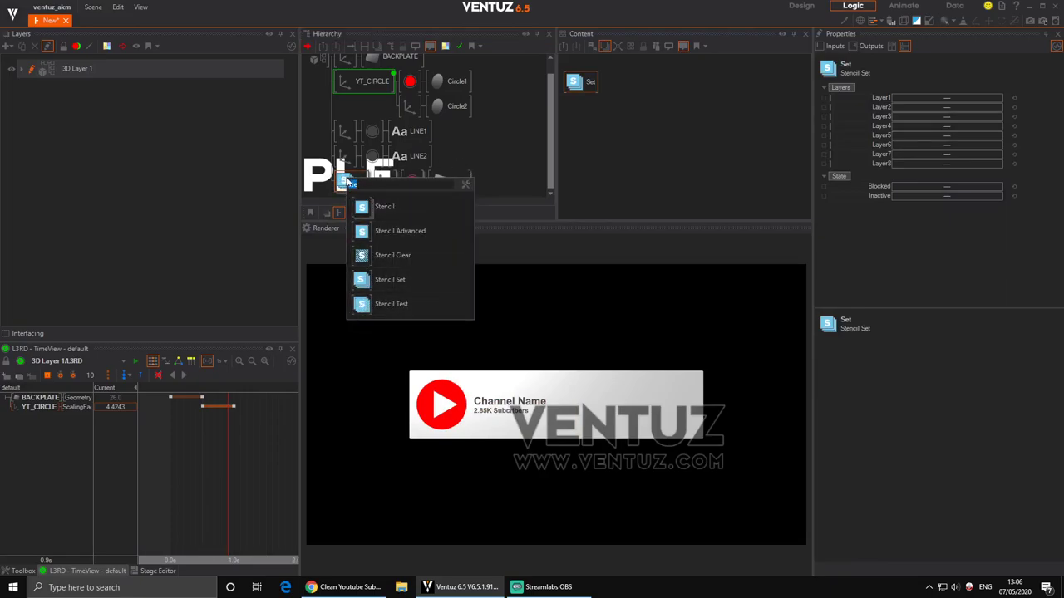
left_click_drag(360, 310, 385, 143)
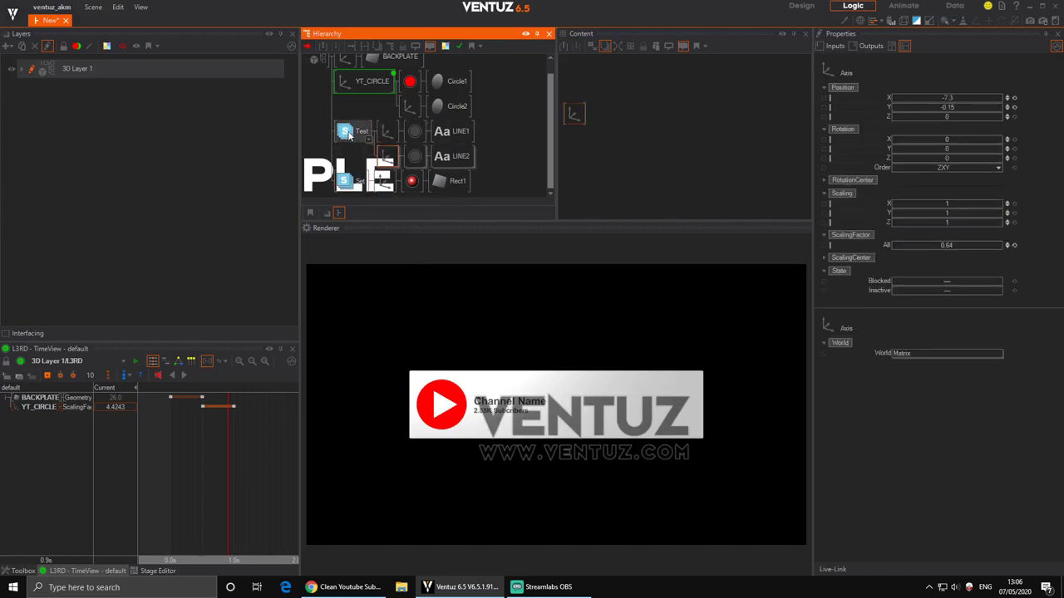
Enable Layer1 on both the Stencil Test and the Stencil Set.
left_click(349, 135)
left_click(969, 98)
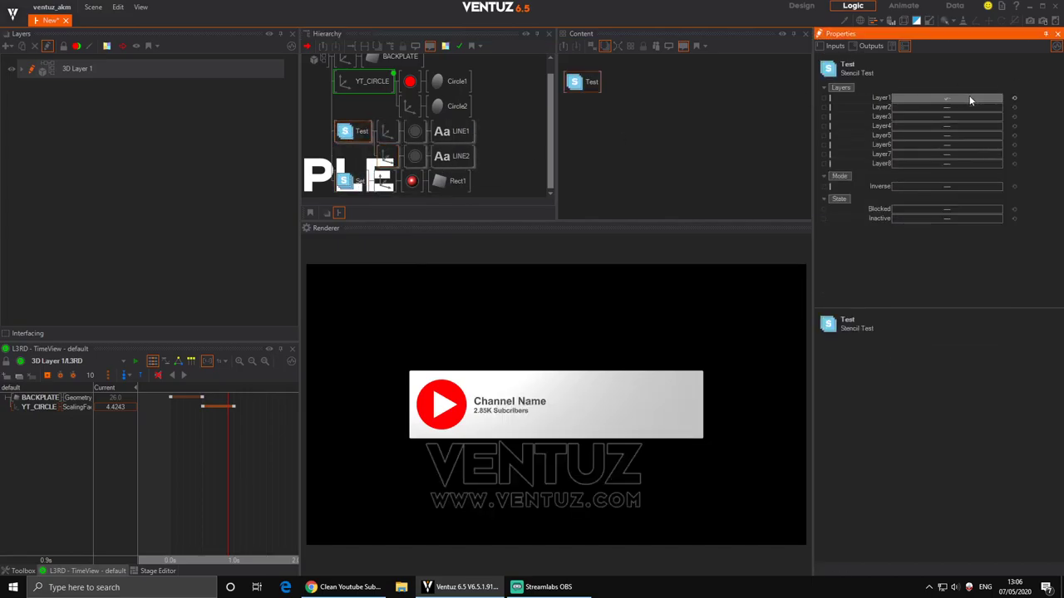
left_click(355, 181)
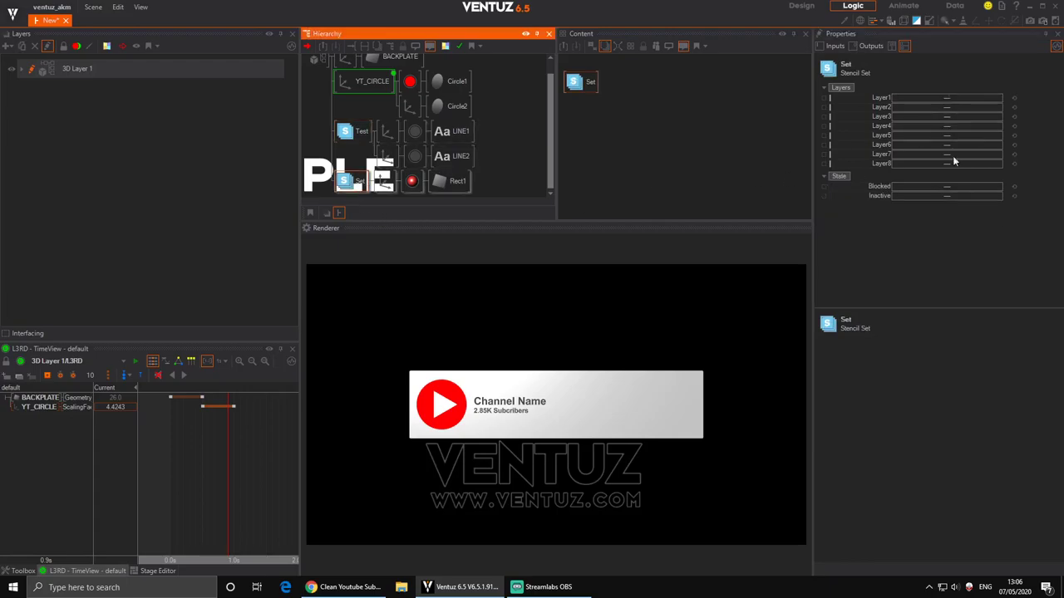
left_click(977, 100)
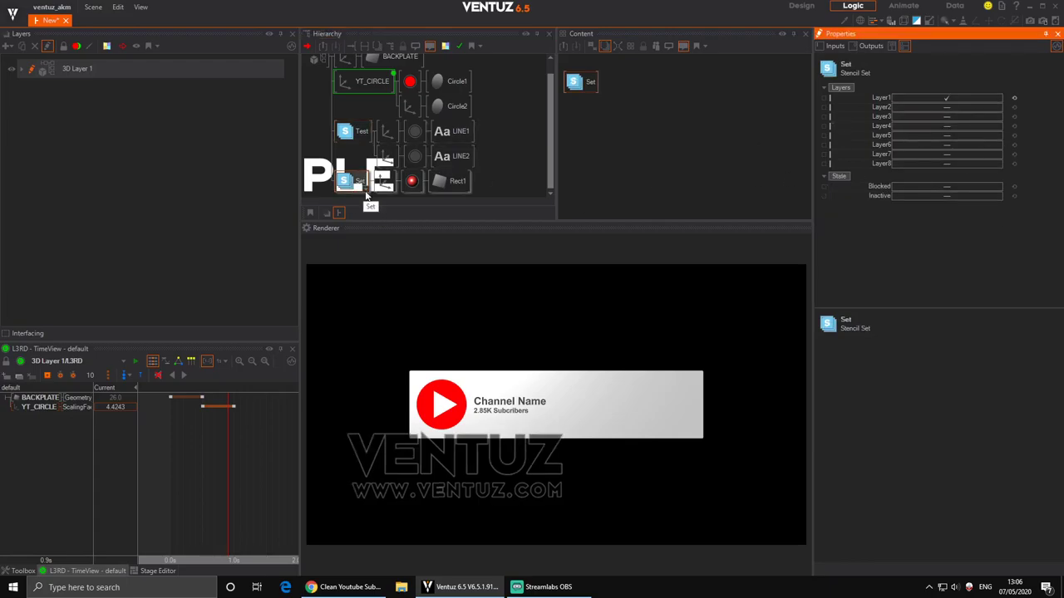
Shift both text-line Axes to X -16 to test the mask, and move the Stencil Set branch above the Stencil Test.
left_click(387, 135)
left_click(386, 155, "ctrl")
left_click_drag(914, 100, 922, 100)
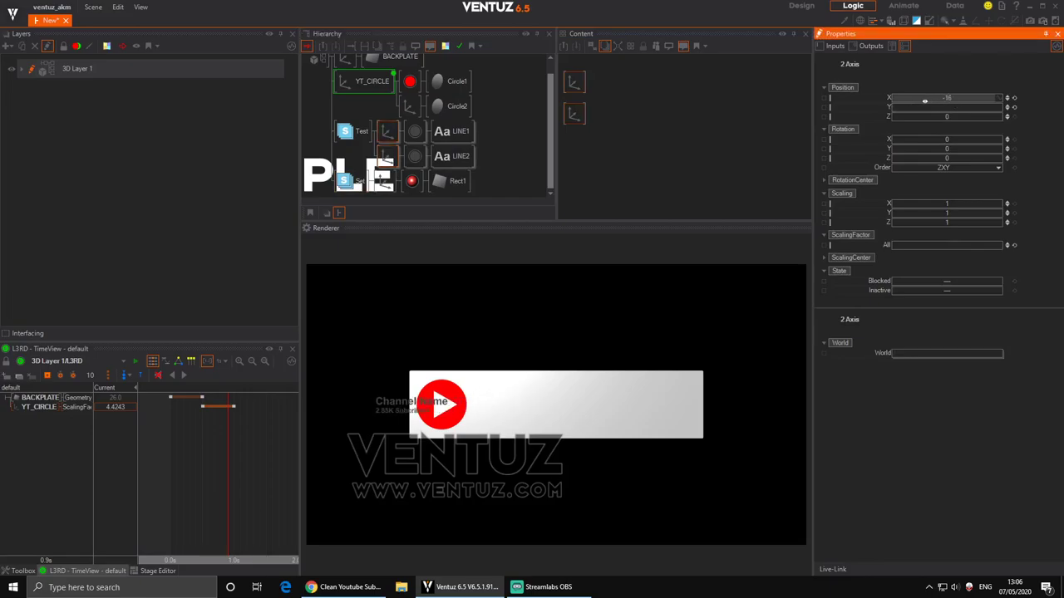
left_click(350, 178)
left_click_drag(351, 178, 351, 129)
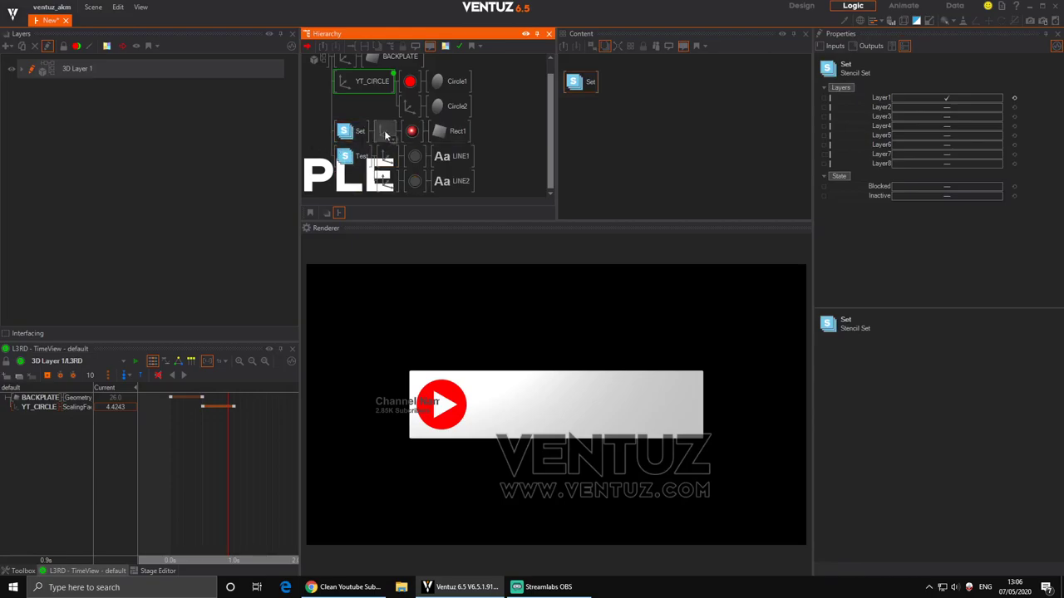
Shift both text-line Axes to X -14 to check the masking, and enable Inverse on the Stencil Test.
left_click(387, 157)
left_click(386, 183, "ctrl")
left_click(974, 98)
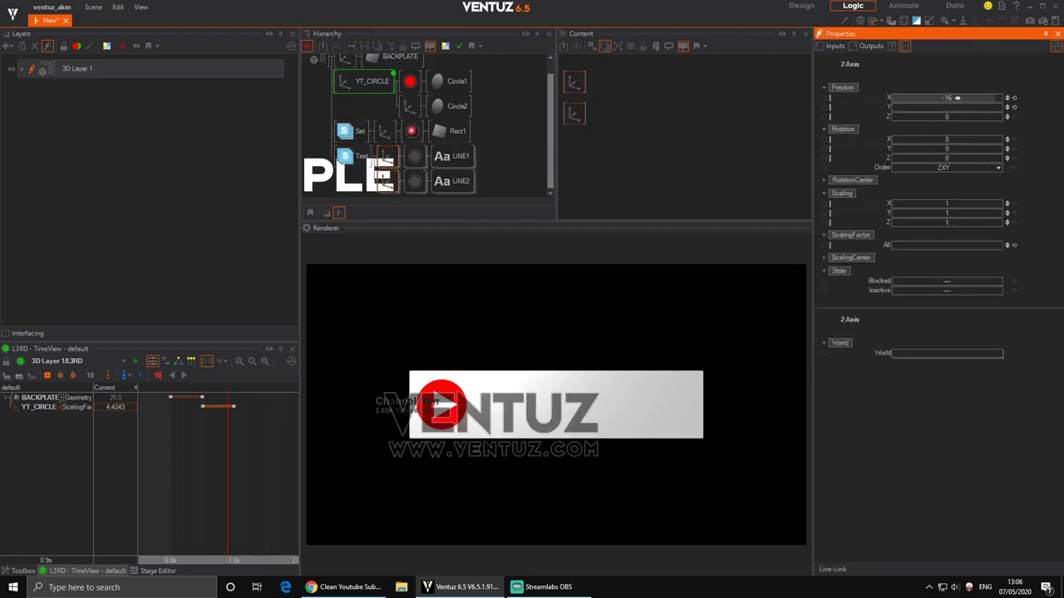
left_click_drag(971, 99, 475, 390)
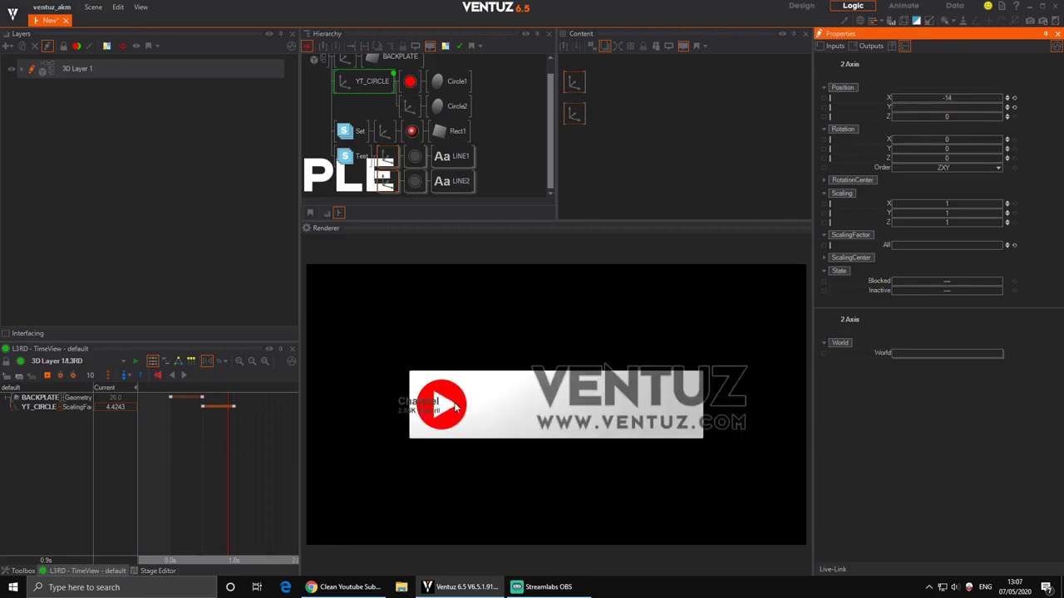
left_click(359, 156)
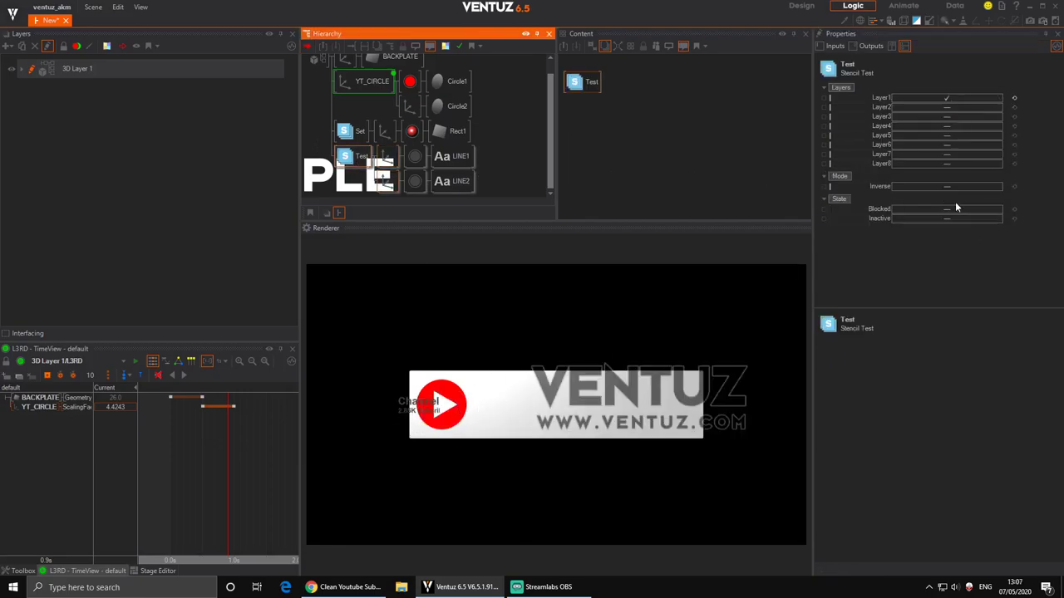
left_click(932, 185)
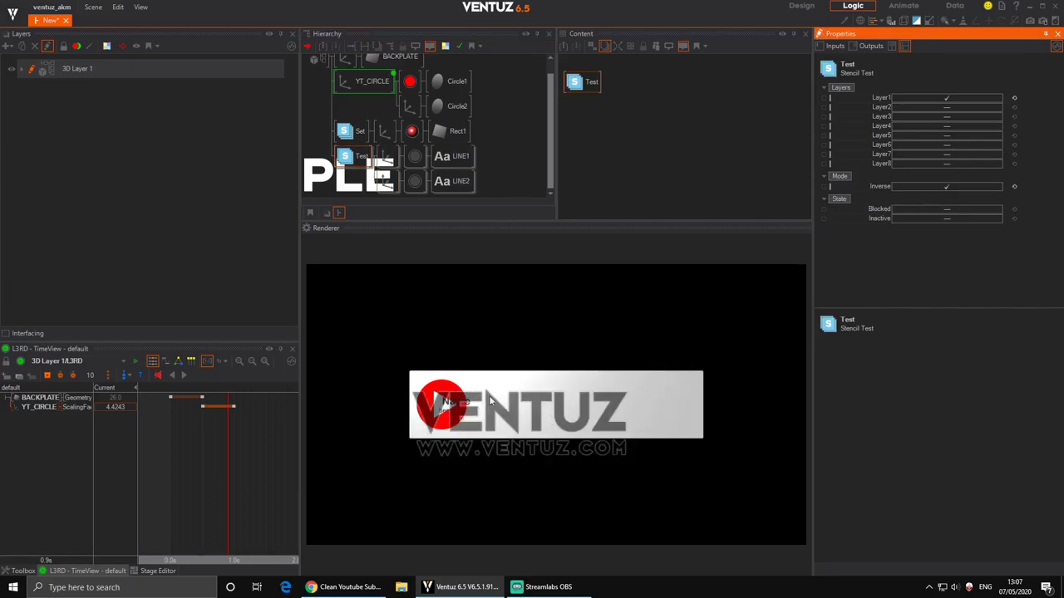
Slide both text-line Axes back and forth to test the inverted mask, leaving them at X -8.85.
left_click(384, 131)
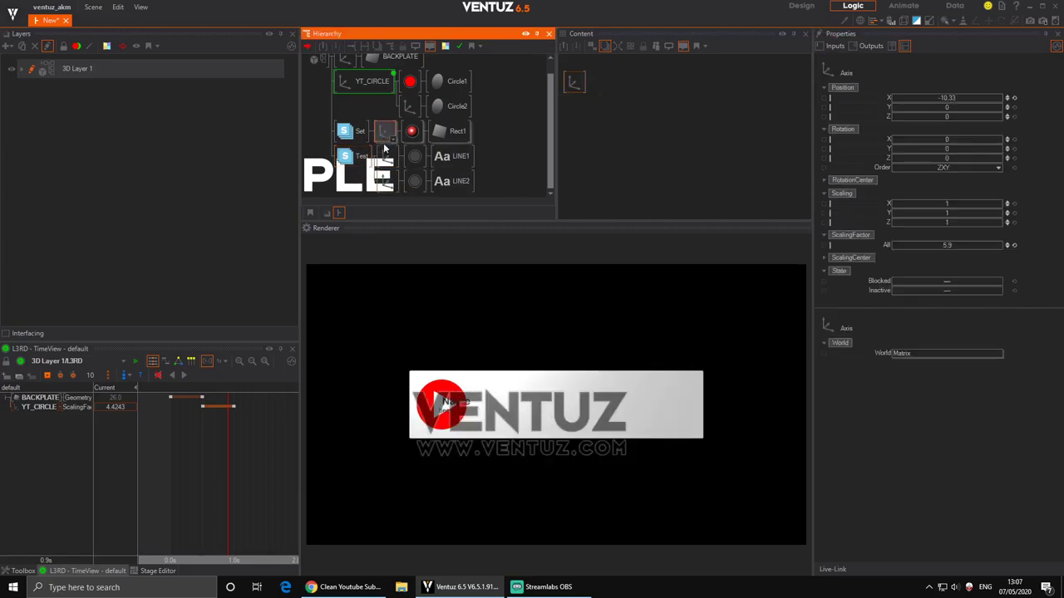
left_click(388, 160)
left_click(387, 181, "ctrl")
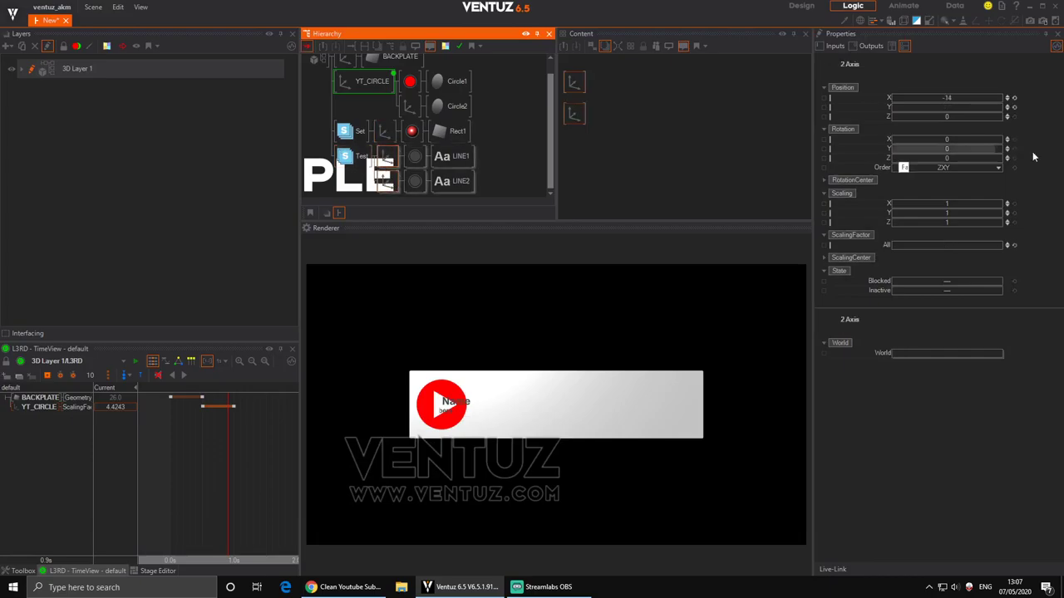
left_click_drag(945, 100, 891, 98)
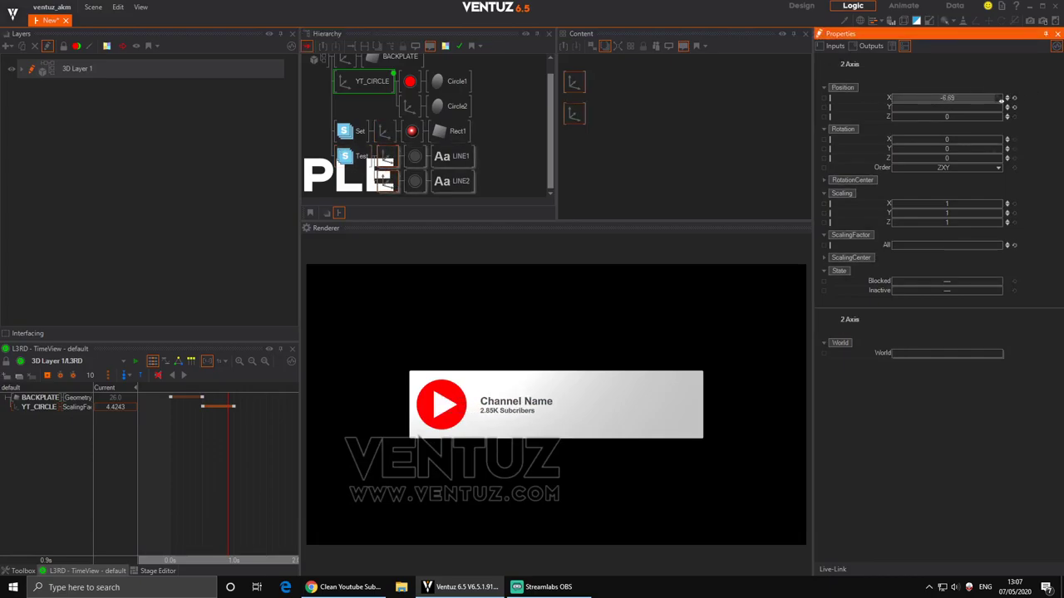
left_click_drag(1000, 100, 909, 98)
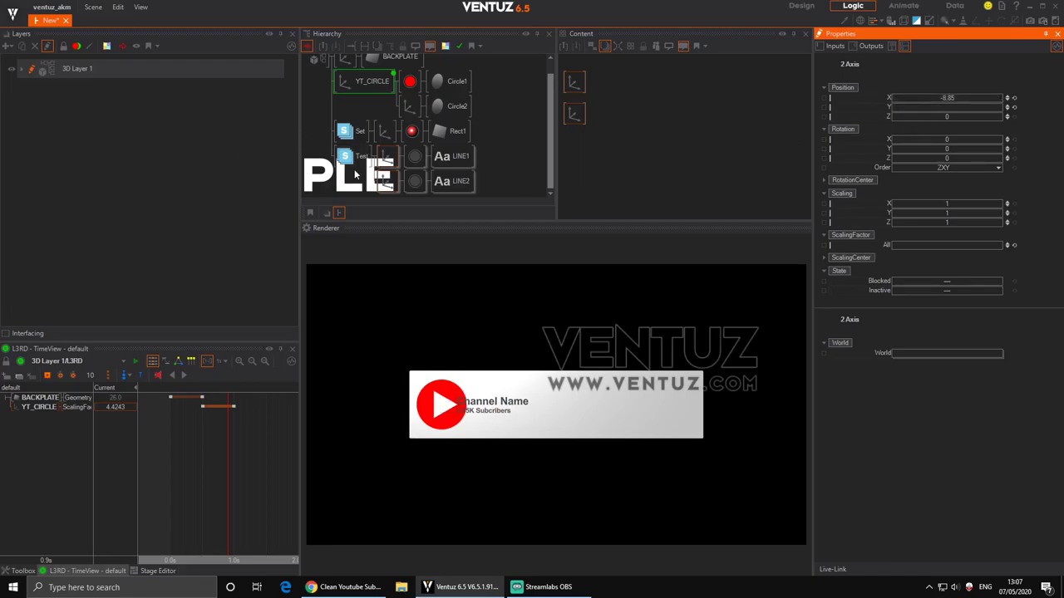
Move the YT_CIRCLE branch below the Stencil Test branch in the hierarchy.
left_click(362, 97)
left_click(361, 82)
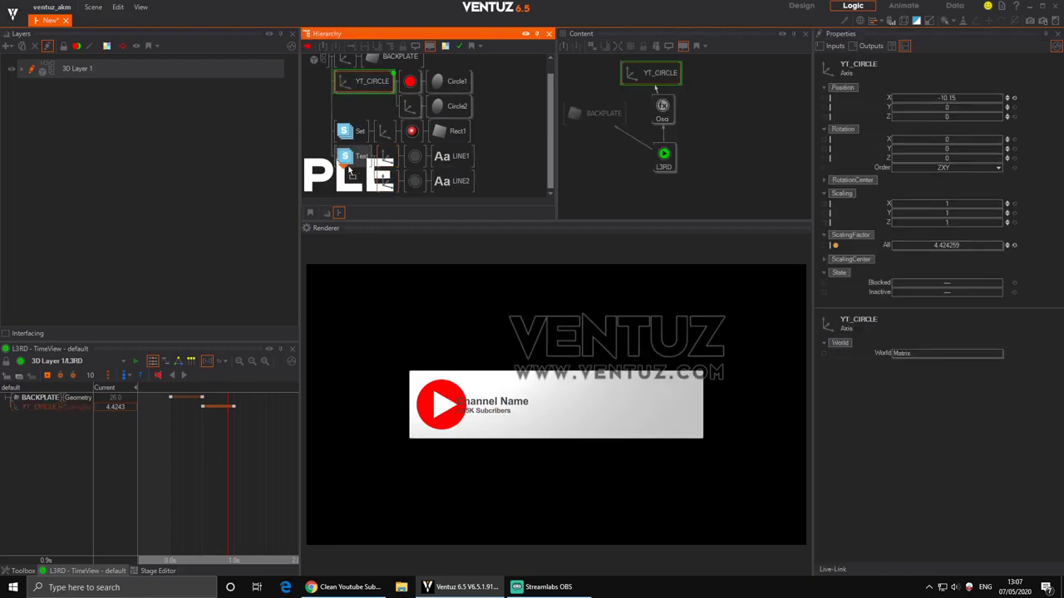
left_click_drag(352, 158, 376, 162)
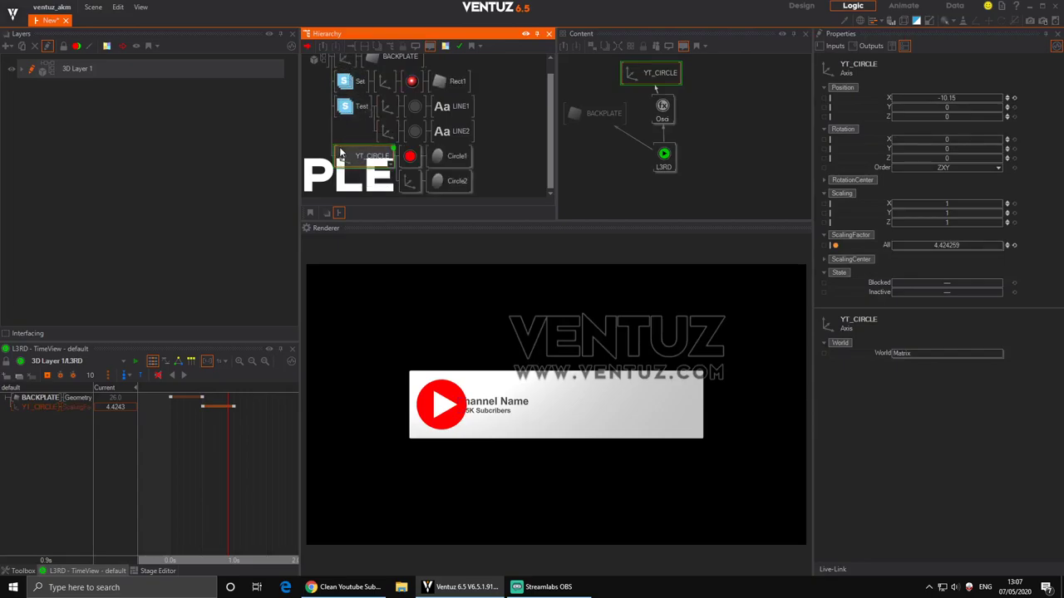
Set the Z position of the YT_CIRCLE Axis and of Circle2's Axis to -0.01.
left_click(1008, 118)
left_click(1008, 117)
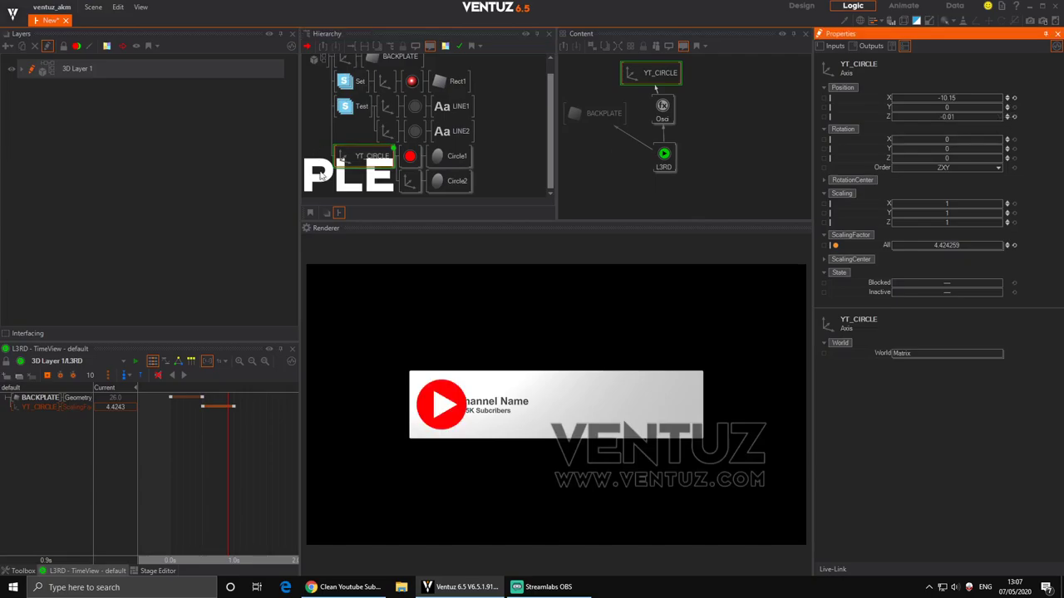
left_click(409, 182)
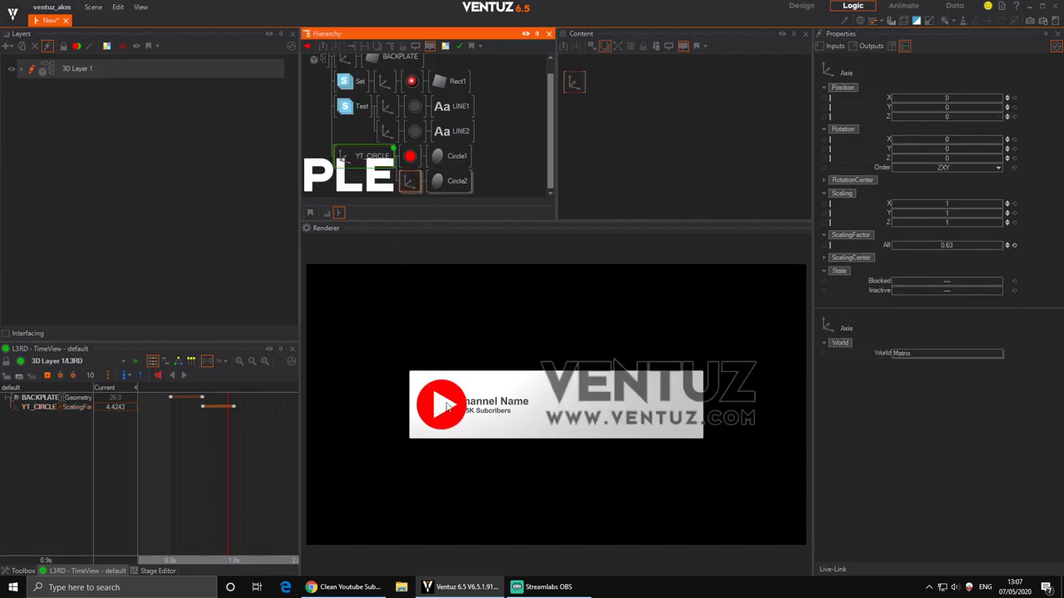
left_click(1007, 119)
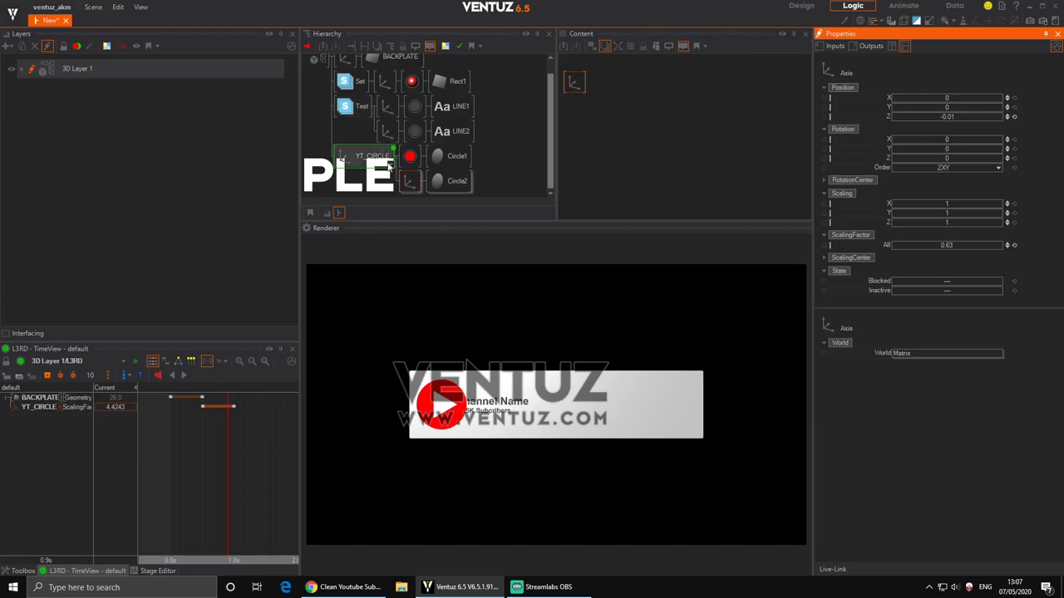
Set both text-line Axes to X -7.35 and rename them LINE1 and LINE2.
left_click(384, 108)
left_click(384, 106)
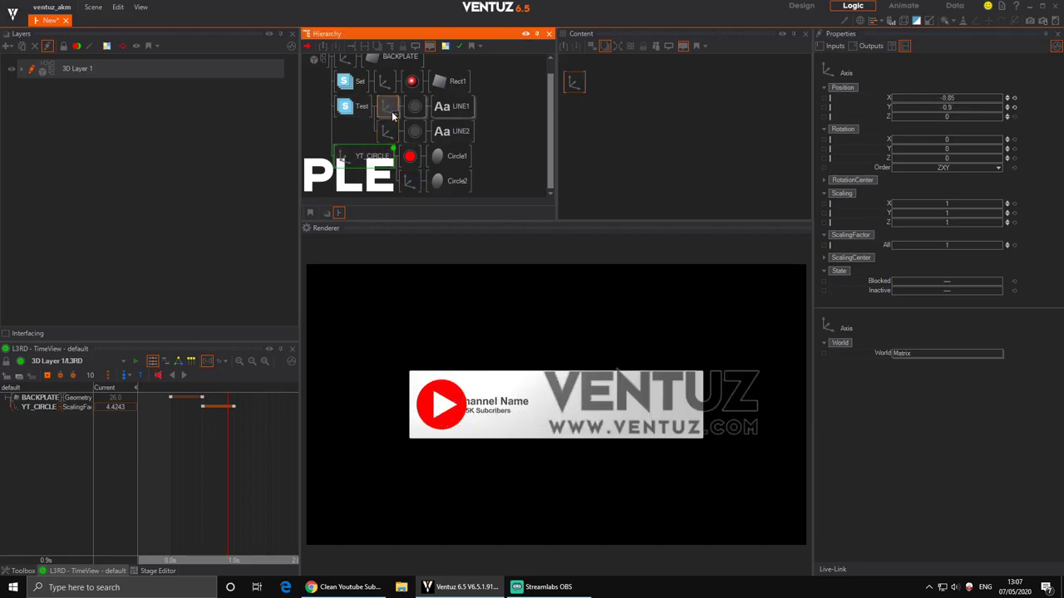
left_click(388, 131, "ctrl")
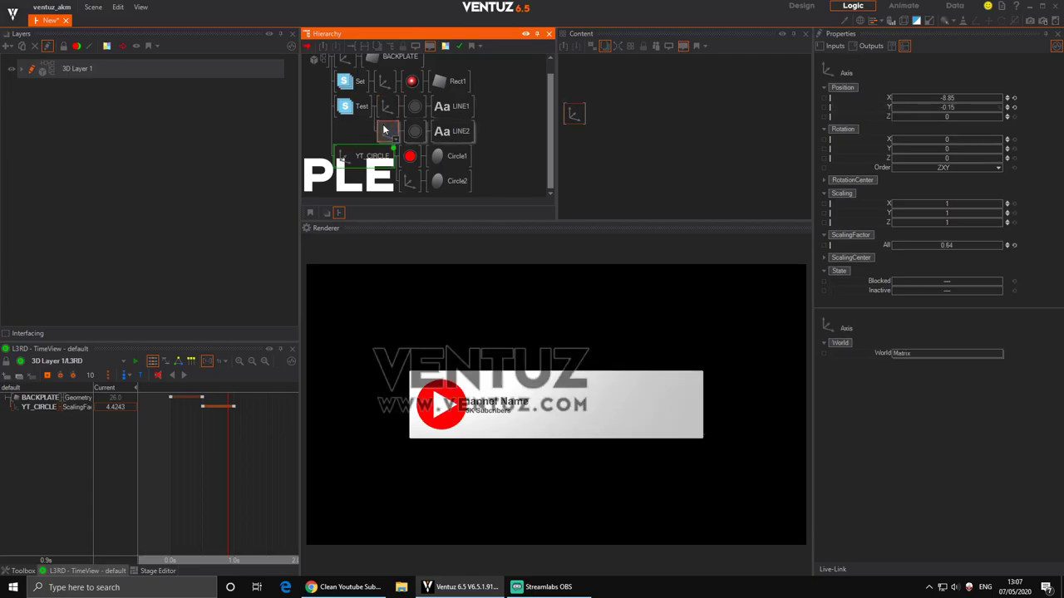
mouse_move(931, 98)
left_mouse_down()
mouse_move(919, 98)
mouse_move(961, 100)
mouse_move(924, 101)
mouse_move(948, 99)
left_mouse_up()
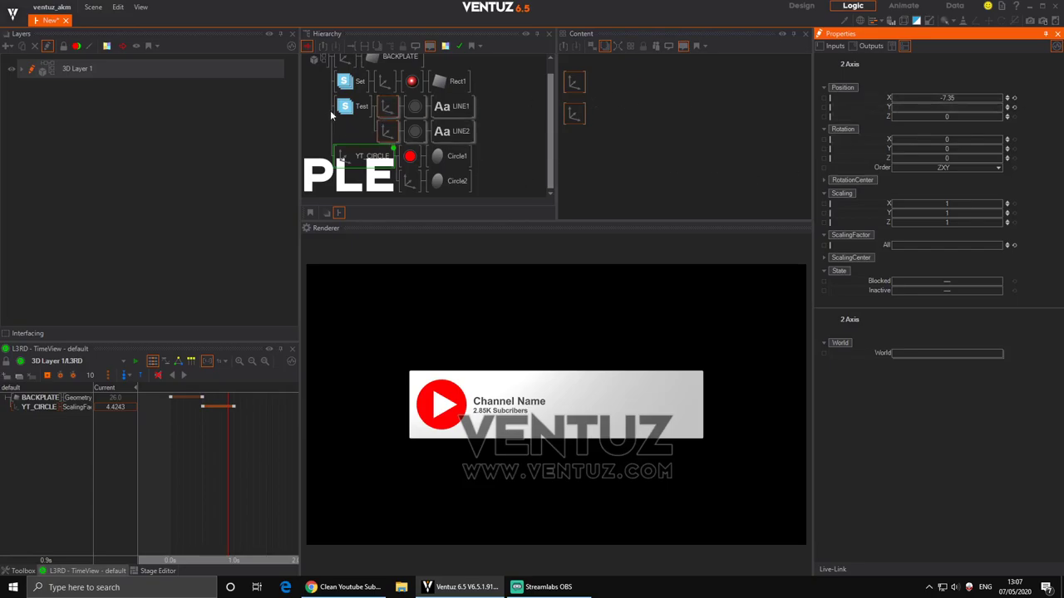
left_click(384, 105)
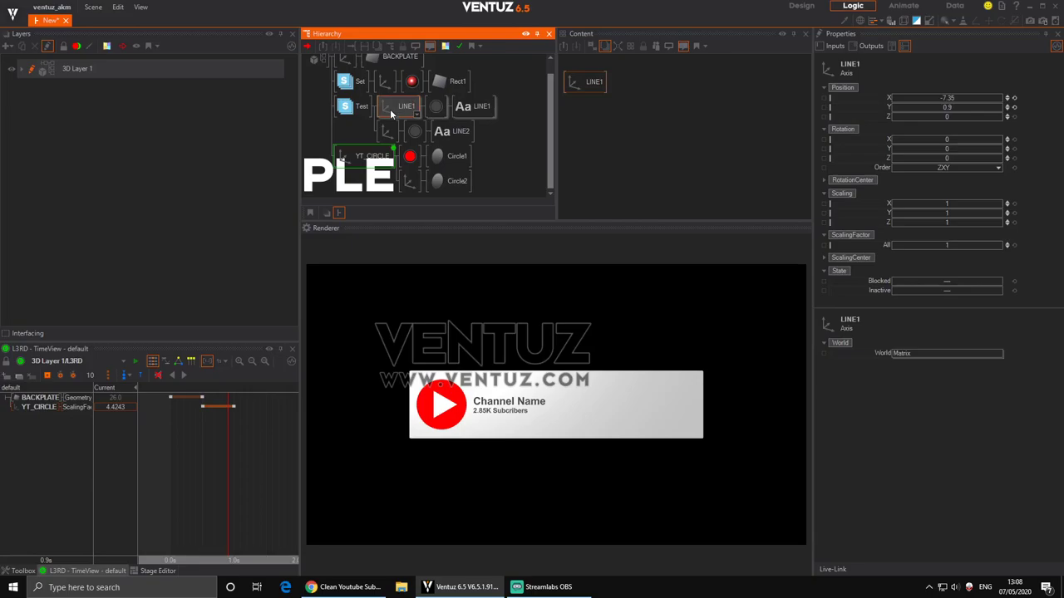
left_click(390, 132)
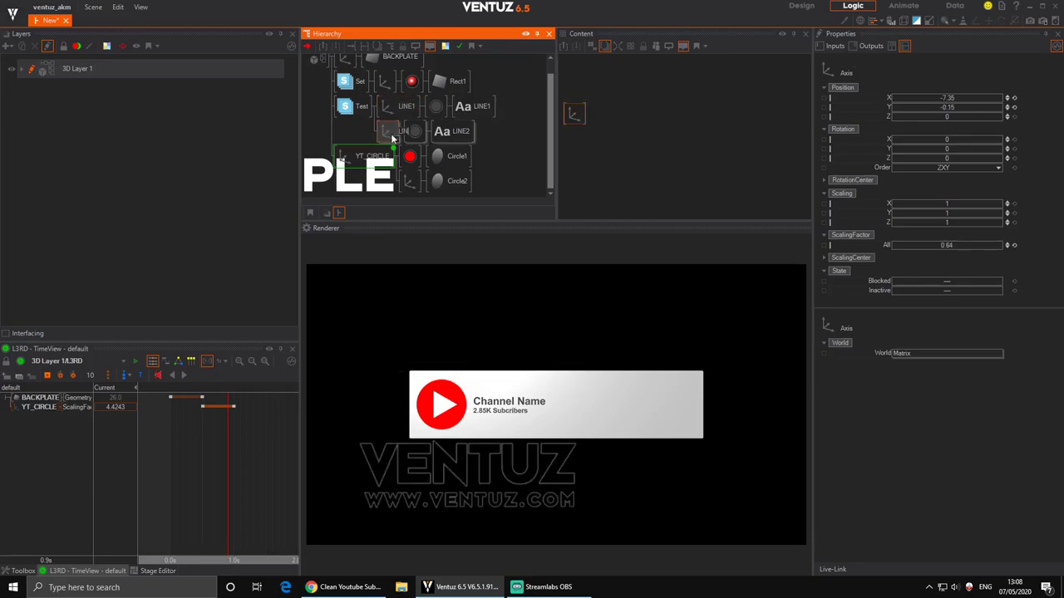
Arrange the LINE1 and LINE2 Axes beside the L3RD animation and bind their Position X to it.
left_click(392, 114)
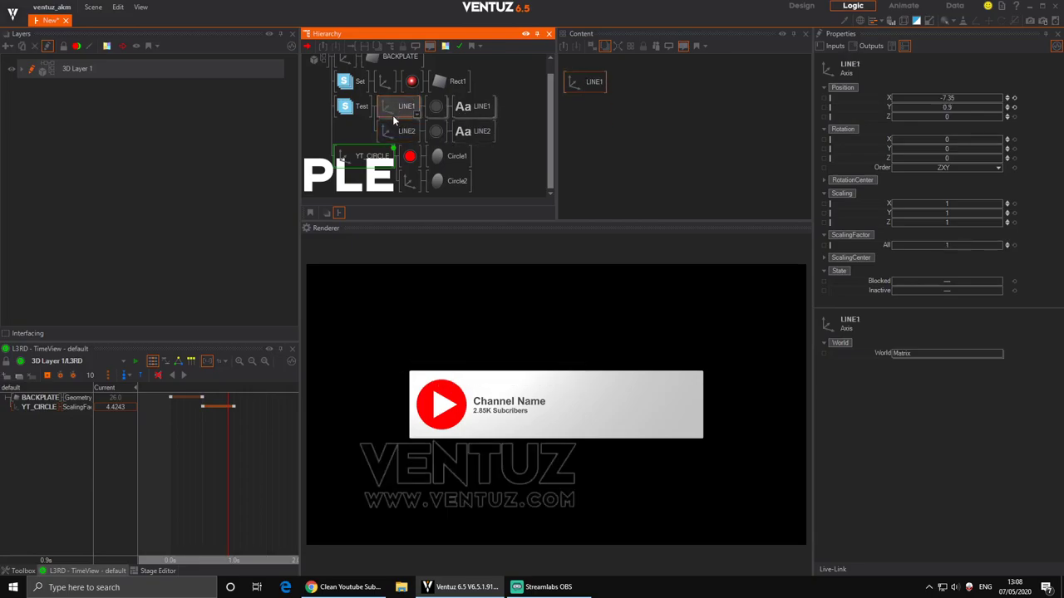
left_click(390, 131, "ctrl")
left_click(363, 155, "ctrl")
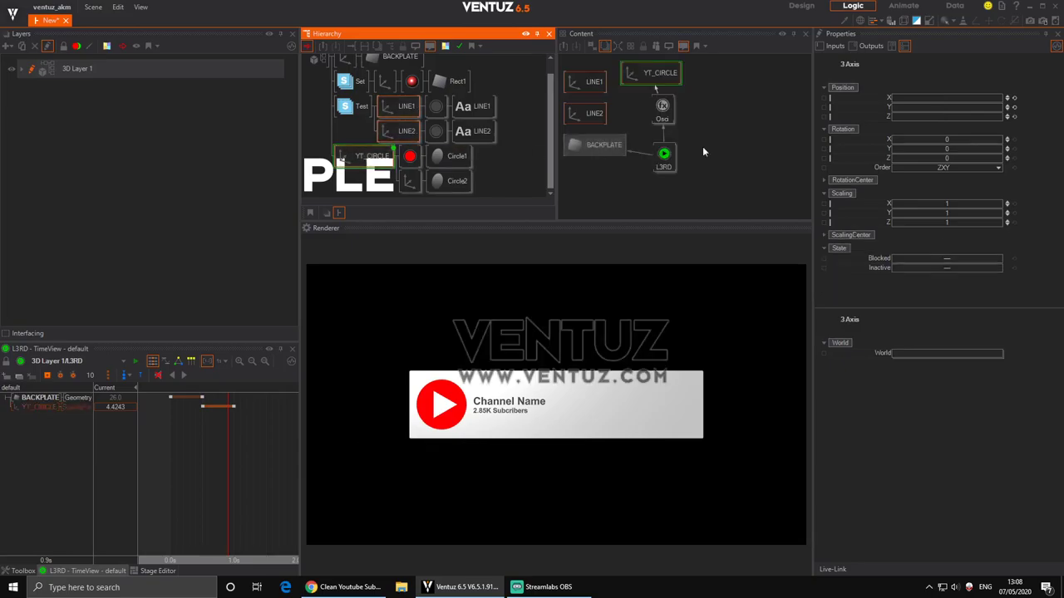
left_click(734, 122)
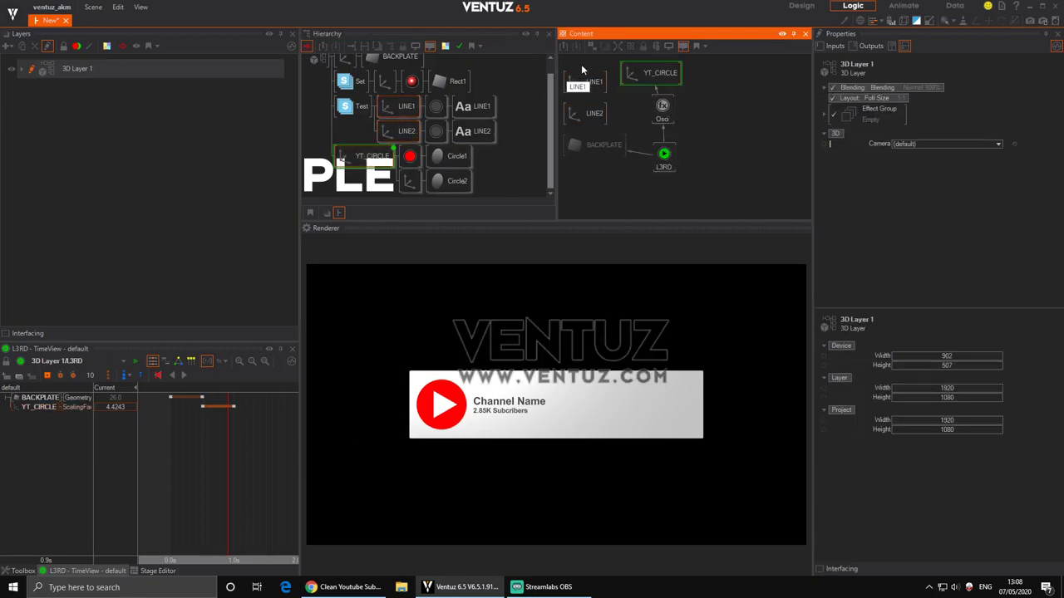
left_click_drag(583, 118, 741, 147)
left_click(677, 182)
left_click_drag(879, 96, 664, 154)
Add Position X keyframes for LINE1 and LINE2 at 1.5 s in the L3RD timeline.
left_click_drag(239, 437, 266, 453)
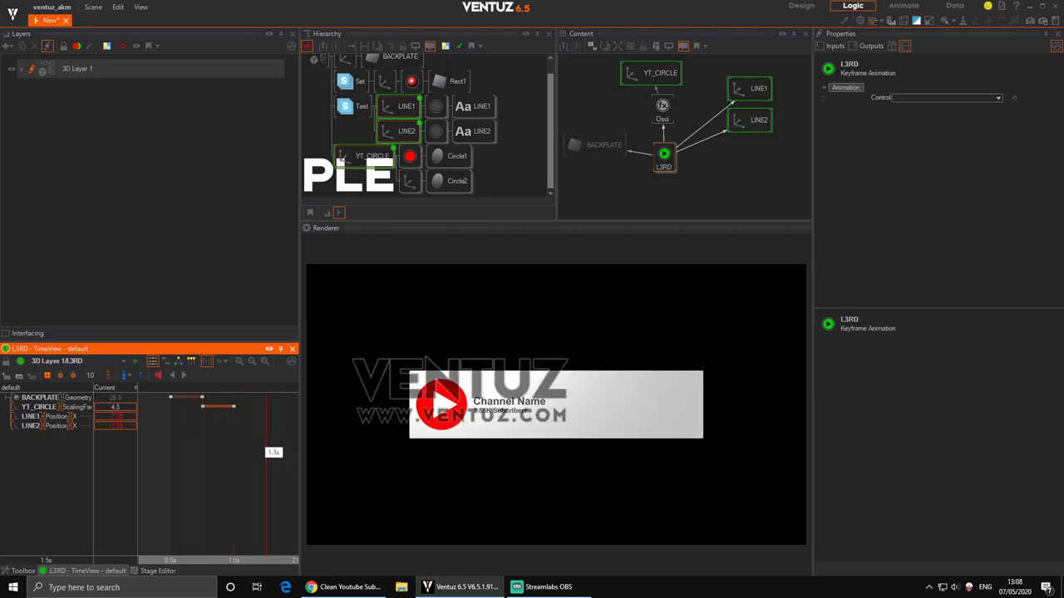
left_click(38, 417)
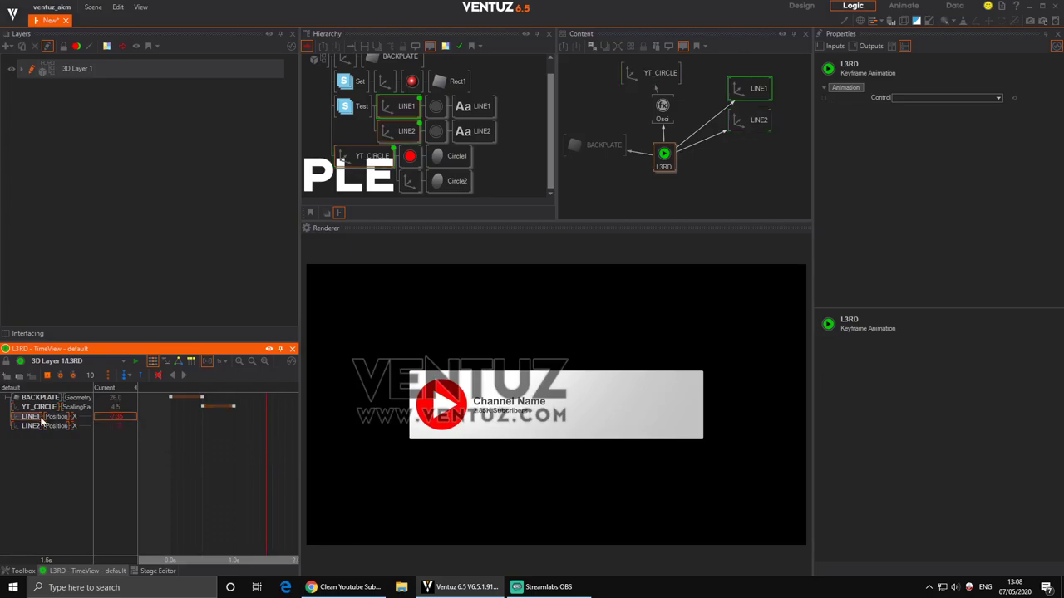
left_click(35, 426, "ctrl")
left_click(47, 374)
Keyframe Position X of LINE1 and LINE2 at -16.64 at 1.0 s in the L3RD timeline and play the animation from the start.
left_click_drag(208, 463, 233, 464)
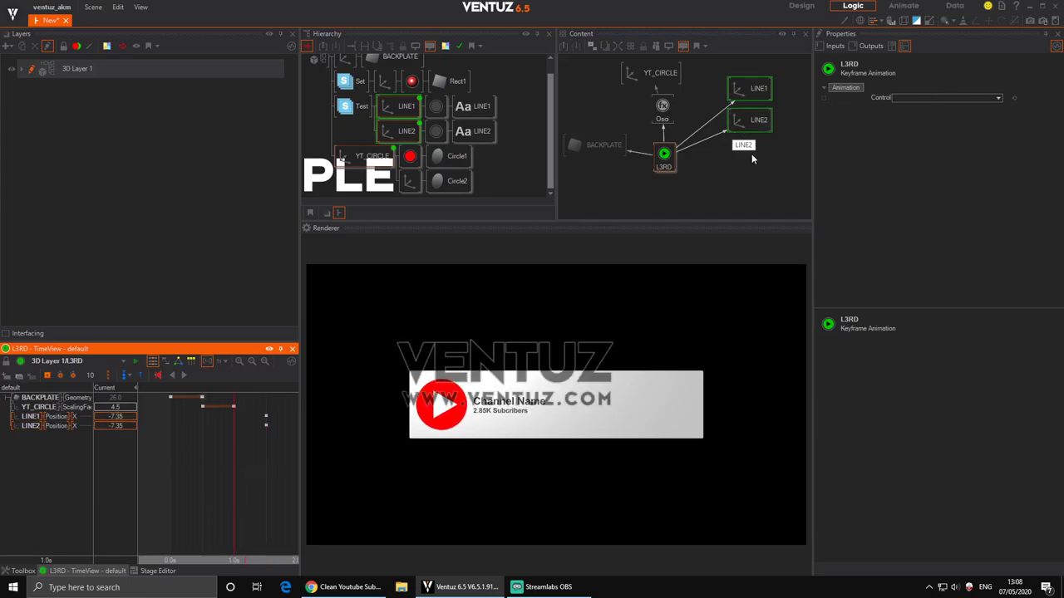
left_click(748, 90)
left_click_drag(970, 98, 891, 98)
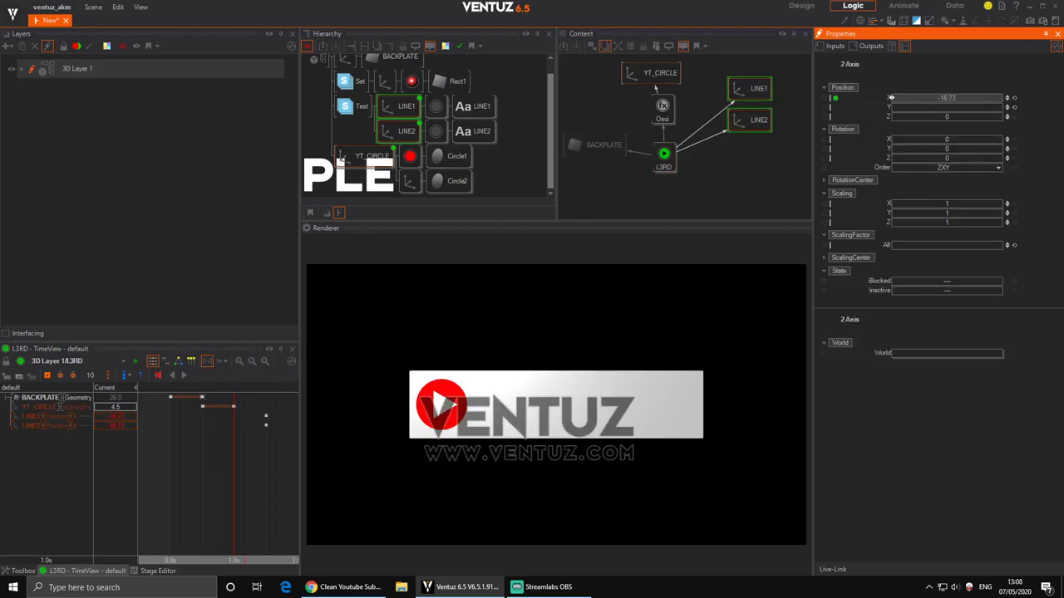
left_click_drag(899, 97, 894, 98)
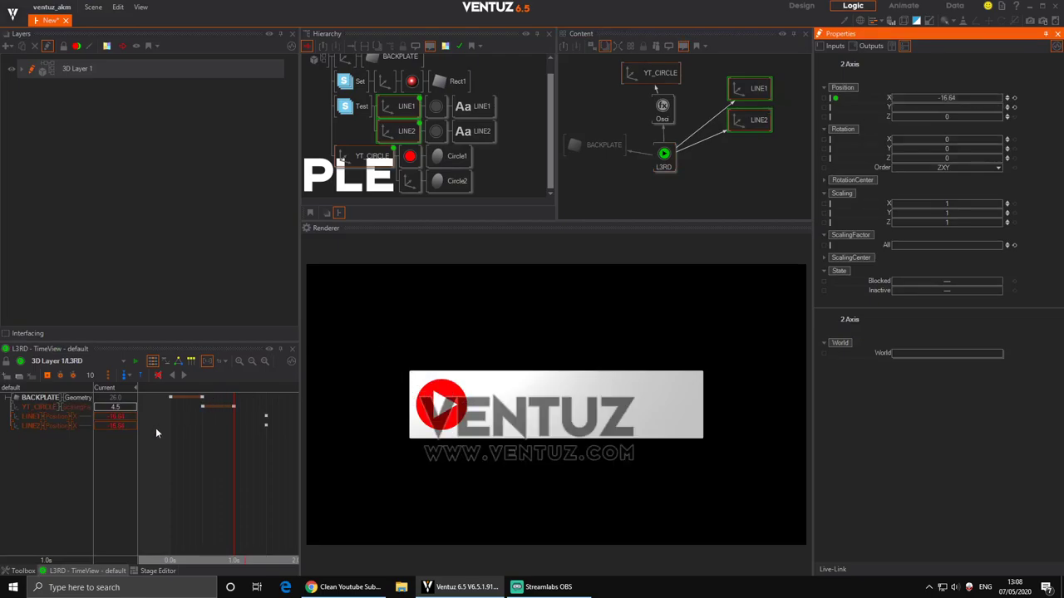
left_click(35, 416)
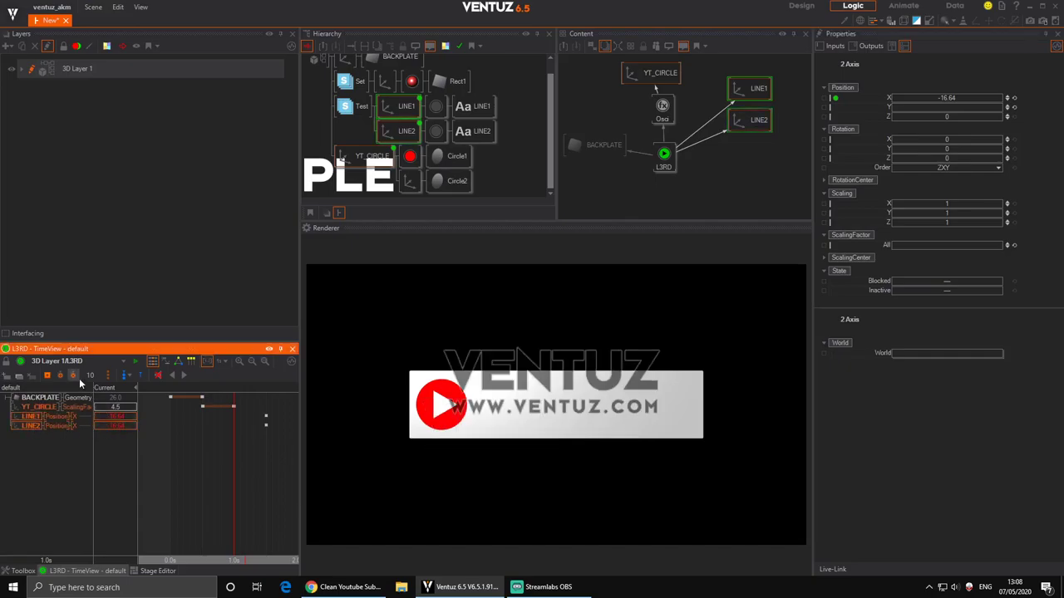
left_click_drag(272, 467, 170, 458)
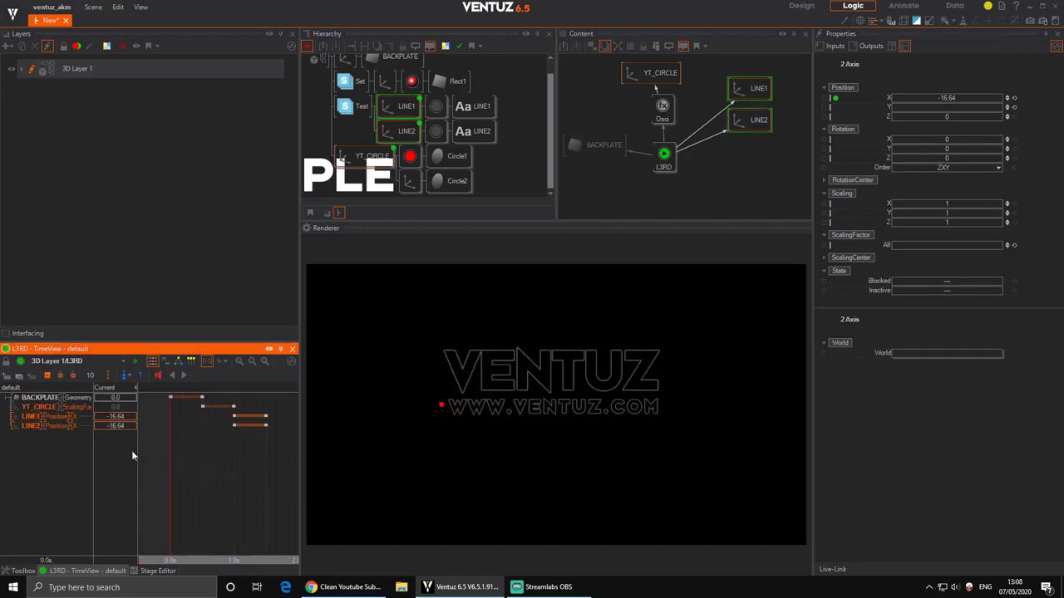
left_click(183, 378)
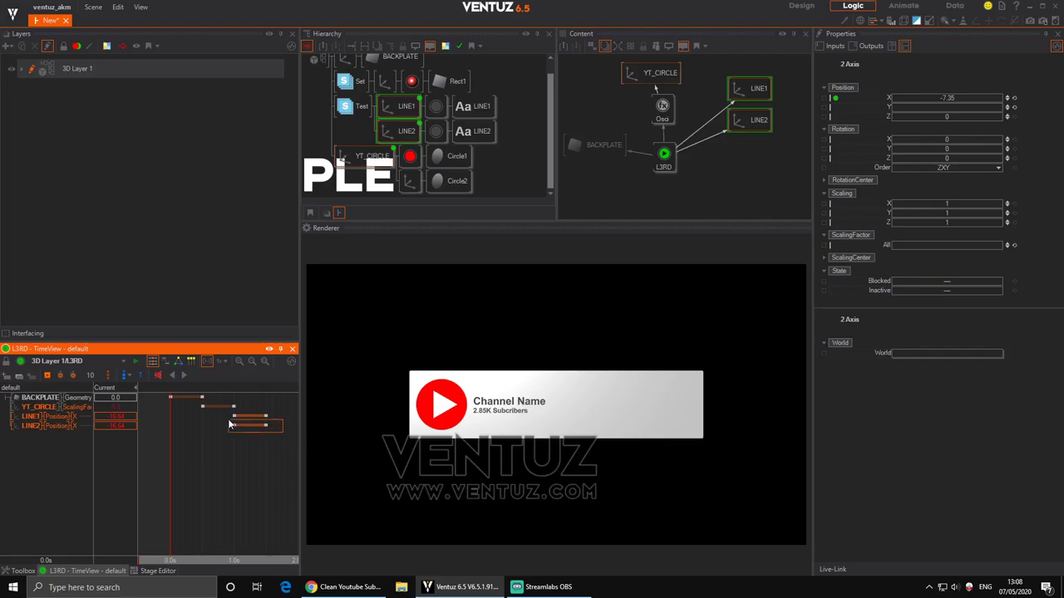
Shift both LINE2 keyframes 0.2 s later to start at 1.2 s and play the L3RD animation.
left_click(236, 427)
left_click_drag(236, 427, 170, 456)
left_click(184, 378)
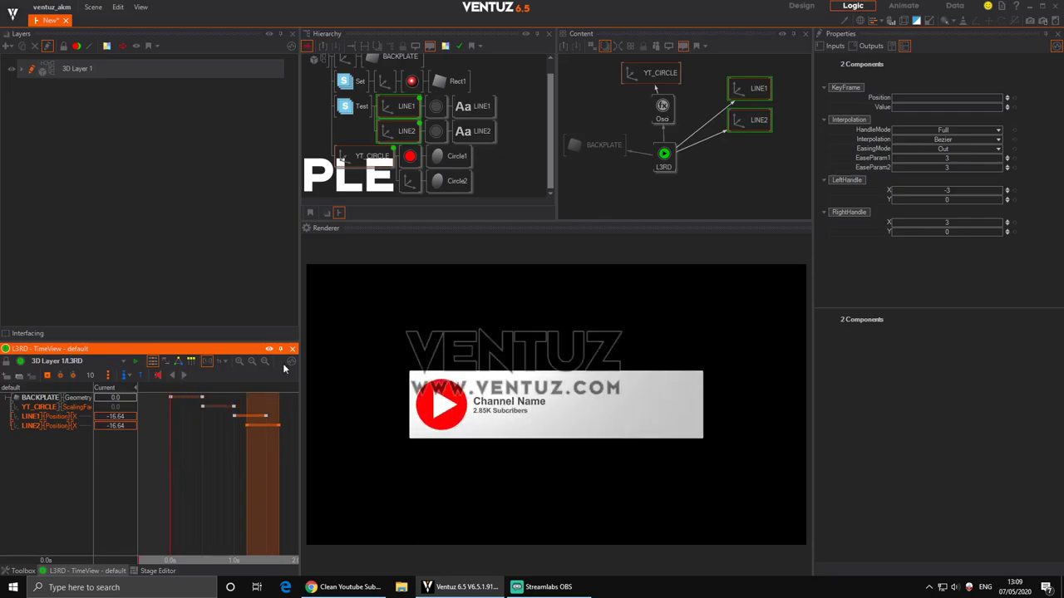
Delete the oscillator between the L3RD animation and YT_CIRCLE and play the animation from 0 s.
left_click(667, 110)
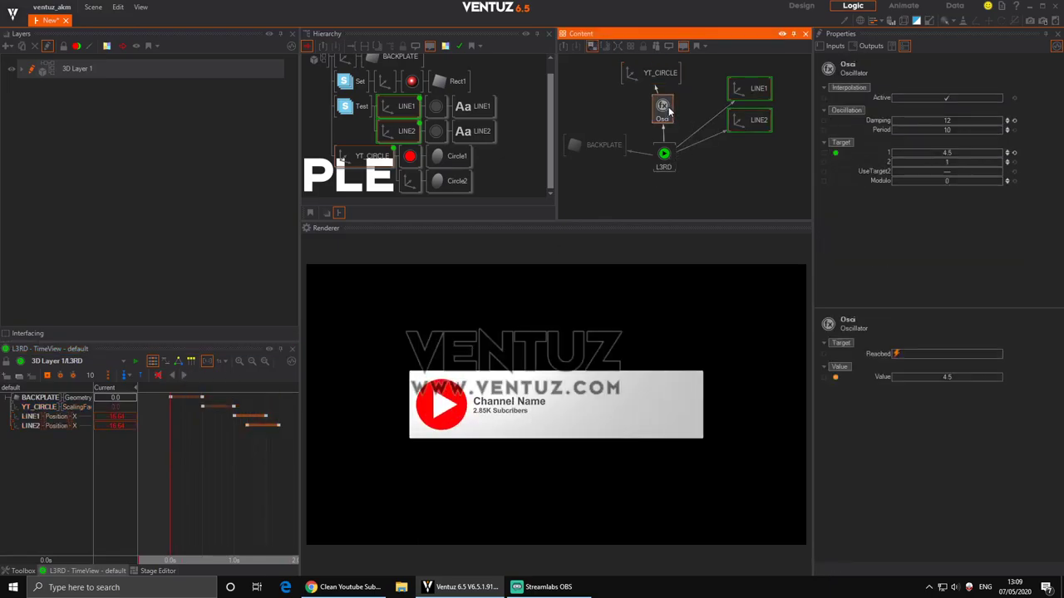
key("Delete")
left_click_drag(225, 470, 166, 476)
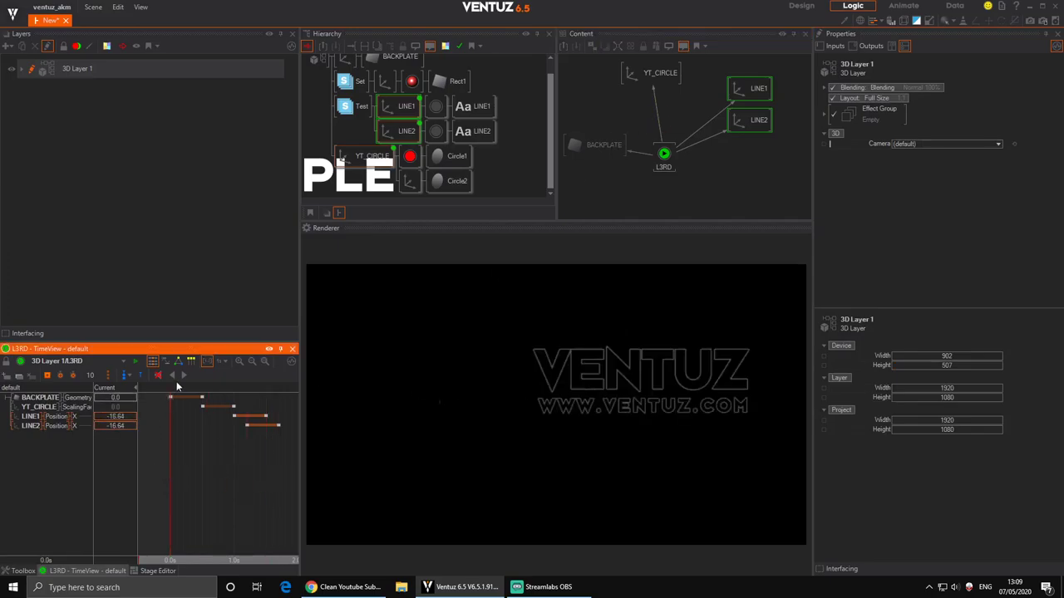
left_click(188, 379)
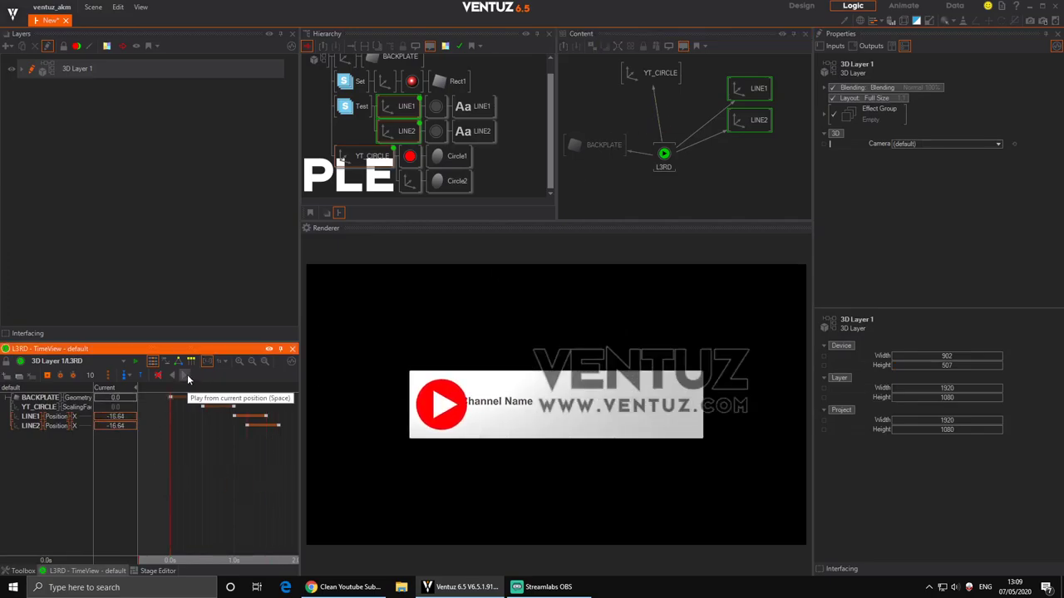
left_click_drag(243, 470, 171, 469)
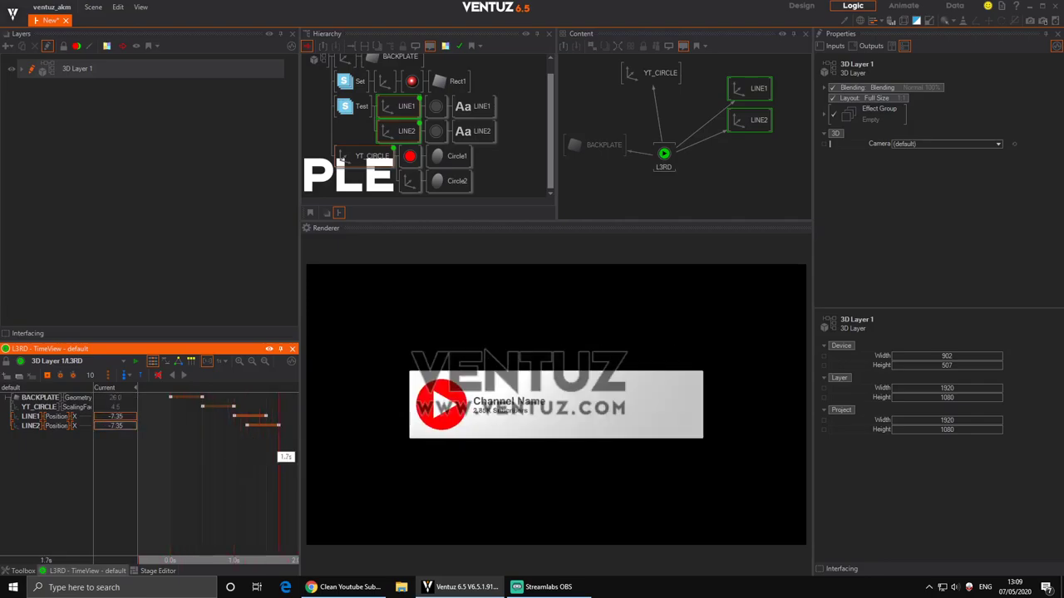
Arrange the BACKPLATE, YT_CIRCLE, LINE1 and LINE2 nodes neatly around the L3RD animation node.
left_click_drag(664, 162, 684, 138)
left_click(613, 148)
left_click_drag(772, 120, 777, 142)
left_click_drag(773, 89, 779, 96)
left_click_drag(679, 133, 672, 141)
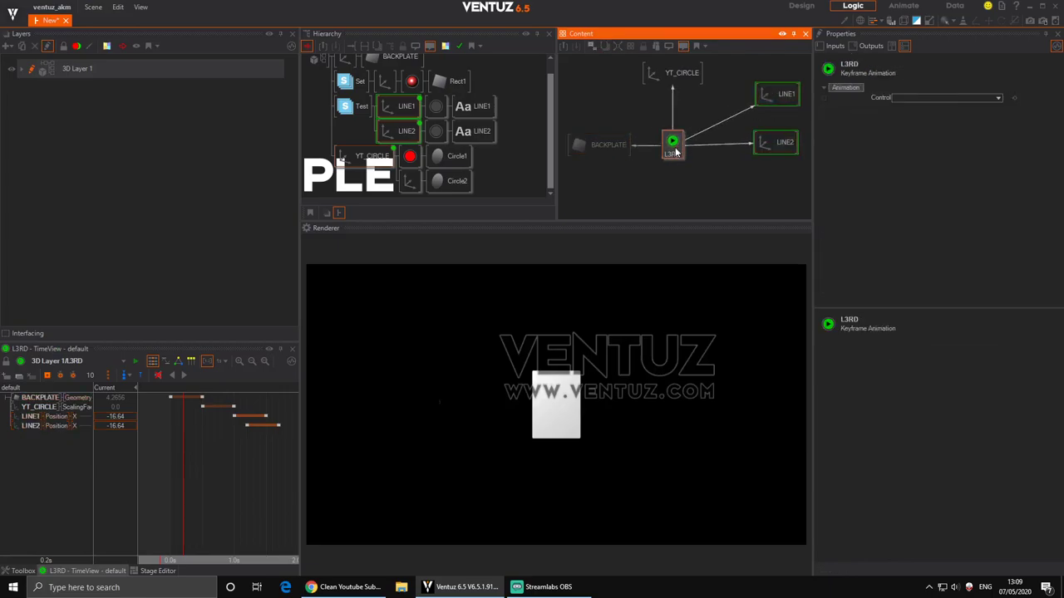
left_click(608, 145)
left_click(678, 73)
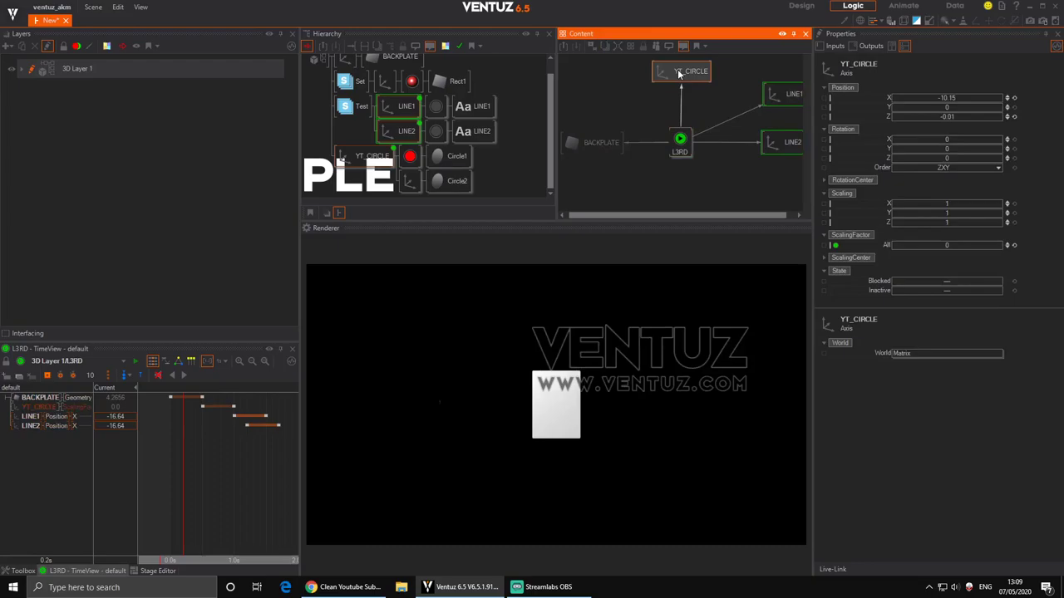
left_click(757, 89)
left_click_drag(771, 93, 770, 108)
left_click(742, 109)
left_click_drag(681, 152, 683, 151)
Reshape LINE1's Position X curve by pulling its first keyframe's outgoing handle steeply upward to about X 0.05, Y 5.26.
left_click_drag(171, 453, 290, 471)
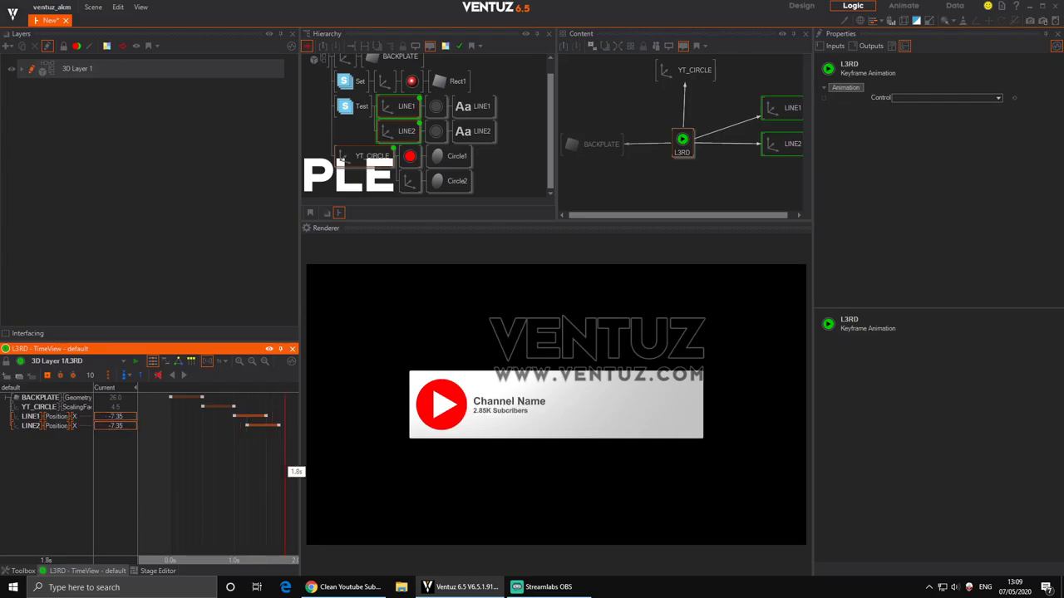
left_click(57, 417)
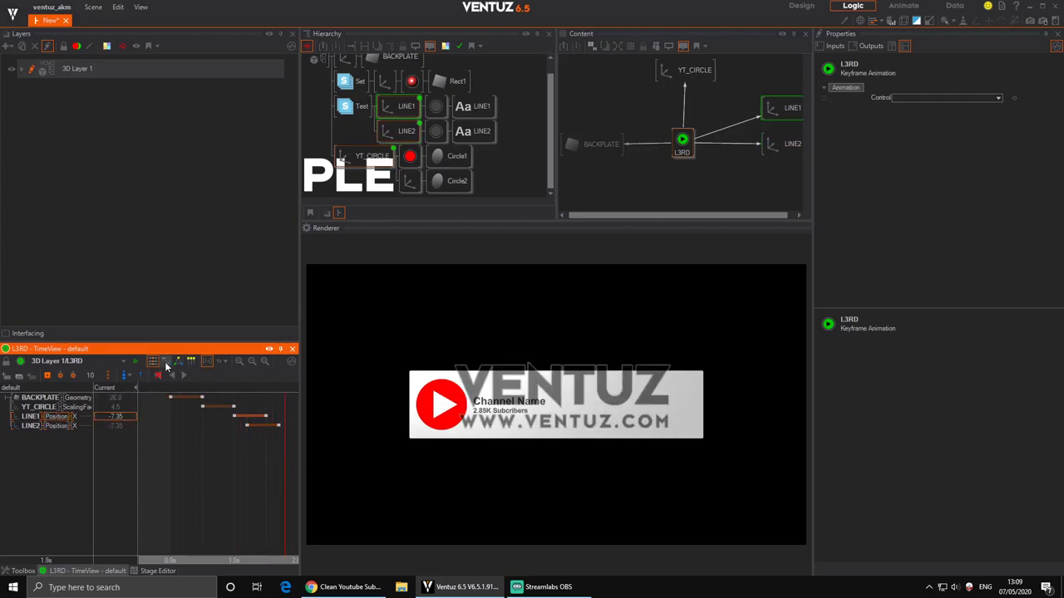
left_click(166, 363)
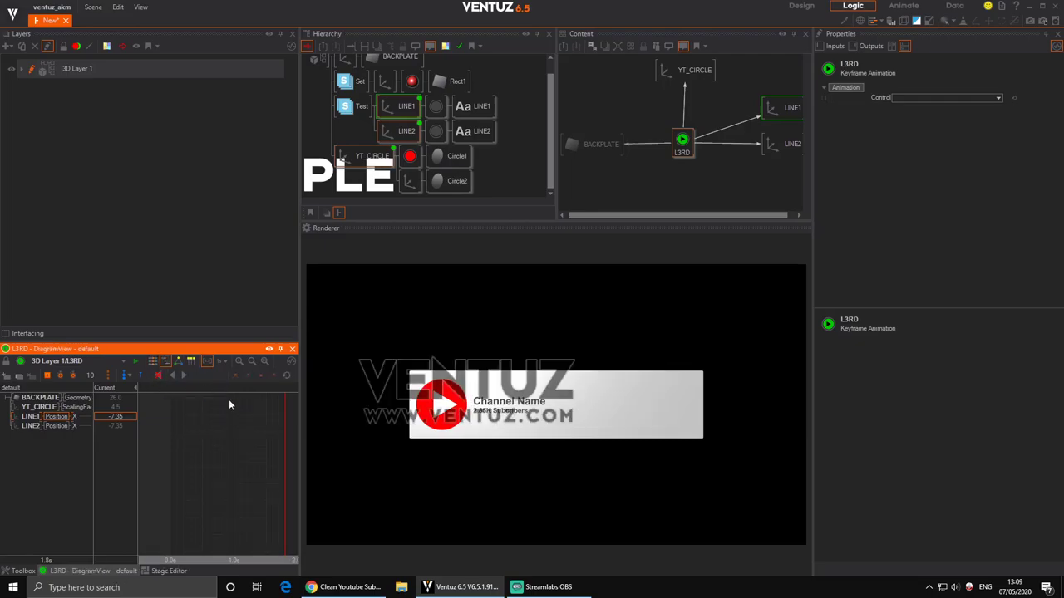
left_click(265, 364)
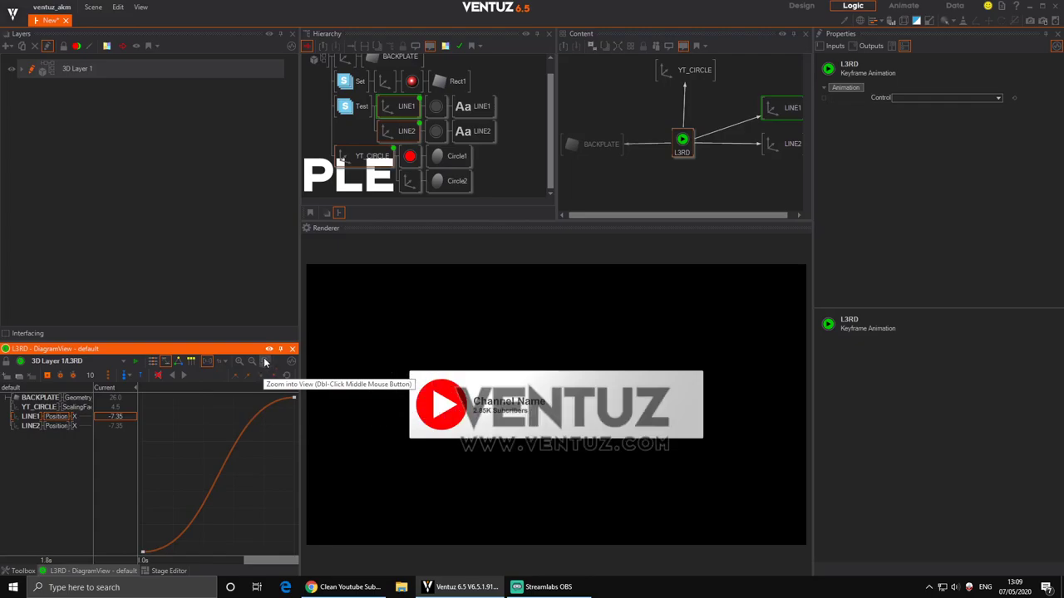
left_click(143, 553)
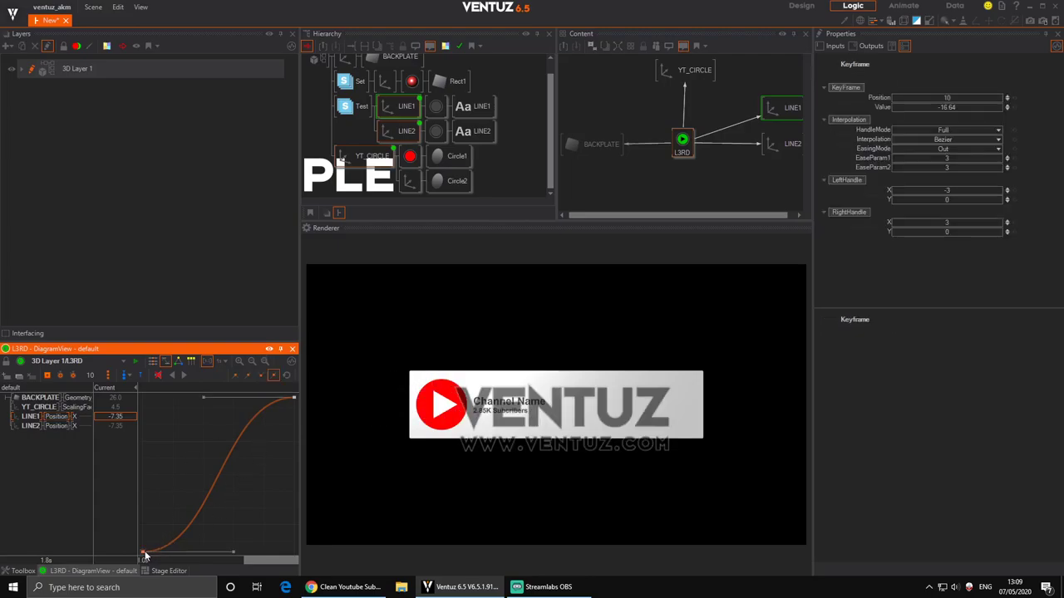
left_click_drag(228, 551, 143, 463)
Reshape LINE2's Position X curve by pulling its first keyframe's outgoing handle steeply upward to about X 0.01, Y 6.35.
left_click(58, 427)
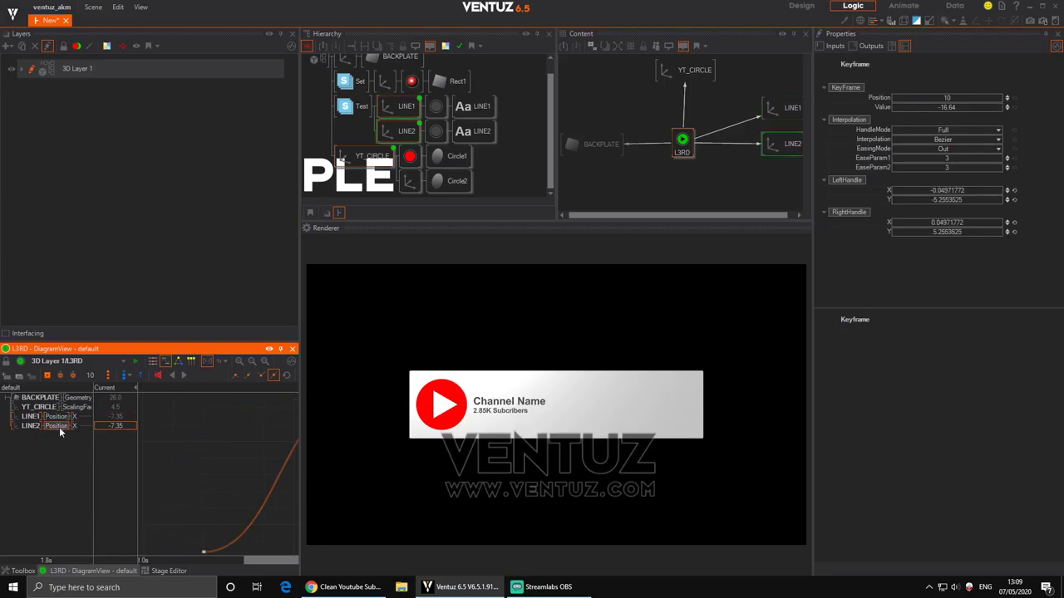
left_click(262, 364)
left_click(143, 552)
left_click_drag(233, 553, 142, 445)
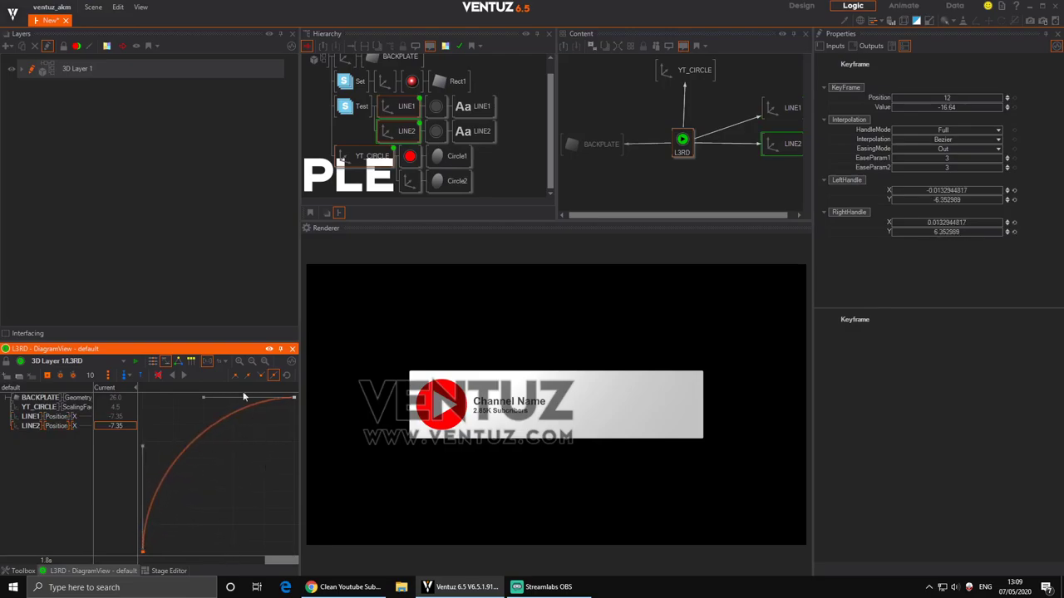
Return to the keyframe timeline, play the L3RD animation from 0 s and scrub through it up to 1.9 s.
left_click(152, 361)
scroll(235, 482, "down", 8)
left_click_drag(215, 472, 161, 448)
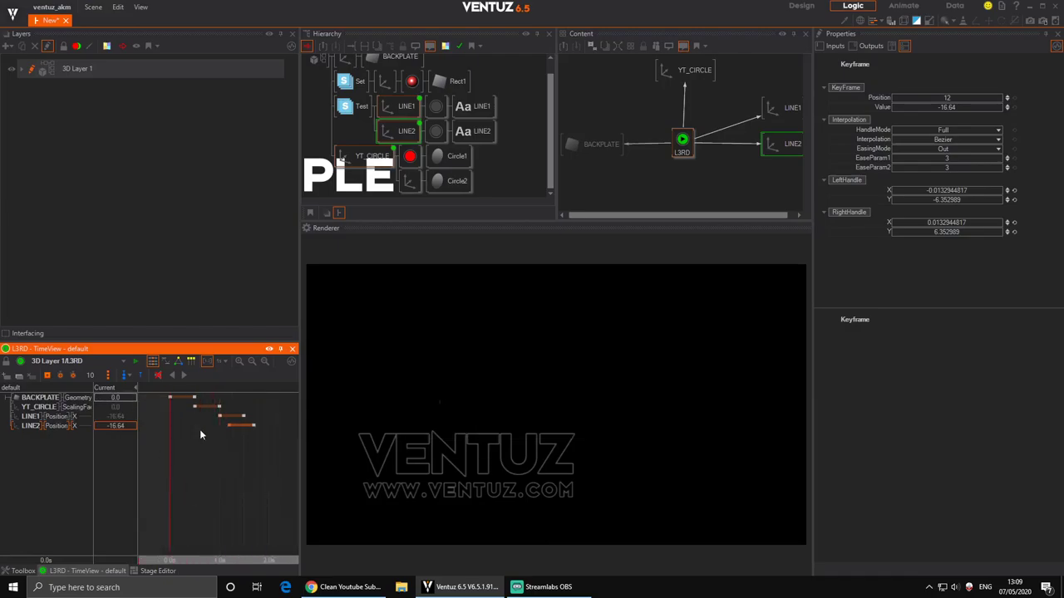
left_click(186, 378)
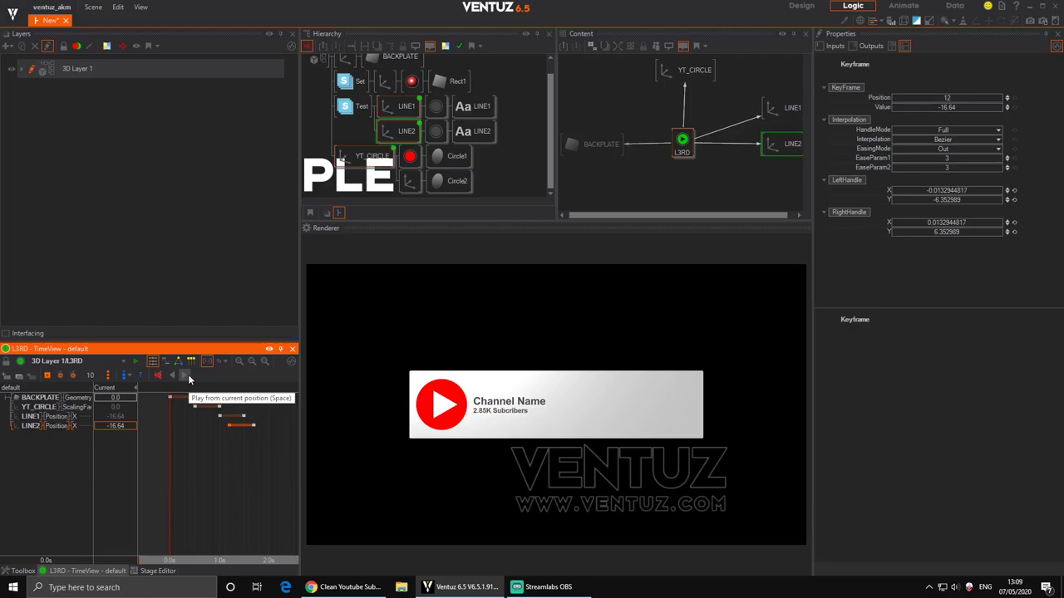
mouse_move(171, 478)
left_mouse_down()
mouse_move(248, 476)
mouse_move(171, 469)
mouse_move(190, 470)
left_mouse_up()
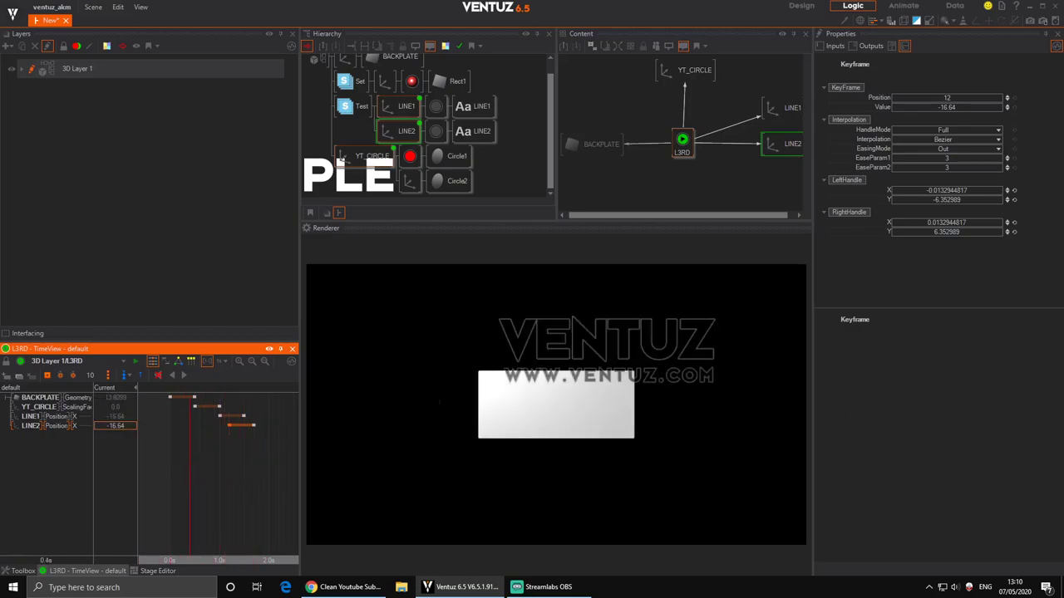
key("alt+Tab")
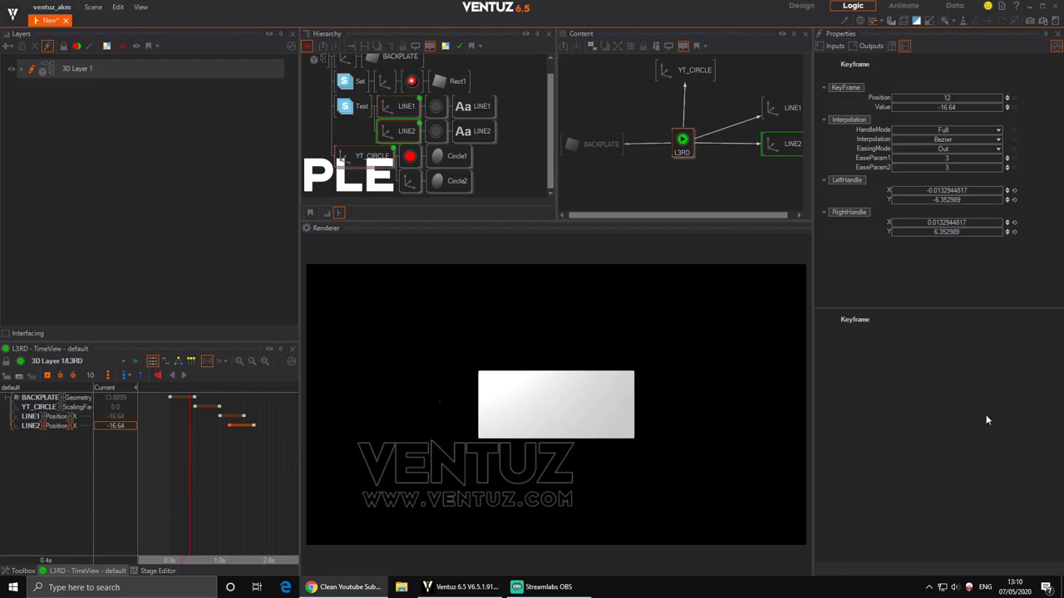
left_click_drag(175, 465, 264, 463)
Add a Group node ahead of the BACKPLATE branch and nest the Set, Test and YT_CIRCLE branches inside it.
middle_click_drag(323, 104, 355, 117)
double_click(344, 112)
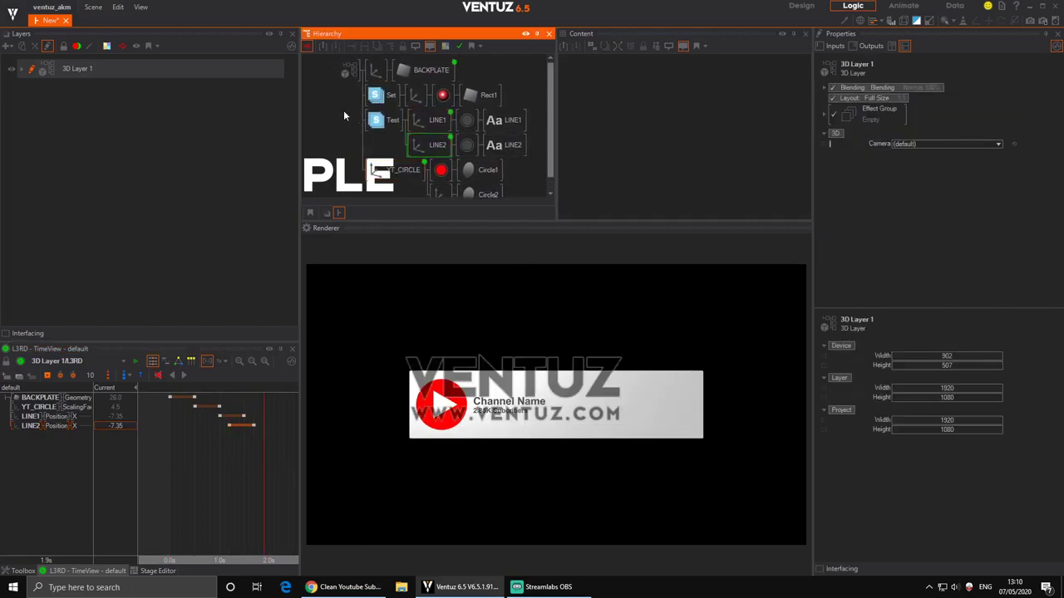
type("groun")
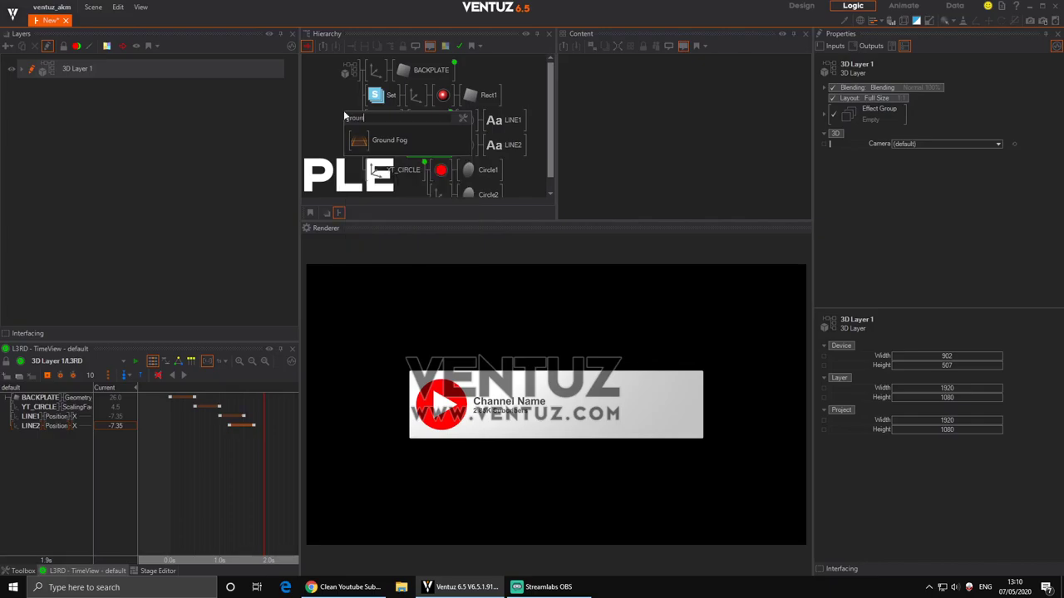
key("BackSpace")
left_click_drag(360, 163, 371, 72)
left_click(388, 96)
left_click(385, 120, "ctrl")
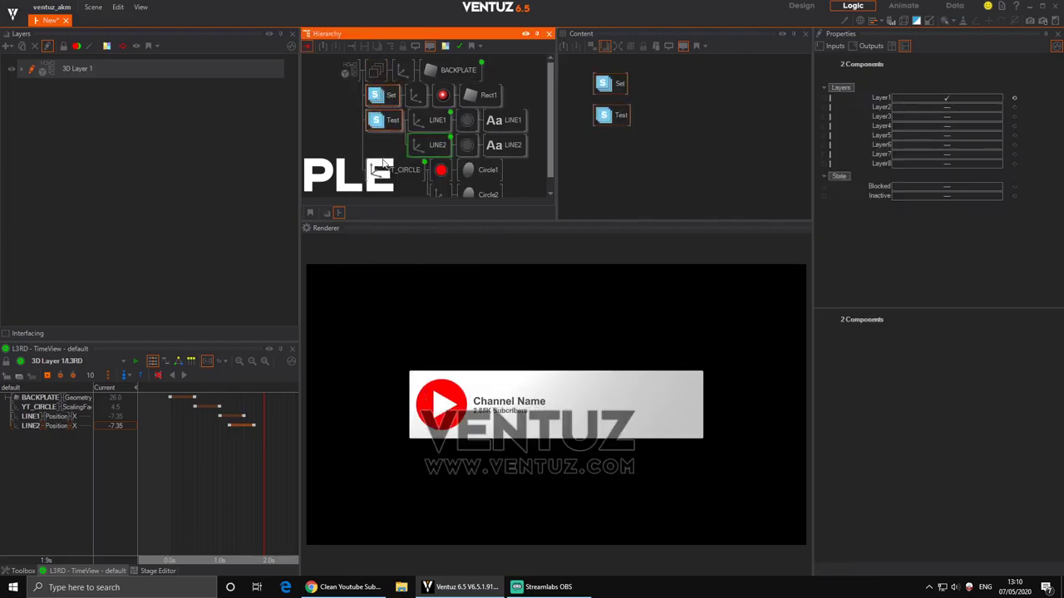
left_click(387, 168, "ctrl")
left_click_drag(389, 162, 401, 72)
Rename the new Group L3RD and collapse it in the hierarchy.
left_click(370, 79)
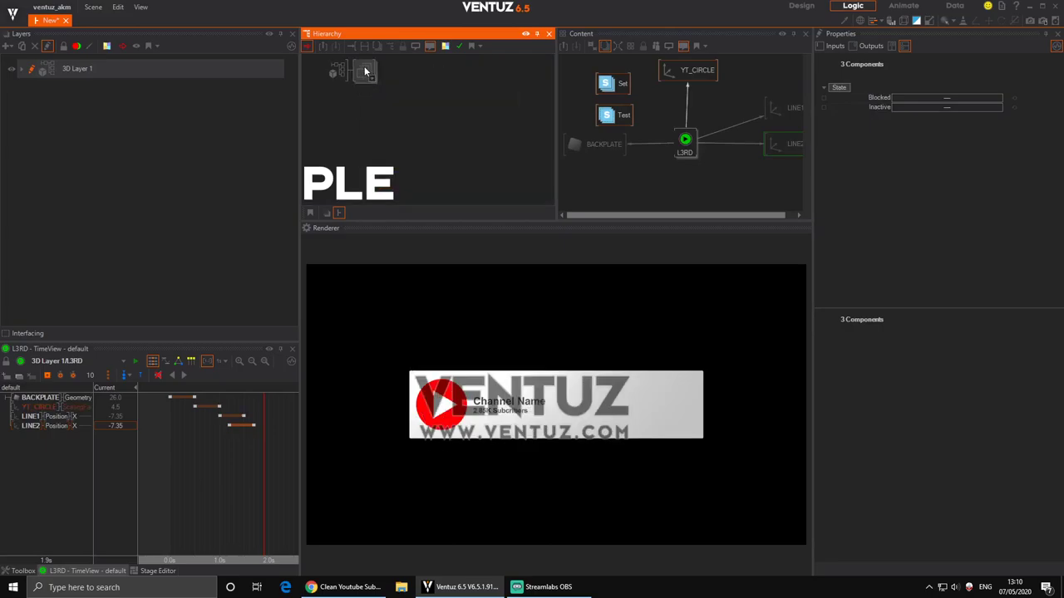
left_click(370, 78)
left_click(361, 74)
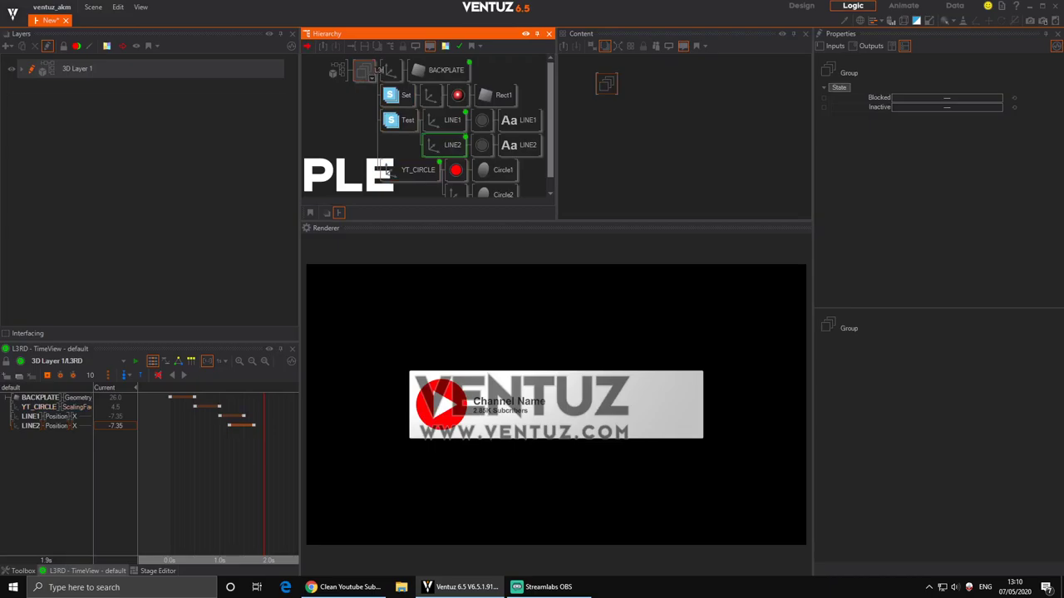
left_click(362, 74)
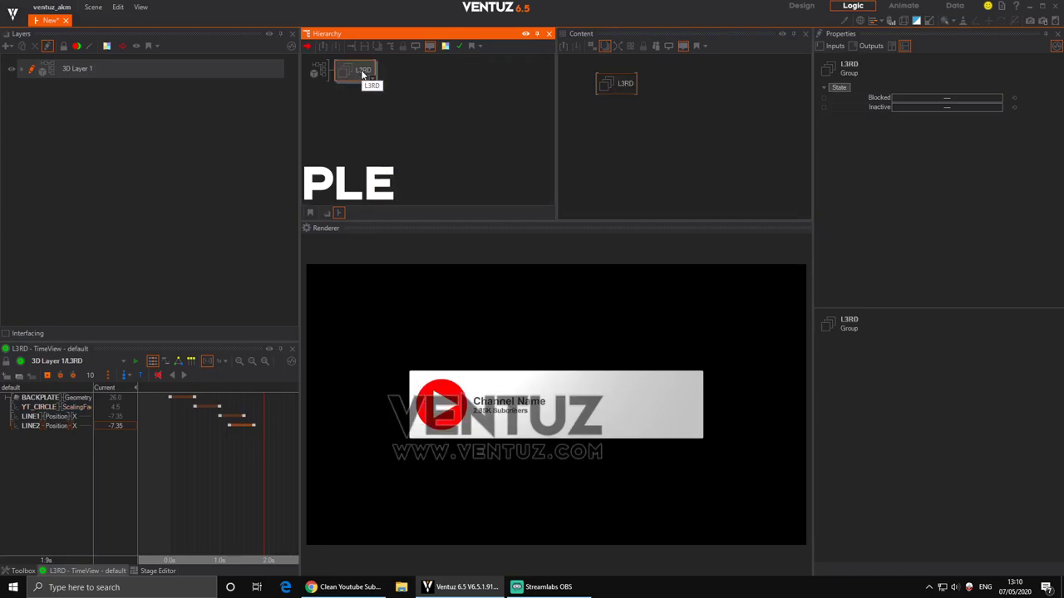
left_click(367, 120)
double_click(374, 141)
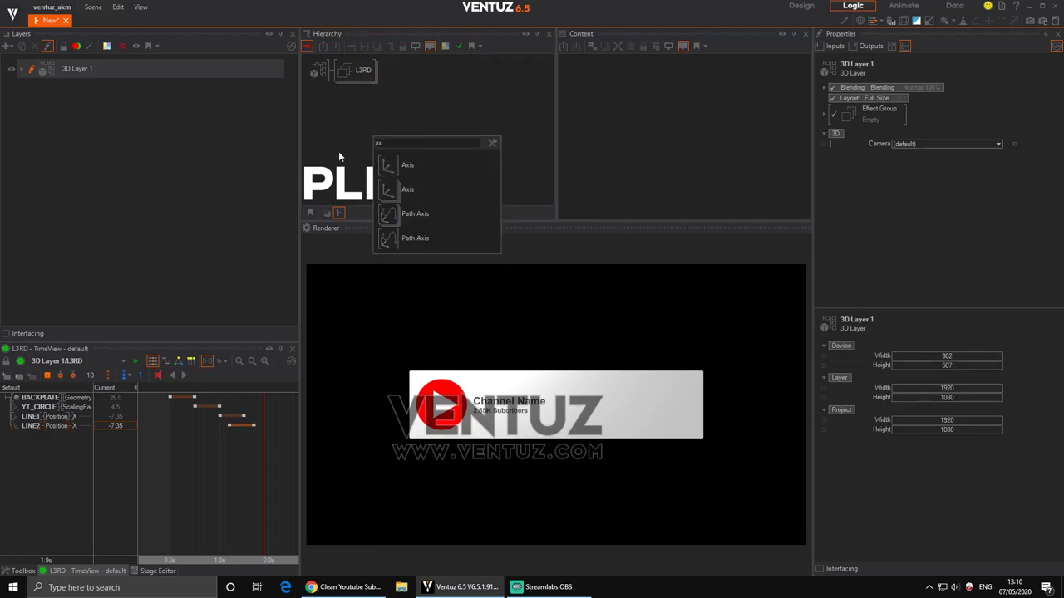
double_click(338, 151)
type("grou")
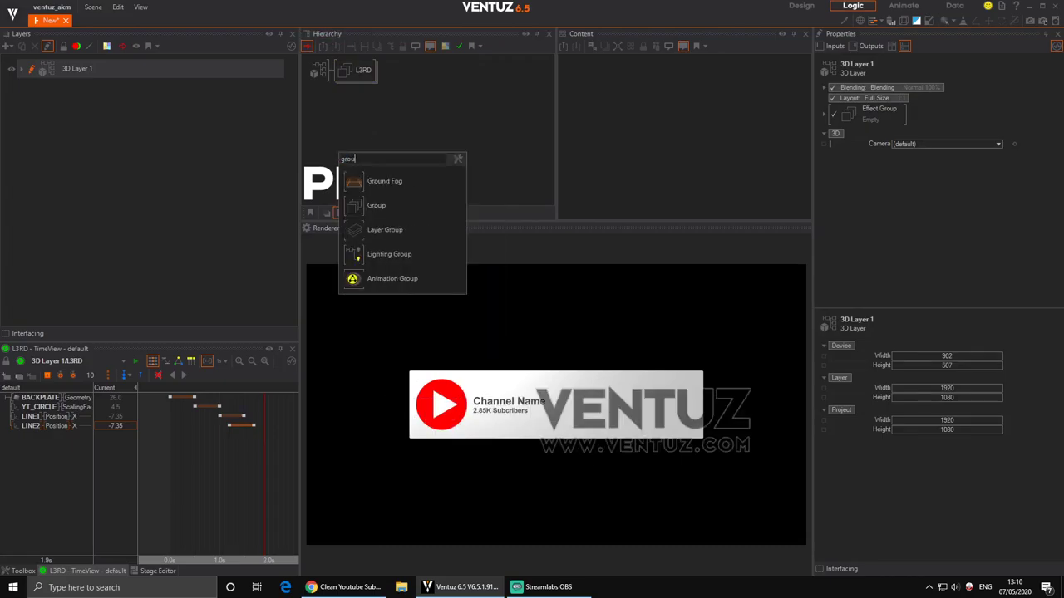
left_click(360, 99)
double_click(355, 126)
left_click(368, 77)
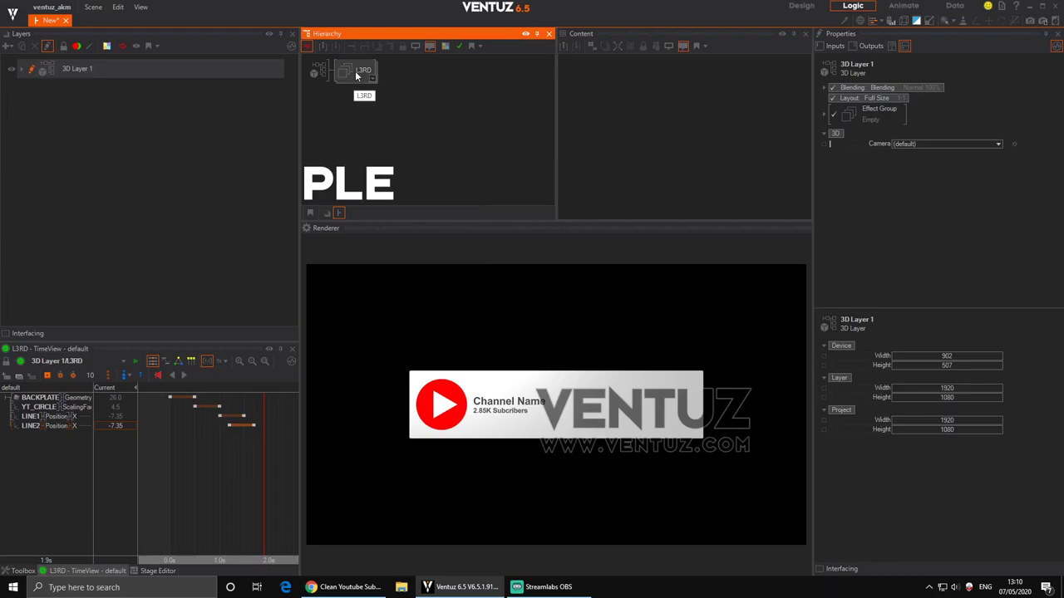
Block the L3RD group to hide the whole lower third and unblock it again.
left_click(356, 75)
key("Delete")
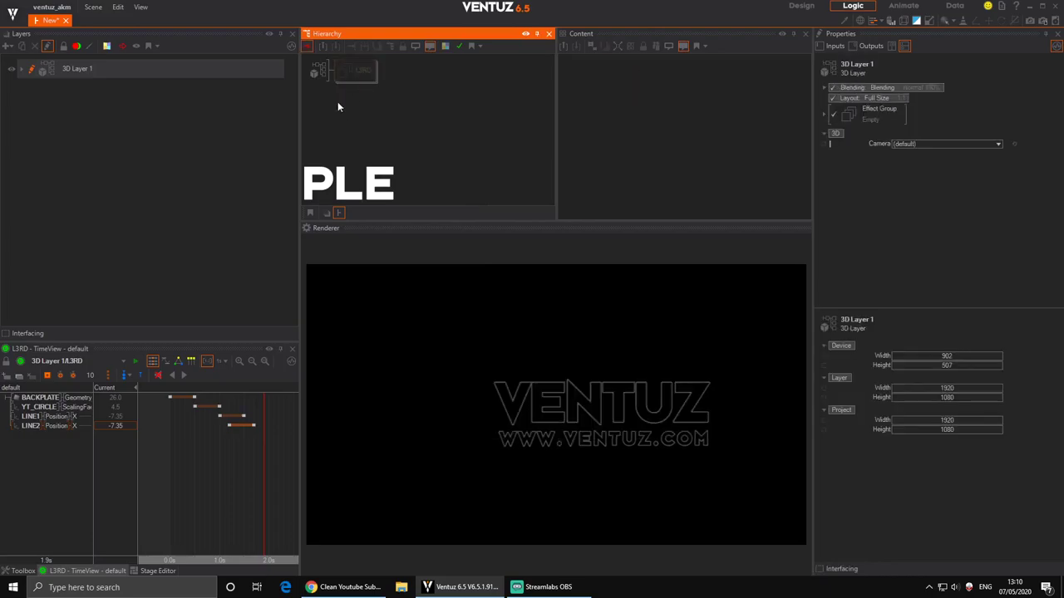
left_click(352, 73)
key("b")
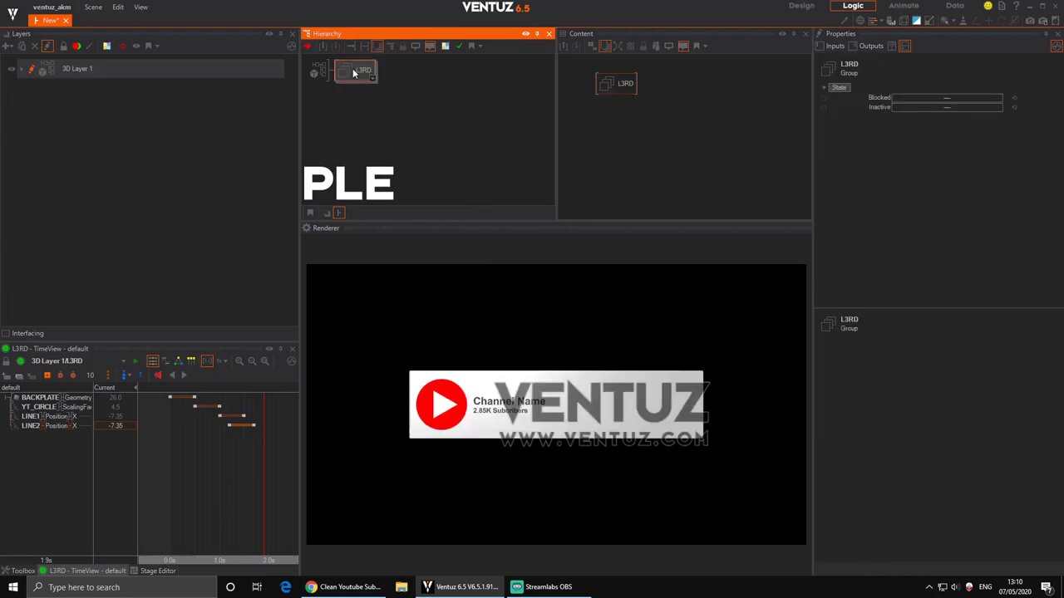
Block the L3RD group, add a second Group node under the 3D layer root and name it SUBCRIBE.
key("ctrl+b")
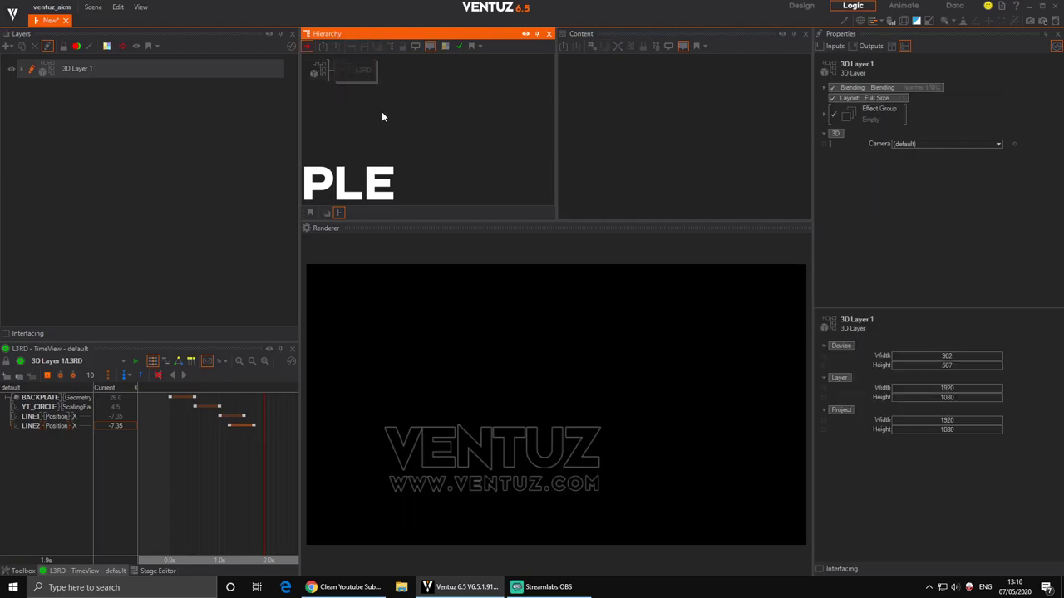
right_click(363, 113)
left_click(391, 168)
left_click(351, 97)
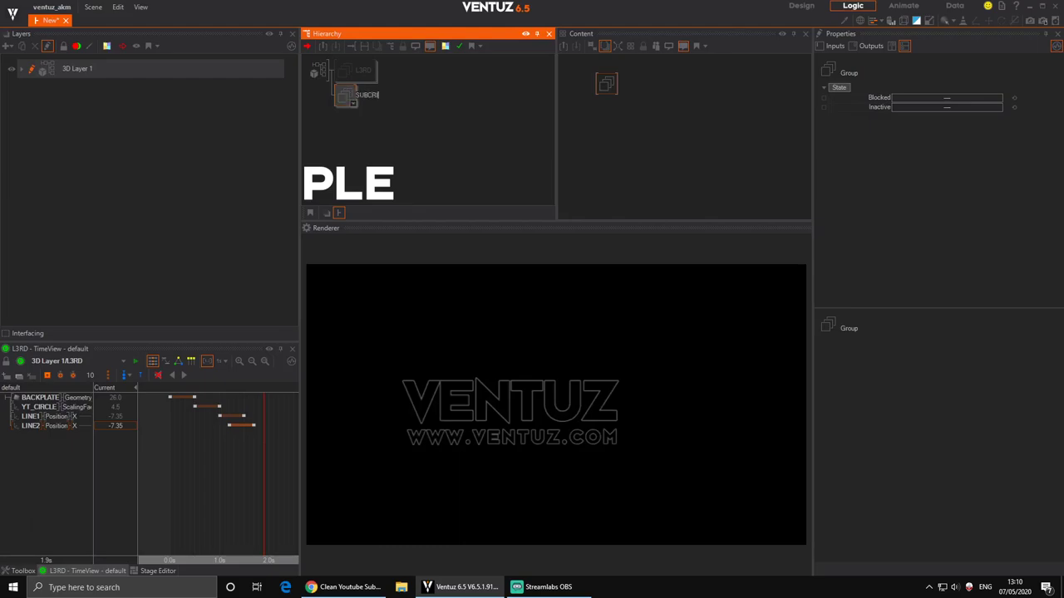
key("Return")
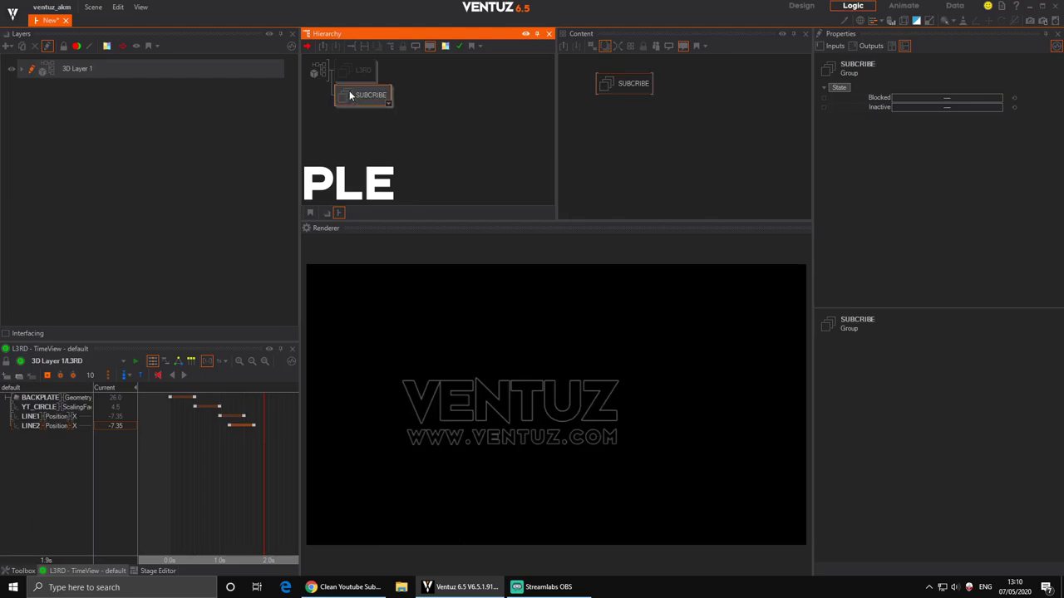
Add an Axis node inside the SUBCRIBE group and attach a Rounded Rectangle to it.
key("Tab")
type("ax")
left_click_drag(377, 123, 386, 96)
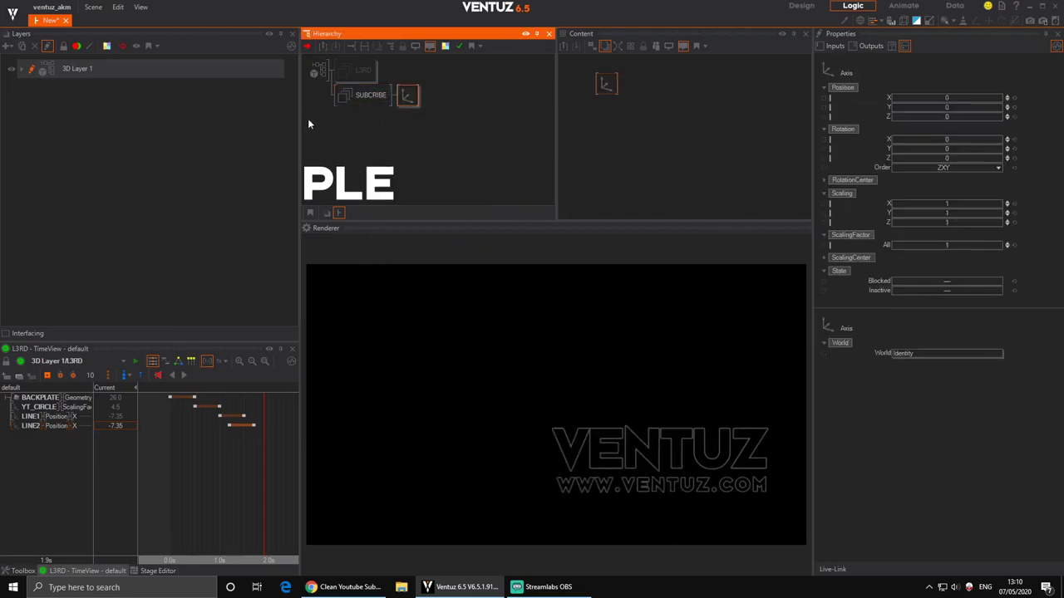
double_click(438, 138)
type("round")
left_click_drag(451, 163, 444, 113)
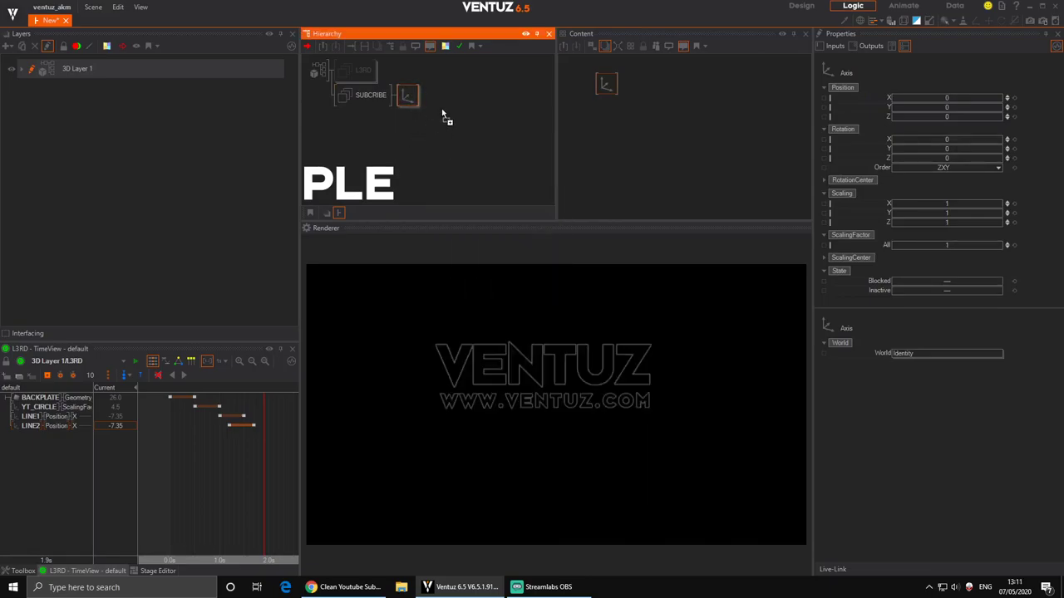
left_click(445, 117)
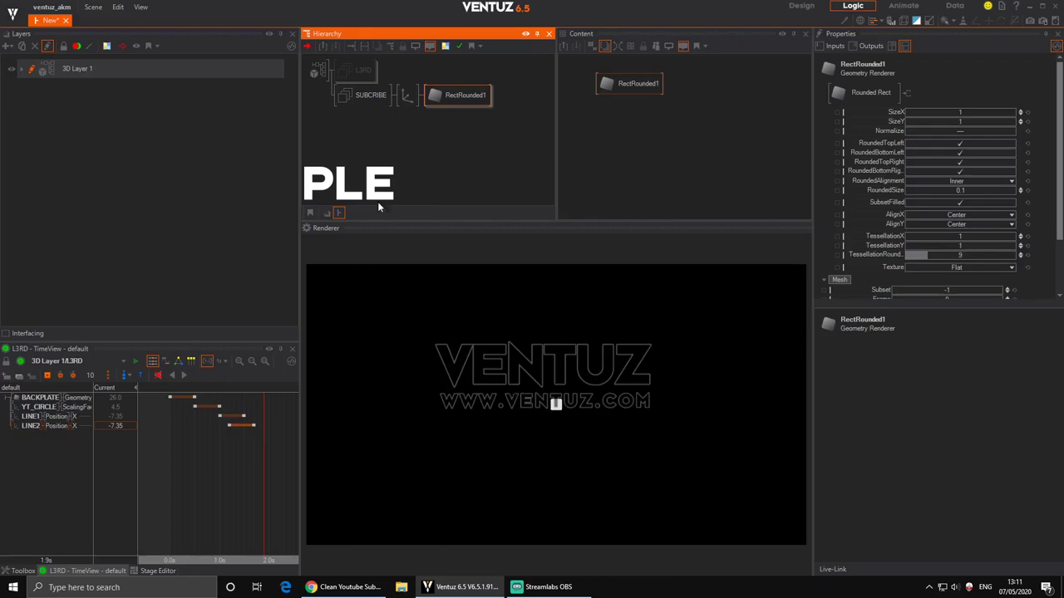
Unblock the L3RD group and collapse both the L3RD and SUBCRIBE groups in the hierarchy.
left_click(363, 95)
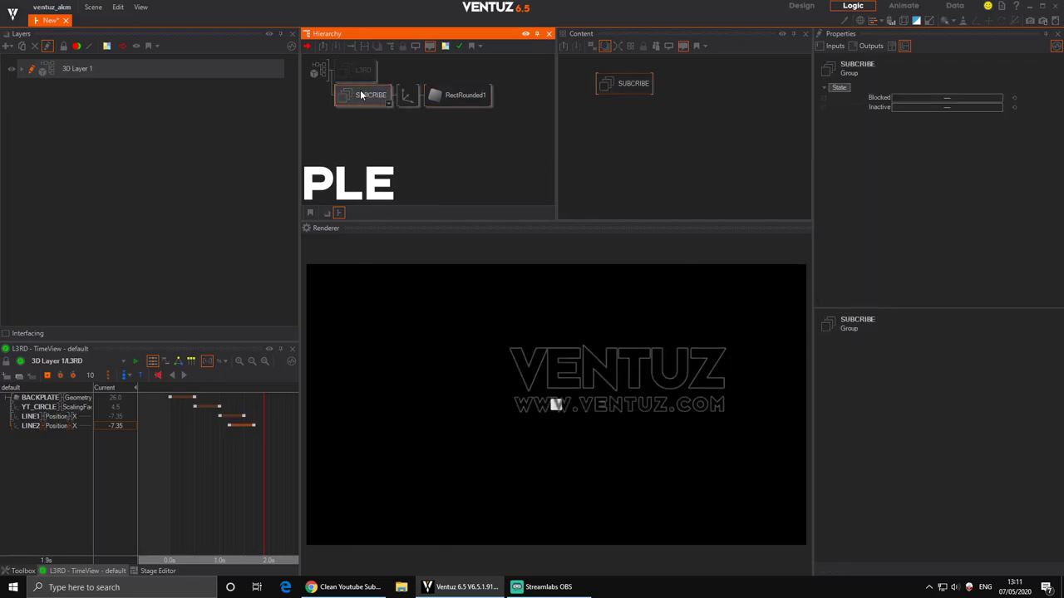
left_click(362, 75)
key("b")
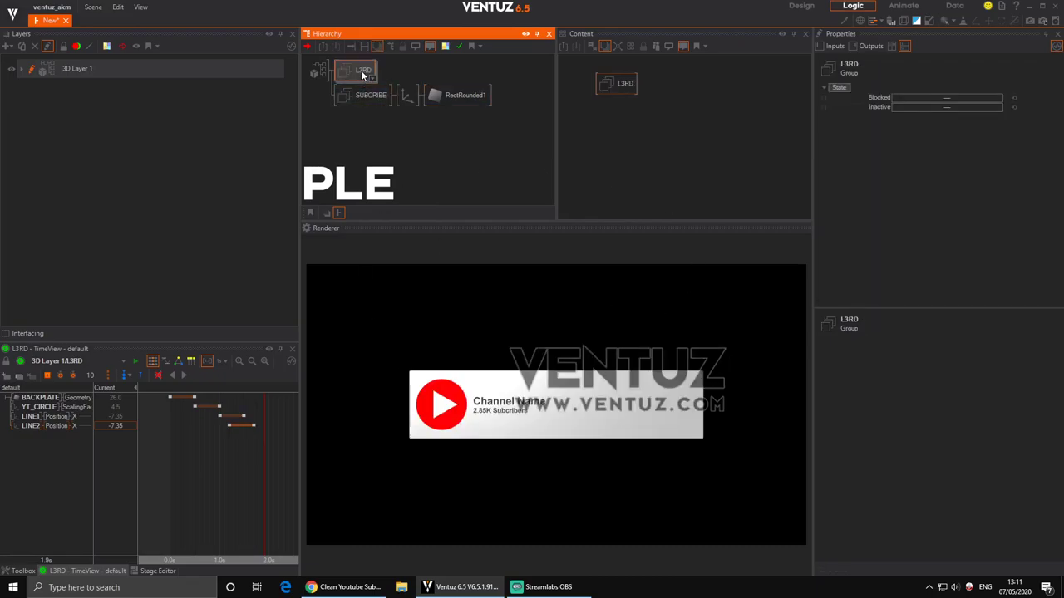
left_click(371, 78)
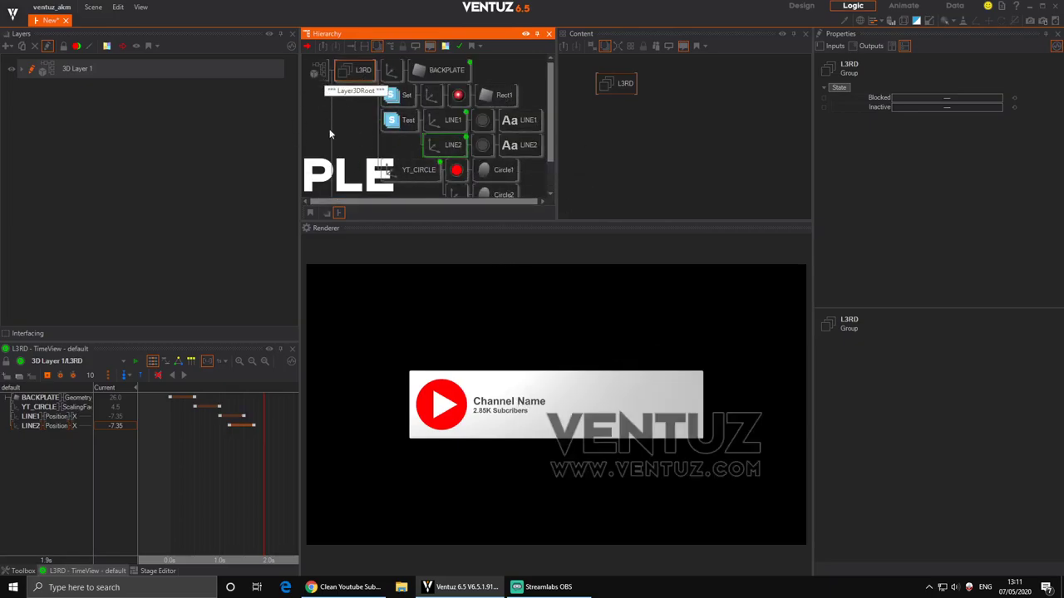
left_click(325, 78)
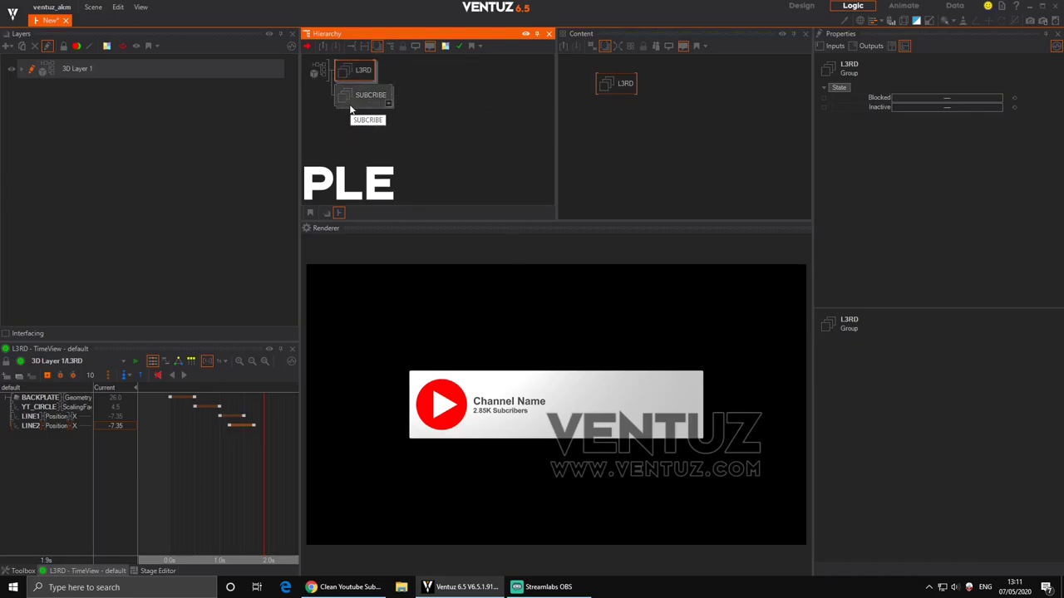
left_click(358, 100)
left_click(354, 70)
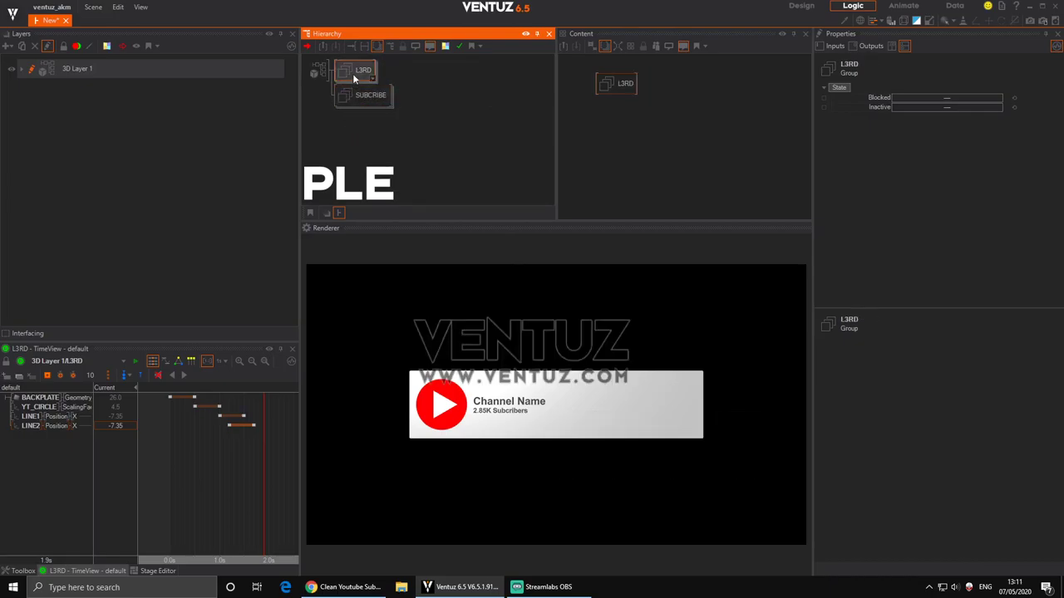
left_click(363, 96)
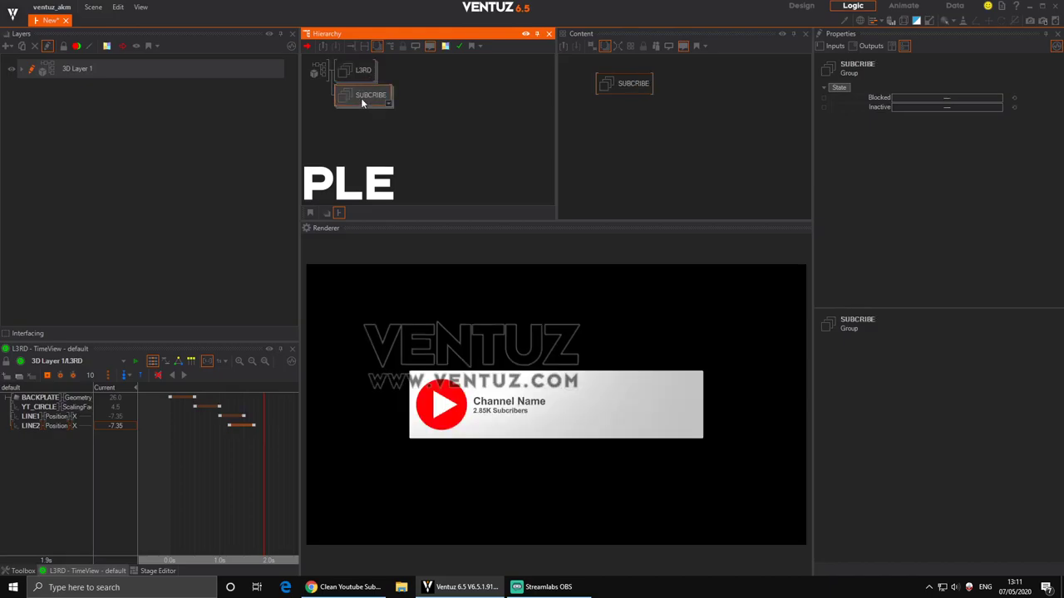
Expand the L3RD group, isolate YT_CIRCLE in the renderer with Set Render Point, and restore the full scene.
double_click(366, 71)
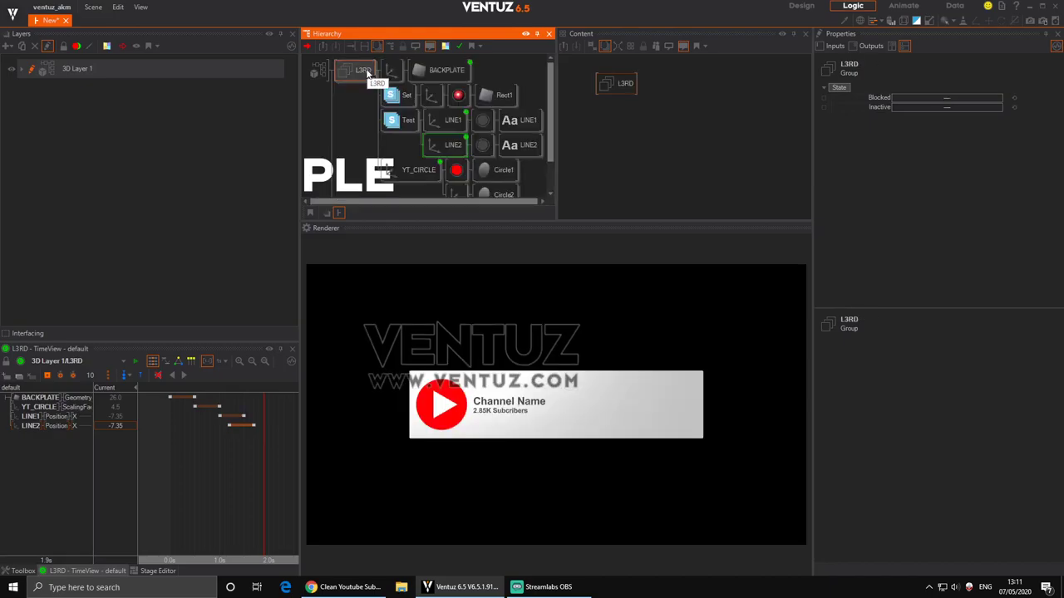
left_click(421, 170)
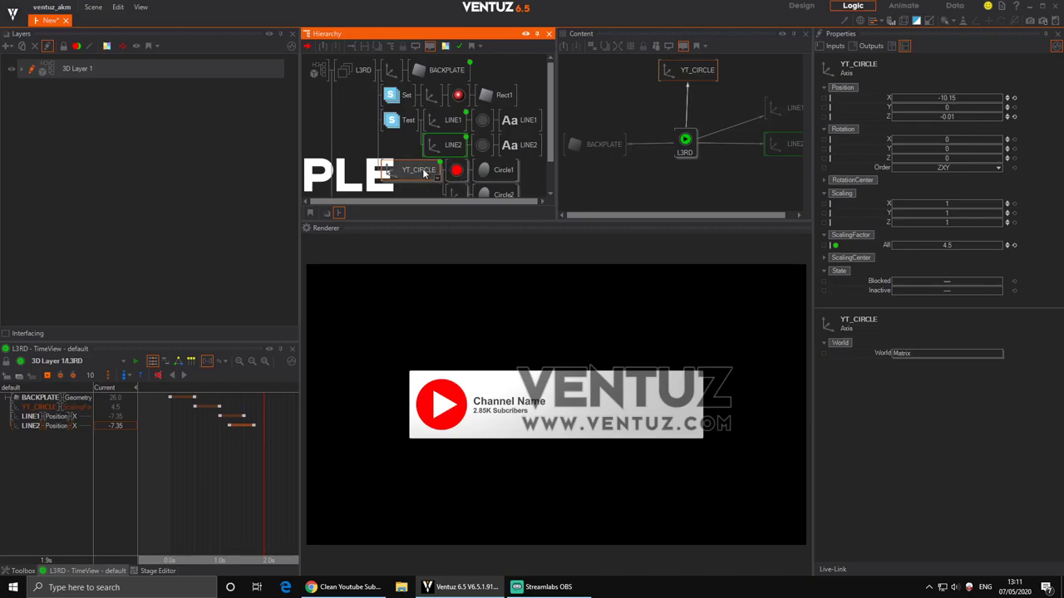
right_click(424, 172)
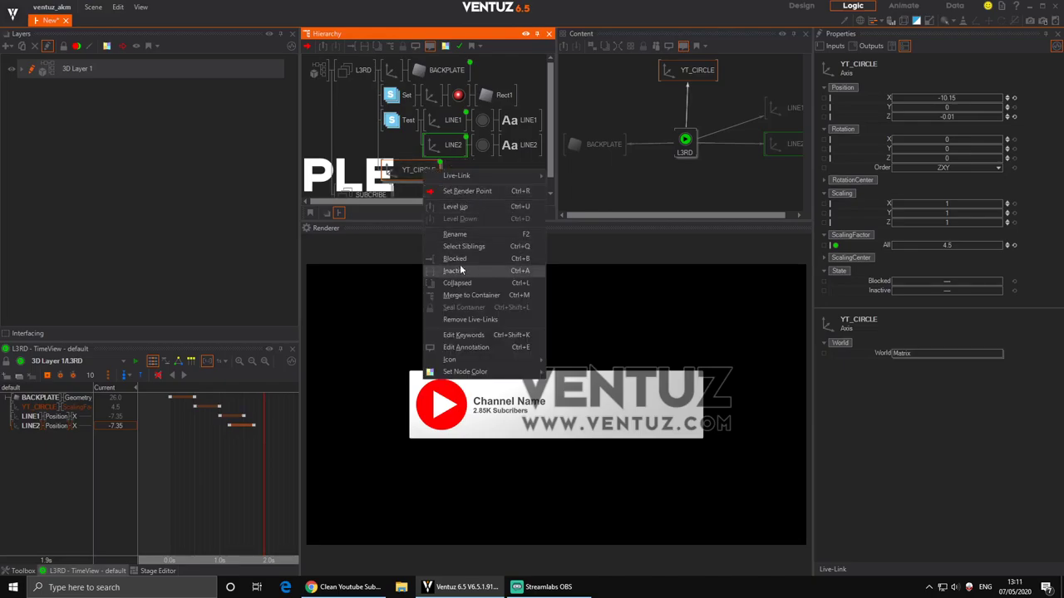
left_click(457, 191)
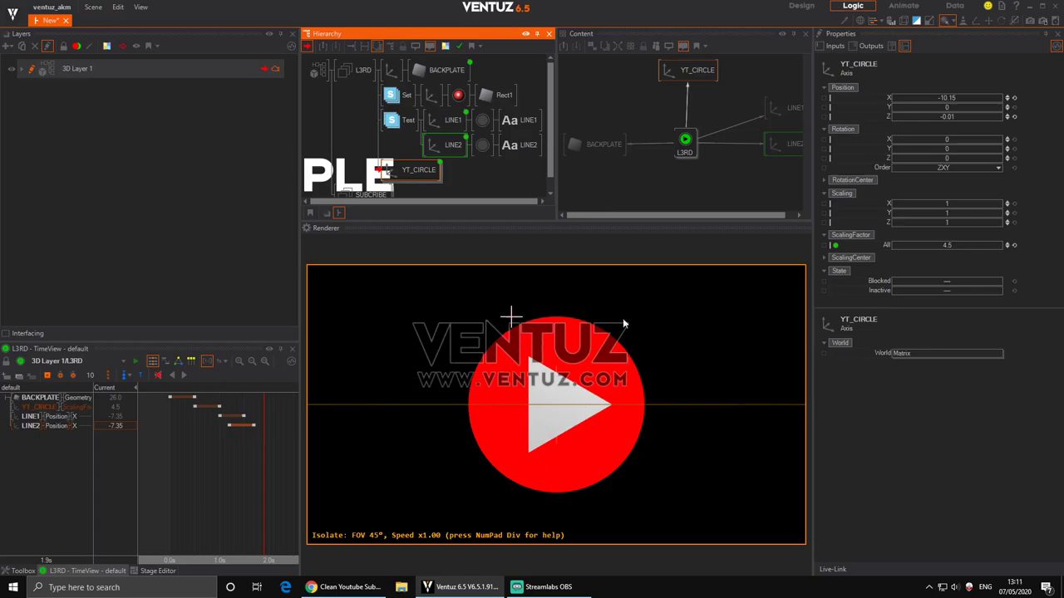
right_click(410, 172)
left_click(455, 197)
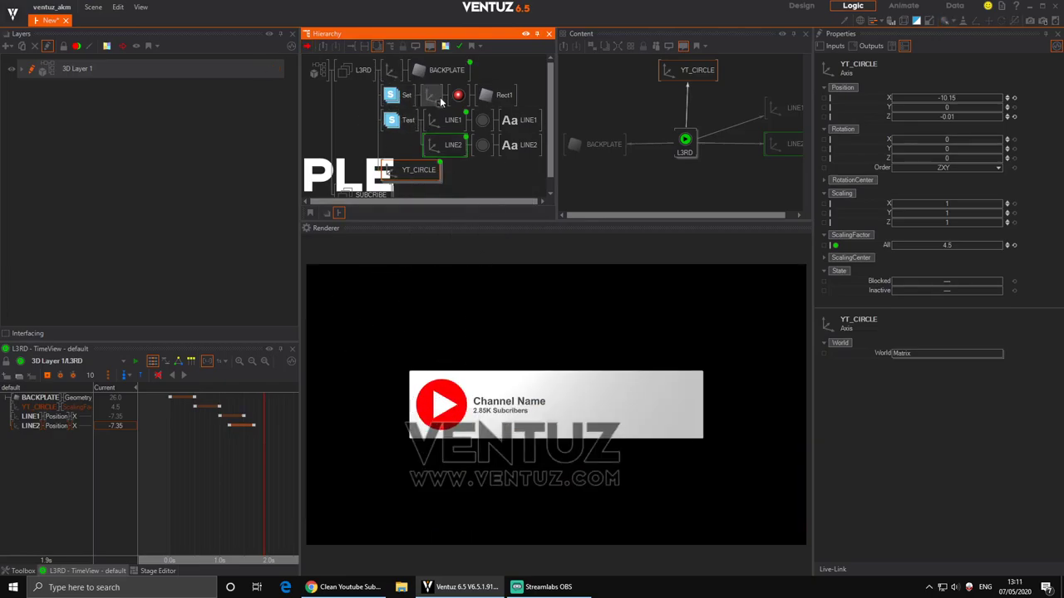
Expand YT_CIRCLE, isolate the play triangle's Axis with Set Render Point, and release the render point again.
left_click(413, 169)
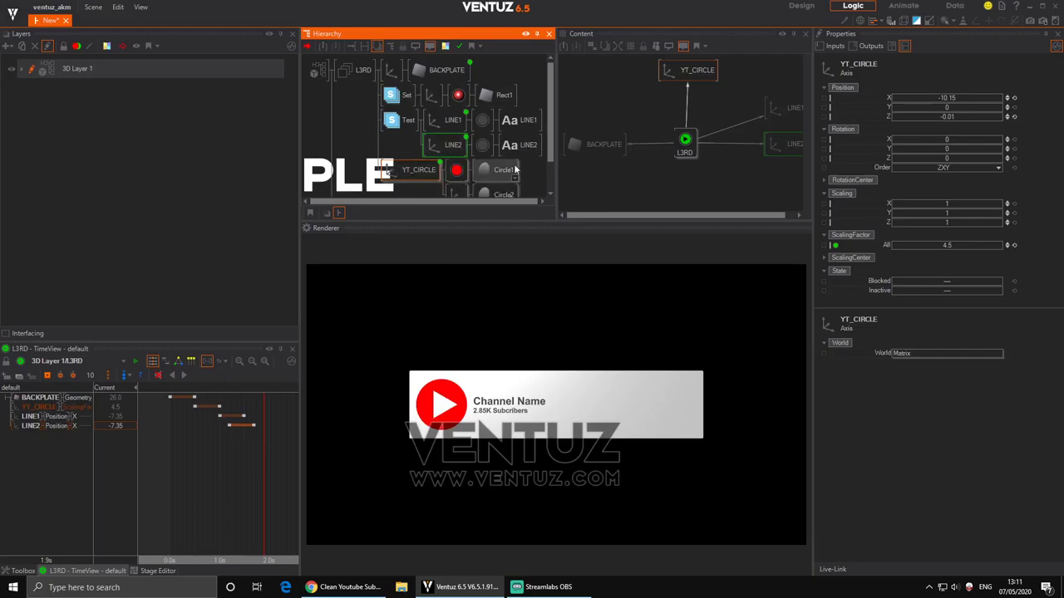
scroll(552, 150, "down", 1)
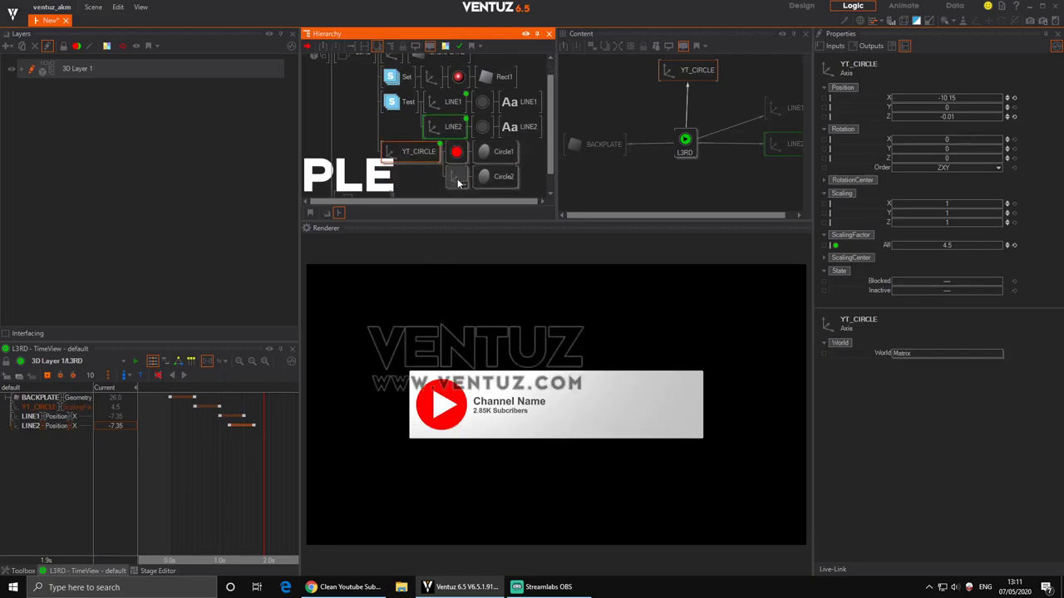
right_click(457, 179)
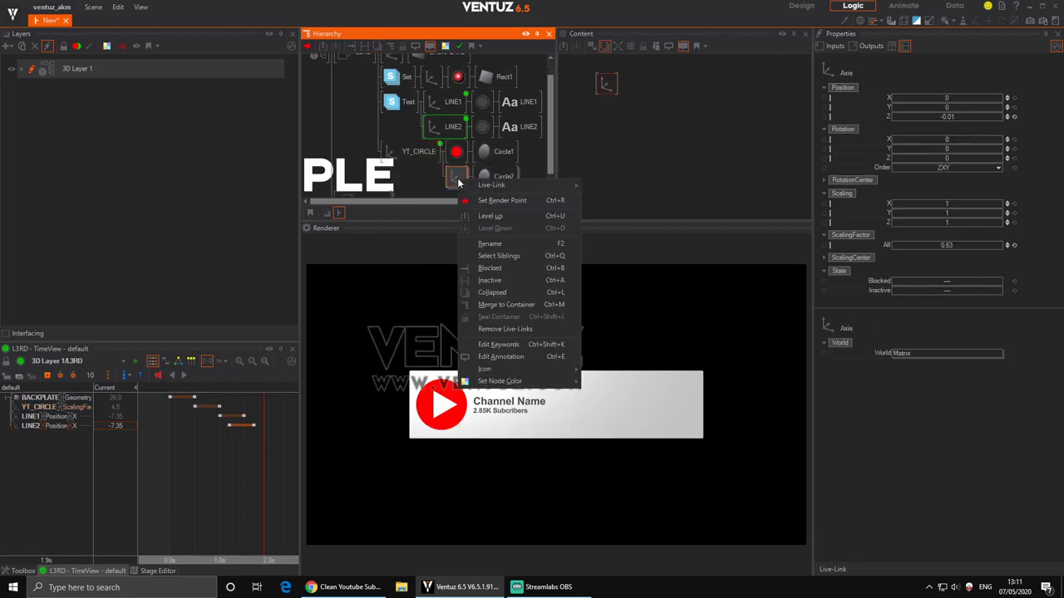
left_click(500, 201)
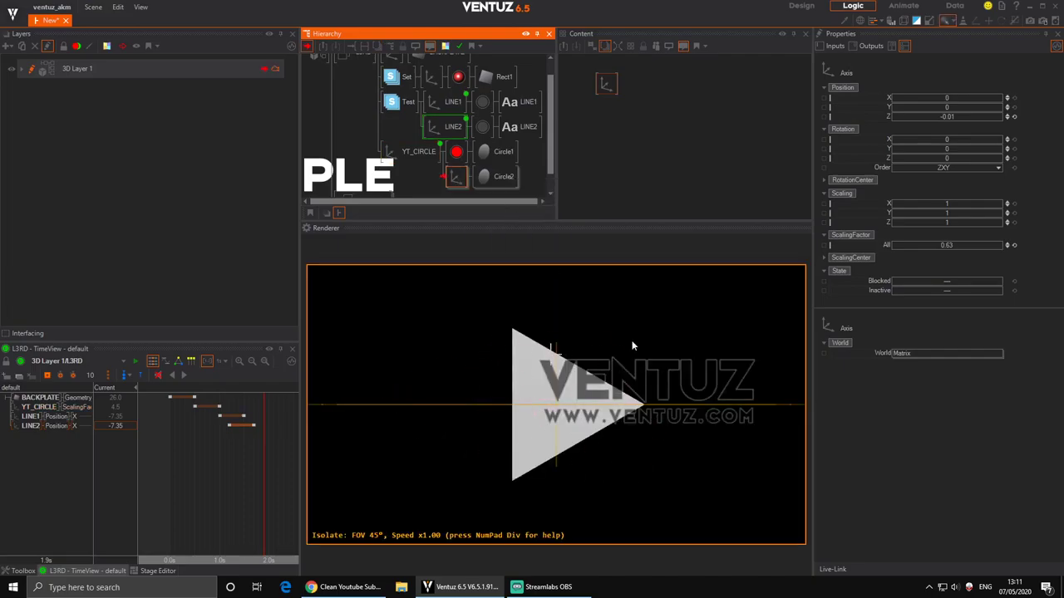
right_click_drag(455, 177, 452, 180)
left_click(459, 177)
double_click(458, 177)
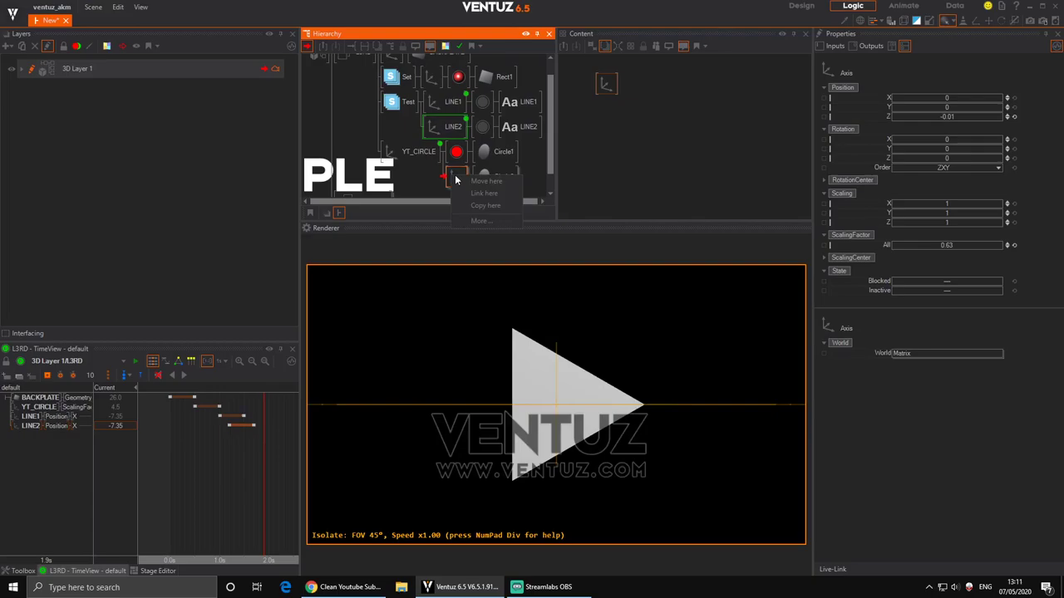
left_click(440, 174)
right_click(462, 175)
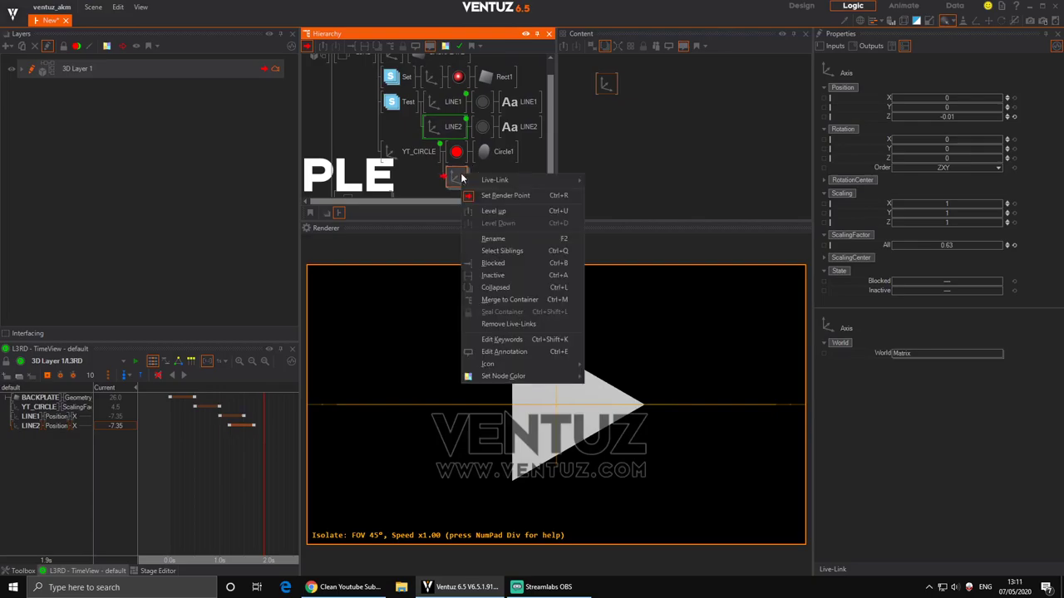
left_click(499, 195)
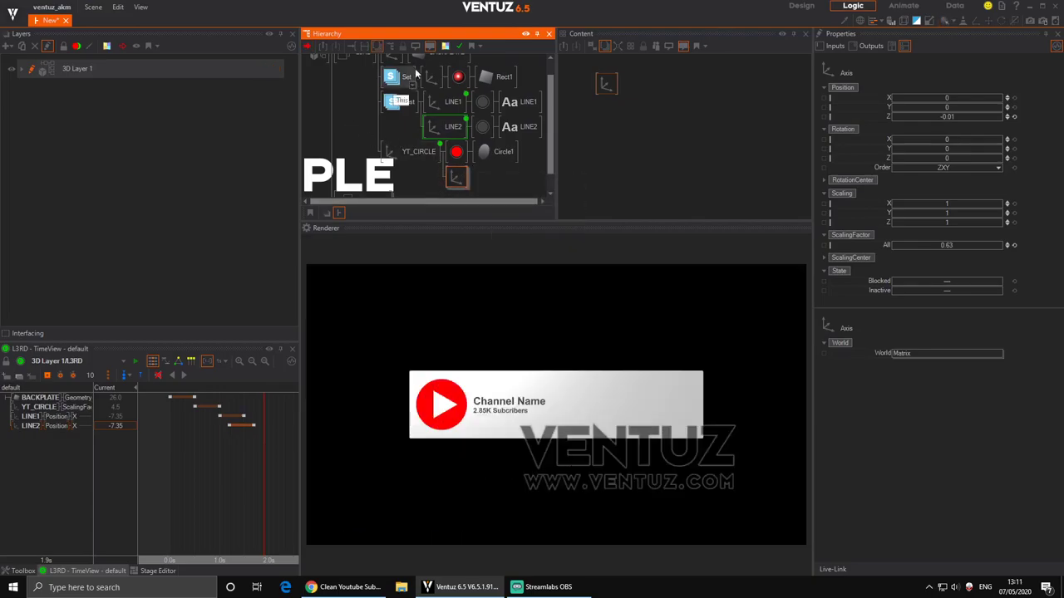
Collapse and block the L3RD group, and expand the SUBCRIBE group down to its rounded rectangle.
left_click_drag(551, 117, 553, 84)
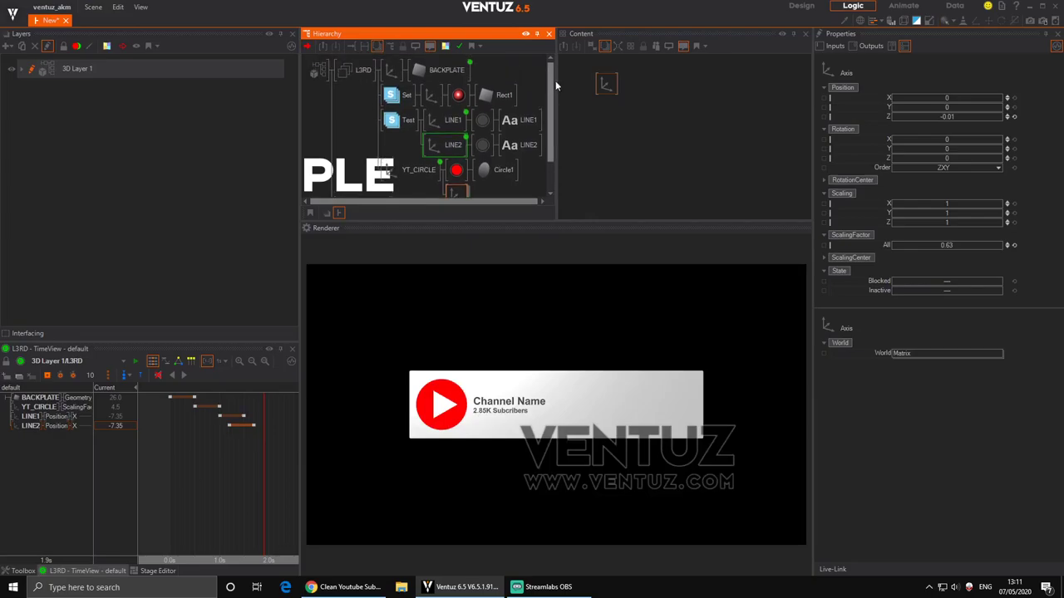
double_click(358, 78)
left_click(360, 75)
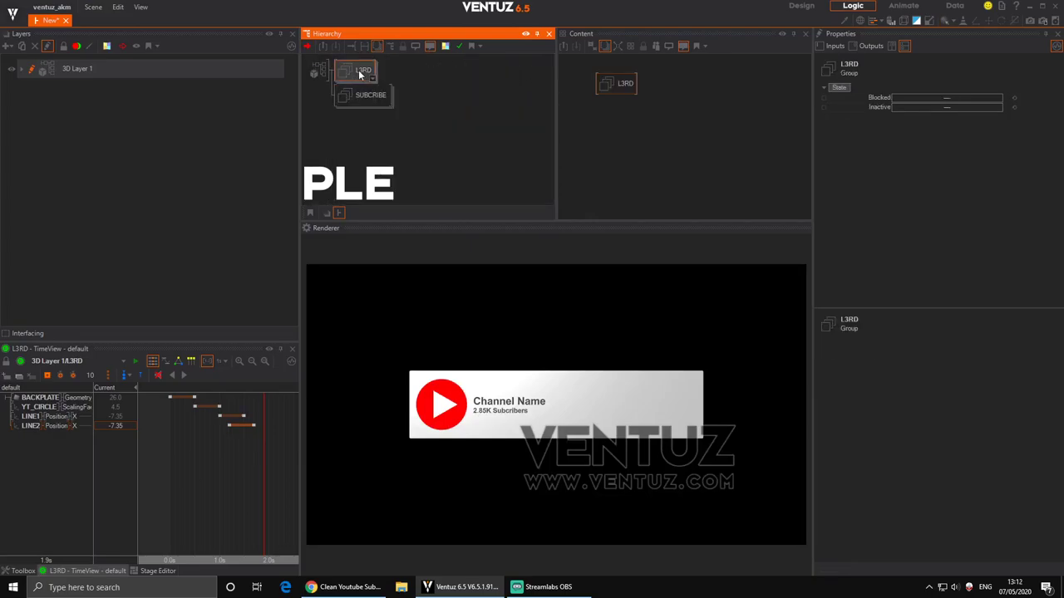
left_click(362, 96)
left_click(409, 97)
left_click(445, 156)
left_click(413, 98)
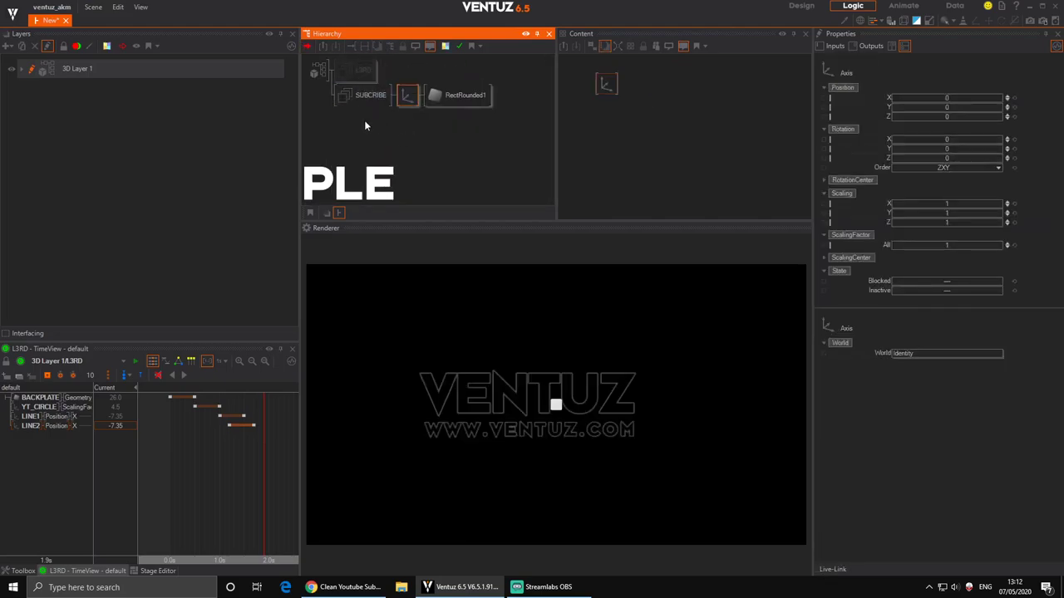
left_click(394, 84)
left_click(373, 93)
left_click(407, 94)
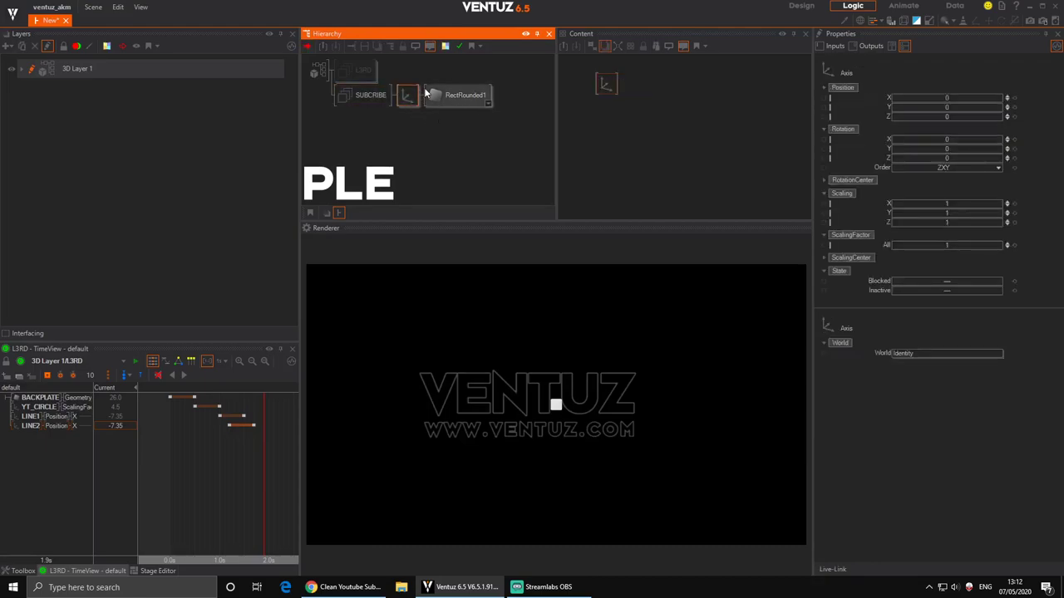
Size the rounded rectangle in the SUBCRIBE group to 16.3 by 3.15 with a rounded size of 0.383.
left_click(441, 95)
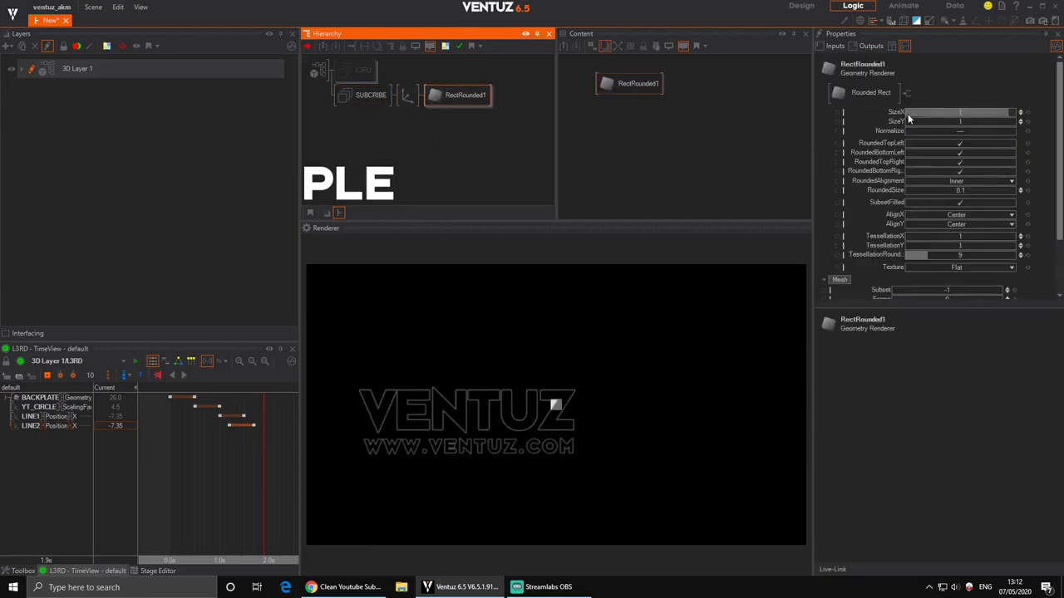
left_click_drag(954, 112, 981, 112)
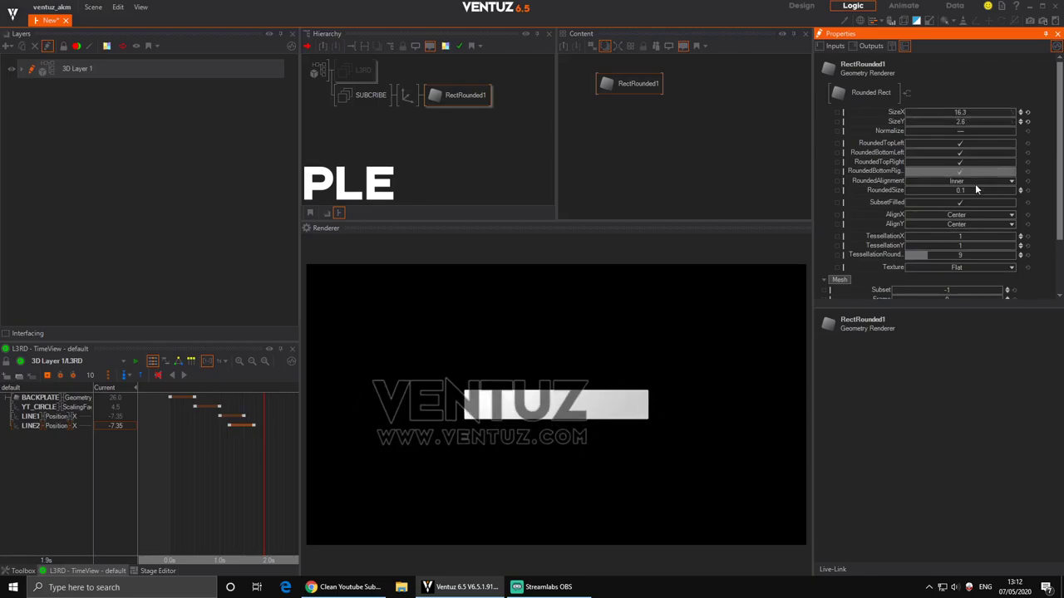
left_click_drag(1008, 190, 1013, 193)
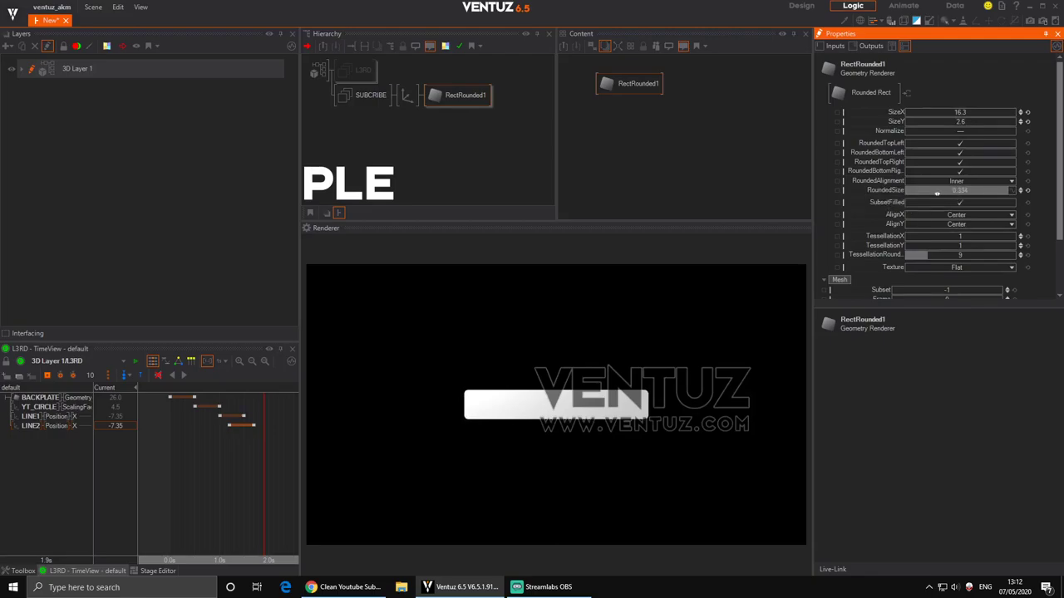
left_click_drag(937, 193, 939, 193)
left_click_drag(952, 122, 949, 121)
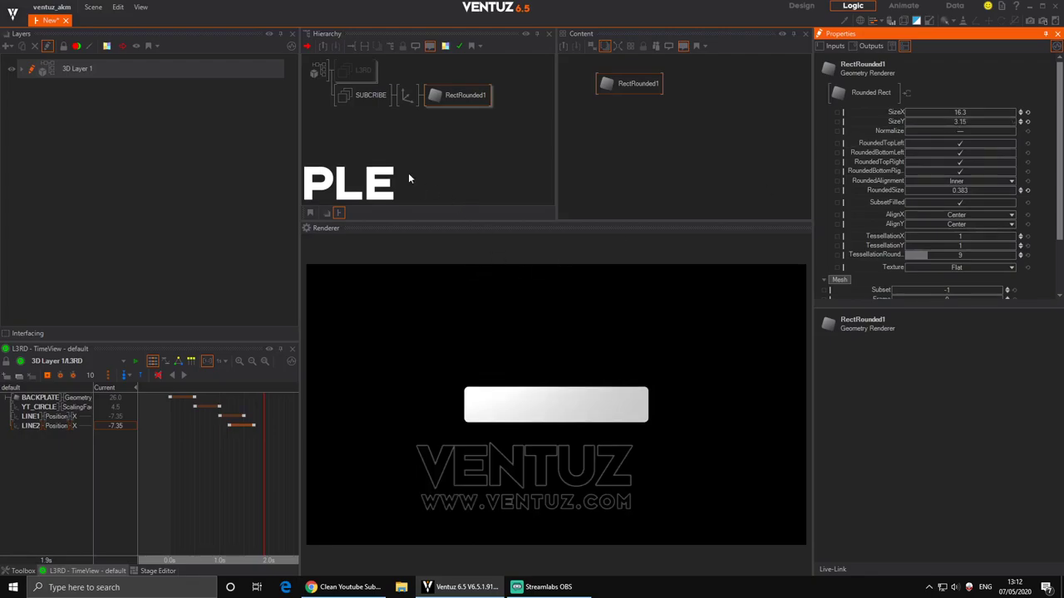
left_click(422, 138)
key("Tab")
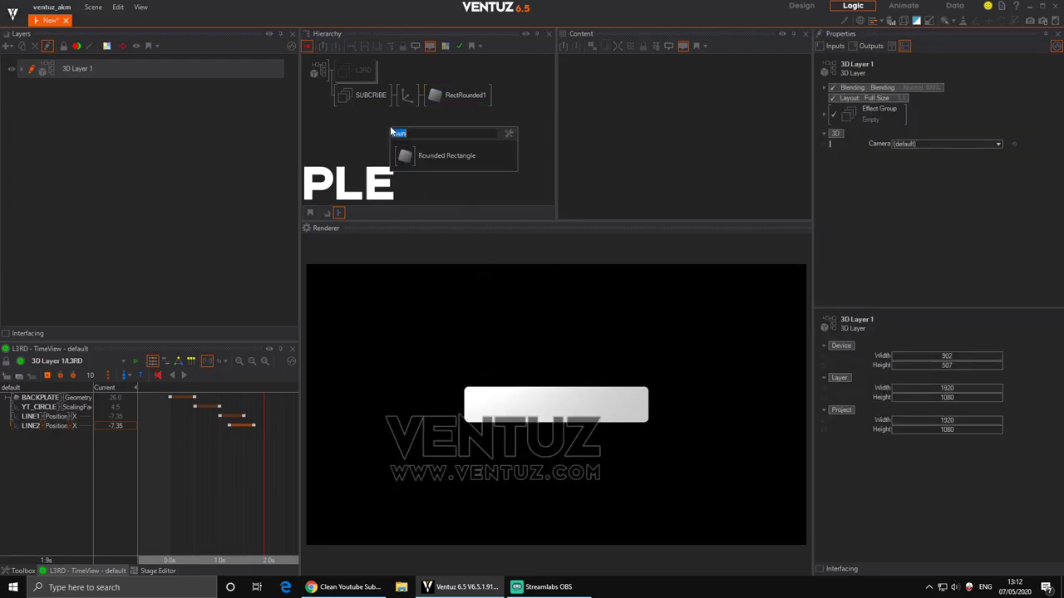
type("ax")
left_click_drag(406, 152, 410, 92)
left_click(411, 95)
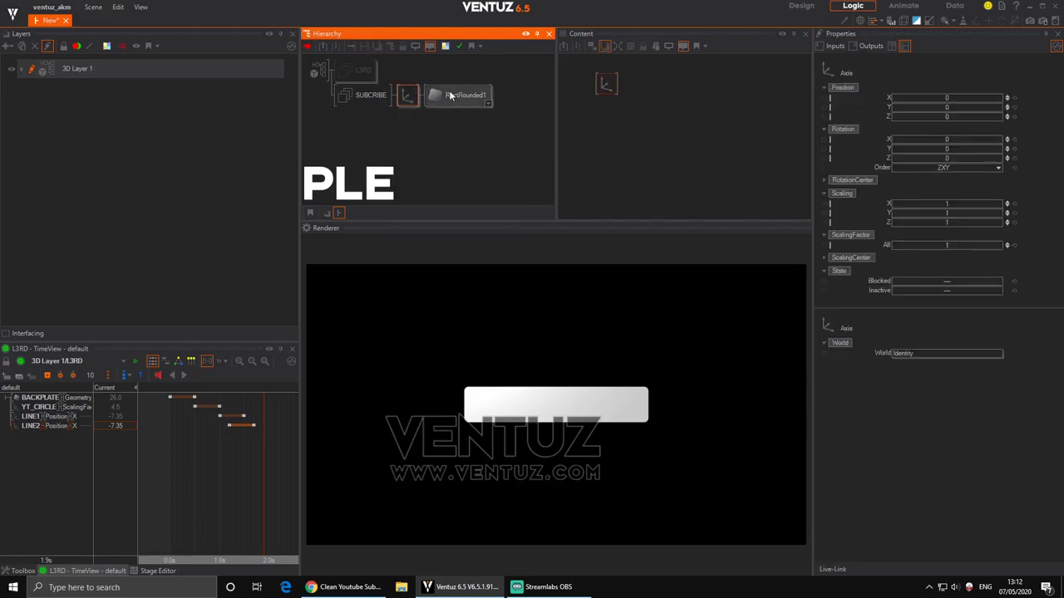
Rename the rounded rectangle in the SUBCRIBE group to GREY.
left_click(446, 99)
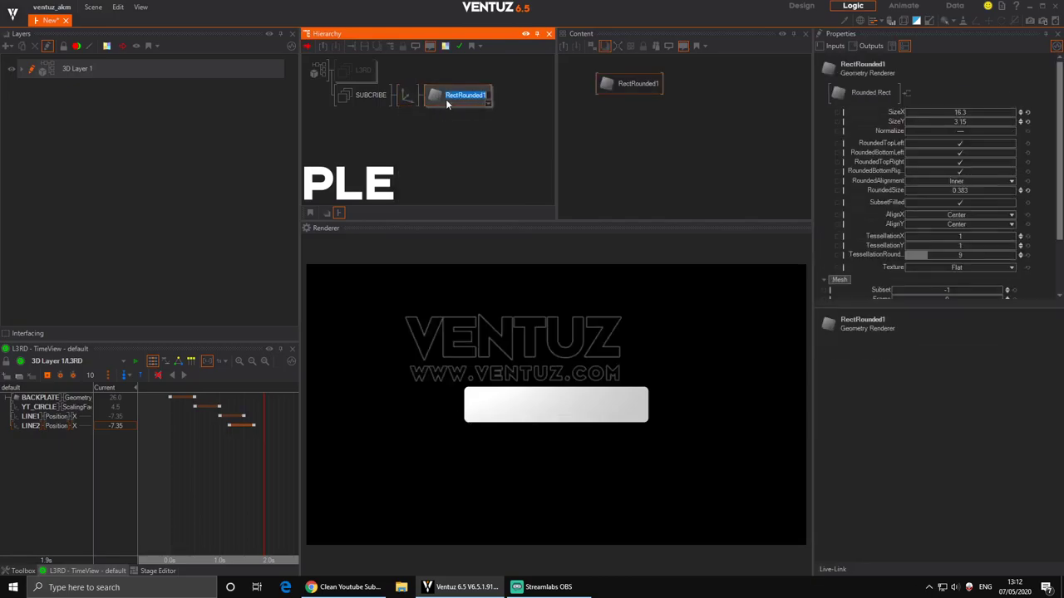
type("GRE")
key("Return")
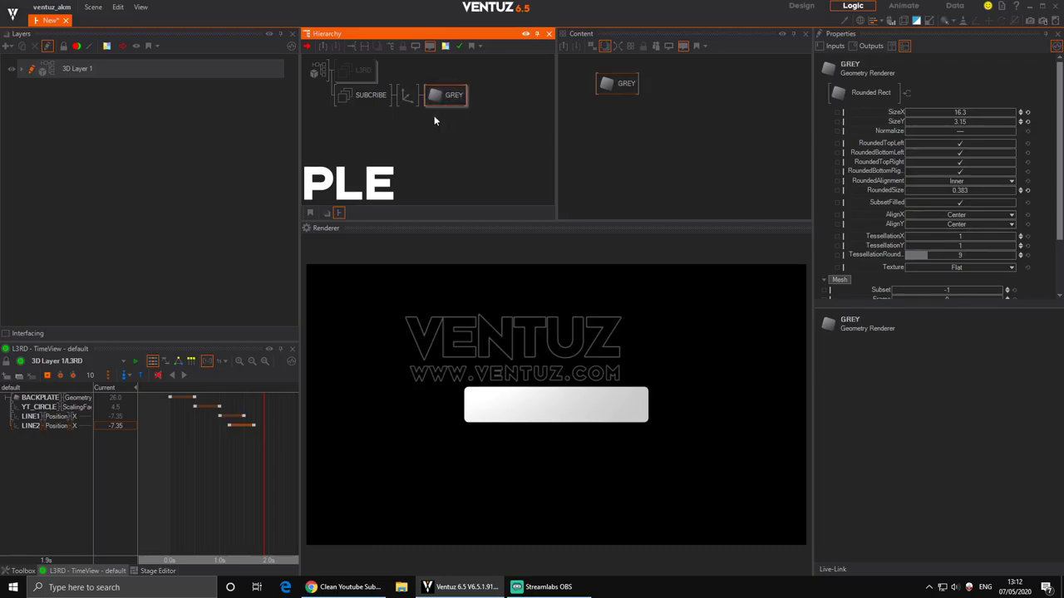
Duplicate the Axis with its GREY rectangle inside the SUBCRIBE group and name the copied rectangle RED.
left_click(405, 98)
left_click_drag(404, 103, 406, 120, "ctrl")
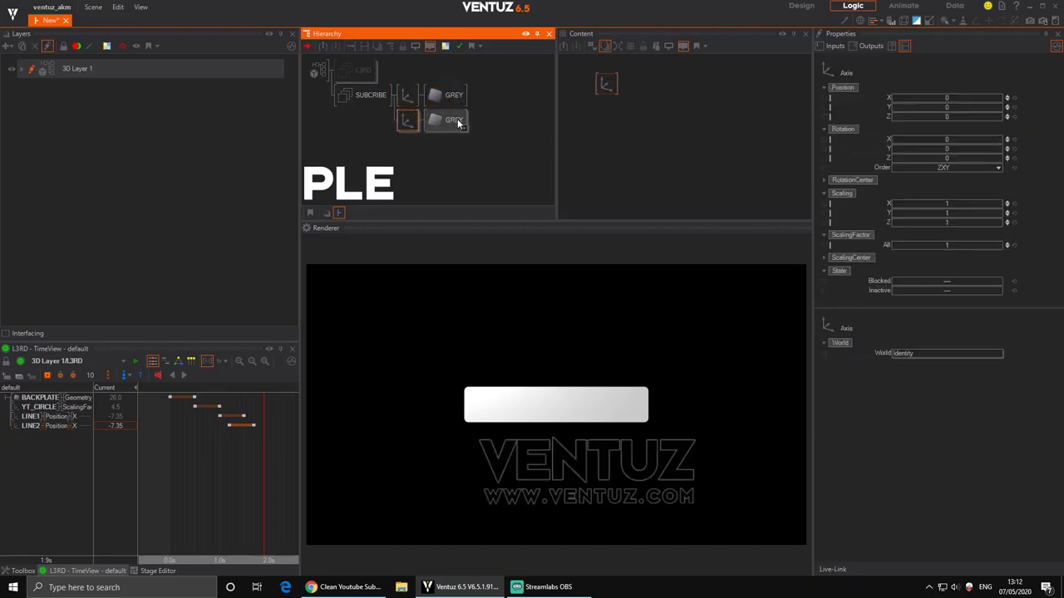
key("Return")
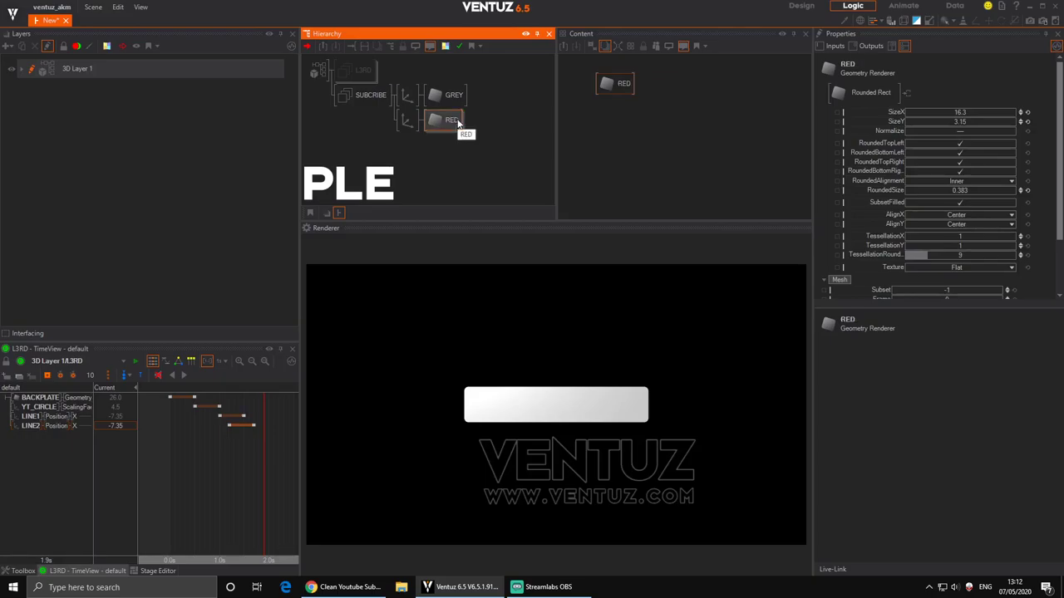
left_click(364, 159)
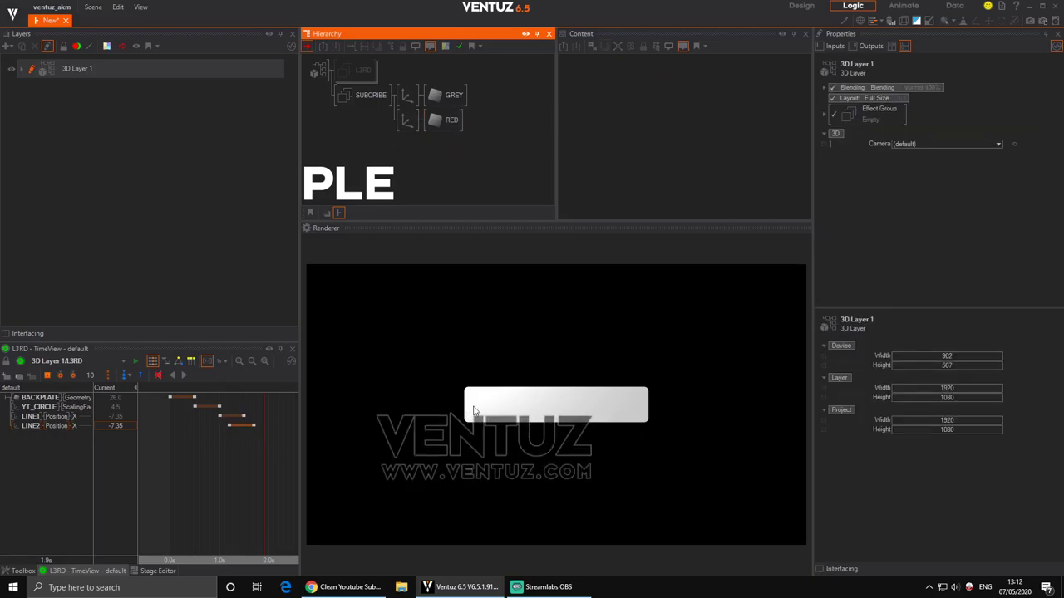
Select the GREY and RED rectangles together and set their AlignY to Top.
left_click(450, 125)
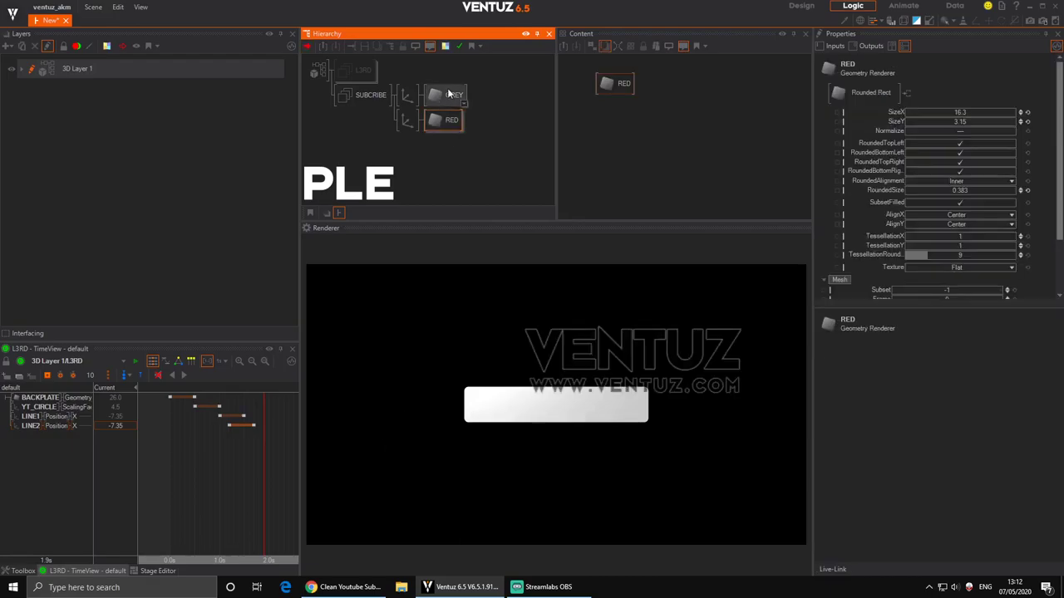
left_click(447, 98, "ctrl")
left_click(649, 107)
left_click(618, 88)
left_click(623, 113, "ctrl")
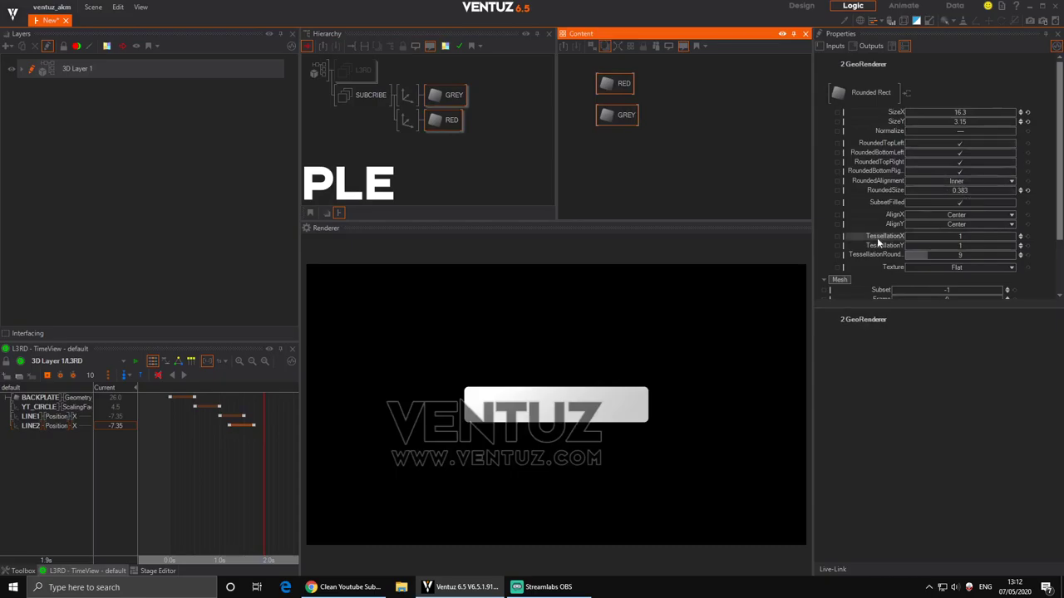
left_click(944, 223)
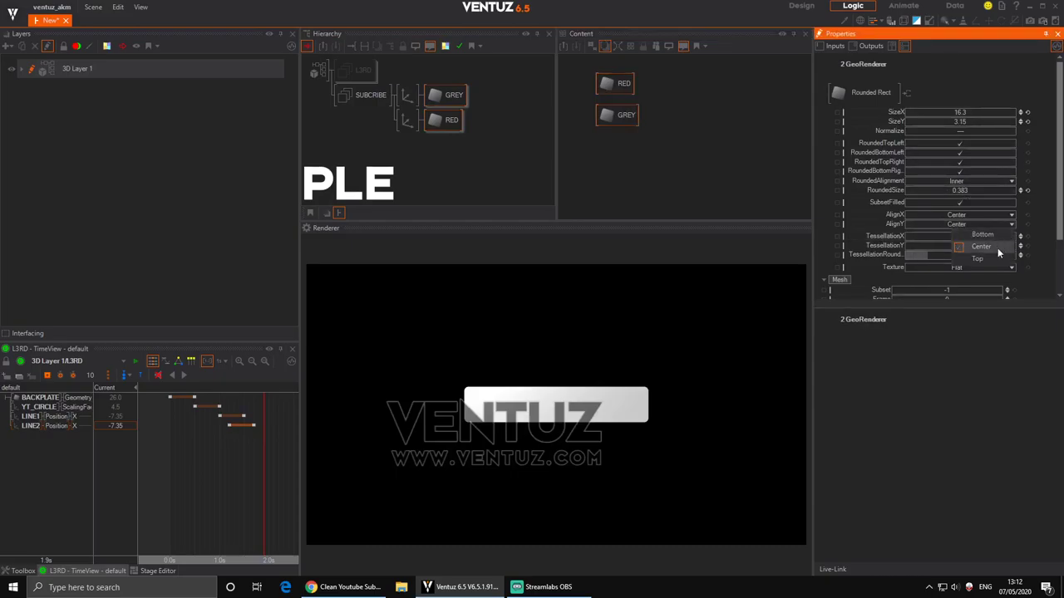
left_click(968, 258)
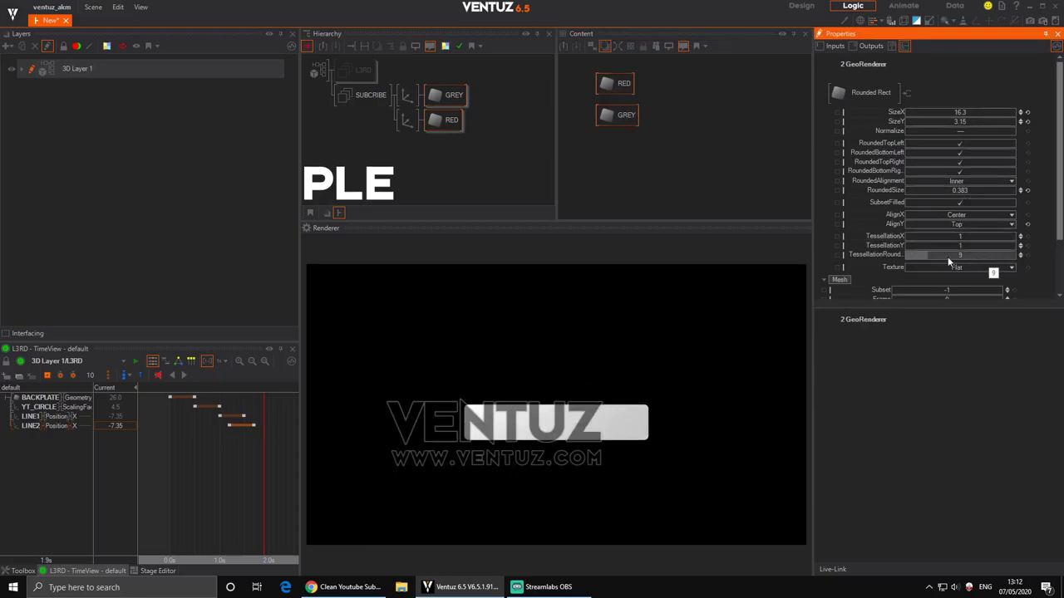
Add a Material node in front of both the RED and the GREY rectangle.
double_click(433, 143)
left_click_drag(449, 172, 429, 120)
double_click(438, 136)
left_click_drag(449, 164, 434, 101)
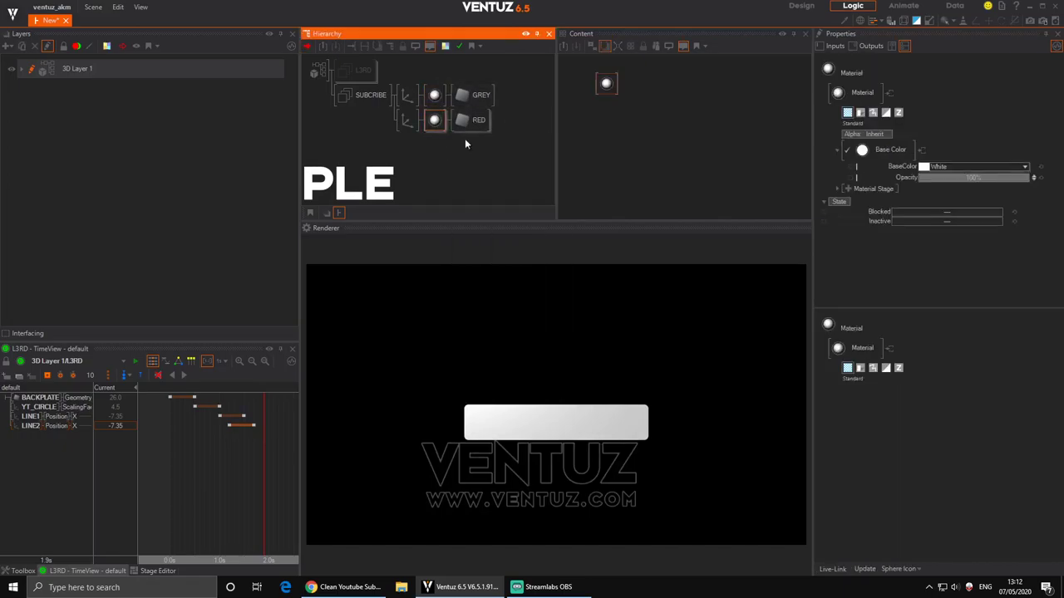
Change the base color stage of both new materials to Color (no Light).
left_click(885, 150)
left_click(856, 183)
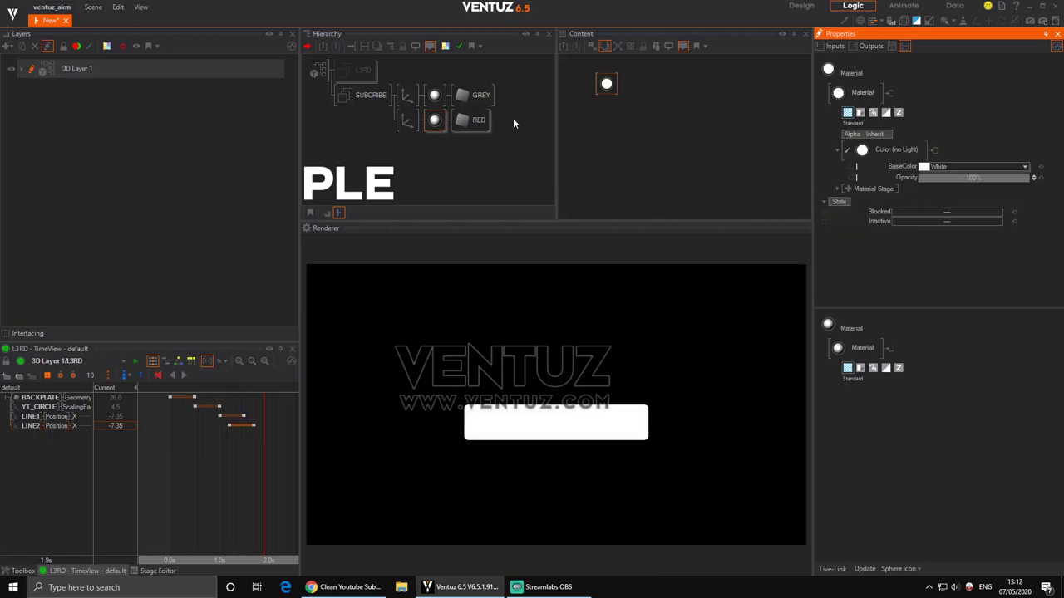
left_click(433, 95)
left_click(892, 150)
left_click(861, 188)
Set the BaseColor of the RED rectangle's material to 255, 0, 2.
left_click(434, 119)
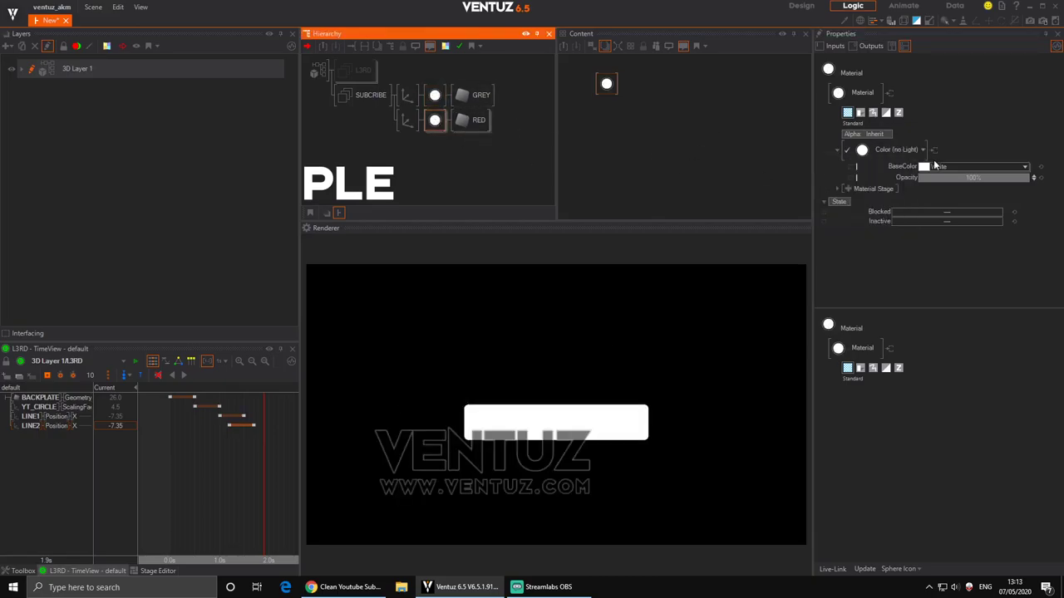
left_click_drag(924, 166, 1063, 166)
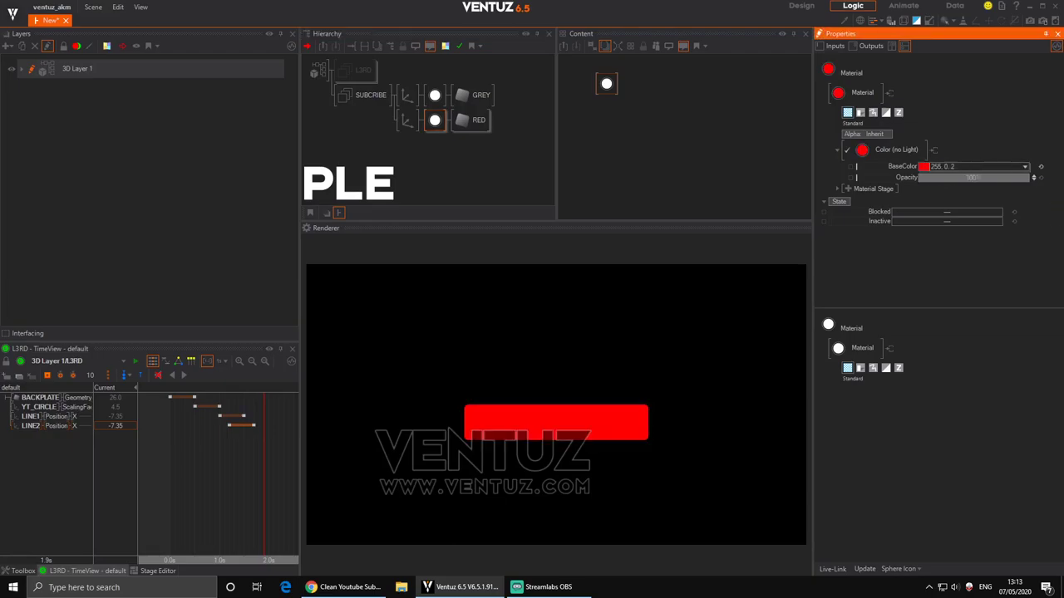
left_click(435, 119)
Try reducing the RED rectangle's SizeY to 0, and switch to the reference video in Chrome.
left_click(471, 120)
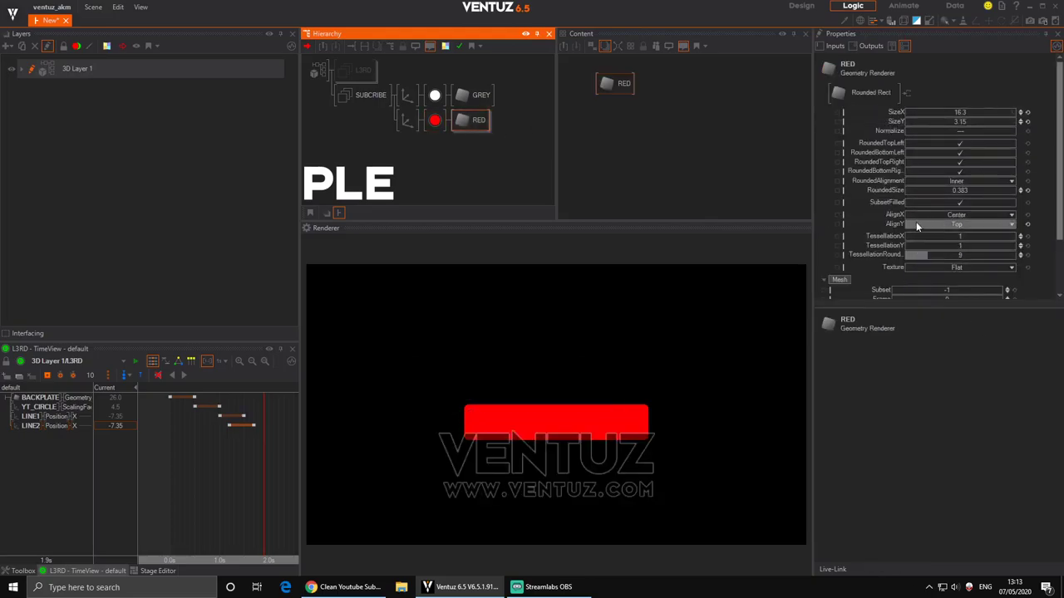
left_click_drag(955, 121, 904, 116)
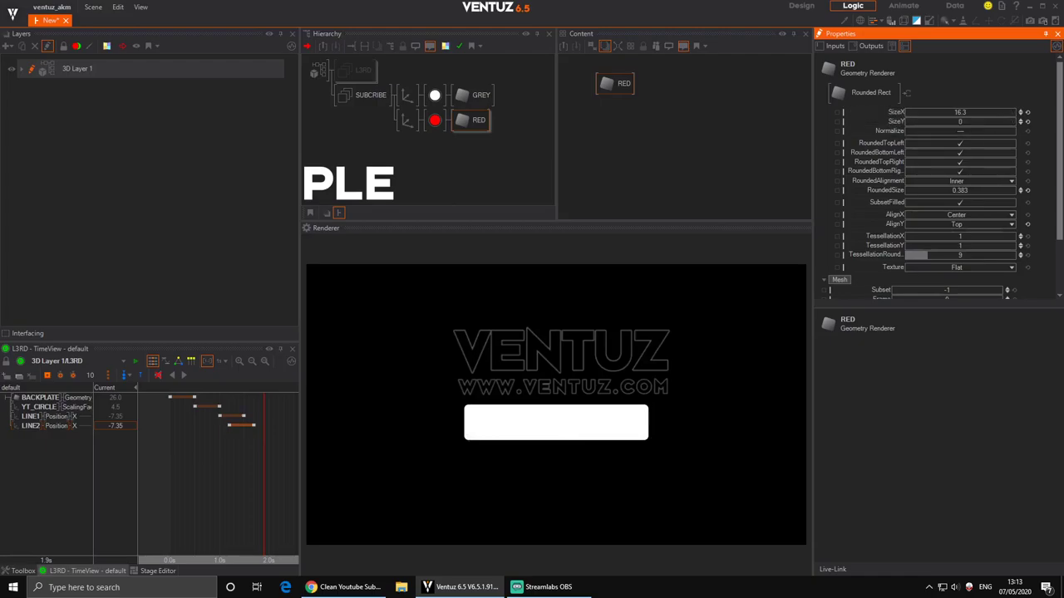
key("alt+Tab")
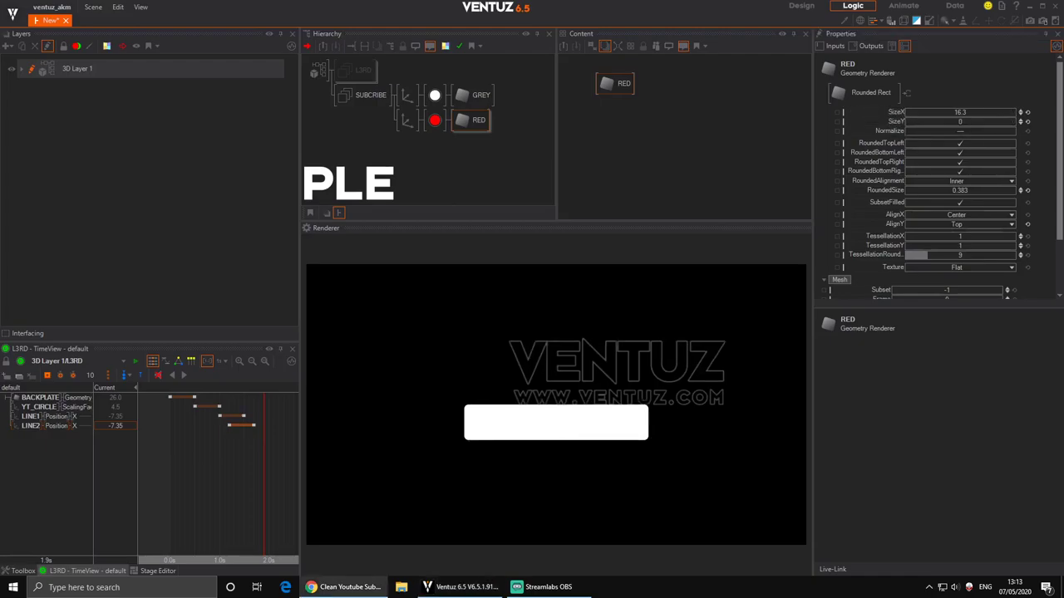
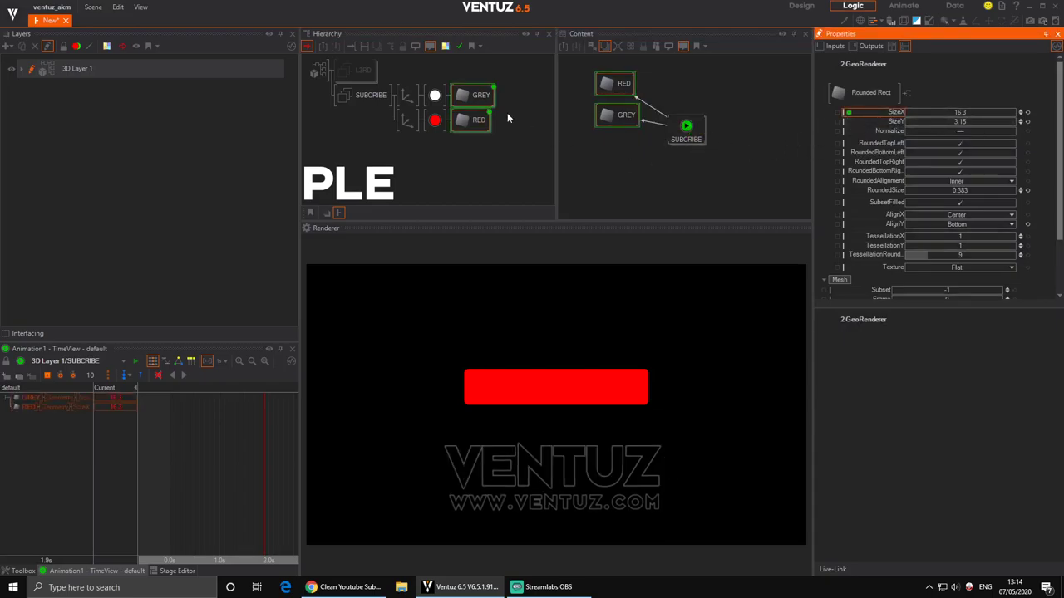
Add the RED rectangle's SizeY to the SUBCRIBE animation, move the time marker to 0.0 s and widen the TimeView.
left_click(471, 119)
left_click(687, 135)
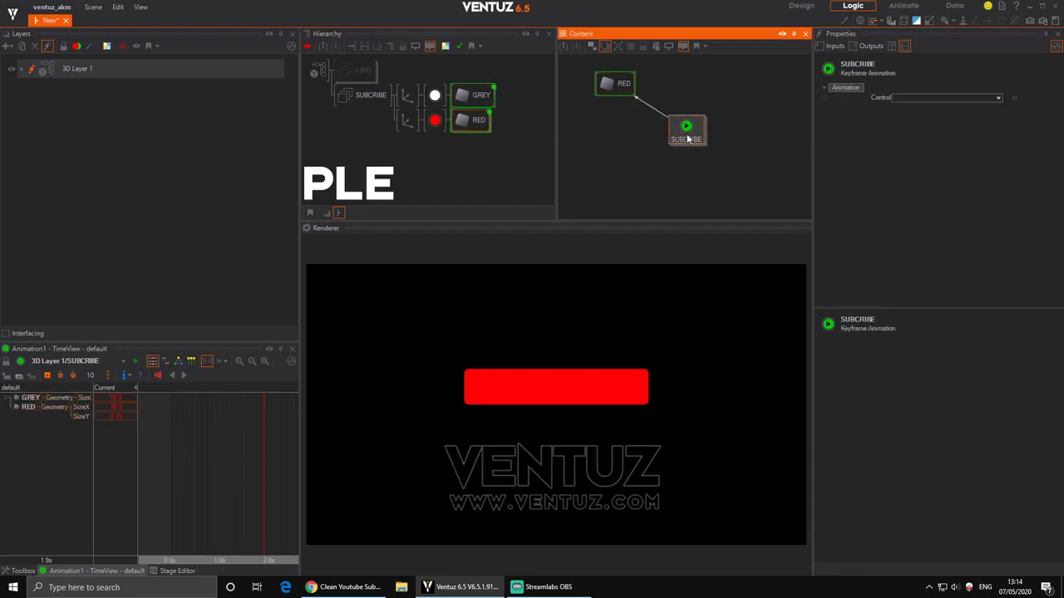
left_click(170, 431)
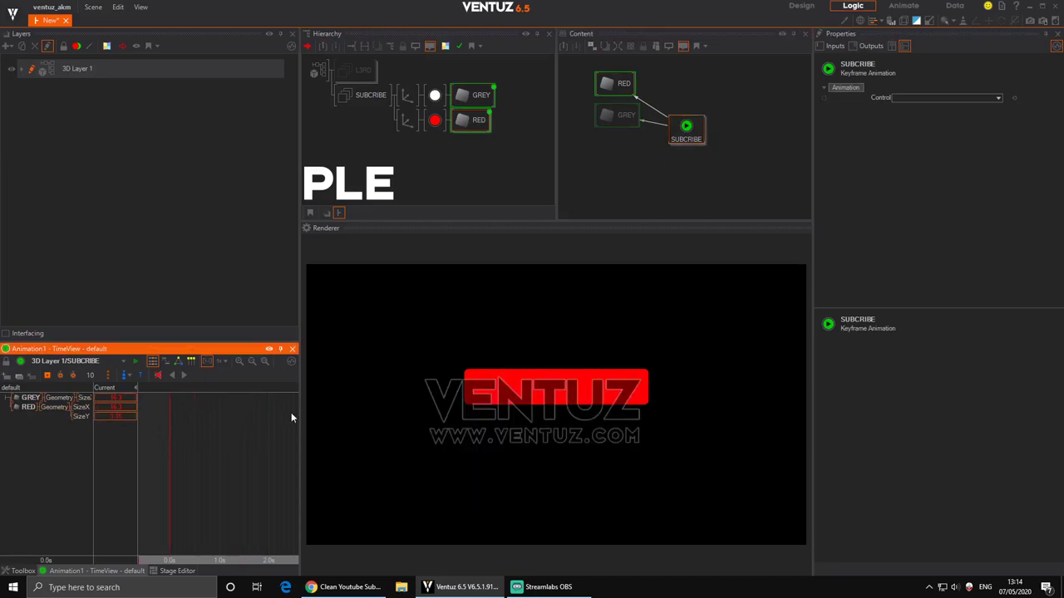
left_click_drag(304, 409, 399, 415)
scroll(288, 434, "down", 2)
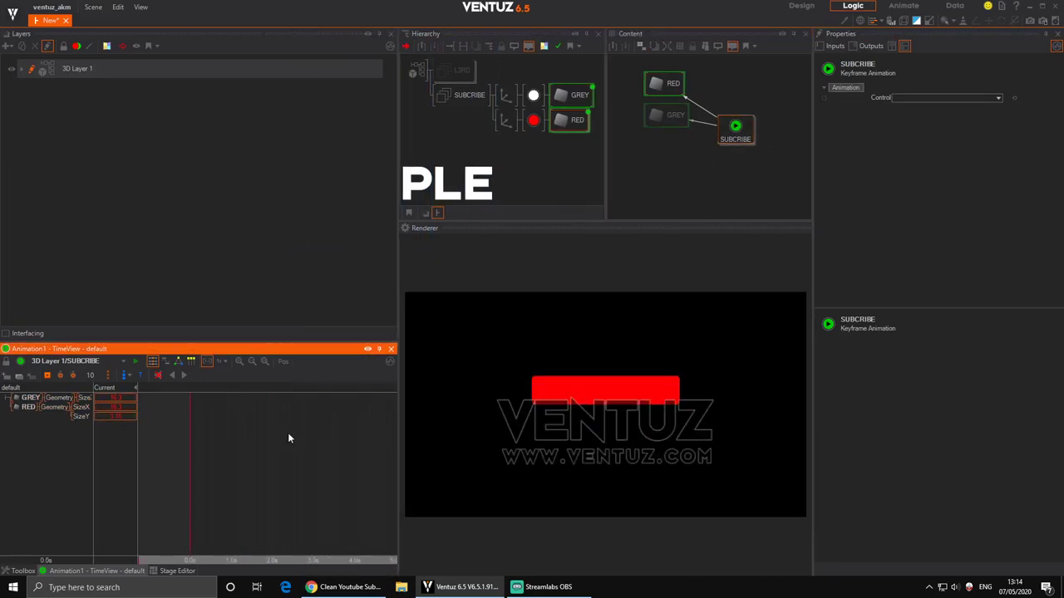
Set keyframes at 0.8 s for GREY SizeX, RED SizeX and RED SizeY in the SUBCRIBE animation.
left_click(221, 362)
left_click(246, 385)
scroll(297, 445, "up", 1)
left_click(210, 477)
left_click_drag(211, 477, 192, 475)
mouse_move(256, 467)
left_mouse_down()
mouse_move(278, 466)
mouse_move(245, 470)
mouse_move(262, 471)
left_mouse_up()
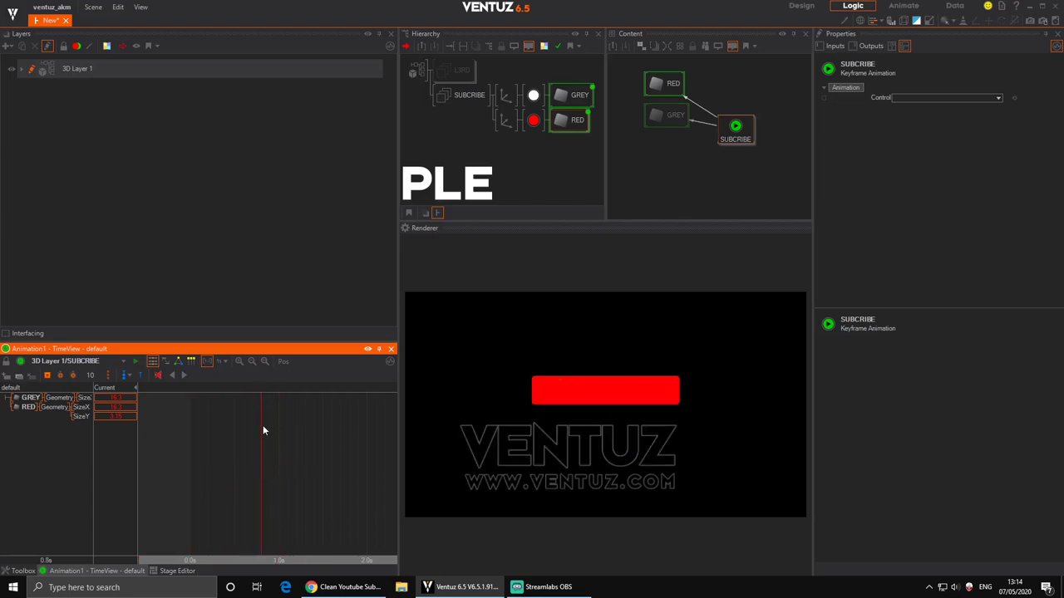
left_click(46, 375)
Keyframe GREY SizeX and RED SizeX at 0 at 0.0 s, keeping RED SizeY at 3.15 there.
left_click_drag(276, 445, 191, 445)
left_click_drag(93, 388, 155, 388)
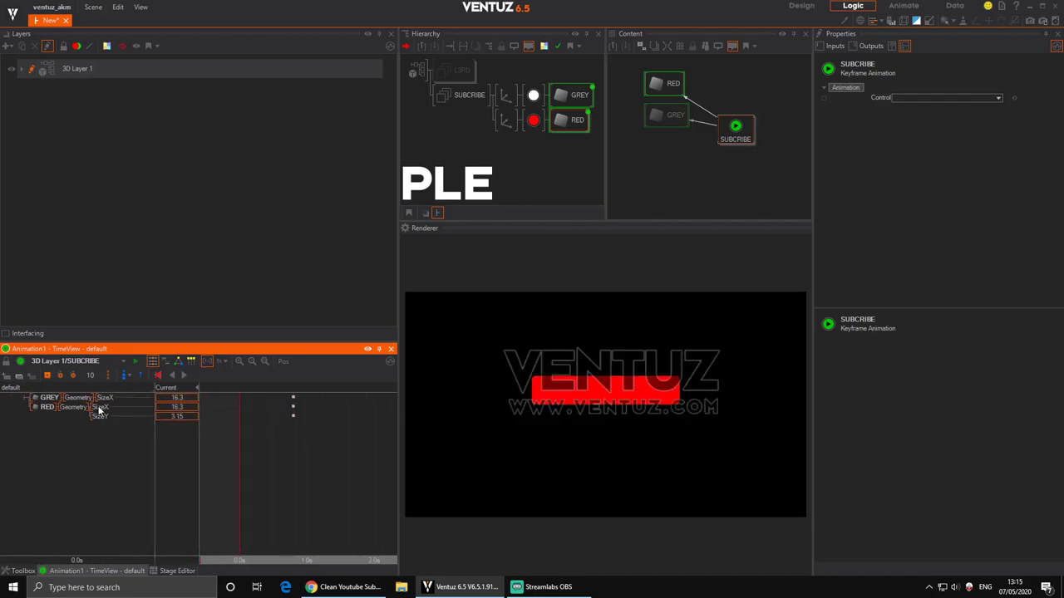
double_click(178, 400)
type("0")
double_click(182, 407)
type("0")
left_click(192, 417)
left_click(65, 376)
Add a keyframe at 1.3 s that sets RED SizeY to 0.
left_click_drag(246, 459, 328, 464)
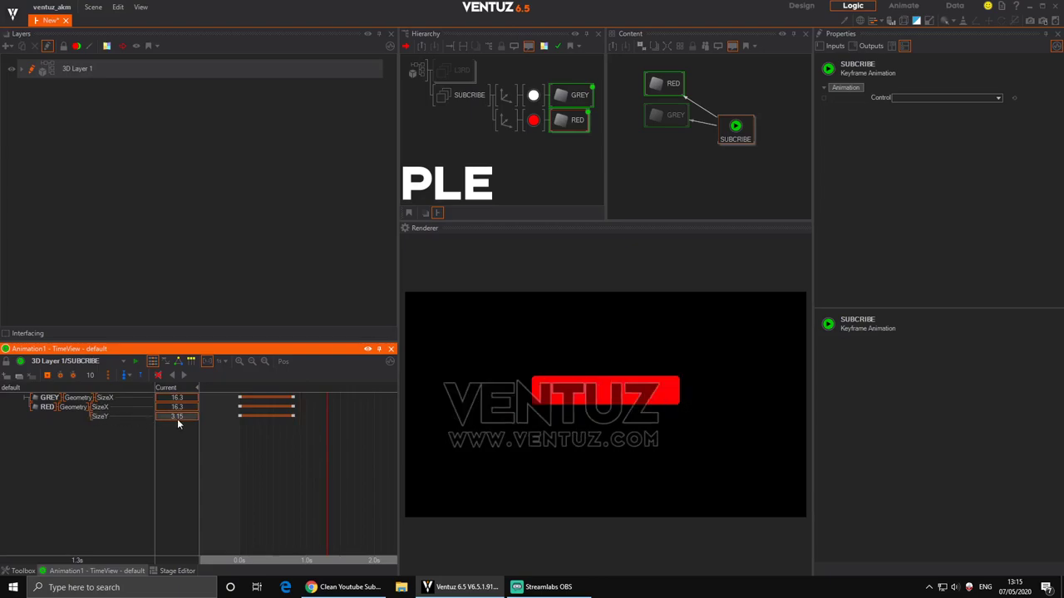
left_click(104, 416)
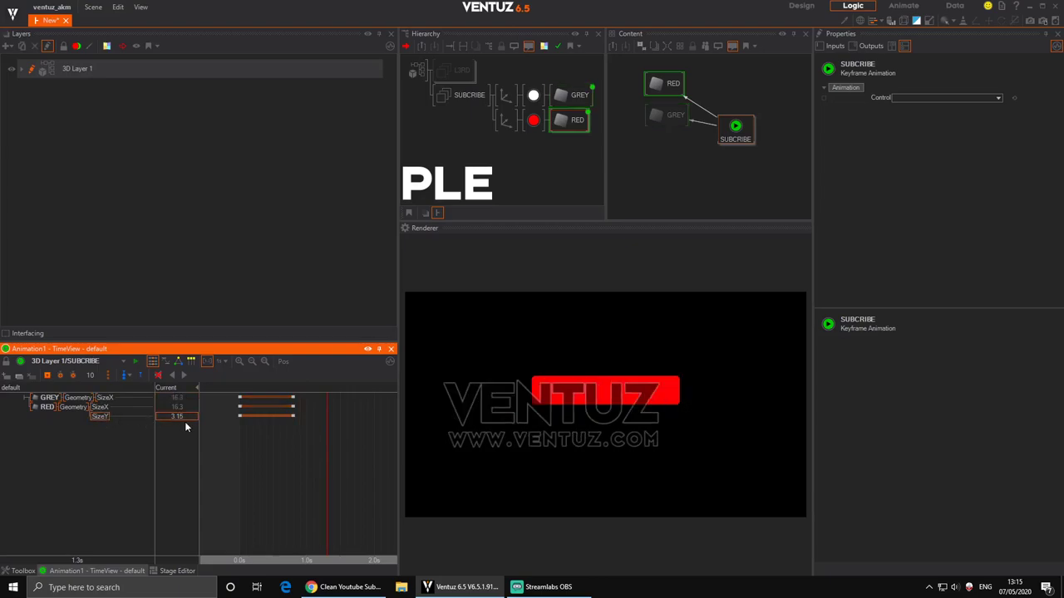
left_click_drag(182, 416, 155, 416)
double_click(190, 417)
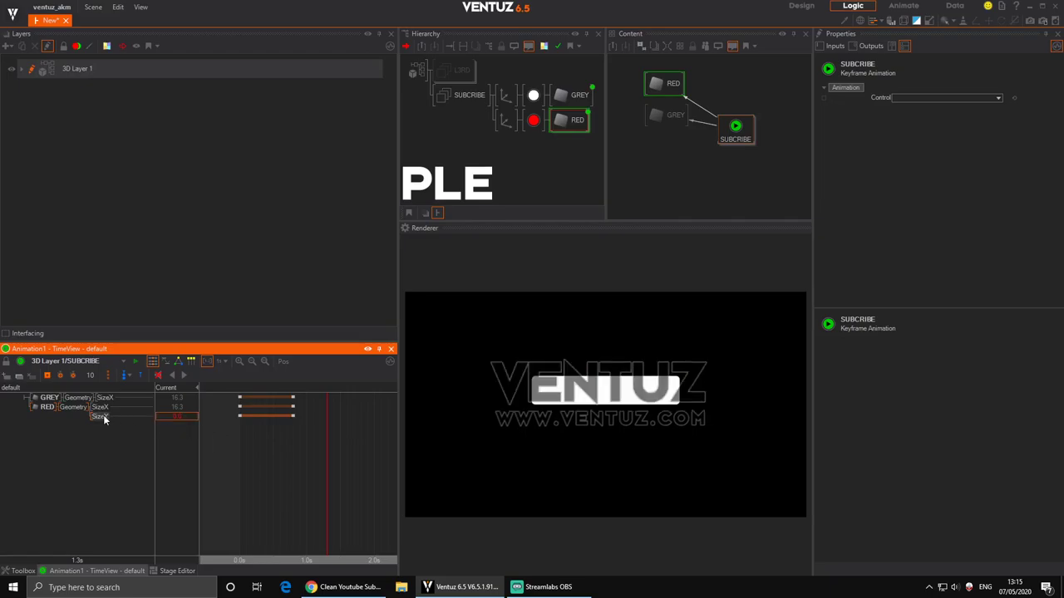
left_click(46, 376)
Preview the button's opening animation by scrubbing forward from 0.0 s.
left_click_drag(337, 439, 239, 439)
left_click(184, 376)
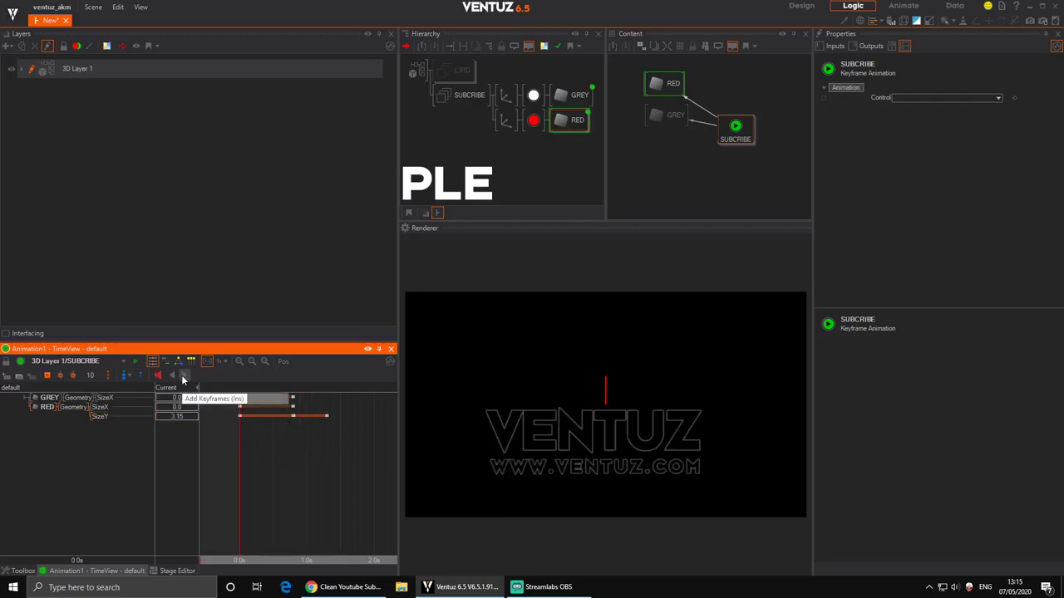
left_click_drag(241, 439, 305, 468)
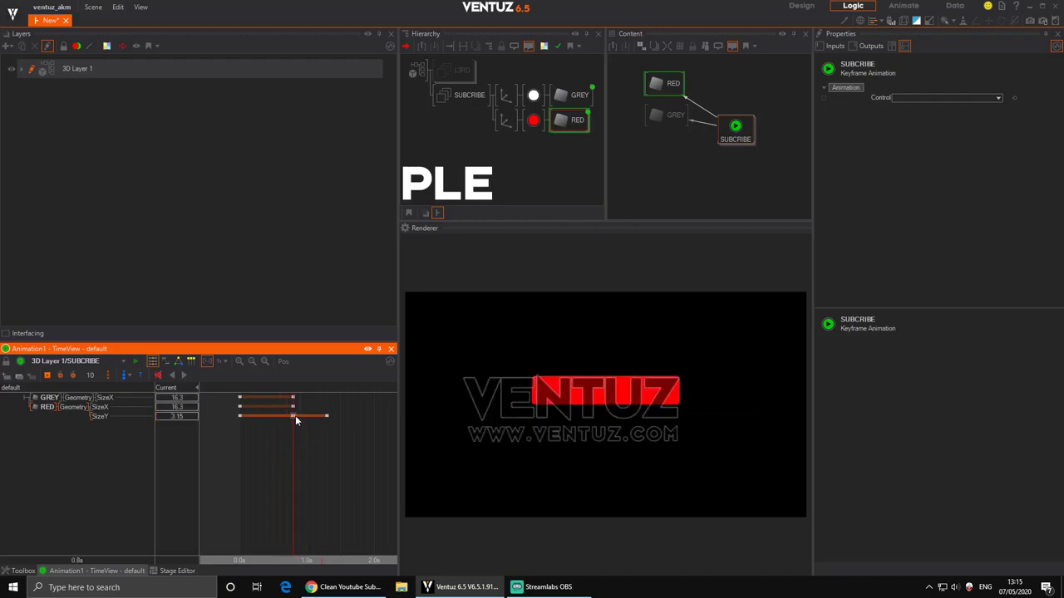
Place a RED SizeY keyframe at 0.9 s with a value of 0.
left_click_drag(295, 432, 301, 432)
left_click(99, 416)
double_click(182, 417)
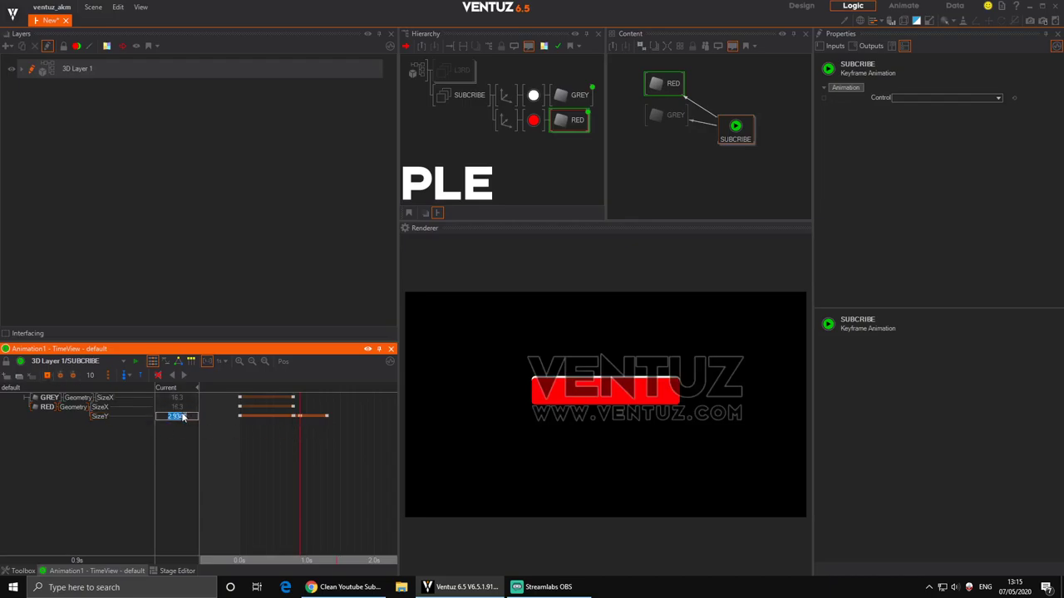
type("0")
key("Return")
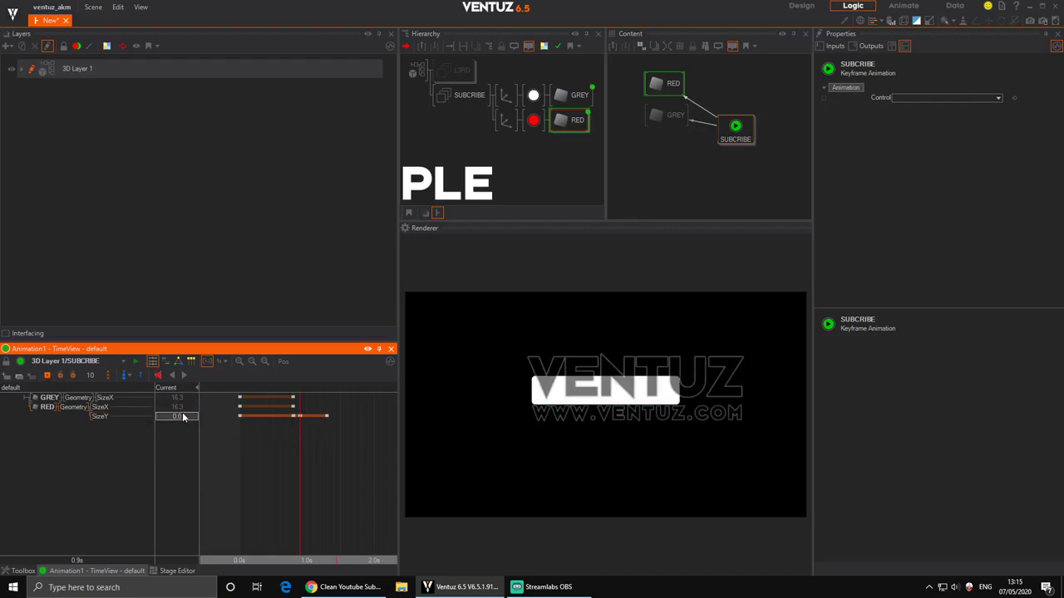
Check the RED SizeY keyframe at 0.8 s and set the one at 0.9 s to 3.15.
left_click(293, 415)
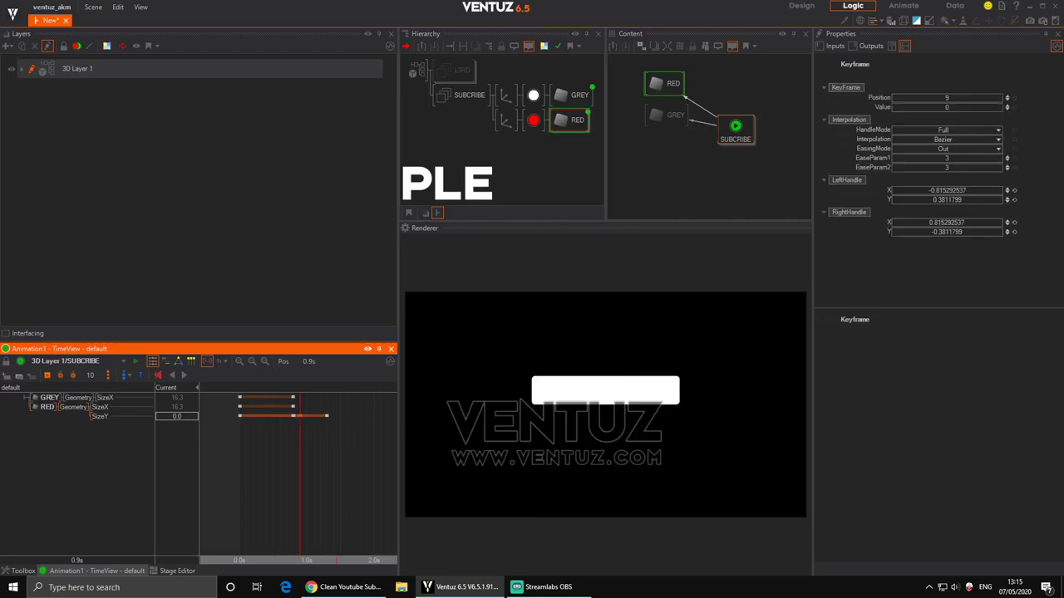
left_click(293, 417)
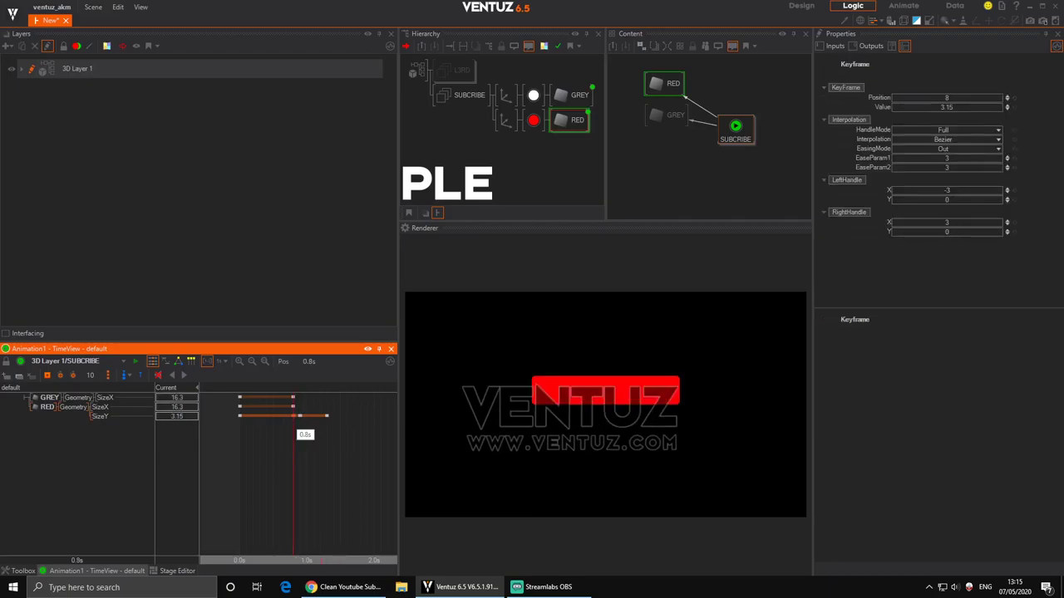
left_click_drag(294, 418, 297, 418)
left_click(301, 420)
left_click(188, 419)
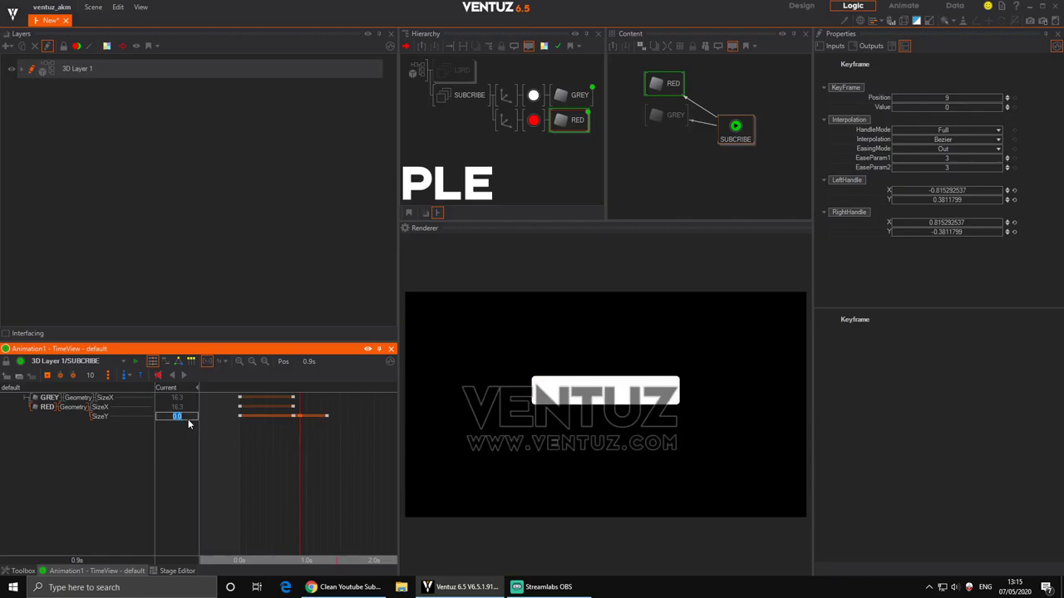
type("3.15")
key("Return")
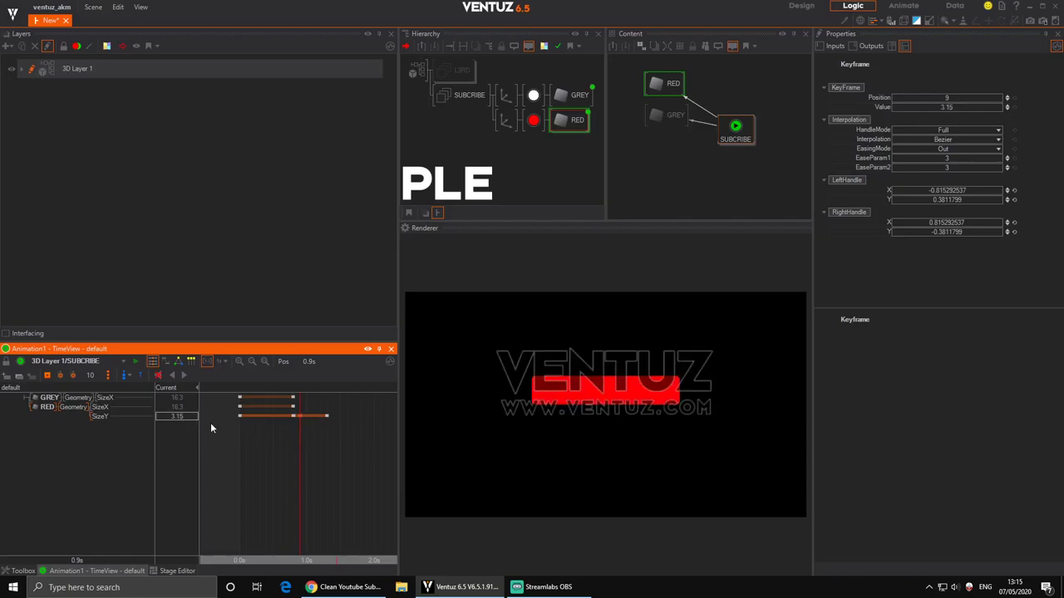
Show the RED SizeY curve as a diagram and set the keyframes at 0.9 s and 0.8 s to Linear interpolation.
left_click(167, 363)
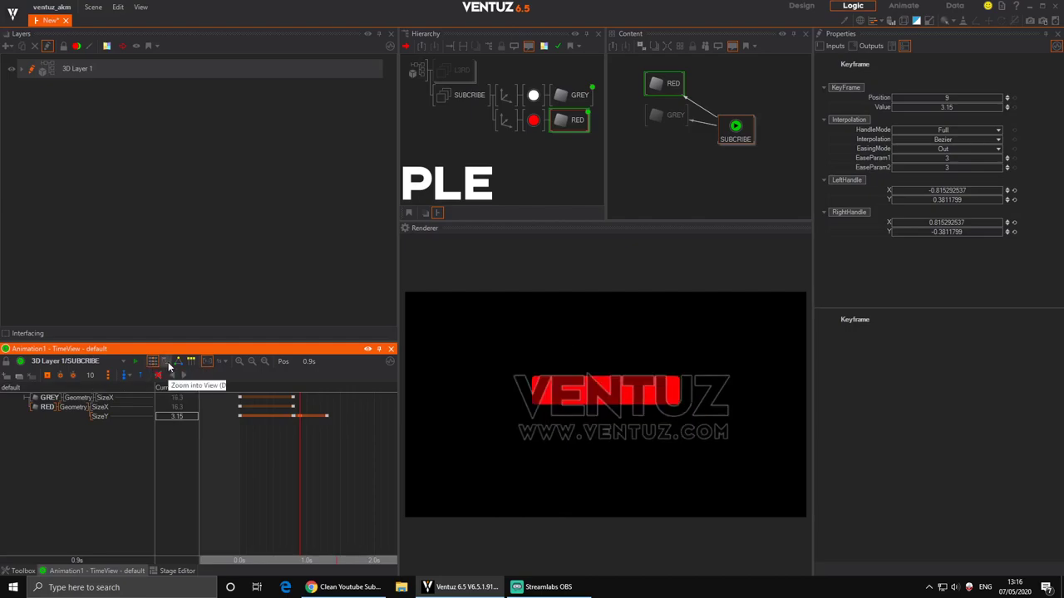
left_click(275, 376)
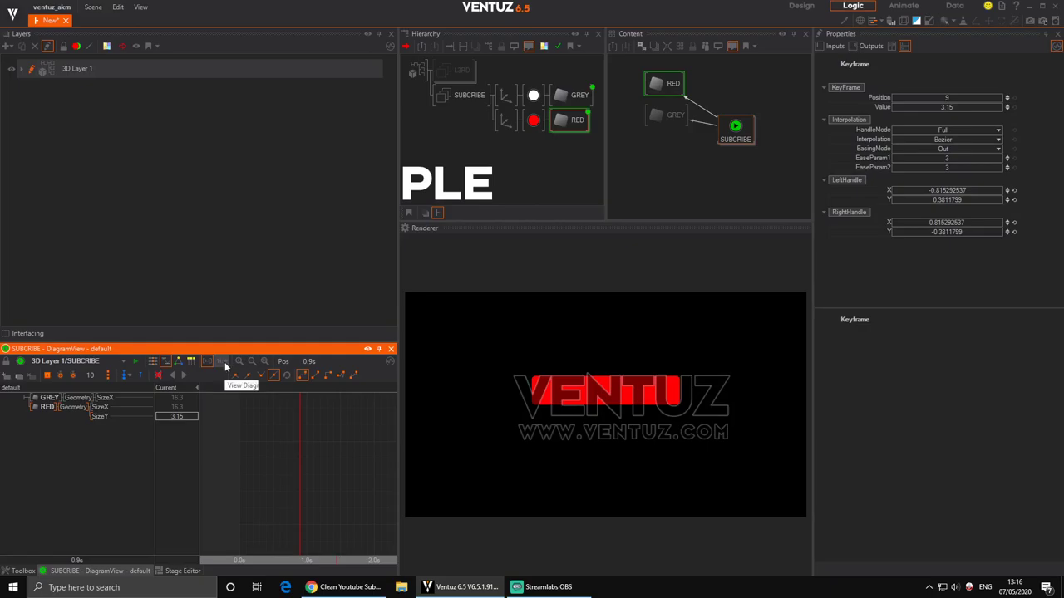
left_click(264, 362)
middle_click_drag(314, 422, 310, 444)
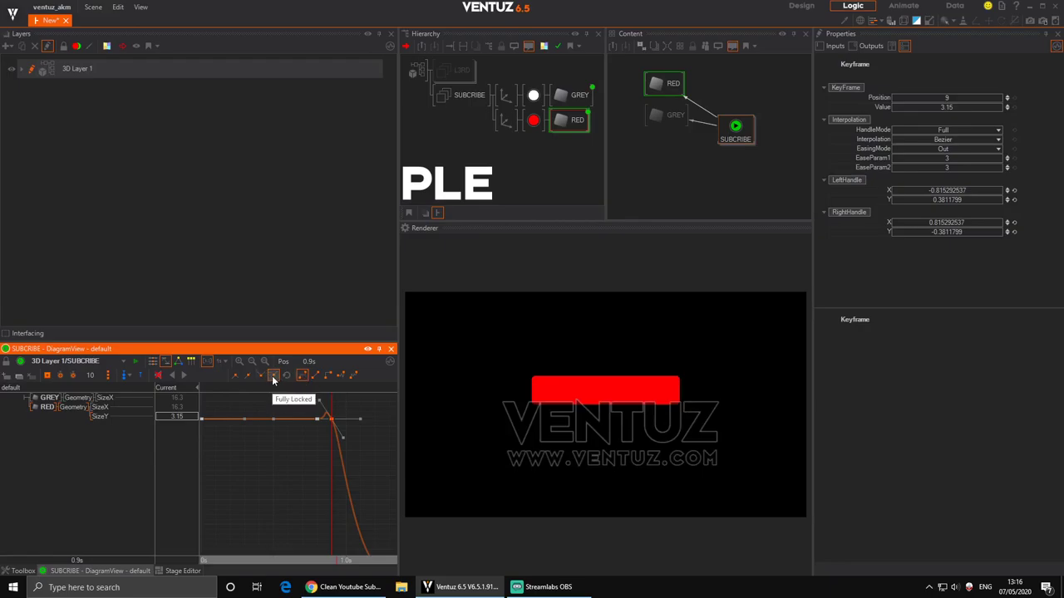
left_click(315, 375)
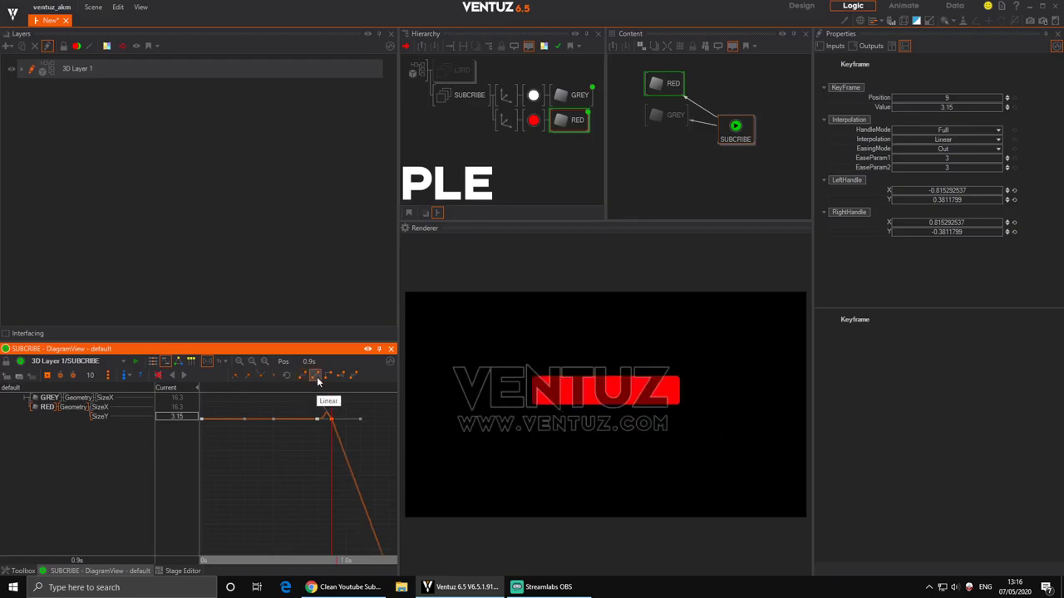
left_click(319, 420)
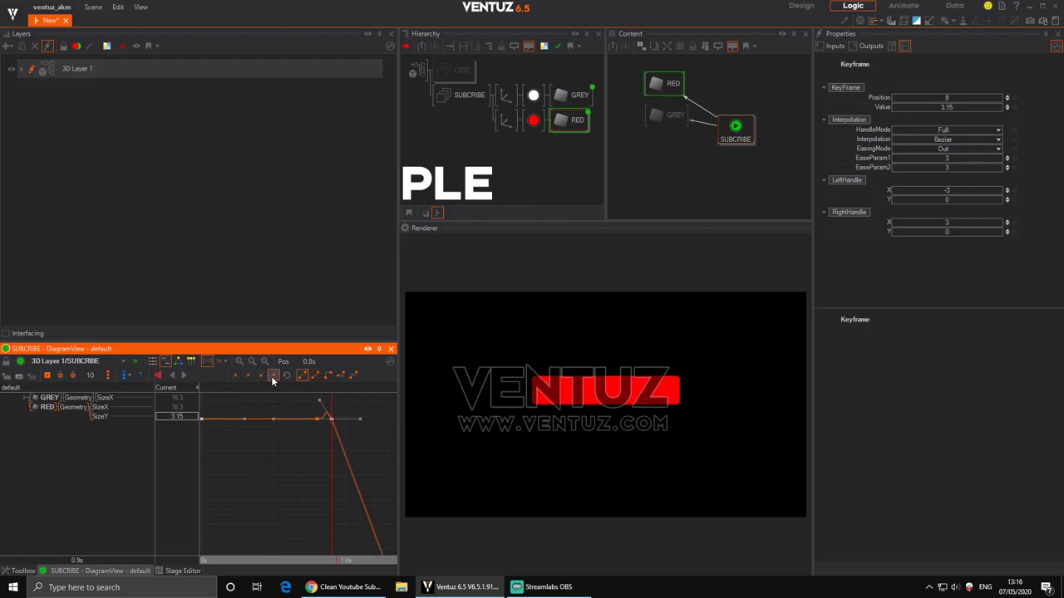
left_click(315, 375)
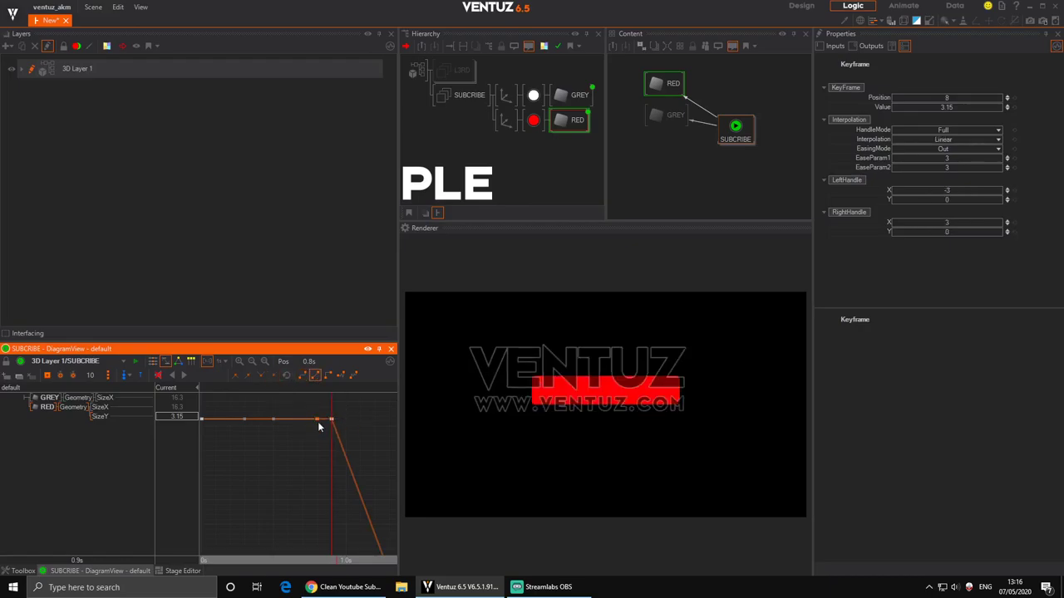
Return to the time view and play the SUBCRIBE animation from 0.0 s.
left_click(153, 362)
left_click_drag(332, 451, 241, 461)
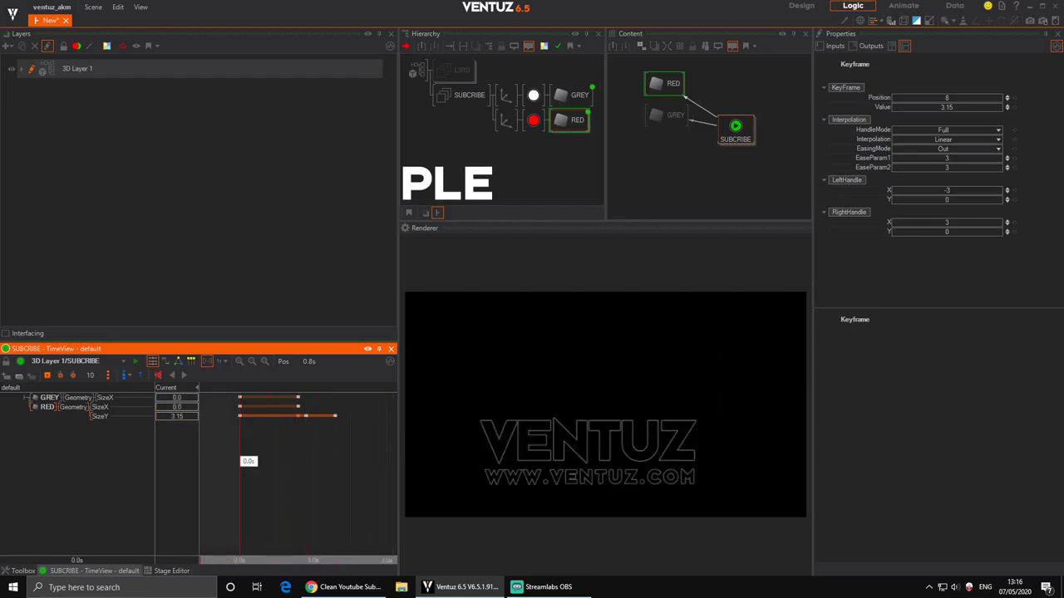
left_click(182, 377)
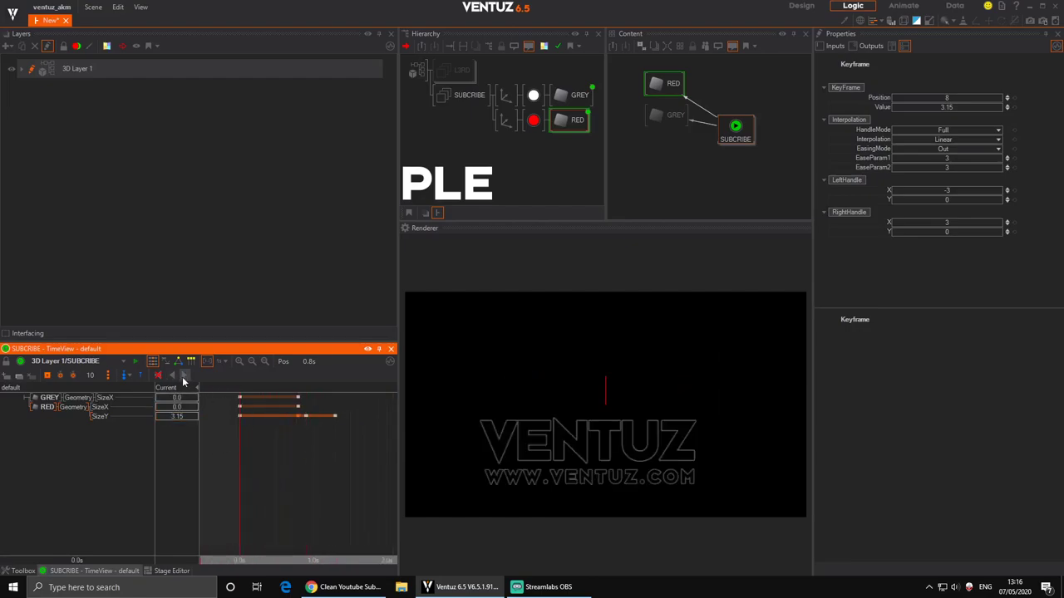
Shift the last two RED SizeY keyframes to 1.2 s and 1.6 s, and preview the new timing.
left_click(306, 416)
left_click(335, 415)
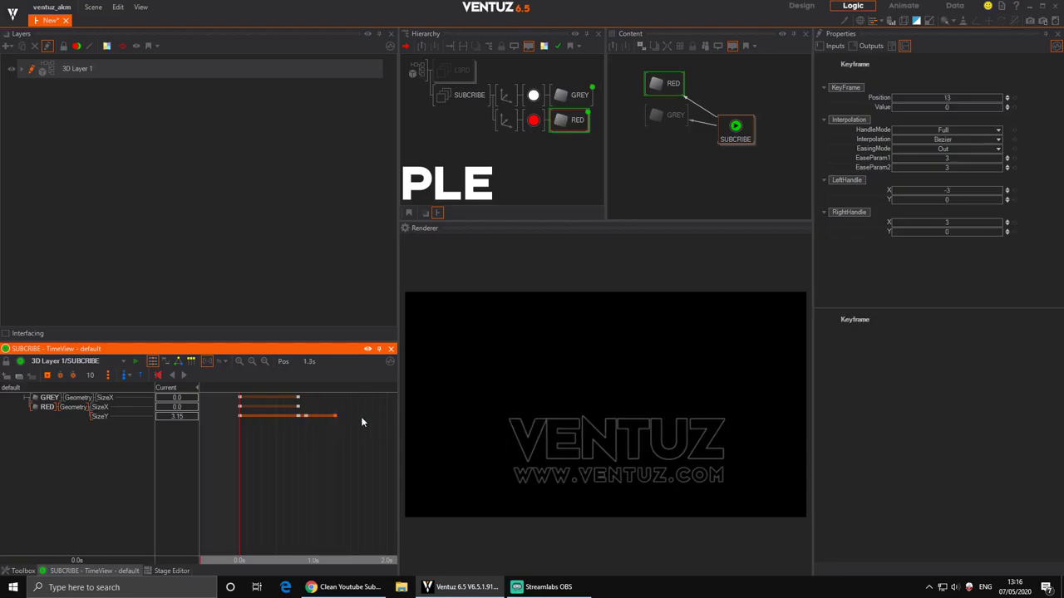
left_click_drag(304, 418, 214, 438)
left_click(185, 376)
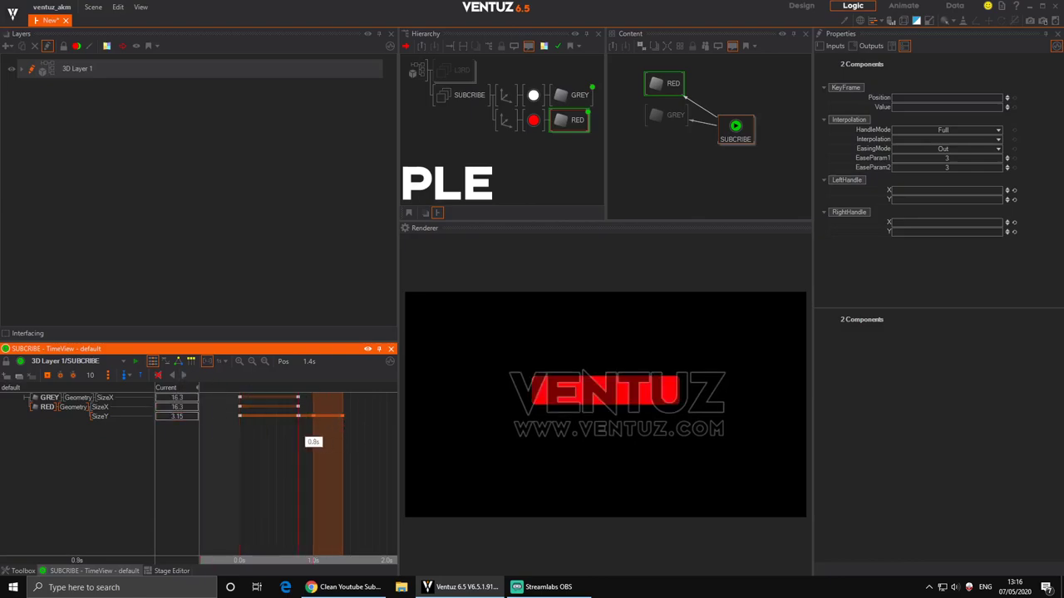
left_click_drag(329, 416, 238, 441)
left_click(185, 376)
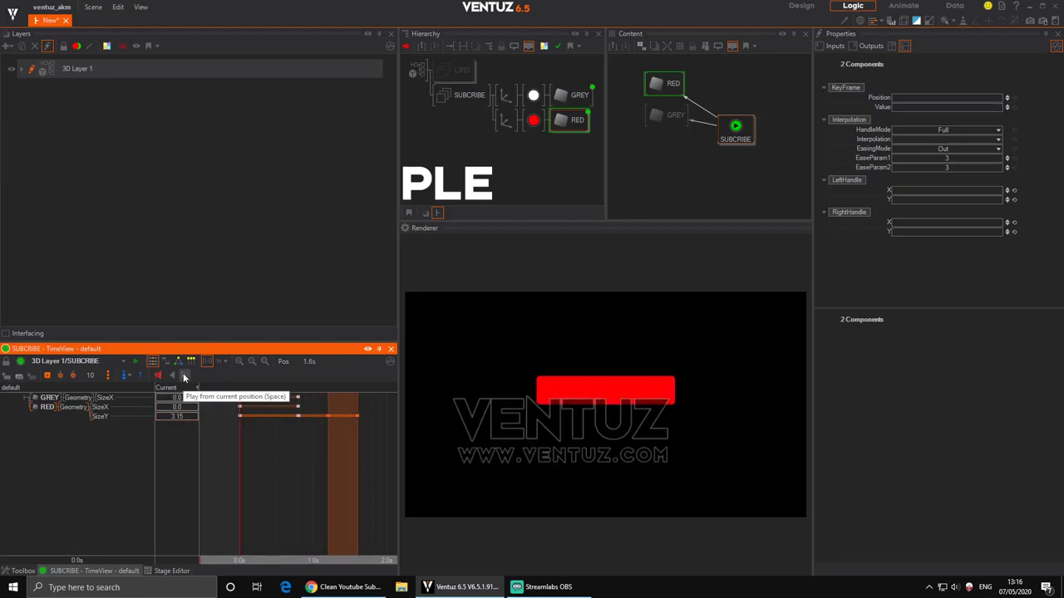
left_click_drag(274, 442, 350, 445)
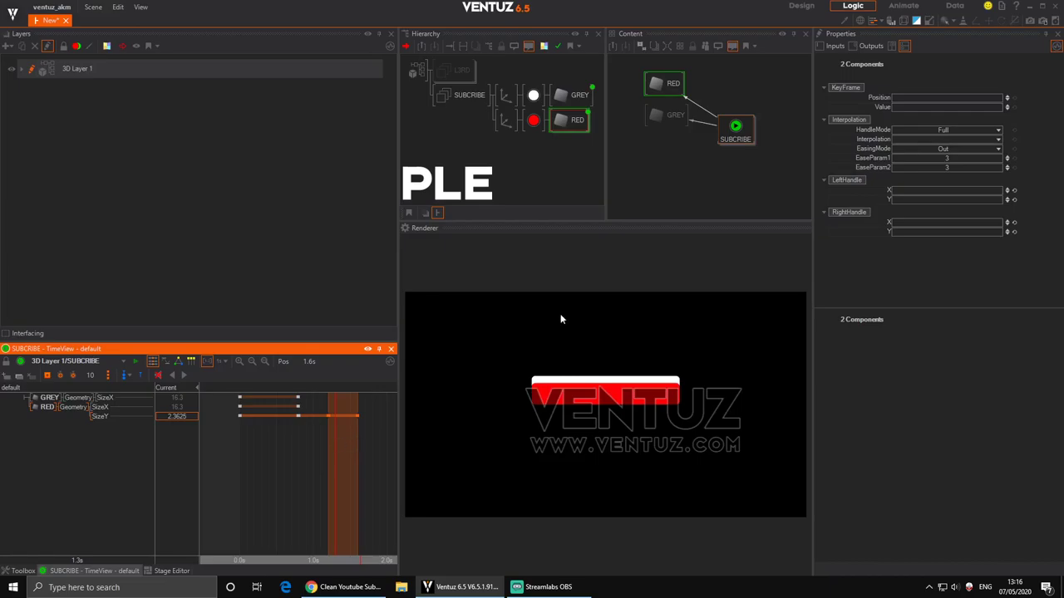
Add an Axis to the SUBCRIBE group below the RED branch.
double_click(525, 169)
type("ax")
left_click_drag(530, 191, 527, 163)
left_click(505, 145)
Attach a 2D Text node with a Block Text source to the new axis.
double_click(501, 147)
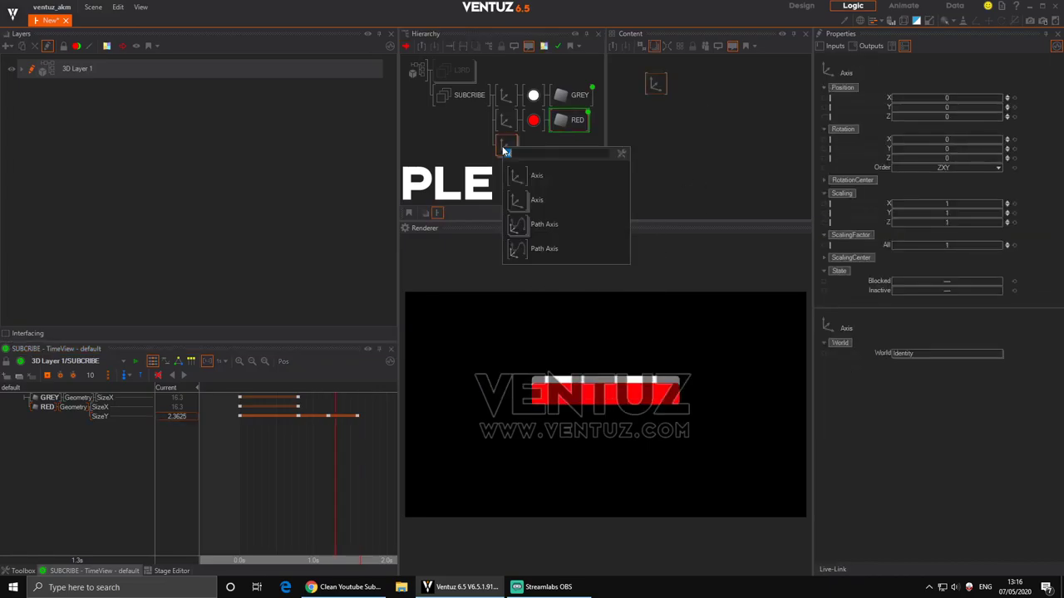
type("te")
left_click_drag(517, 226, 525, 153)
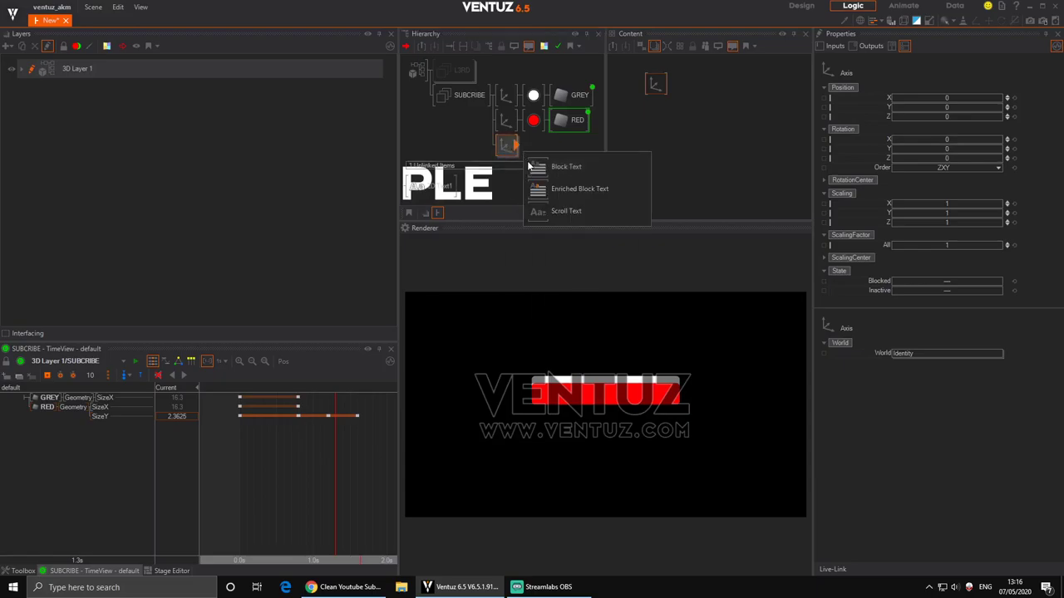
left_click(529, 164)
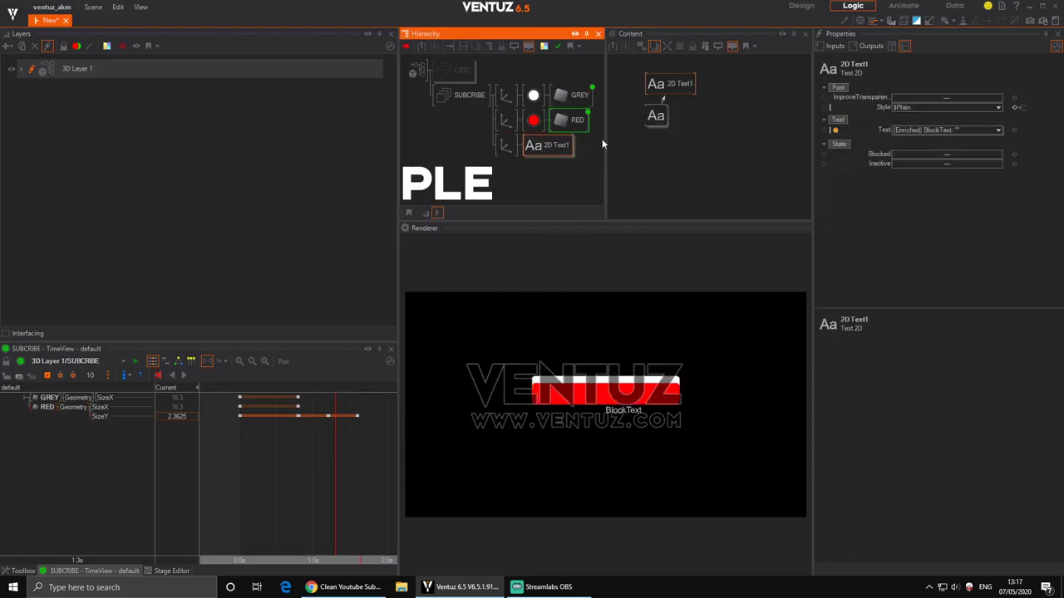
Set the Block Text's LineAlignment and TextAlignment to Center.
left_click(655, 115)
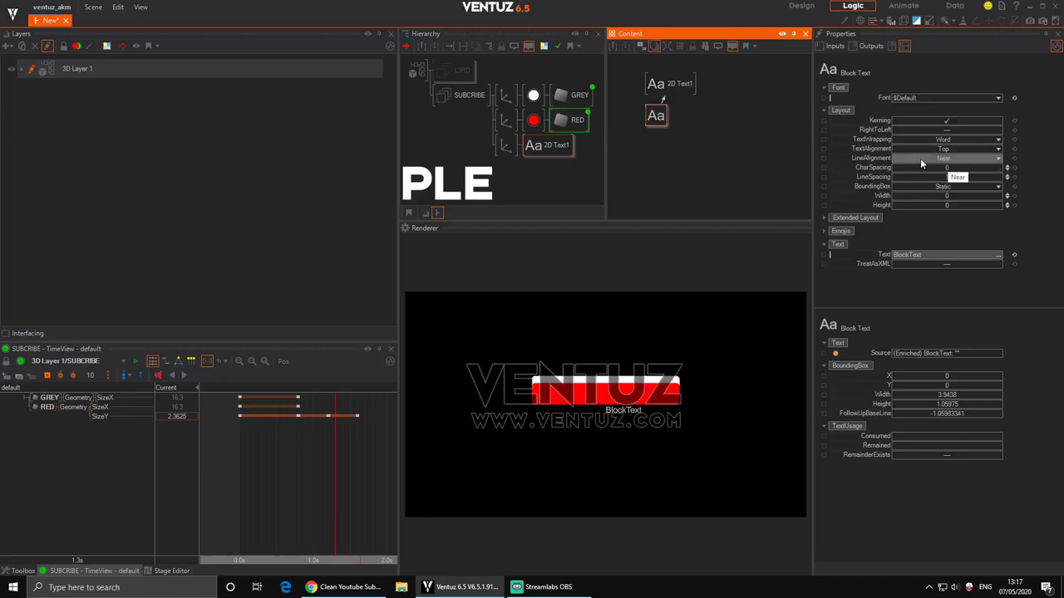
left_click(930, 159)
left_click(955, 182)
left_click(936, 151)
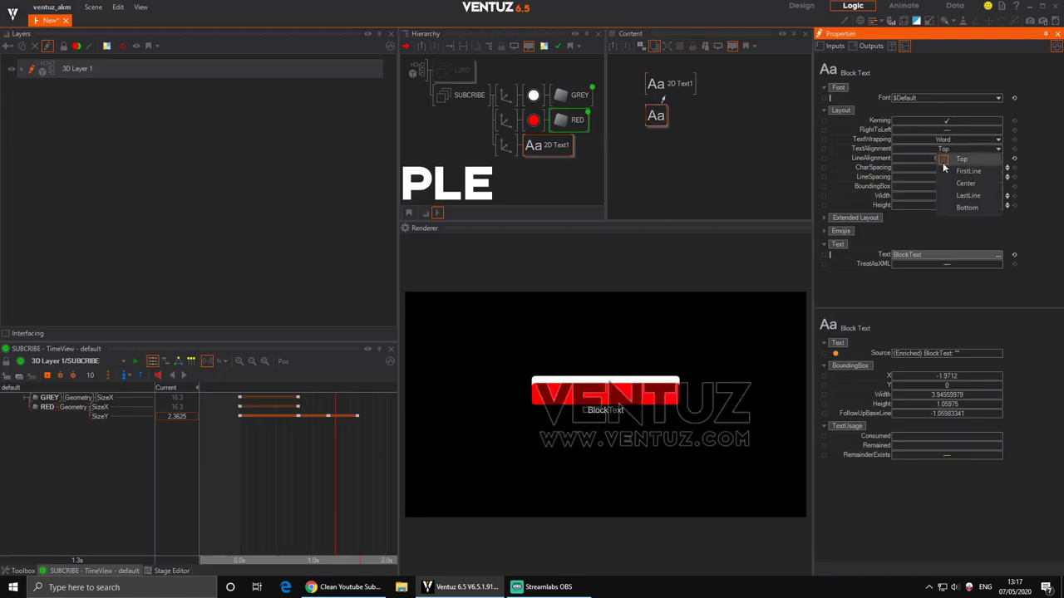
left_click(966, 183)
Change the Block Text's content to "SUBCRIBED".
left_click(934, 254)
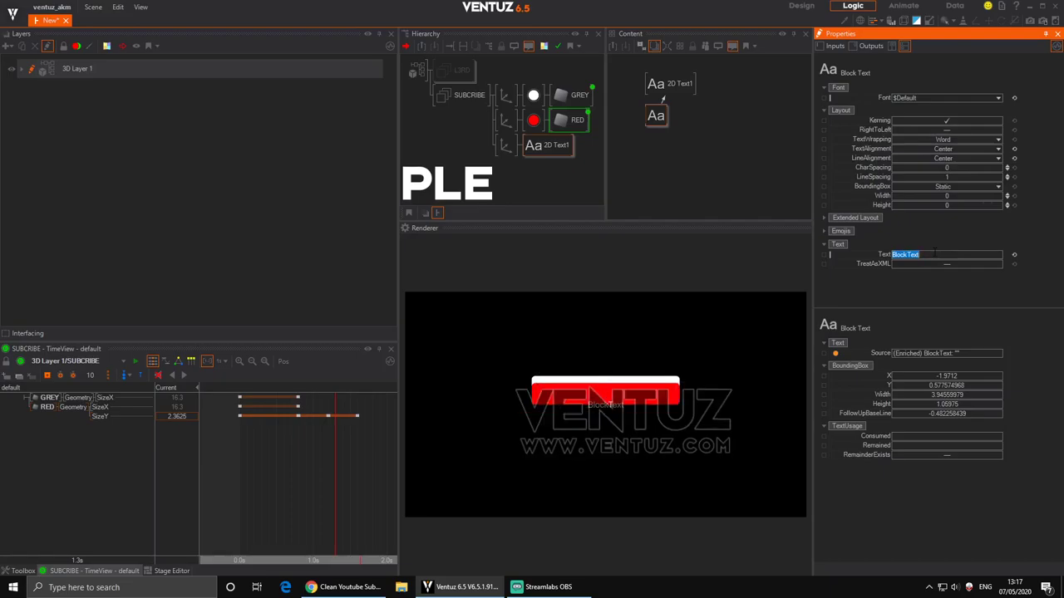
type("SUBCRIBED")
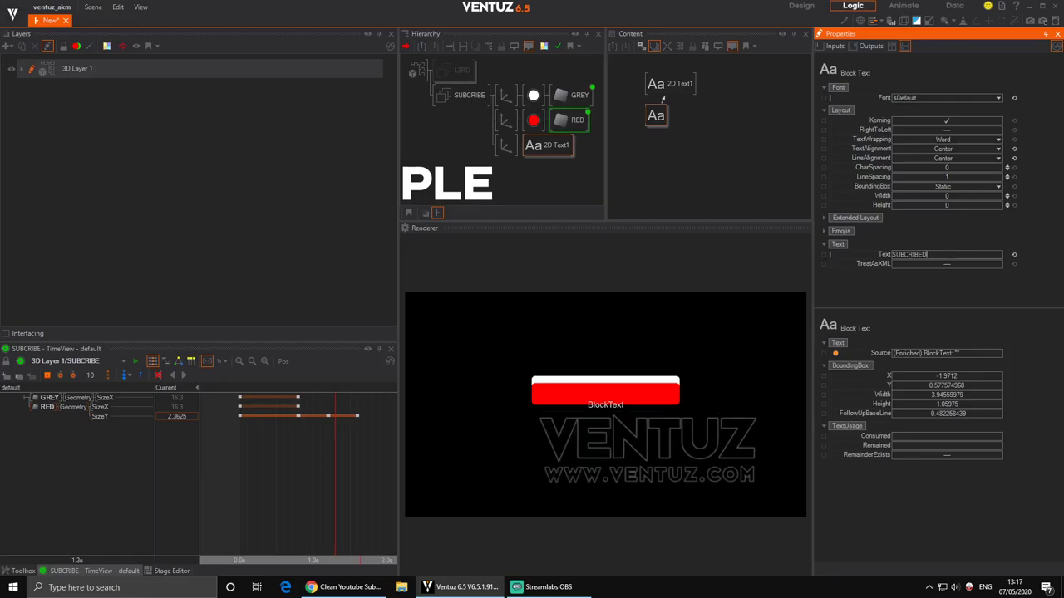
key("Return")
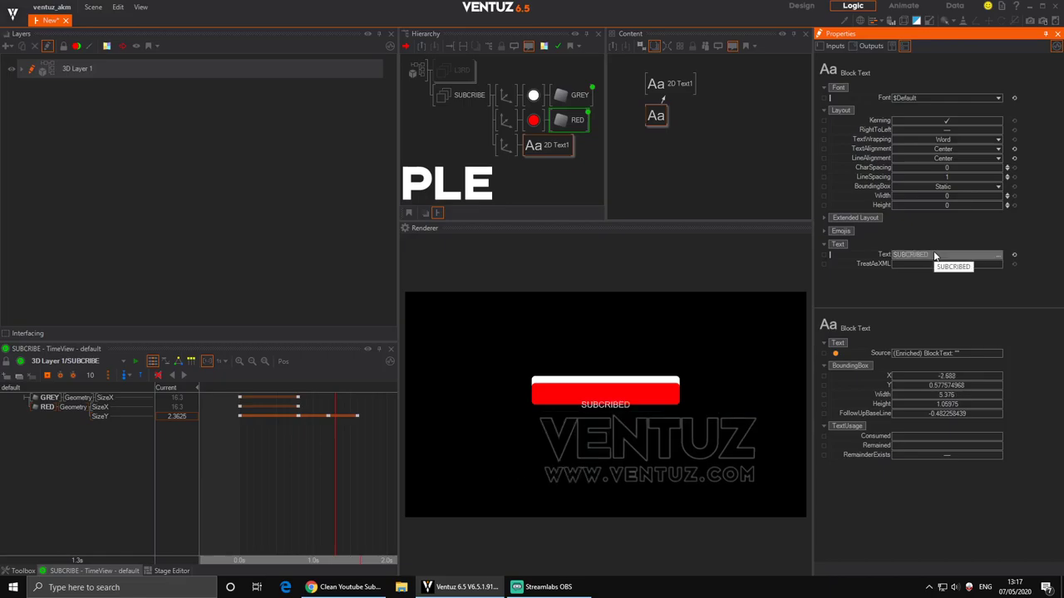
Set the text axis to a scaling factor of 2.46 and Position Y 1.7, and check the text at 1.6 s.
left_click(504, 147)
left_click_drag(952, 245, 977, 245)
left_click_drag(953, 109, 999, 109)
left_click_drag(945, 244, 962, 246)
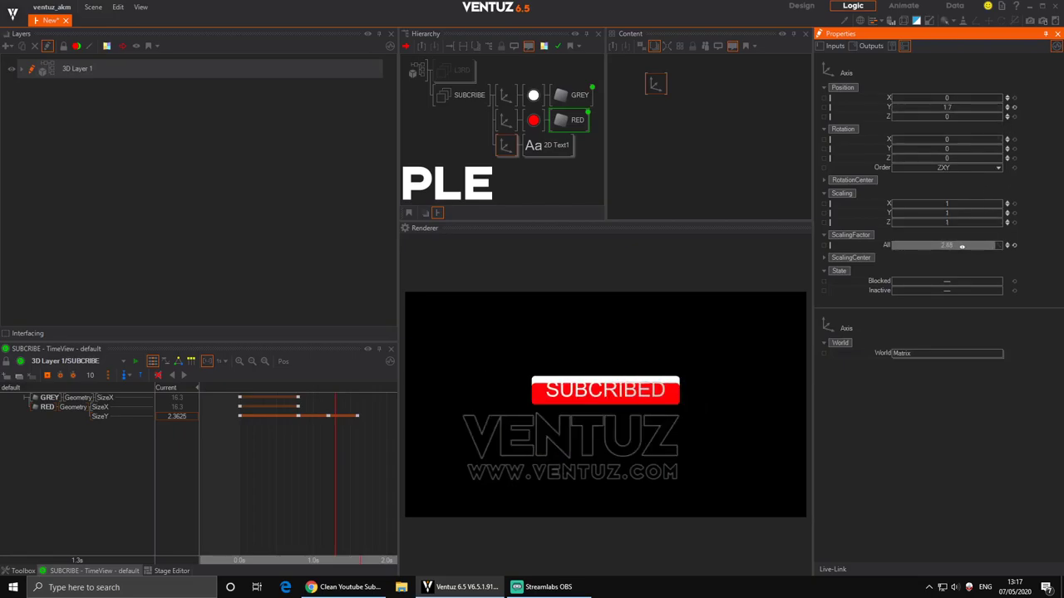
left_click_drag(335, 456, 363, 456)
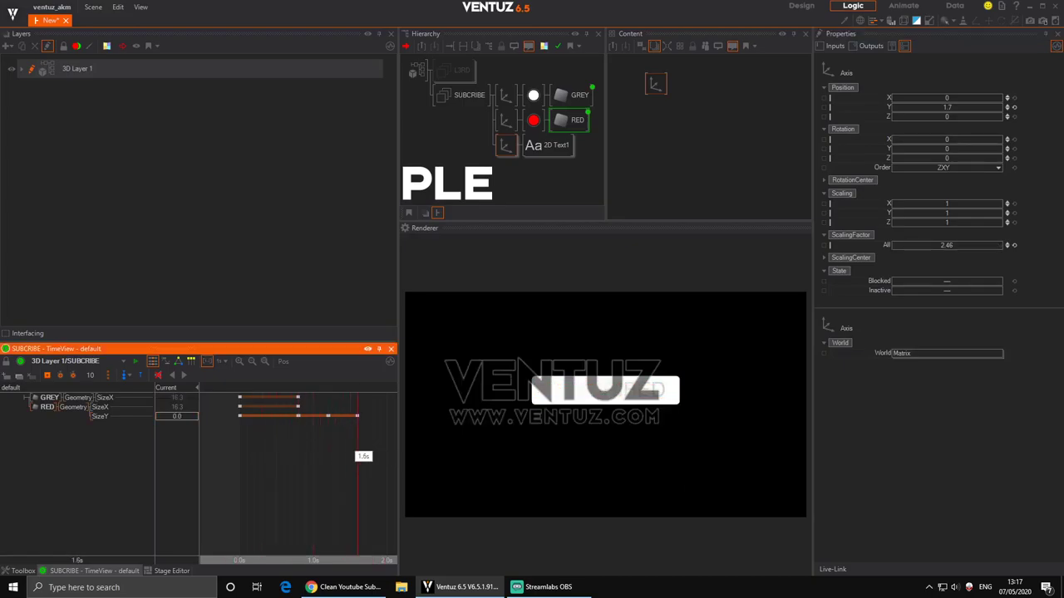
Set the base color of the GREY box's material to the grey 159, 159, 159.
left_click(533, 95)
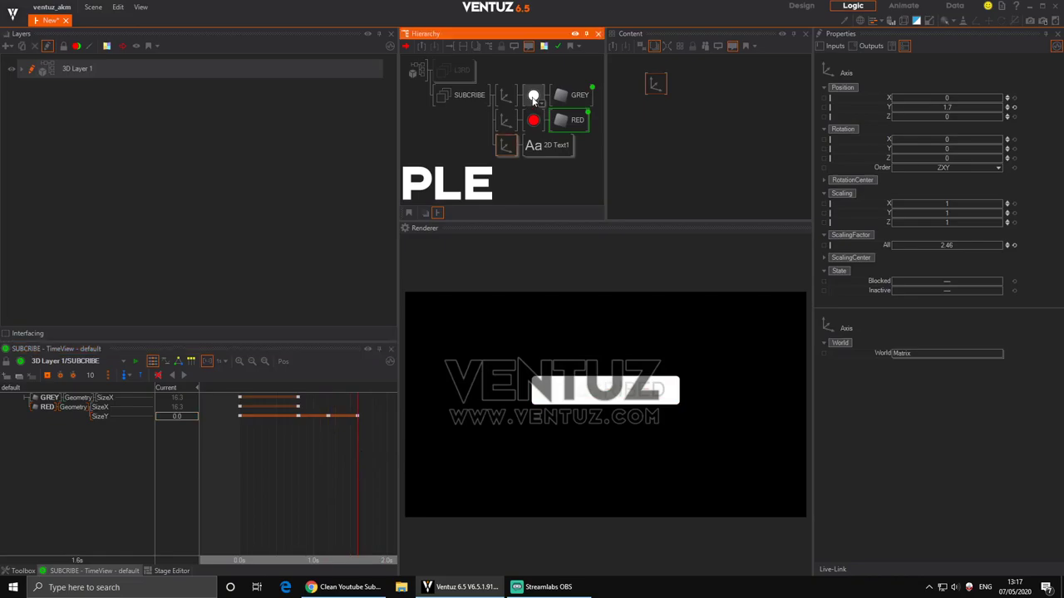
left_click(1024, 167)
left_click_drag(984, 195, 968, 198)
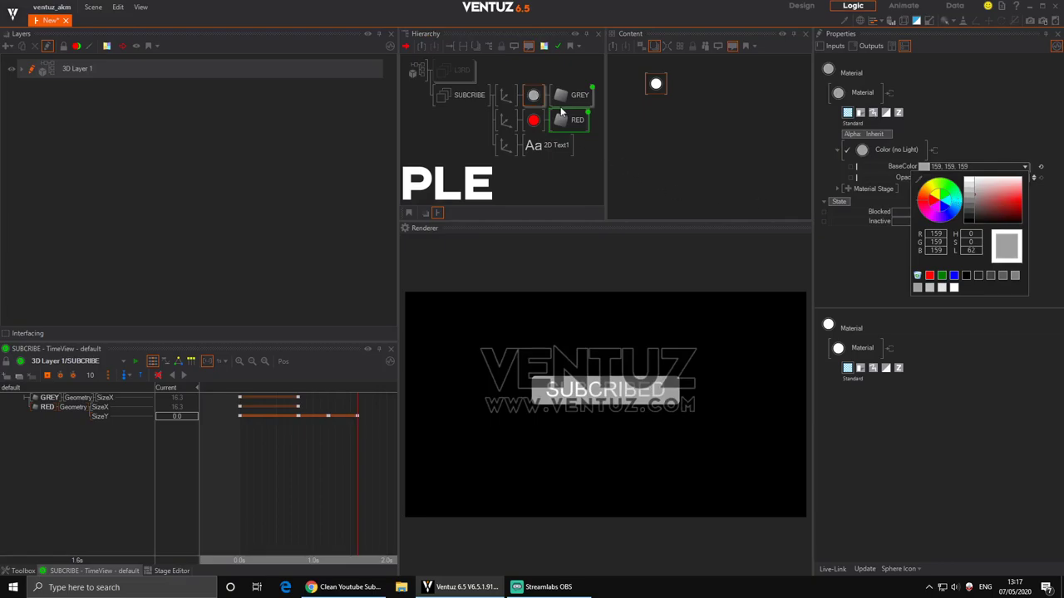
Add a Color material in front of the 2D text and switch its base color type to Color (no Light).
double_click(530, 173)
scroll(540, 200, "down", 3)
left_click(534, 162)
left_click(532, 147)
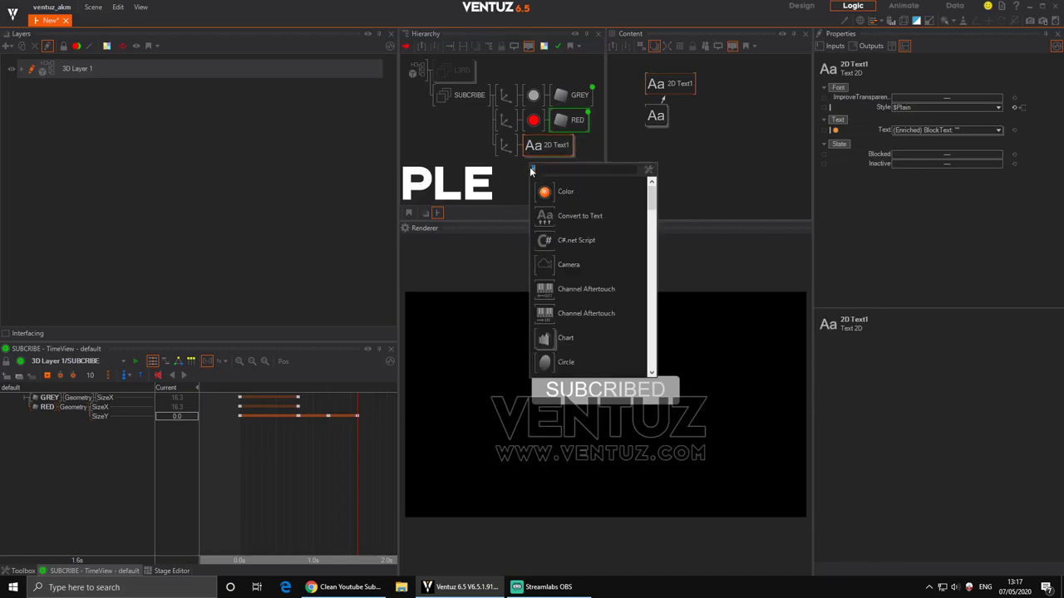
left_click(553, 191)
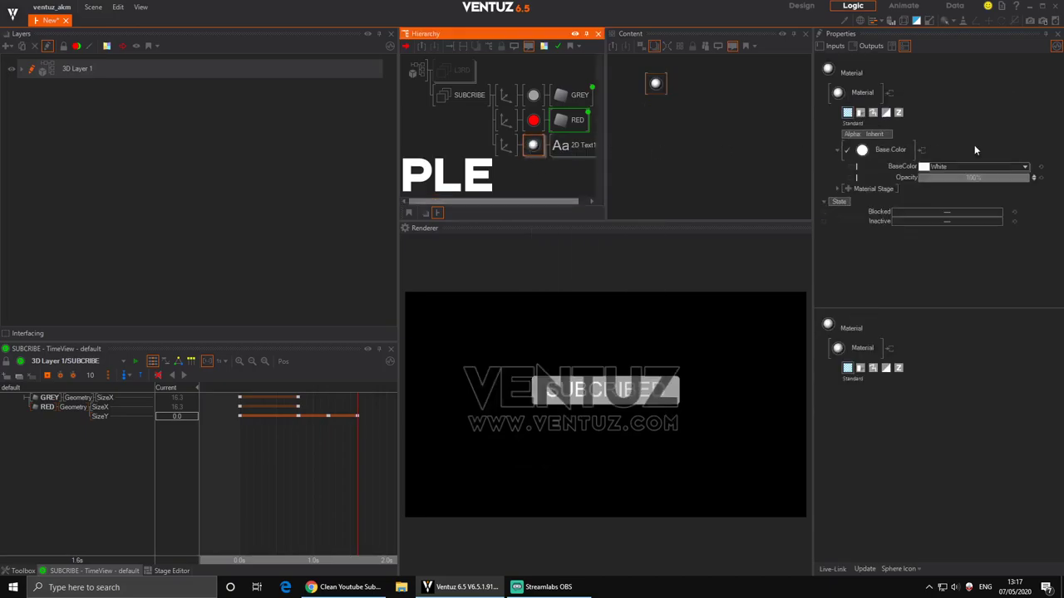
left_click(890, 150)
left_click(861, 186)
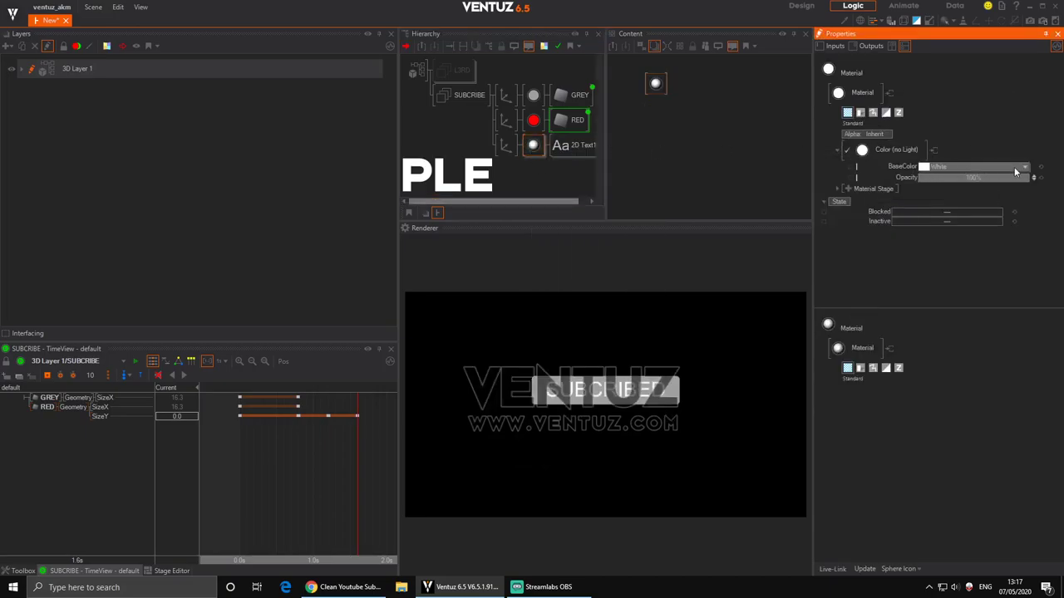
Set the text material's base color to the dark grey 96, 96, 96 and scrub the animation with an enlarged render view.
left_click(1025, 168)
left_click_drag(974, 187, 960, 211)
left_click(975, 107)
left_click_drag(346, 449, 263, 466)
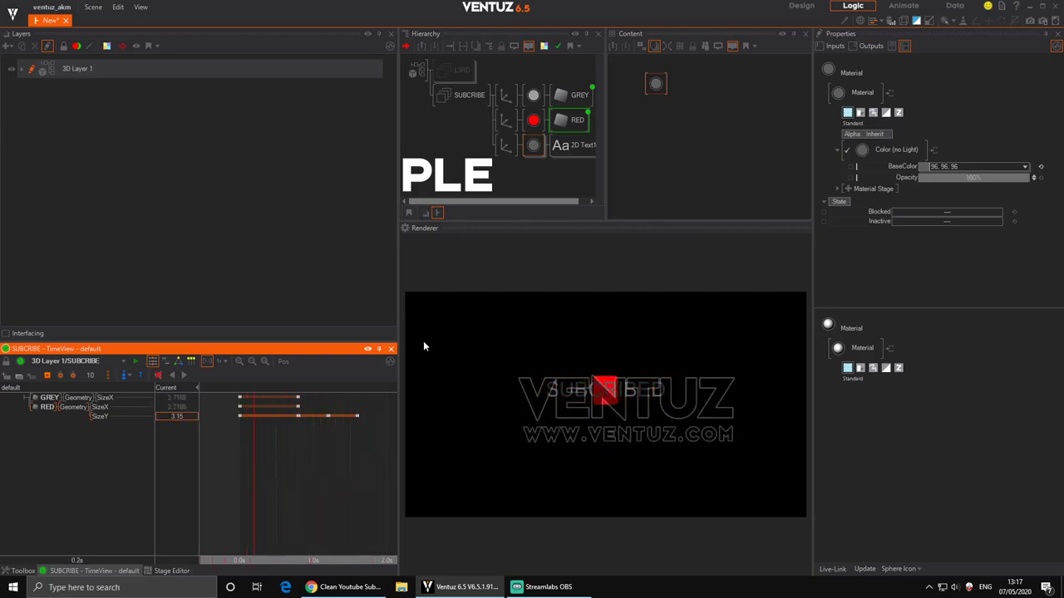
left_click_drag(398, 320, 318, 320)
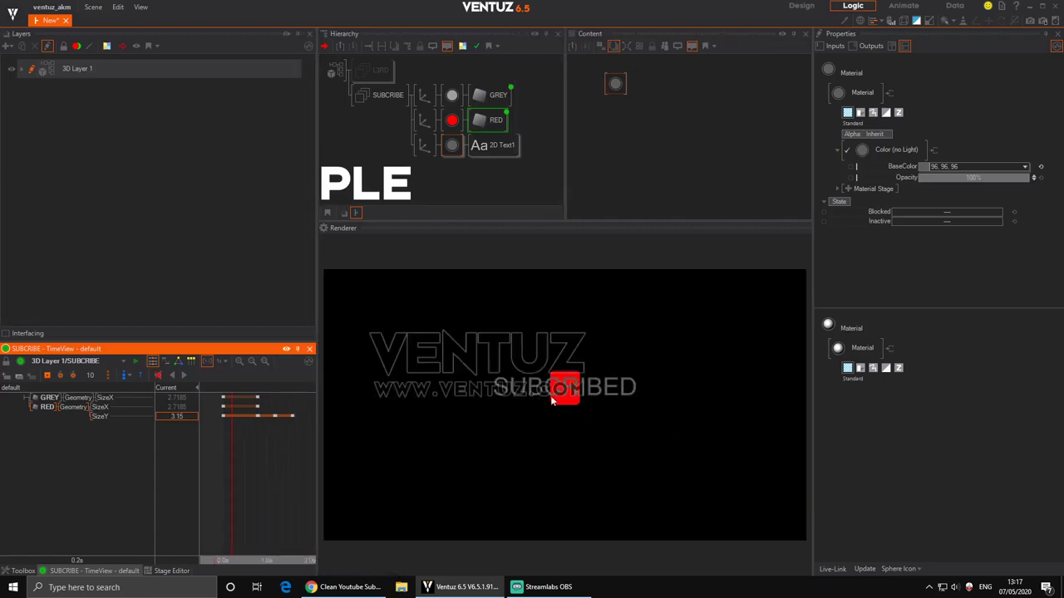
Show the 2D text's content and move its text source node down to make room above it.
left_click(482, 150)
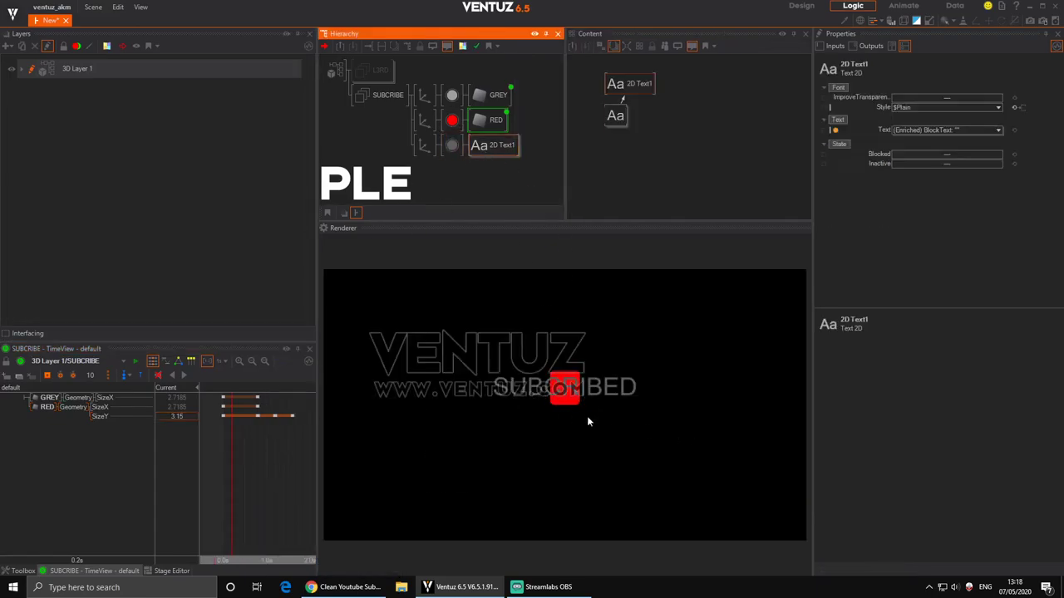
left_click_drag(618, 123, 623, 149)
left_click(595, 162)
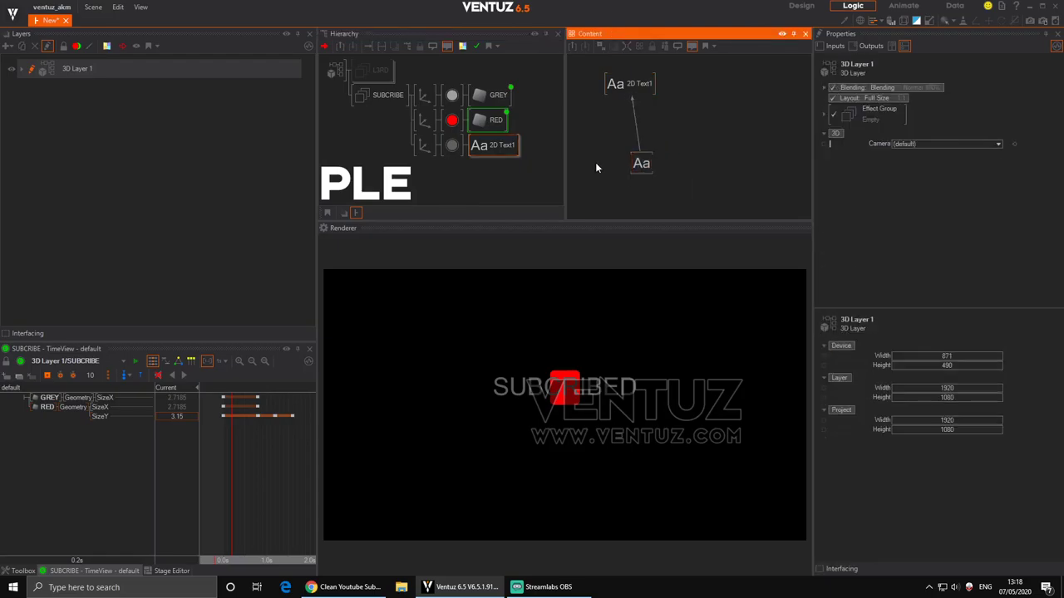
double_click(595, 163)
type("tex")
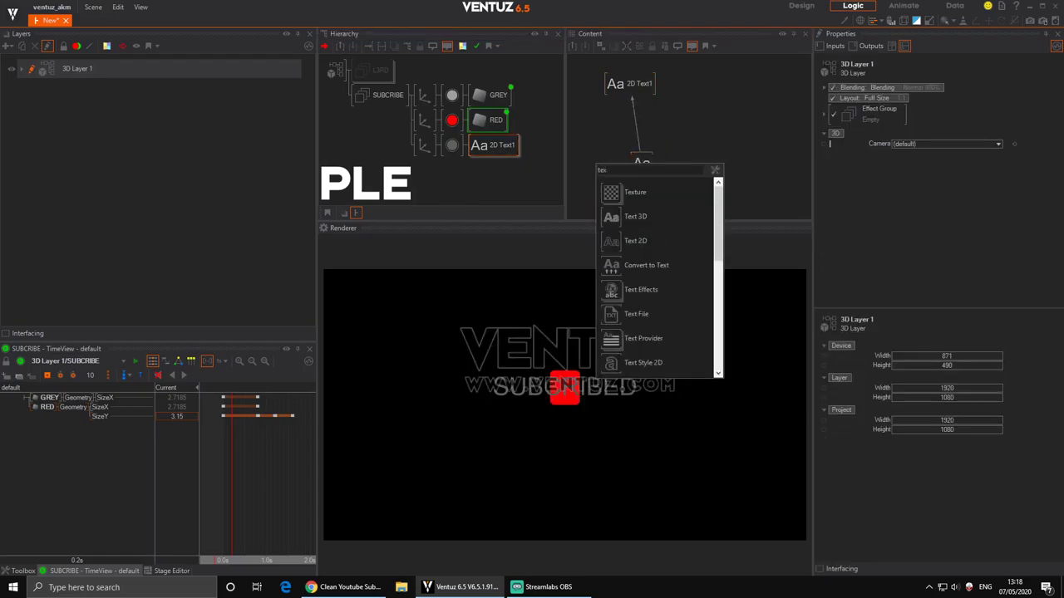
left_click(636, 104)
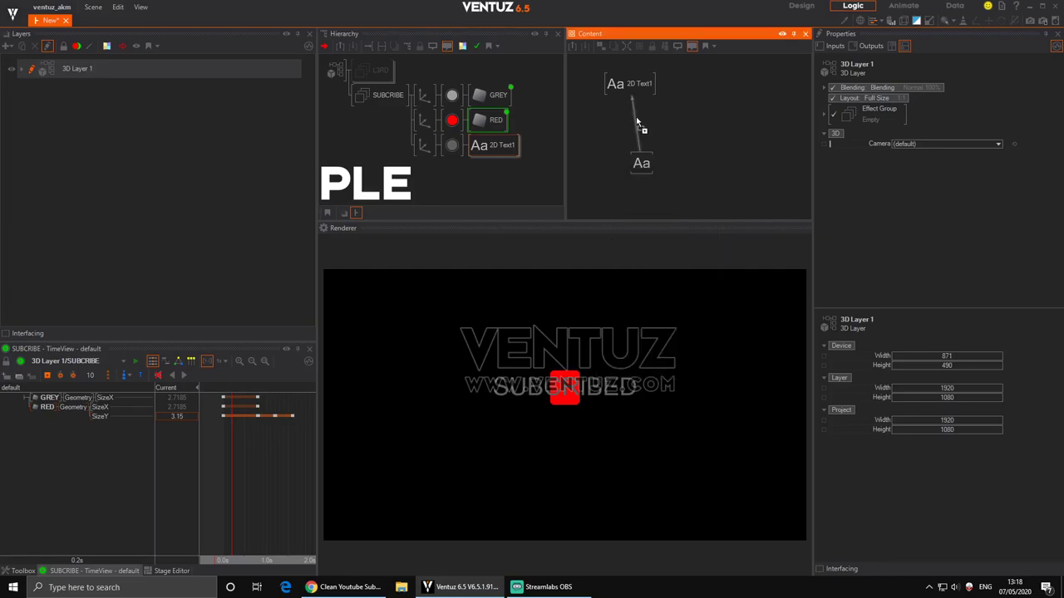
Insert an Alpha Effect on the link between the text source and the 2D text, and line the nodes up.
right_click(637, 123)
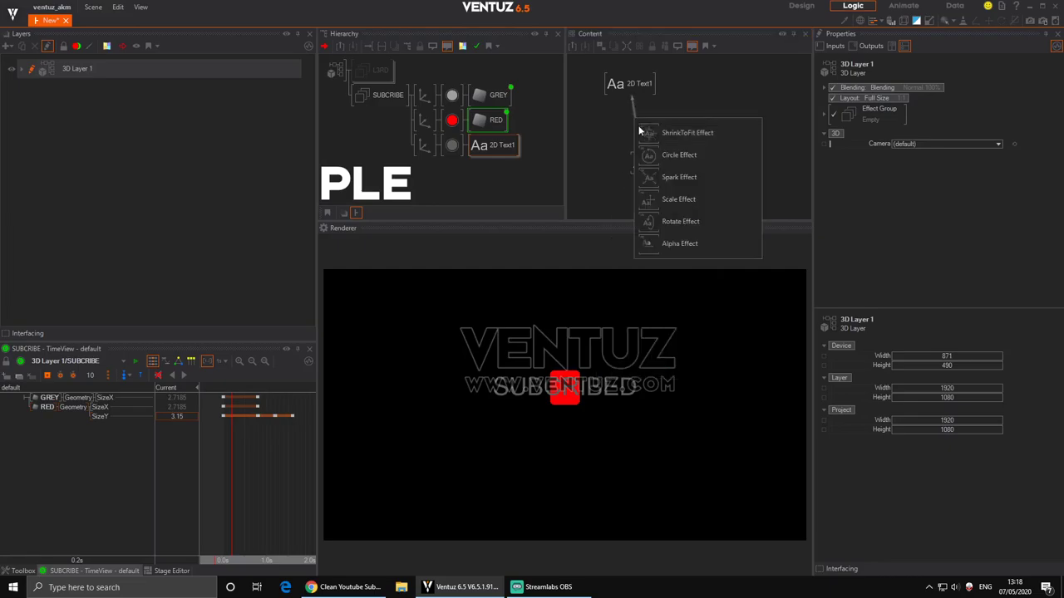
left_click(654, 249)
left_click_drag(641, 172, 634, 168)
mouse_move(633, 127)
left_mouse_down()
mouse_move(624, 118)
mouse_move(635, 121)
left_mouse_up()
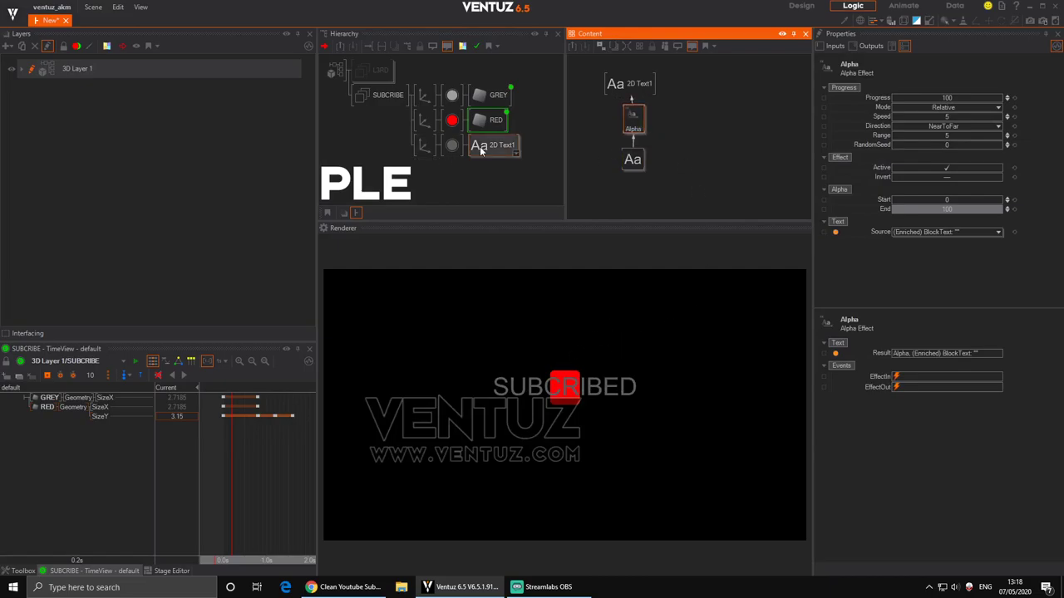
Show the RED box and its SUBCRIBE animation beside the text nodes and arrange the nodes in the content area.
left_click(490, 119)
left_click(694, 115)
left_click_drag(577, 77, 774, 169)
left_click(618, 175)
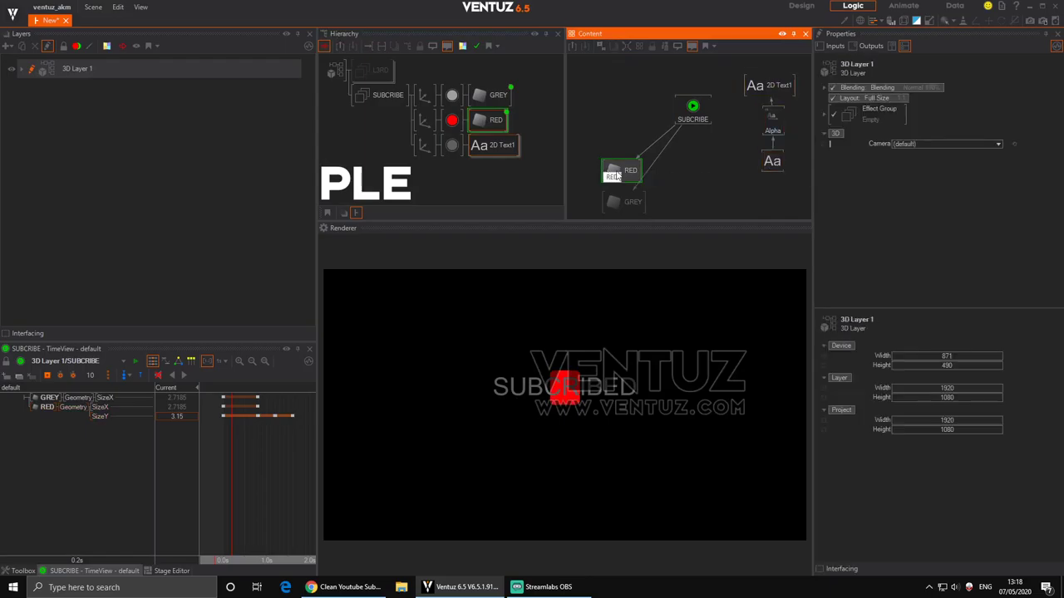
left_click_drag(616, 173, 597, 117)
left_click_drag(630, 207, 605, 164)
left_click_drag(695, 108, 687, 126)
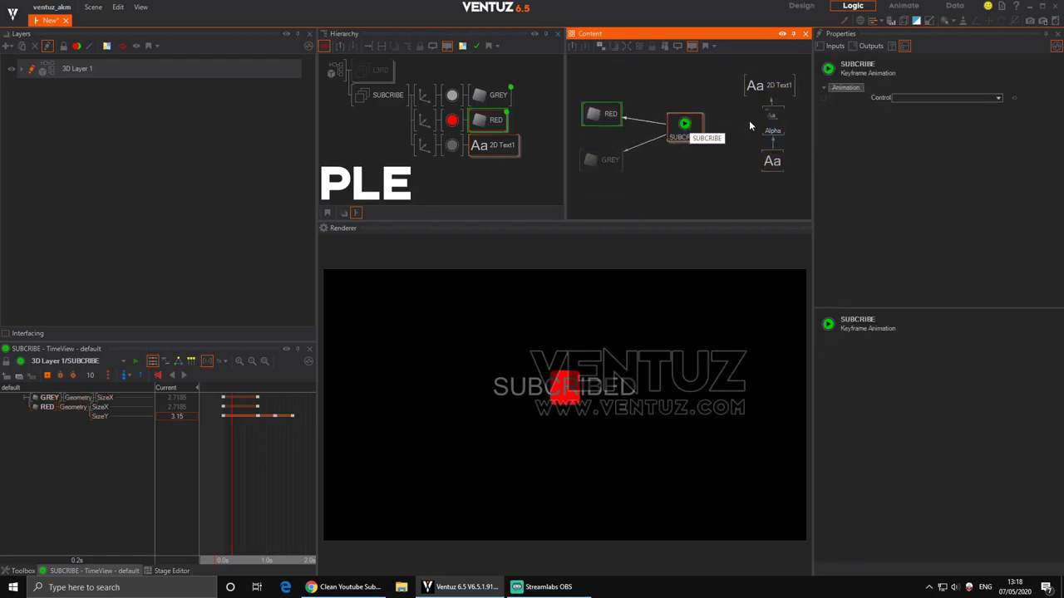
Lower the Alpha effect's Progress to about 63.6 and bind that property to the SUBCRIBE keyframe animation.
left_click(772, 116)
left_click_drag(939, 100, 1001, 100)
left_click_drag(877, 97, 699, 130)
left_click(697, 129)
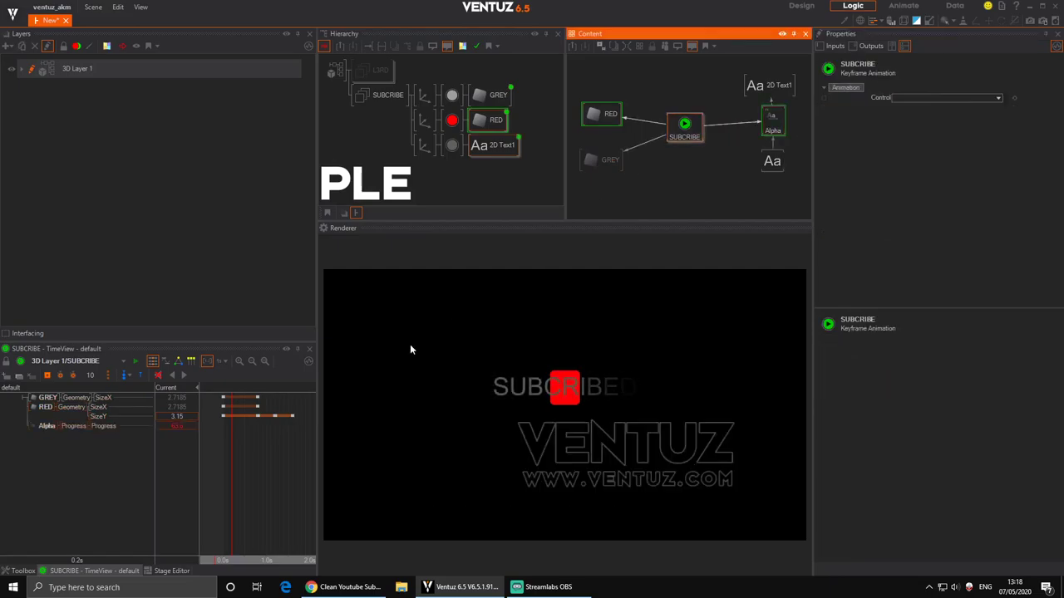
Keyframe the Alpha effect's progress from fully hidden text at 0.0 s to 100 at 0.8 s.
left_click(258, 459)
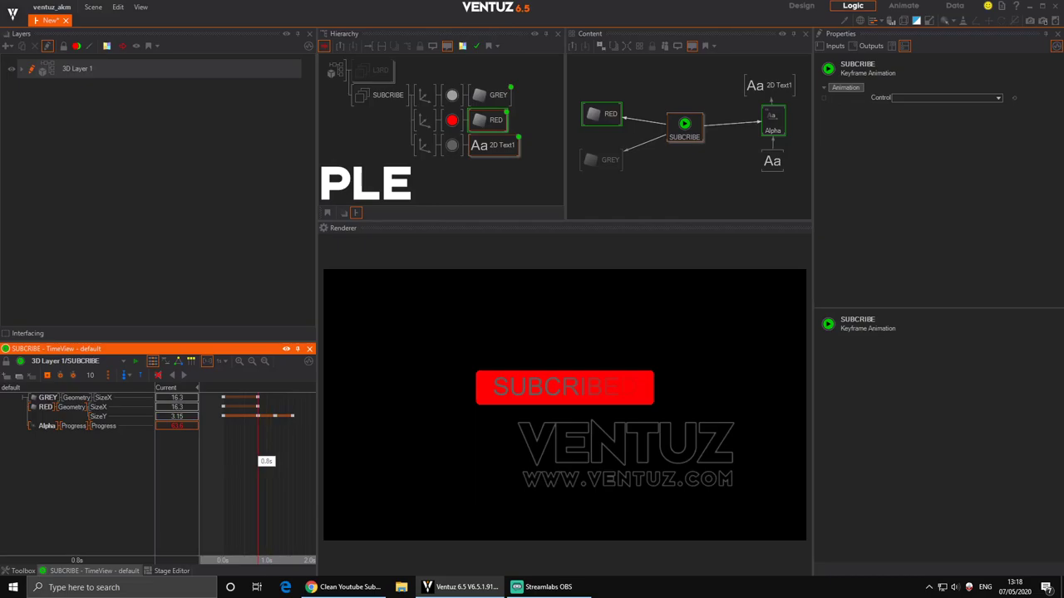
left_click(79, 427)
left_click(48, 376)
left_click_drag(247, 458, 223, 461)
left_click(178, 427)
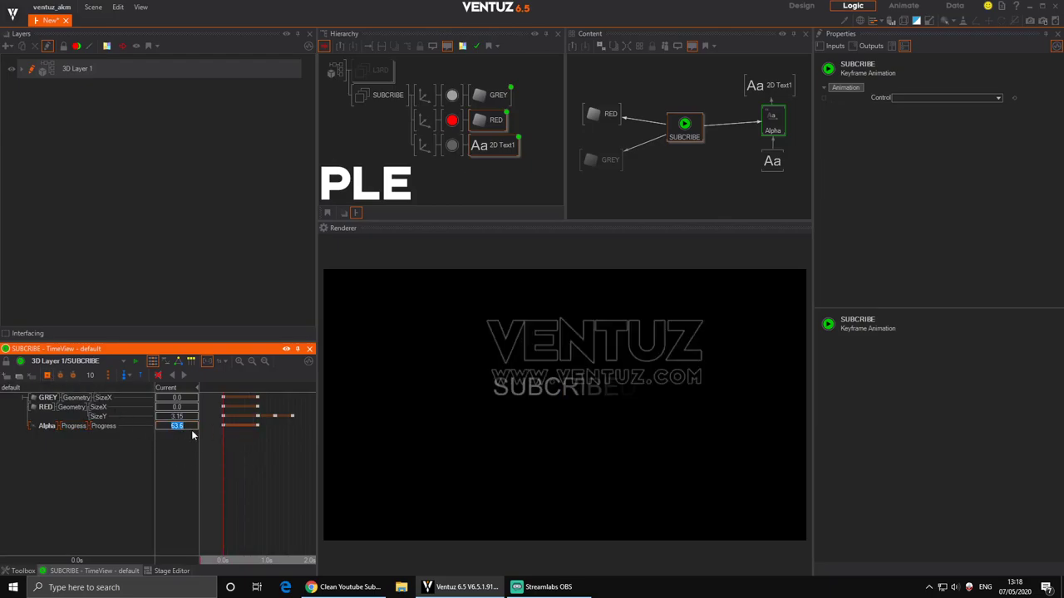
type("1")
key("Return")
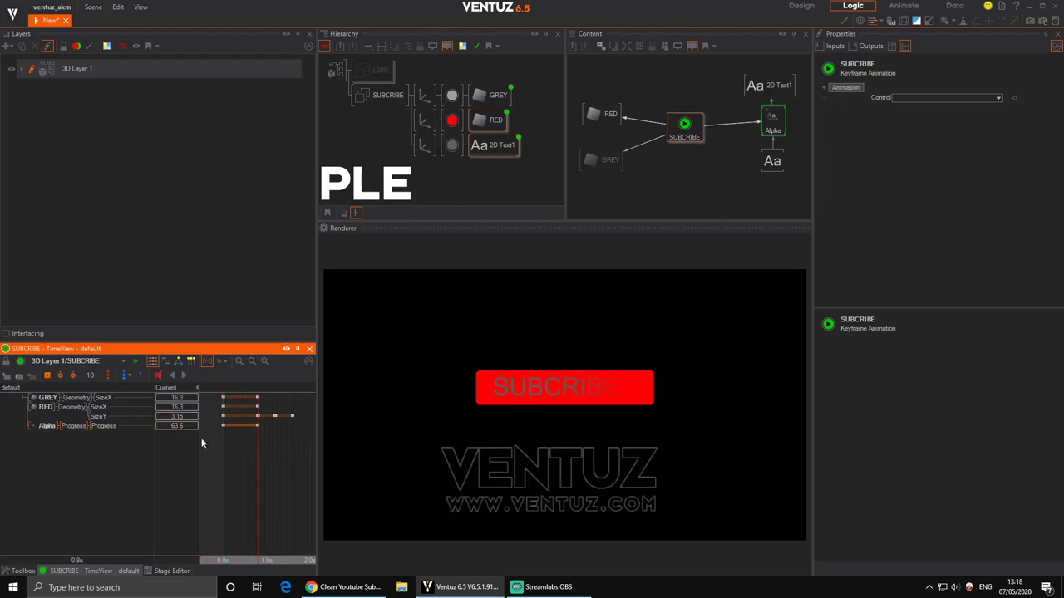
left_click_drag(181, 426, 181, 387)
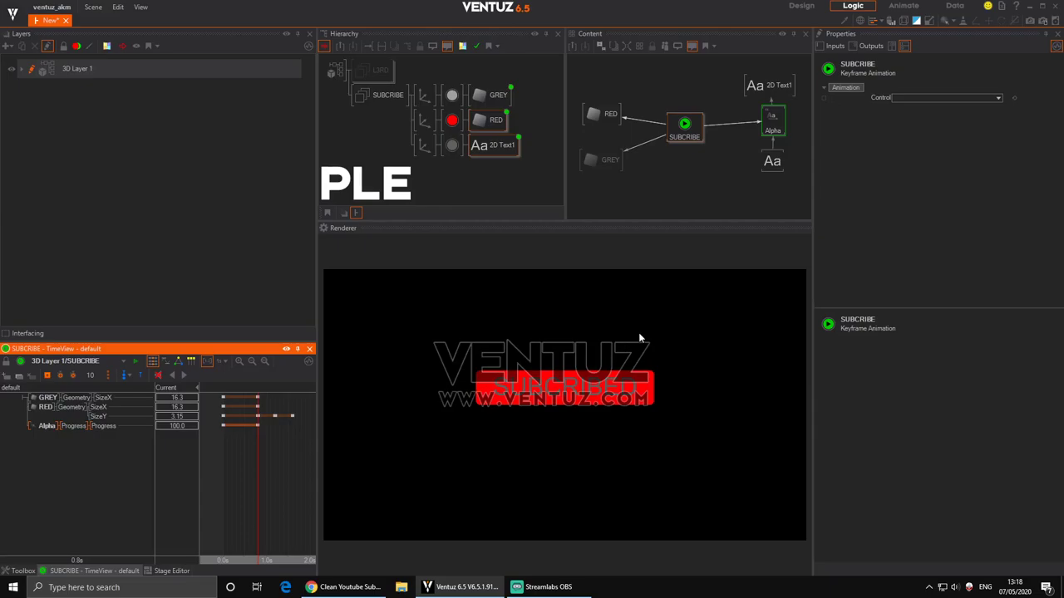
Show the text's material together with the text and animation nodes, placing it below the GREY node.
left_click(451, 147)
left_click_drag(613, 71, 642, 203)
left_click(484, 145, "ctrl")
left_click(620, 88)
left_click(699, 175)
left_click(643, 201)
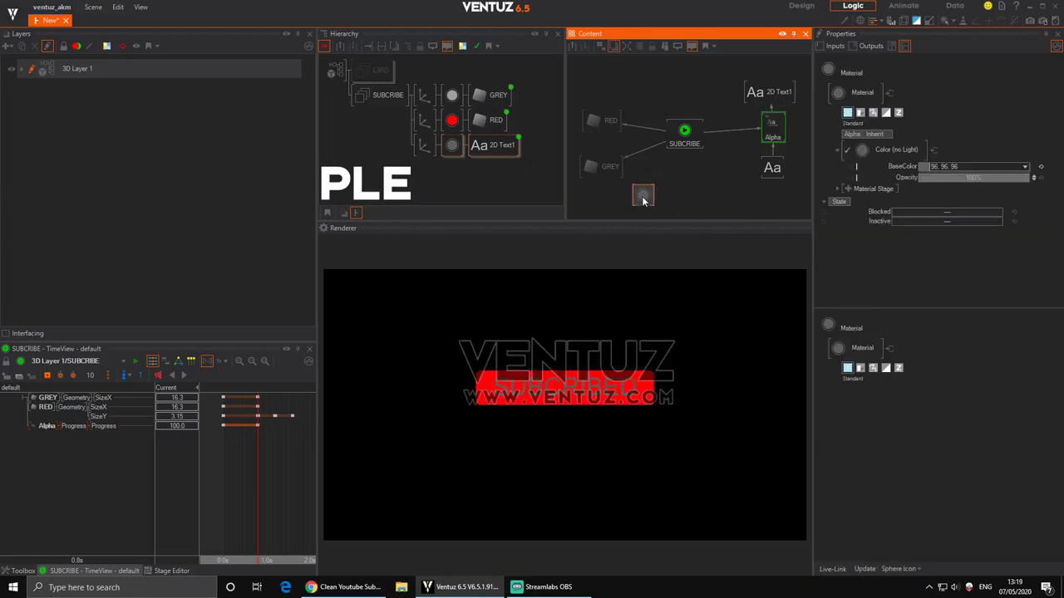
Add an HSLA to Color node beside the text's material and bind the material's BaseColor to it.
double_click(695, 194)
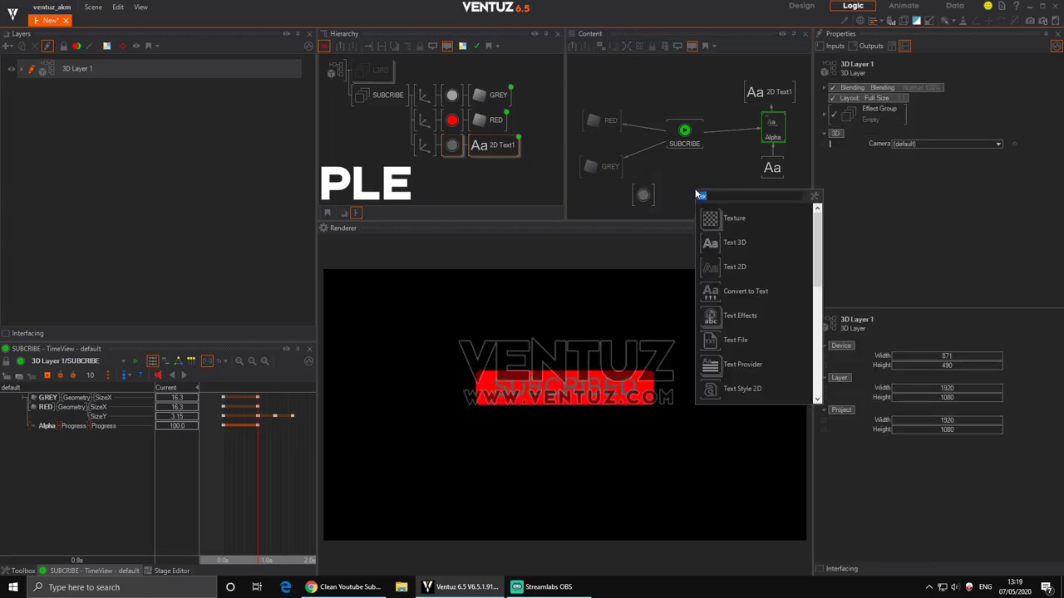
type("hs")
left_click(702, 219)
left_click_drag(700, 191, 696, 195)
left_click(642, 196)
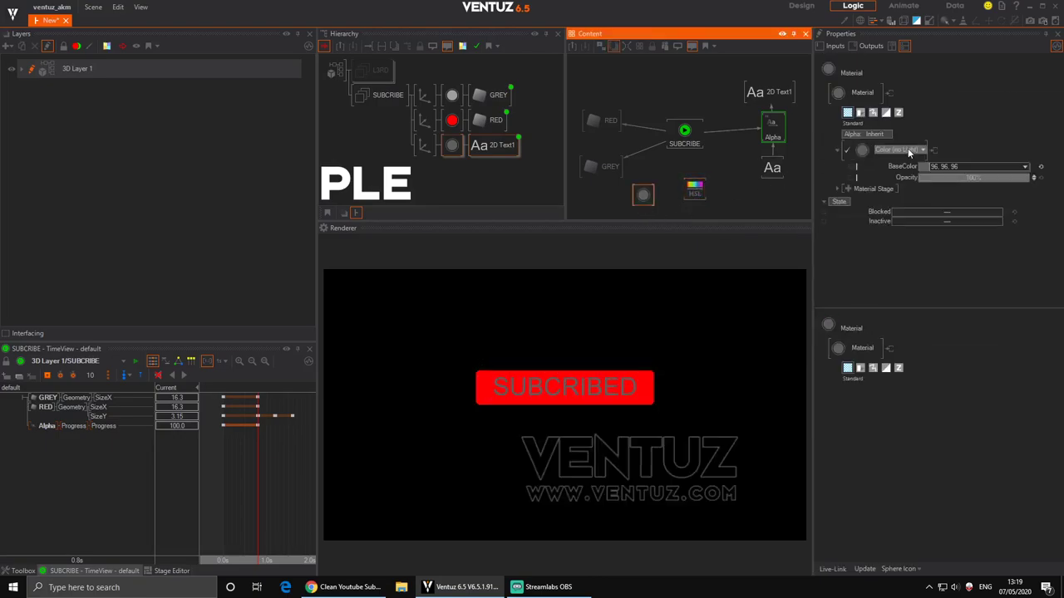
left_click_drag(901, 166, 698, 197)
Set the HSLA to Color node's saturation to 0 and its lightness to 100 for white text.
left_click(695, 193)
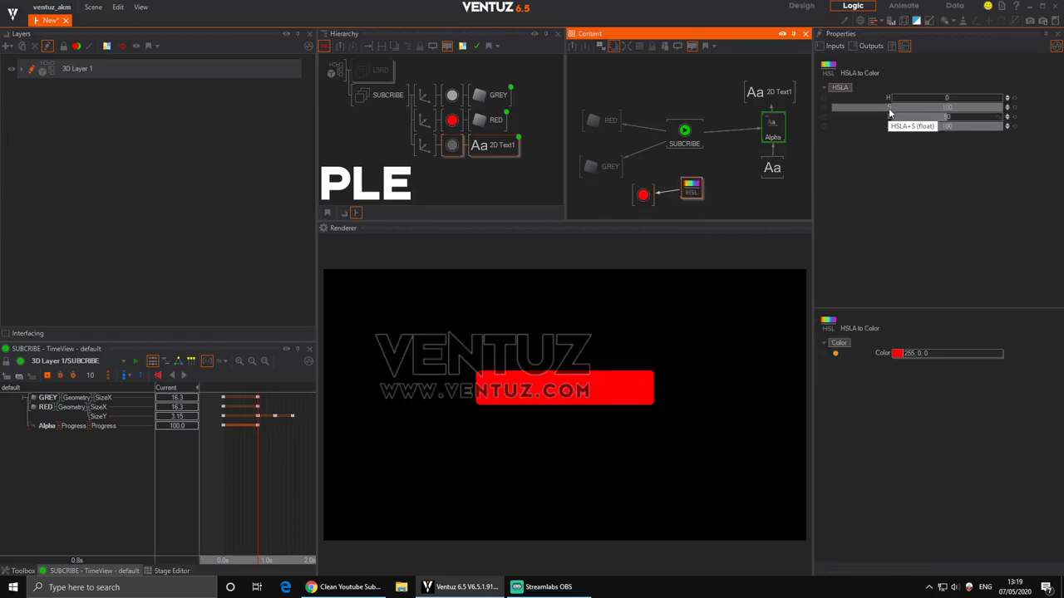
left_click_drag(956, 116, 890, 107)
left_click_drag(1001, 109, 959, 120)
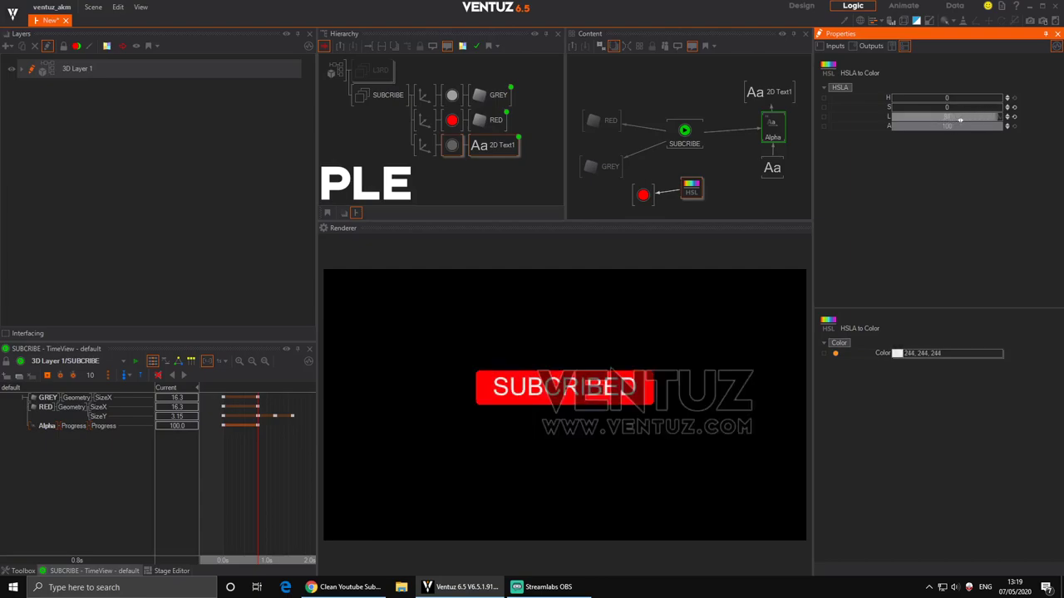
left_click(1014, 117)
right_click(1033, 86)
left_click(973, 60)
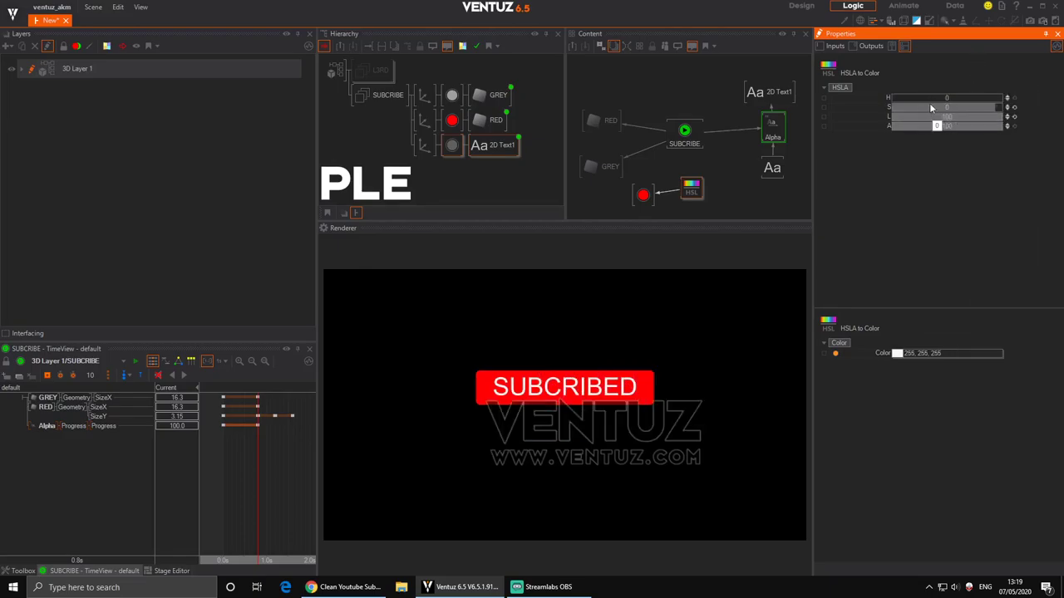
Bind the HSLA lightness to the SUBCRIBE animation and keyframe it at 100 at 0.8 s.
left_click(873, 115)
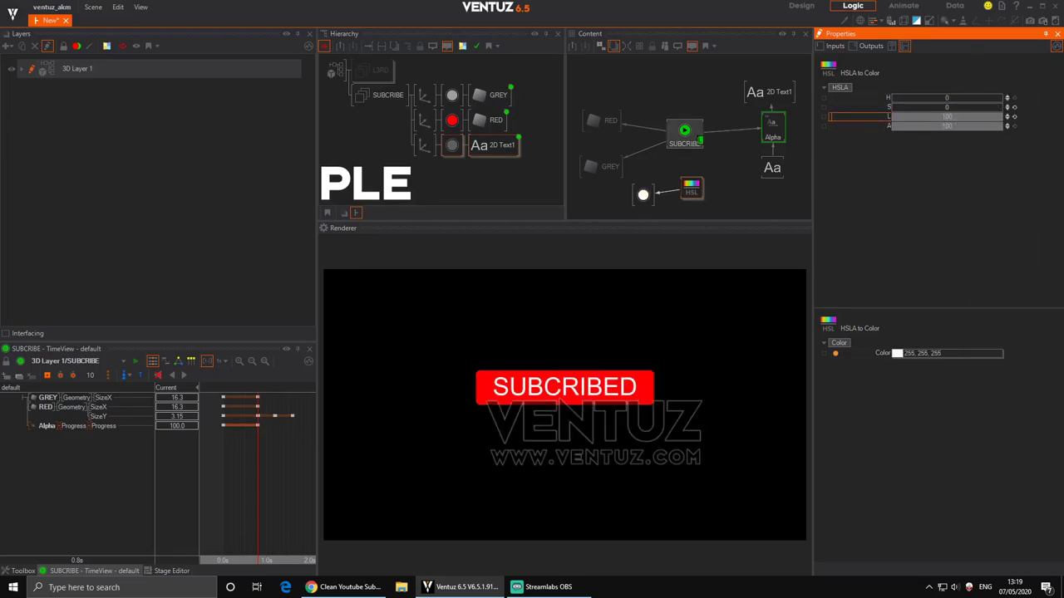
left_click_drag(870, 119, 678, 140)
left_click(678, 140)
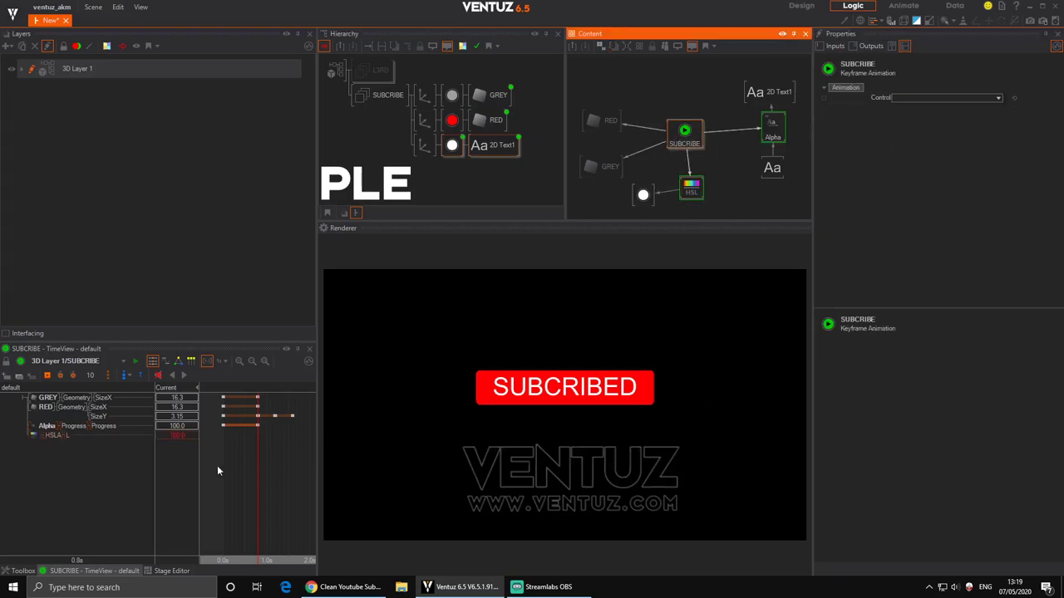
left_click(45, 435)
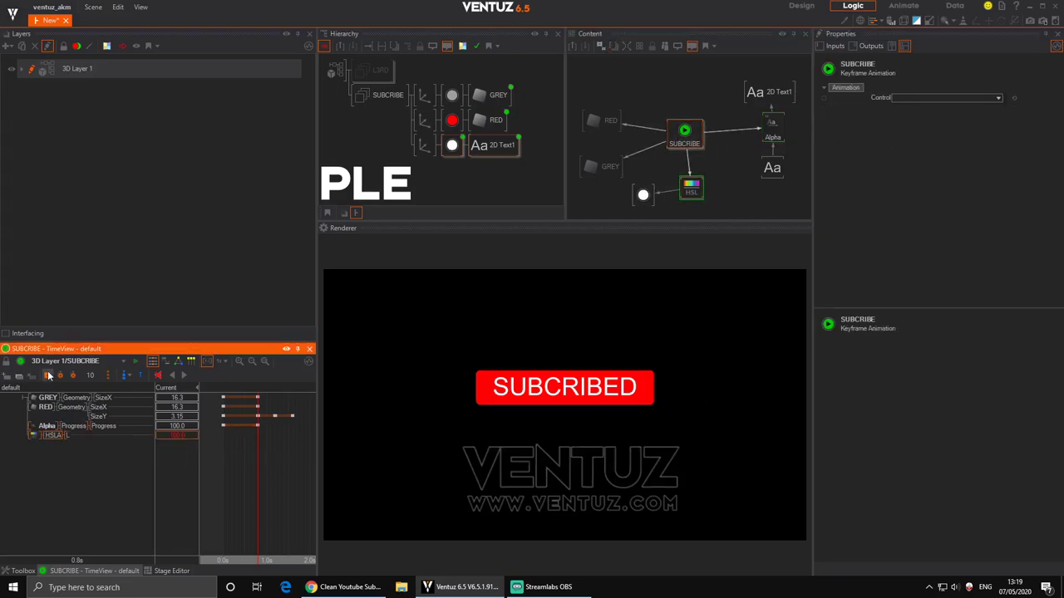
Add a changed lightness keyframe for the text color at 1.6 s and scrub back through the animation.
left_click_drag(257, 455, 275, 456)
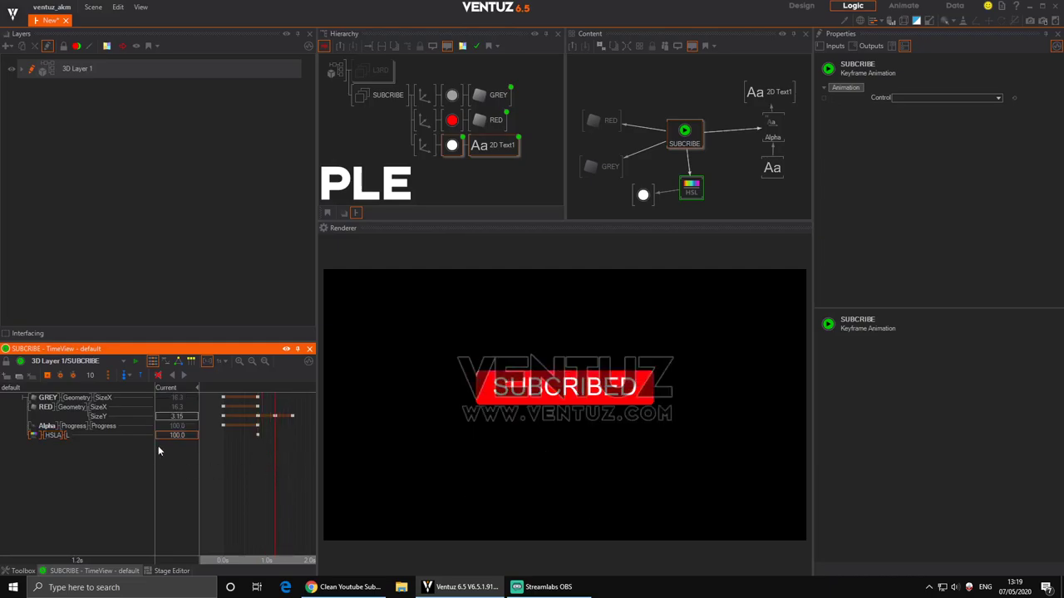
left_click_drag(258, 457, 292, 457)
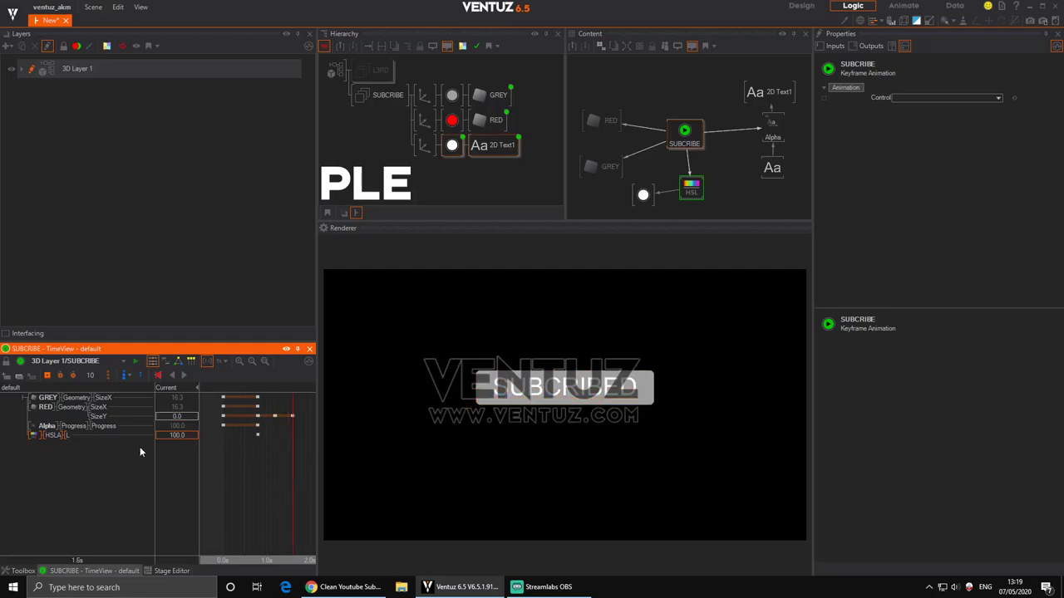
mouse_move(171, 438)
left_mouse_down()
mouse_move(156, 434)
mouse_move(192, 437)
mouse_move(156, 432)
left_mouse_up()
left_click(49, 376)
mouse_move(255, 475)
left_mouse_down()
mouse_move(288, 474)
mouse_move(246, 475)
left_mouse_up()
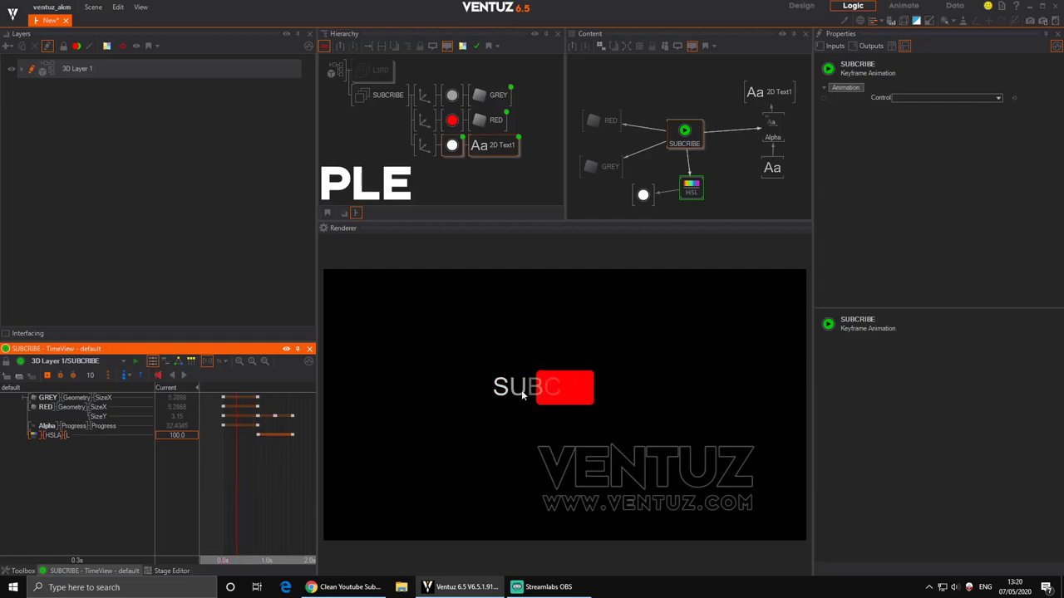
Set the Alpha effect's direction to Center and turn on its Invert option.
left_click(769, 130)
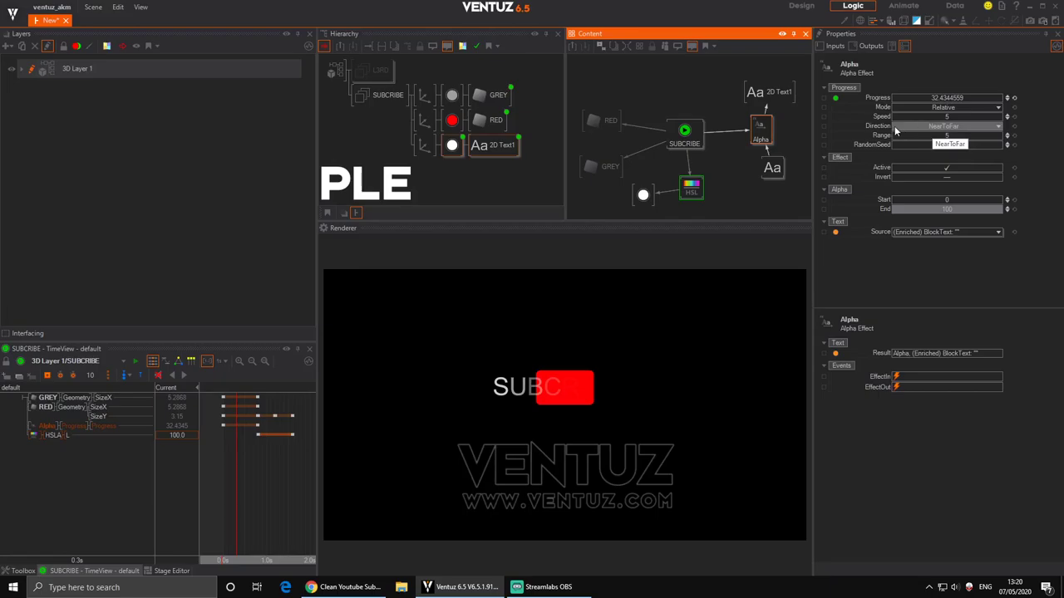
left_click(914, 125)
left_click(955, 164)
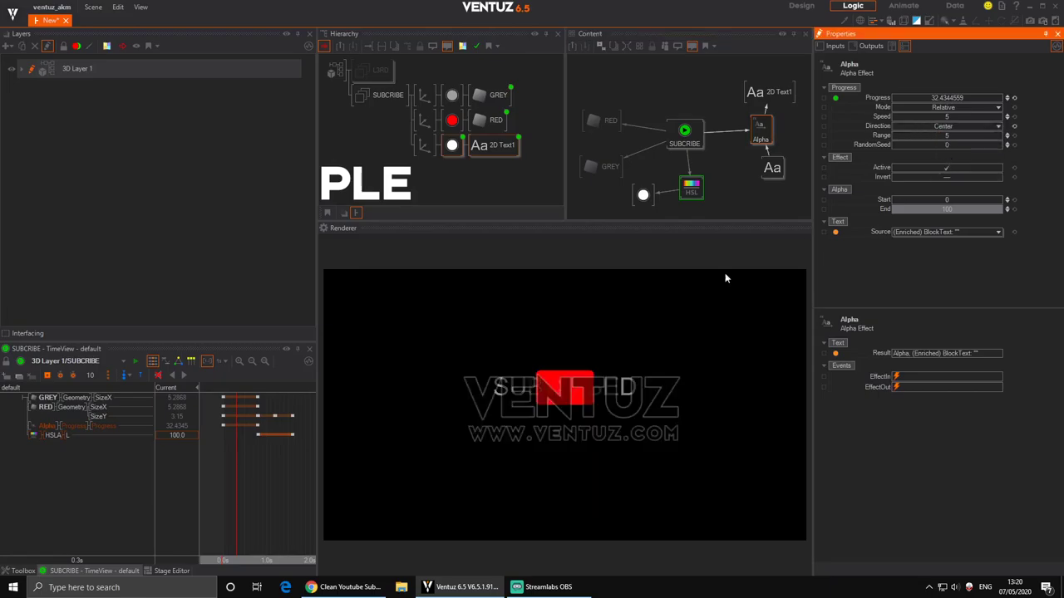
left_click(922, 177)
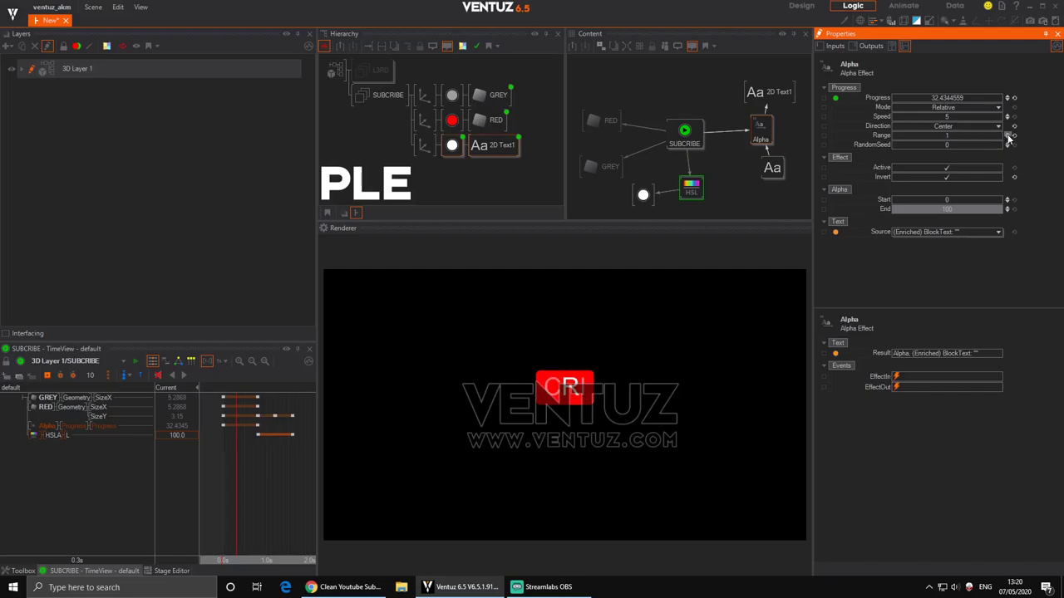
Play the SUBCRIBE animation from 0.0 s and set the HSLA lightness at 1.6 s to 30.92.
left_click_drag(238, 487, 221, 489)
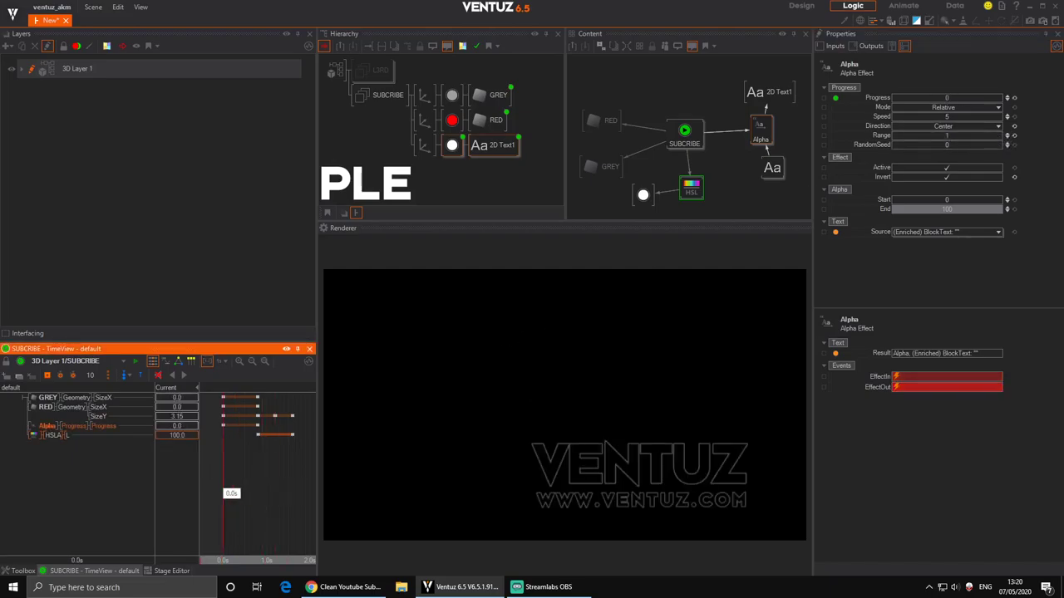
left_click(183, 378)
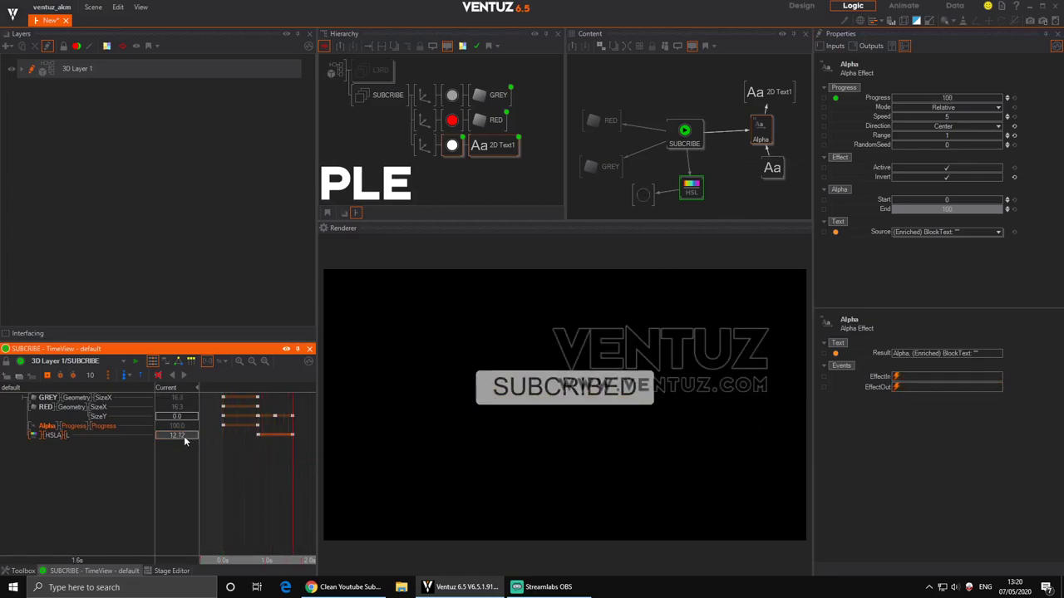
left_click_drag(159, 439, 198, 438)
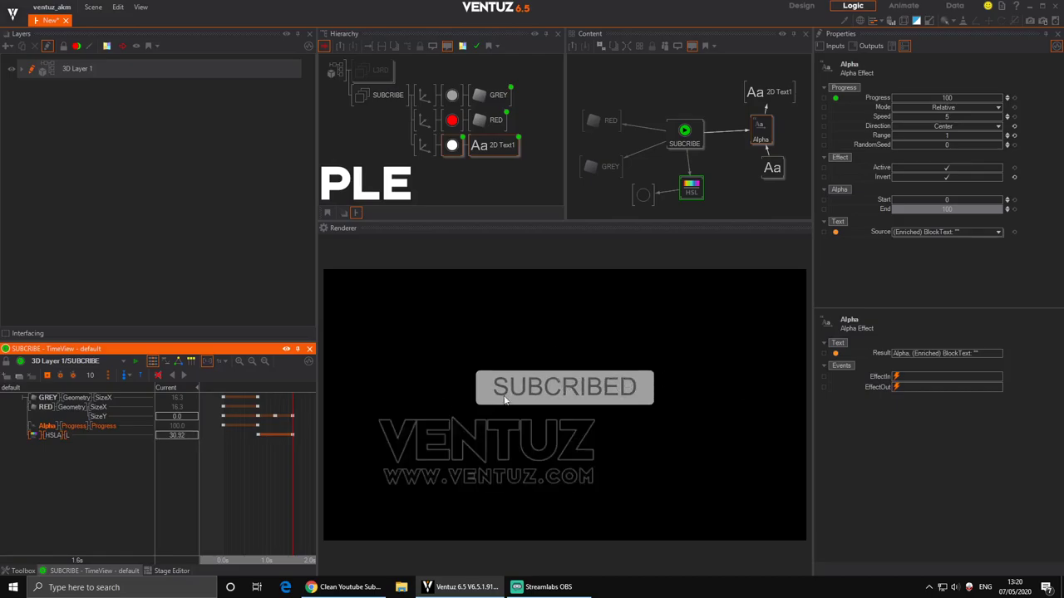
Change the font of the Block Text node feeding 2D Text1 to Headline.
left_click(490, 148)
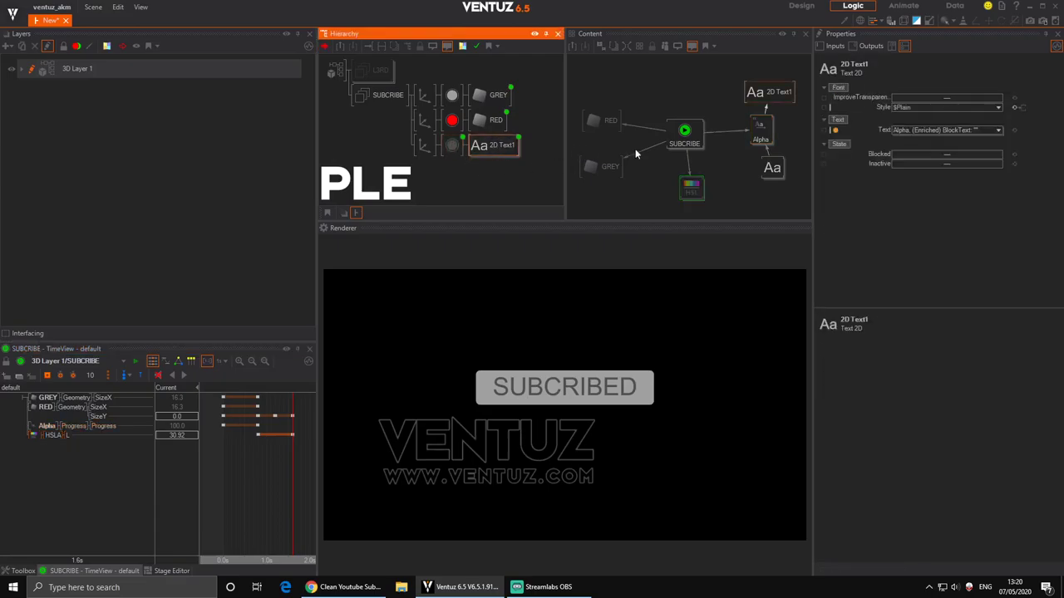
left_click(770, 168)
left_click(997, 98)
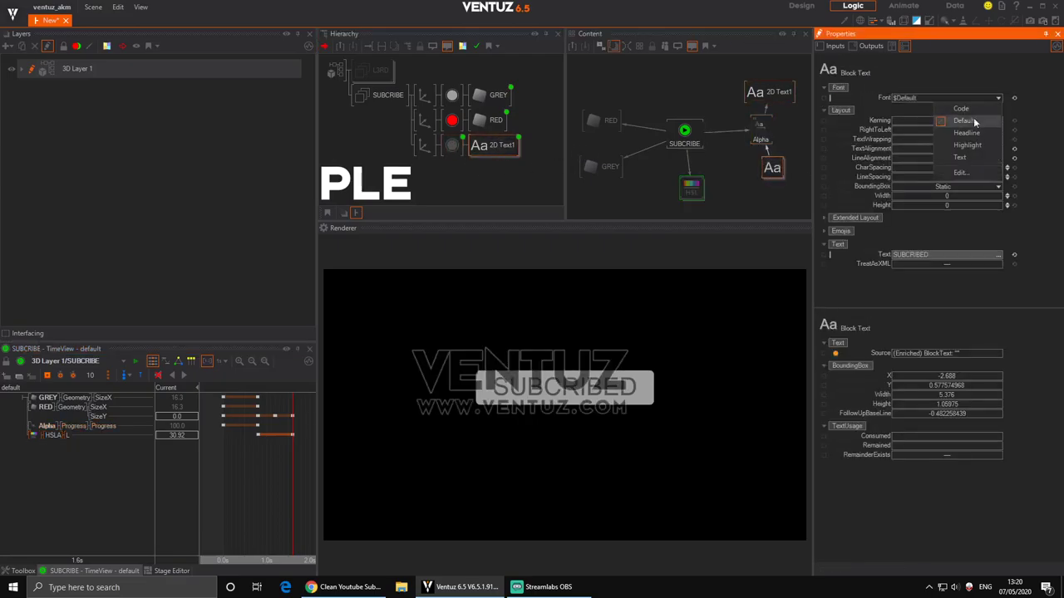
left_click(975, 135)
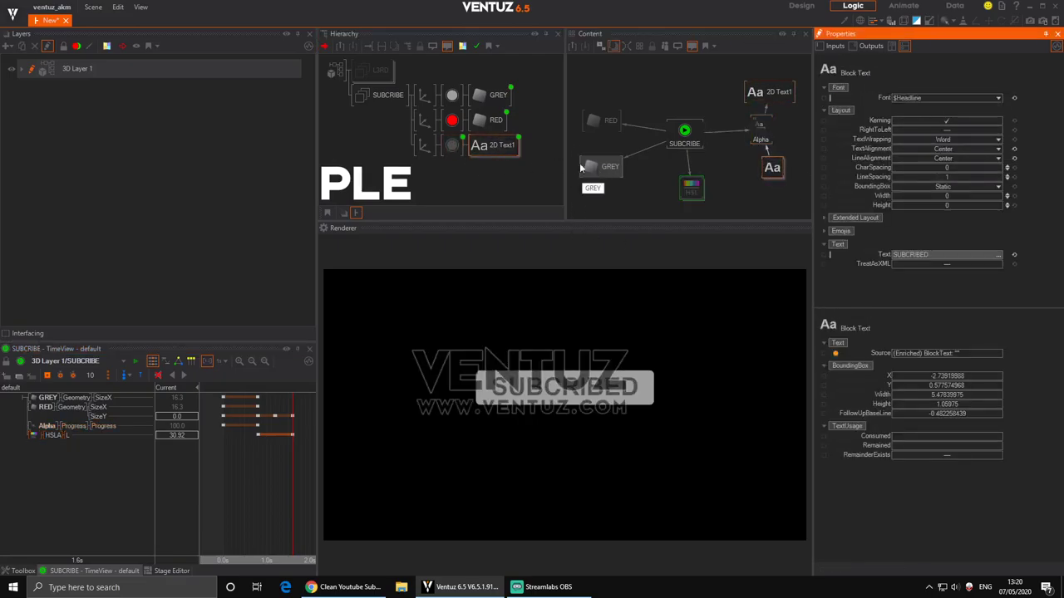
Set the text axis's Y position to 1.59 and its overall scaling factor to 2.11.
left_click(423, 148)
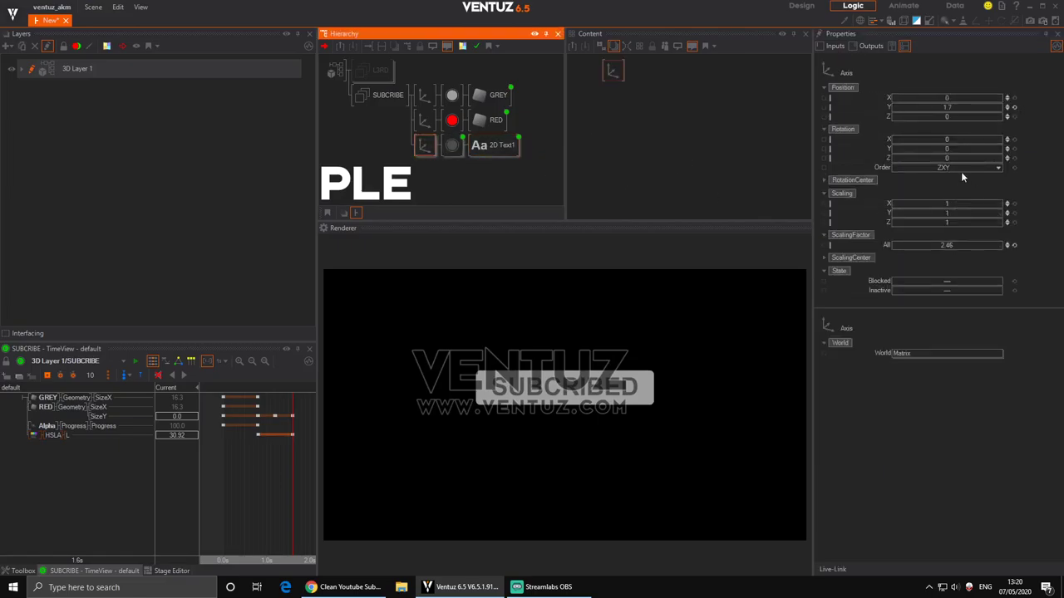
left_click_drag(956, 107, 941, 107)
left_click_drag(958, 245, 937, 243)
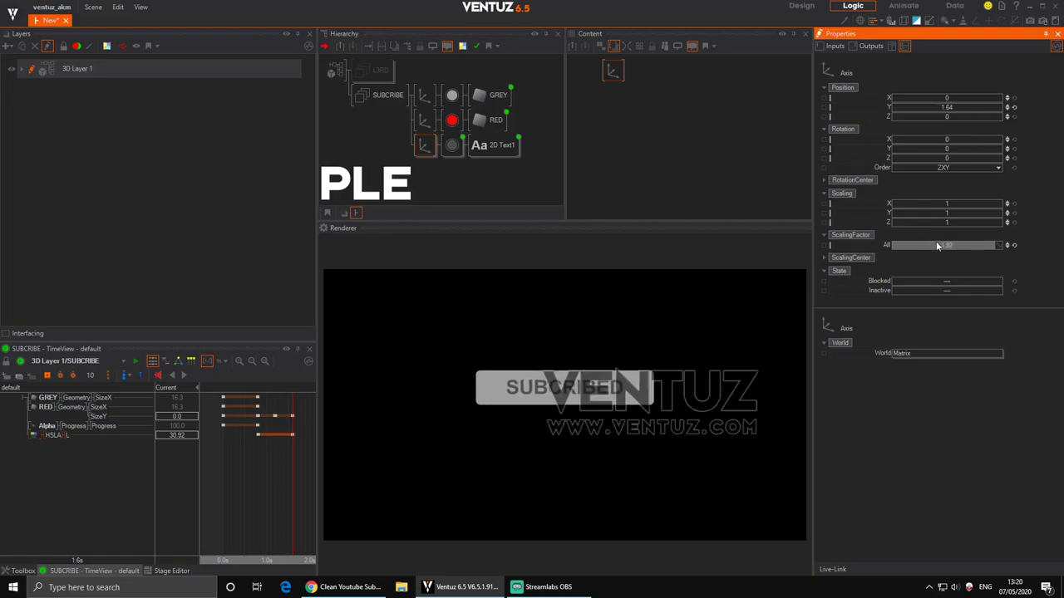
left_click_drag(946, 108, 943, 107)
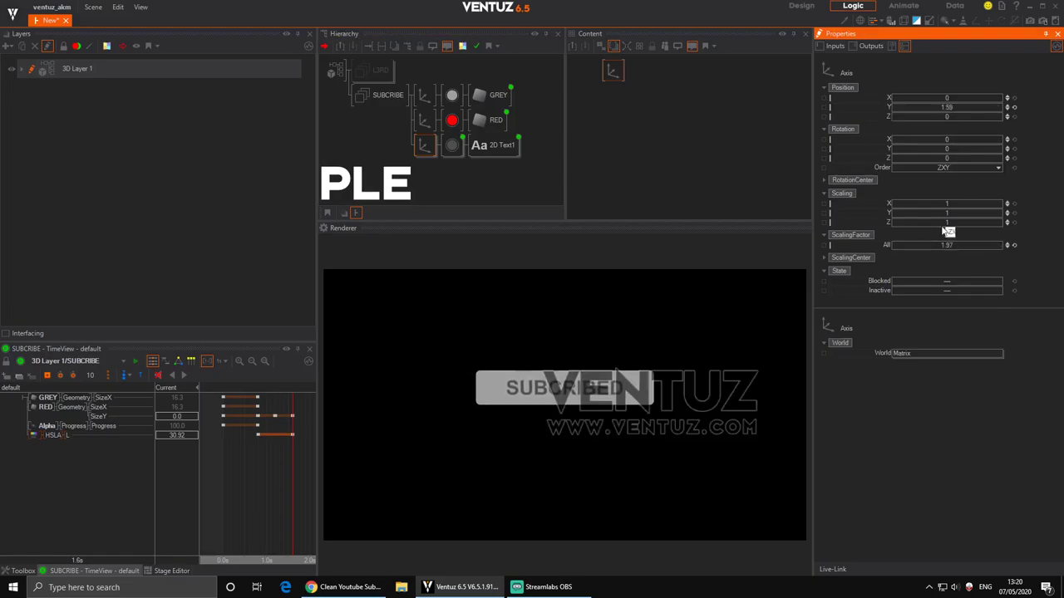
left_click_drag(946, 245, 956, 244)
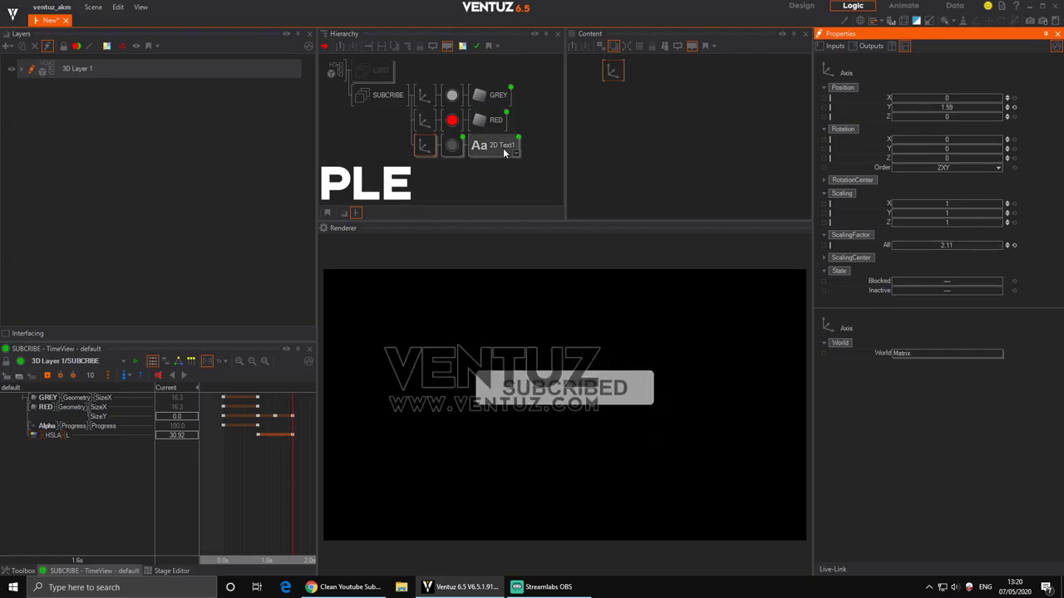
Set the Block Text node's character spacing to 0.83.
left_click(502, 146)
left_click(764, 175)
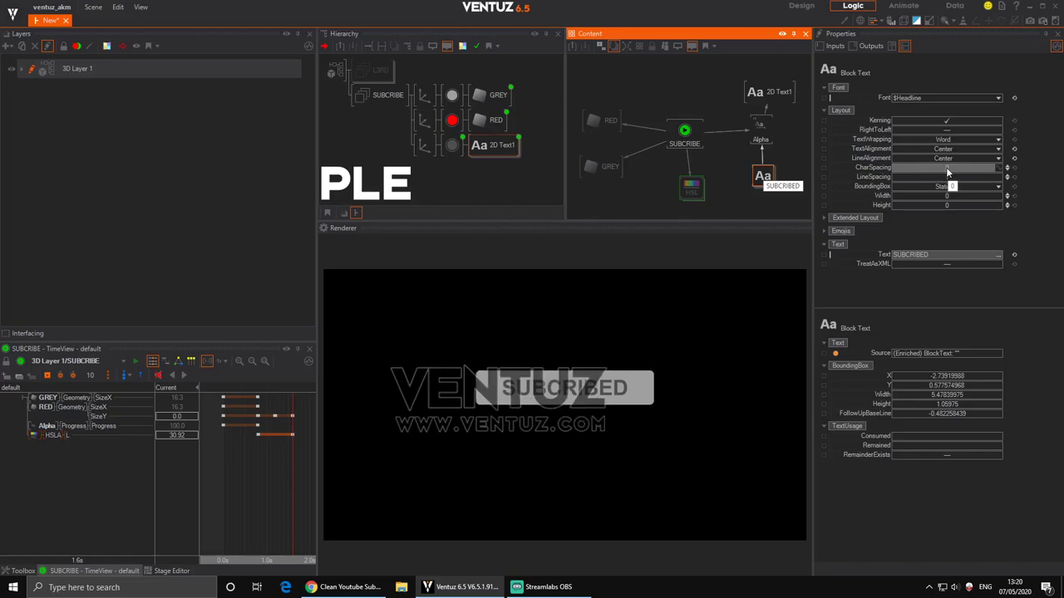
left_click_drag(946, 168, 977, 168)
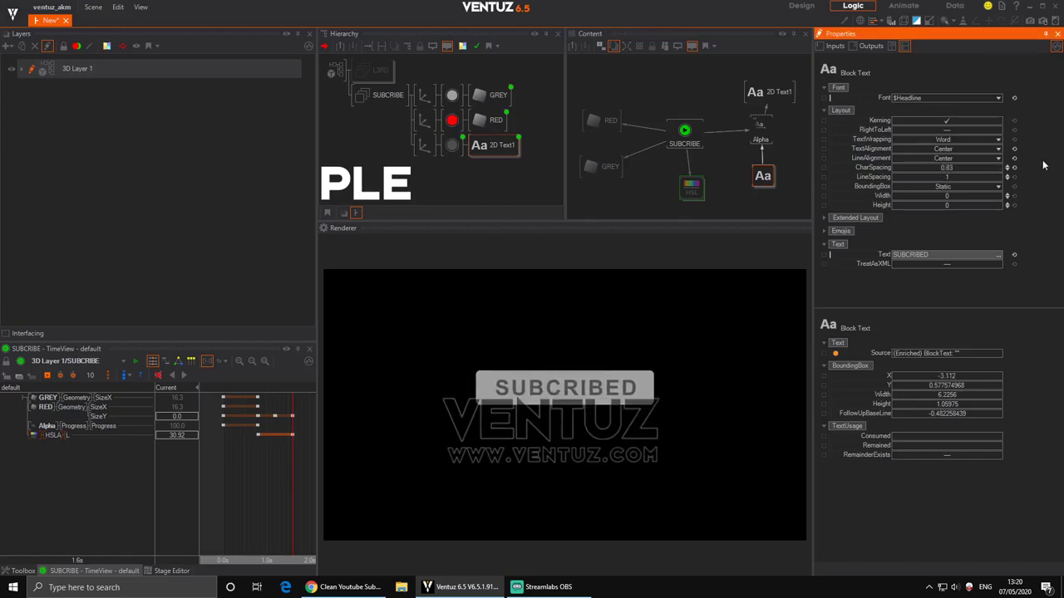
Play the SUBCRIBE animation from 0.0 s to review the restyled text and return to the start.
left_click_drag(268, 493, 222, 499)
left_click(184, 375)
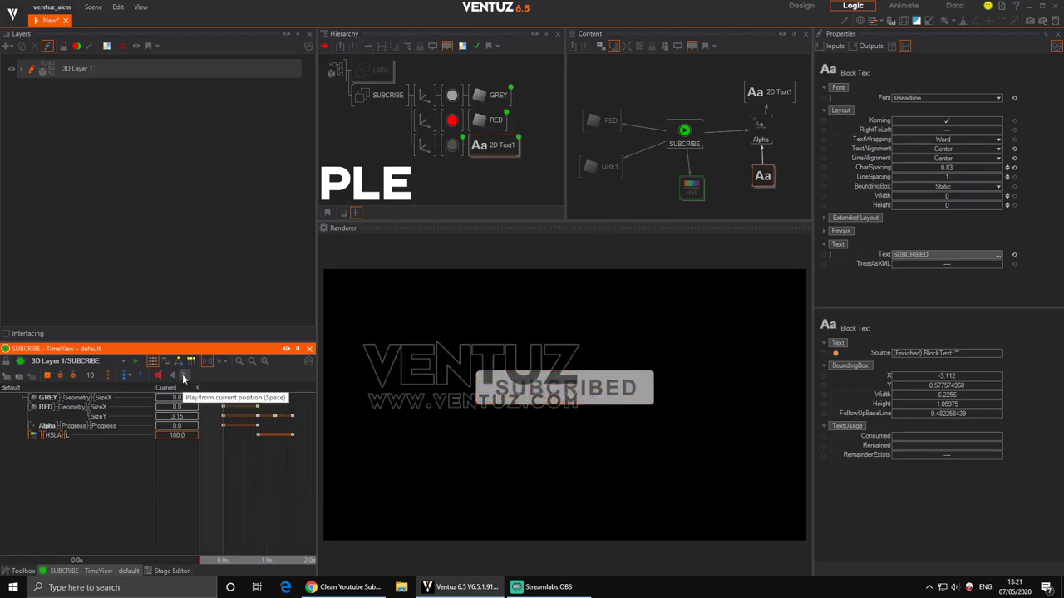
left_click_drag(291, 451, 224, 461)
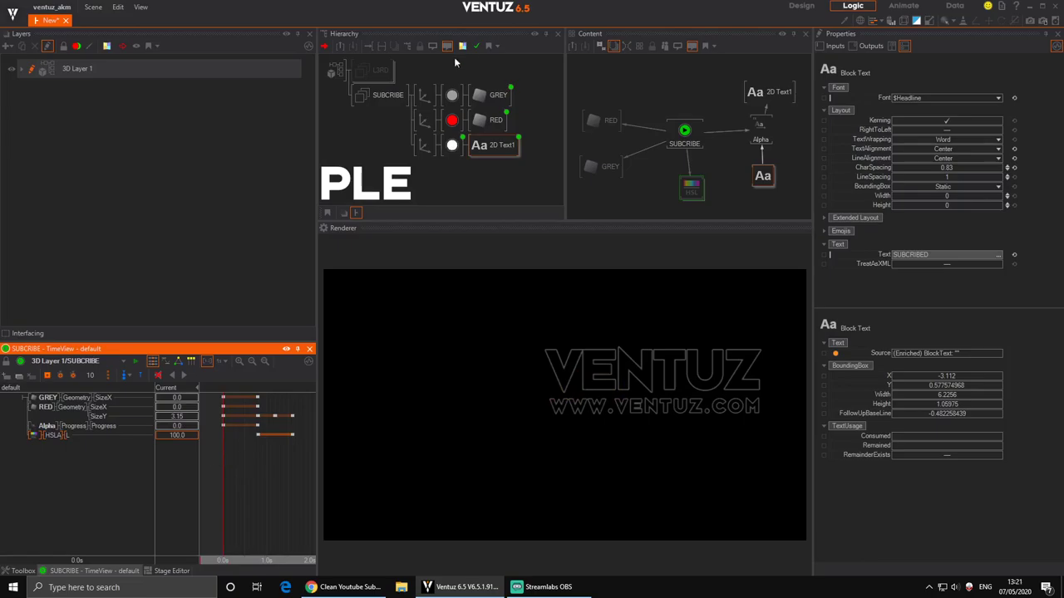
Merge the SUBCRIBE group into a hierarchy container and open that container.
left_click(375, 101)
right_click(382, 98)
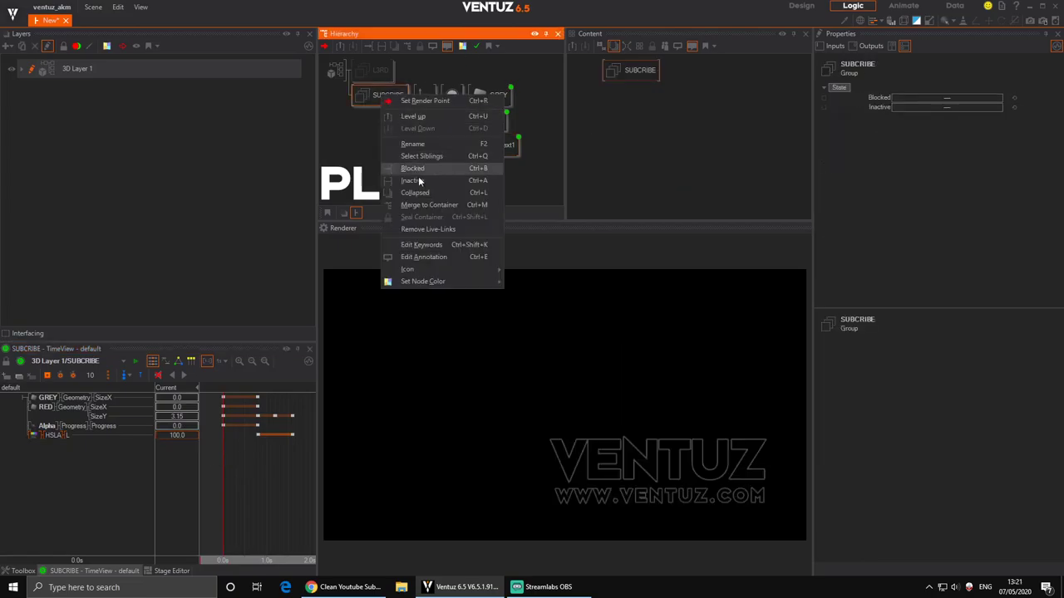
left_click(425, 202)
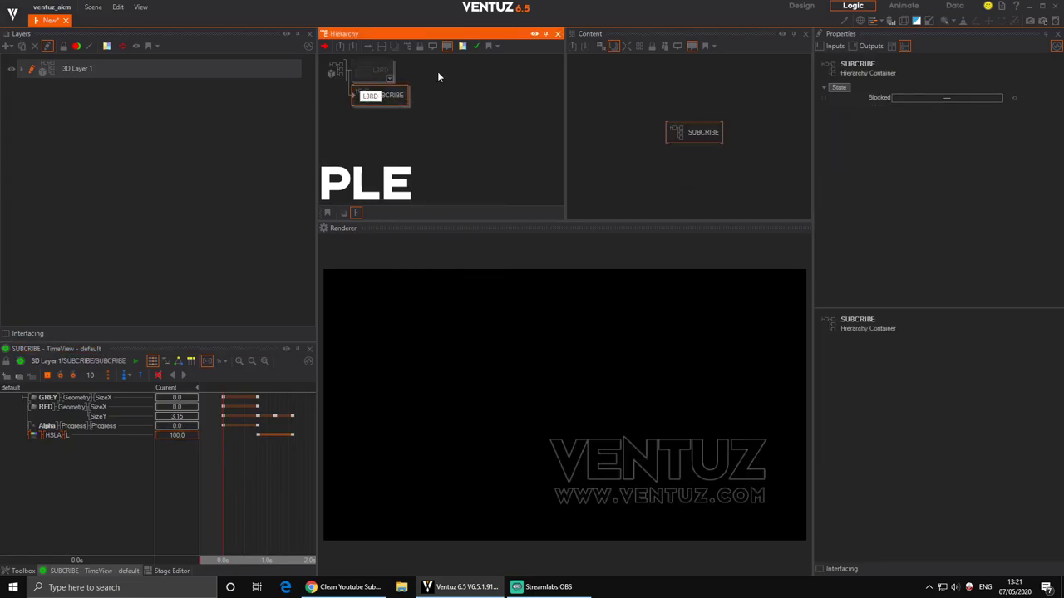
double_click(358, 97)
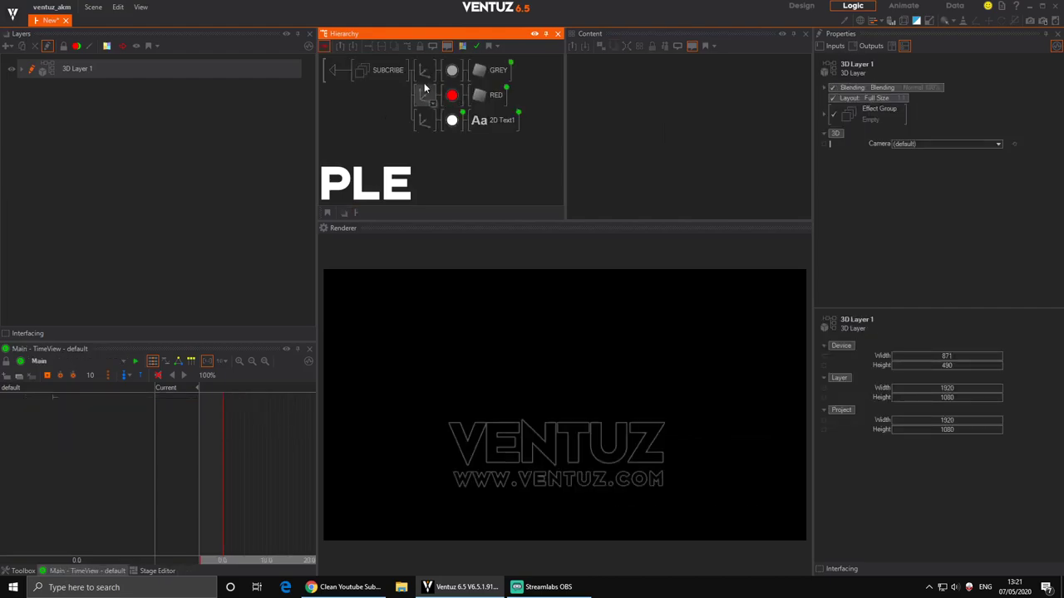
Create state marks at 0.0 s and 1.6 s in the SUBCRIBE keyframe animation.
left_click(424, 70)
left_click(490, 70)
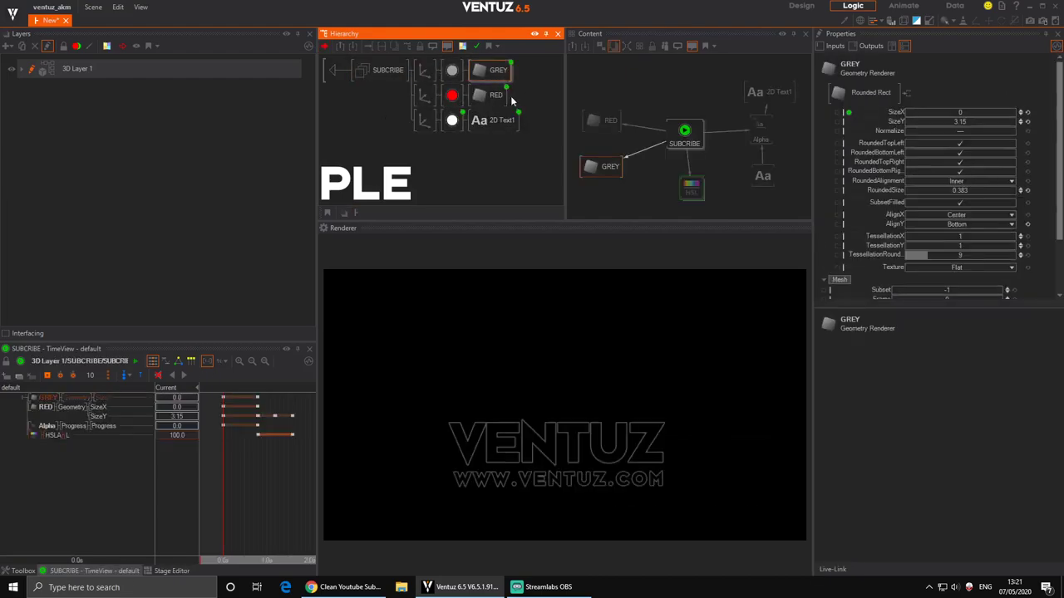
left_click(672, 127)
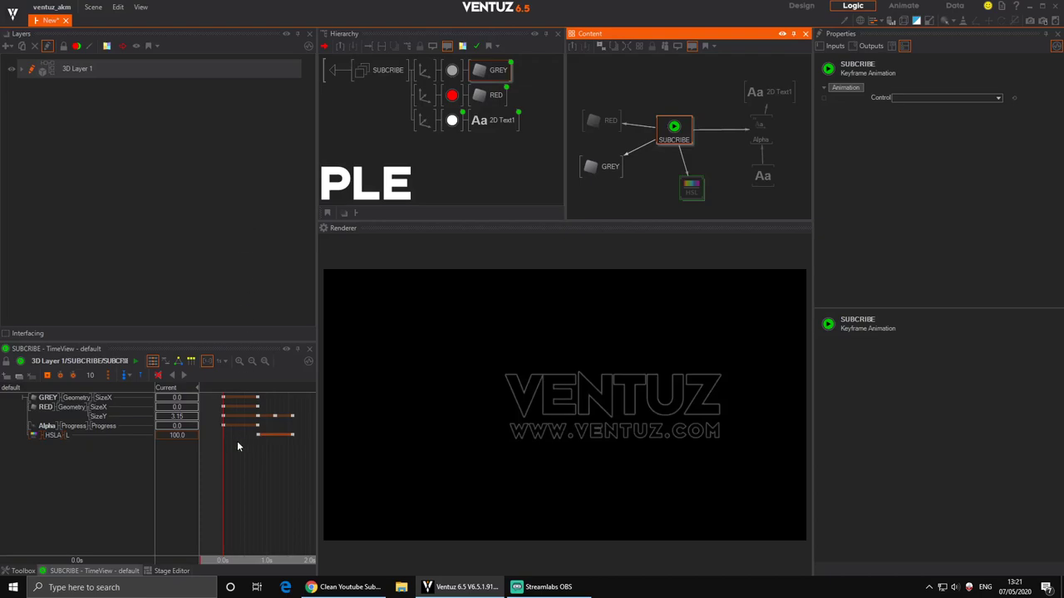
left_click(223, 490)
left_click(128, 377)
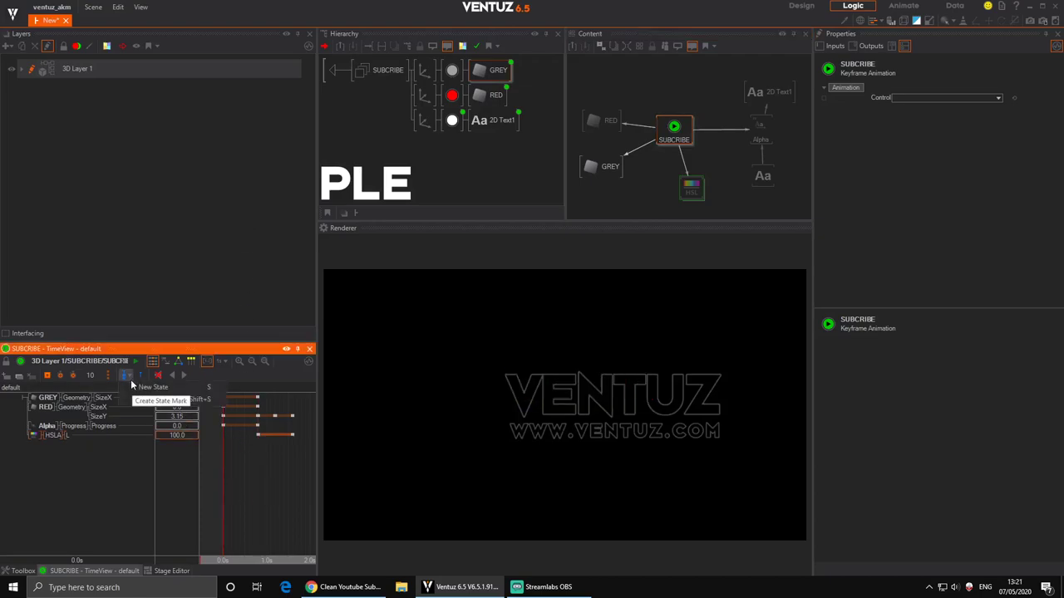
left_click(246, 485)
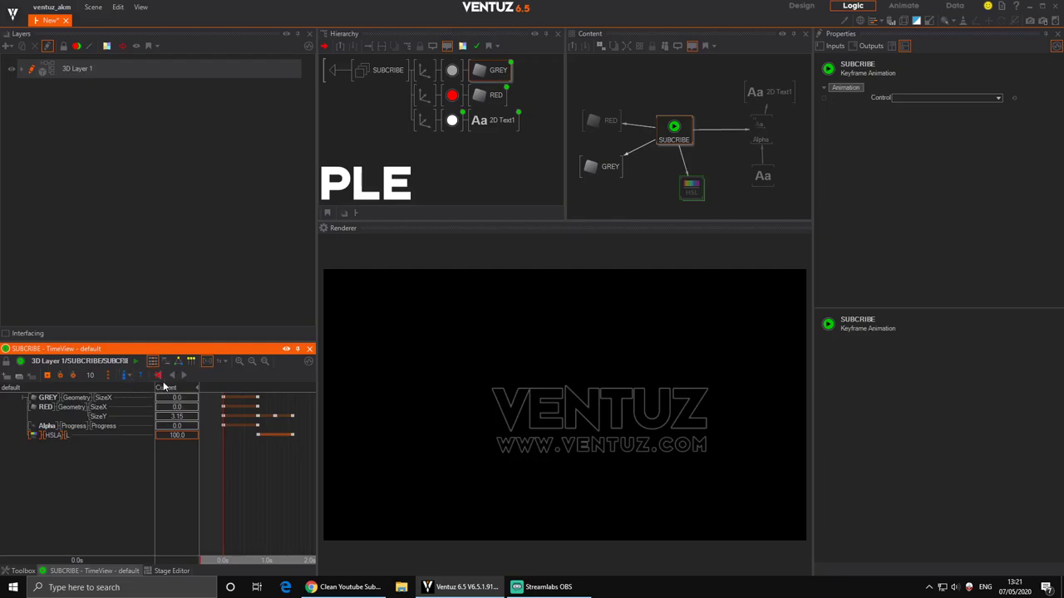
left_click(126, 378)
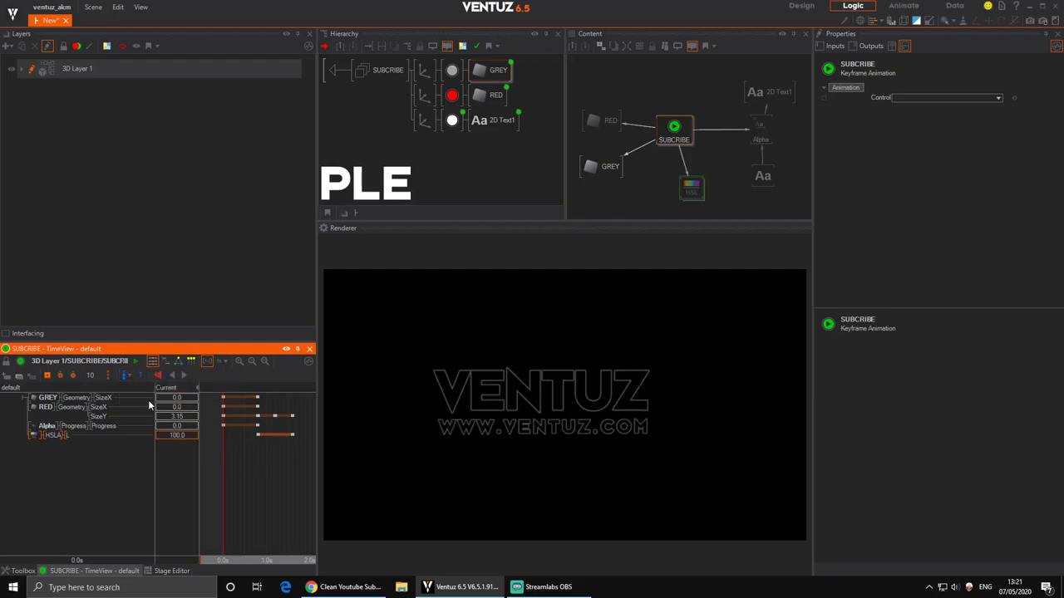
left_click(123, 376)
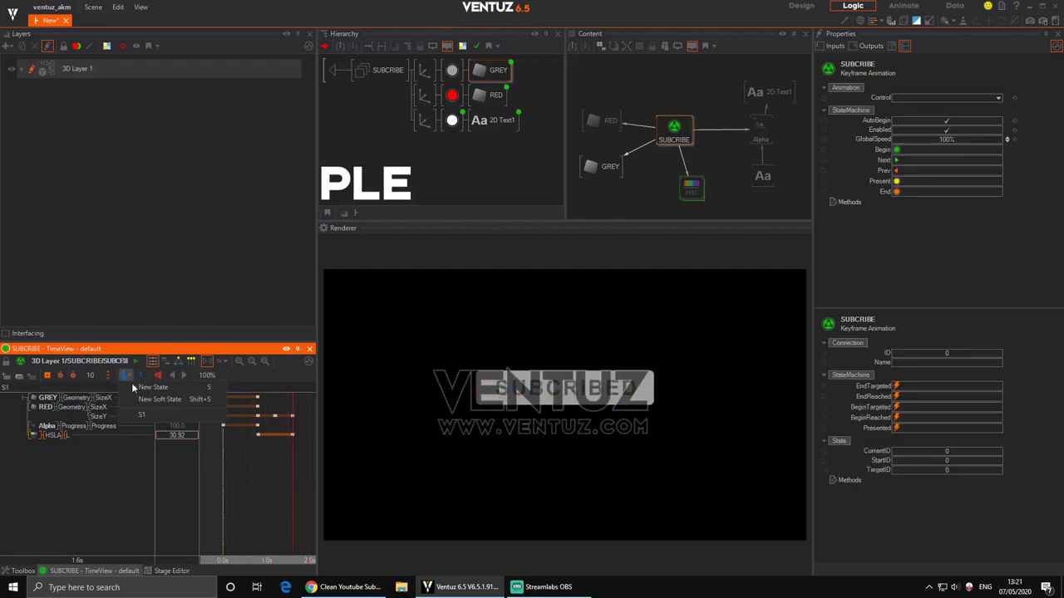
left_click(154, 400)
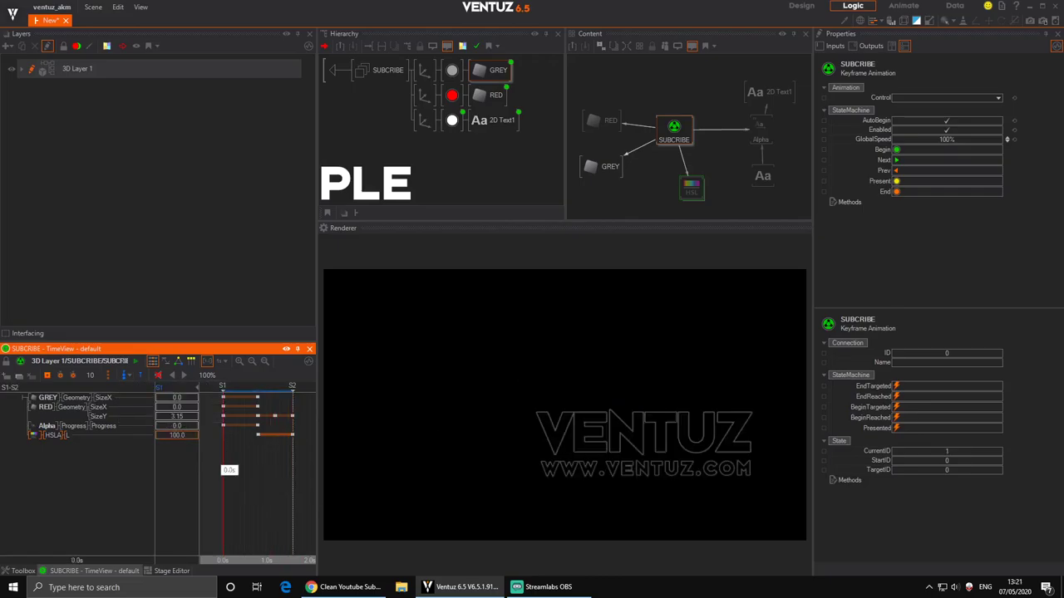
Expose the Control property of the SUBCRIBE keyframe animation on its container.
left_click(684, 131)
left_click_drag(682, 131, 684, 126)
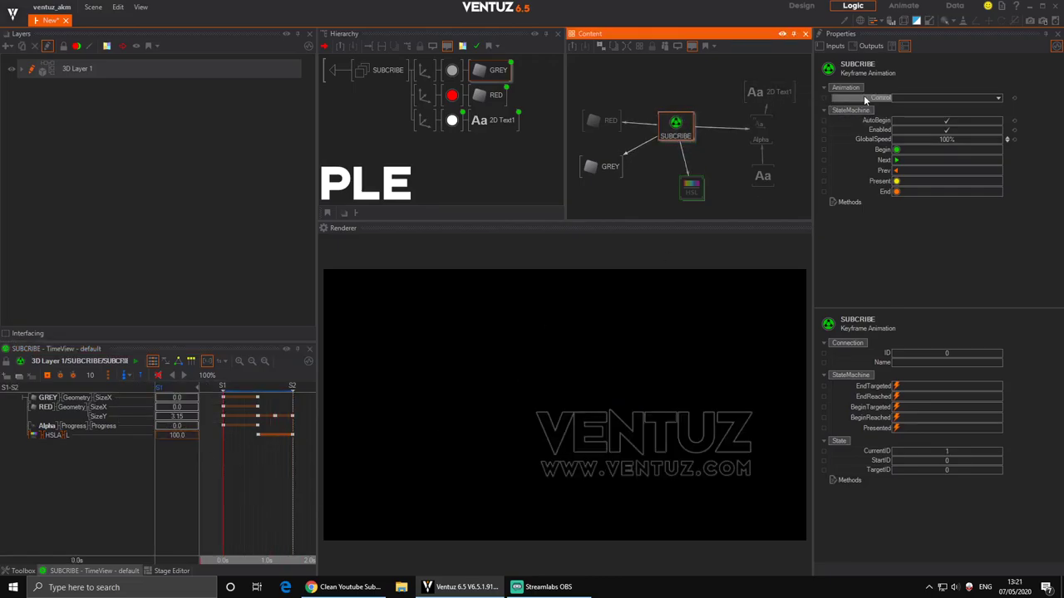
left_click(825, 99)
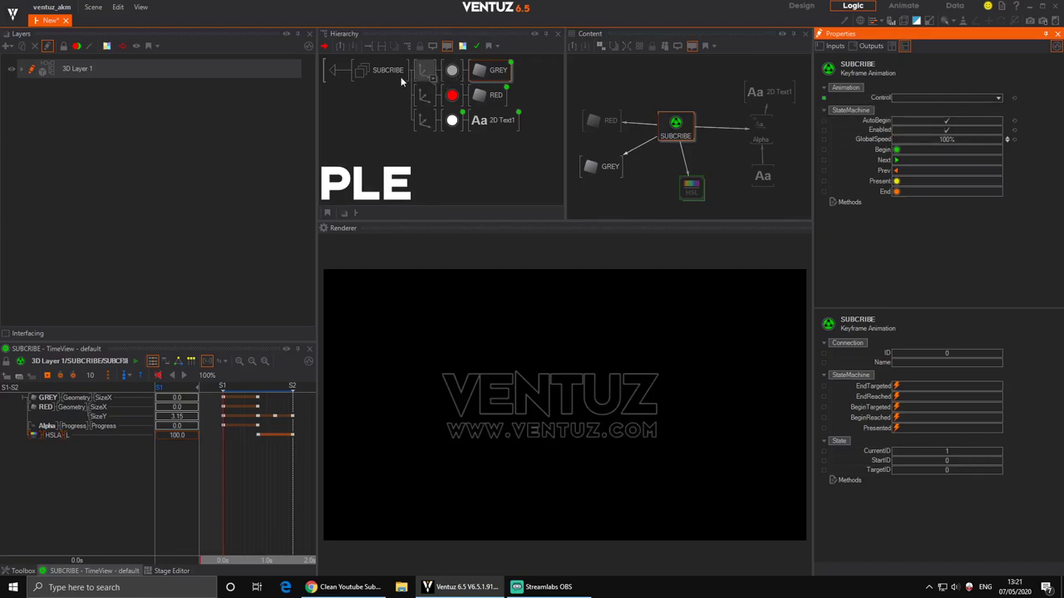
Return to the parent hierarchy level and re-enable the L3RD group.
left_click(336, 72)
left_click(379, 71)
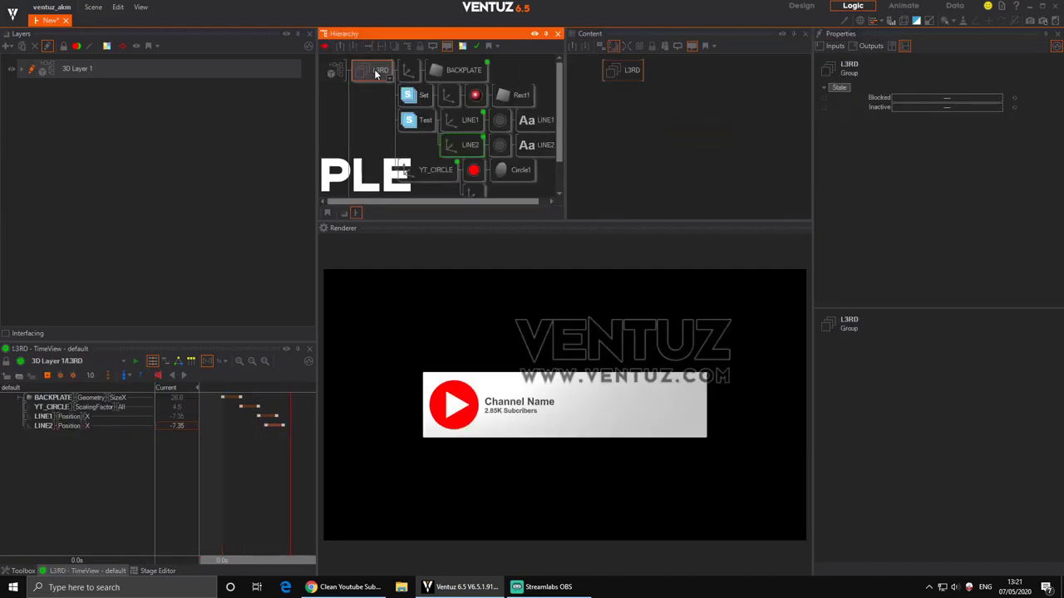
left_click(379, 73)
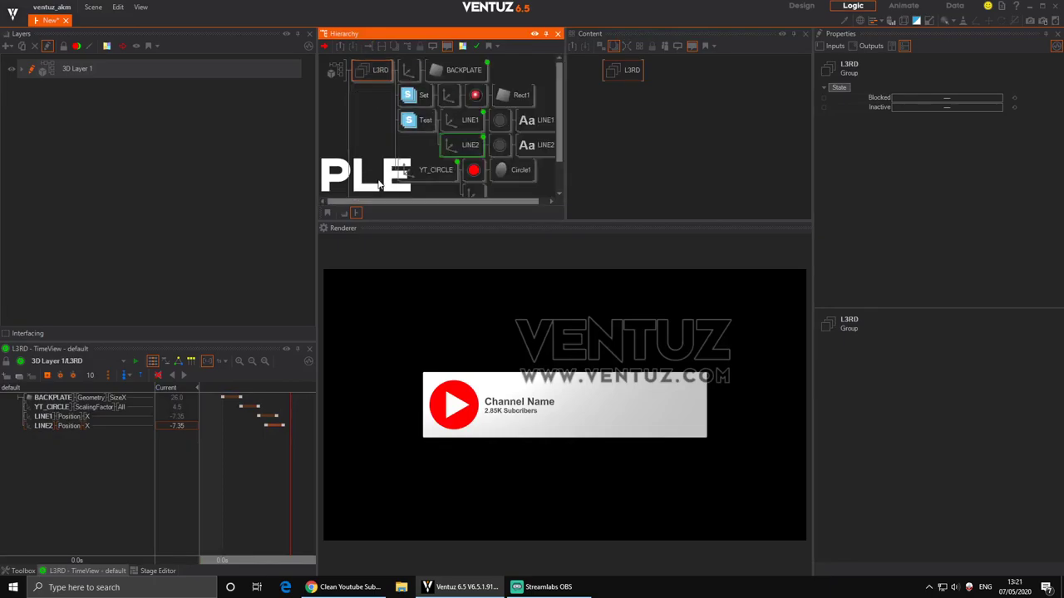
Bring the SUBCRIBE container into the L3RD animation's content and bind its Control property to the L3RD animation.
scroll(378, 184, "down", 1)
left_click(465, 106)
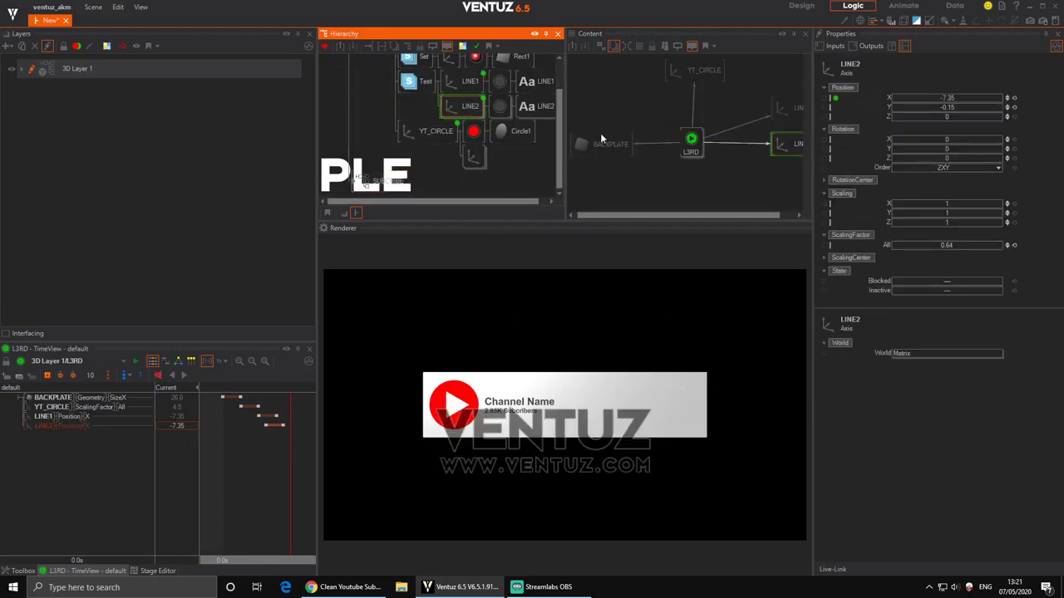
left_click(665, 172)
scroll(665, 175, "down", 3)
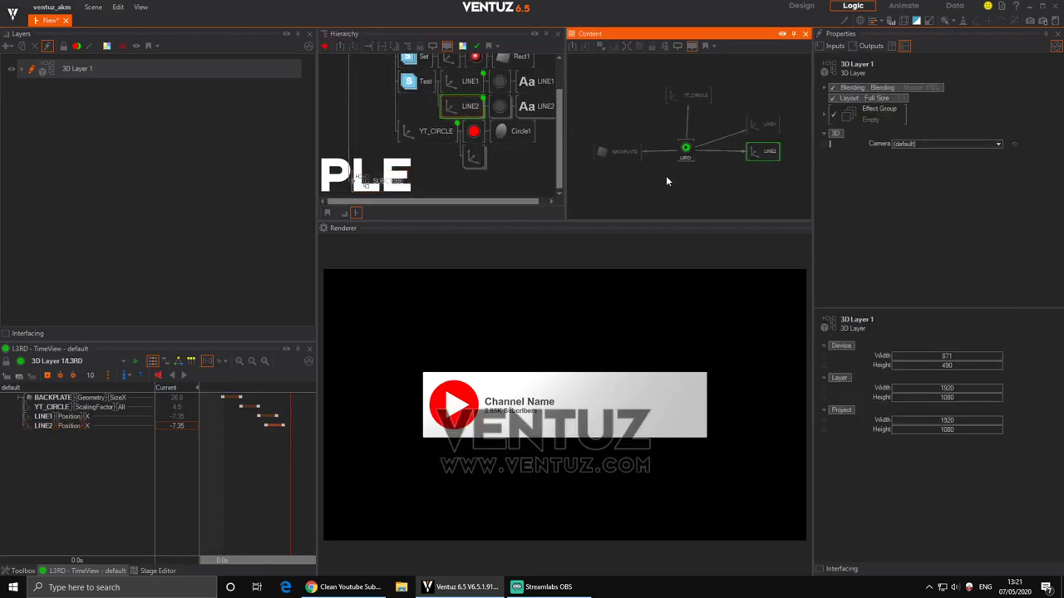
left_click(463, 113)
left_click_drag(403, 183, 724, 193)
left_click_drag(871, 99, 680, 157)
Add keyframes for the SUBCRIBE Control channel at 1.5 s and 2.0 s in the L3RD animation.
left_click_drag(269, 468, 295, 466)
left_click(91, 438)
left_click(48, 375)
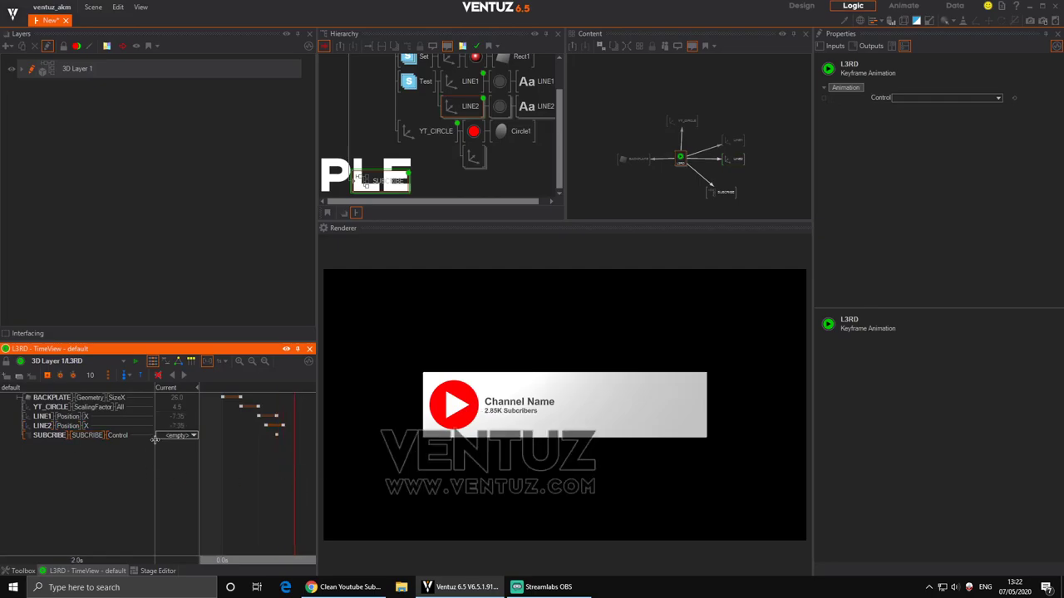
left_click(47, 375)
Assign state S1 to the SUBCRIBE Control keyframe at 1.5 s.
left_click_drag(296, 463, 277, 465)
left_click(195, 436)
mouse_move(185, 451)
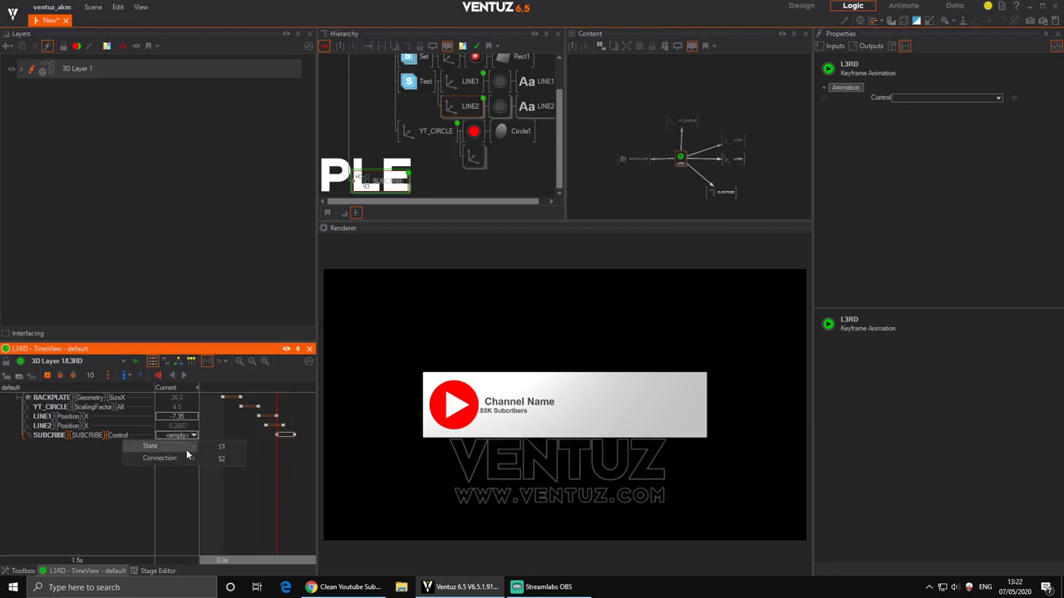
left_click(218, 449)
Try to assign state S2 to the SUBCRIBE Control keyframe at 2.0 s.
left_click_drag(284, 471, 295, 471)
left_click(295, 436)
left_click(193, 435)
mouse_move(192, 453)
left_click(235, 458)
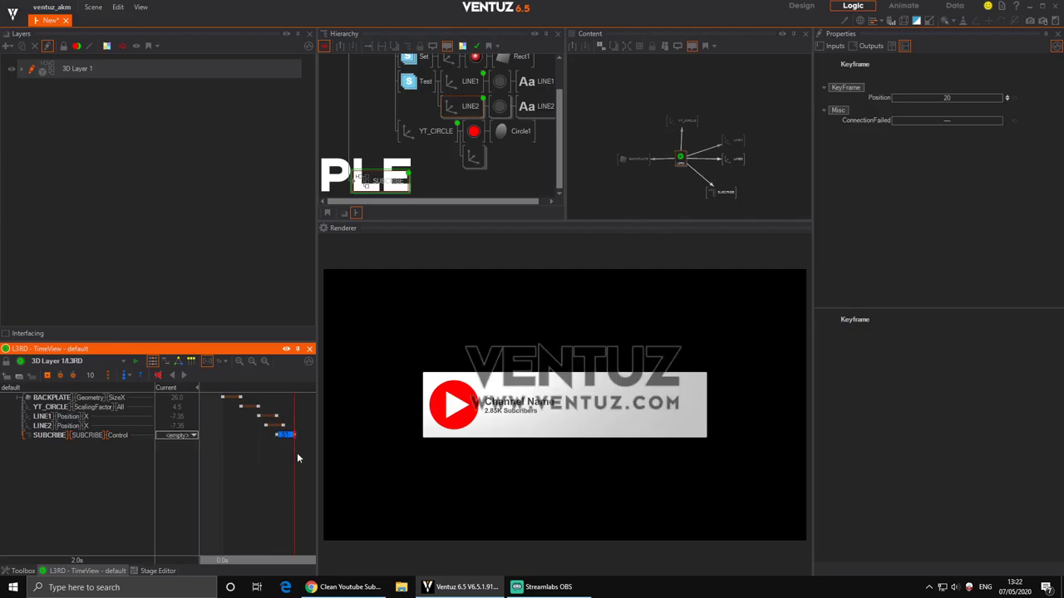
Set the SUBCRIBE Control keyframe at 1.5 s to the connection S1 to S2 and scrub to 1.7 s.
left_click(277, 435)
left_click_drag(294, 451, 278, 451)
left_click(192, 436)
mouse_move(189, 459)
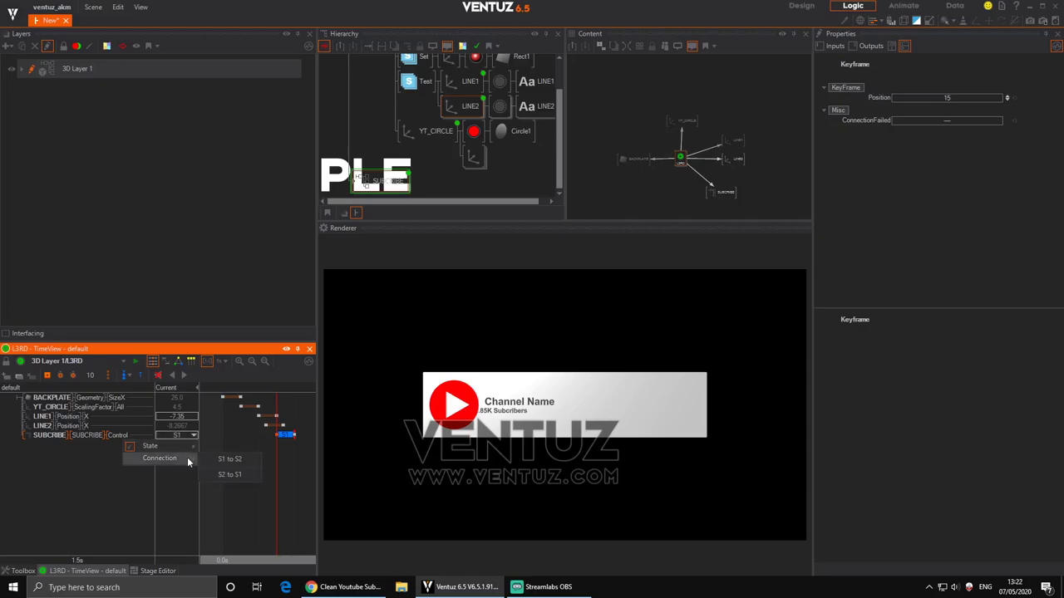
left_click(229, 463)
mouse_move(279, 453)
left_mouse_down()
mouse_move(294, 452)
mouse_move(266, 453)
mouse_move(285, 454)
left_mouse_up()
scroll(289, 460, "up", 4)
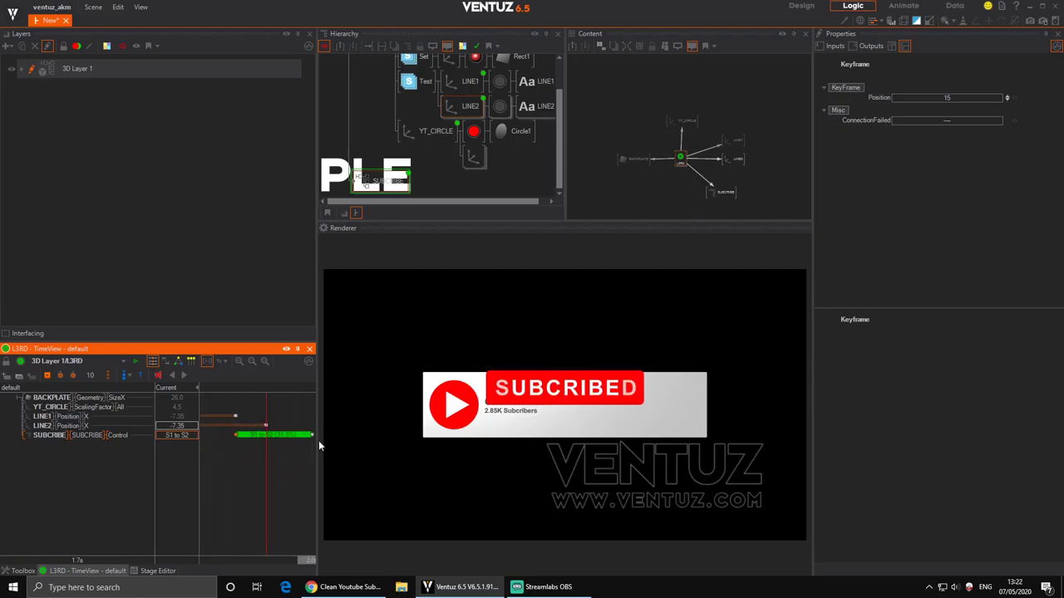
Widen the L3RD timeline view and move the end keyframe of the SUBCRIBE Control connection to 2.3 s.
left_click_drag(319, 446, 496, 457)
scroll(433, 469, "up", 2)
middle_click_drag(408, 473, 341, 474)
scroll(355, 472, "down", 3)
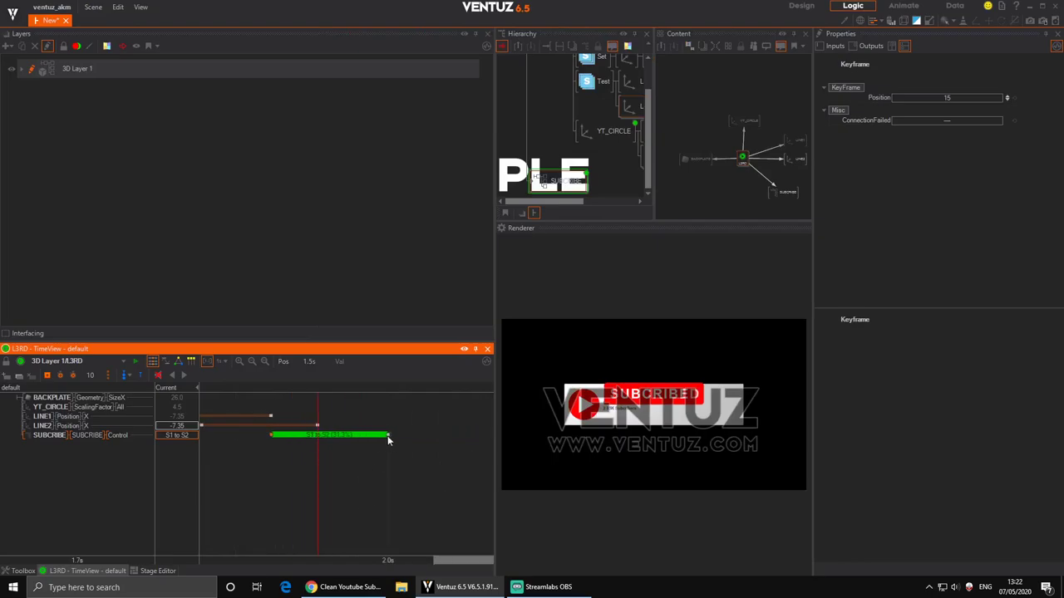
left_click_drag(391, 435, 454, 448)
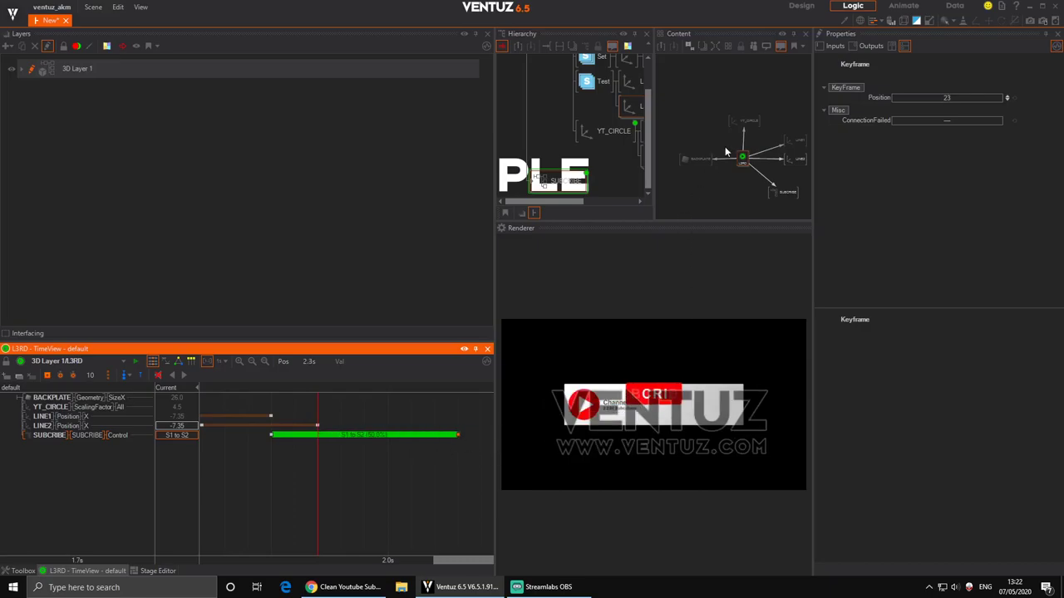
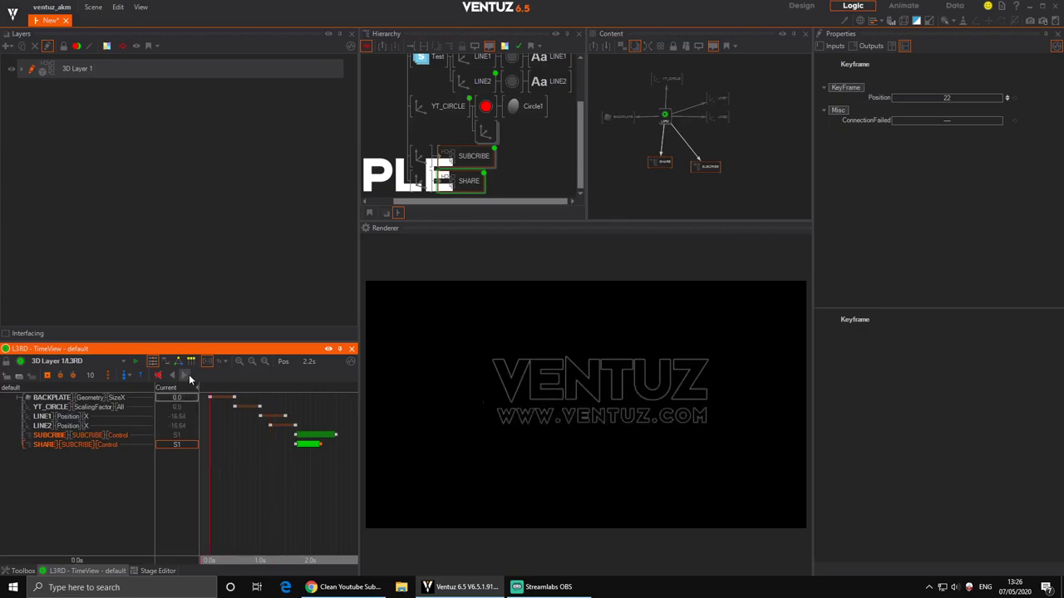
Play the L3RD animation from the start to preview the lower third with the subscribe and share buttons.
left_click(186, 376)
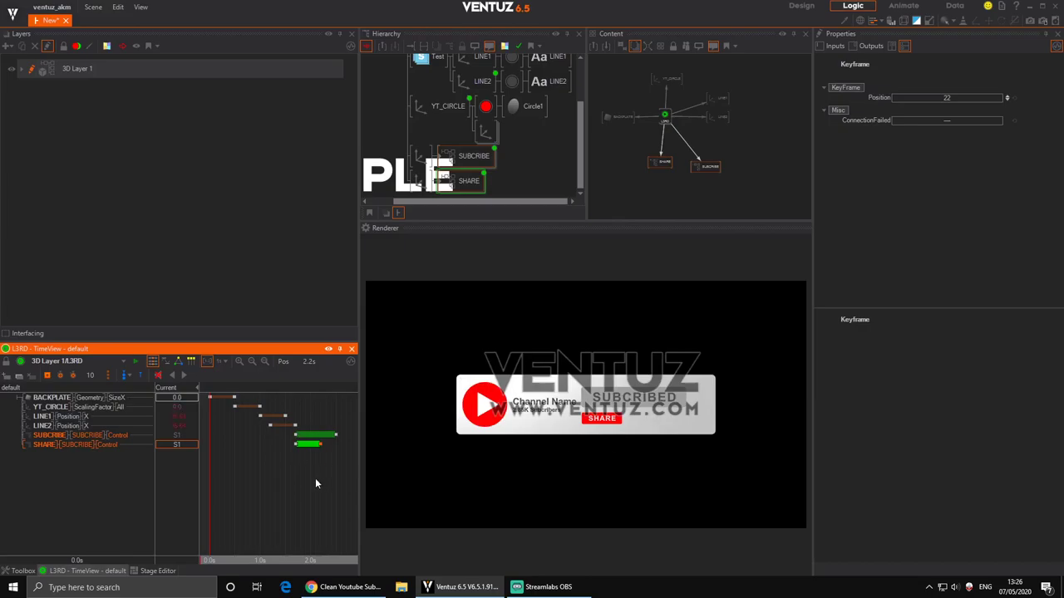
left_click_drag(210, 482, 209, 425)
left_click(179, 379)
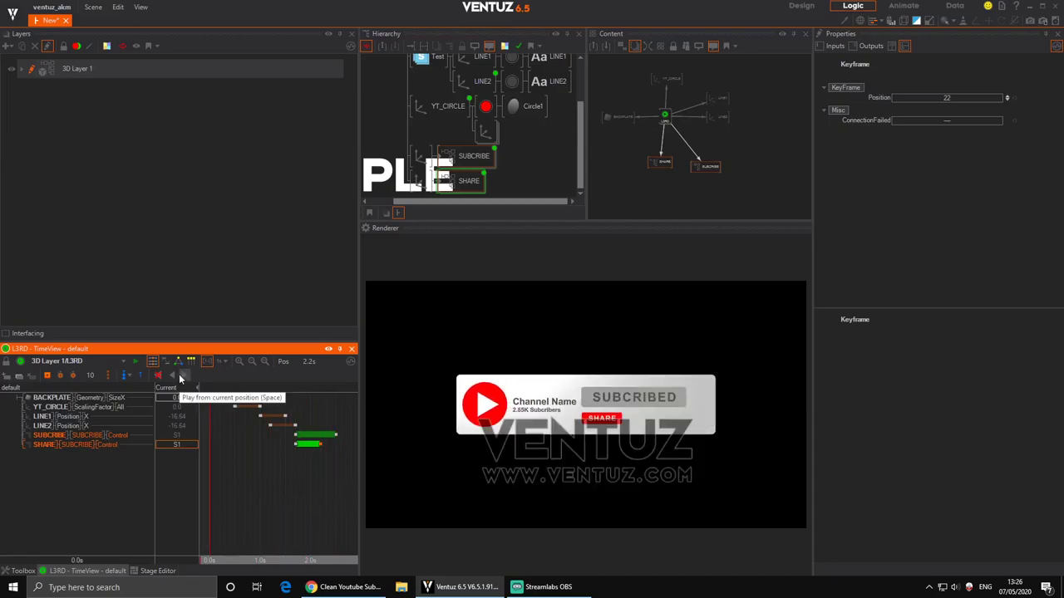
mouse_move(329, 502)
left_mouse_down()
mouse_move(209, 498)
mouse_move(358, 498)
mouse_move(231, 495)
mouse_move(333, 497)
mouse_move(319, 497)
mouse_move(346, 493)
mouse_move(253, 492)
mouse_move(347, 484)
mouse_move(222, 494)
mouse_move(335, 488)
left_mouse_up()
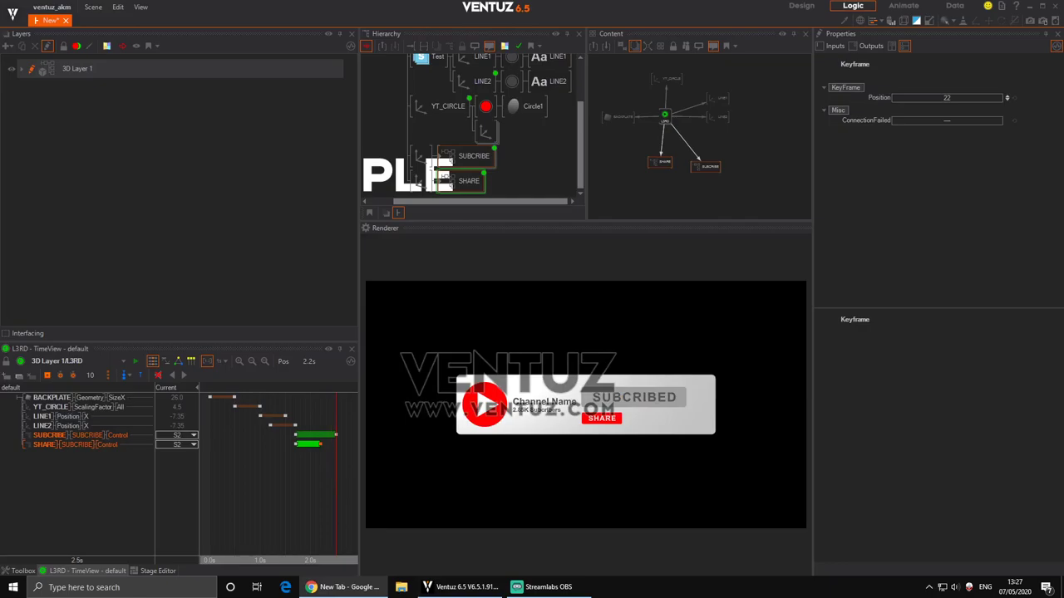
Switch to Chrome, reposition its window over the scene and search Google Images for "bell icon png".
left_click_drag(0, 90, 236, 89)
scroll(321, 339, "down", 2)
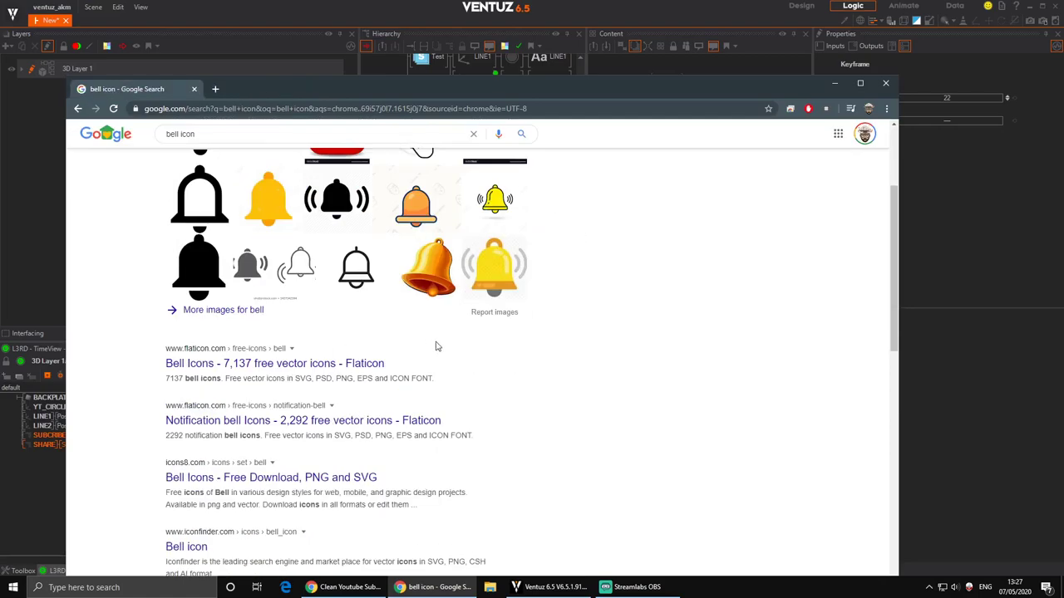
scroll(194, 252, "up", 2)
left_click(221, 175)
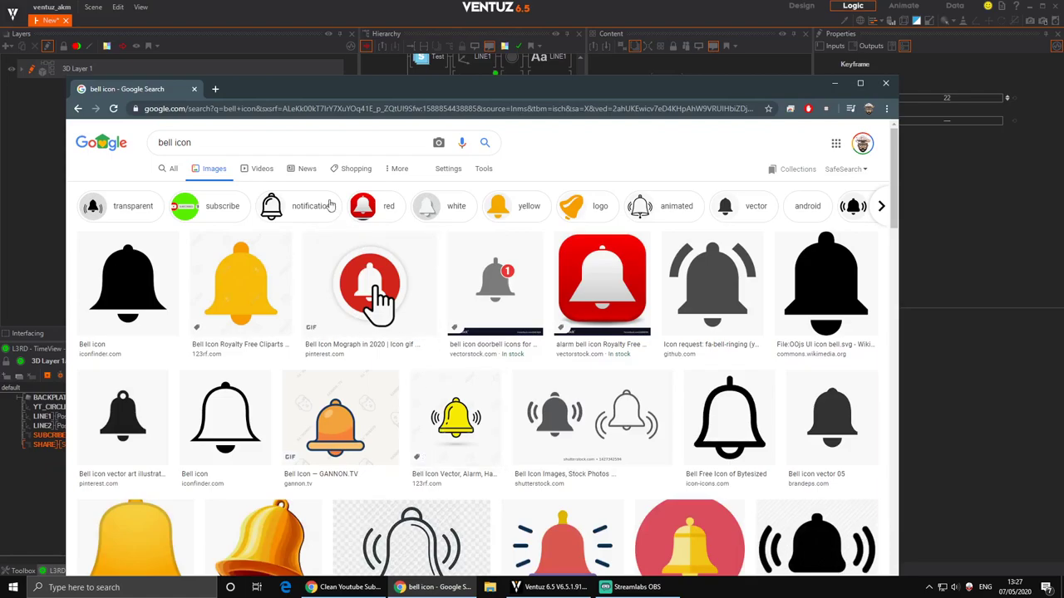
left_click(318, 144)
type("png")
key("Return")
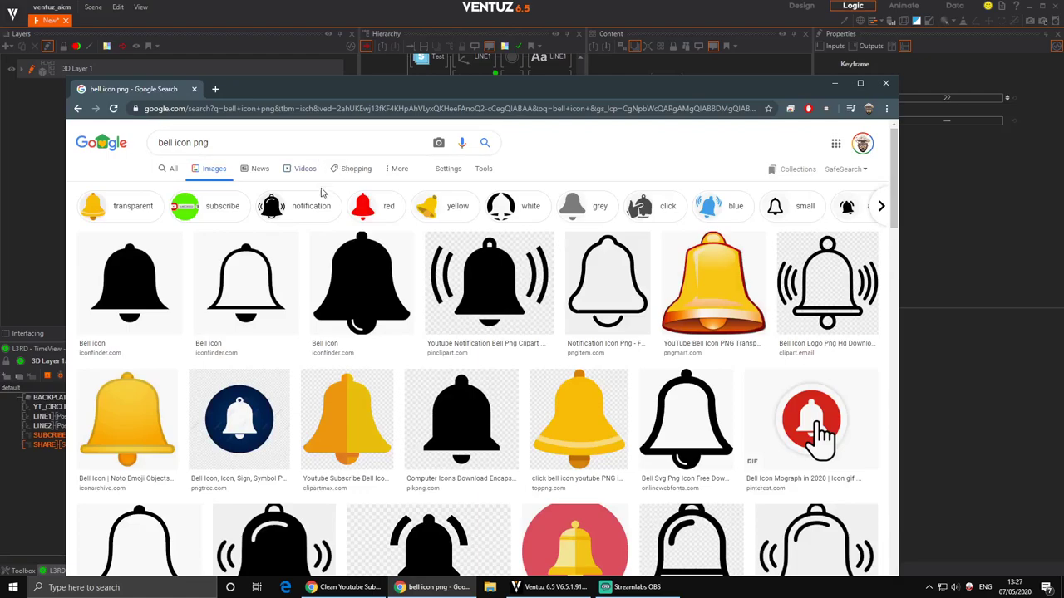
Filter the bell image results by white and look through them for a suitable icon.
scroll(553, 388, "down", 4)
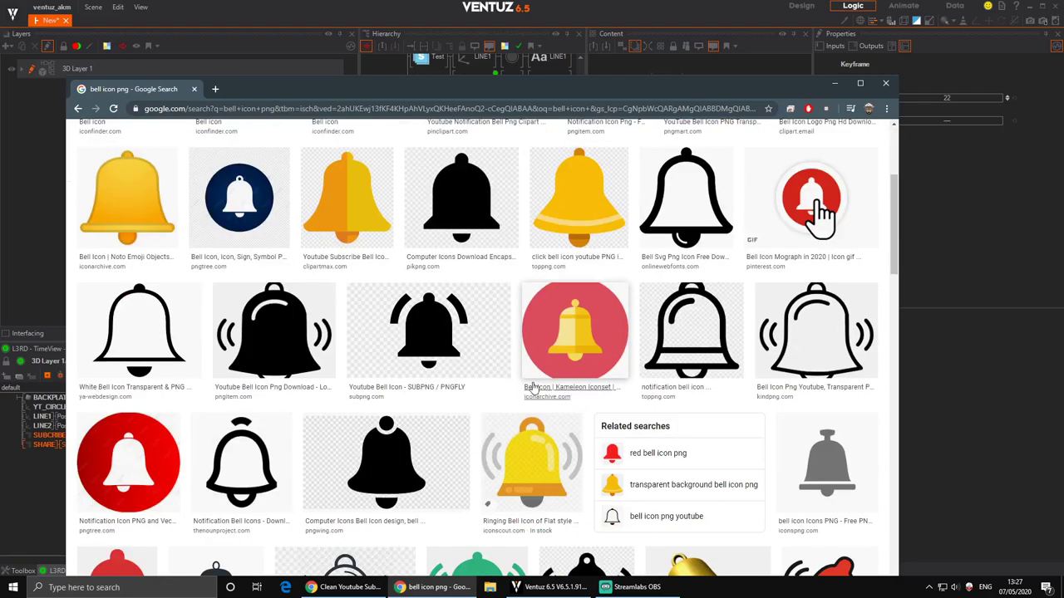
scroll(536, 378, "up", 4)
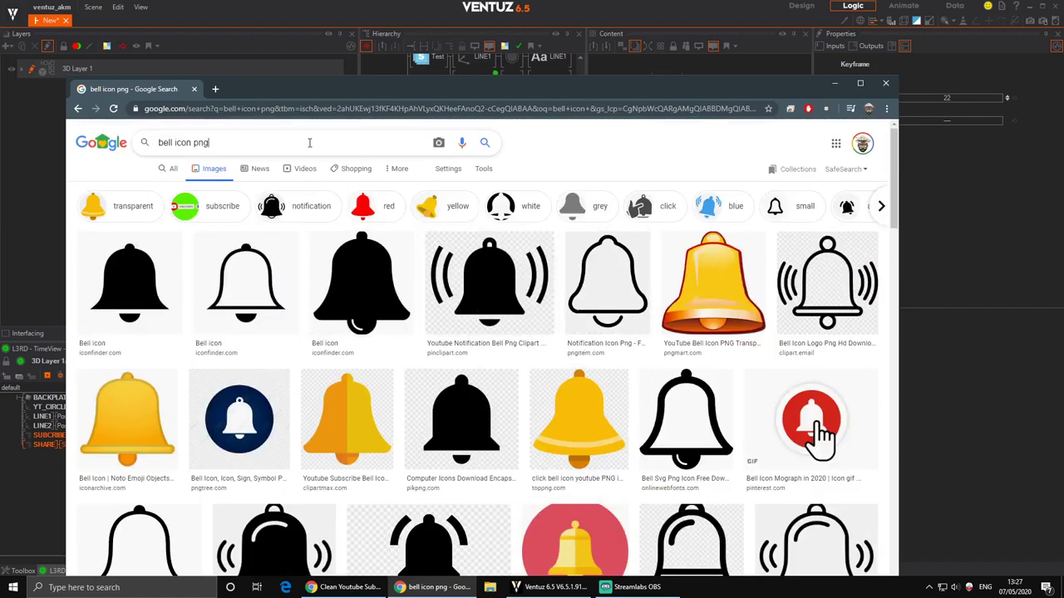
left_click(498, 207)
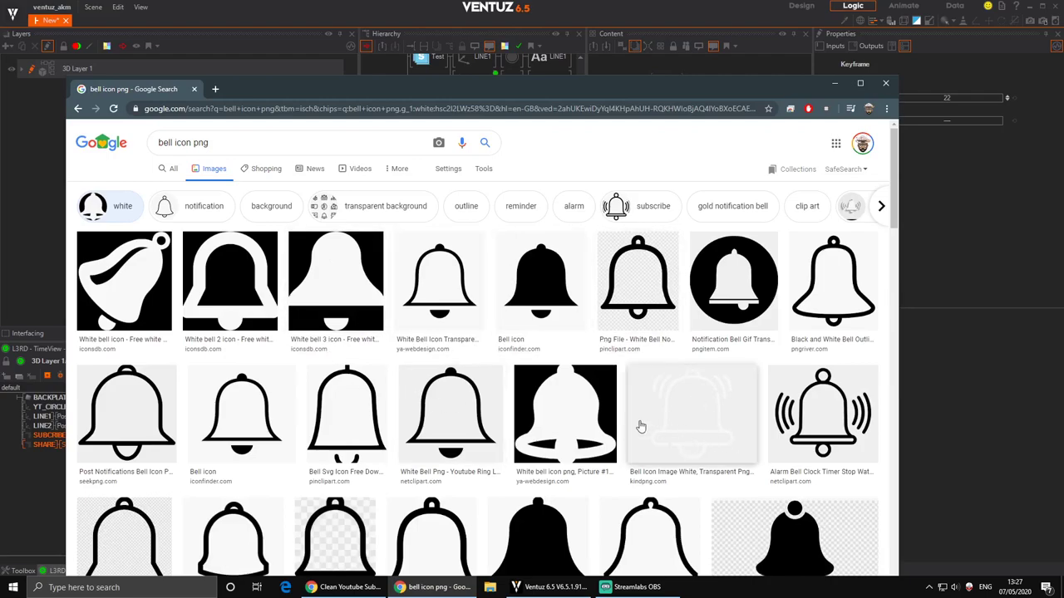
scroll(384, 380, "down", 2)
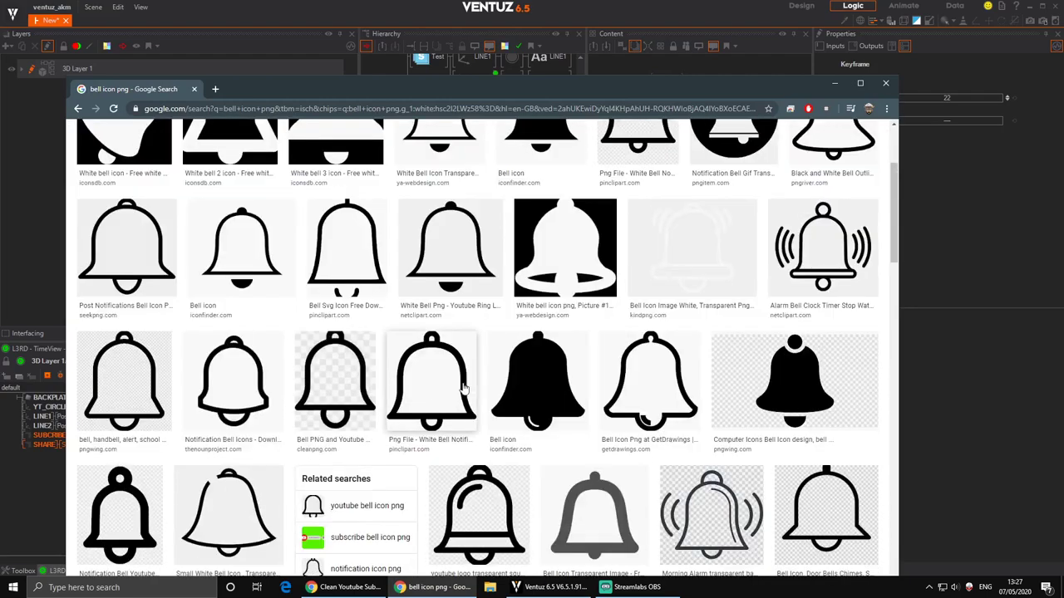
scroll(424, 403, "down", 2)
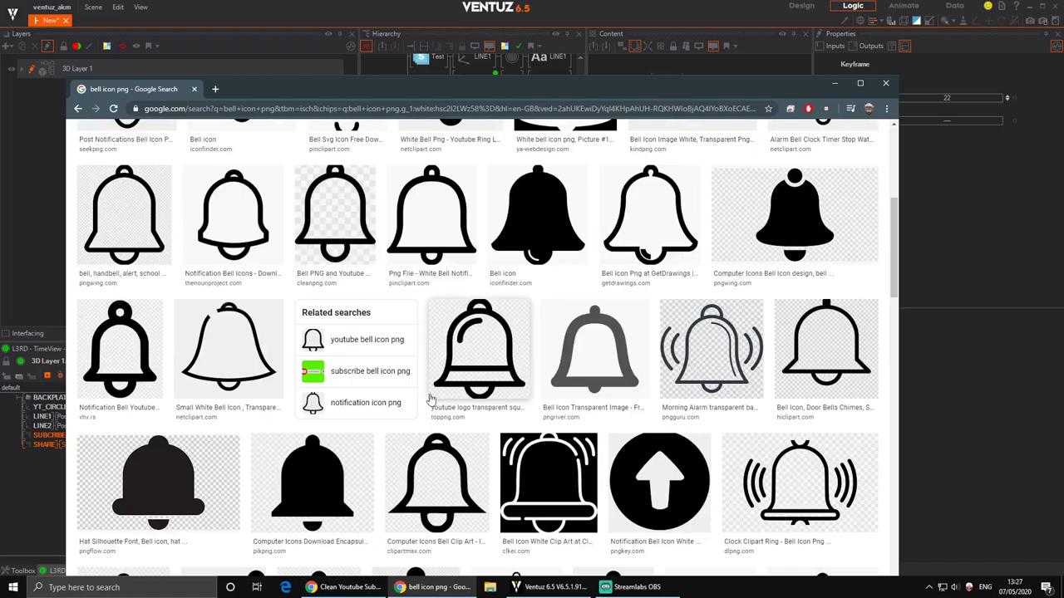
scroll(430, 400, "down", 2)
scroll(431, 401, "down", 2)
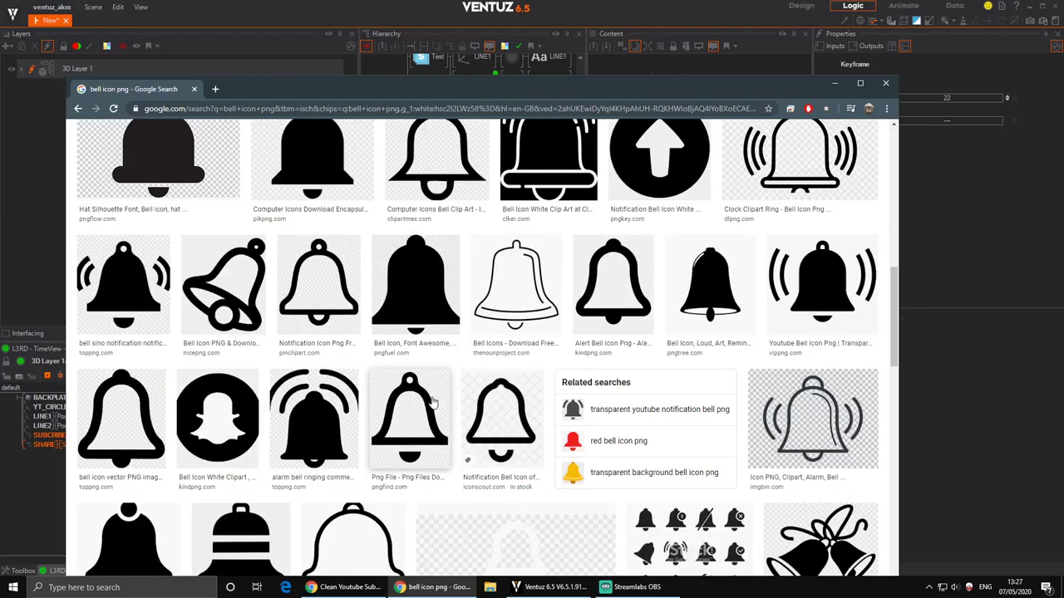
scroll(436, 401, "down", 2)
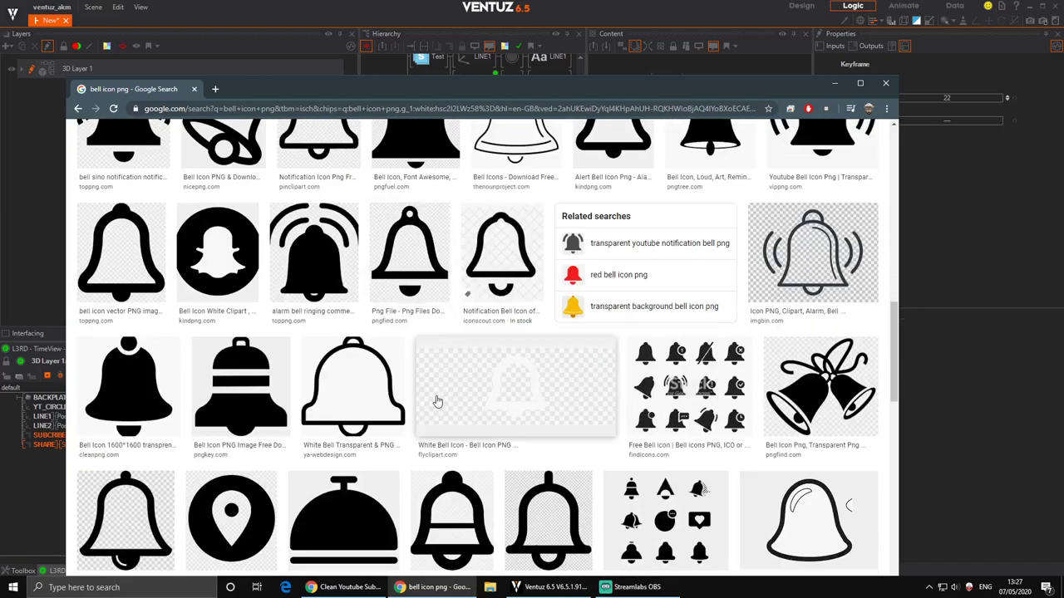
Preview the outlined white bell candidates from ya-webdesign.com and the tilted white bell from iconsdb.com.
left_click(345, 402)
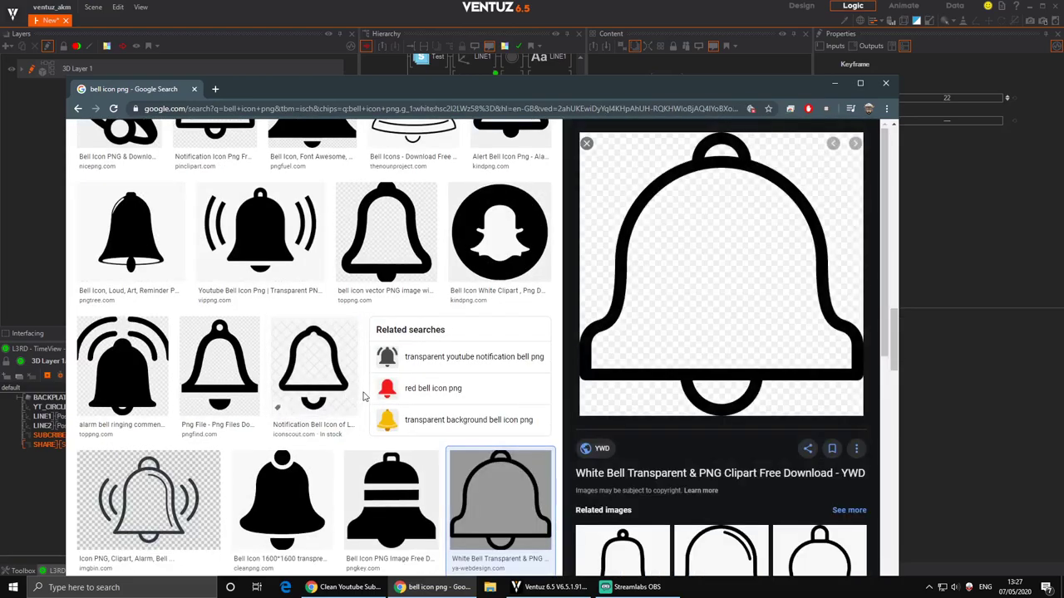
scroll(373, 400, "down", 3)
scroll(390, 403, "up", 2)
scroll(391, 402, "up", 10)
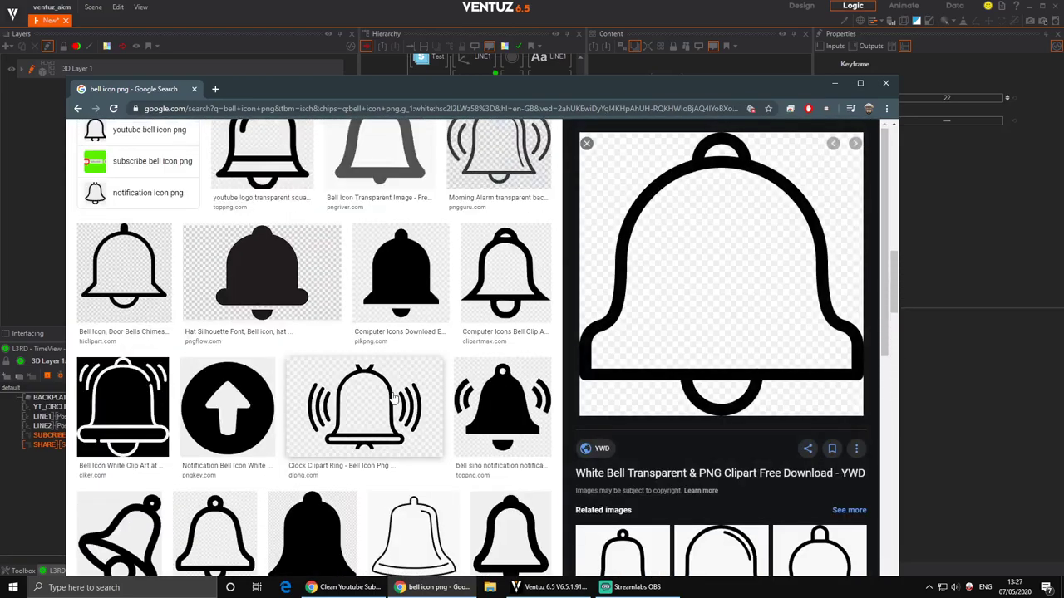
scroll(441, 352, "up", 5)
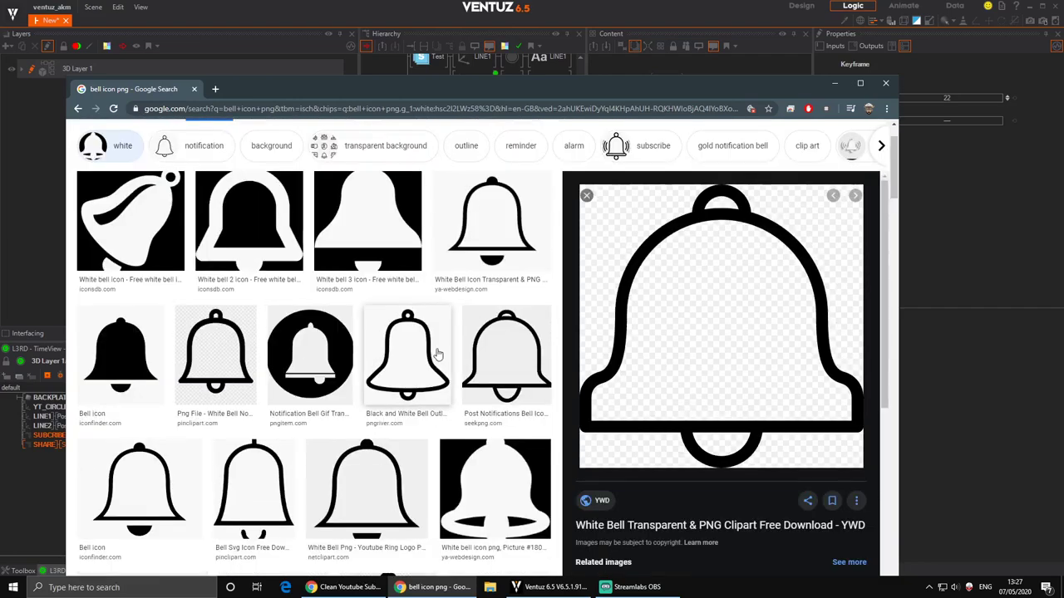
left_click(491, 223)
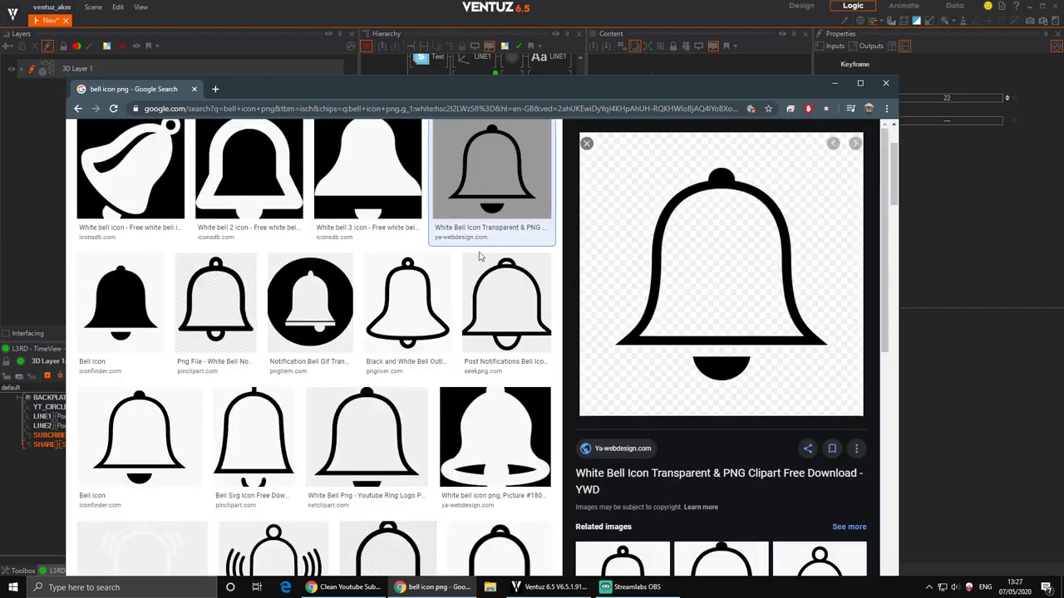
left_click(133, 200)
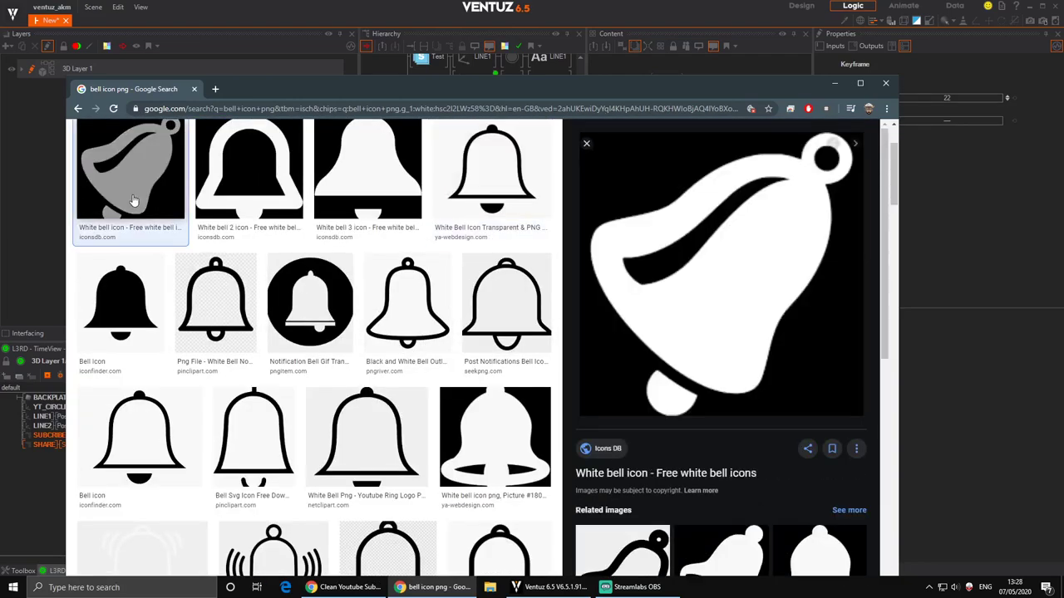
Examine further bell results and related images, previewing the ringing bell from imgbin.com and the solid black bell from pngfuel.com.
scroll(403, 383, "down", 2)
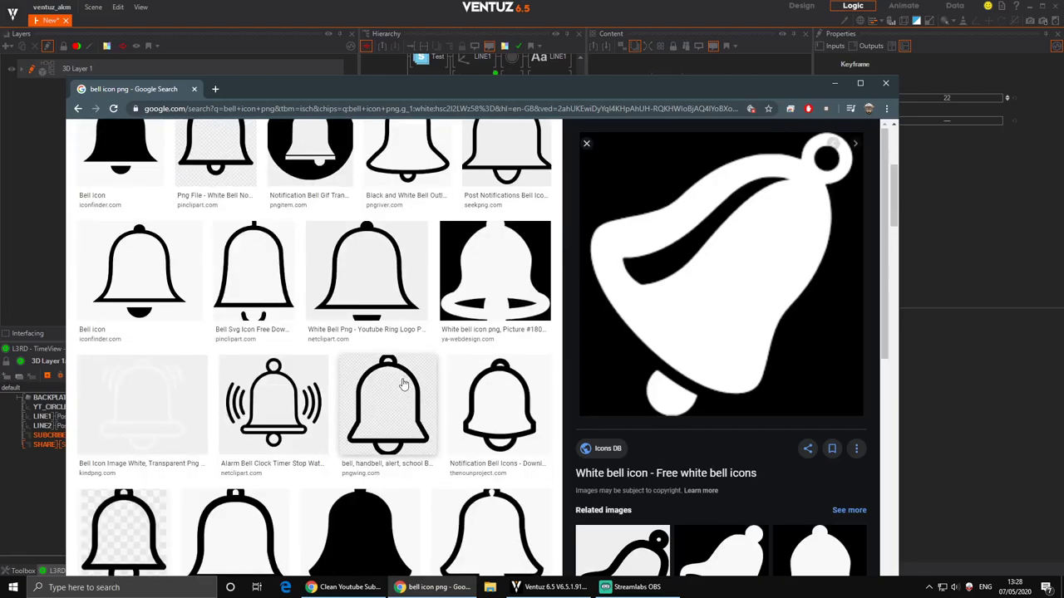
scroll(403, 383, "up", 2)
scroll(403, 386, "down", 2)
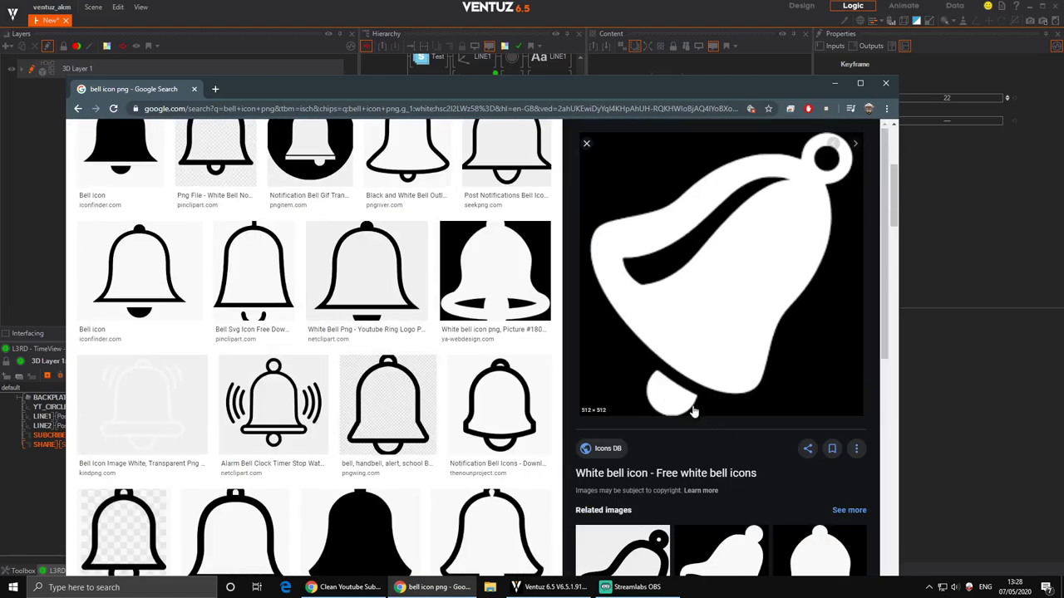
scroll(499, 407, "down", 2)
scroll(789, 439, "down", 3)
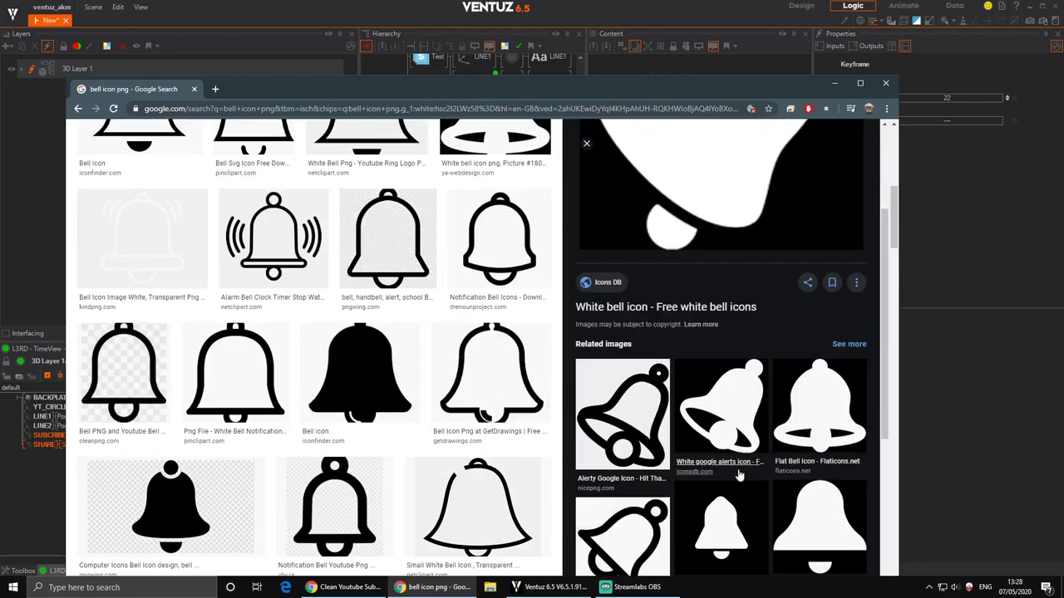
scroll(634, 424, "down", 1)
scroll(399, 432, "down", 3)
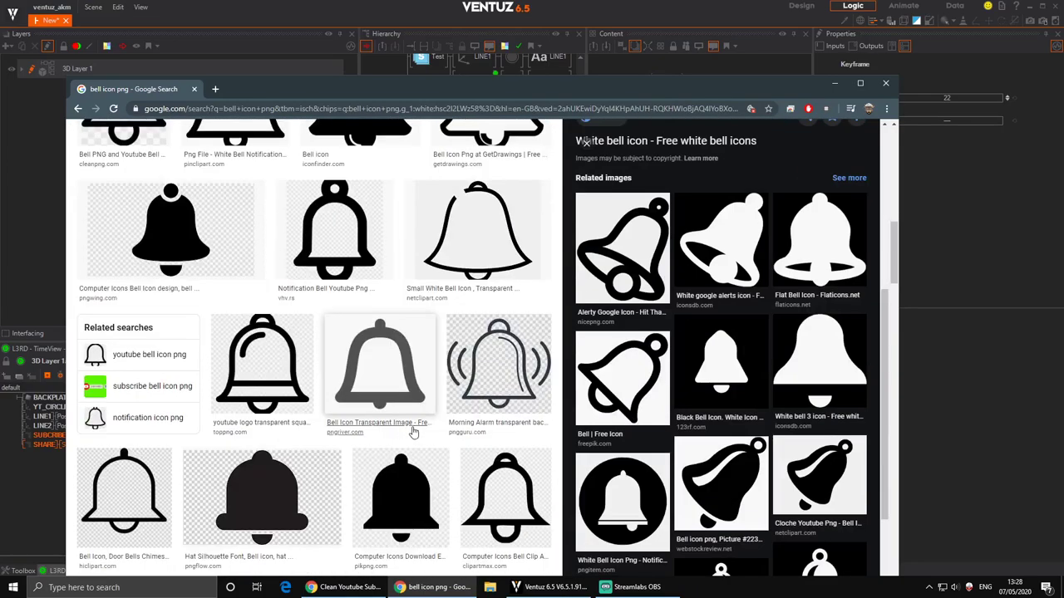
scroll(414, 432, "down", 2)
scroll(414, 432, "down", 6)
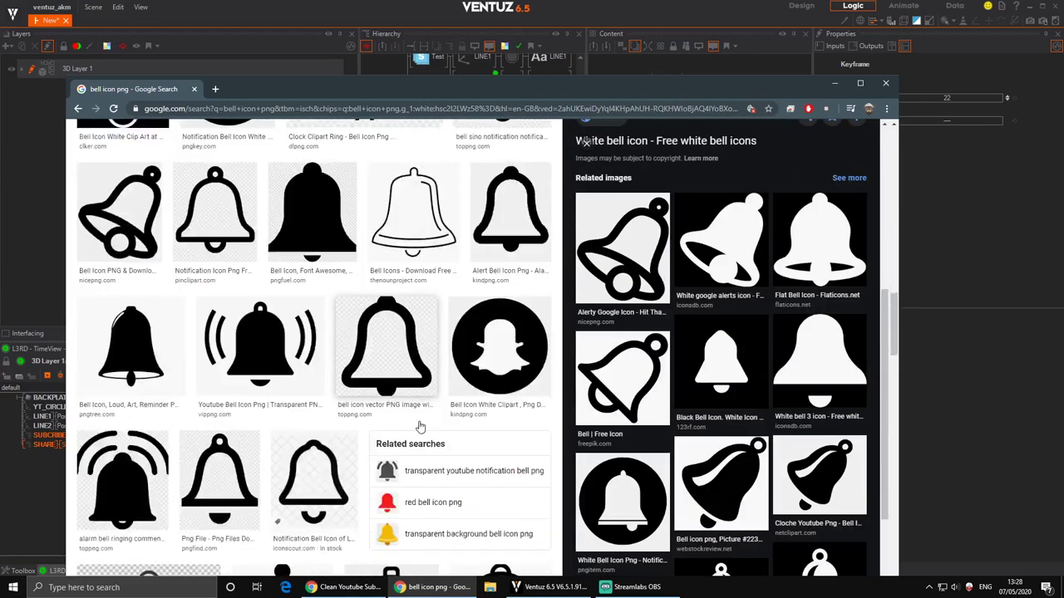
scroll(425, 420, "down", 3)
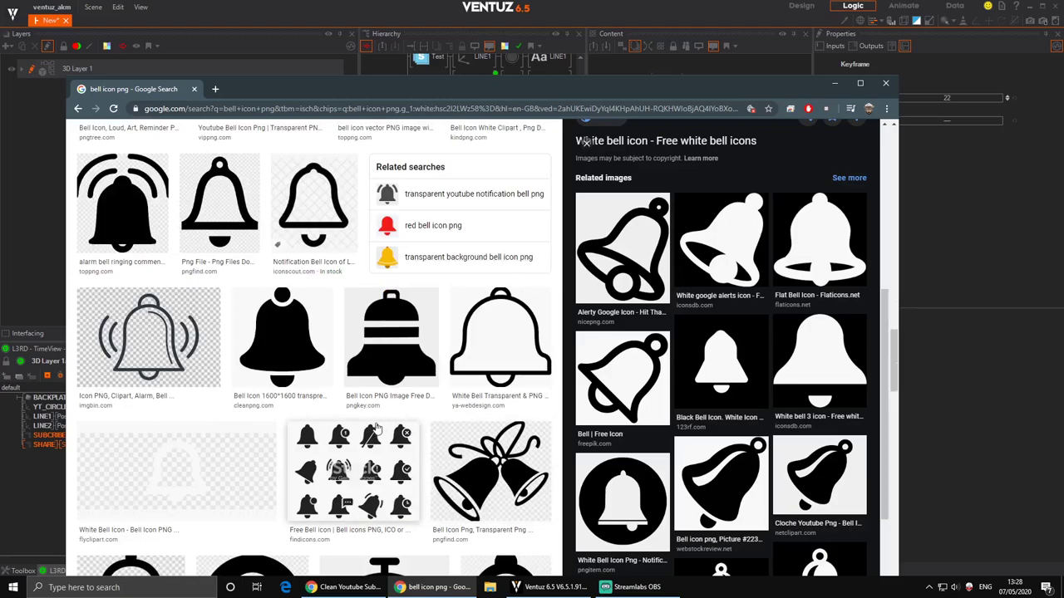
left_click(144, 339)
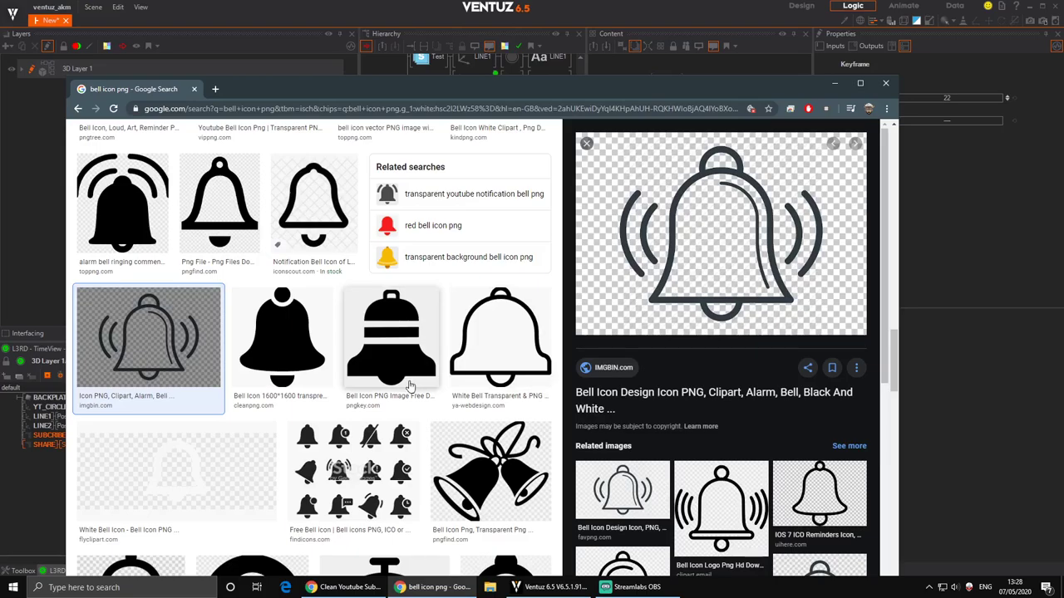
scroll(409, 386, "up", 7)
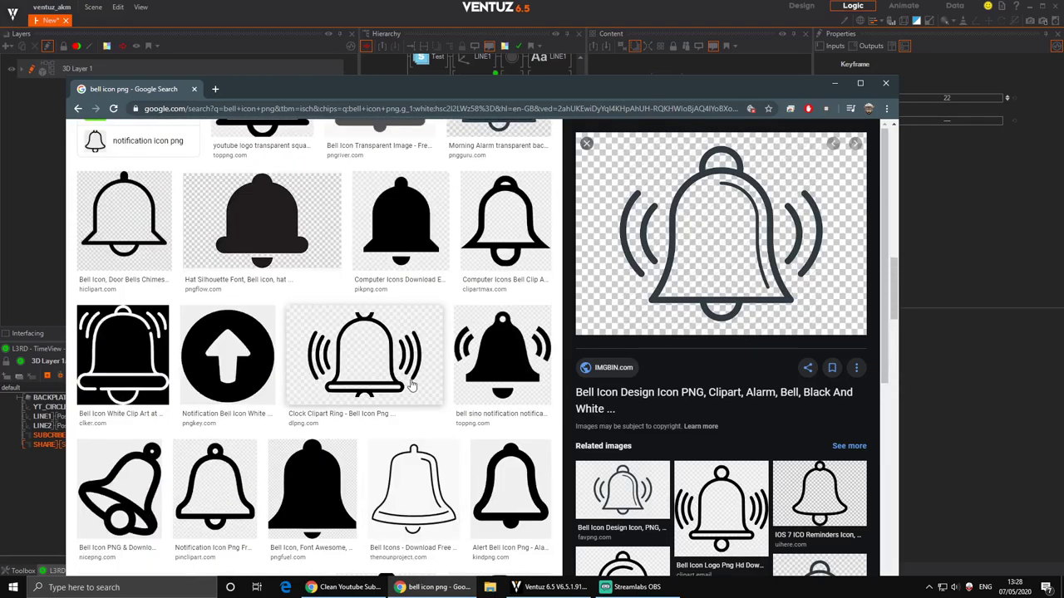
left_click(316, 482)
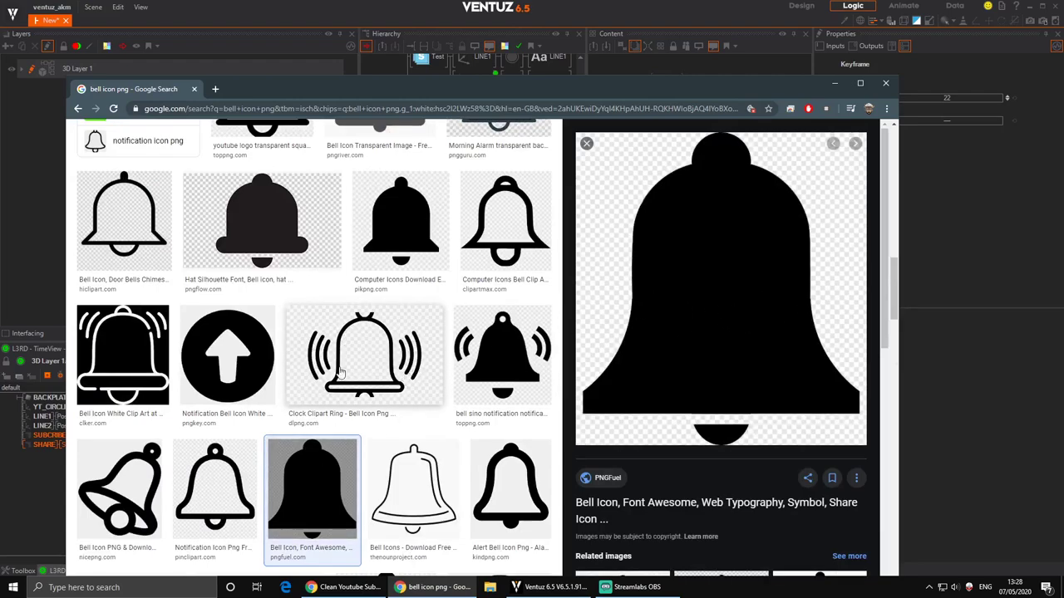
Open the solid bell silhouette from pngflow.com and save the image as a PNG named bell.
scroll(341, 372, "up", 1)
left_click(273, 275)
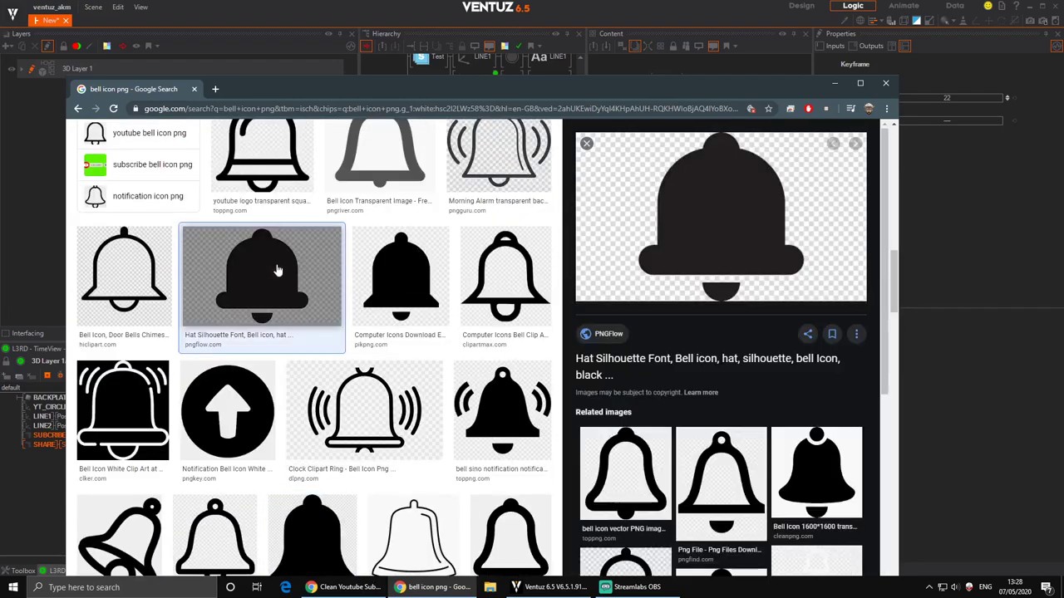
right_click(723, 199)
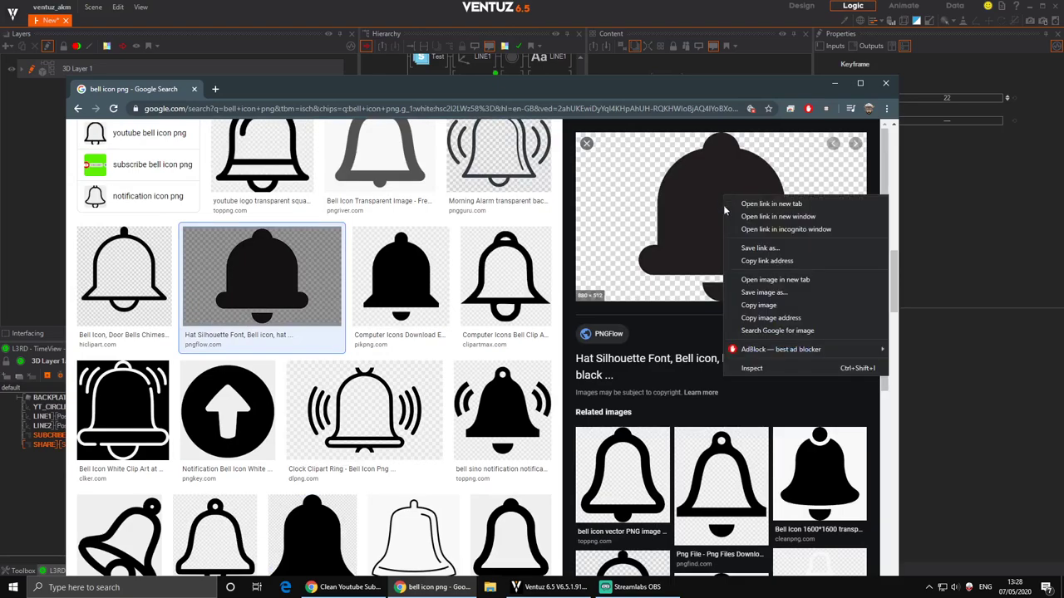
left_click(762, 293)
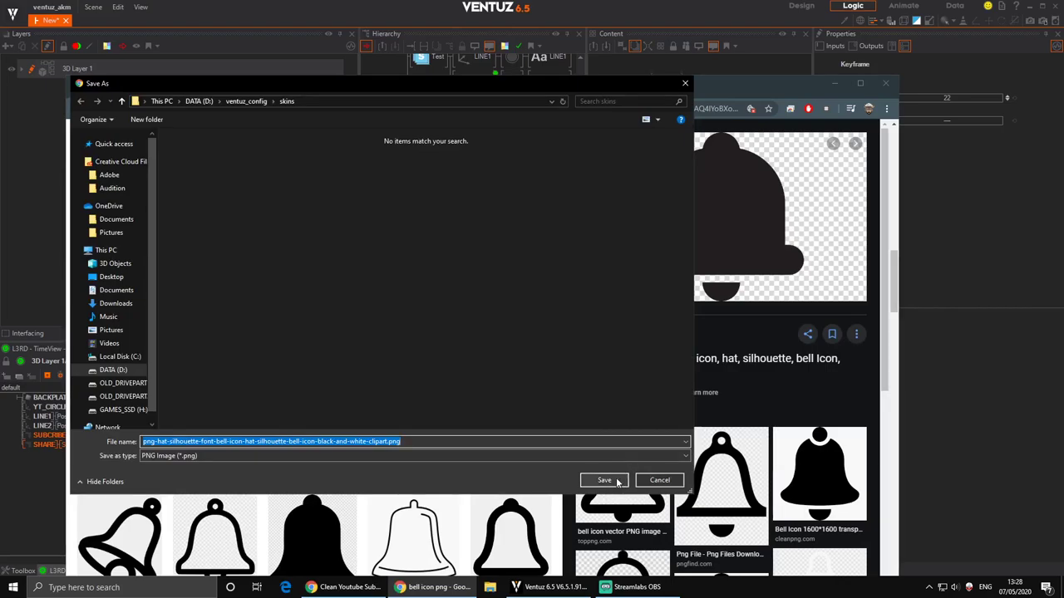
type("bell")
key("Return")
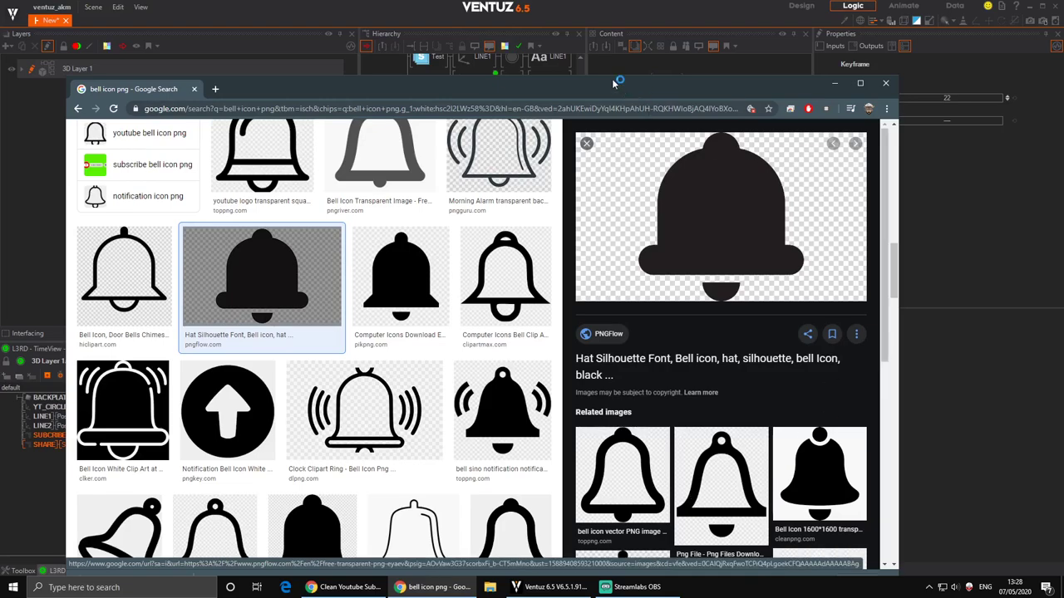
left_click_drag(614, 87, 644, 42)
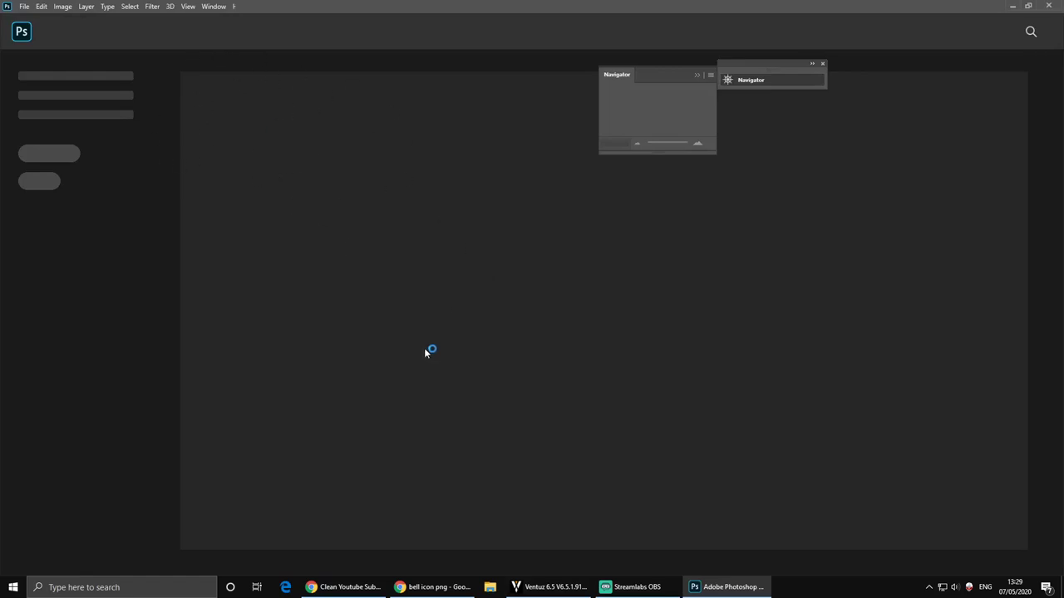
Try to bring the downloaded bell.png straight from the browser into Photoshop.
left_click(432, 586)
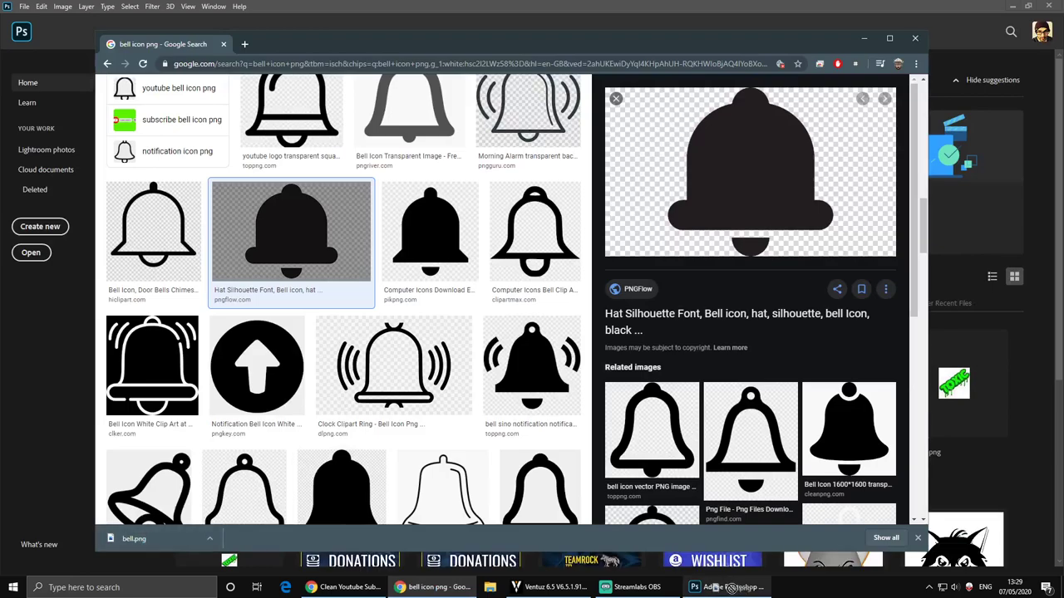
left_click(753, 588)
left_click_drag(1033, 315, 457, 289)
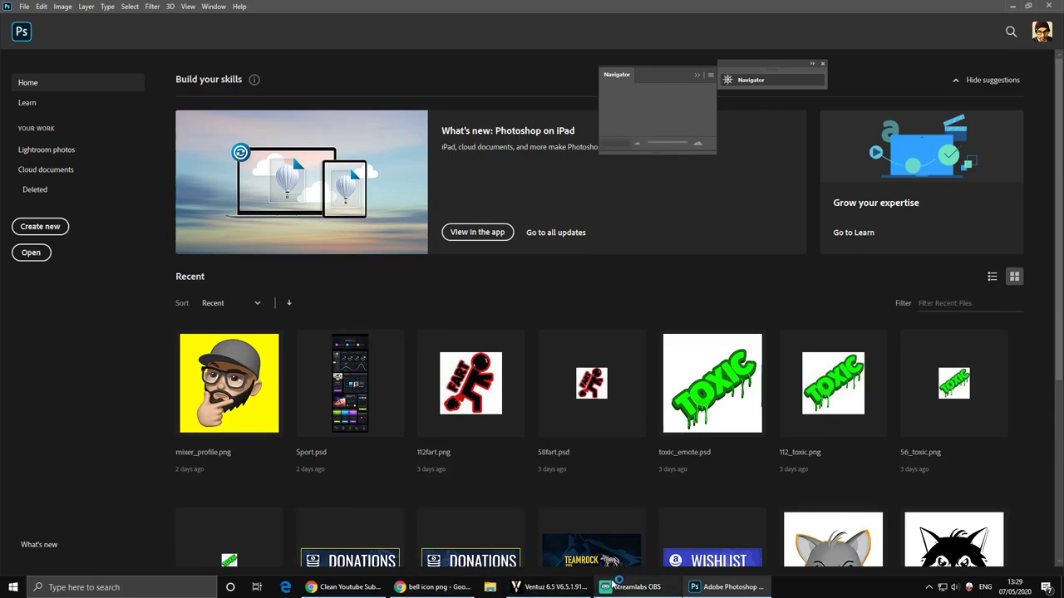
Locate the downloaded bell.png in the skins folder and open it in Photoshop.
left_click(432, 587)
right_click(152, 536)
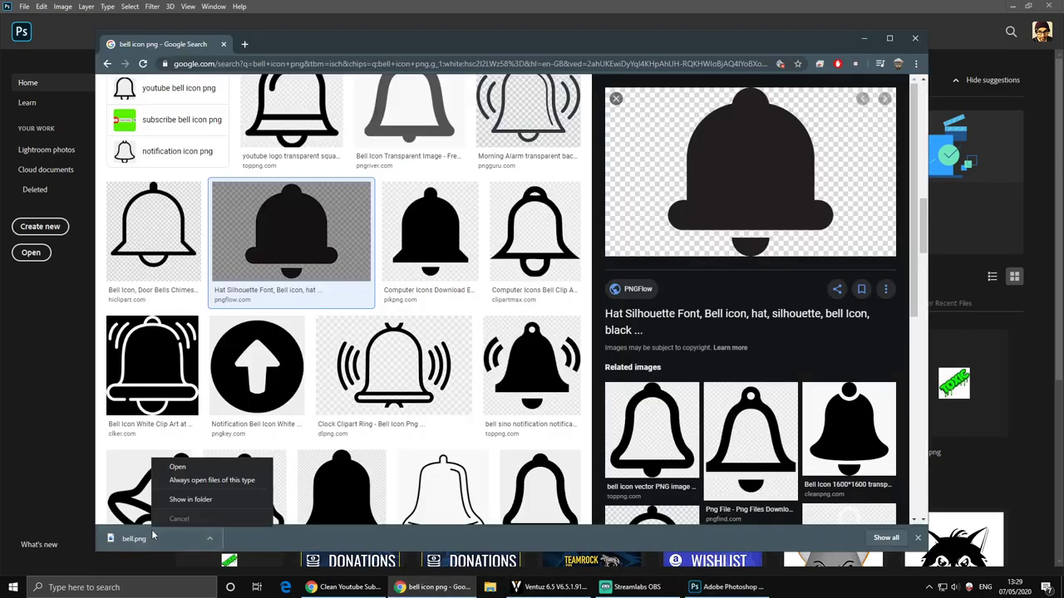
left_click(152, 536)
right_click(152, 536)
left_click(190, 498)
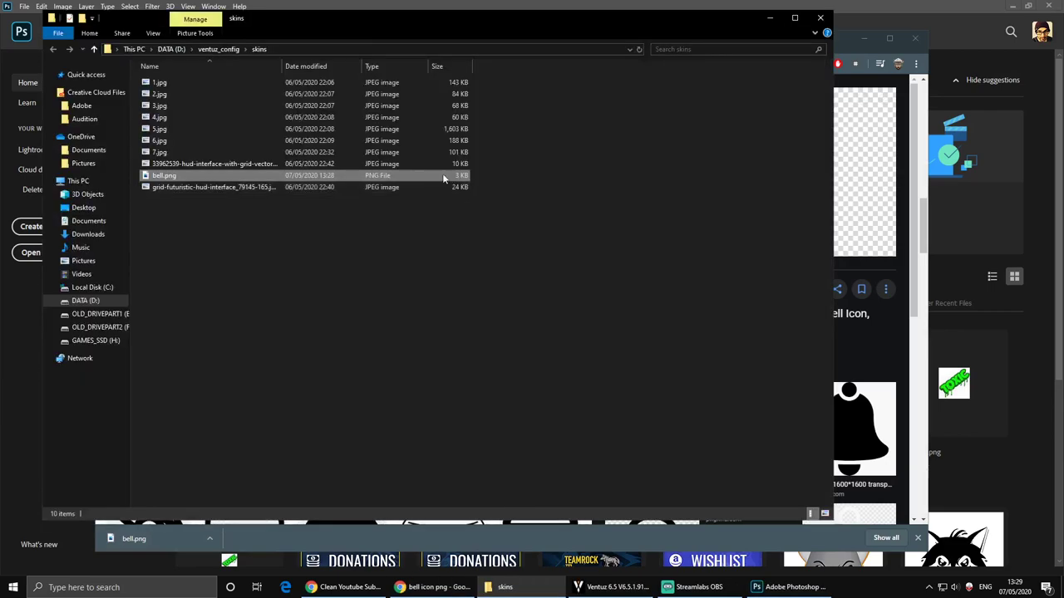
right_click(226, 178)
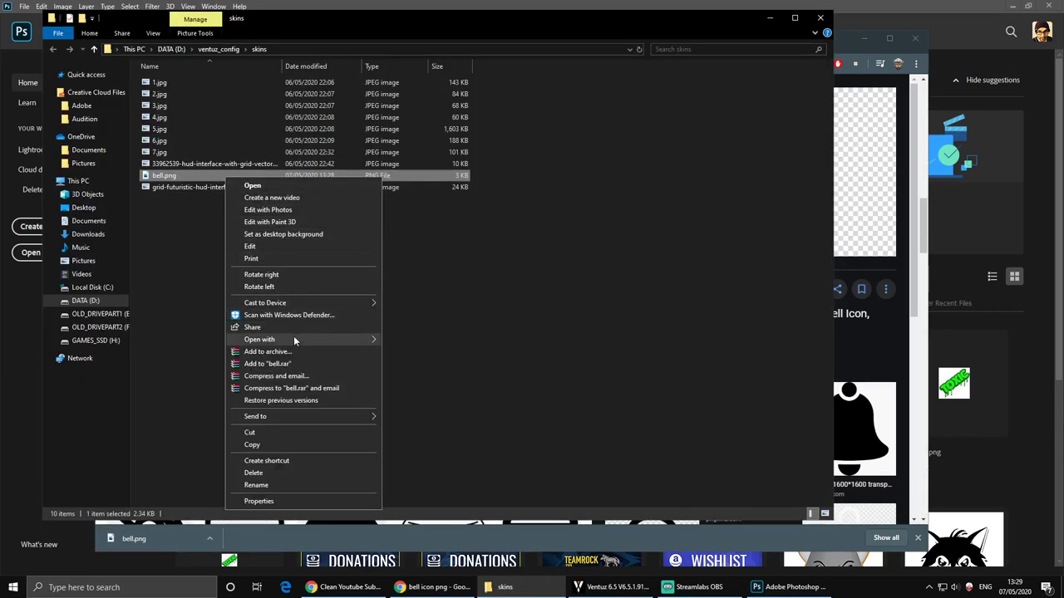
mouse_move(295, 336)
left_click(414, 342)
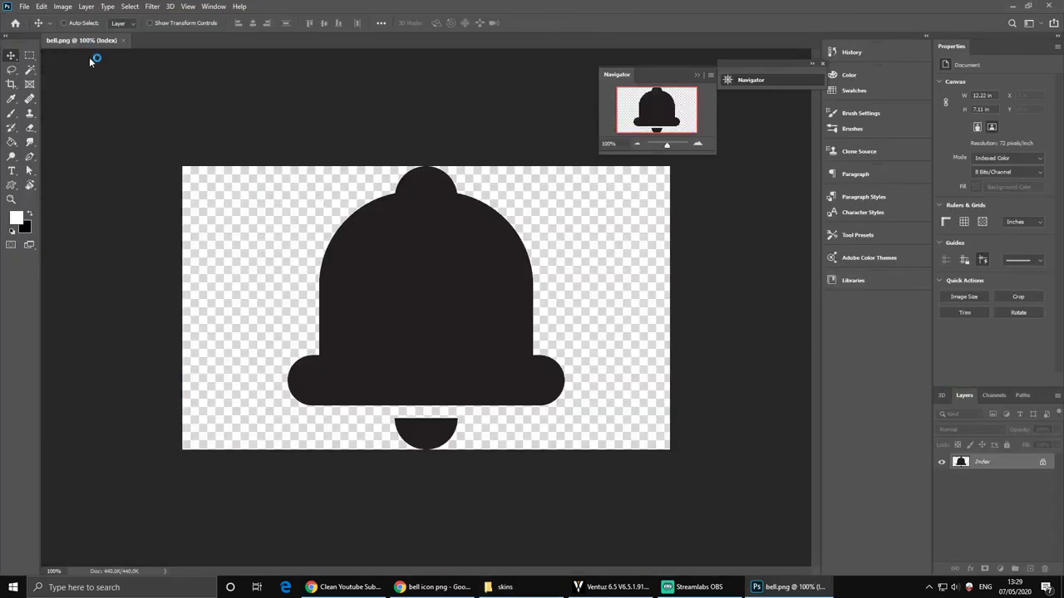
Convert the bell image to RGB Color and replace its locked Background with a duplicate layer.
left_click_drag(65, 43, 226, 80)
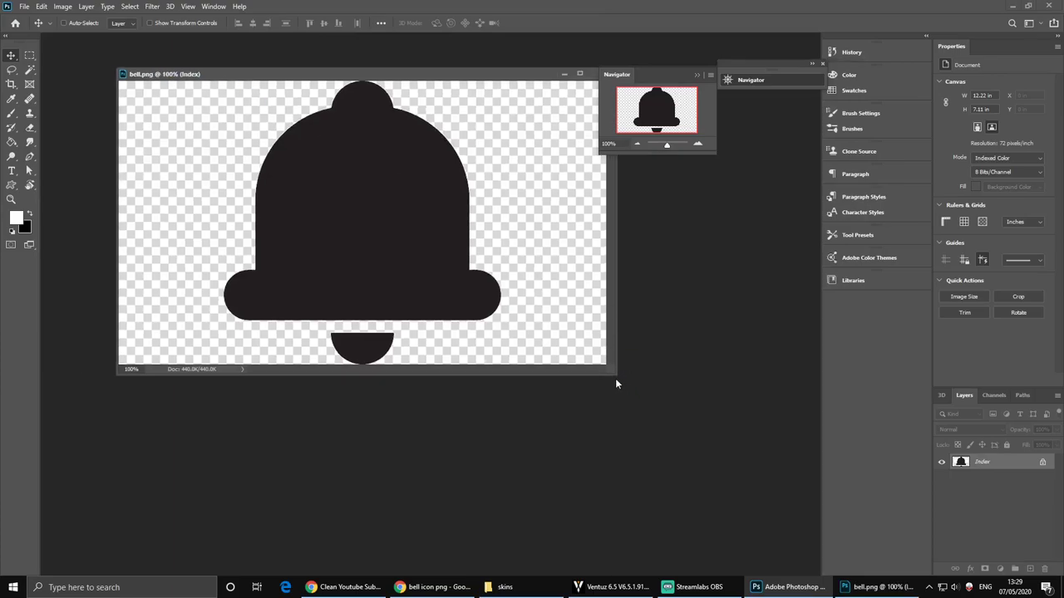
left_click_drag(615, 383, 710, 466)
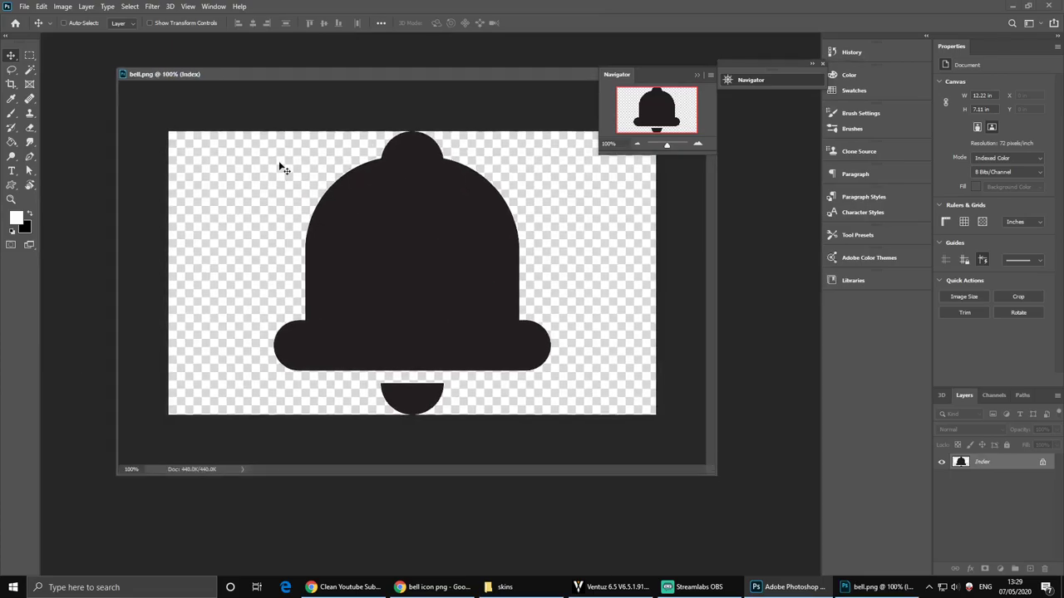
left_click(64, 6)
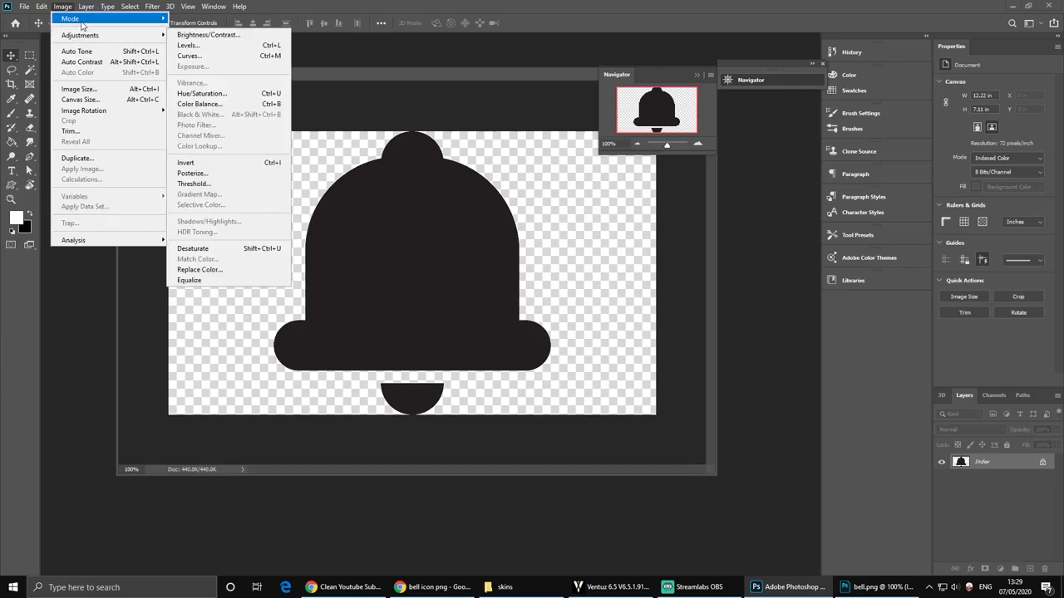
mouse_move(125, 20)
left_click(209, 62)
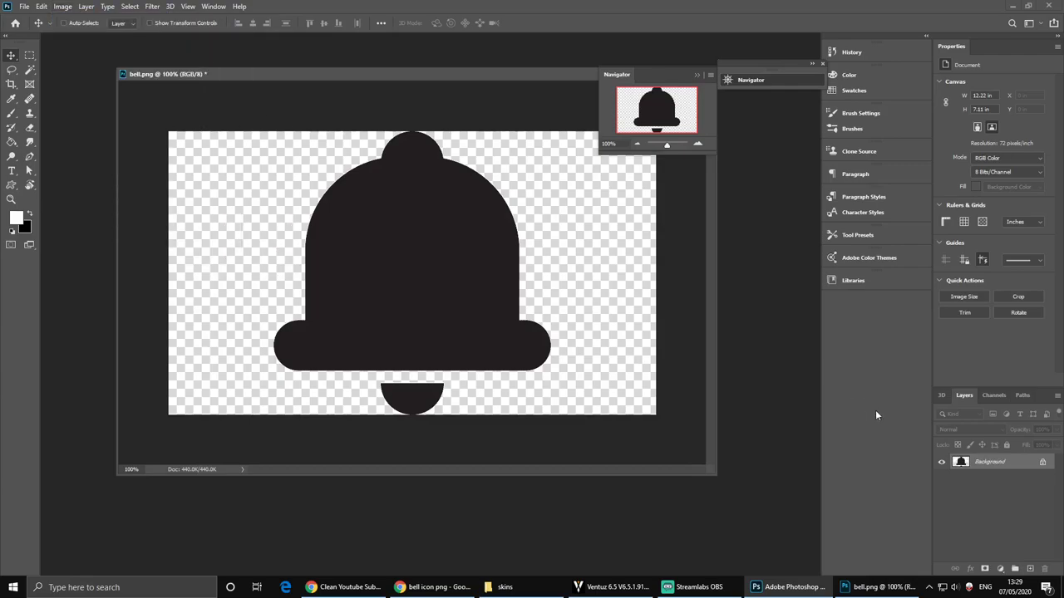
key("ctrl+j")
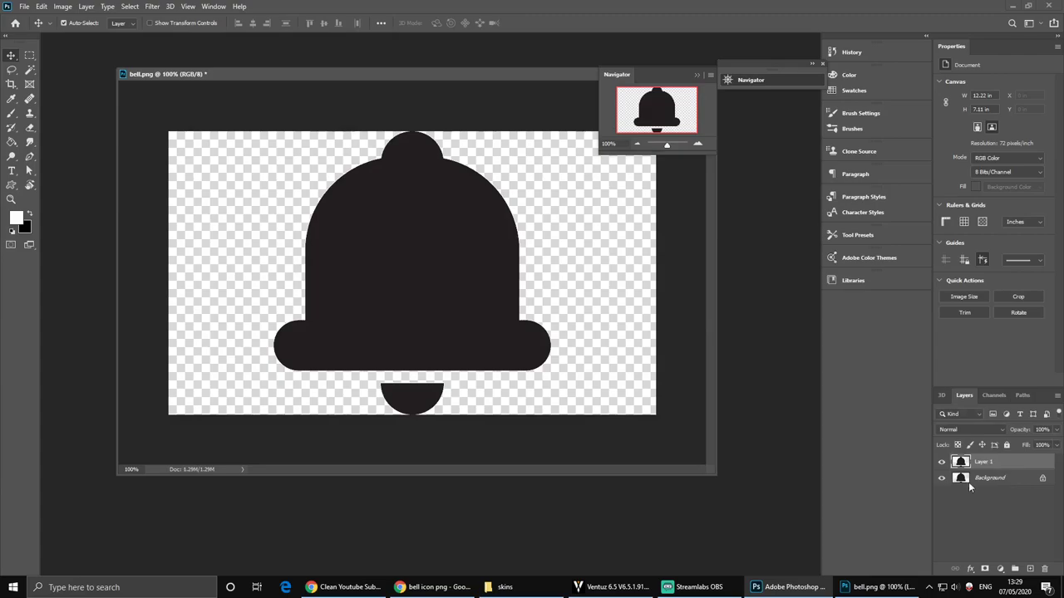
left_click_drag(968, 482, 1042, 568)
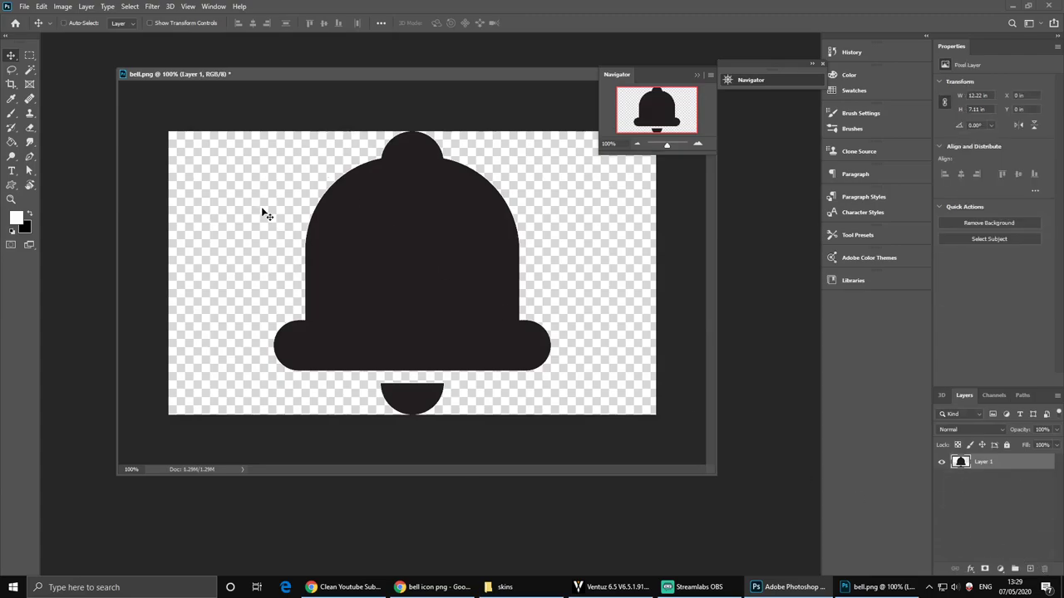
Try whitening the whole bell layer with Hue/Saturation at Lightness +100, and undo it.
key("ctrl+u")
left_click_drag(752, 318, 804, 316)
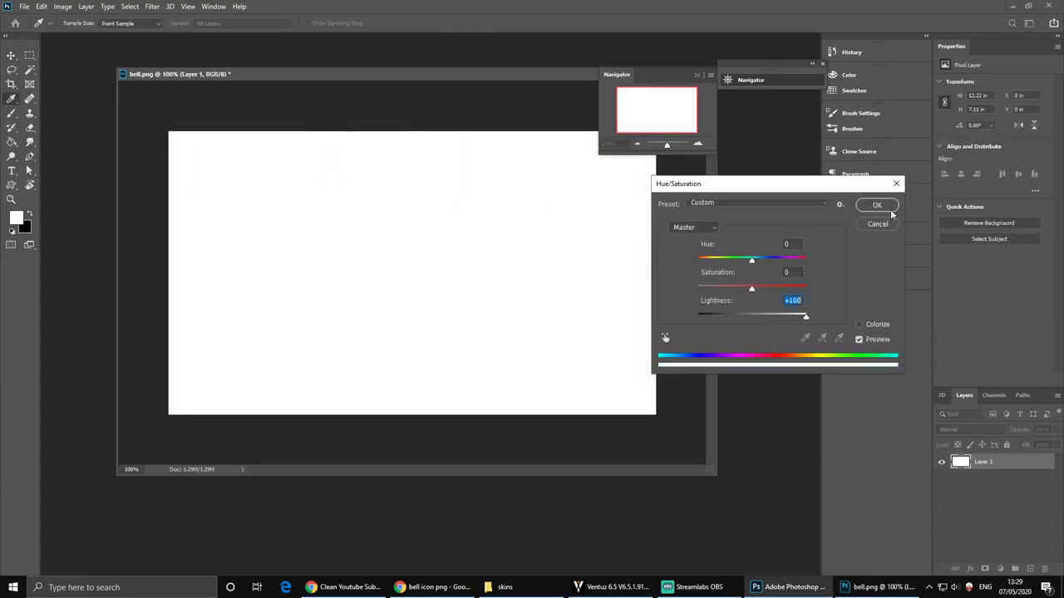
left_click(884, 203)
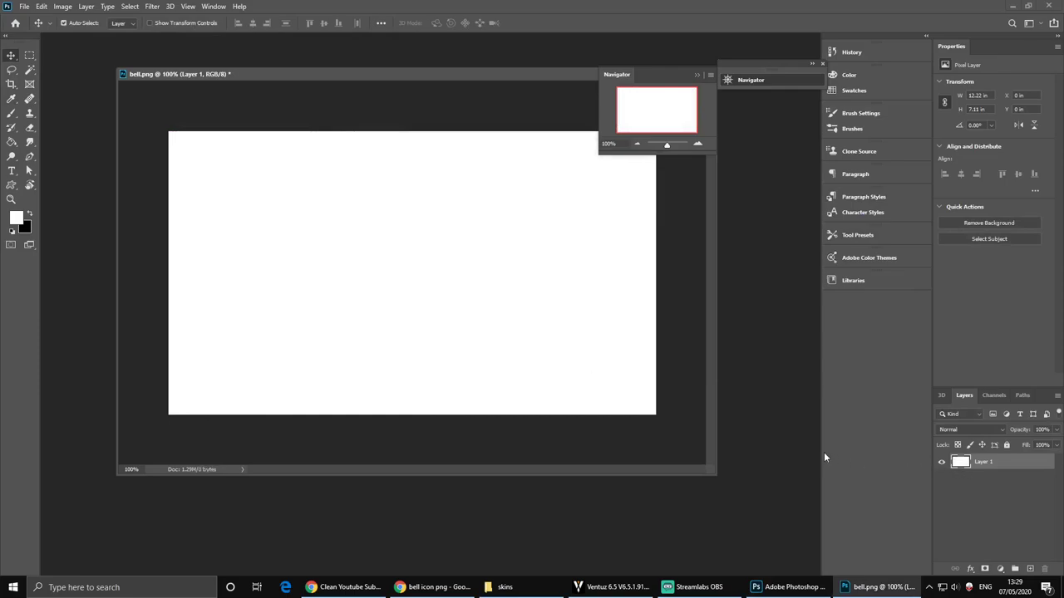
key("ctrl+z")
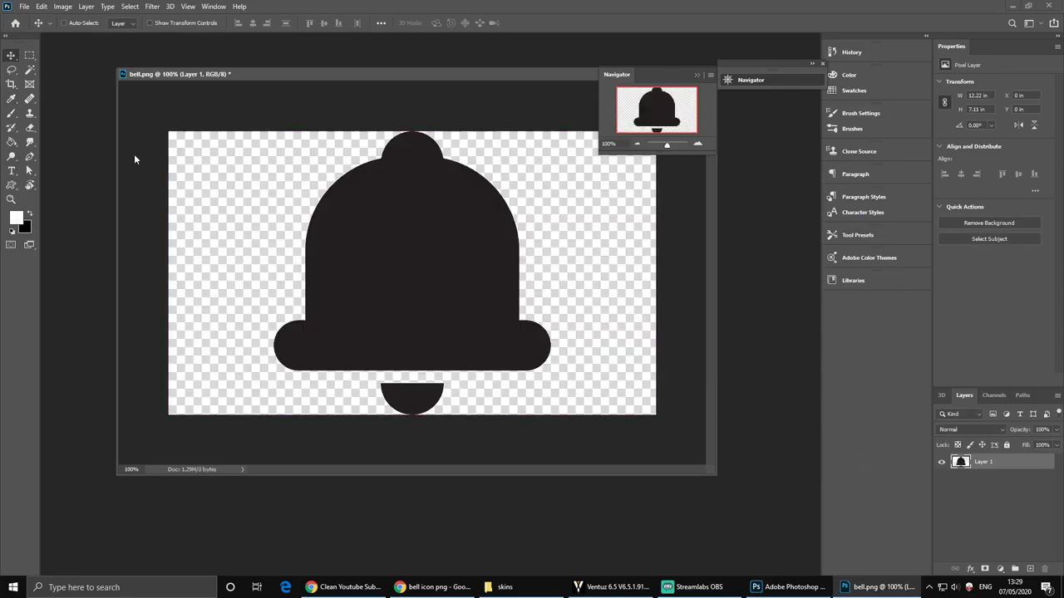
Select the fake checkerboard background around the bell with the Magic Wand, delete it and deselect.
left_click(30, 70)
left_click(212, 234)
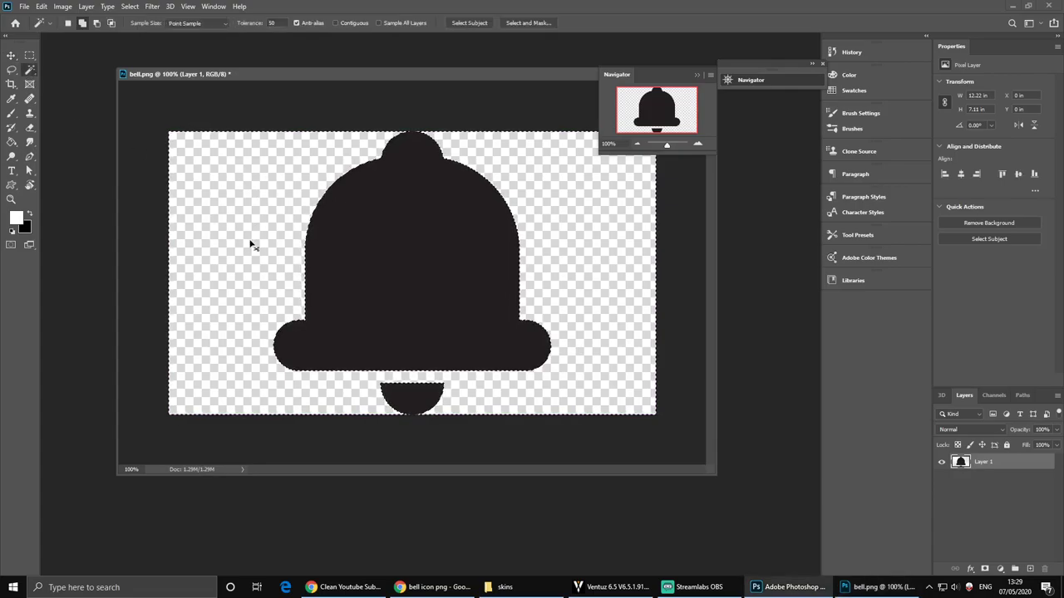
key("Delete")
key("ctrl+d")
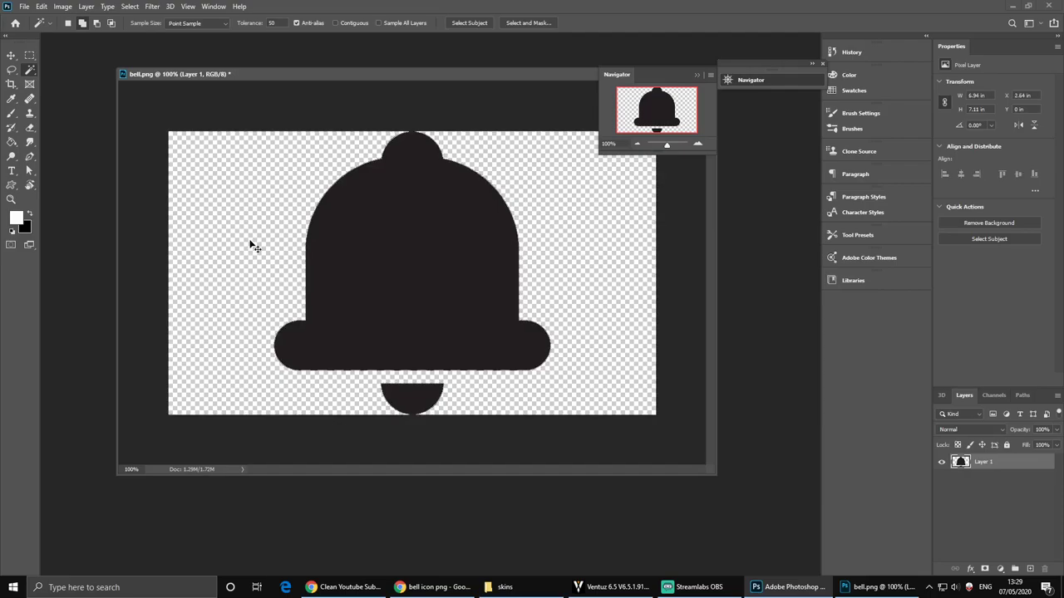
Turn the isolated bell white with Hue/Saturation at Lightness +100.
key("ctrl+u")
left_click_drag(752, 317, 906, 307)
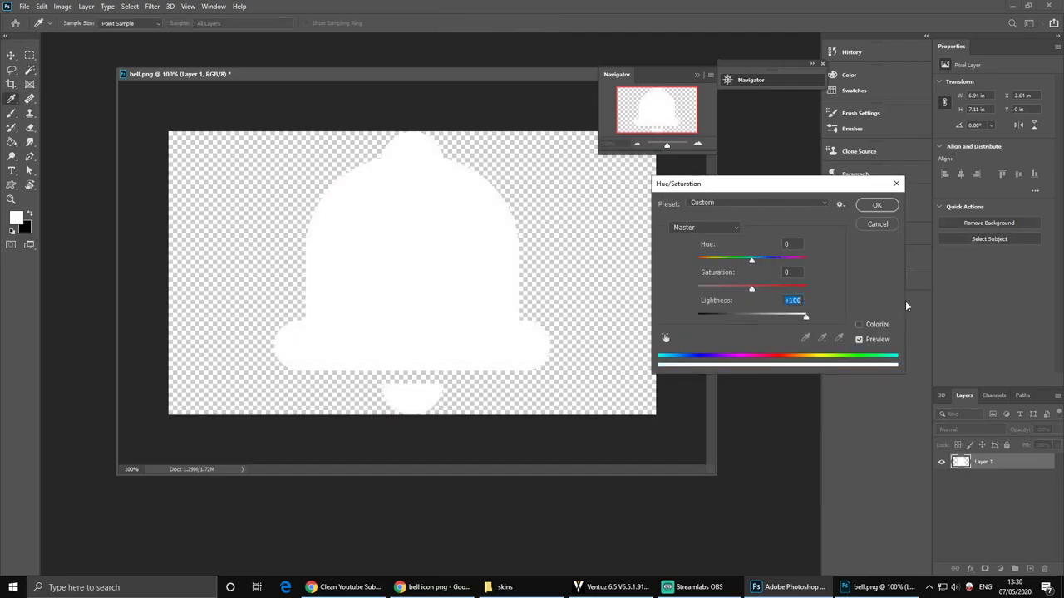
left_click(876, 205)
Trim the transparent margins around the white bell.
left_click(62, 6)
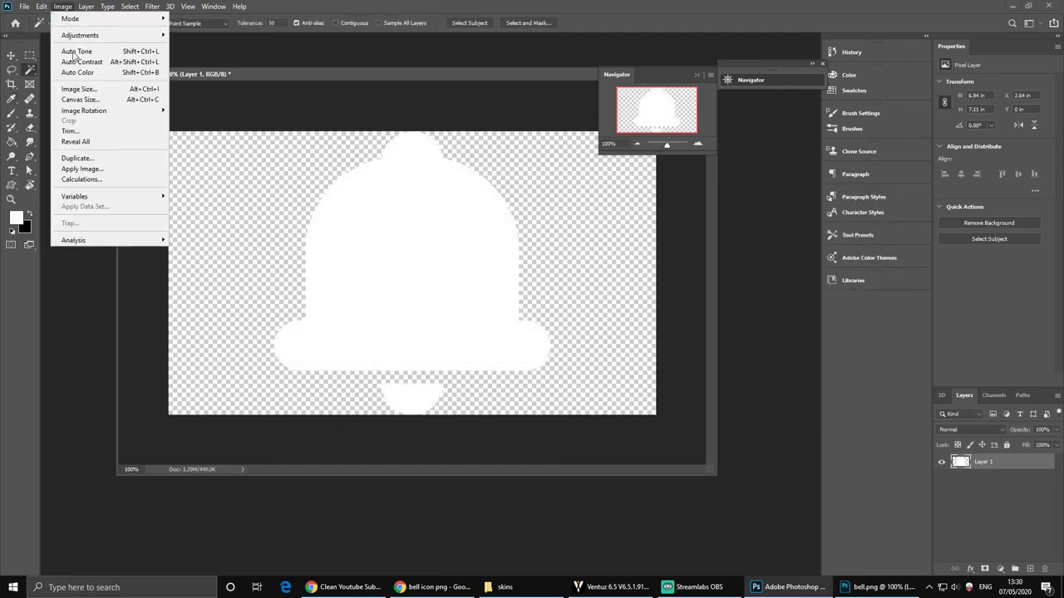
left_click(69, 131)
key("Return")
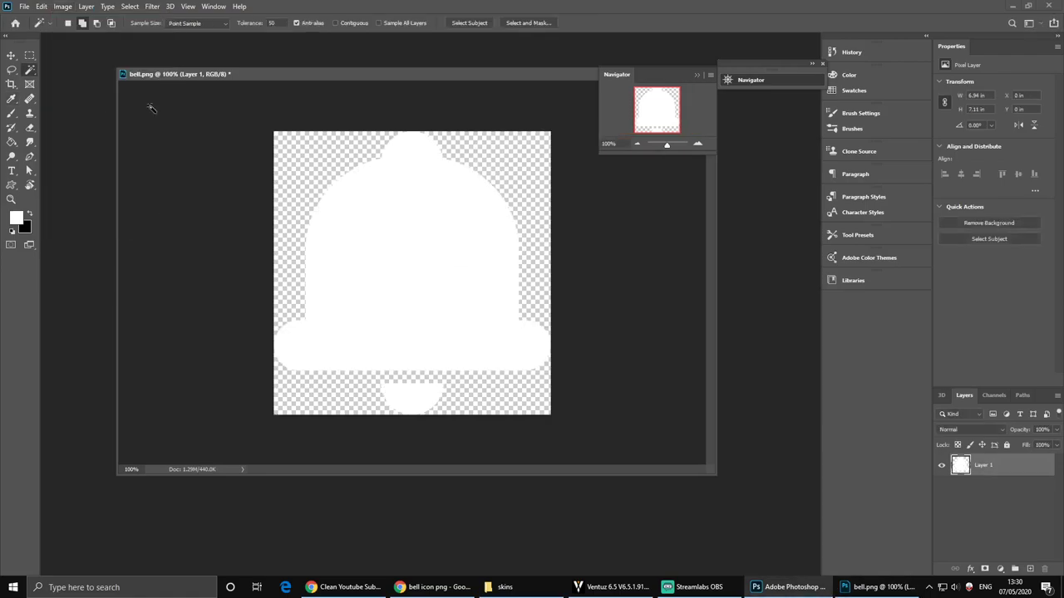
Scale the bell down to about 40% and move it to the centre of the canvas.
left_click(10, 55)
key("ctrl+t")
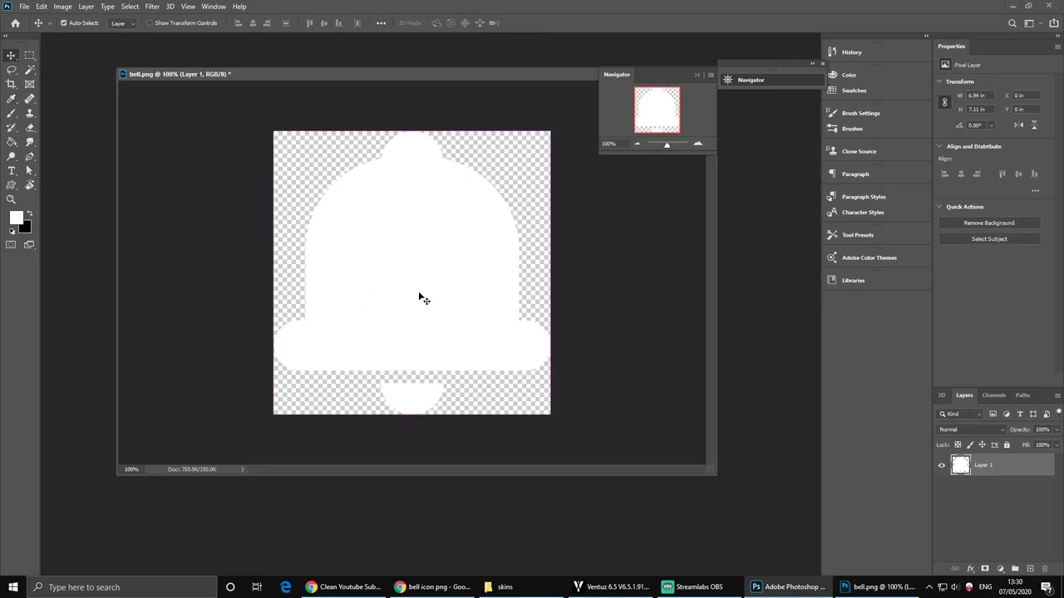
left_click_drag(554, 422, 354, 280)
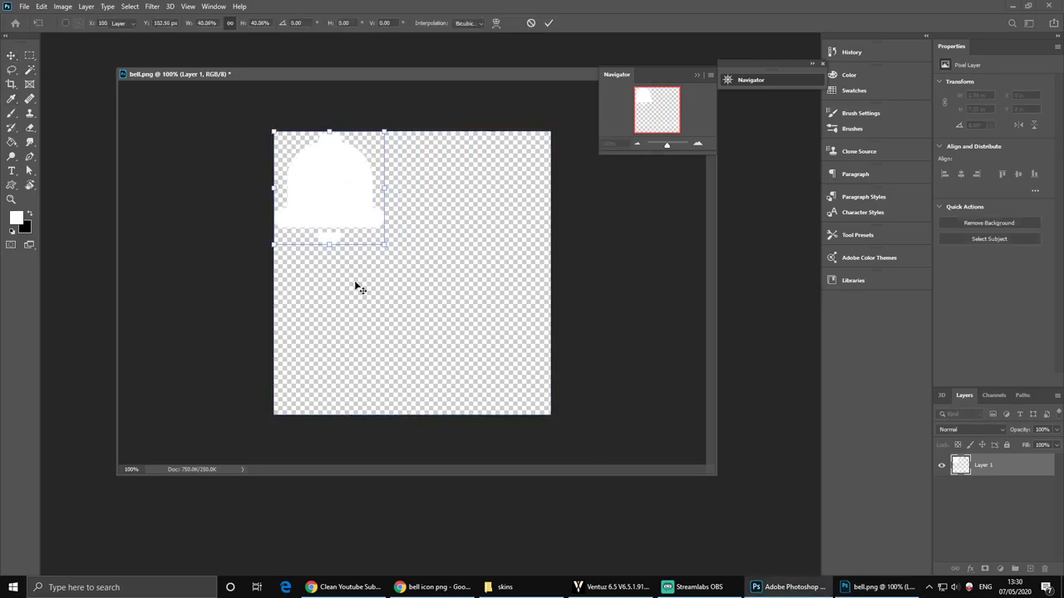
key("Return")
left_click_drag(347, 218, 421, 278)
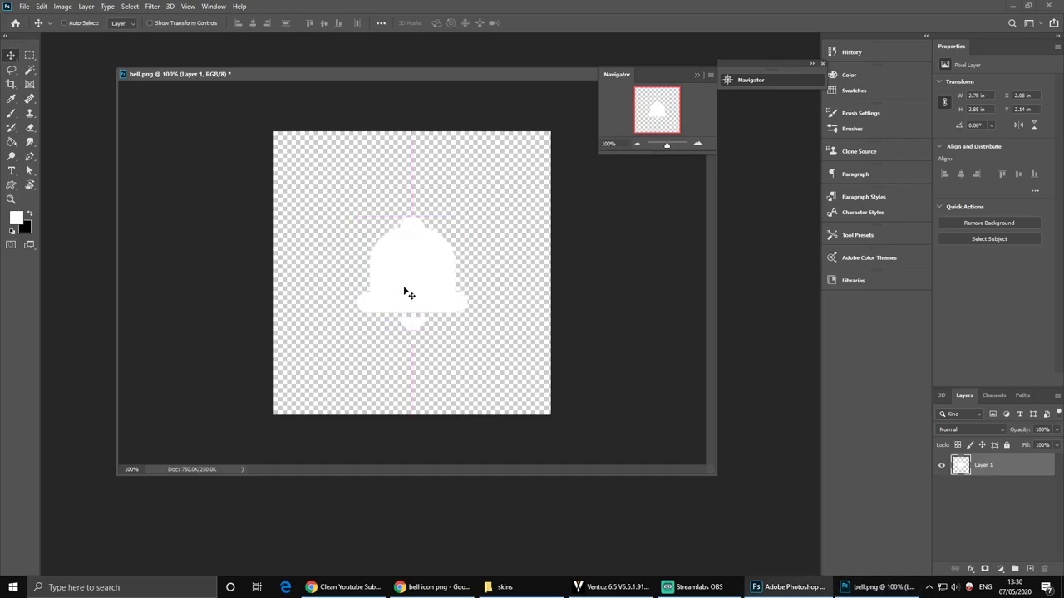
Trim the canvas to the reduced bell based on transparent pixels, and shrink and reposition the document window.
left_click(62, 6)
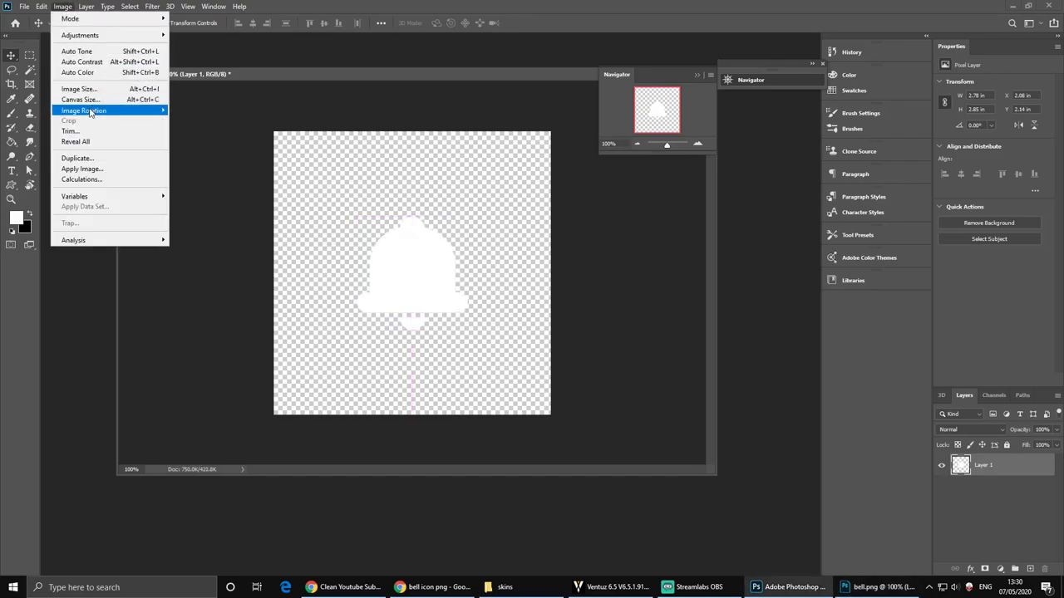
left_click(82, 132)
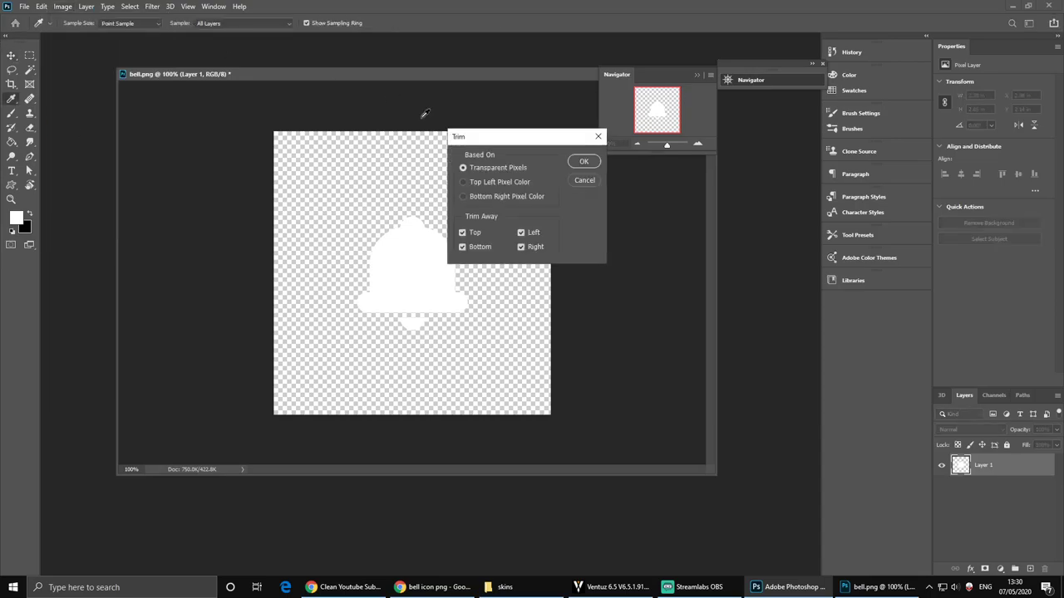
left_click(584, 162)
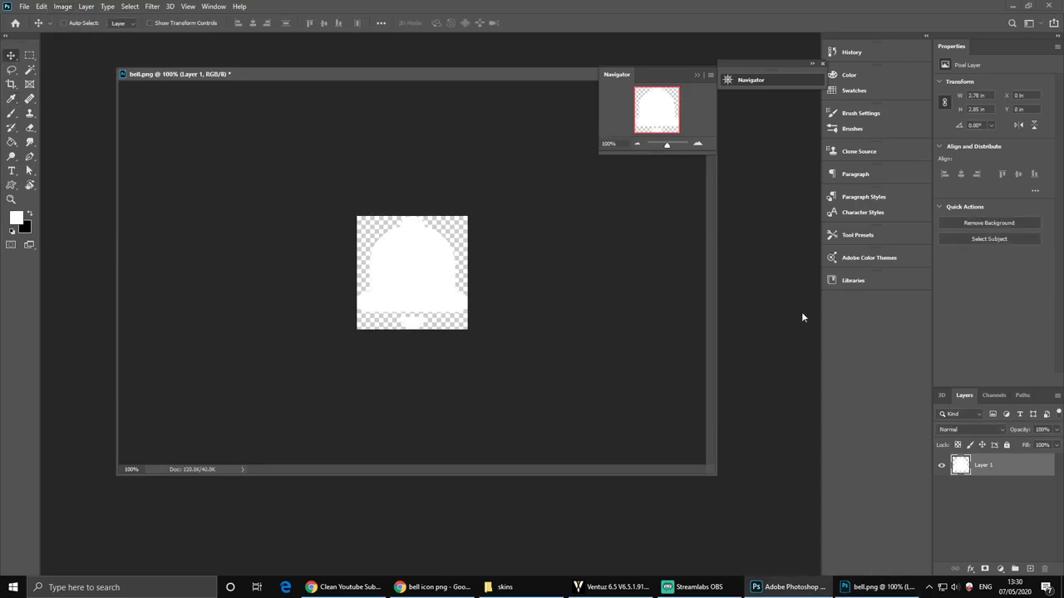
left_click_drag(711, 471, 391, 363)
left_click(63, 7)
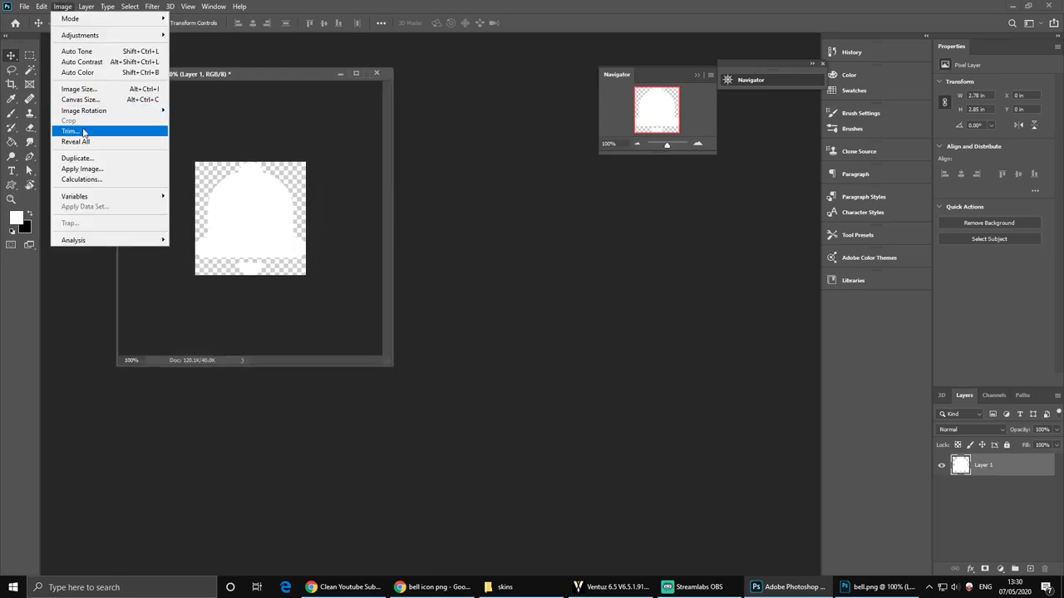
left_click(60, 6)
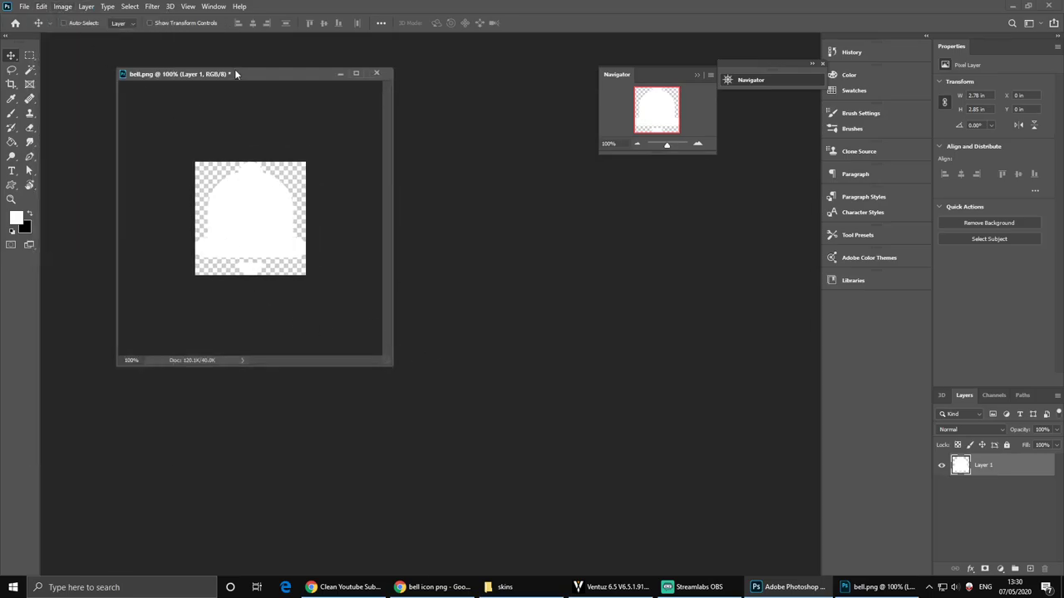
left_click_drag(235, 74, 351, 67)
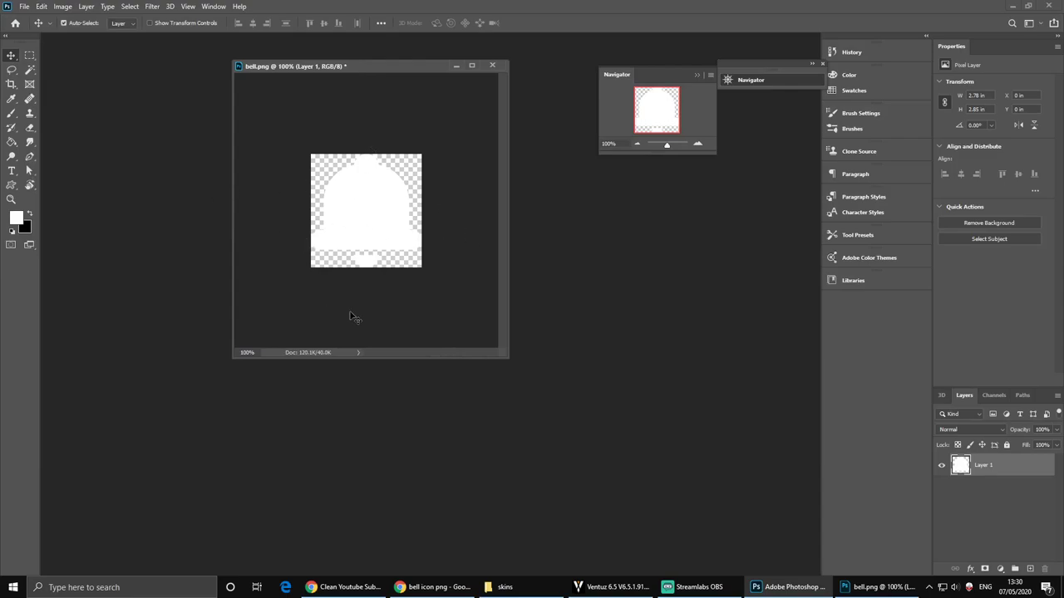
Save the trimmed bell as a PNG in the skins folder, overwriting bell.png.
key("ctrl+shift+s")
left_click(176, 434)
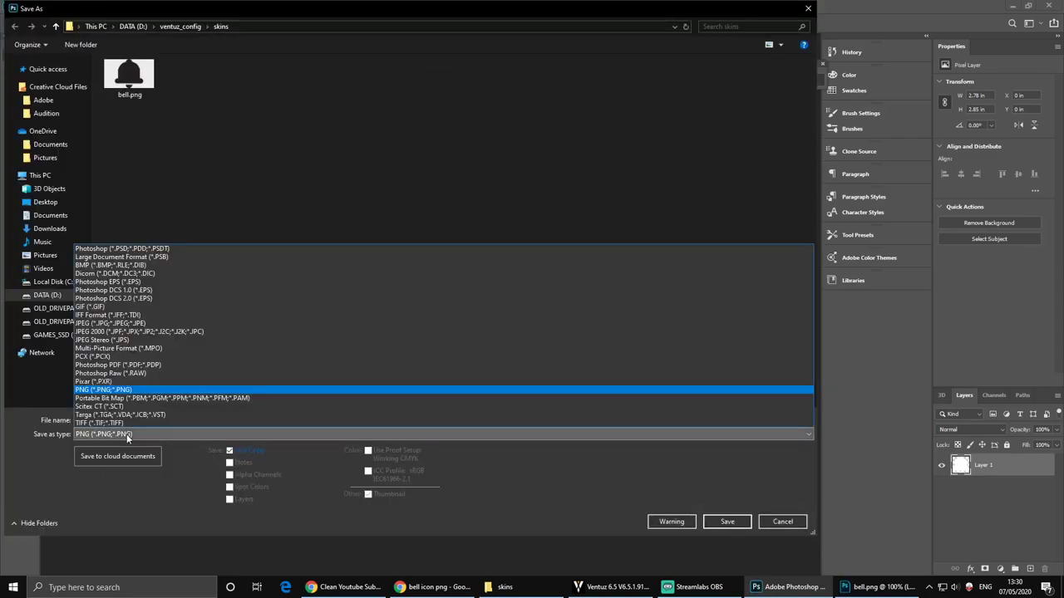
left_click(176, 434)
left_click(83, 420)
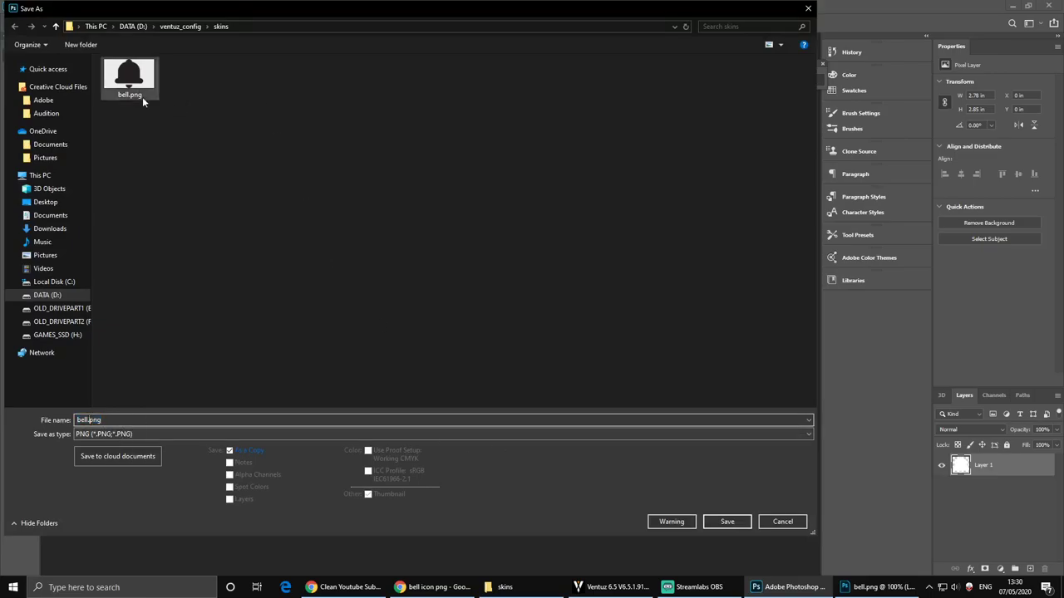
left_click(142, 96)
left_click(727, 521)
left_click(556, 297)
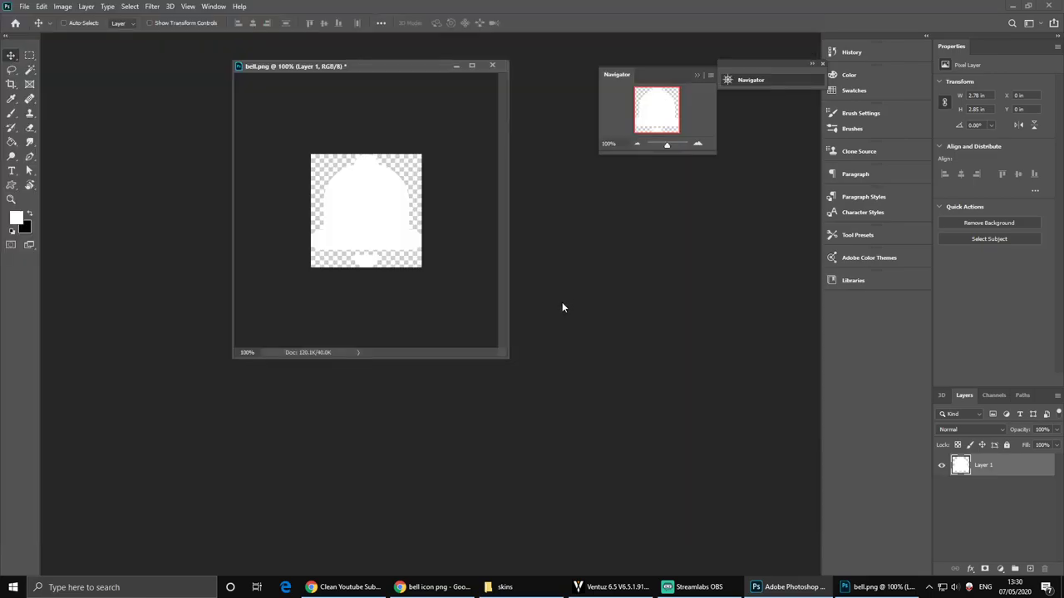
left_click(592, 174)
Bring bell.png from the skins folder into the Ventuz hierarchy as a material below the SHARE branch.
left_click(501, 587)
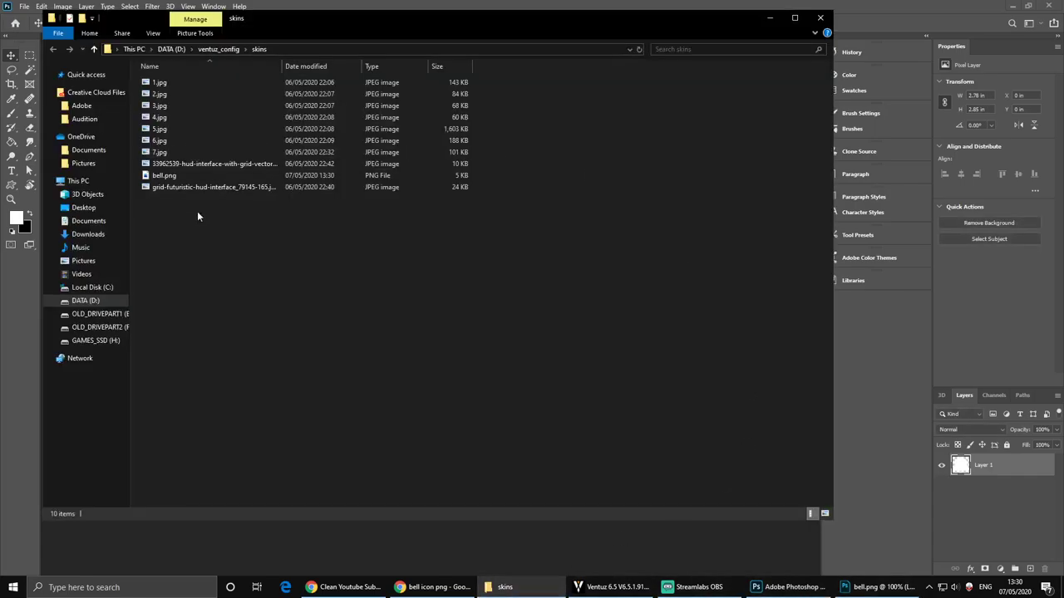
left_click_drag(165, 182, 586, 104)
left_click_drag(465, 120, 433, 201)
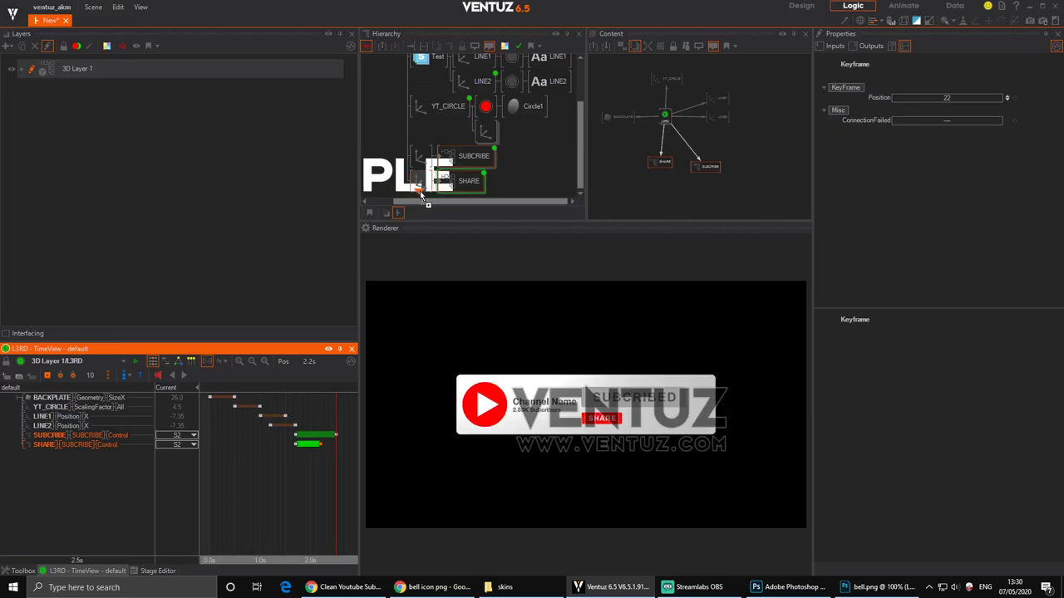
left_click_drag(421, 192, 420, 192)
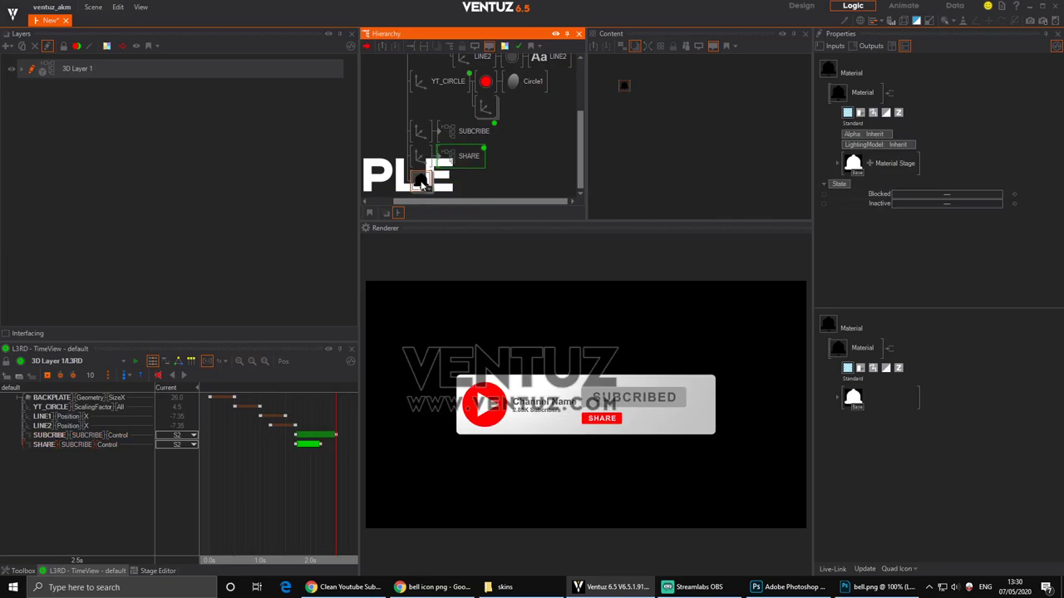
Insert an axis in front of the bell material and enlarge the hierarchy and renderer areas.
type("ax")
left_click_drag(523, 220, 432, 187)
left_click(419, 185)
right_click(497, 189)
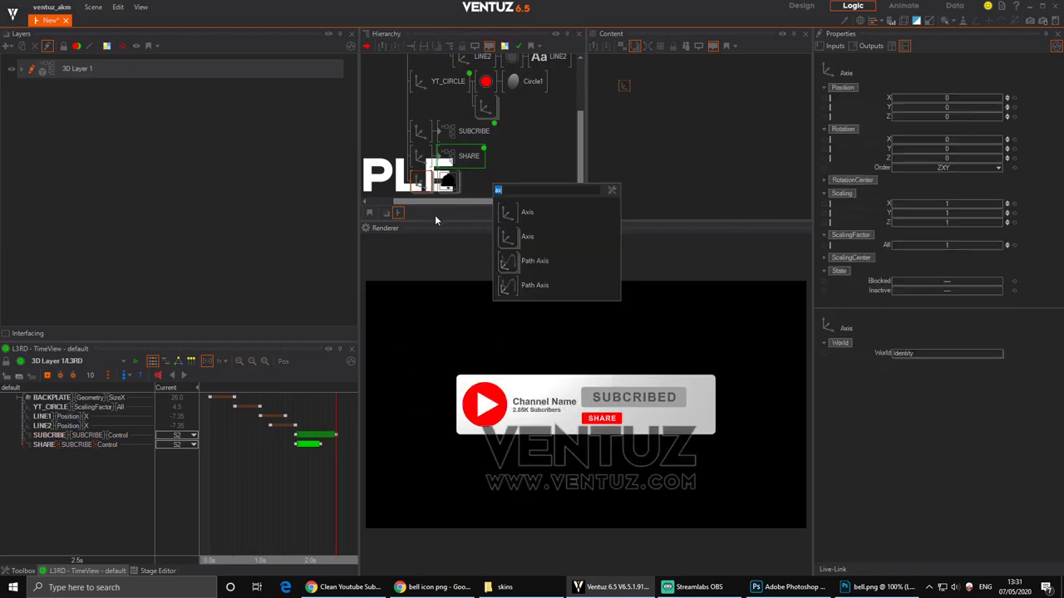
left_click(455, 221)
left_click_drag(462, 220, 285, 209)
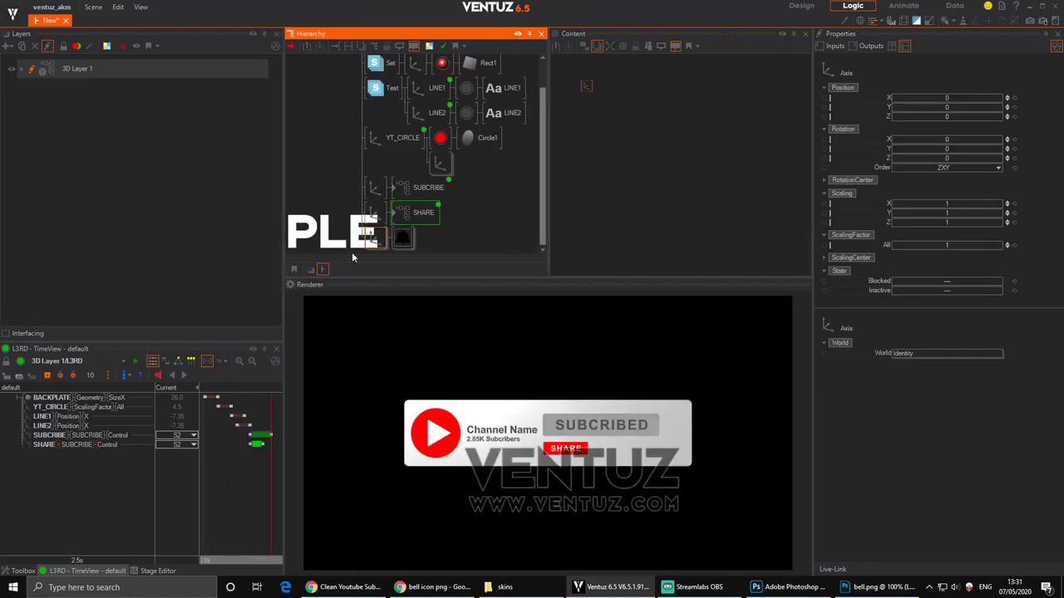
Add a Rectangle geometry behind the bell material and select the bell's axis.
right_click(430, 241)
left_click(453, 226)
right_click(426, 241)
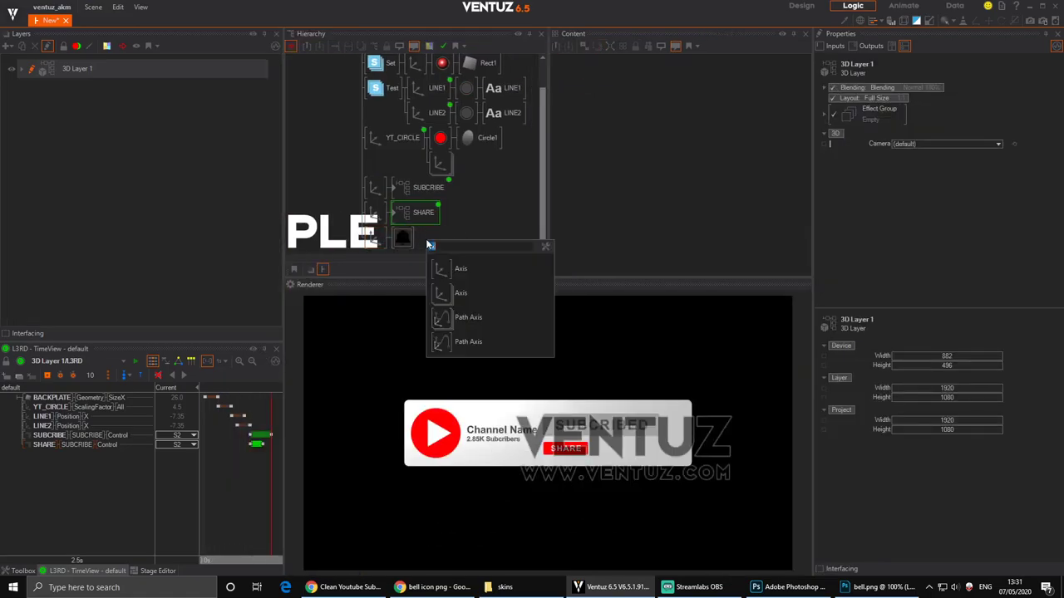
type("re")
left_click(441, 287)
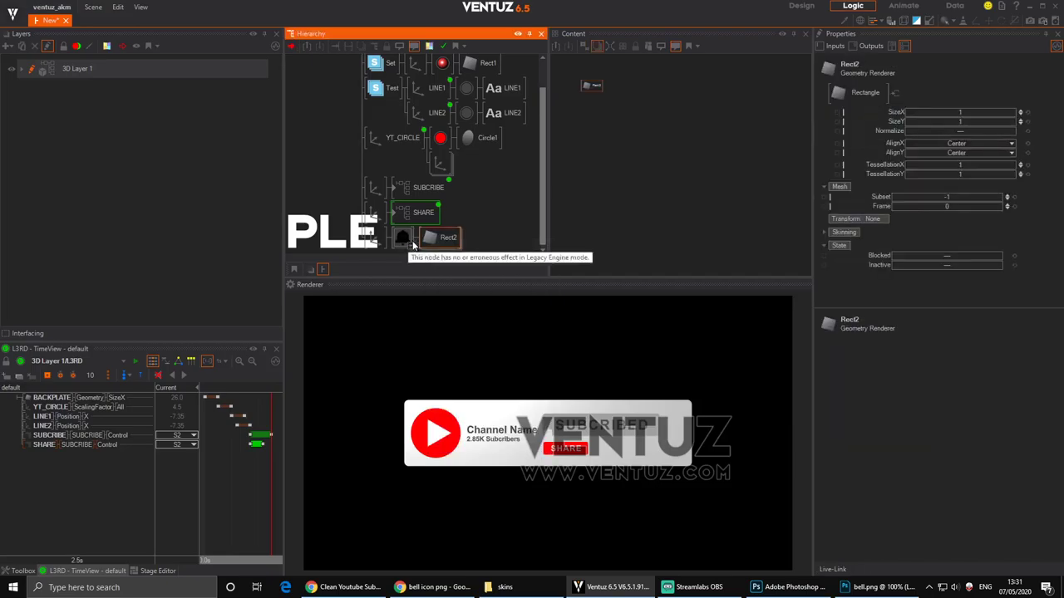
left_click(382, 241)
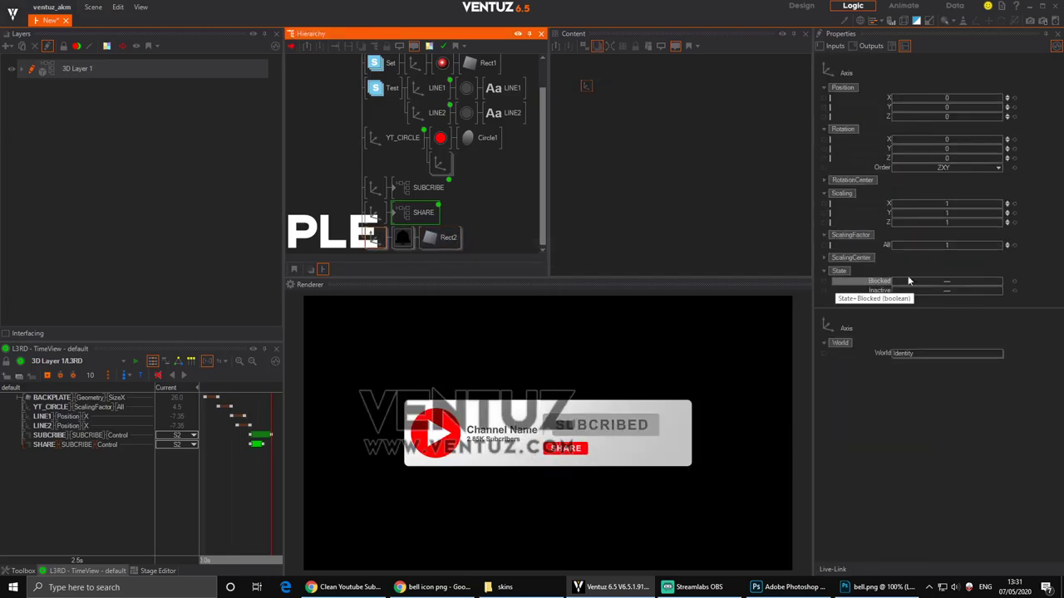
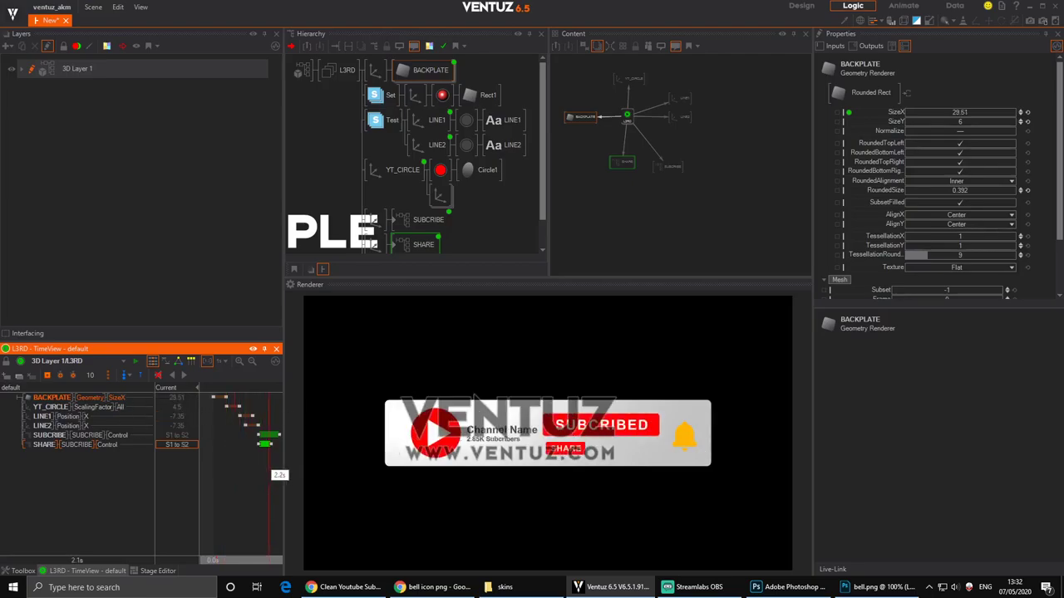
Move the YT_CIRCLE axis to X position -11.65 at the backplate's near end.
left_click(399, 171)
left_click_drag(974, 99, 910, 101)
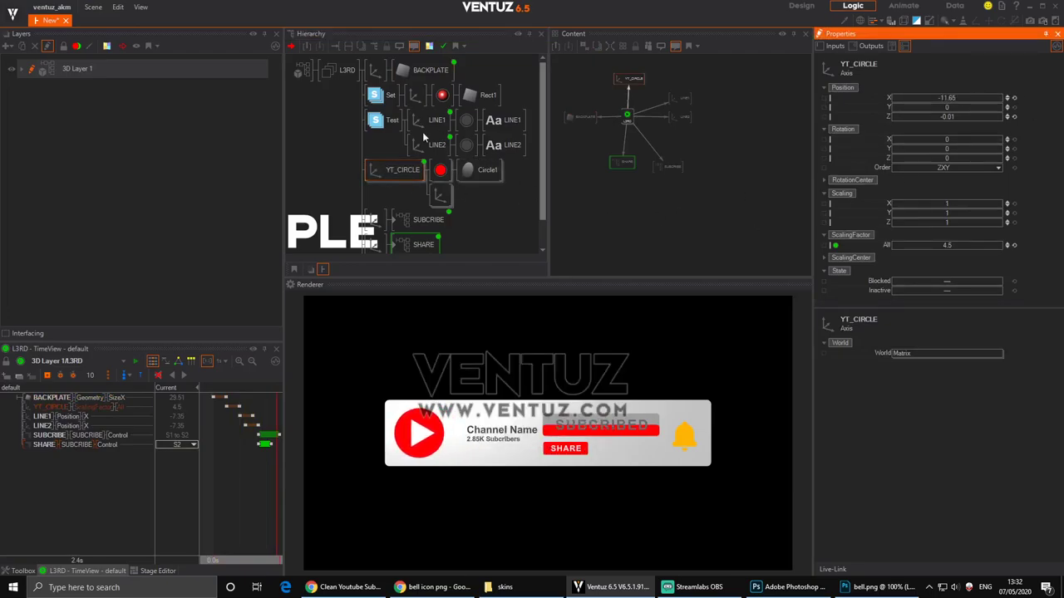
left_click(415, 96)
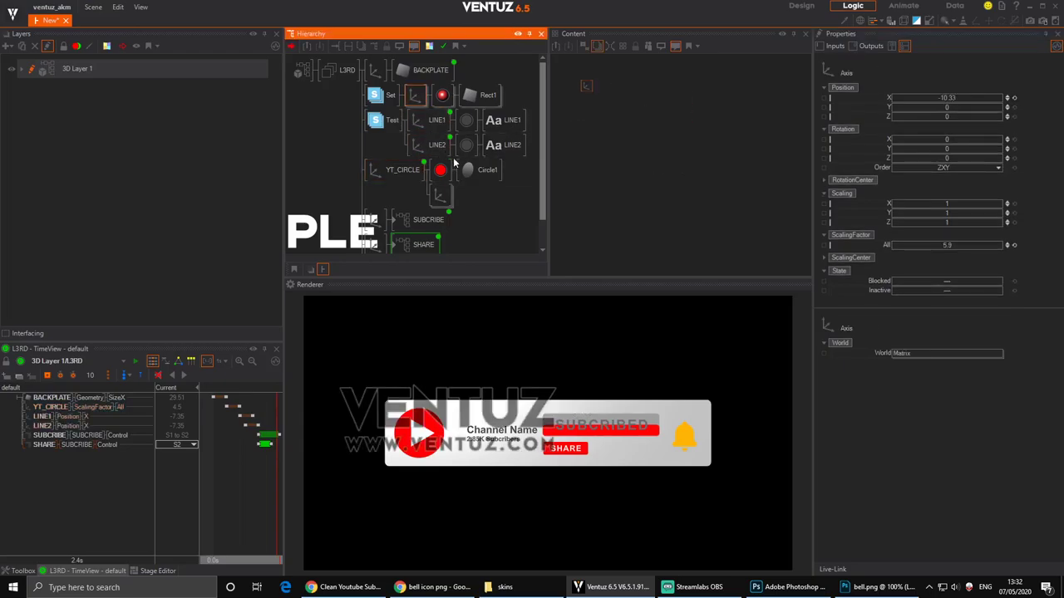
Set LINE1's final X position keyframe to -9.02 so the channel name sits closer to the circle.
left_click(424, 121)
left_click(246, 499)
left_click_drag(246, 499, 258, 491)
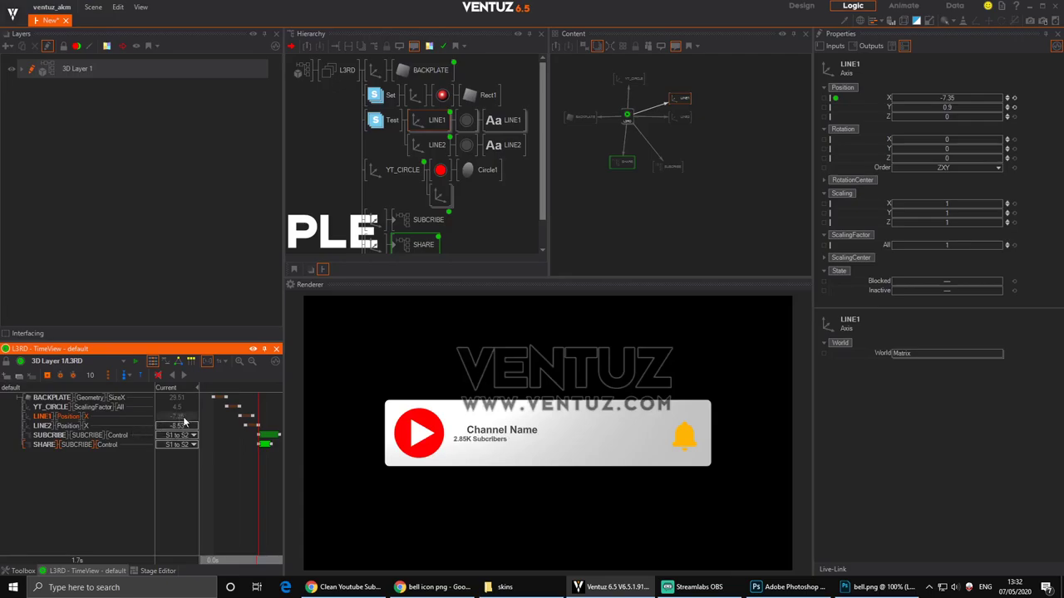
left_click(253, 417)
left_click_drag(193, 428, 162, 418)
Set LINE2's final X position keyframe to -8.88 and play through to the end of the animation at 2.5 s.
left_click(256, 468)
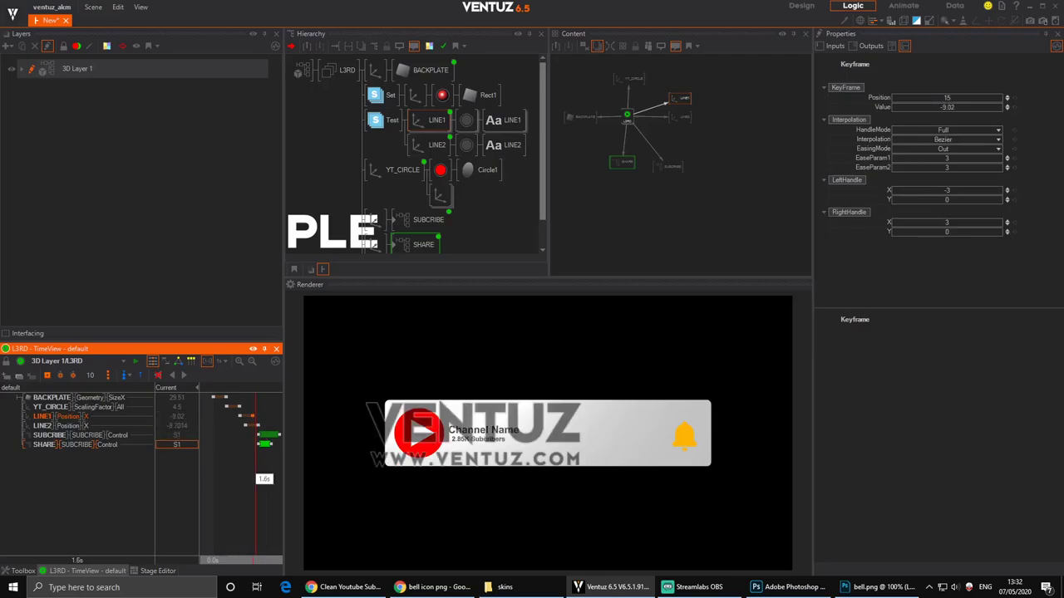
left_click_drag(256, 468, 259, 467)
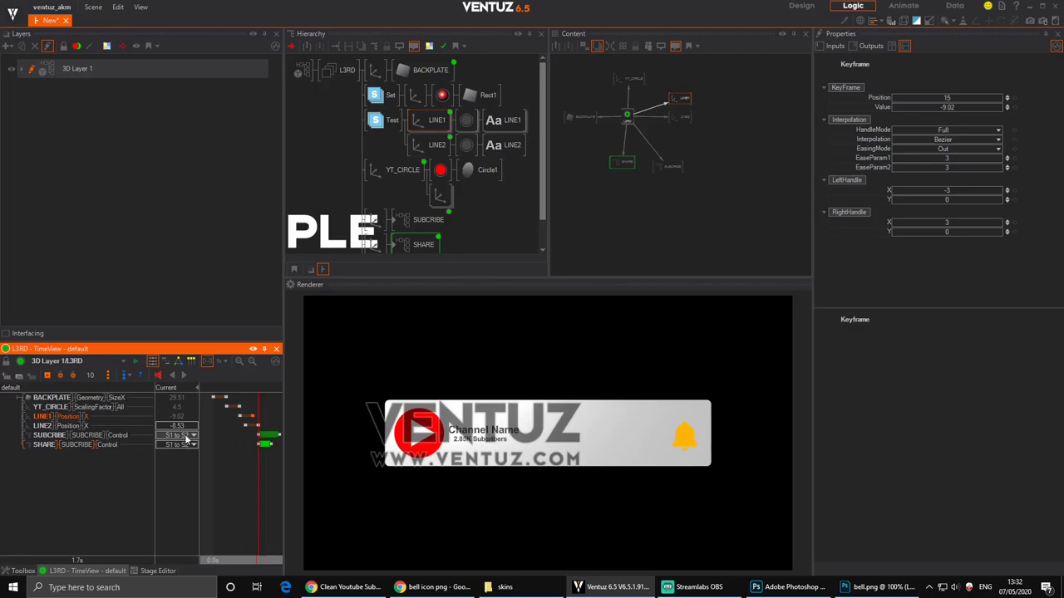
left_click_drag(187, 429, 174, 430)
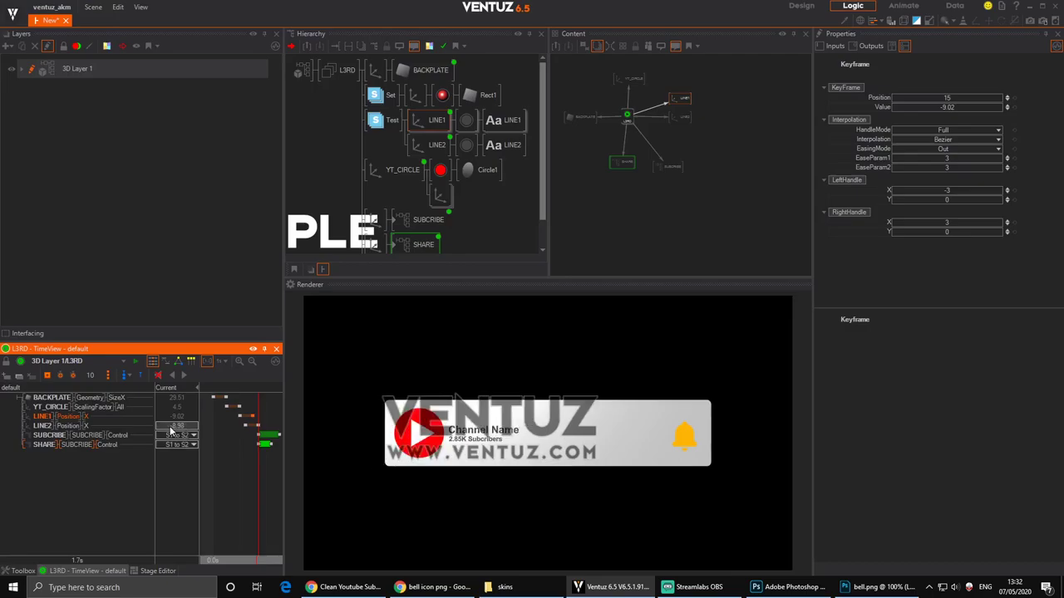
left_click_drag(224, 524, 280, 507)
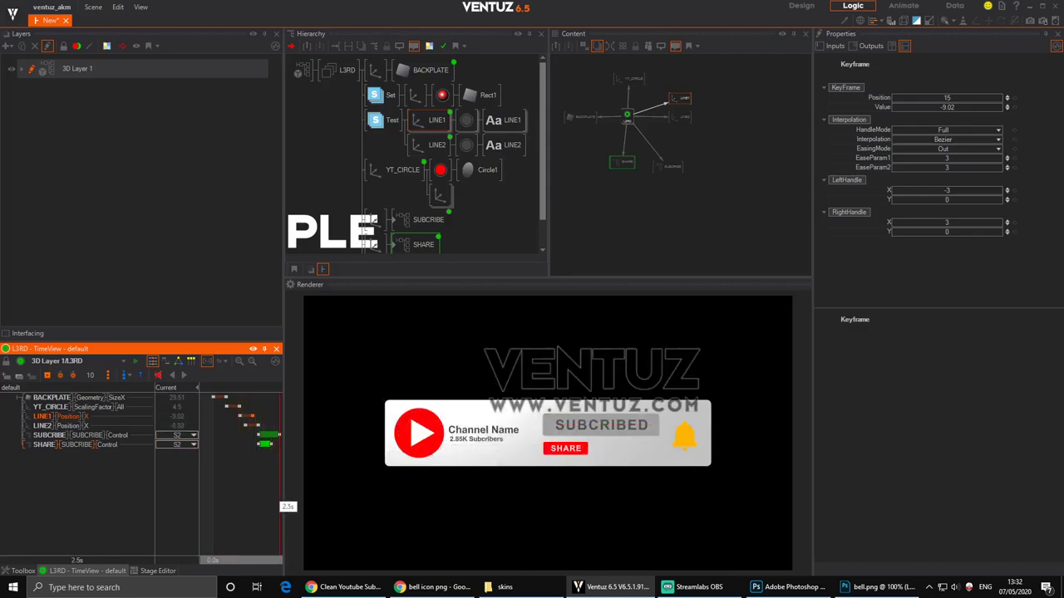
Shift the SUBCRIBE and SHARE axes together slightly towards the channel name, and position the bell's axis at X 11.7.
left_click(375, 220)
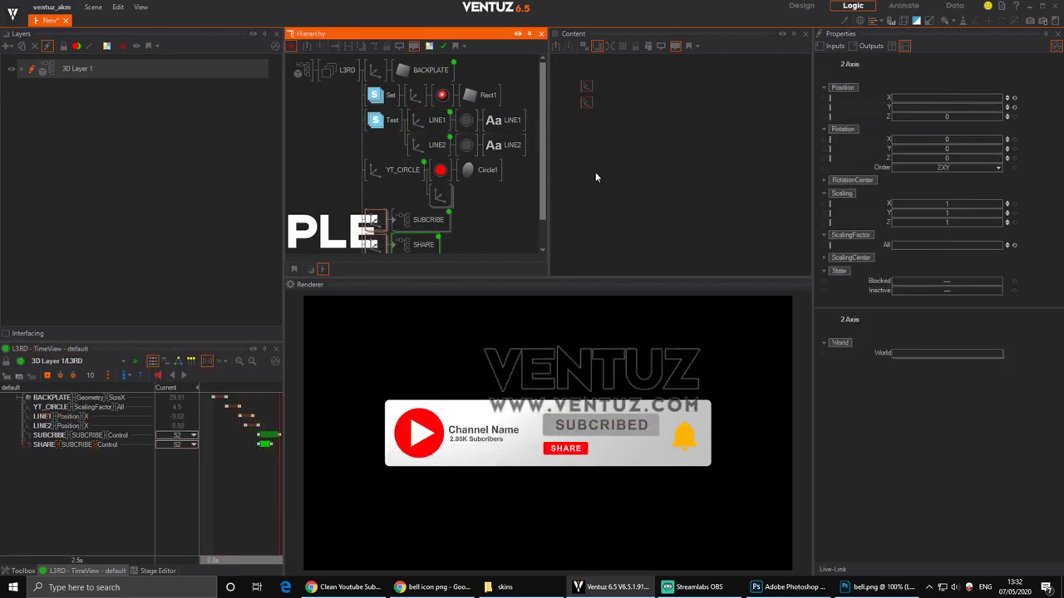
left_click_drag(961, 98, 911, 100)
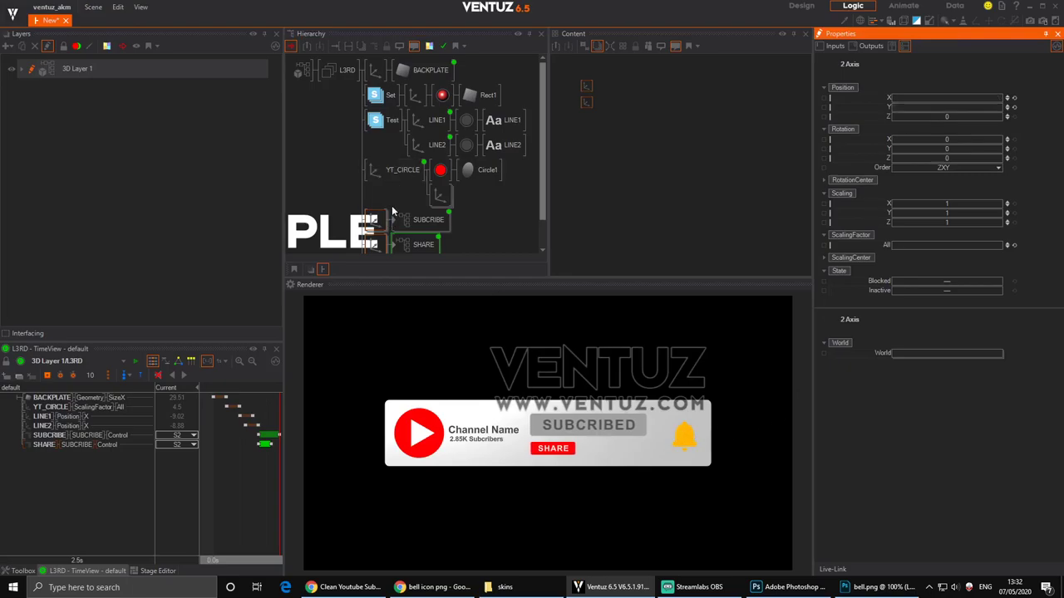
left_click_drag(544, 158, 546, 253)
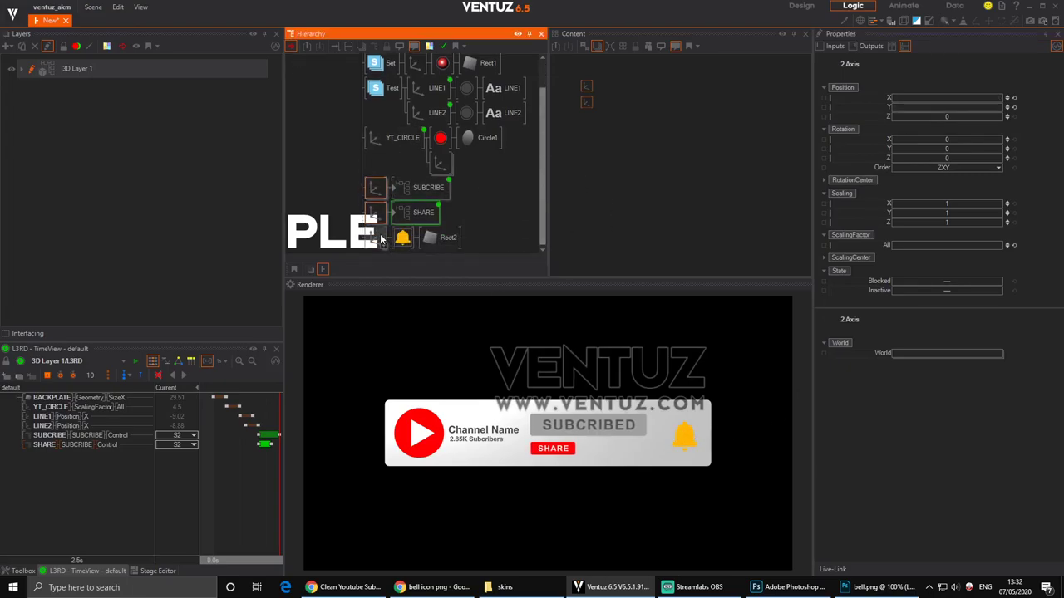
left_click(379, 240)
left_click_drag(944, 99, 940, 99)
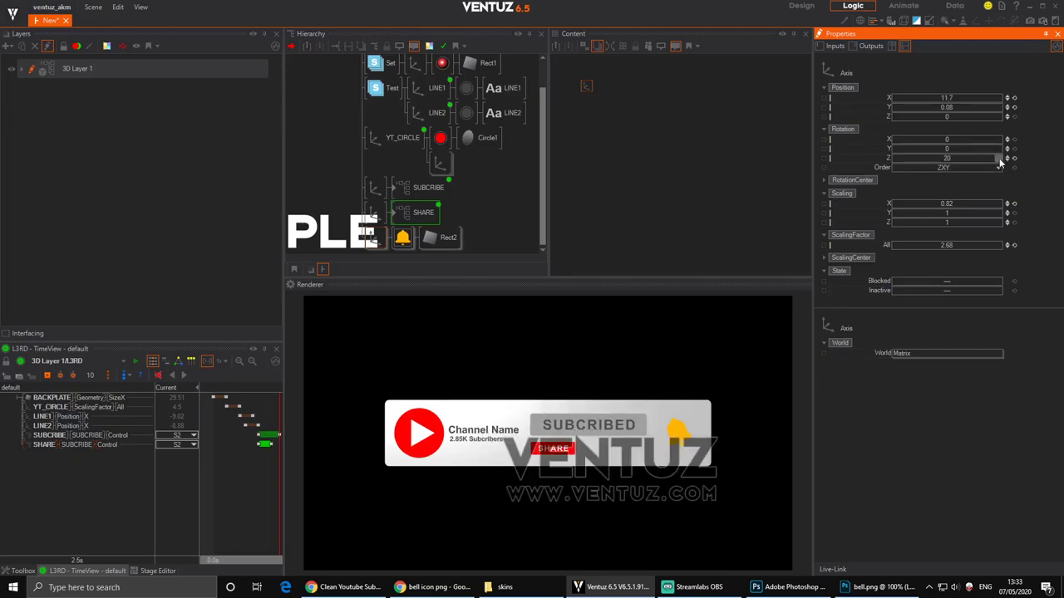
Try adding a separate Mover node beside the bell's axis to drive its rotation.
left_click(999, 158)
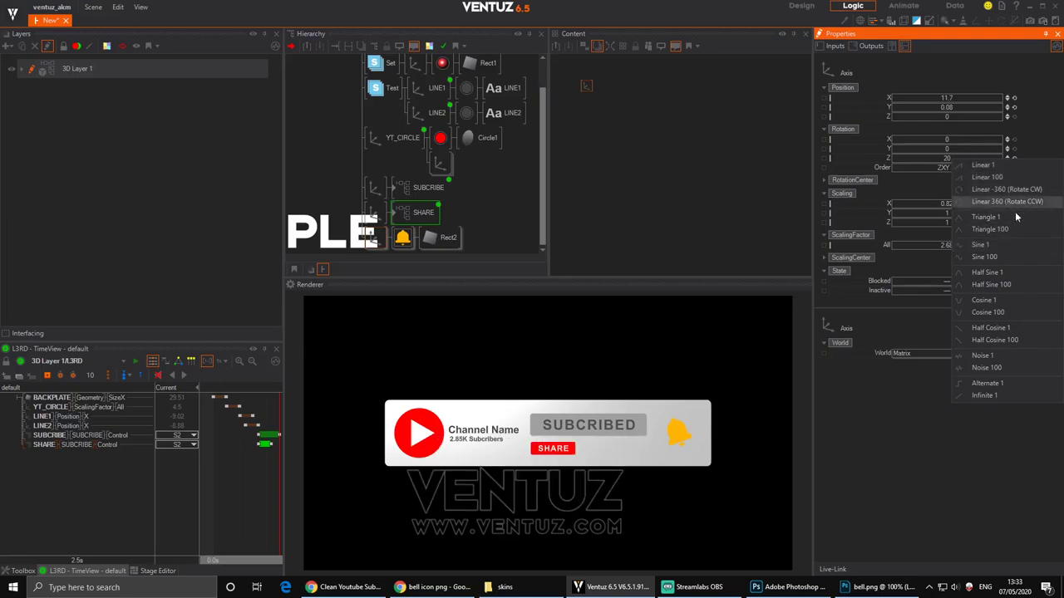
left_click(650, 143)
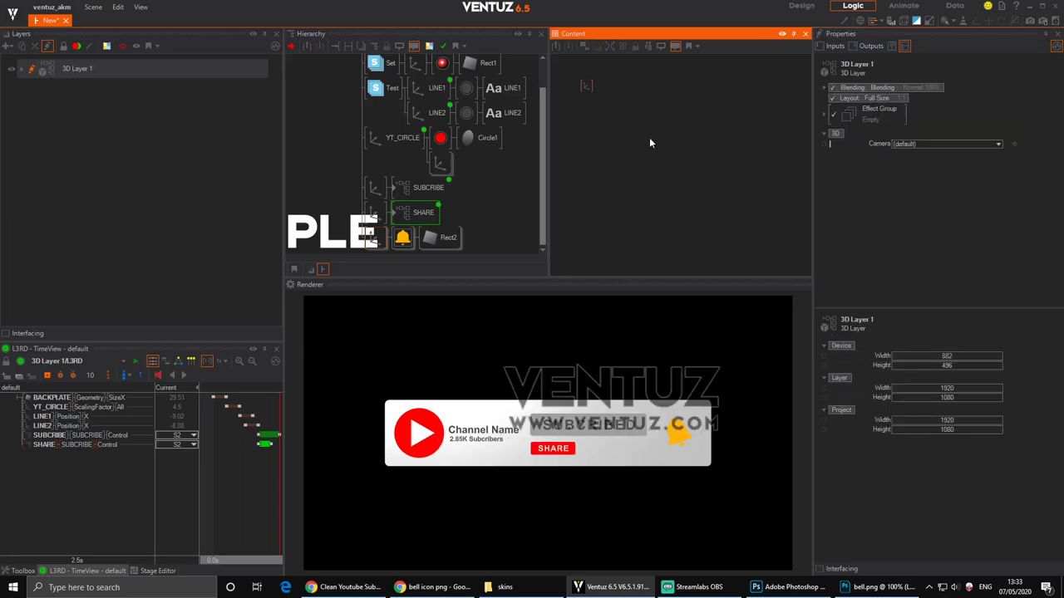
type("move")
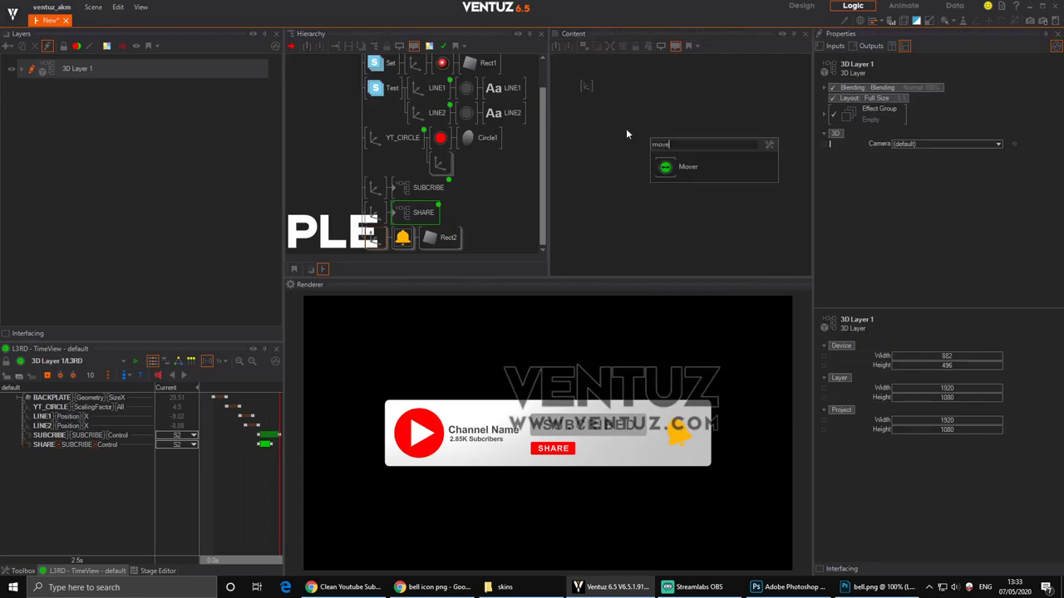
left_click(671, 171)
left_click(586, 85)
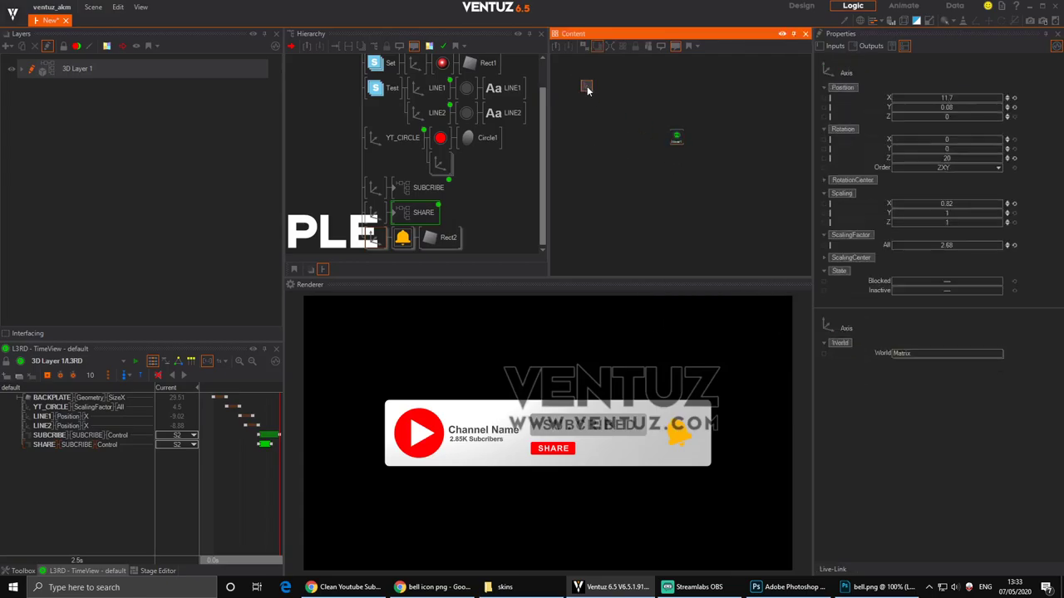
Animate the bell axis's Z rotation with the Linear -360 (Rotate CW) mover preset and expand its settings.
left_click(890, 164)
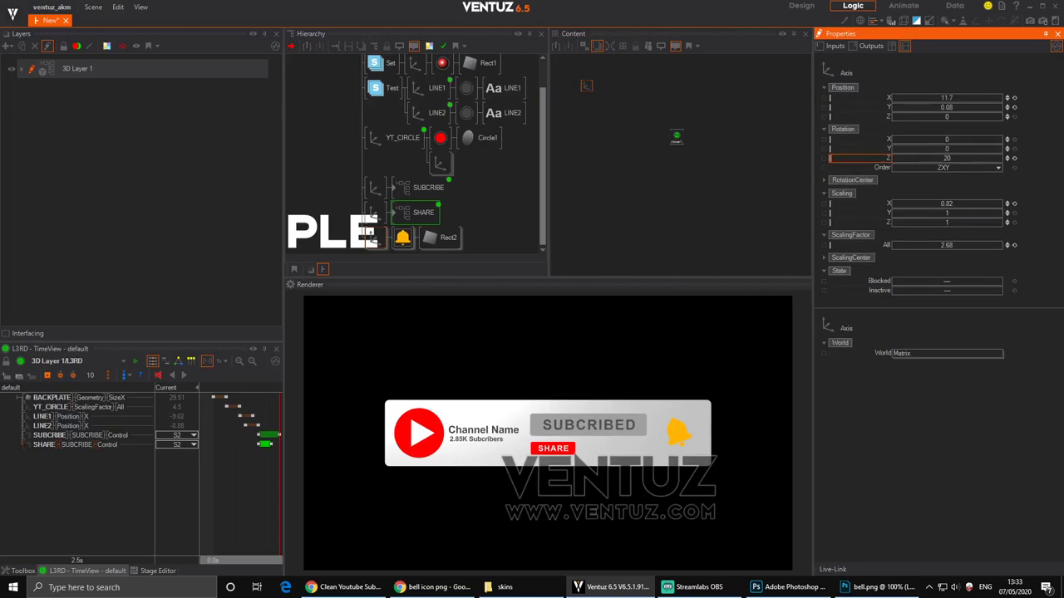
left_click(997, 160)
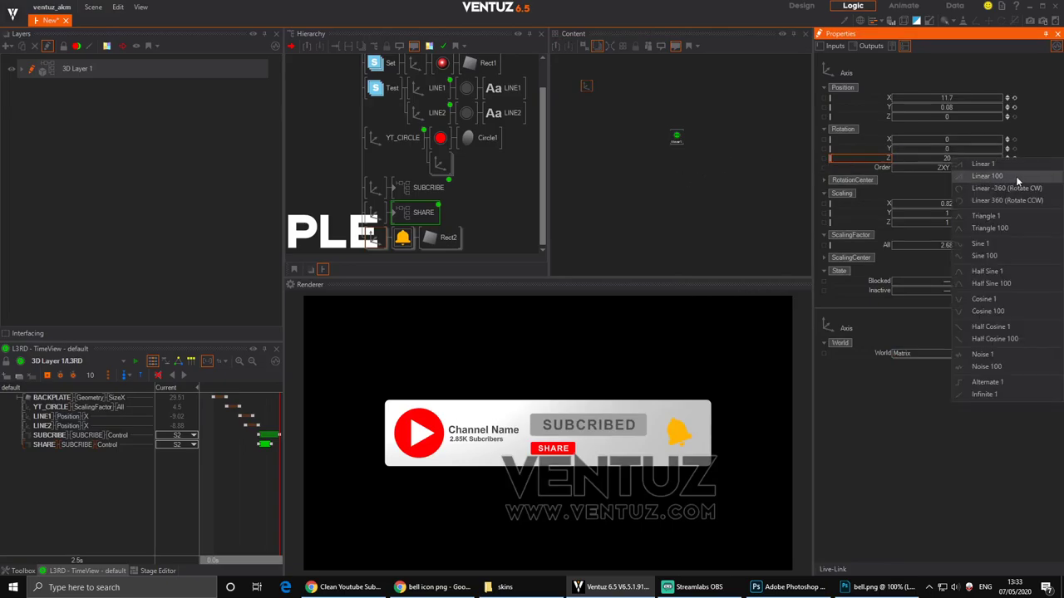
left_click(1016, 177)
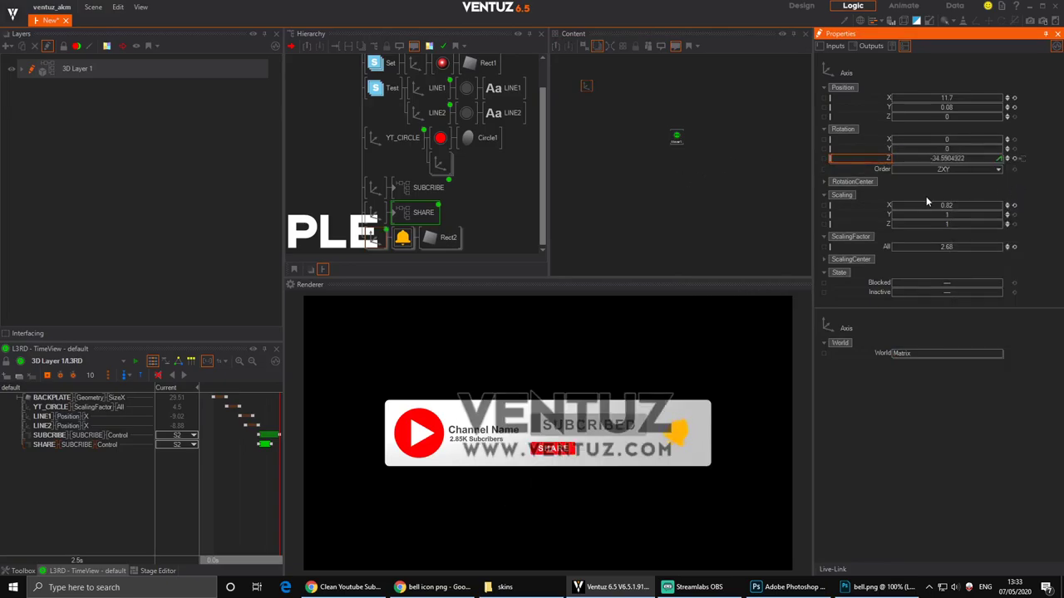
left_click(998, 160)
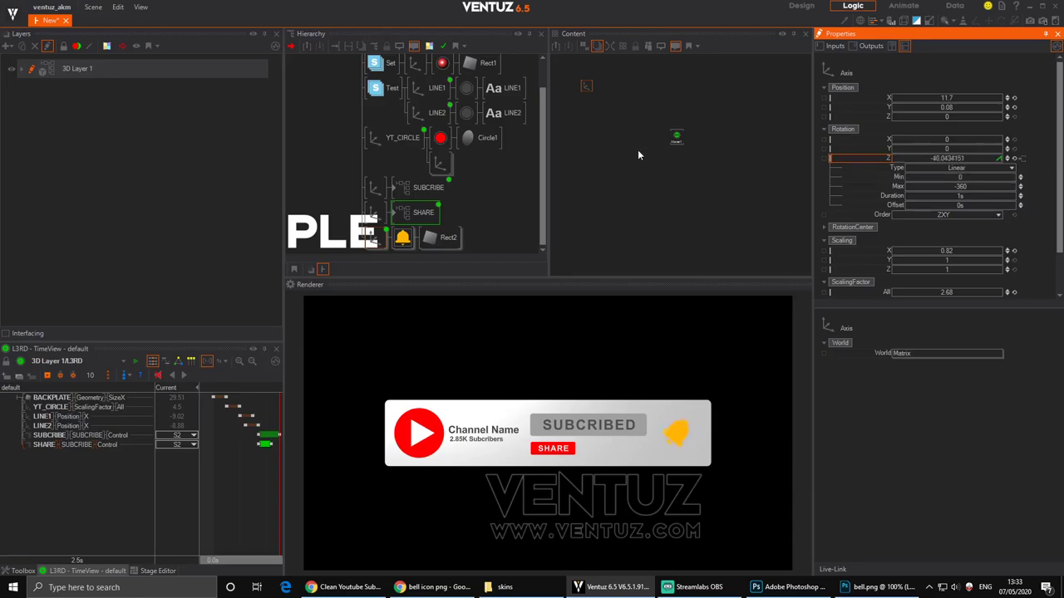
Delete the unconnected Mover node from the content.
left_click(625, 117)
left_click(673, 134)
key("Delete")
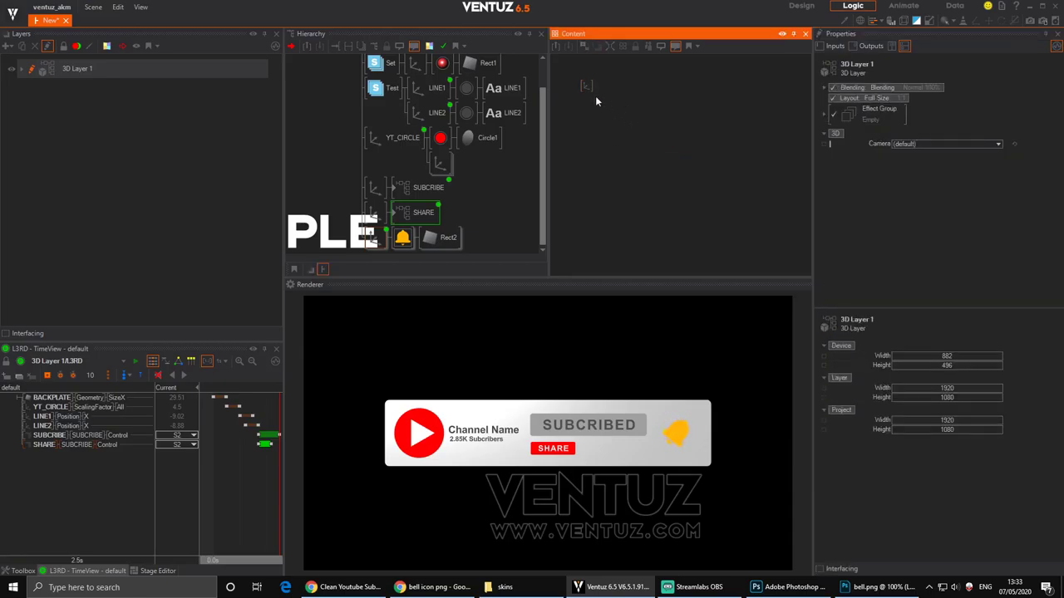
Convert the bell axis's Z rotation animation into its own RotationZ mover node and place it beside the axis.
left_click(587, 89)
left_click(580, 106)
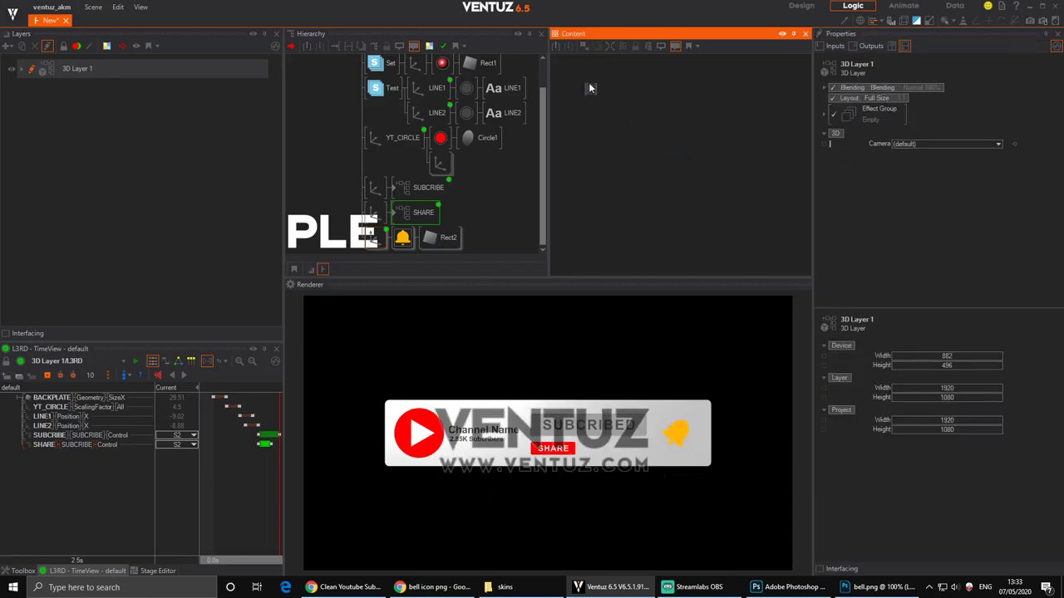
left_click(590, 88)
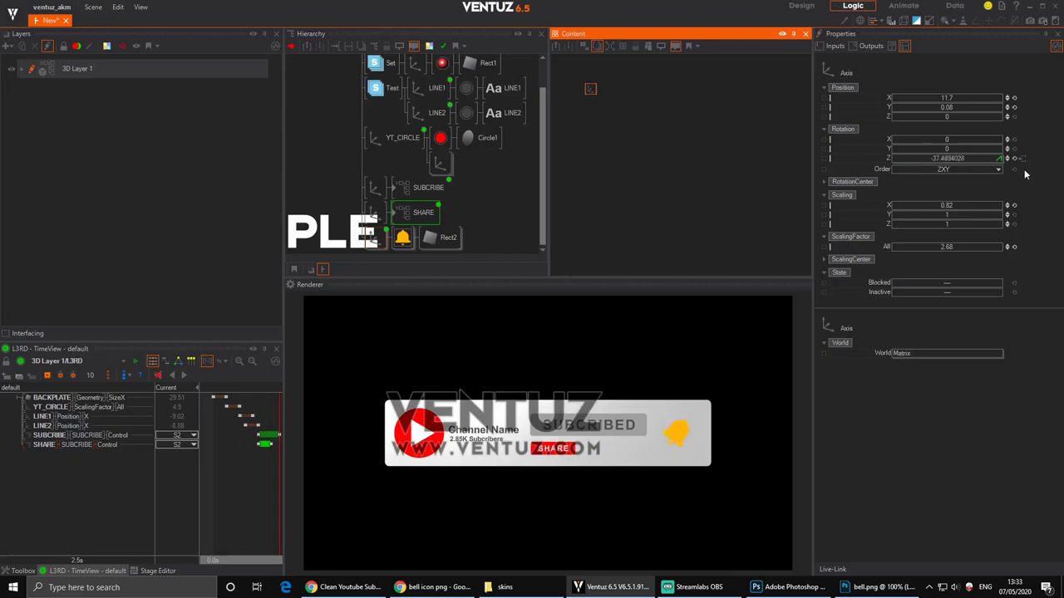
left_click(1023, 160)
left_click_drag(587, 107, 658, 104)
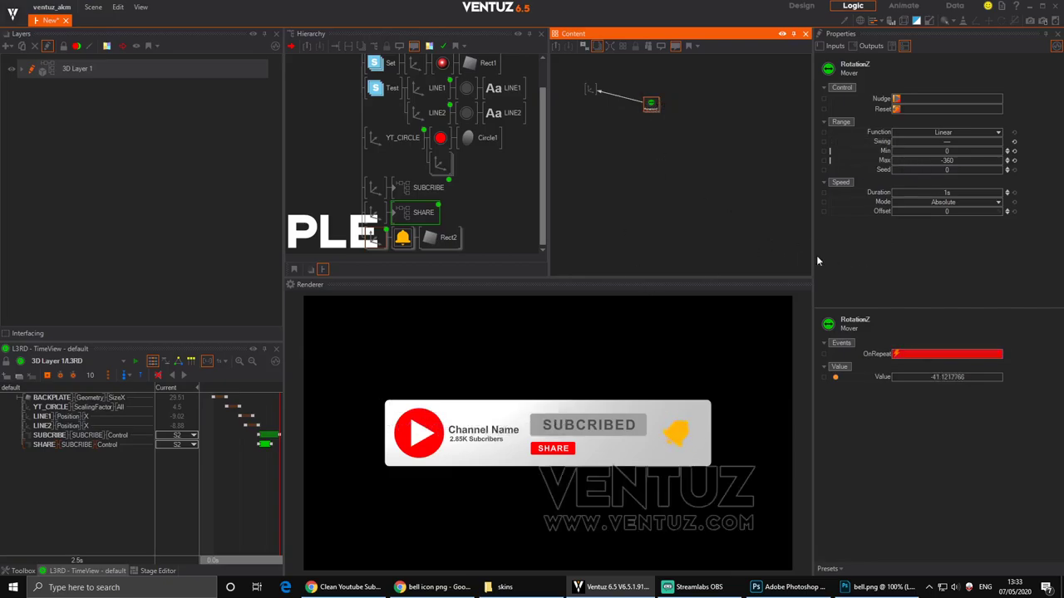
Set the RotationZ mover's range to Min 37.3 and Max -25.2 with Swing enabled.
left_click(1014, 161)
left_click(960, 162)
type("0")
key("Return")
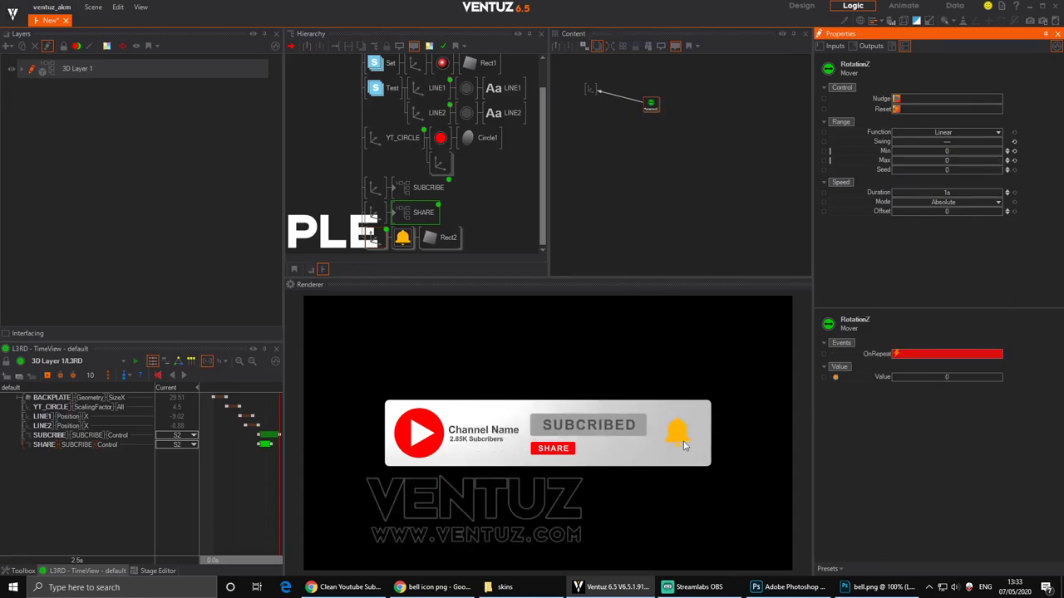
left_click_drag(958, 160, 899, 168)
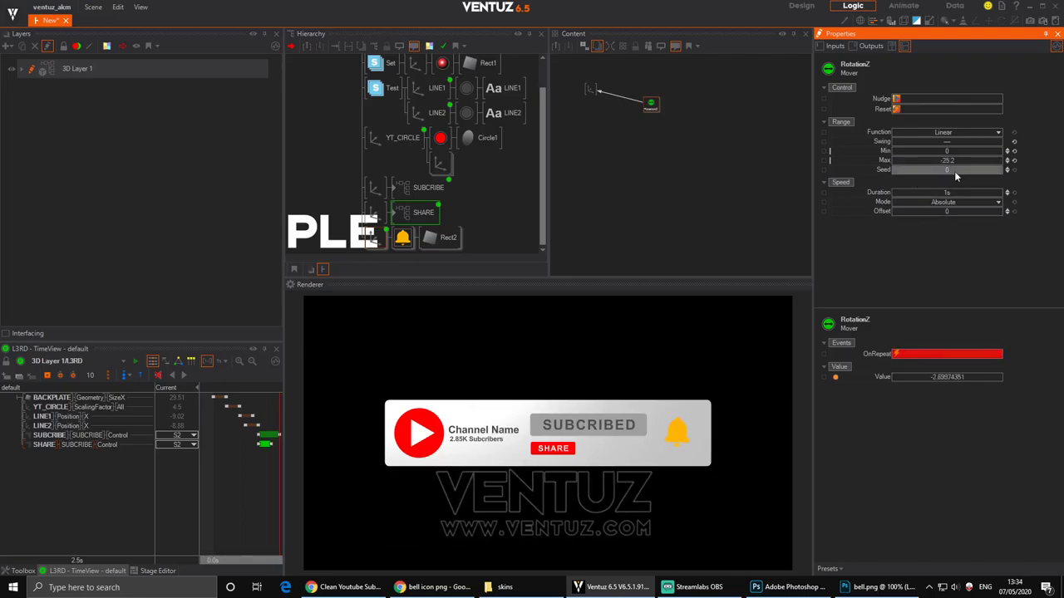
left_click_drag(958, 155, 1000, 150)
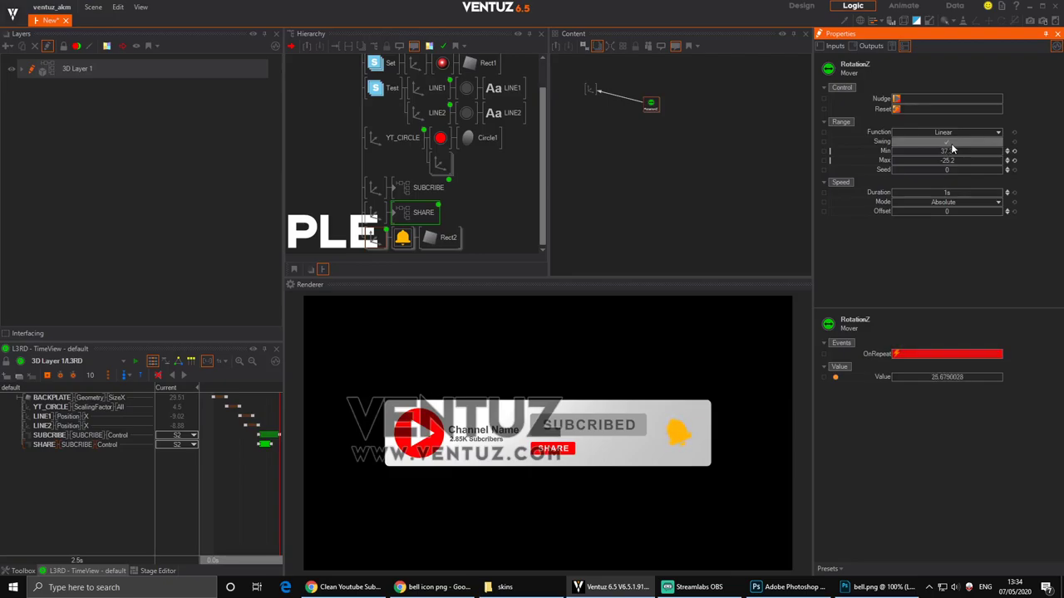
Change the RotationZ mover's function to Cosine and its duration to about 1.3 s.
left_click(962, 132)
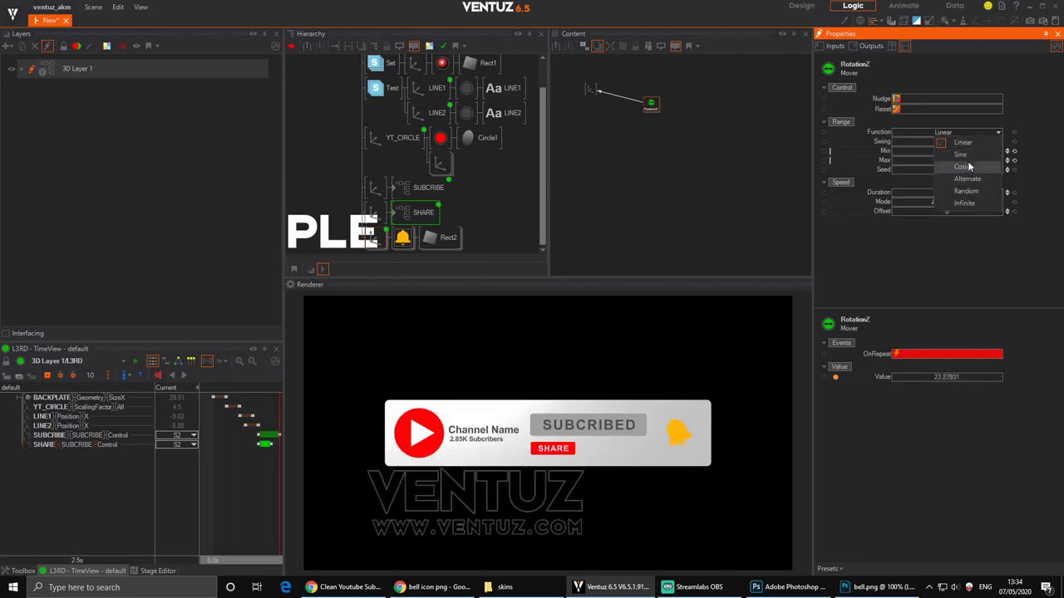
left_click(967, 166)
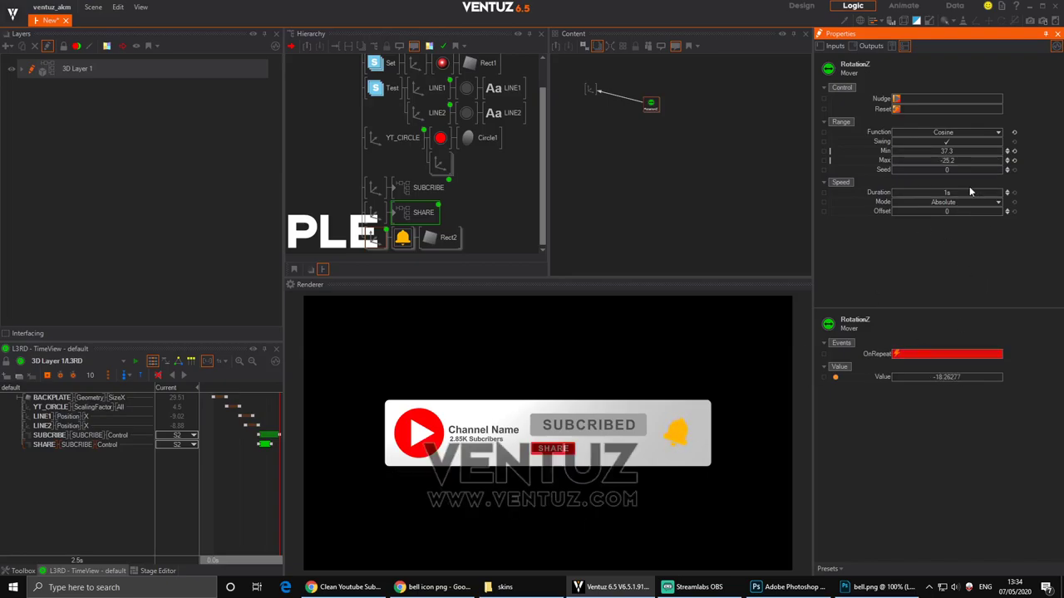
left_click_drag(952, 192, 953, 192)
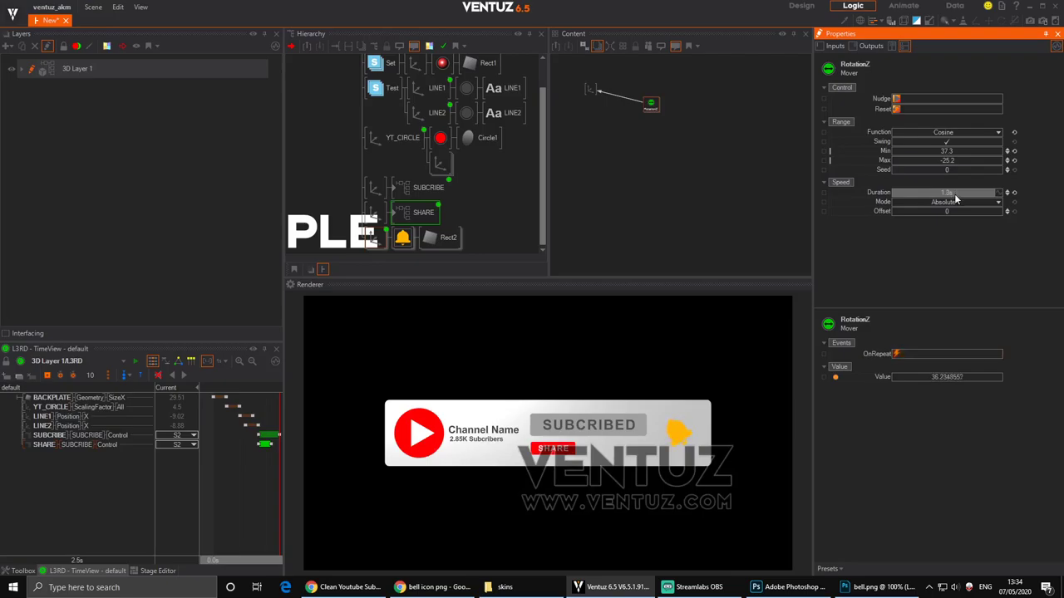
Move the bell's axis node closer to its RotationZ mover in the content area.
left_click(376, 241)
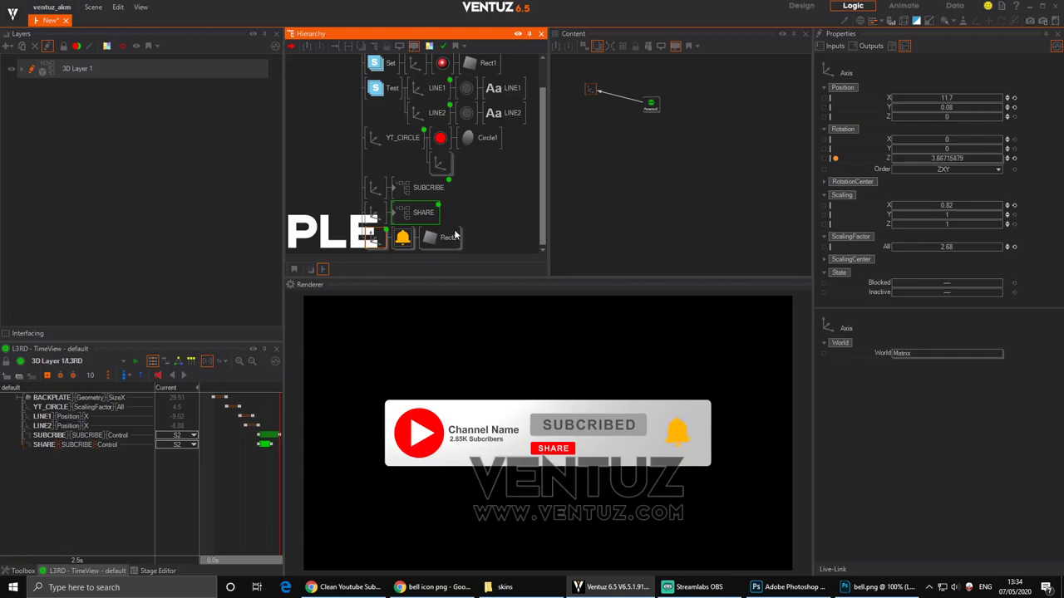
left_click(611, 138)
mouse_move(592, 91)
left_mouse_down()
mouse_move(613, 108)
mouse_move(587, 86)
left_mouse_up()
left_click(652, 149)
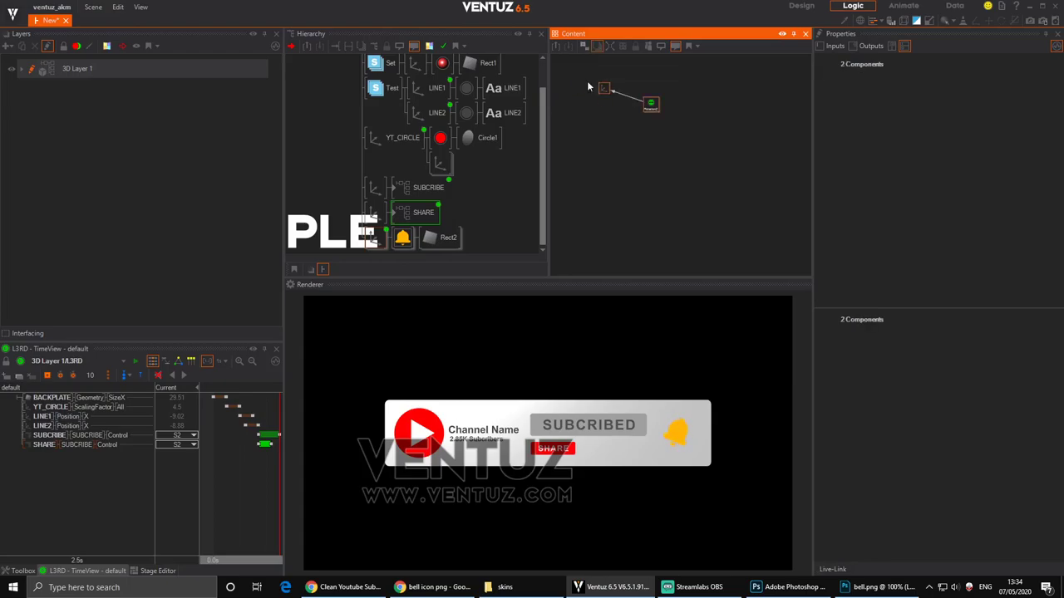
left_click(649, 140)
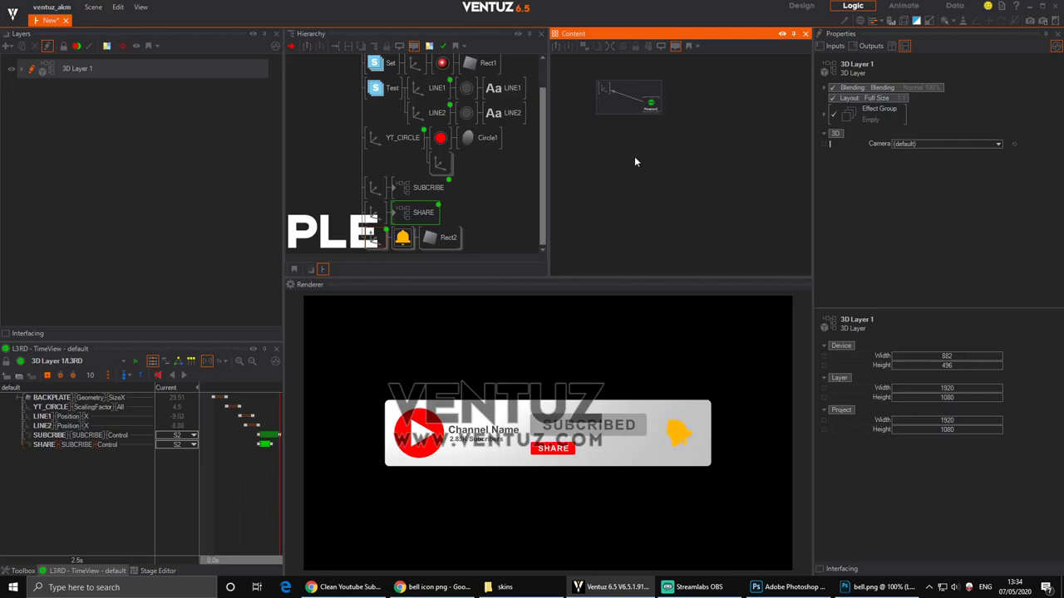
Place the RotationZ mover level with and directly beside the bell's axis node.
left_click(650, 103)
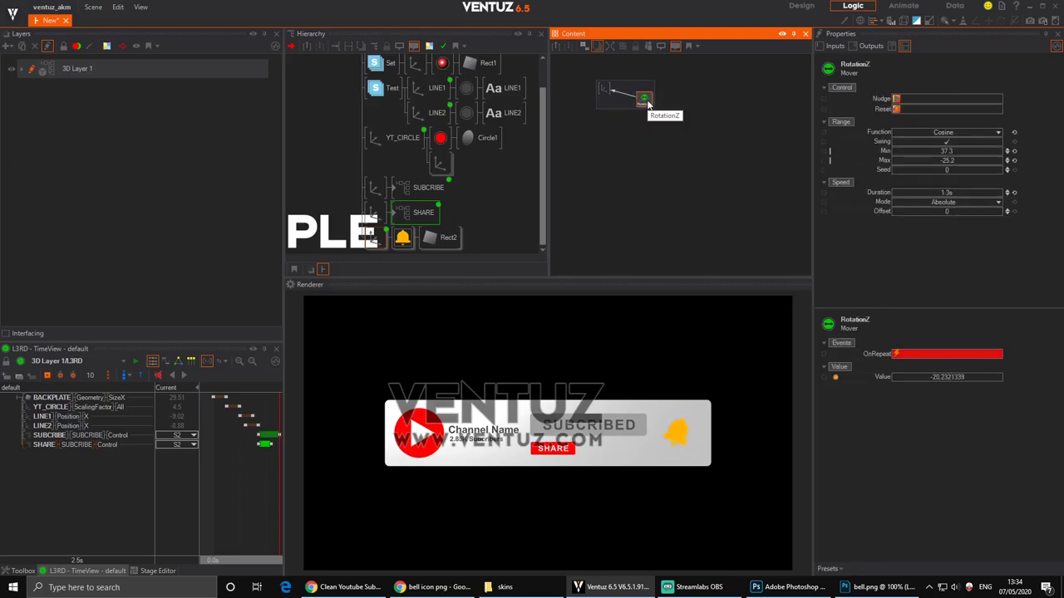
left_click(623, 123)
left_click(640, 102)
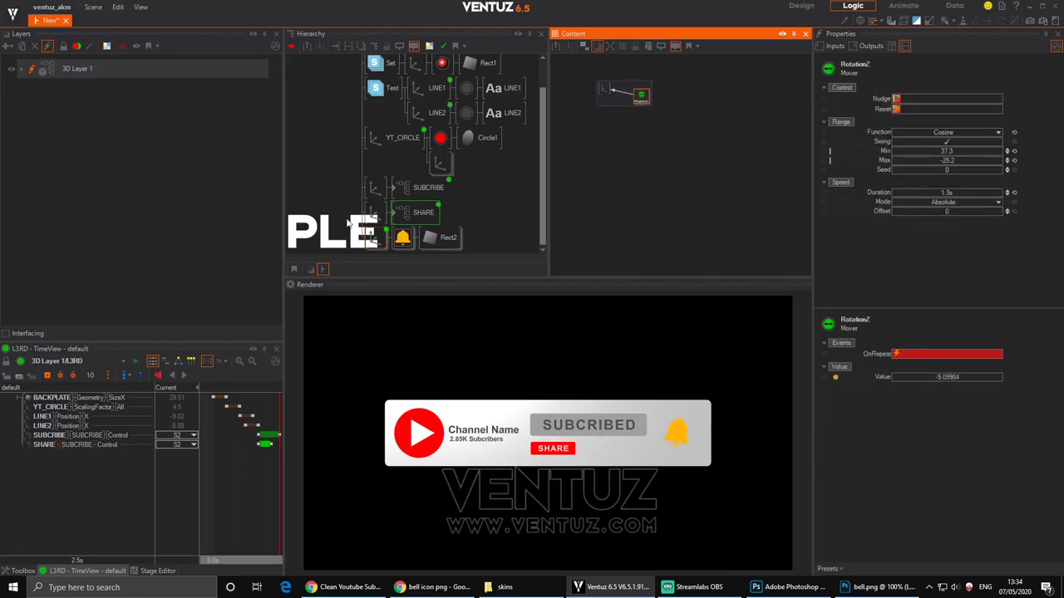
left_click(376, 240)
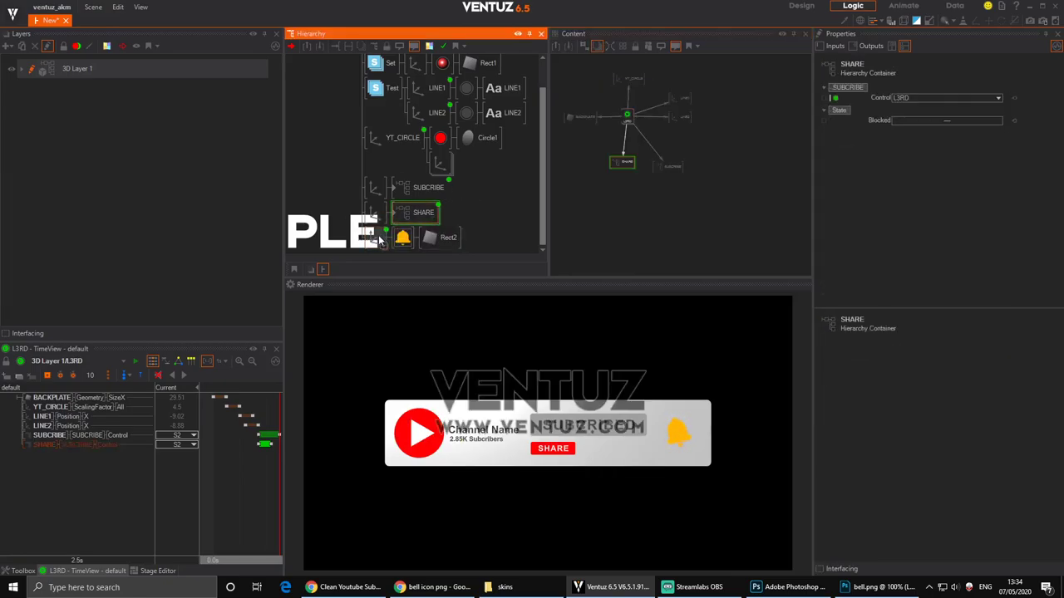
left_click(378, 239)
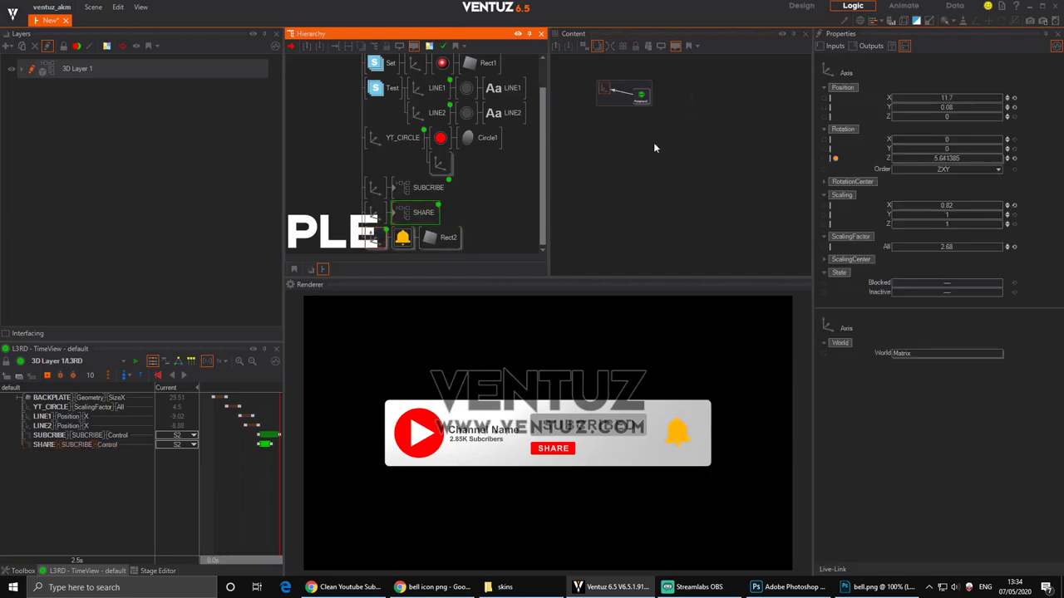
left_click_drag(641, 95, 632, 88)
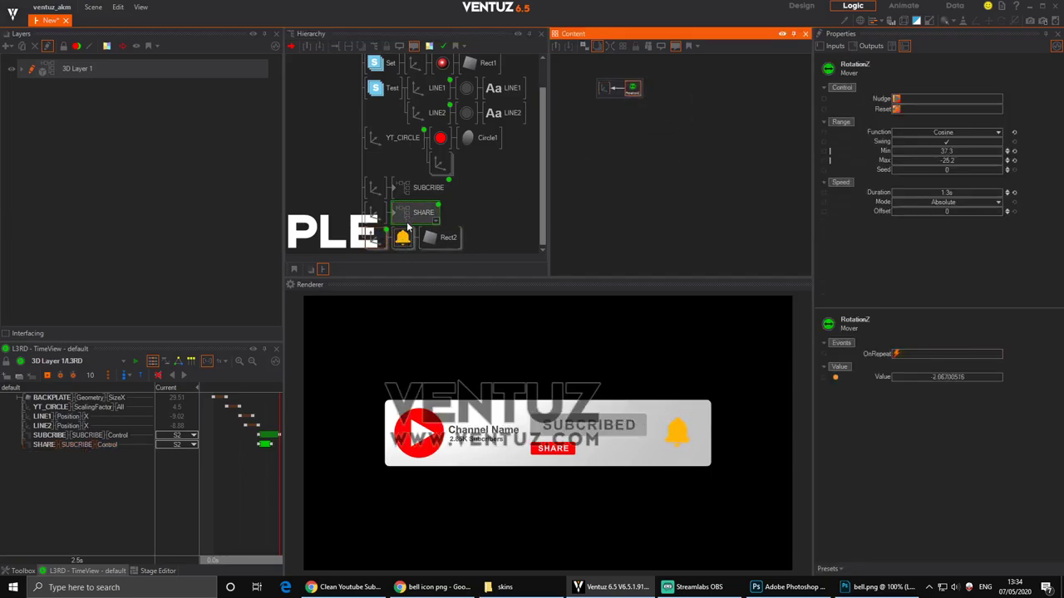
left_click(375, 239)
left_click(605, 94)
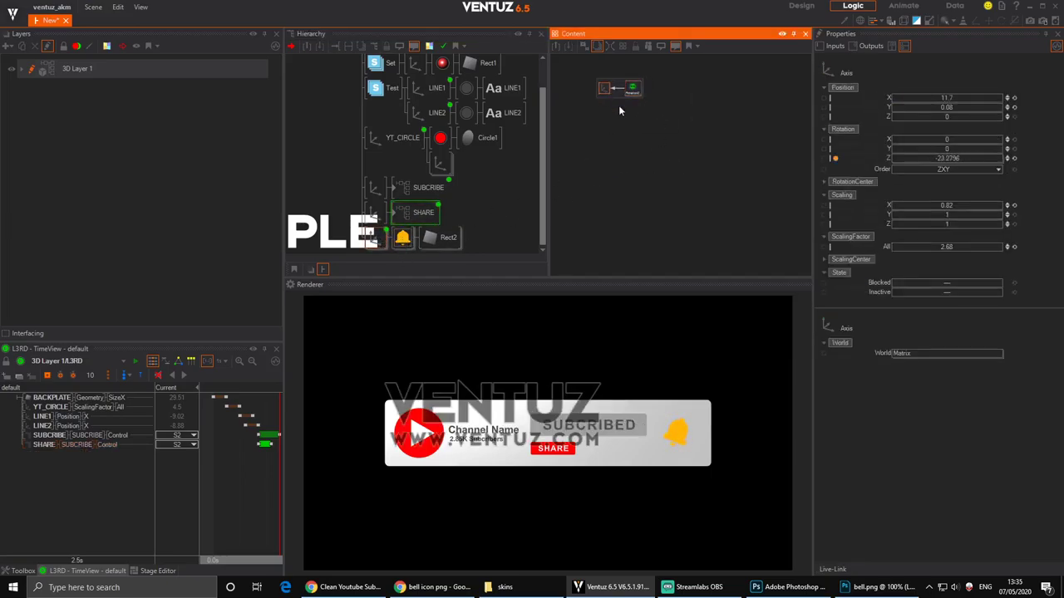
Bind the bell axis's overall ScalingFactor to the L3RD animation and rename the axis BELL.
left_click(431, 90)
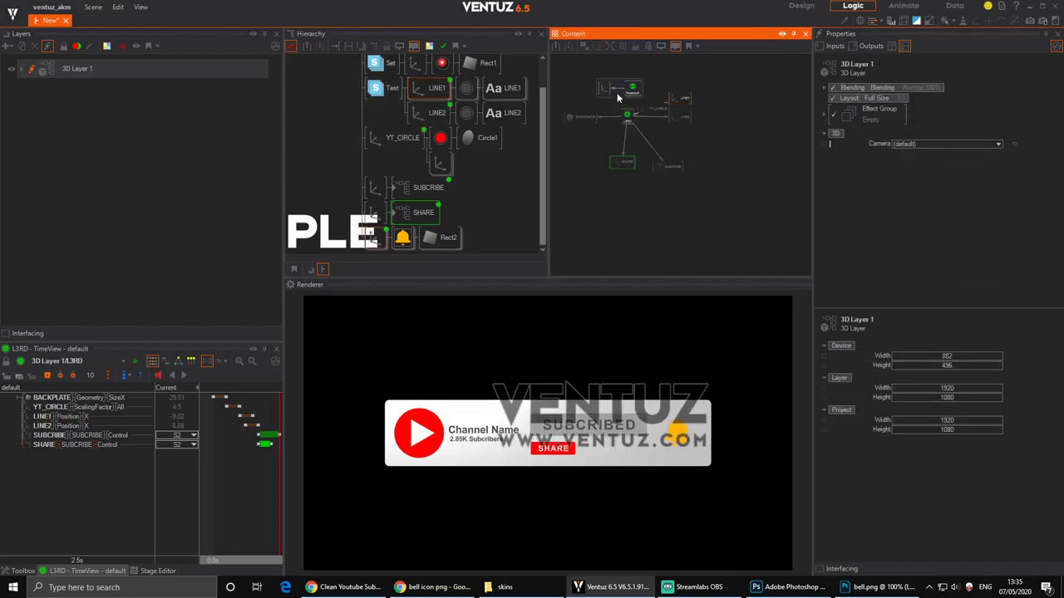
left_click_drag(617, 94, 602, 70)
left_click_drag(871, 250, 591, 75)
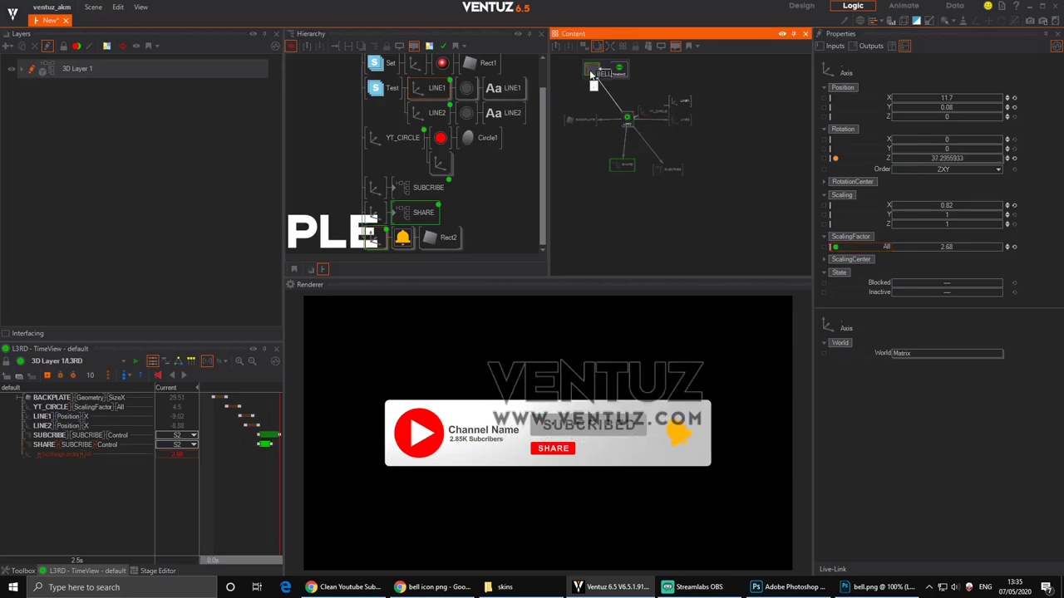
key("Return")
left_click(380, 247)
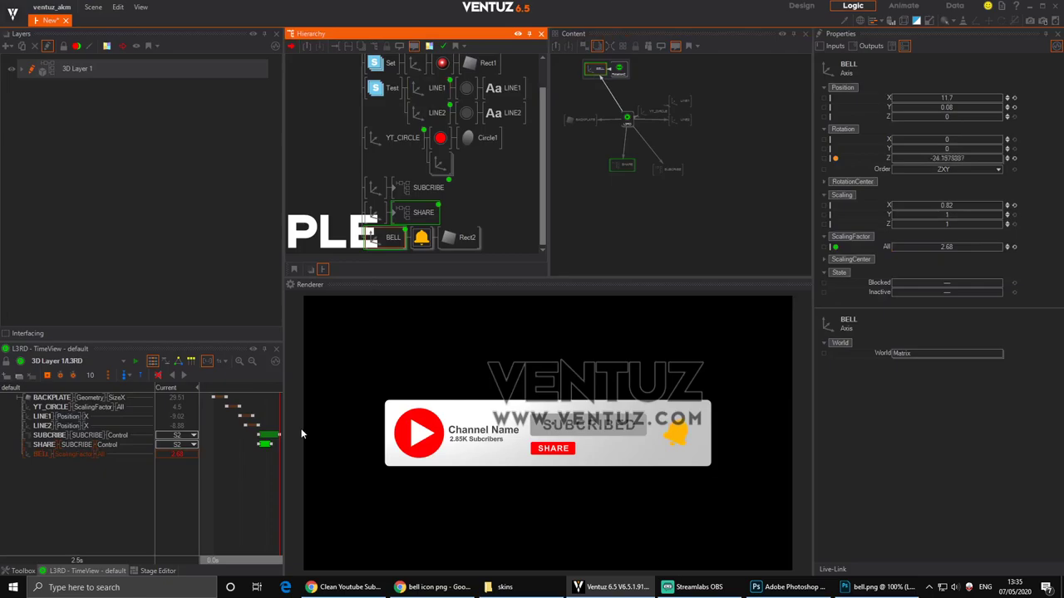
Add BELL scaling keyframes with value 2.68 at 1.7 s and 2.2 s in the L3RD animation.
left_click_drag(284, 430, 488, 434)
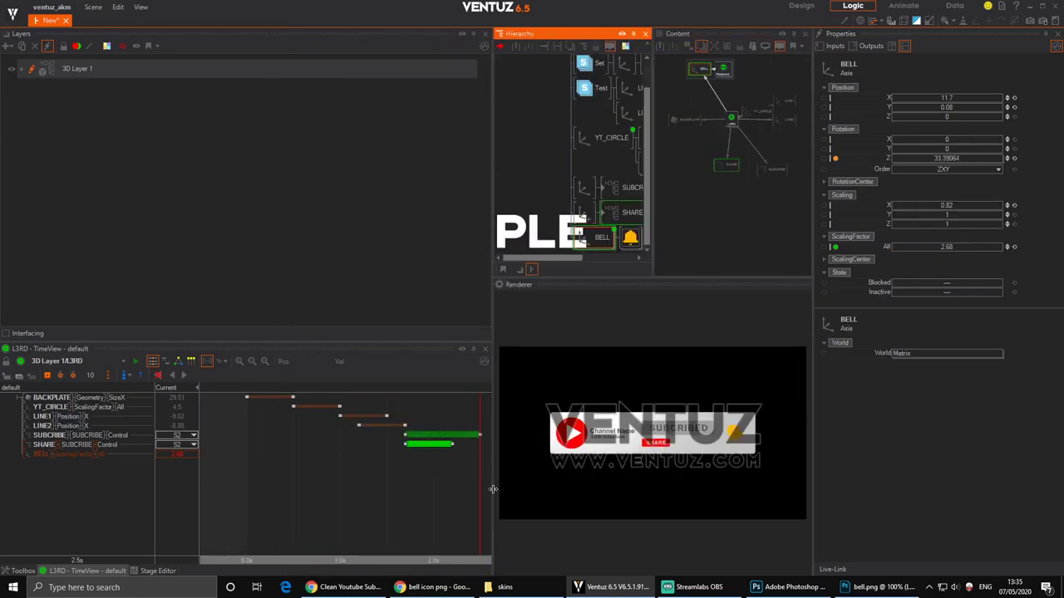
middle_click_drag(432, 483, 406, 482)
scroll(412, 480, "down", 1)
left_click_drag(453, 492, 398, 485)
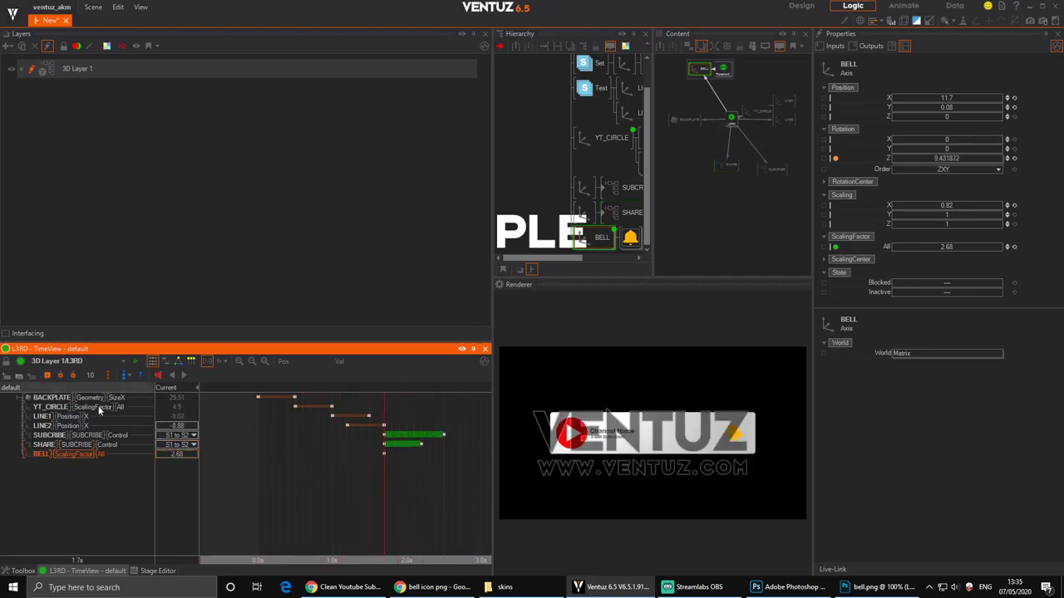
left_click_drag(378, 482, 421, 482)
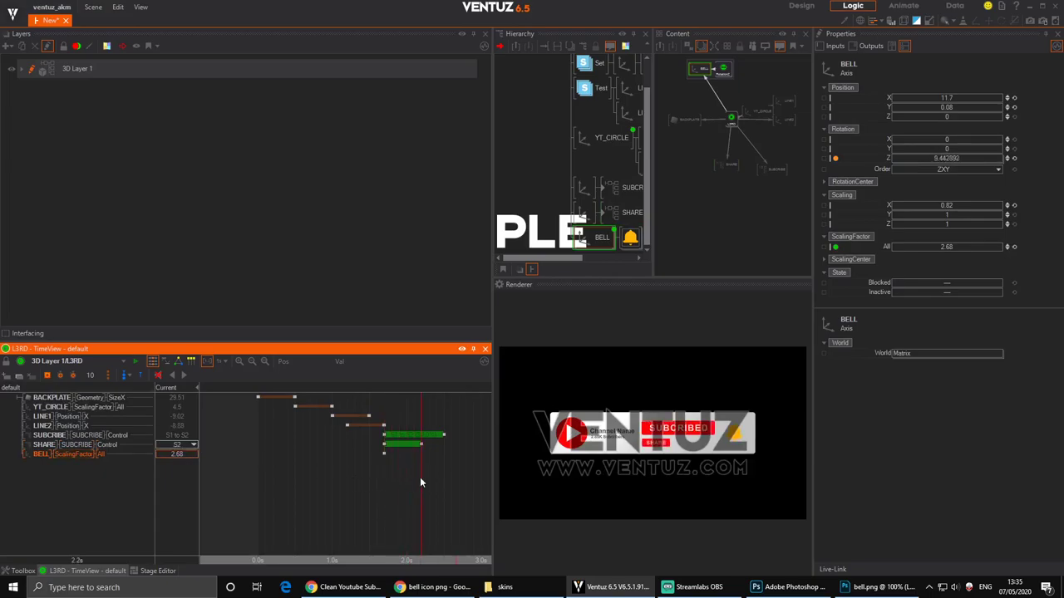
left_click(48, 375)
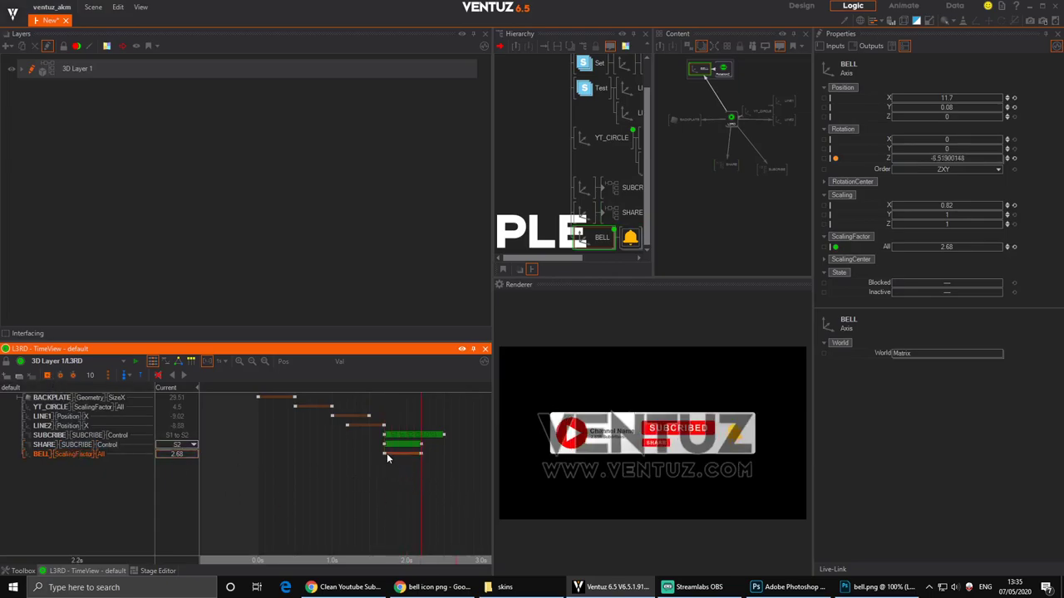
Move the BELL scaling keyframes to 1.4 s and 2.0 s, and set the 1.4 s keyframe's value to 0.
left_click_drag(385, 454, 373, 454)
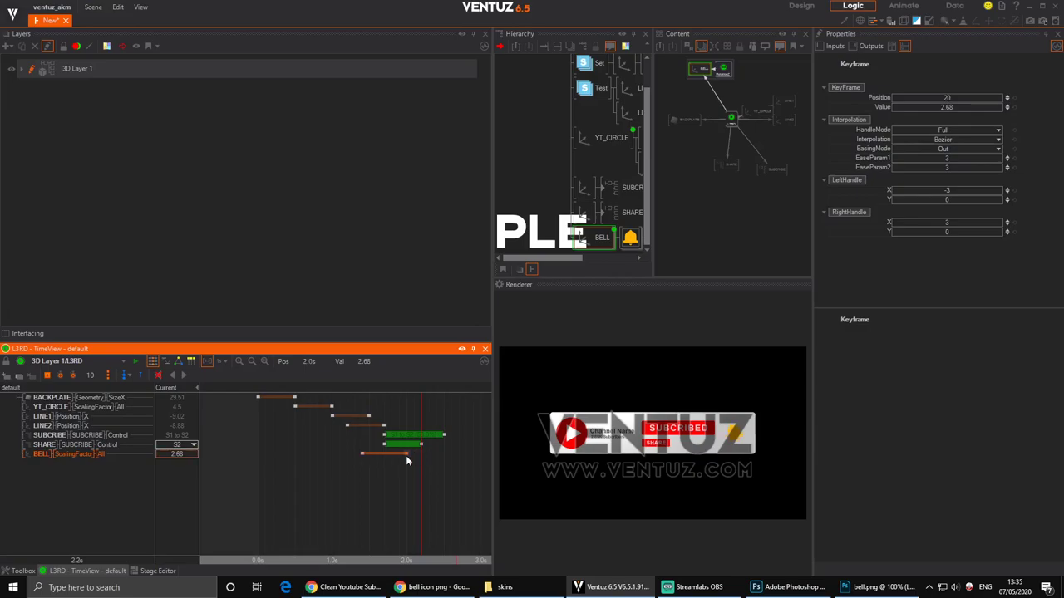
left_click_drag(422, 487, 363, 481)
left_click(362, 454)
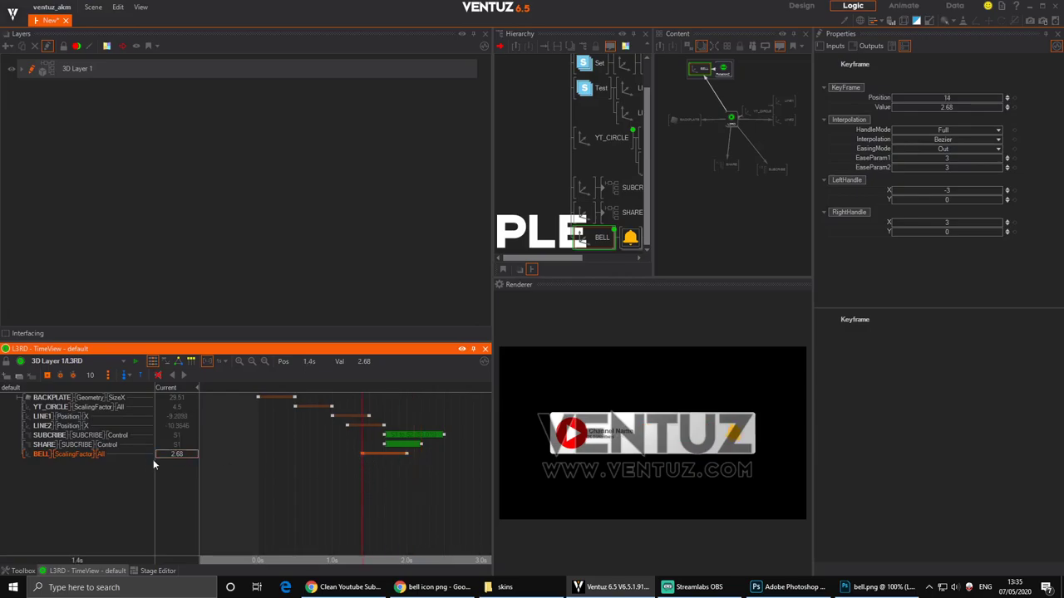
double_click(183, 455)
key("Return")
Play the L3RD animation from its start to review the bell's scaling together with the other elements.
left_click_drag(363, 488, 254, 490)
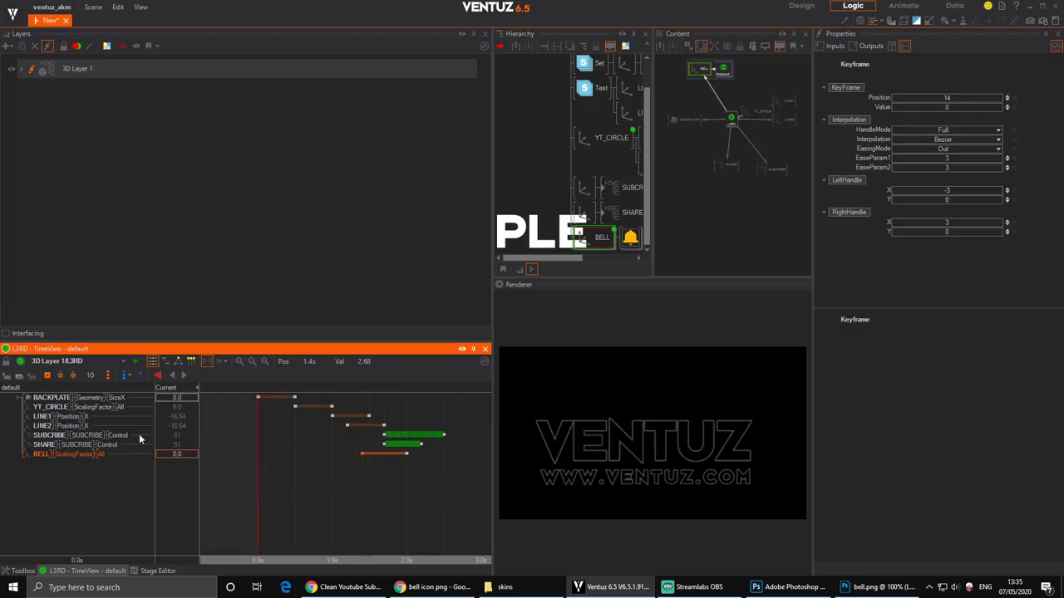
left_click(174, 375)
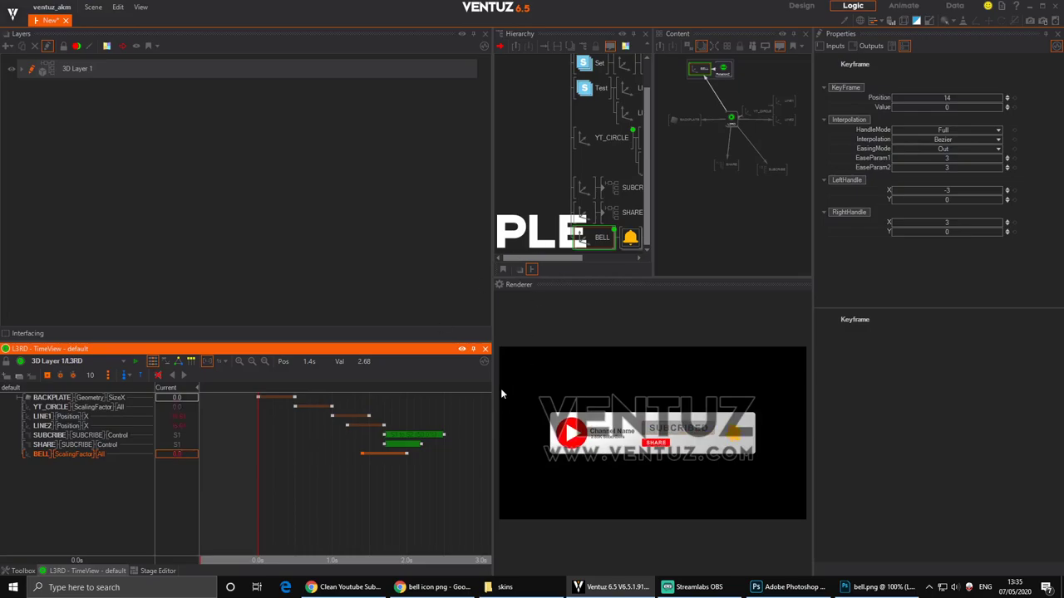
left_click_drag(493, 364, 248, 361)
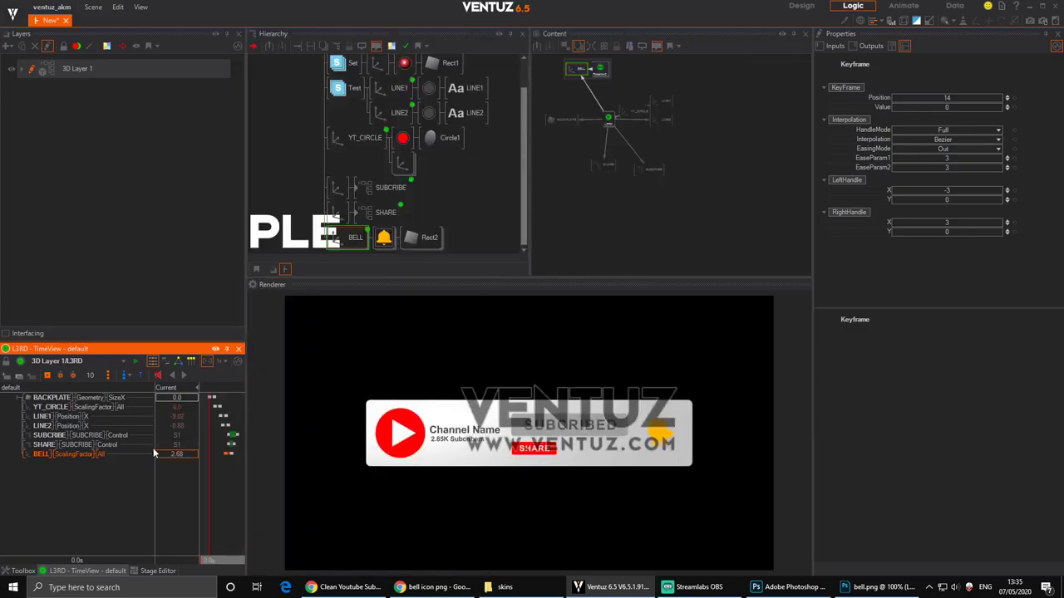
left_click_drag(248, 422, 391, 422)
left_click(183, 376)
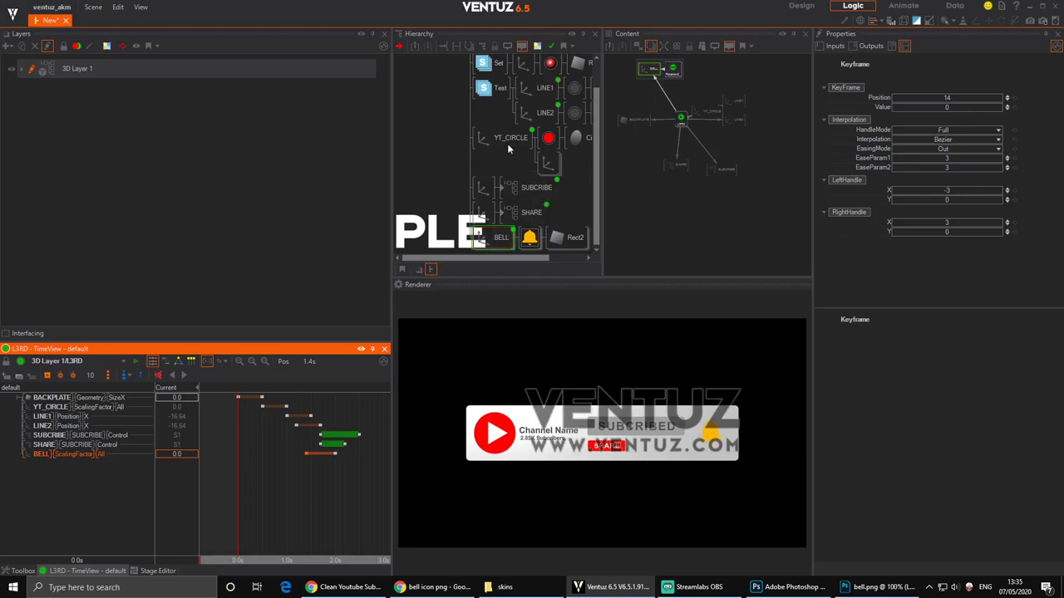
Insert an Axis before the L3RD group at the start of the hierarchy and set its X rotation to 43.
left_click_drag(599, 151, 599, 113)
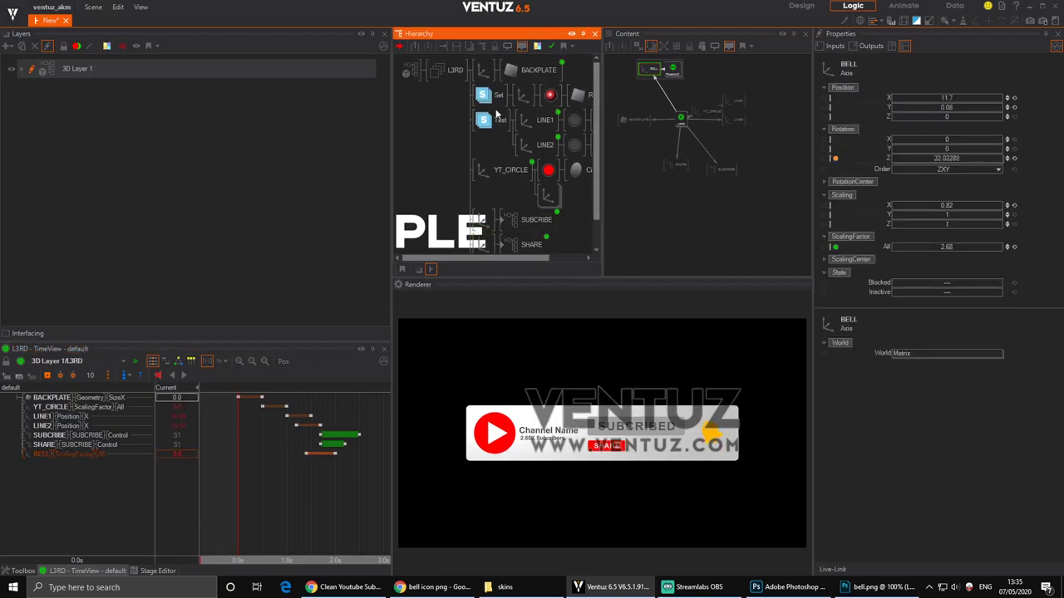
double_click(456, 72)
double_click(438, 104)
type("ax")
left_click_drag(454, 133, 429, 74)
double_click(461, 72)
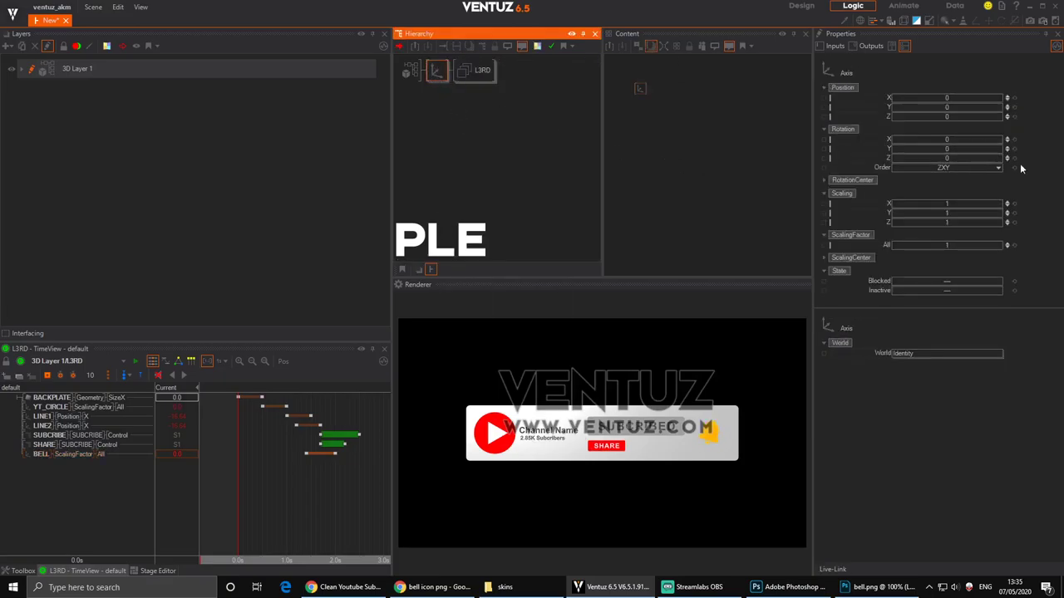
left_click_drag(943, 143, 664, 498)
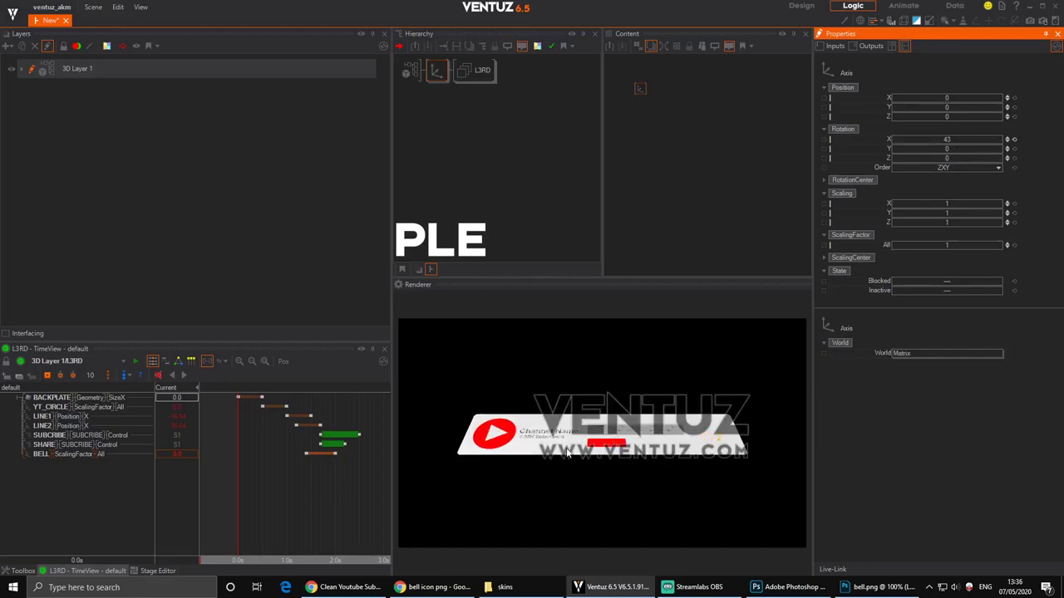
Scrub the L3RD animation to 2.4 s and set the BACKPLATE axis's Z position to 0.01.
left_click_drag(260, 485, 356, 499)
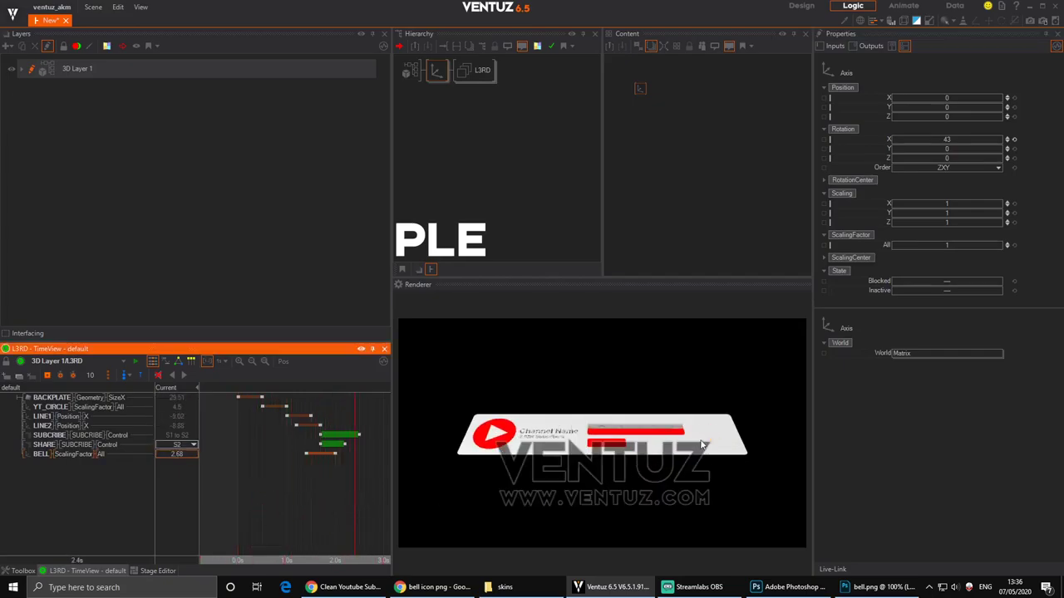
left_click(482, 78)
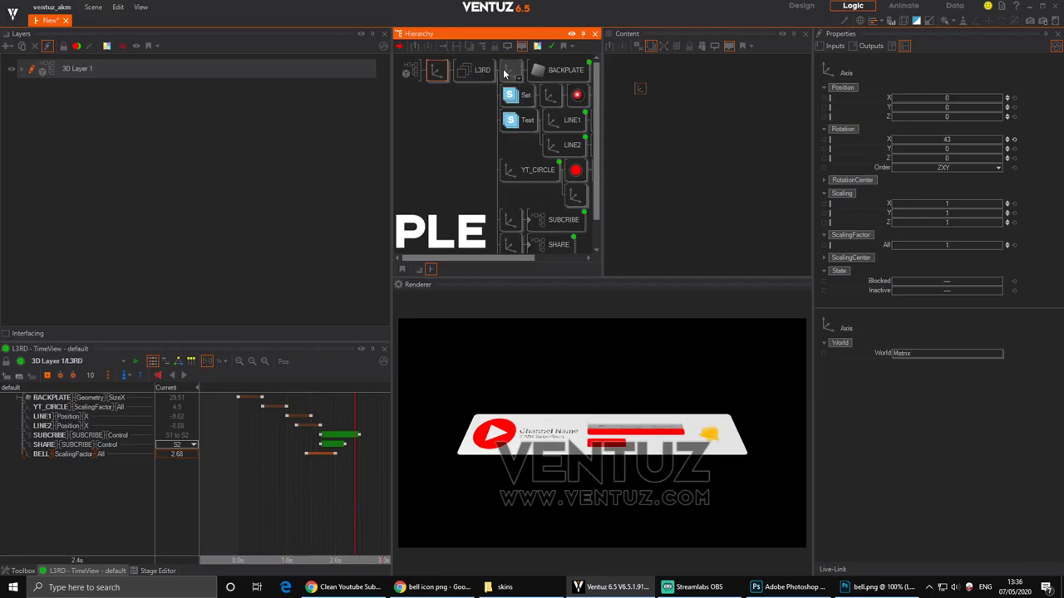
left_click_drag(462, 260, 481, 260)
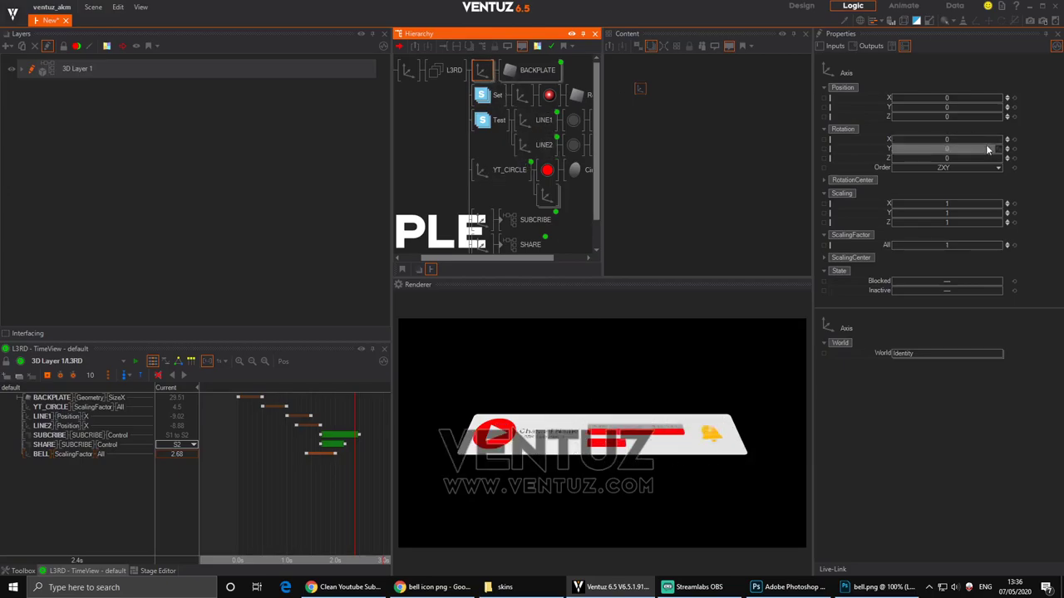
left_click(1007, 116)
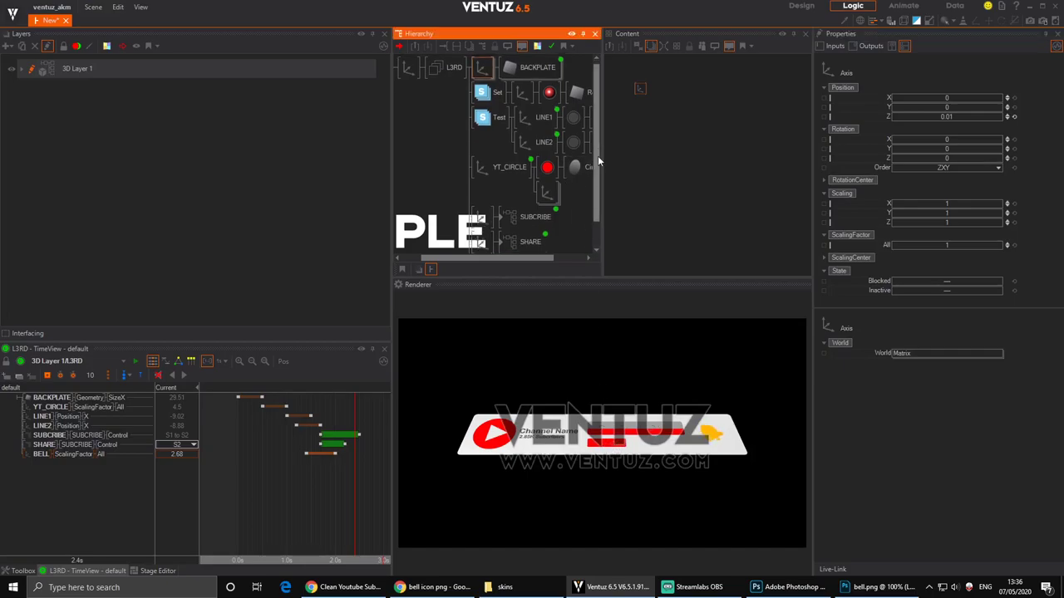
Open the SUBCRIBE container and set its text axis's Z position to -0.02.
scroll(598, 152, "down", 2)
left_click(509, 192)
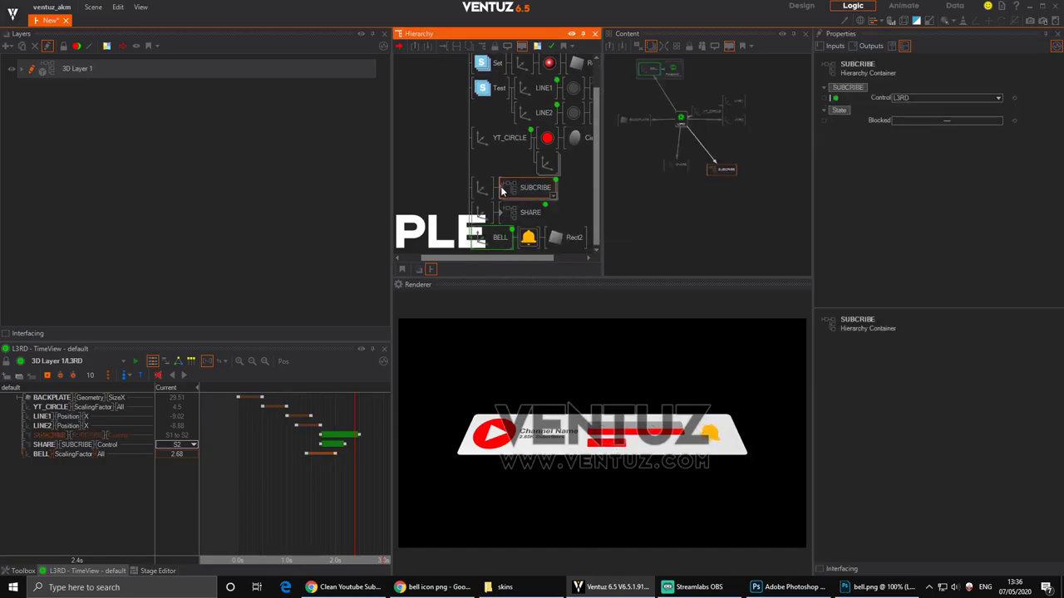
double_click(511, 190)
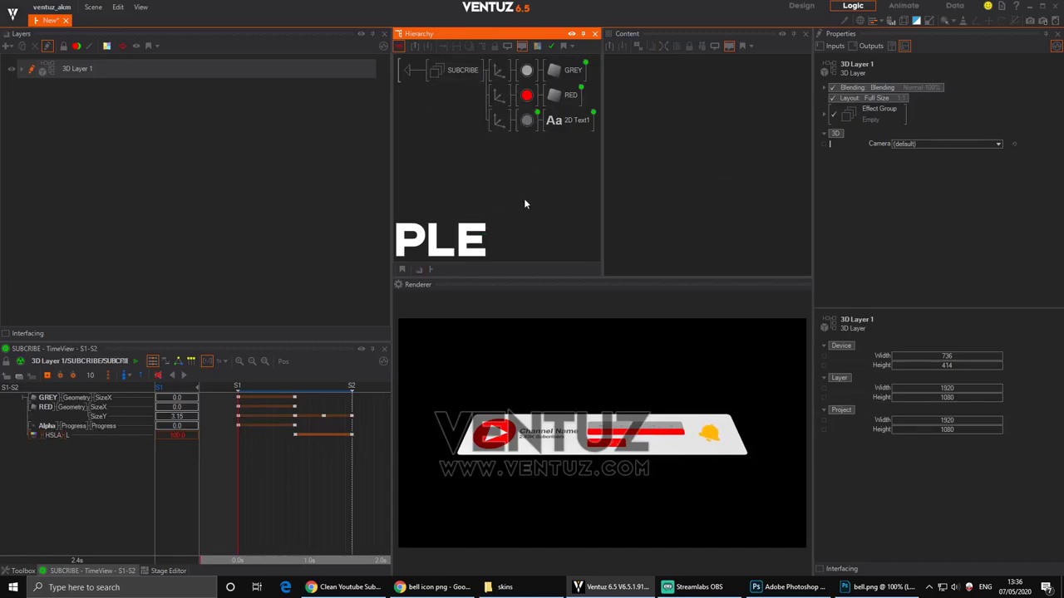
left_click(498, 121)
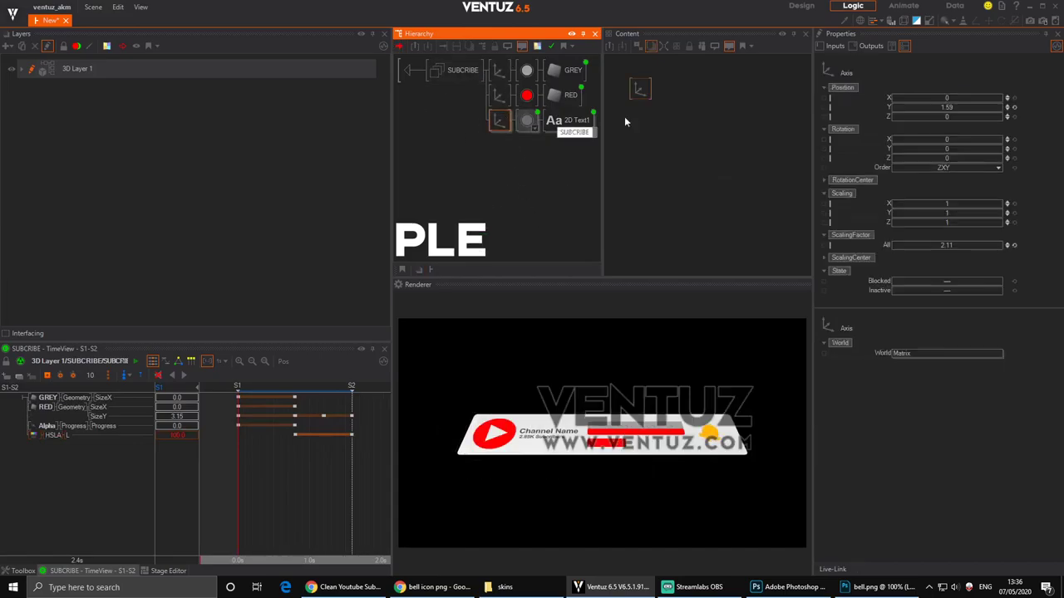
left_click(1007, 116)
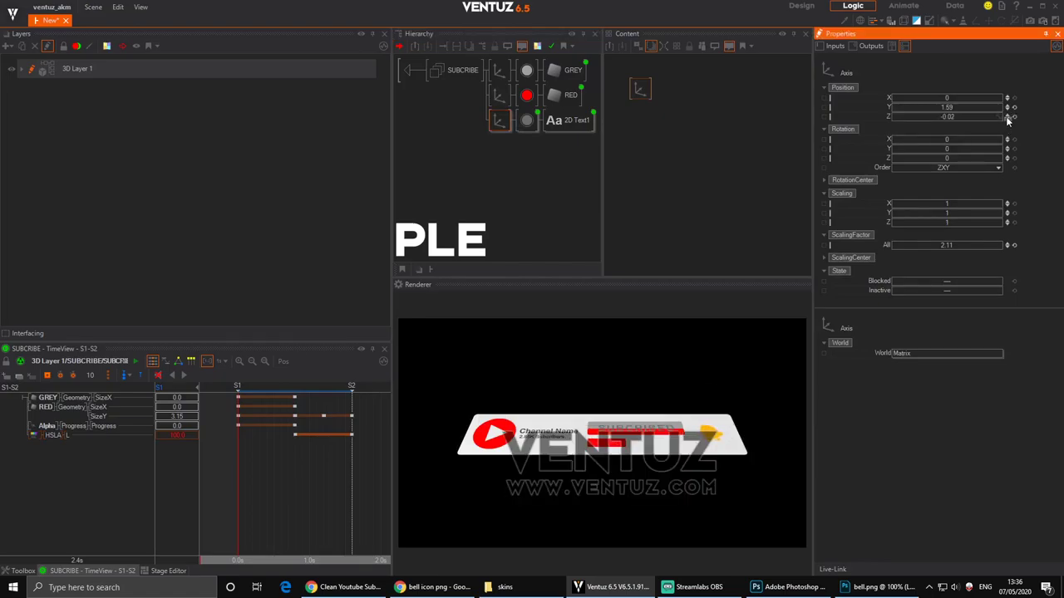
left_click(1007, 118)
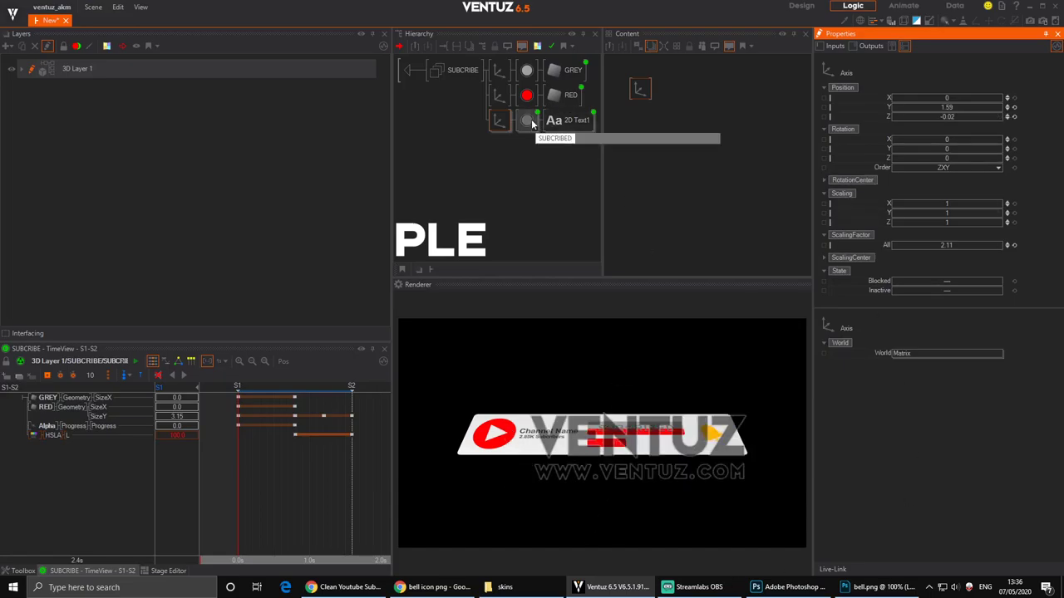
Set the Z position of the RED rectangle's axis in the SUBCRIBE container to -0.01, behind the text.
left_click(499, 96)
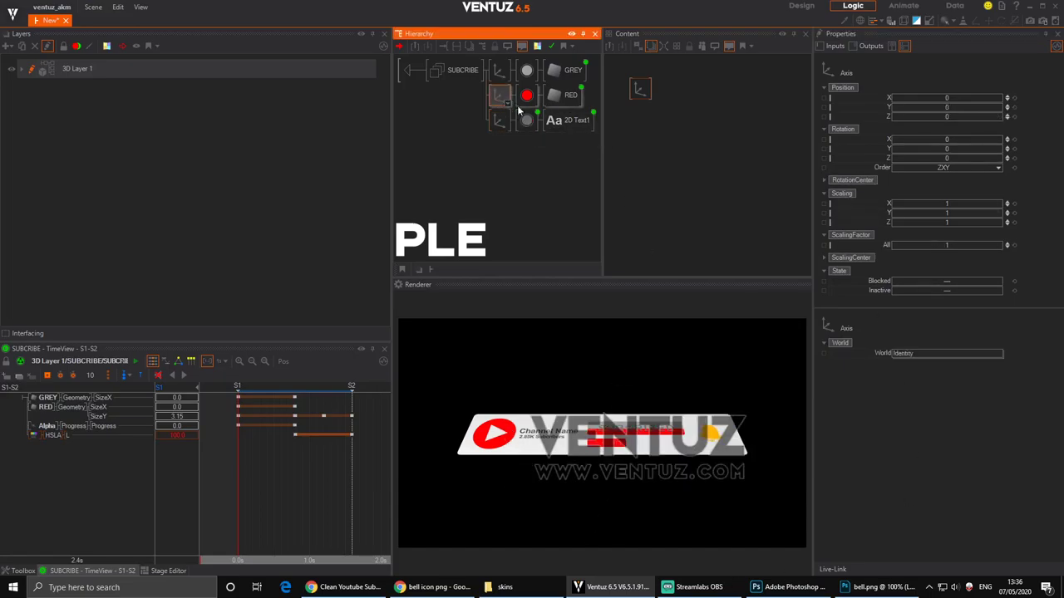
left_click(1008, 119)
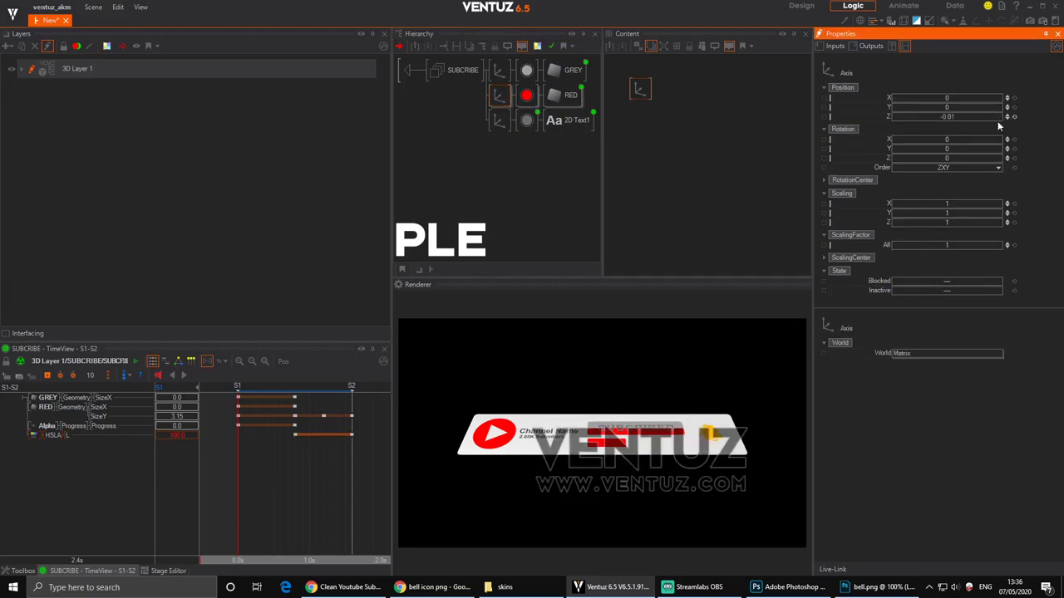
left_click(499, 120)
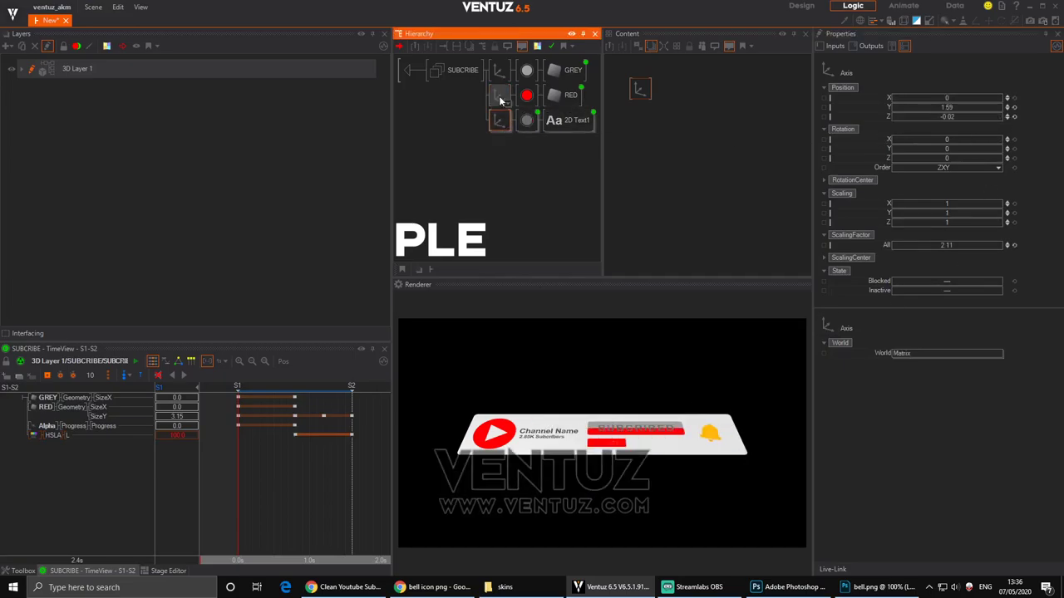
Open the SHARE container and offset its text axis towards negative Z, and set the RED axis's Z position to -0.01.
left_click(410, 73)
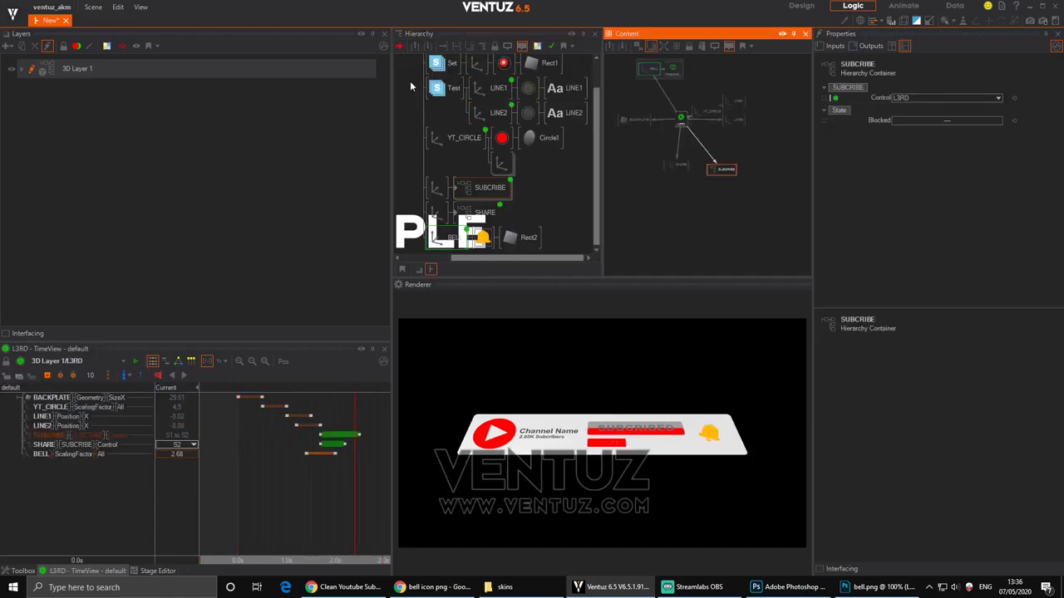
double_click(487, 187)
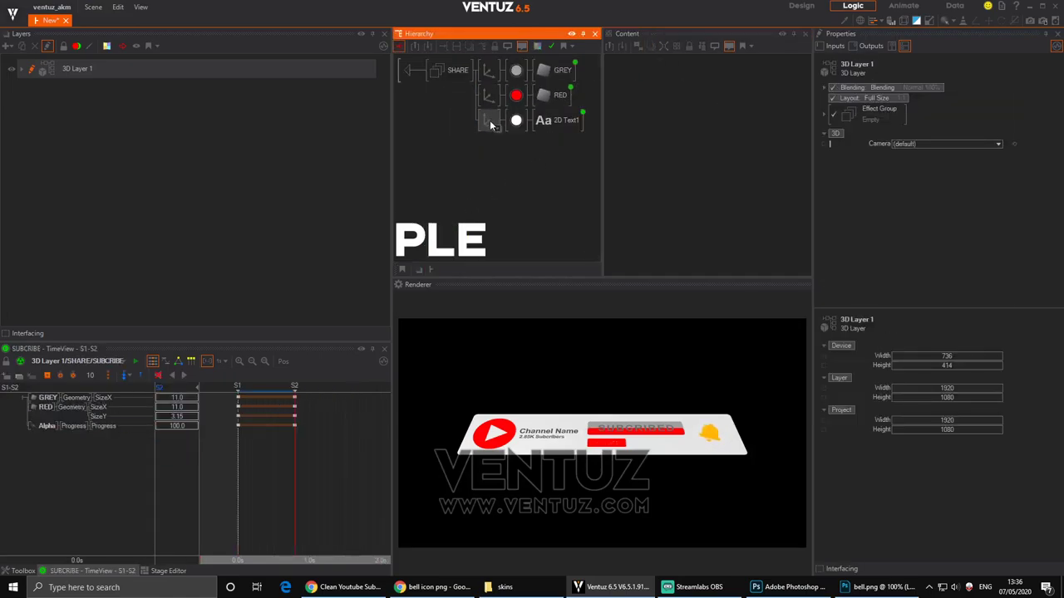
left_click(490, 121)
left_click(1008, 121)
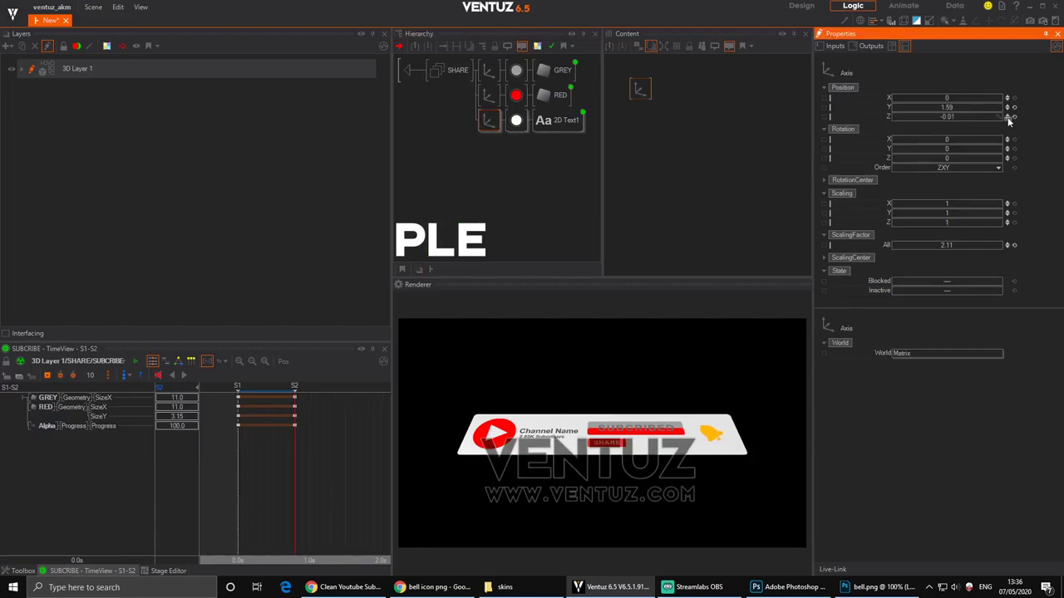
left_click(488, 95)
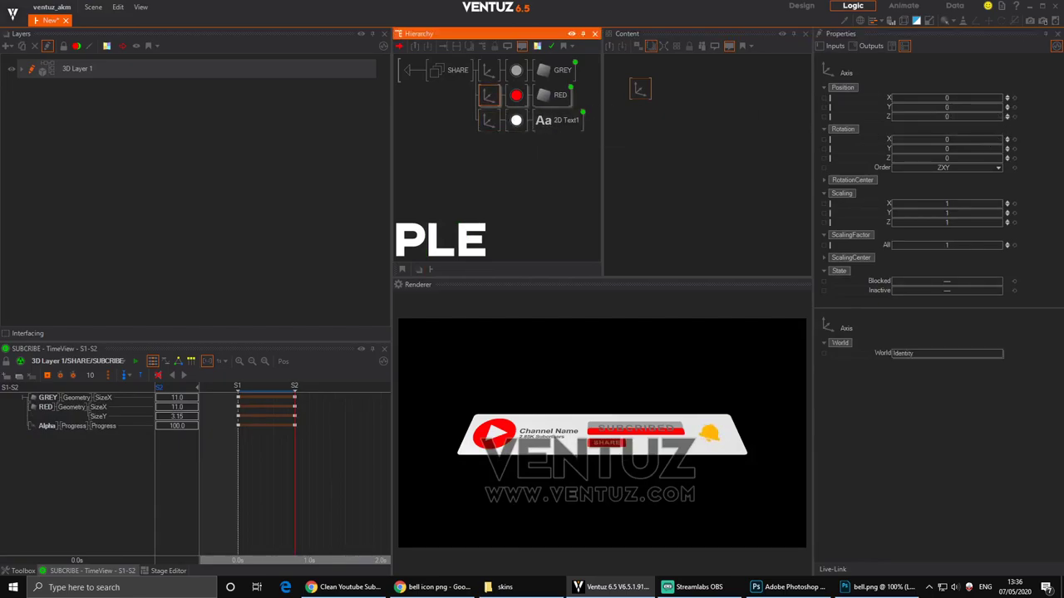
left_click(1007, 119)
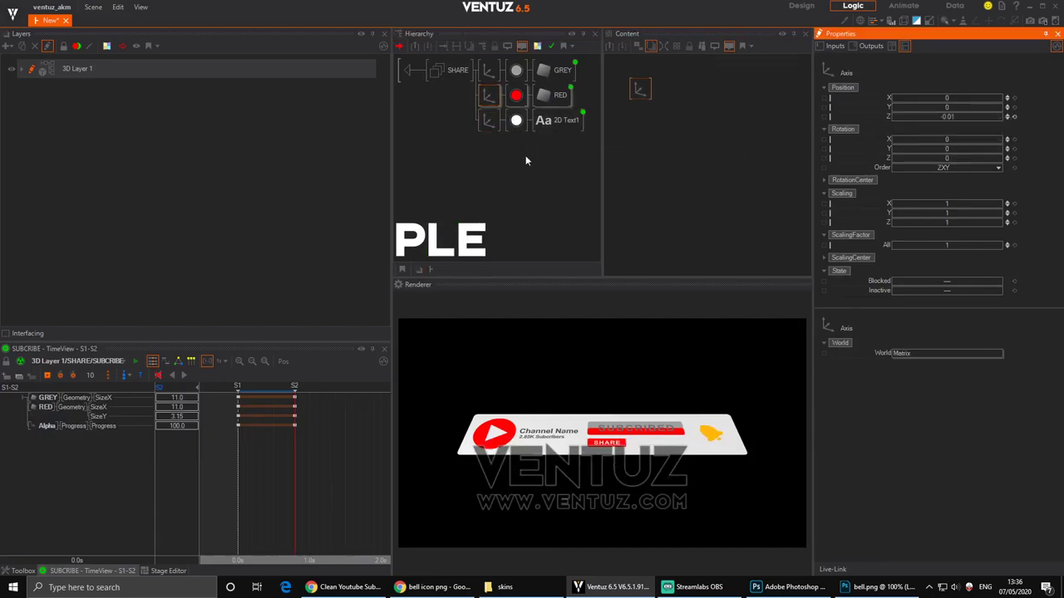
Return to the main hierarchy and set the rotation of the axis before L3RD to X -4 and Y -33.
left_click(408, 71)
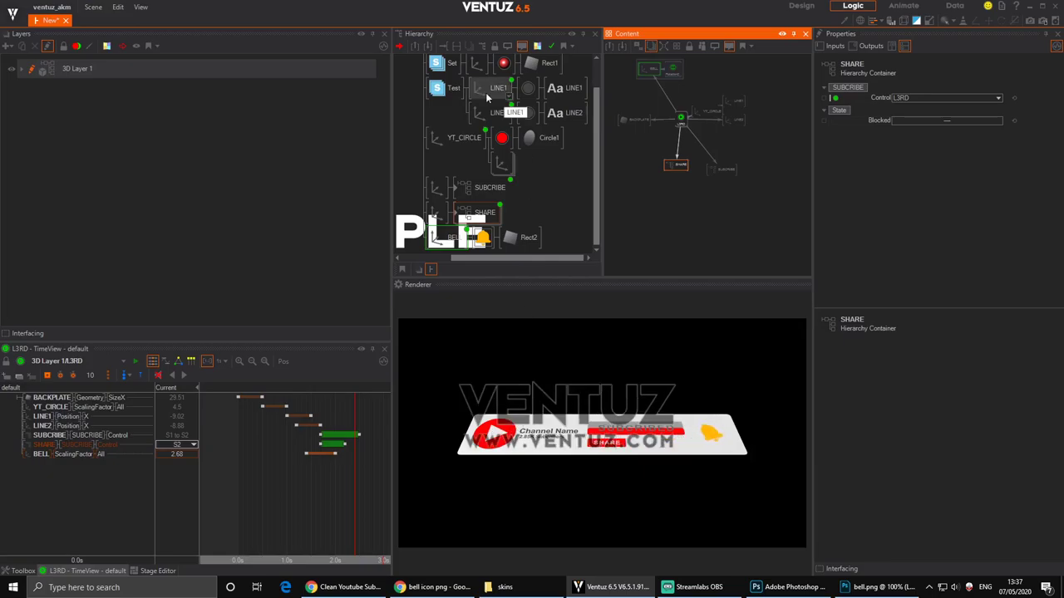
left_click_drag(594, 131, 594, 62)
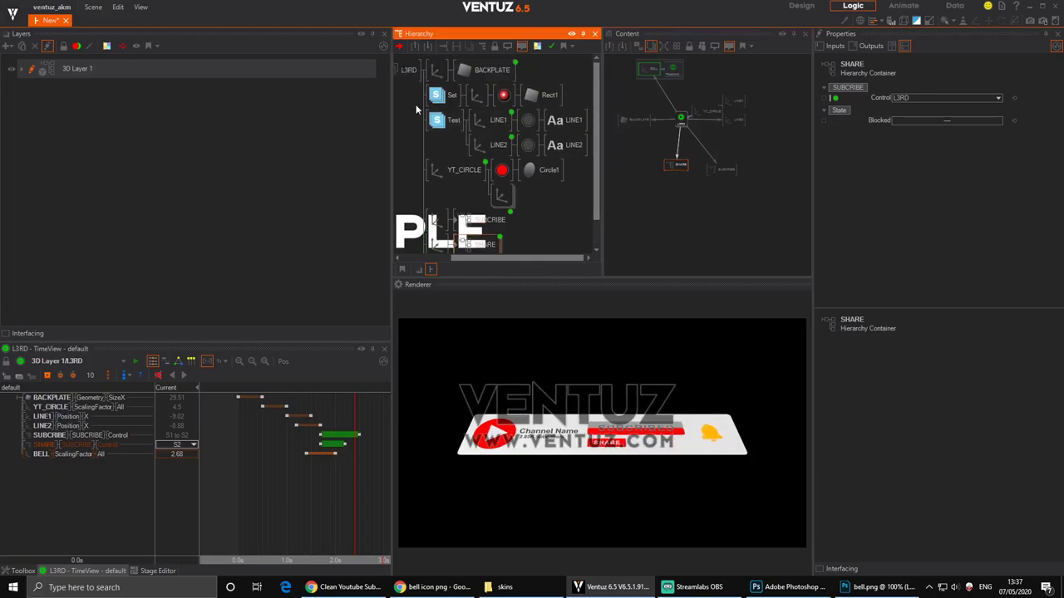
left_click(438, 62)
mouse_move(937, 139)
left_mouse_down()
mouse_move(968, 149)
mouse_move(945, 151)
left_mouse_up()
Insert a Color node between the axis and BACKPLATE and switch its material from Base Color to No Light, keeping it white.
middle_click_drag(521, 118, 474, 132)
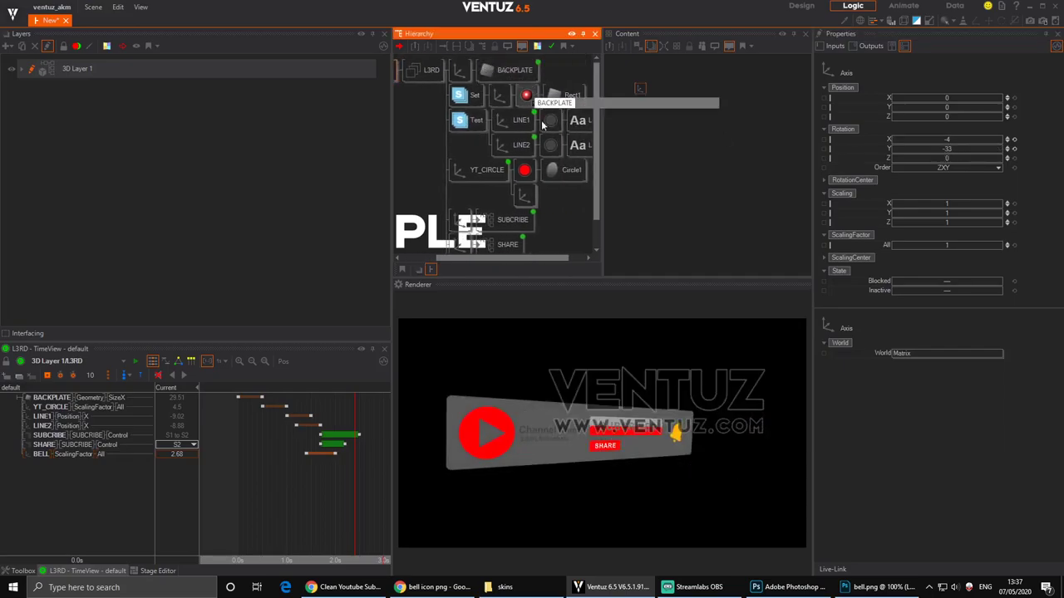
double_click(419, 142)
type("c")
left_click_drag(435, 162, 480, 73)
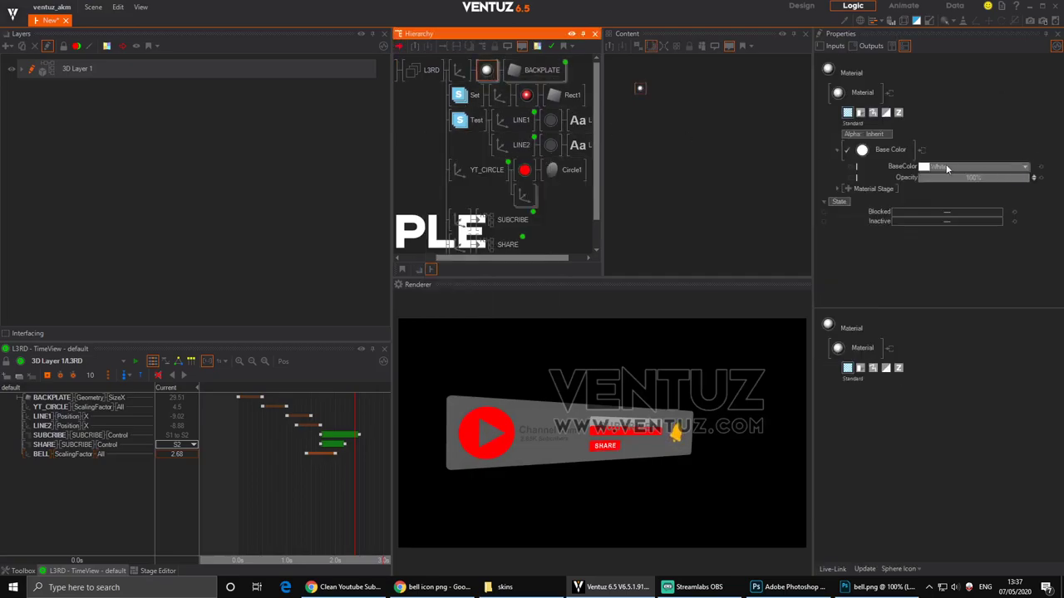
left_click(897, 149)
left_click(873, 181)
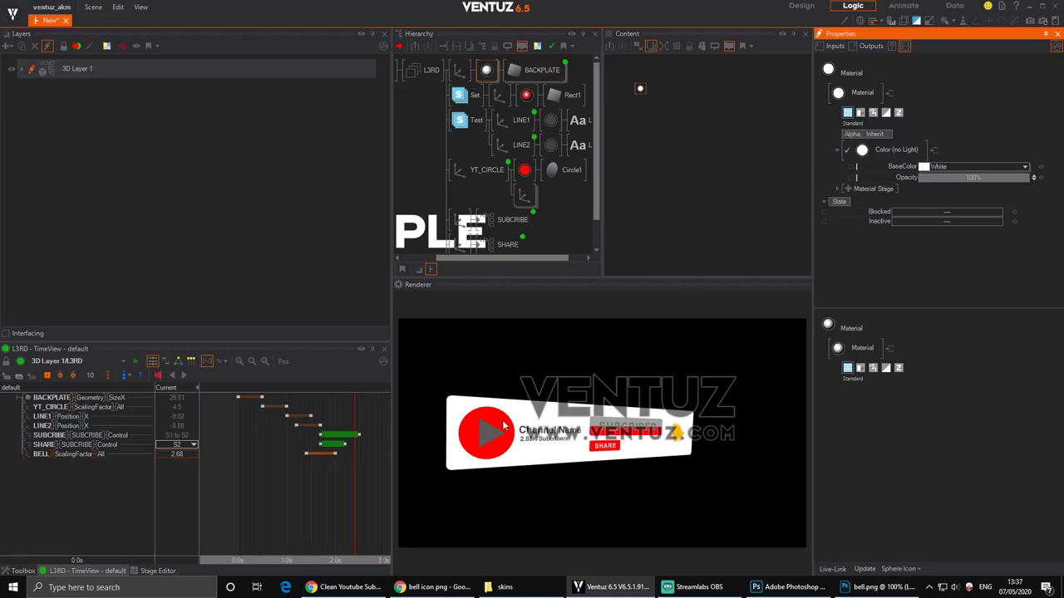
Insert a Color node before Circle2, the play triangle, and switch its material to No Light in white.
middle_click_drag(475, 188, 453, 151)
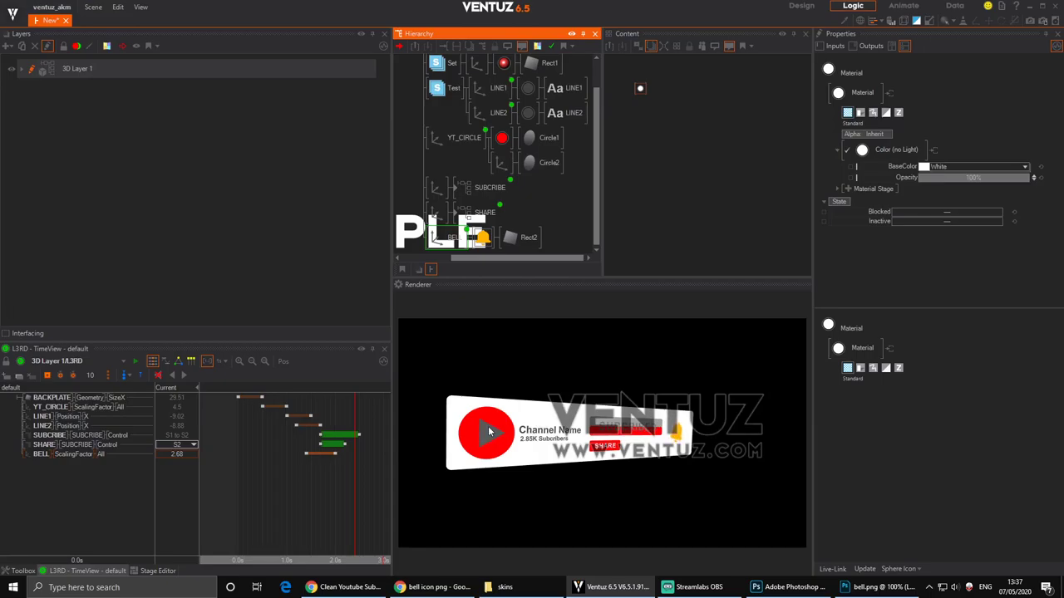
right_click(545, 188)
left_click(582, 215)
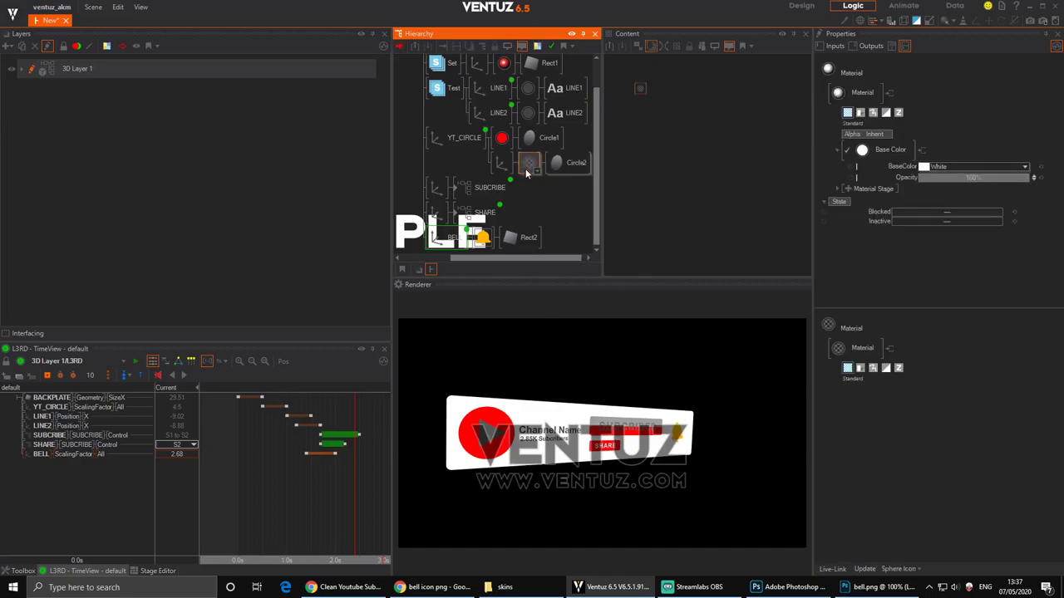
left_click(902, 149)
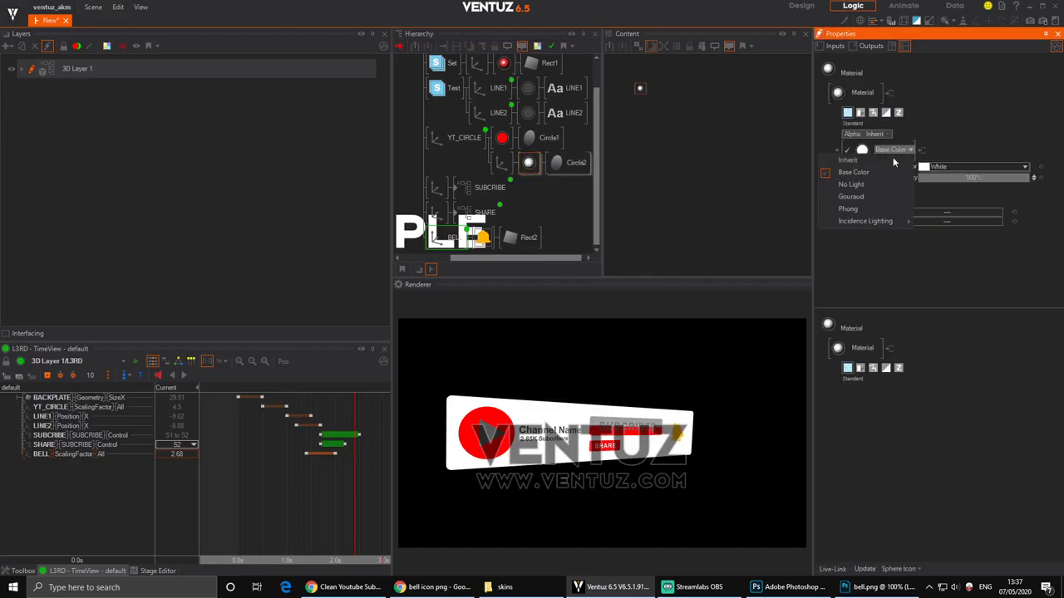
left_click(865, 192)
Play the tilted L3RD animation from its start, return it to 0.0 s and collapse the L3RD group.
middle_click_drag(474, 166, 515, 170)
left_click_drag(361, 478, 237, 478)
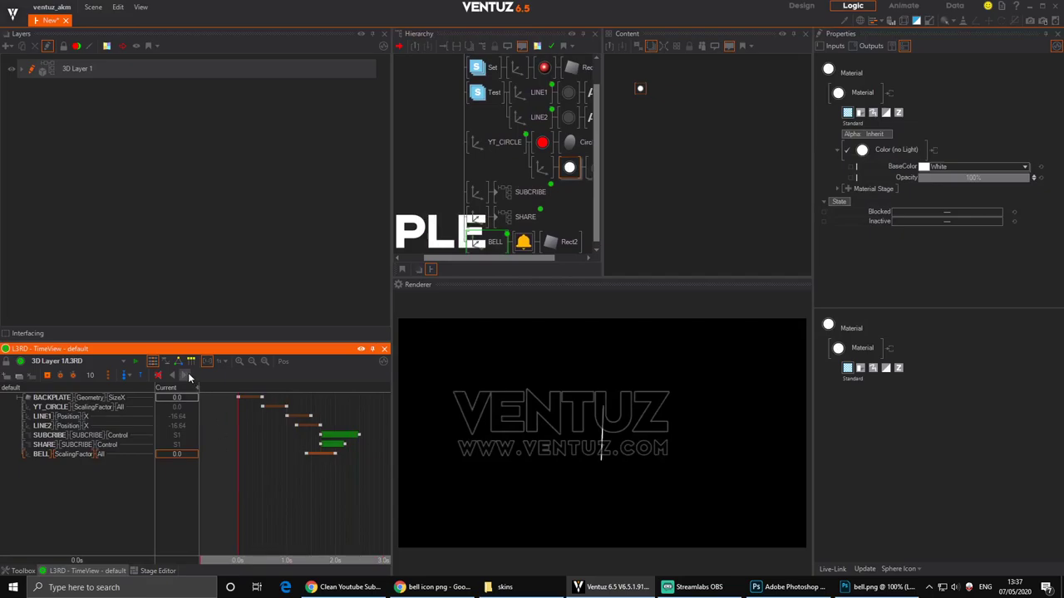
left_click(187, 372)
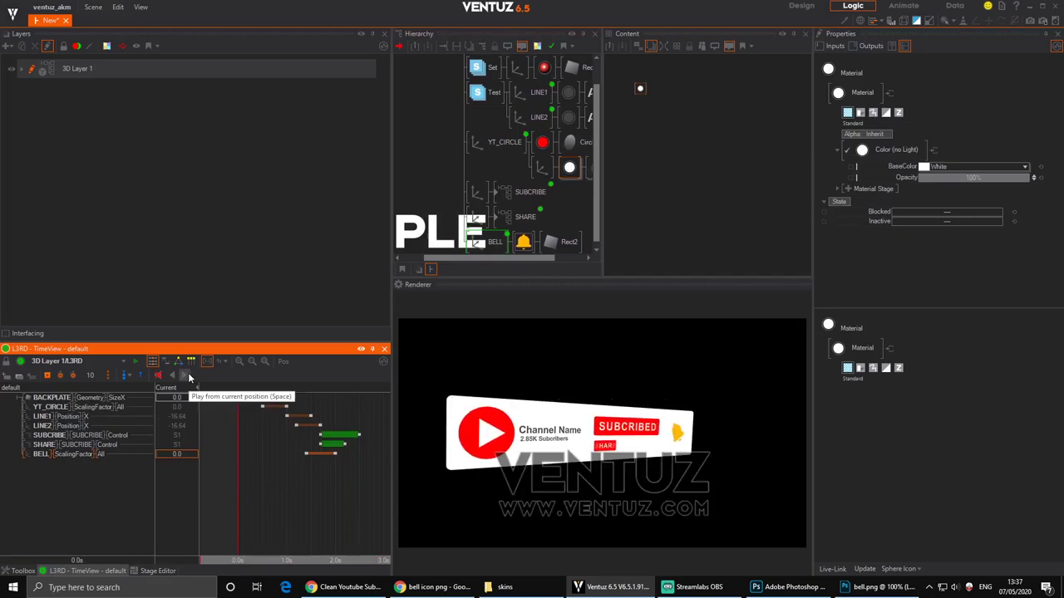
mouse_move(238, 476)
left_mouse_down()
mouse_move(307, 494)
mouse_move(376, 490)
mouse_move(238, 497)
left_mouse_up()
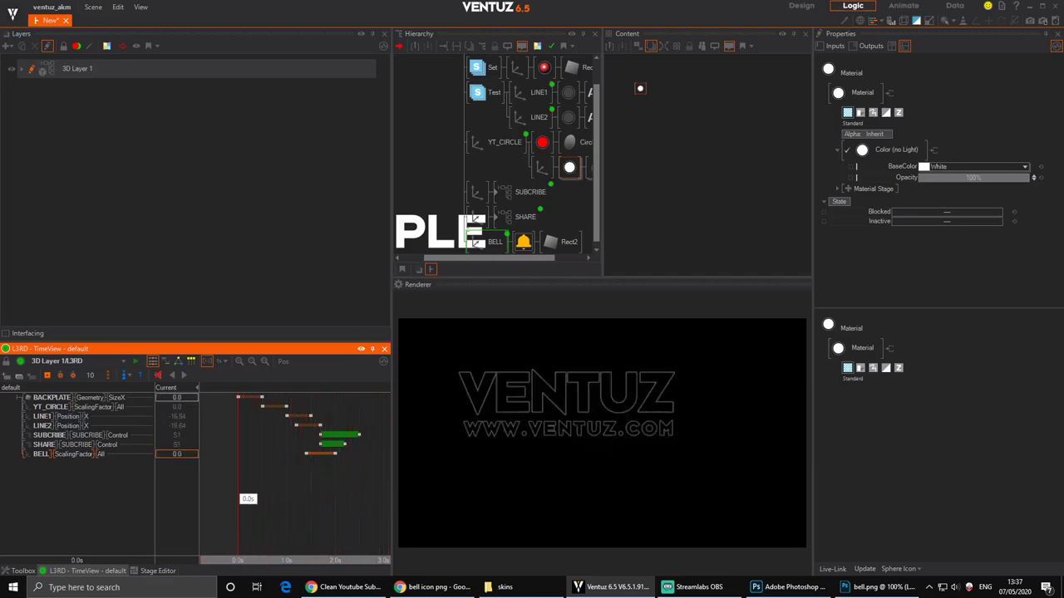
middle_click_drag(426, 133, 459, 158)
double_click(470, 74)
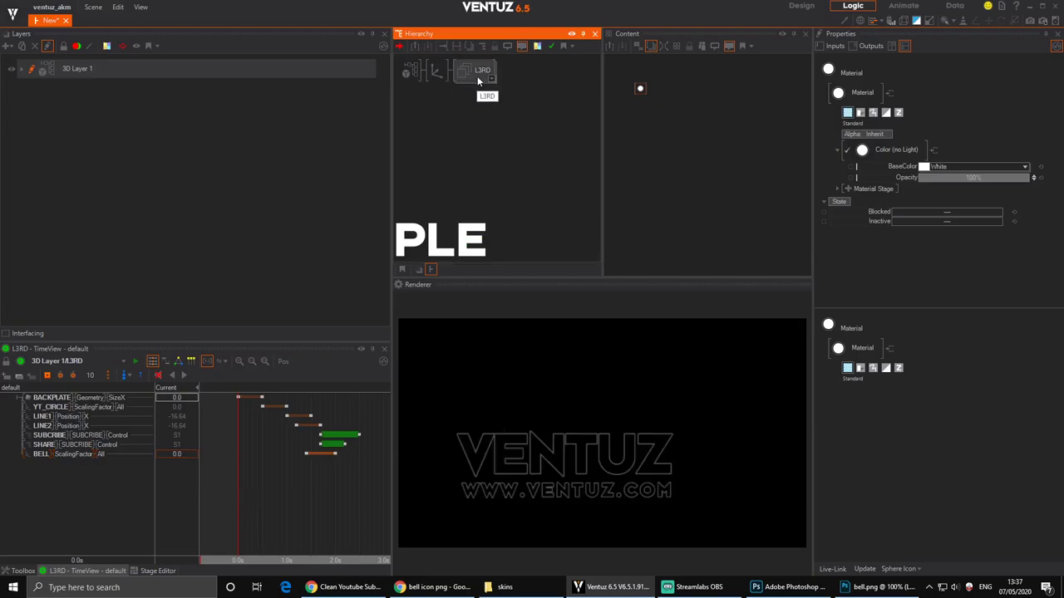
Switch to the Videohive preview in Chrome, play its later lower-third variations for reference, pause it and return to Ventuz.
key("alt+Tab")
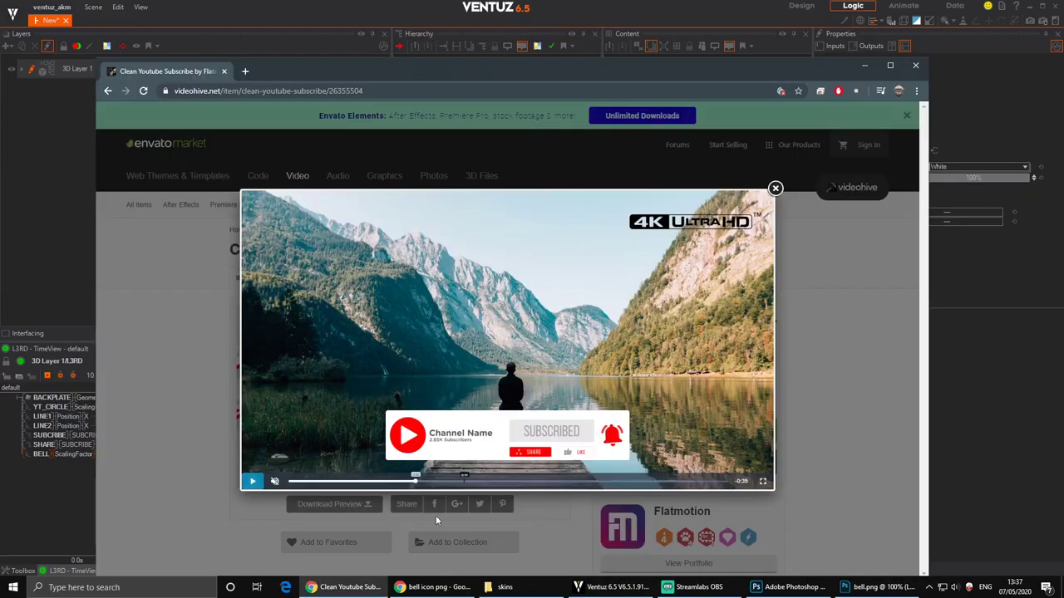
left_click(254, 486)
left_click_drag(431, 494, 477, 486)
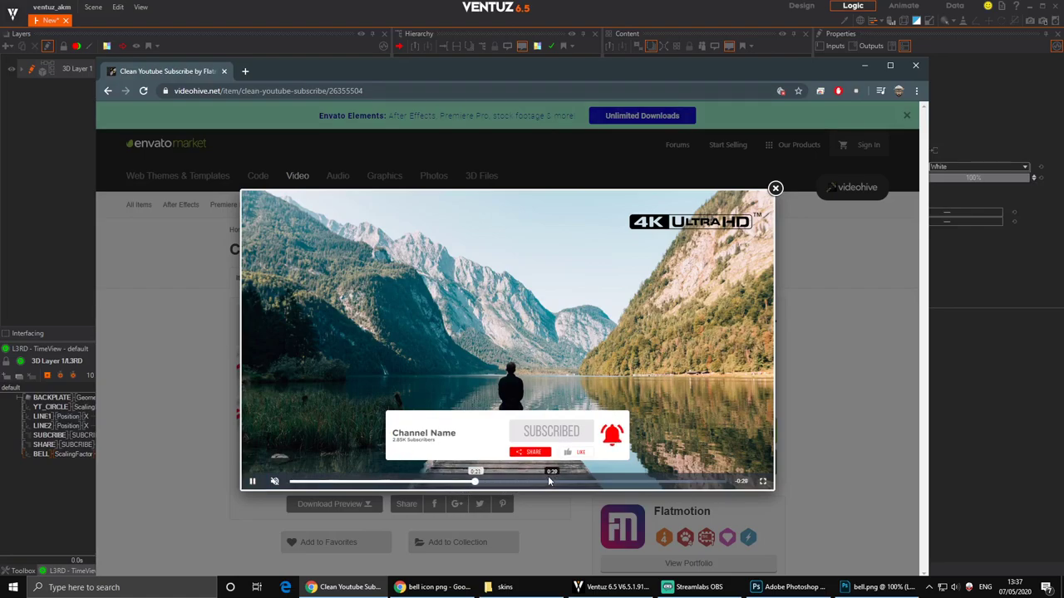
left_click(530, 487)
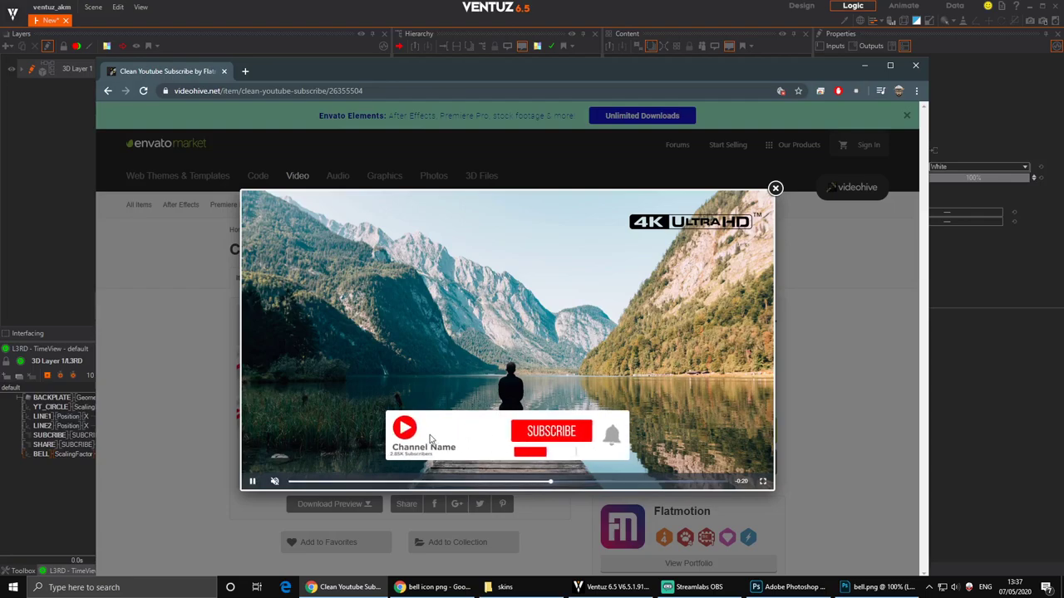
left_click(253, 481)
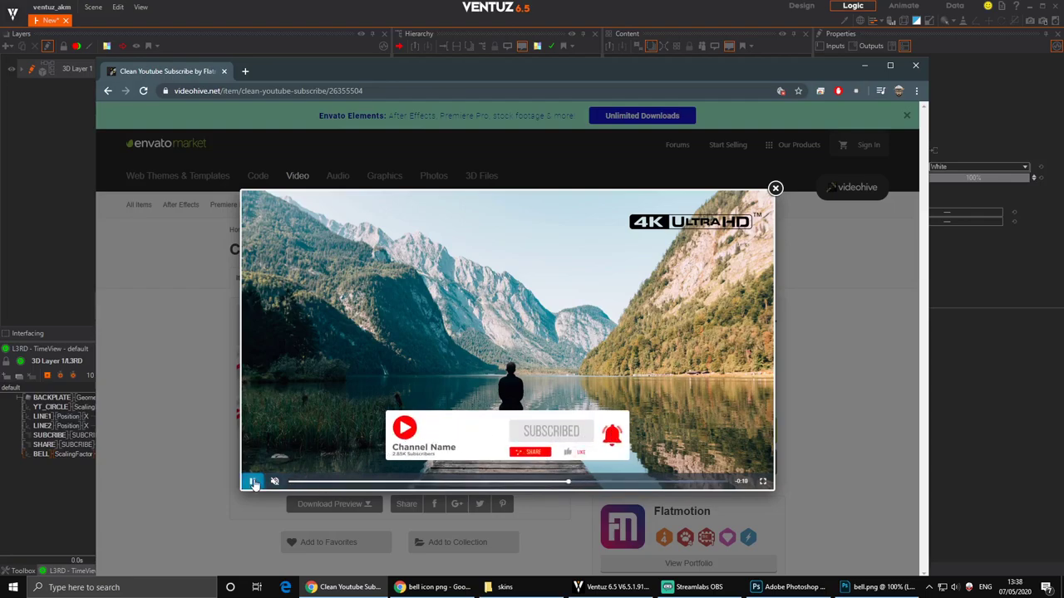
left_click(553, 52)
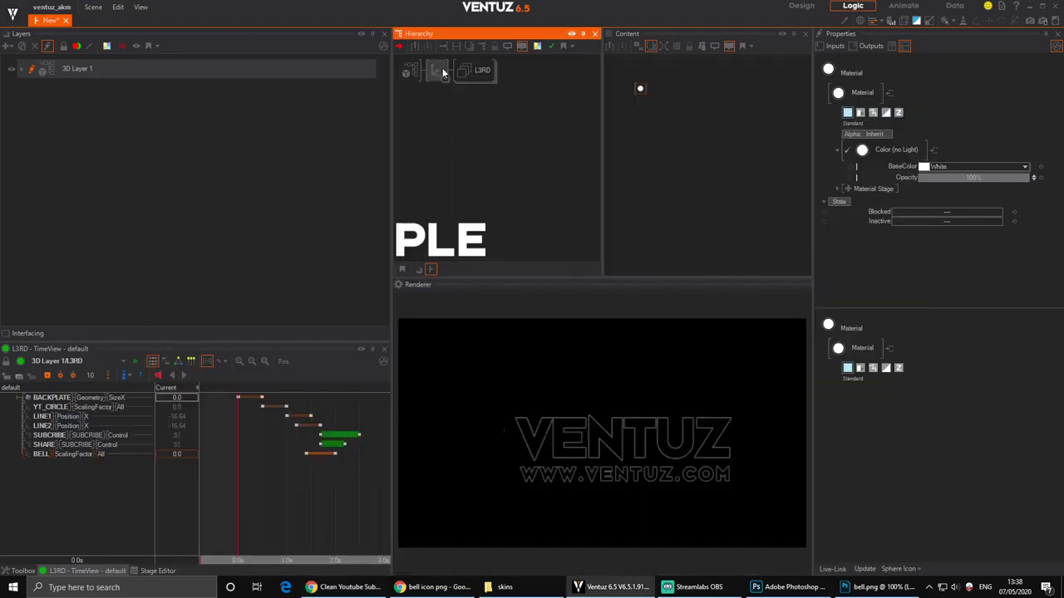
Scrub L3RD to 2.6 s, try duplicating its parent axis branch below the original, and set the copy's Y position to 7.5.
left_click(478, 71)
left_click_drag(288, 504, 366, 499)
left_click(438, 70)
left_click(438, 71)
left_click_drag(439, 71, 439, 97, "ctrl")
left_click_drag(949, 107, 998, 106)
double_click(473, 99)
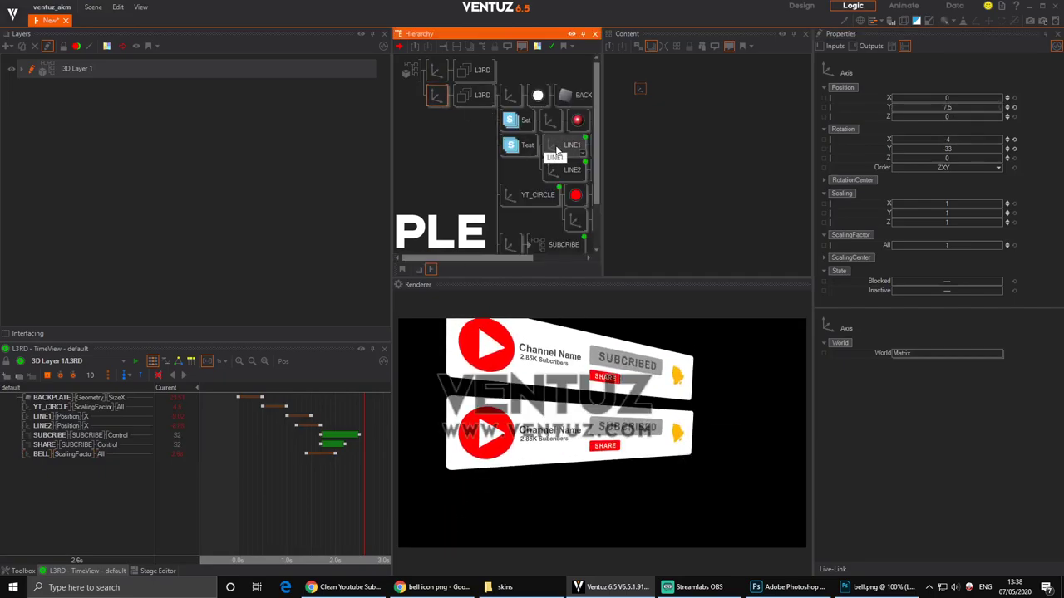
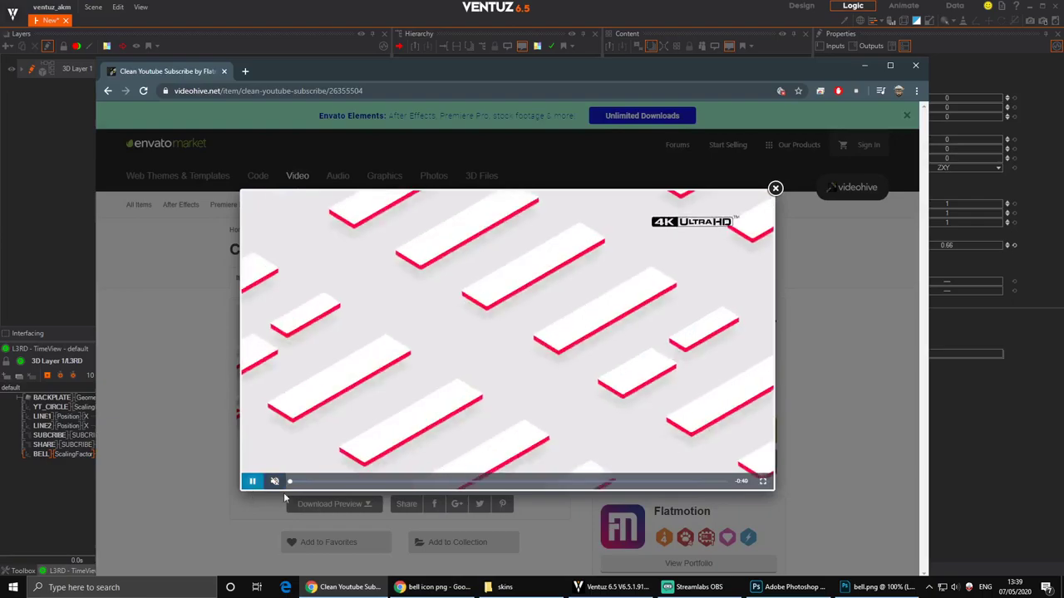
Pause the reference video on the slanted extruded banners, return to Ventuz and set the X rotation of L3RD's parent axis to 69.
left_click(254, 482)
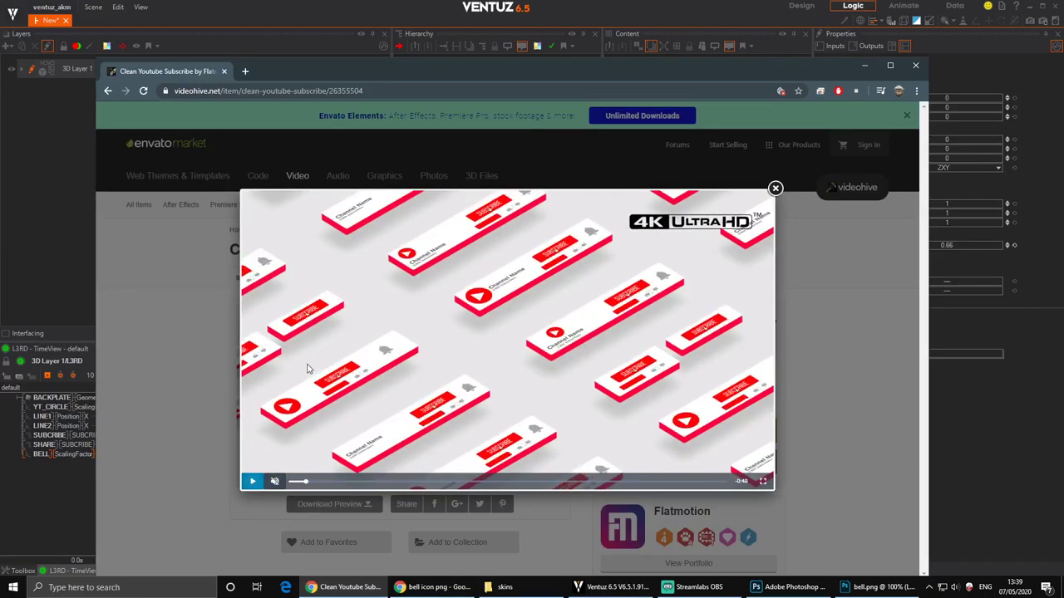
left_click(586, 9)
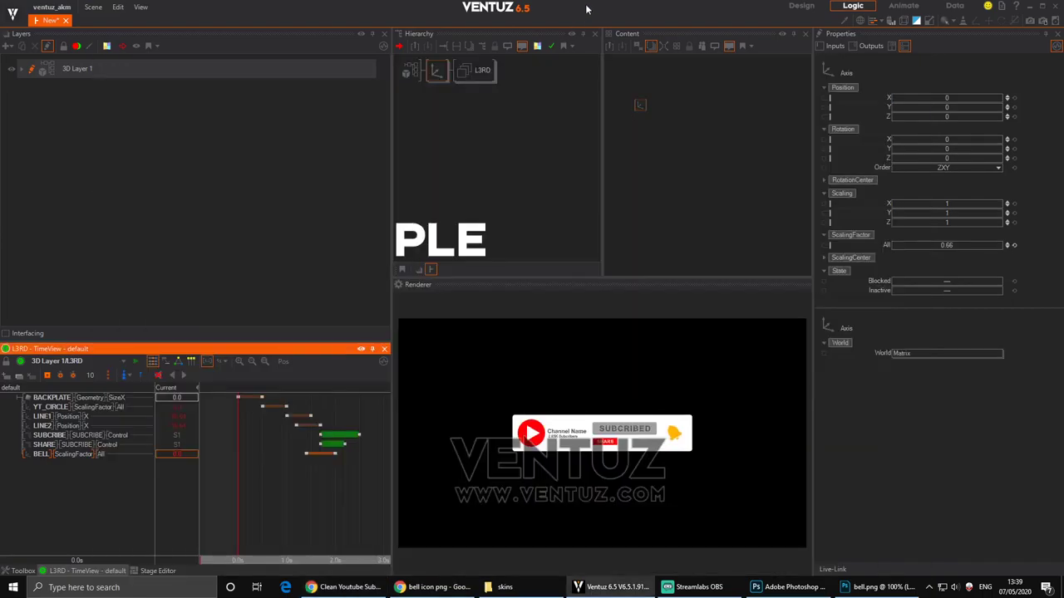
left_click(452, 176)
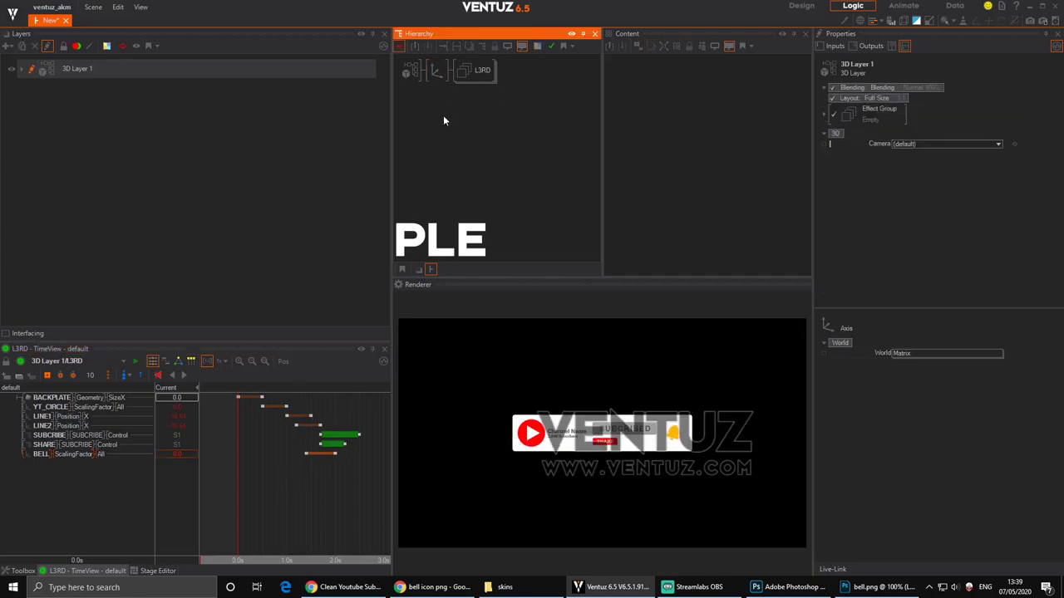
left_click(437, 77)
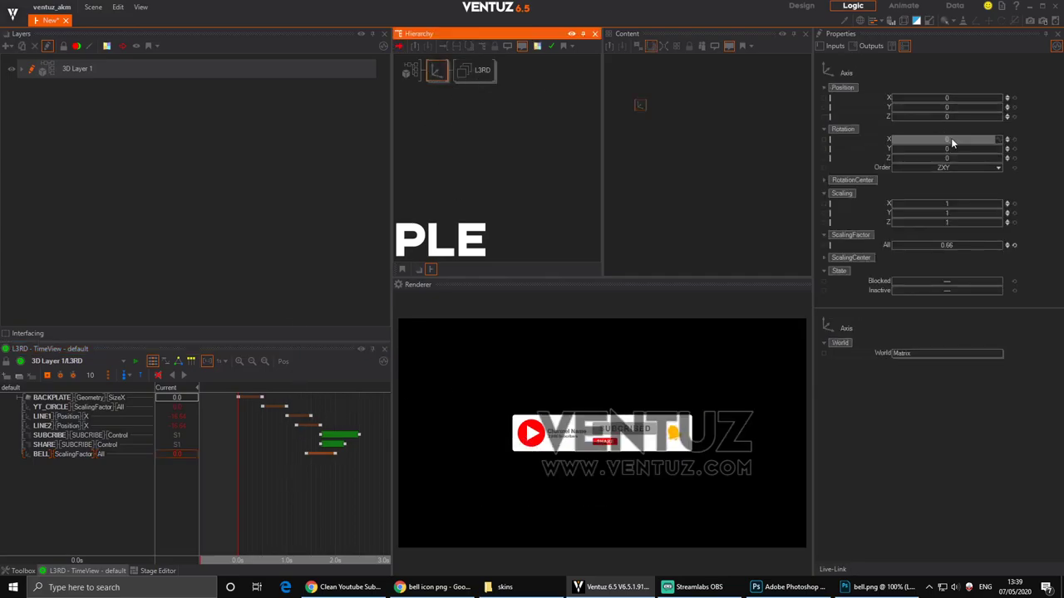
left_click_drag(951, 141, 979, 141)
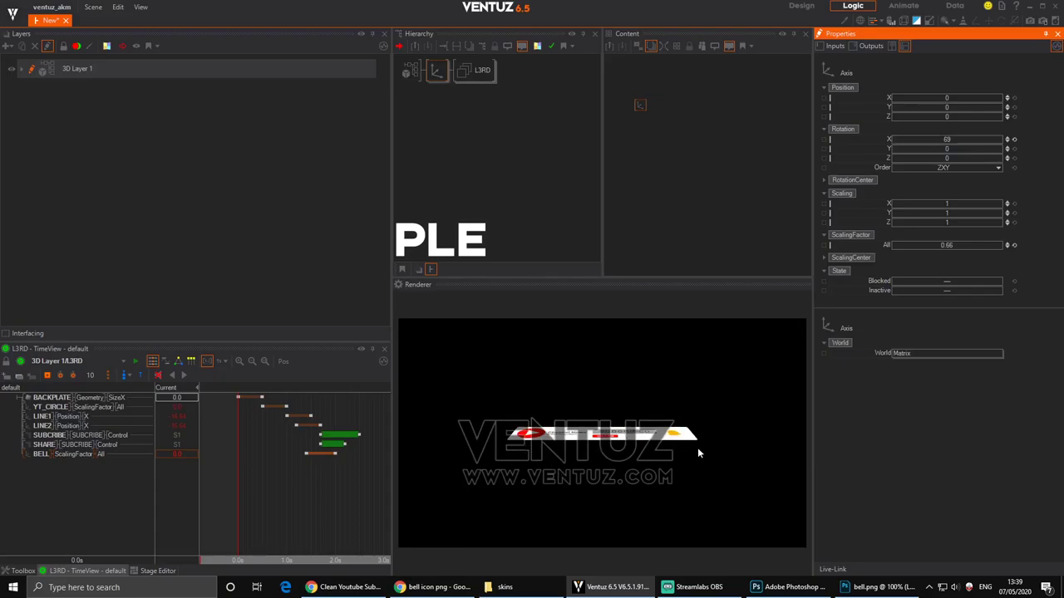
Expand the L3RD group, insert a Cube before the backplate branch, and set its SizeX to 29.7 and SizeY to 6.2.
double_click(480, 77)
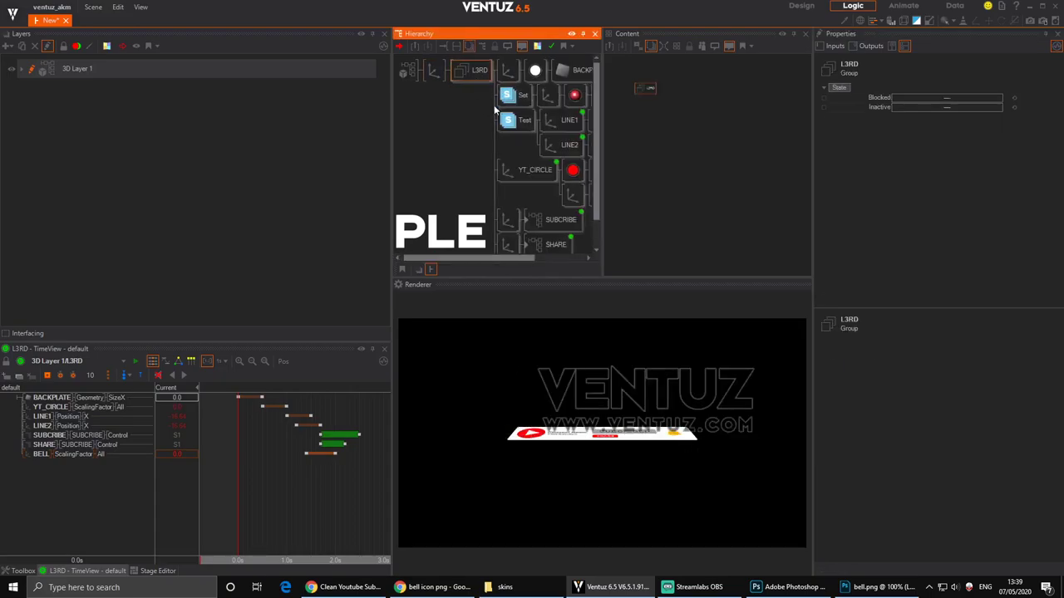
type("c")
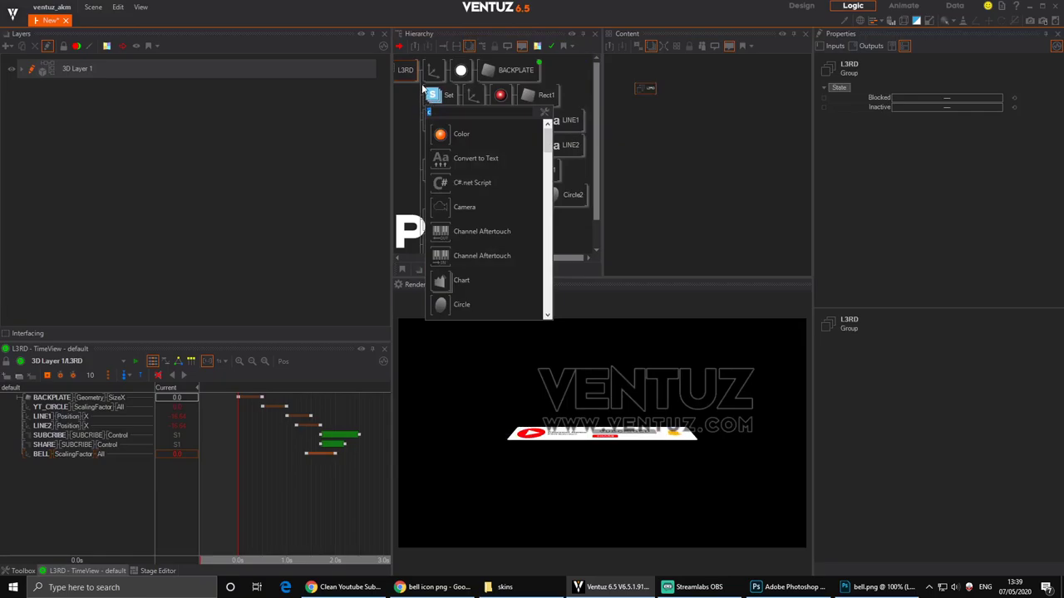
type("u")
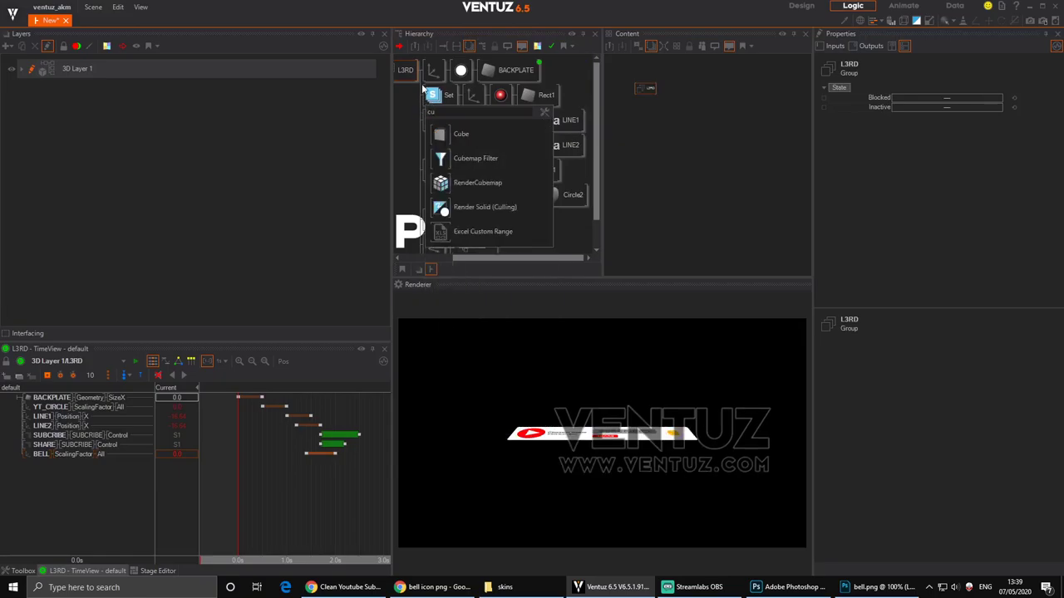
left_click(437, 131)
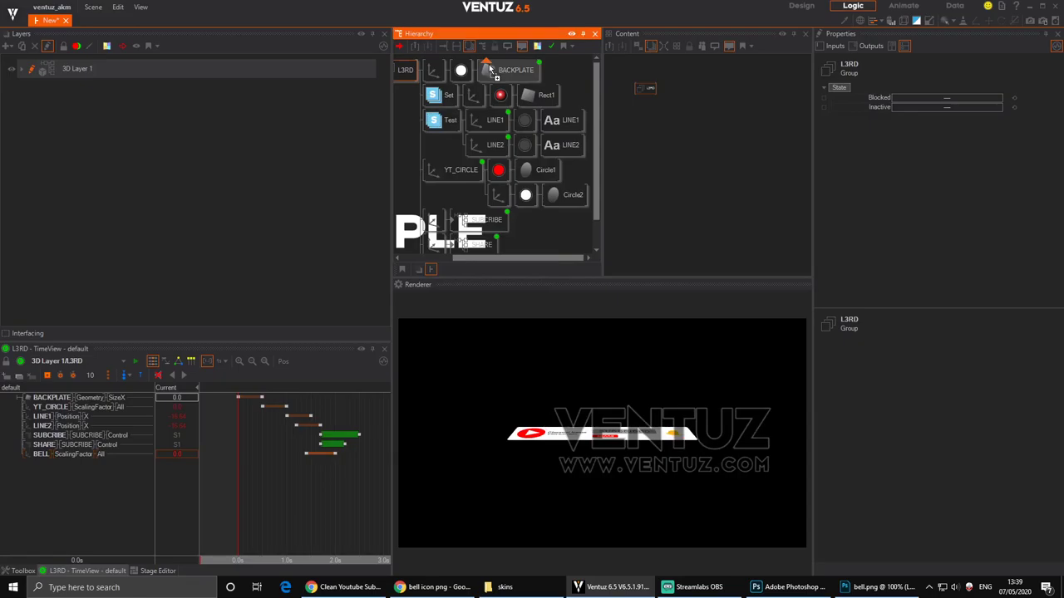
left_click(436, 66)
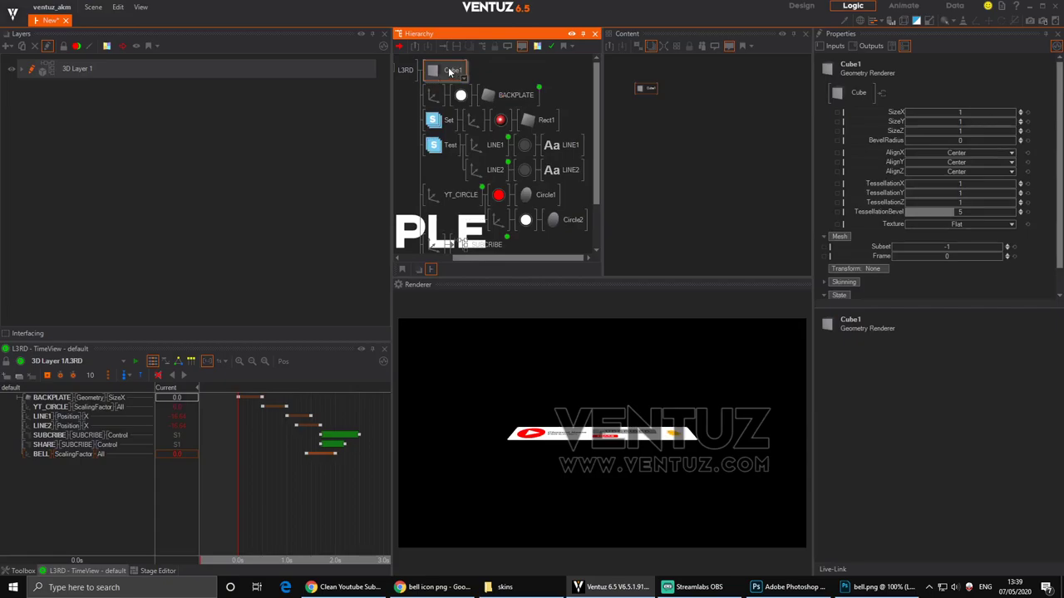
left_click_drag(962, 113, 1014, 113)
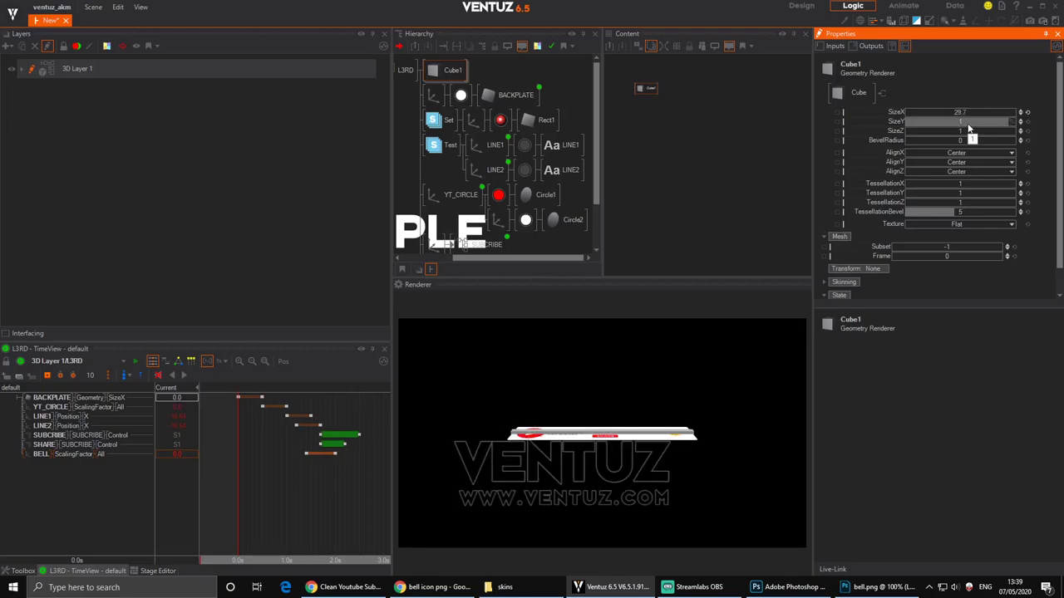
left_click_drag(967, 124, 984, 123)
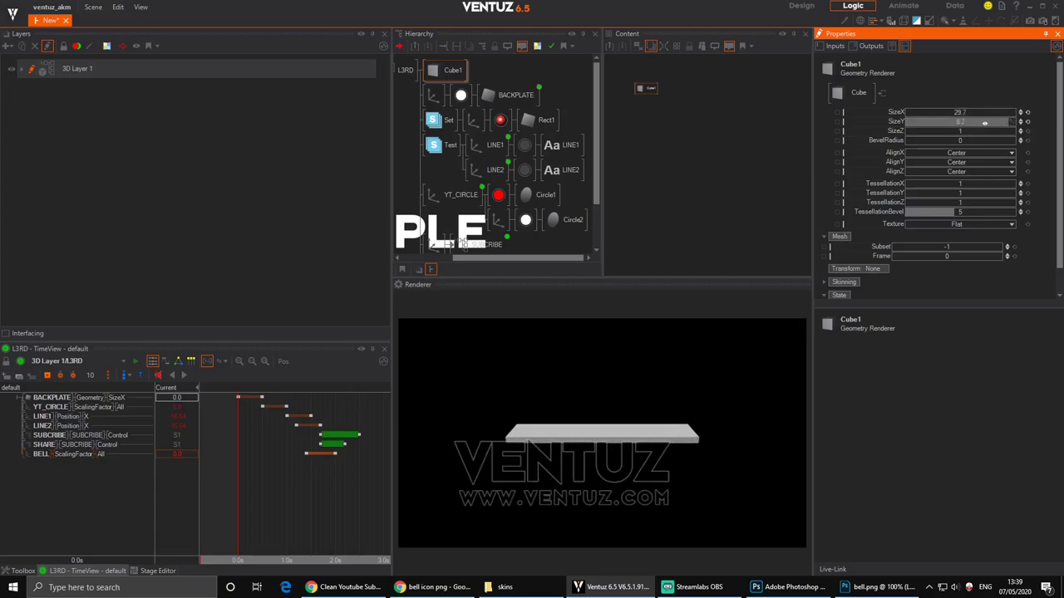
Insert an Axis in front of Cube1 and set its Z position to 0.7.
left_click(429, 73)
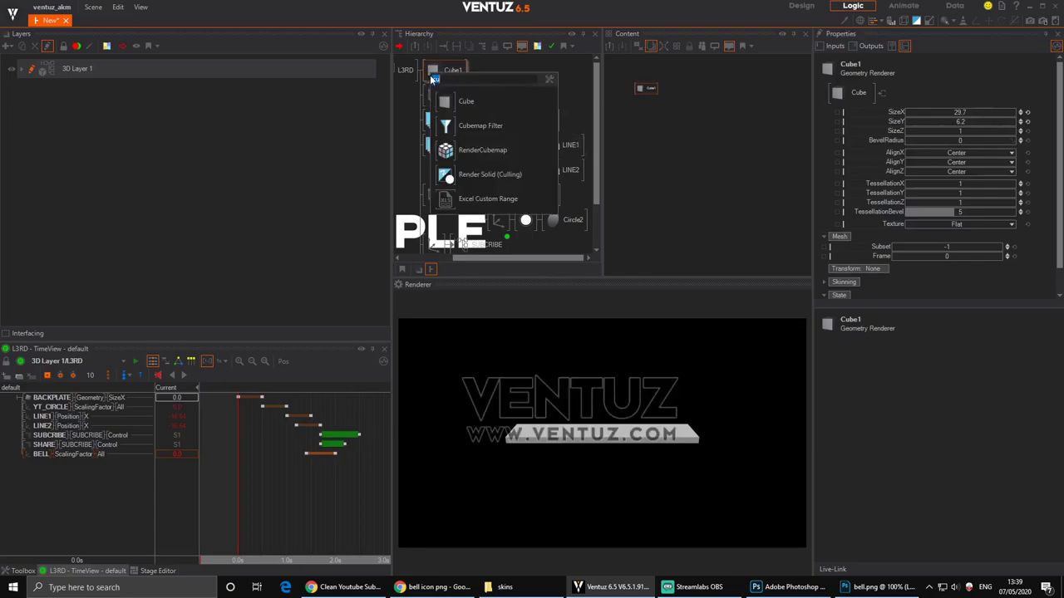
type("ax")
left_click(441, 100)
left_click(433, 69)
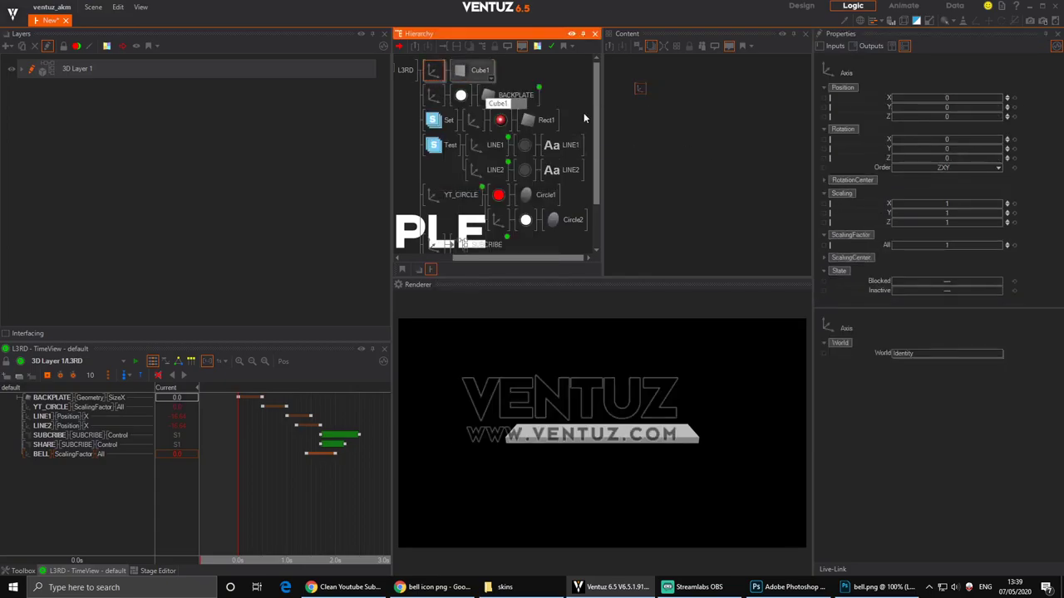
left_click_drag(967, 116, 991, 118)
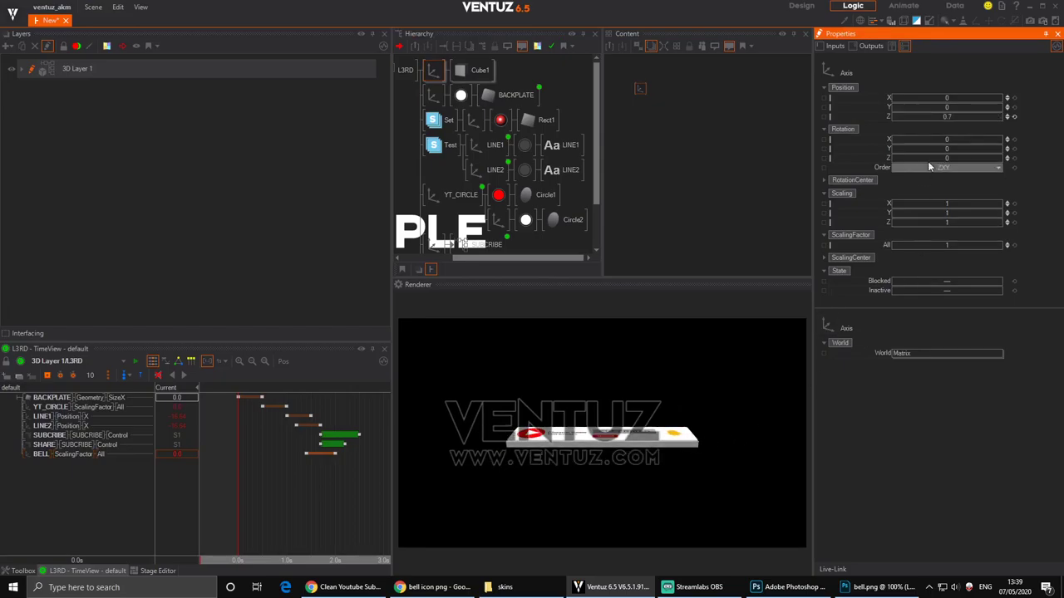
Set Cube1's BevelRadius to 0.02, SizeX to 29.43 and SizeY to 5.96.
left_click(476, 70)
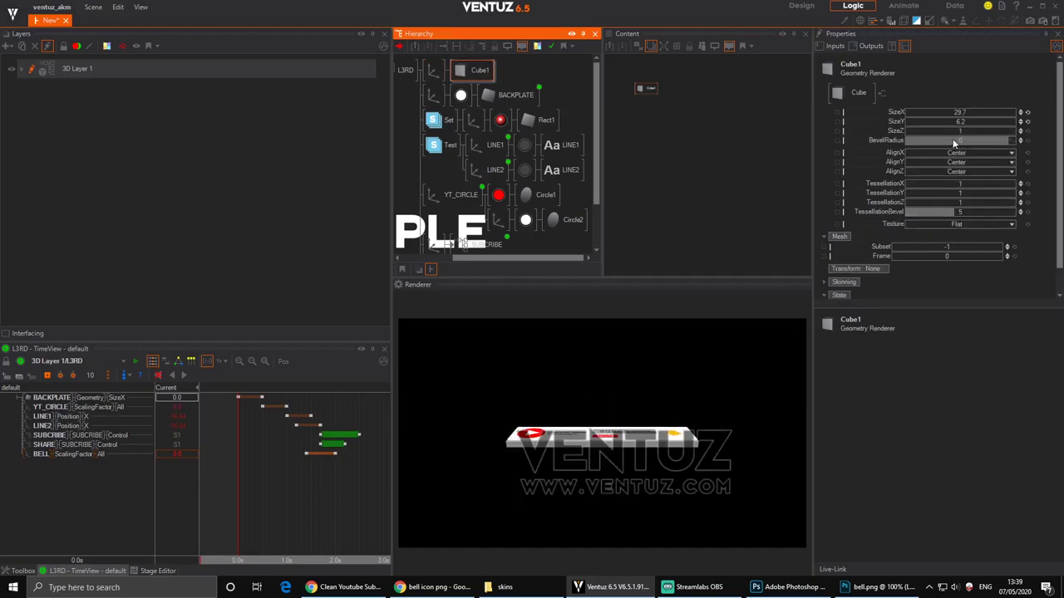
left_click_drag(964, 140, 961, 143)
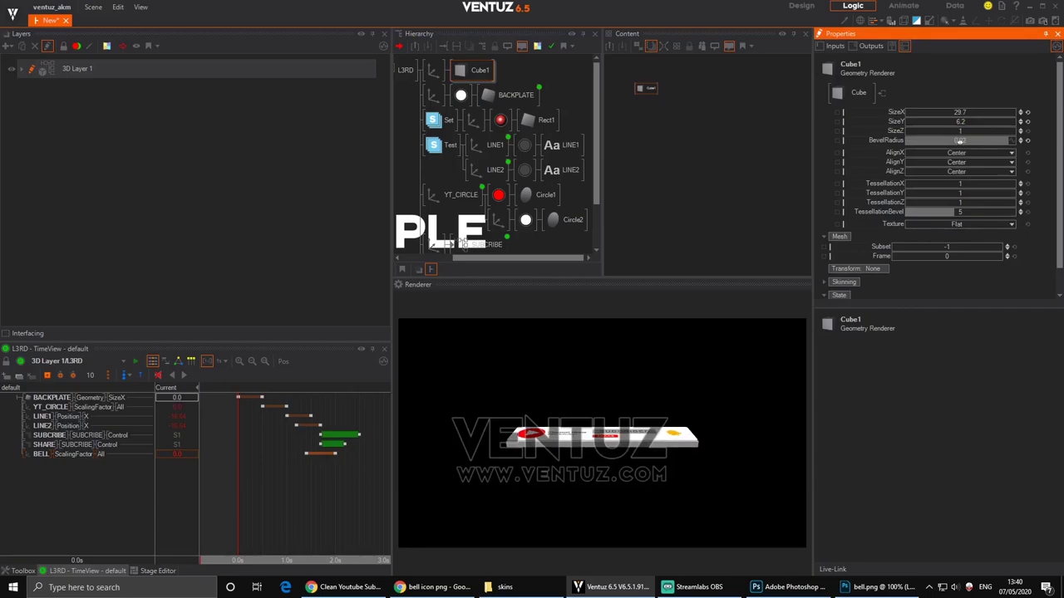
left_click(473, 79)
left_click_drag(973, 112, 953, 121)
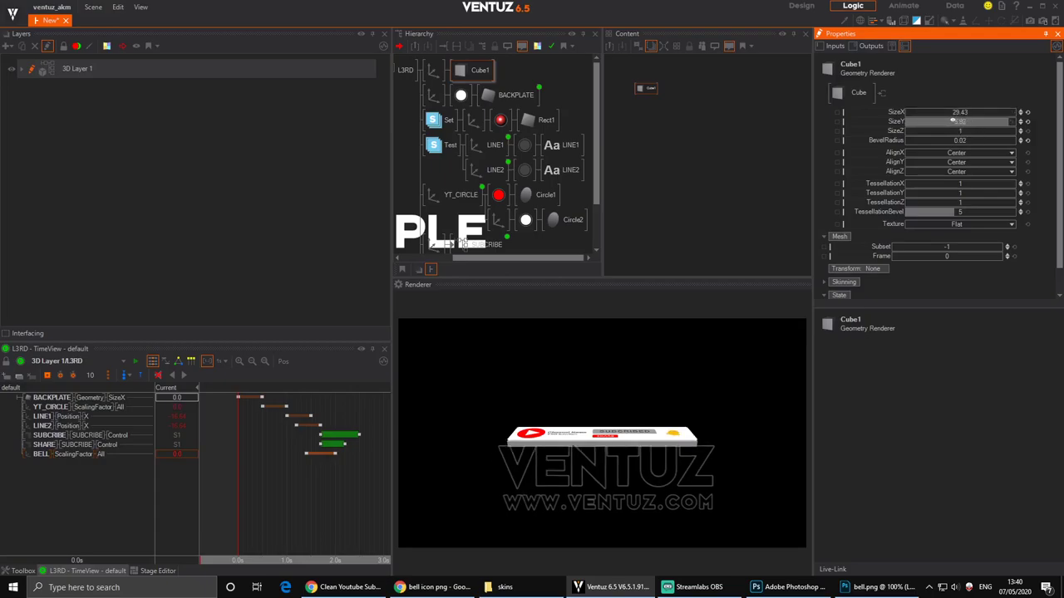
Reset the X rotation of L3RD's parent axis and set its Y rotation to -60.
left_click(366, 71)
middle_click_drag(453, 146, 529, 146)
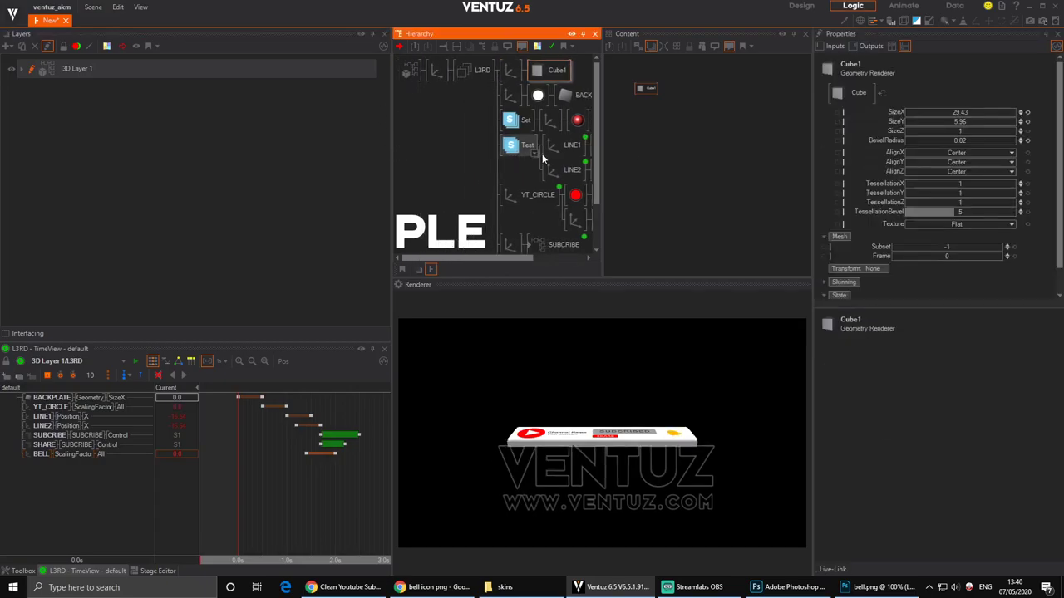
left_click(440, 68)
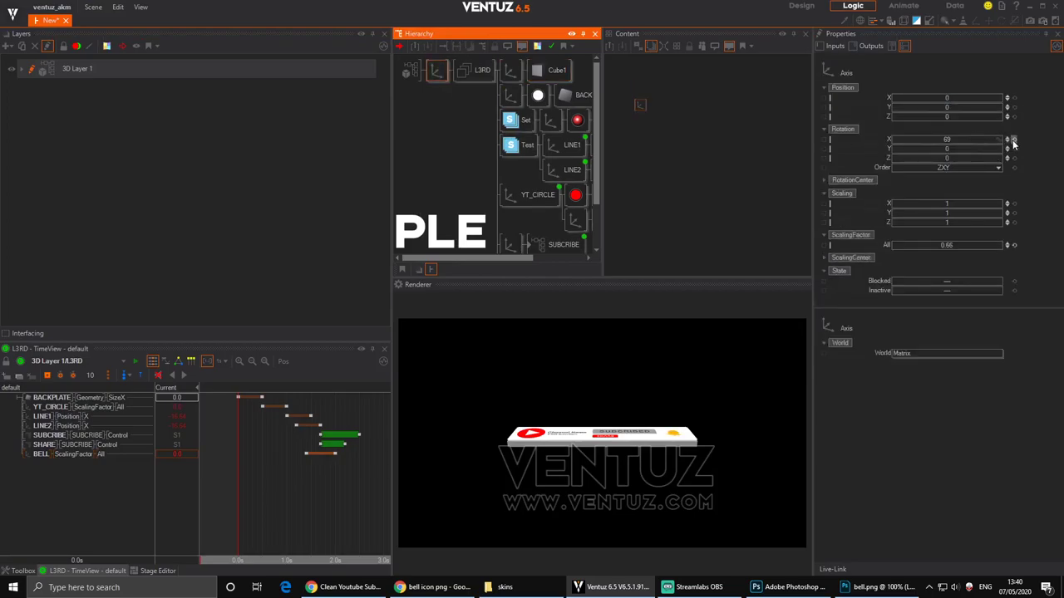
left_click(1013, 140)
left_click_drag(964, 149, 914, 149)
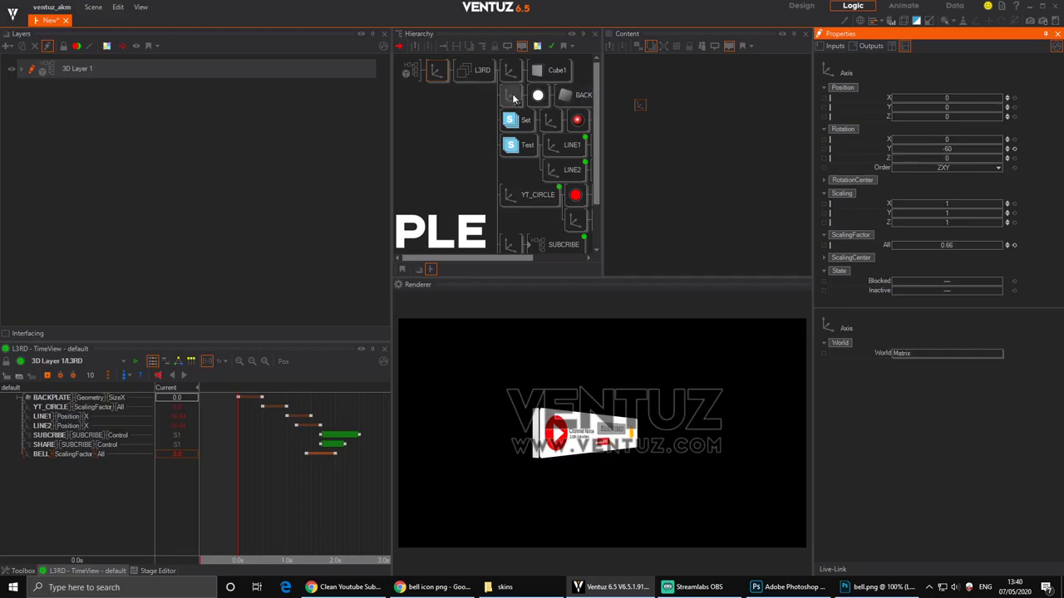
Adjust the Z position of Cube1's axis to sit the cube against the backplate, and select L3RD's parent axis to vary its Y rotation.
left_click(510, 70)
left_click_drag(953, 118, 869, 147)
left_click(441, 74)
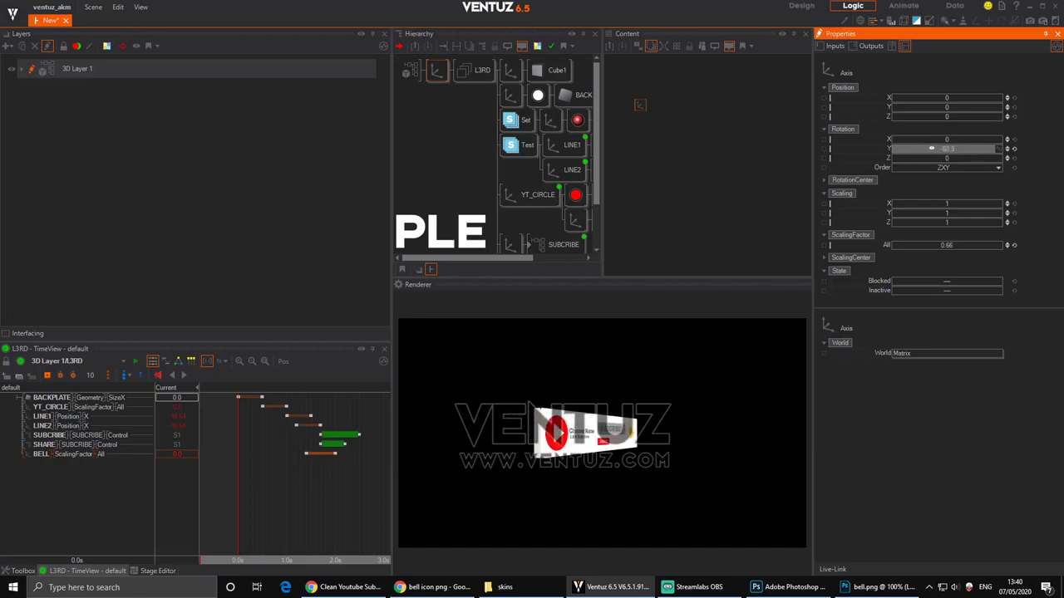
Set Cube1's BevelRadius to -1.04.
left_click(555, 70)
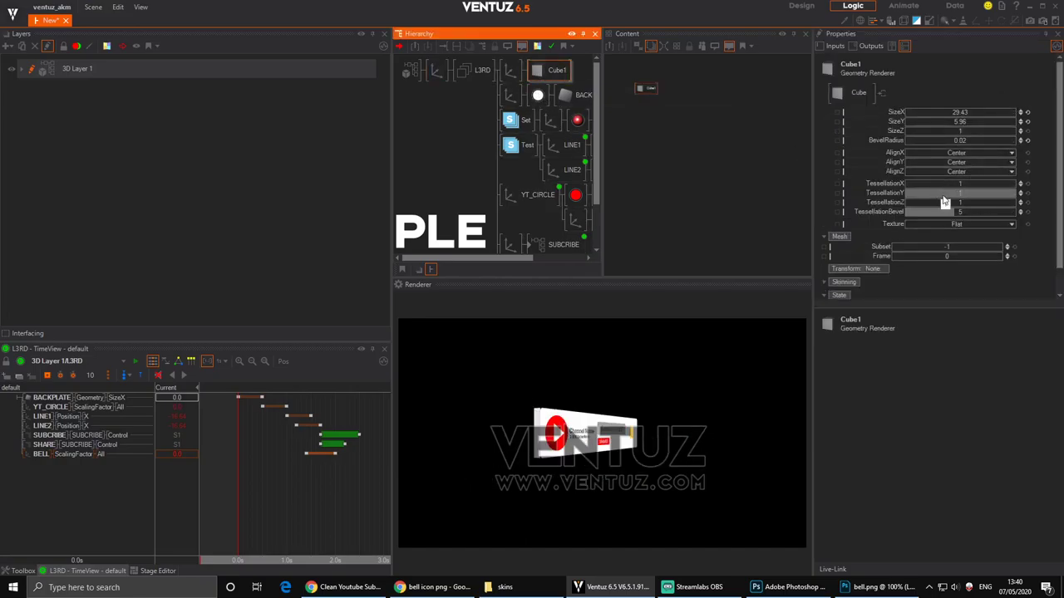
left_click(967, 140)
left_click_drag(967, 139, 964, 142)
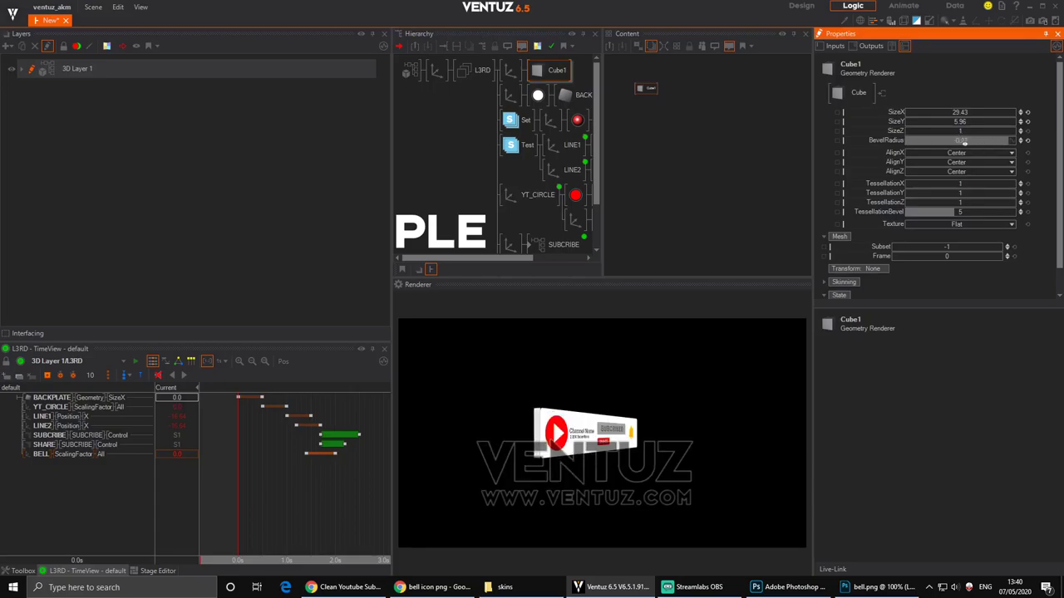
Reduce the RoundedSize of the BACKPLATE's corners to suit the cube behind it.
left_click(575, 95)
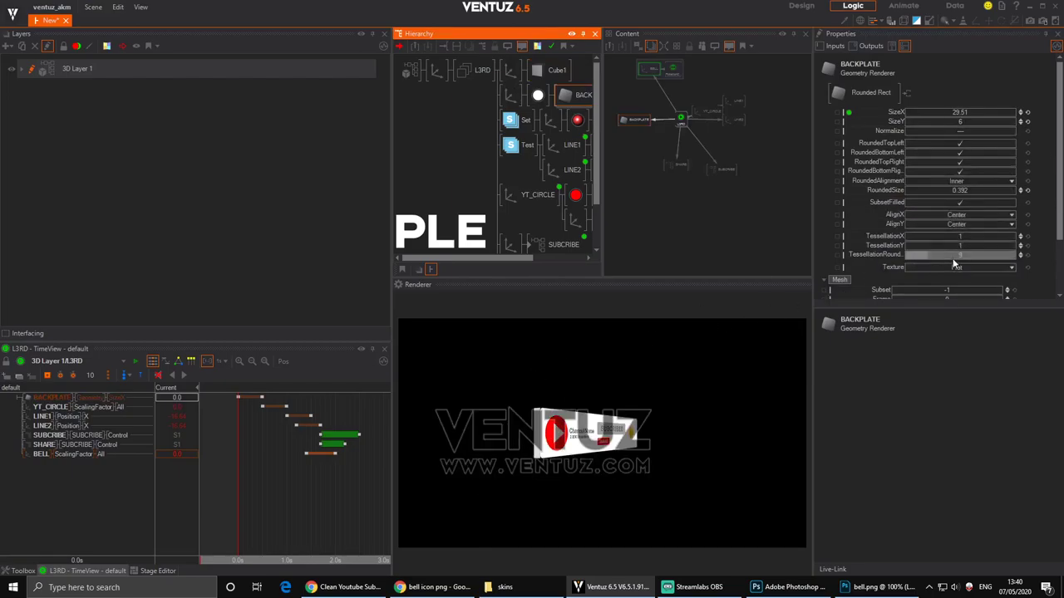
left_click(961, 190)
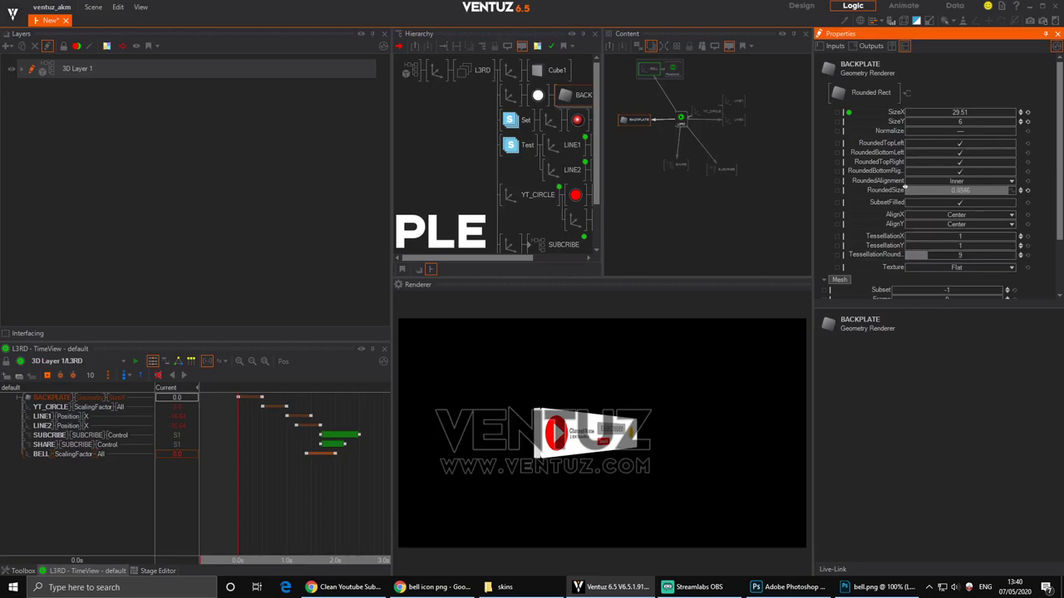
left_click_drag(905, 187, 904, 187)
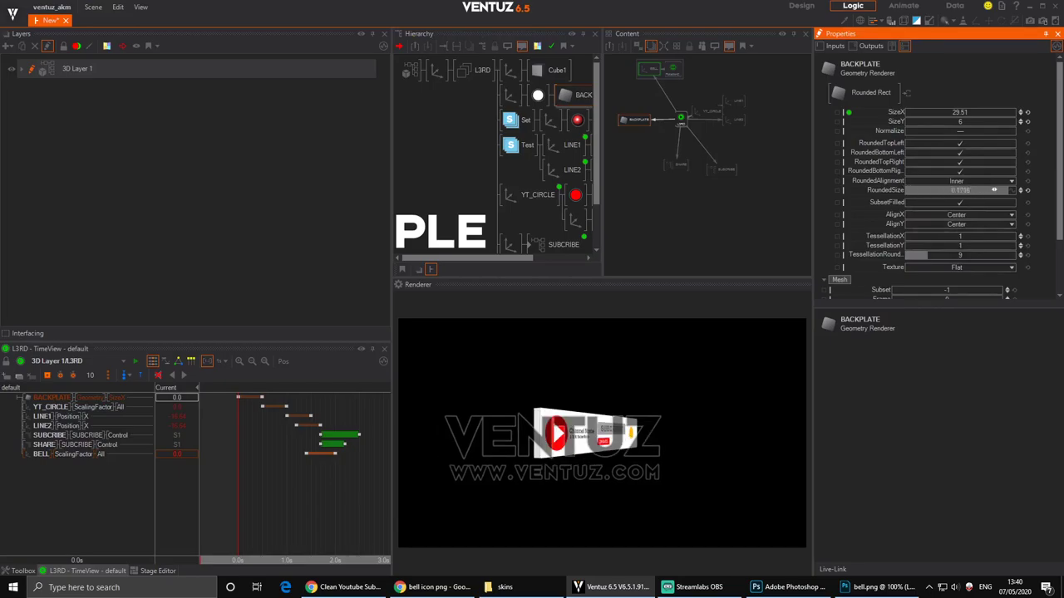
left_click(465, 148)
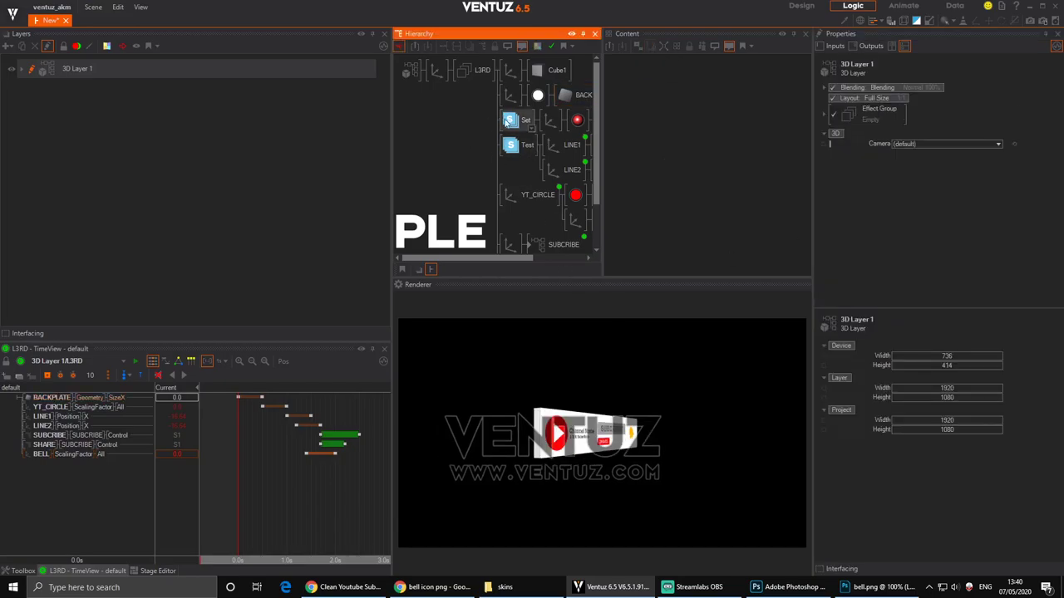
Insert a Material node directly in front of Cube1.
middle_click_drag(509, 119, 452, 118)
left_click(484, 71)
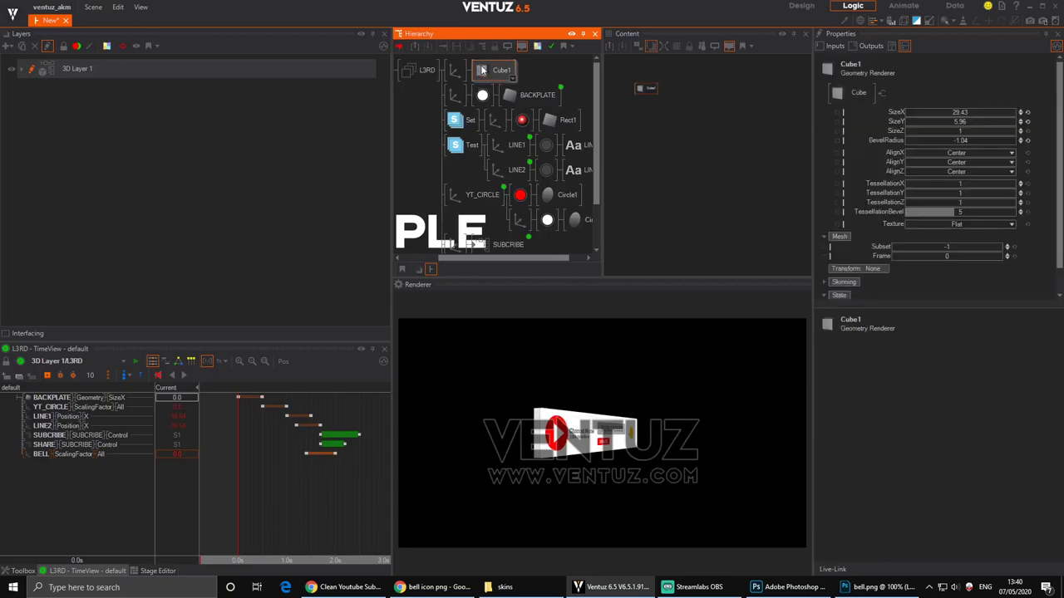
left_click(481, 70)
left_click(494, 88)
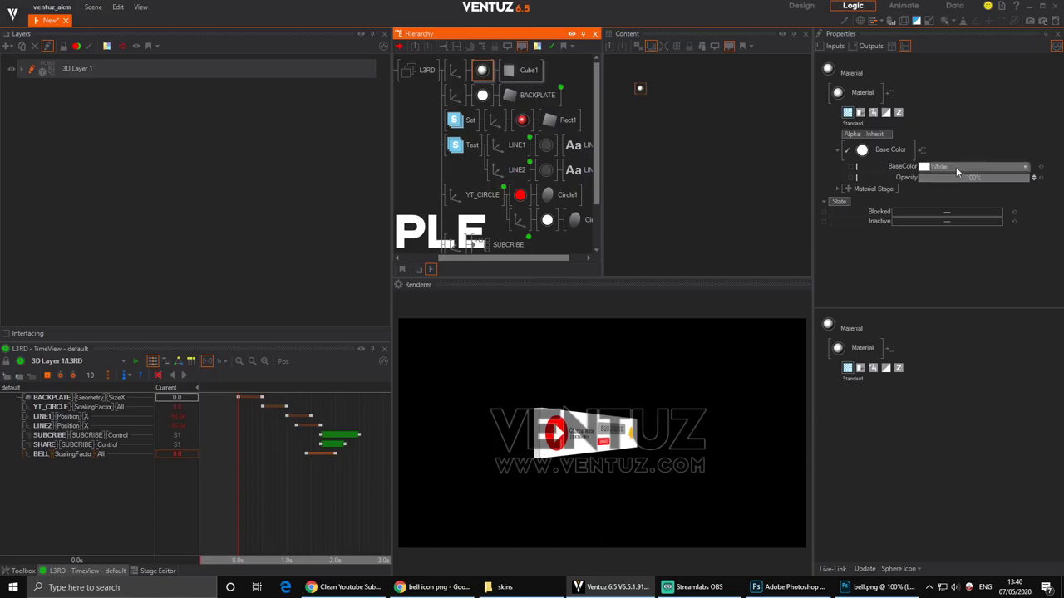
Switch the cube material to Color (no Light) and sample the YouTube circle's red, 255, 0, 1, as its BaseColor.
left_click(875, 153)
left_click(856, 187)
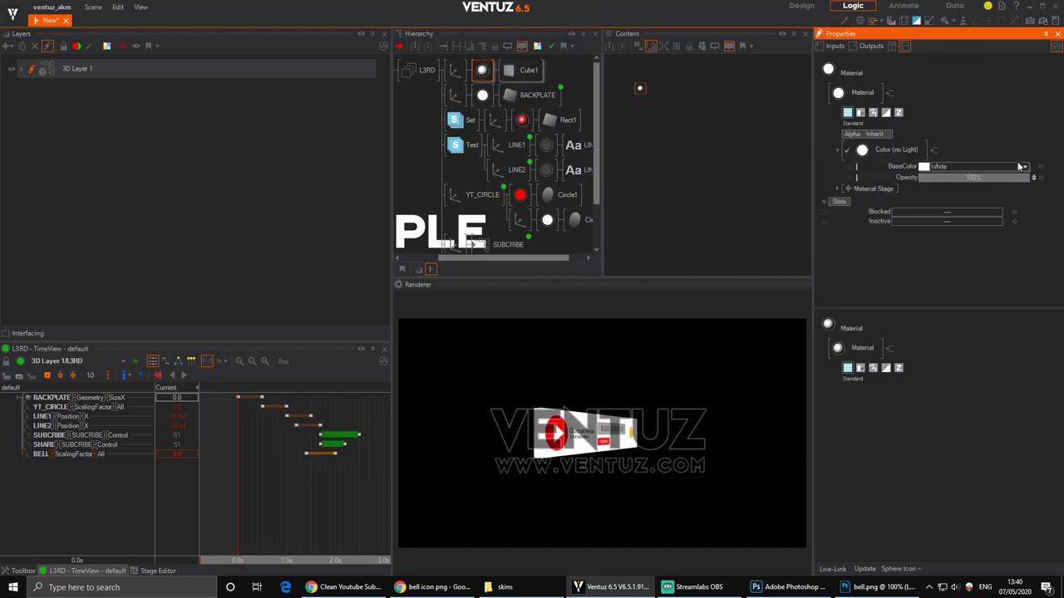
left_click(1022, 166)
left_click(955, 143)
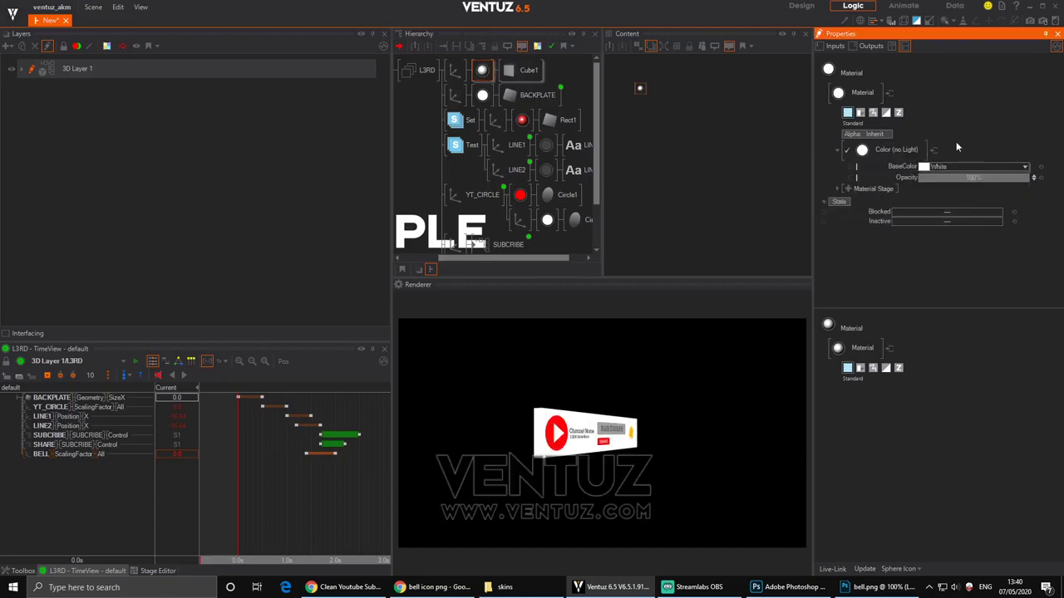
left_click_drag(924, 166, 551, 434)
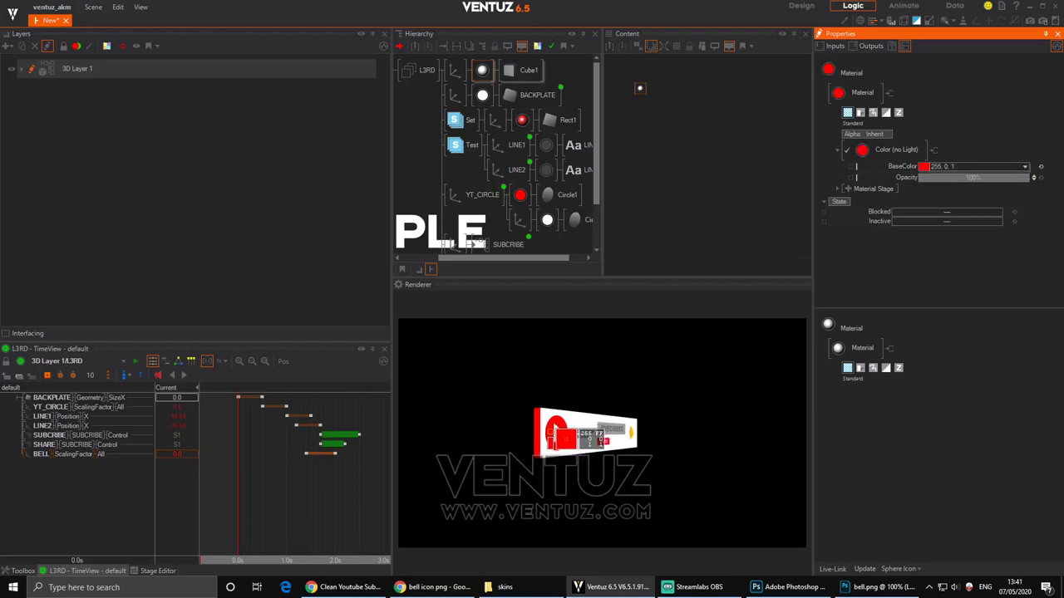
Collapse the L3RD group and set its parent axis rotation to X 49 and Y -31.
left_click(441, 73)
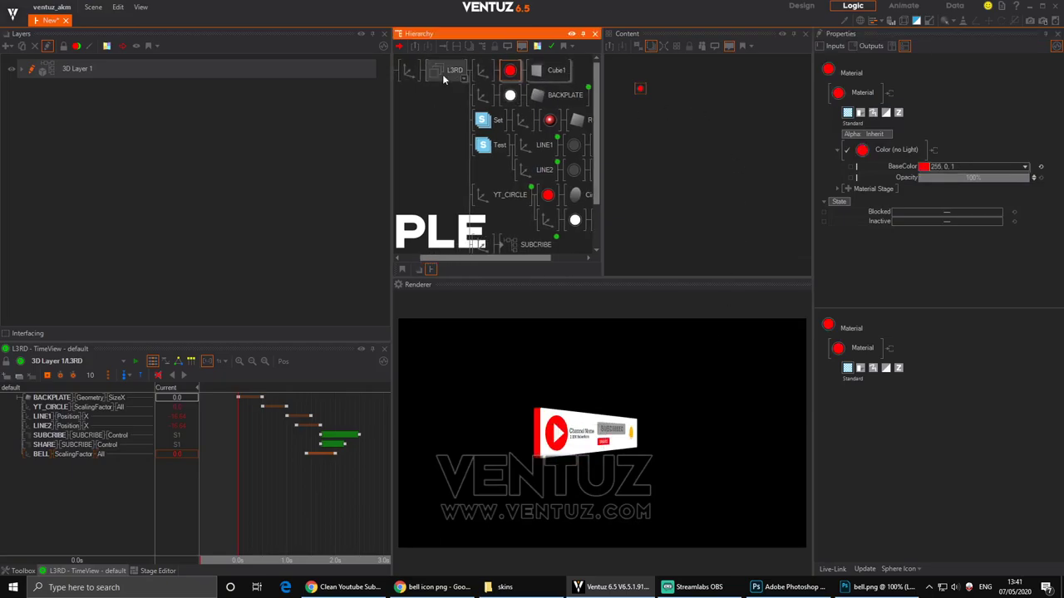
left_click(435, 74)
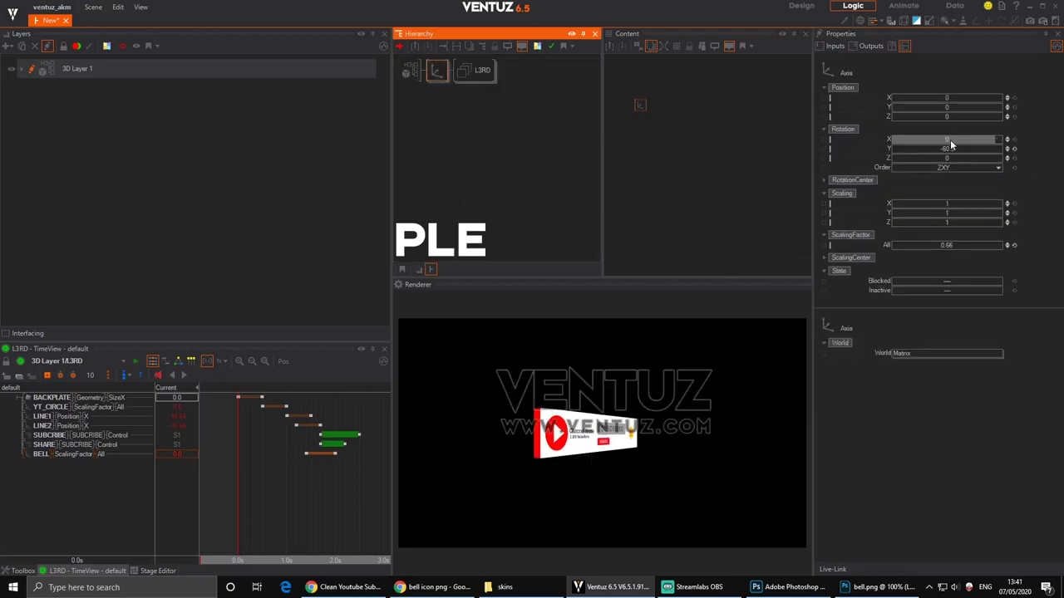
left_click(1013, 149)
left_click_drag(961, 139, 831, 149)
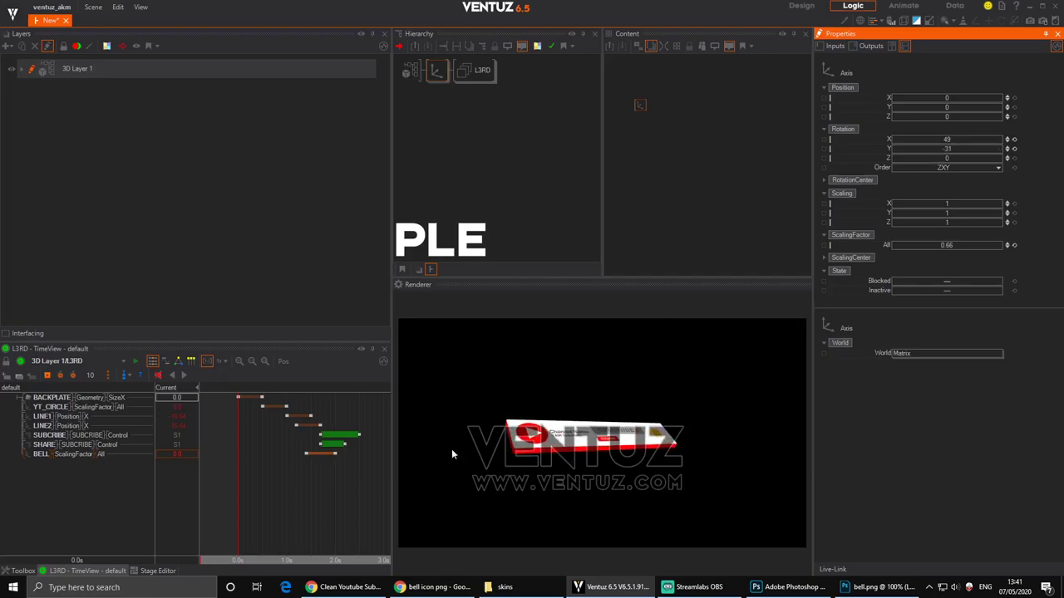
With the L3RD timeline at 0.5 s, bind Cube1's SizeX to the L3RD keyframe animation node and open that animation.
left_click_drag(237, 498, 259, 500)
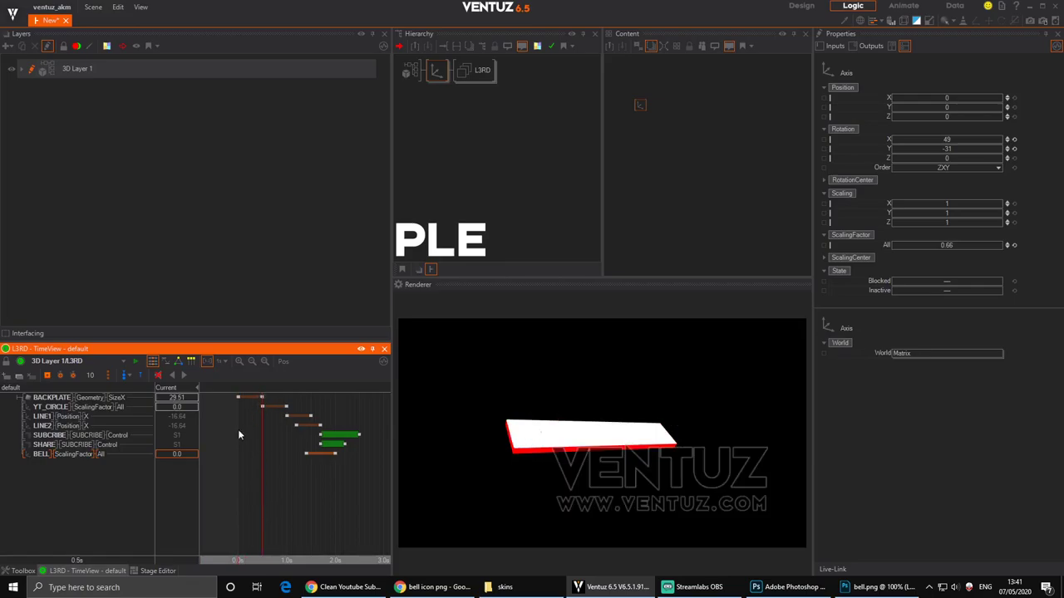
double_click(482, 70)
left_click(582, 69)
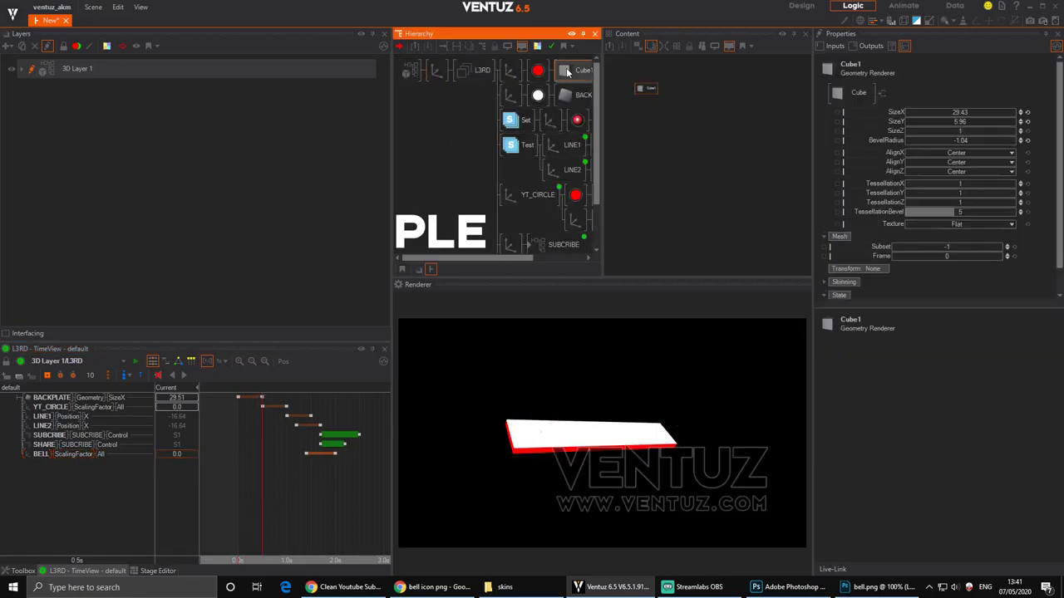
left_click(640, 89)
middle_click_drag(530, 122, 453, 122)
left_click(516, 95, "ctrl")
left_click(647, 141)
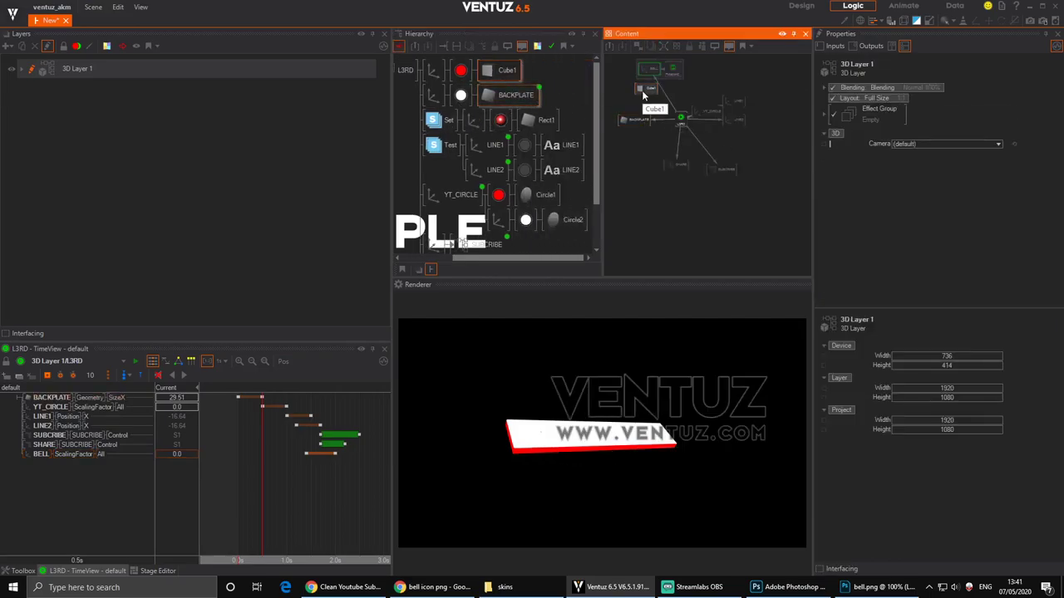
left_click_drag(642, 89, 627, 106)
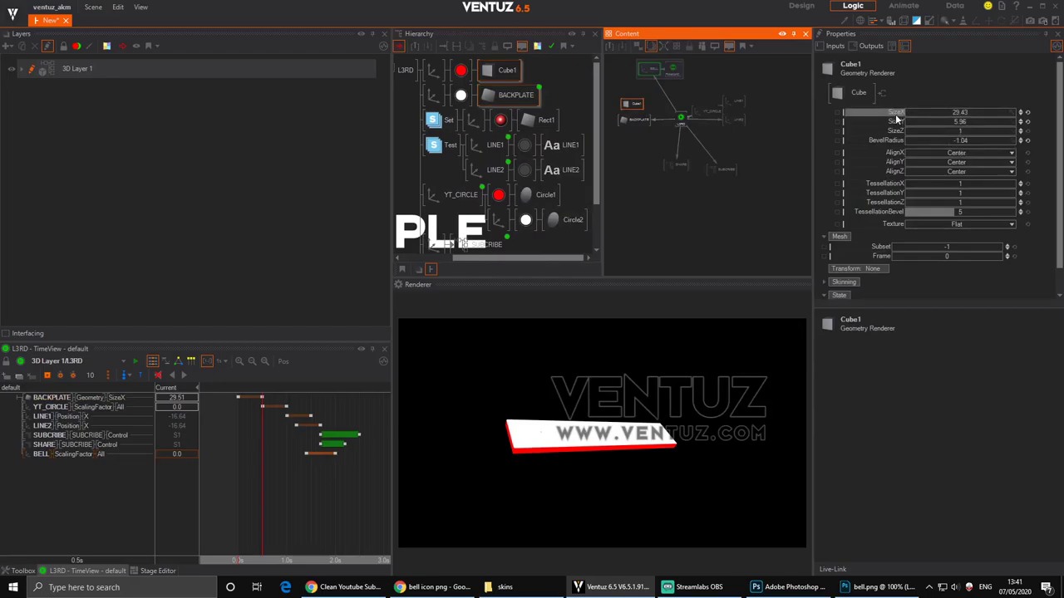
left_click_drag(894, 113, 679, 115)
left_click(679, 115)
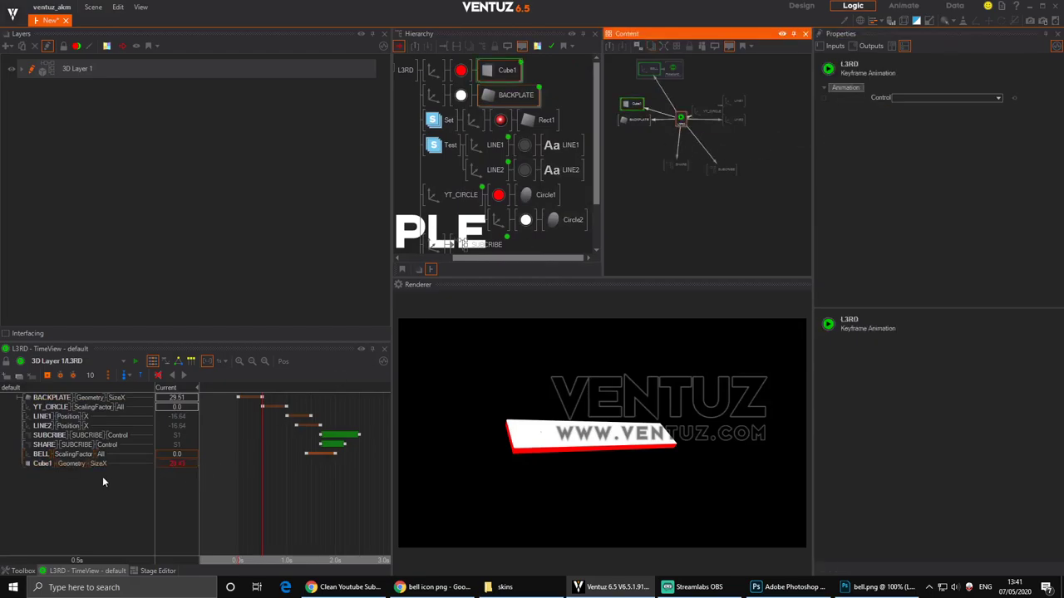
Key Cube1's SizeX at 29.43 at 0.5 s and delete the stray SUBCRIBE and SHARE keyframes at that time.
left_click(59, 467)
left_click(66, 464)
left_click(47, 375)
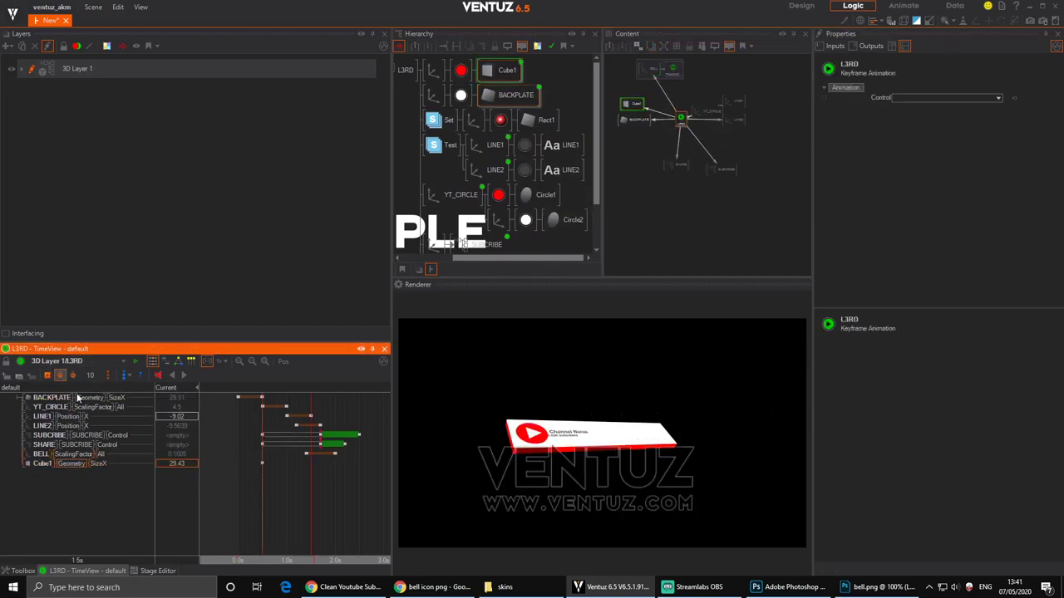
left_click(262, 444)
key("Delete")
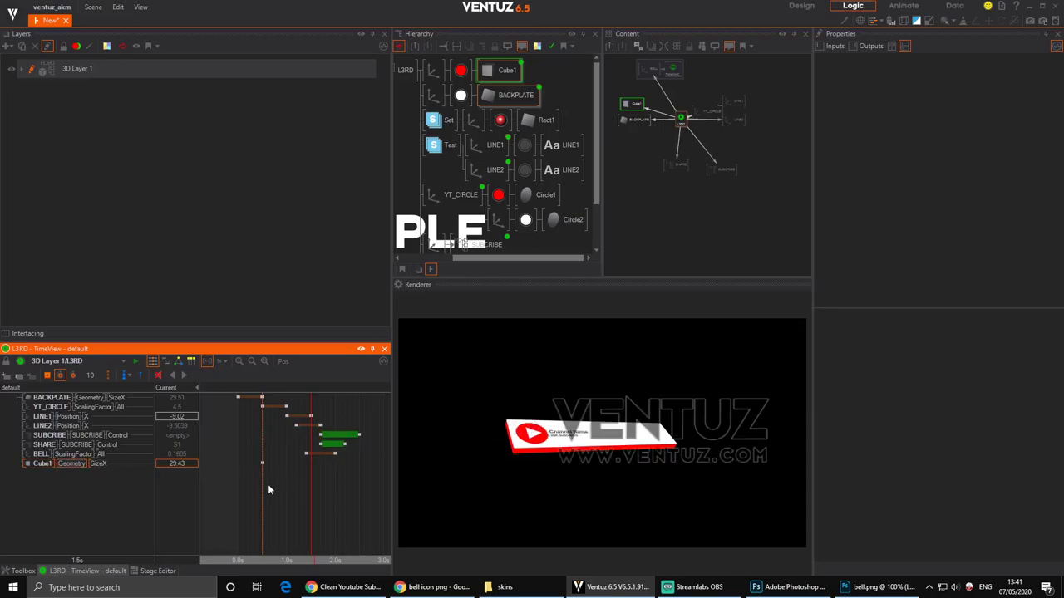
Key Cube1's SizeX at 0 at 0.0 s and scrub the first half second to preview the growth.
left_click(239, 490)
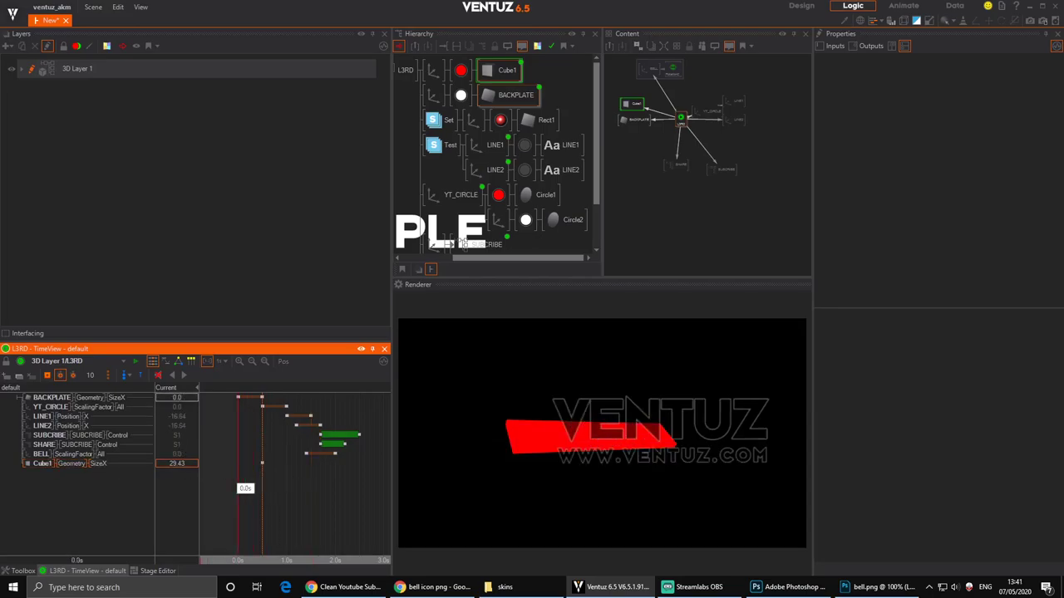
left_click(47, 375)
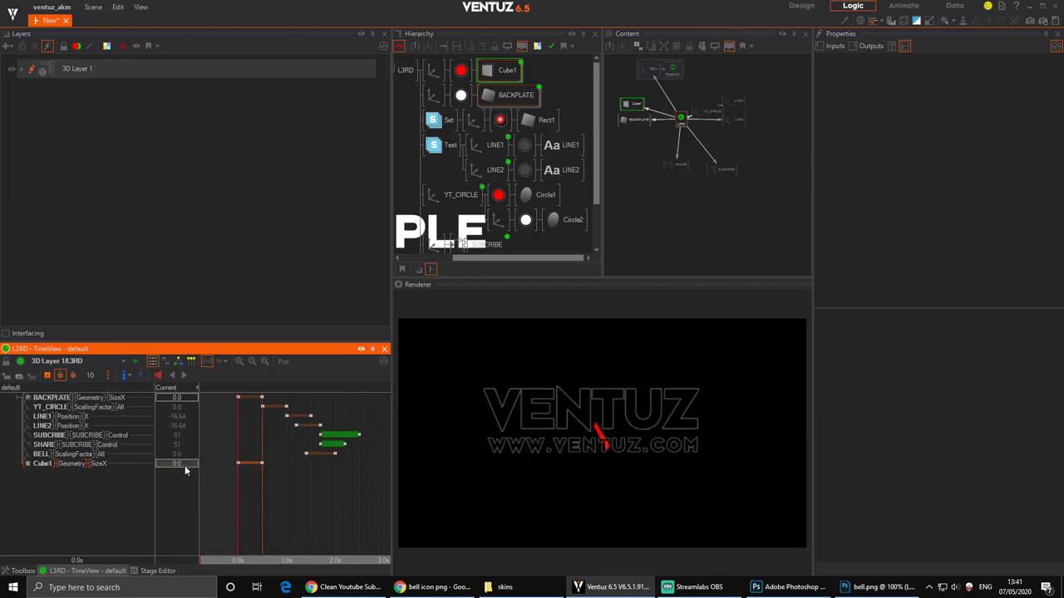
left_click(264, 489)
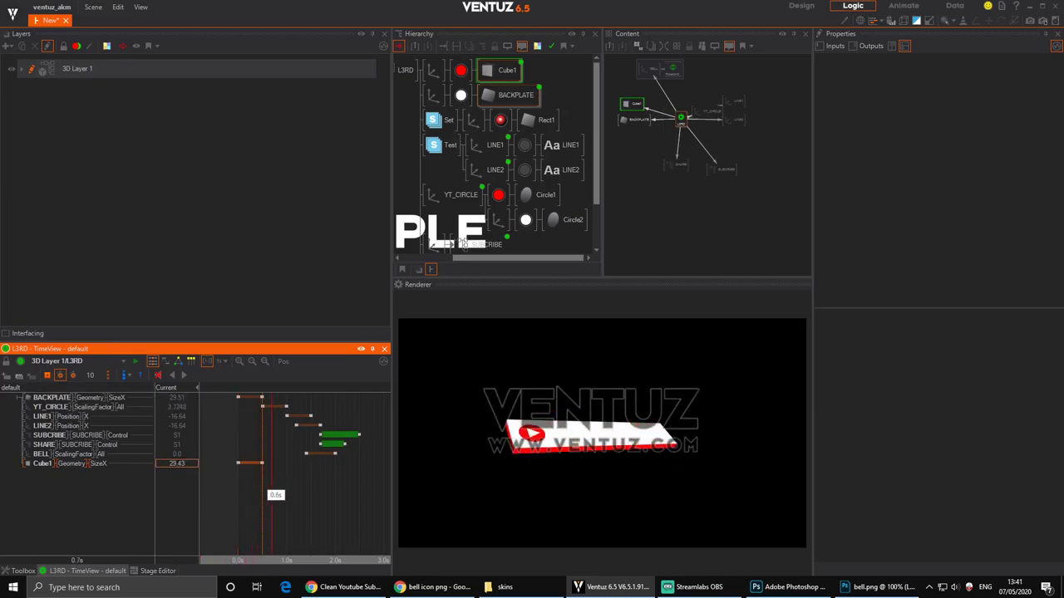
left_click(239, 493)
left_click_drag(238, 493, 265, 493)
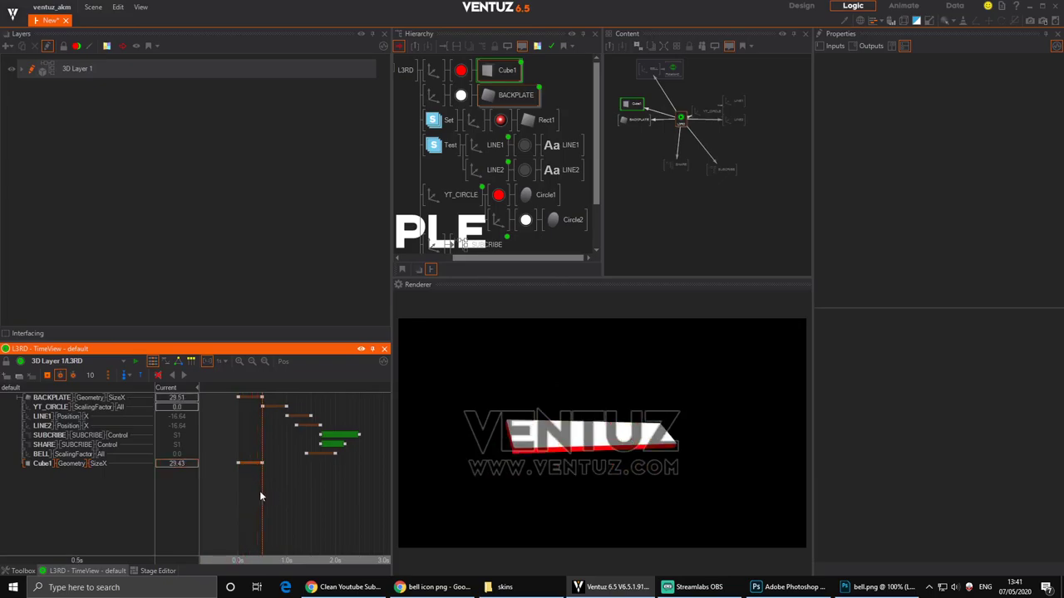
Show BACKPLATE's SizeX curve fitted in the diagram view and copy the LeftHandle X of its 0.5 s keyframe.
left_click(99, 398)
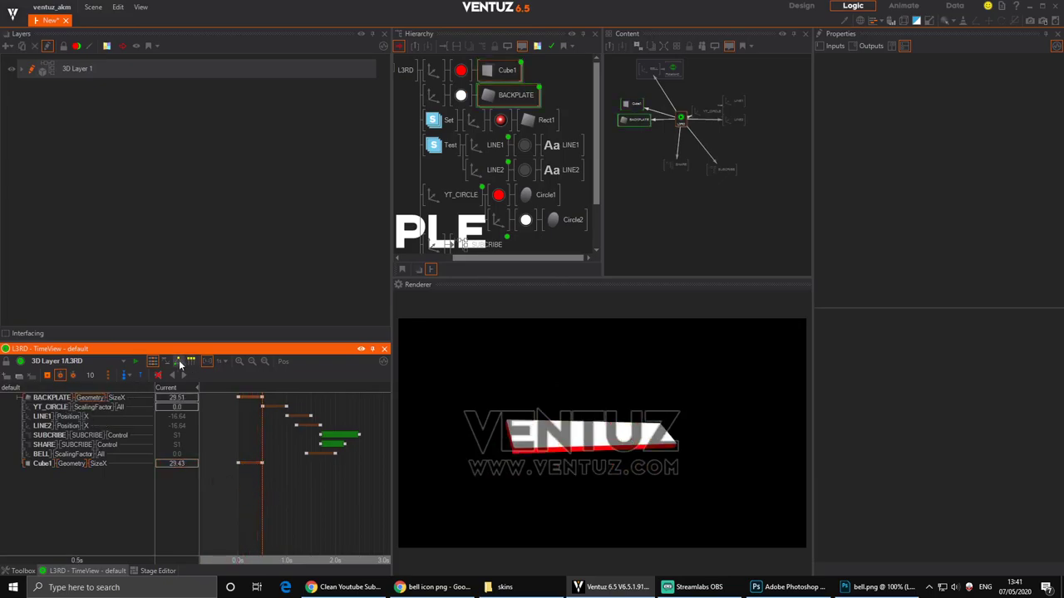
left_click(179, 362)
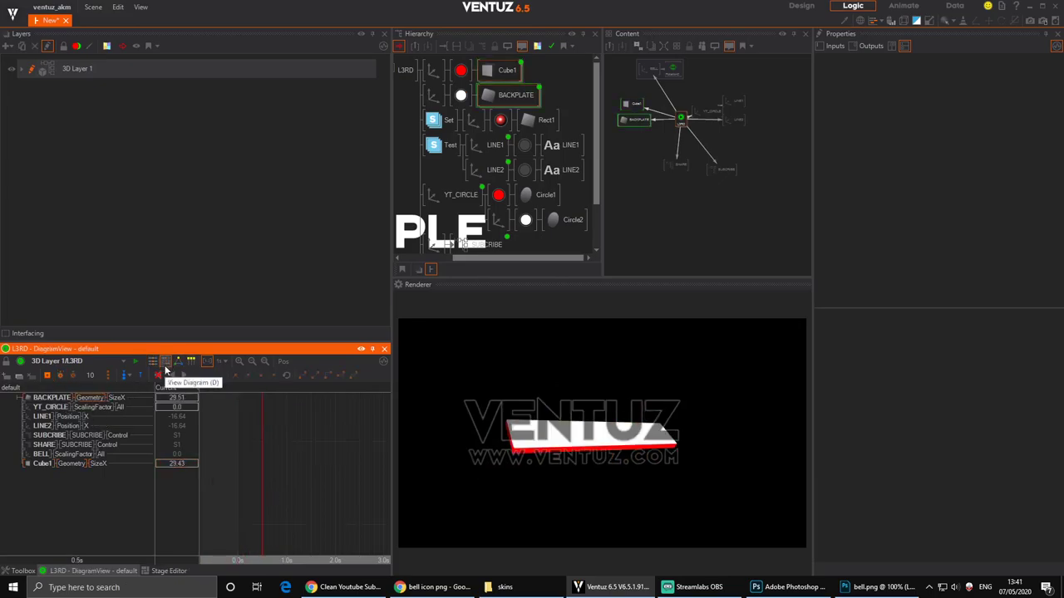
left_click(265, 362)
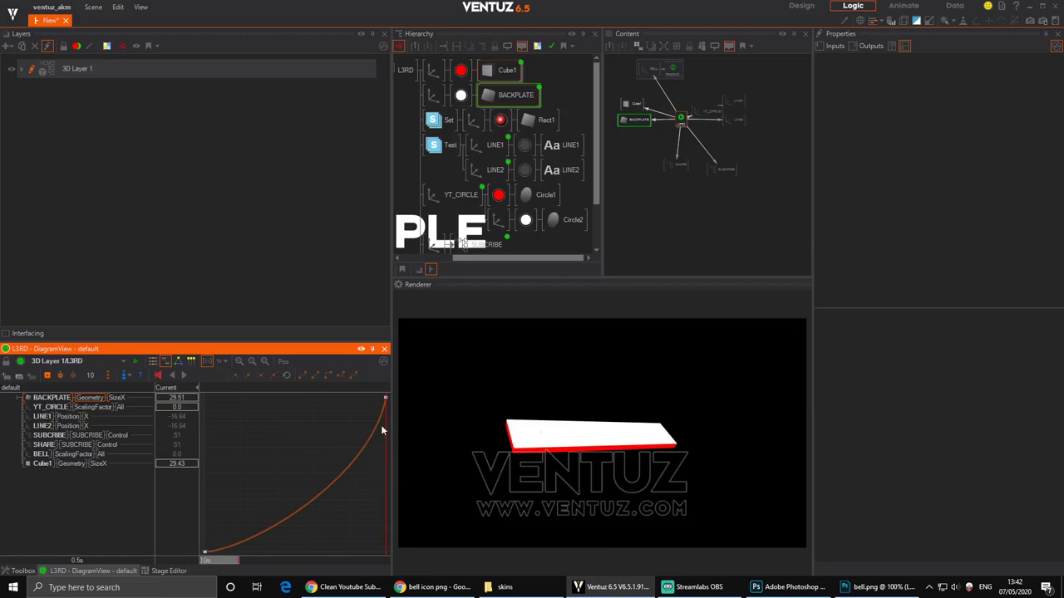
left_click(384, 399)
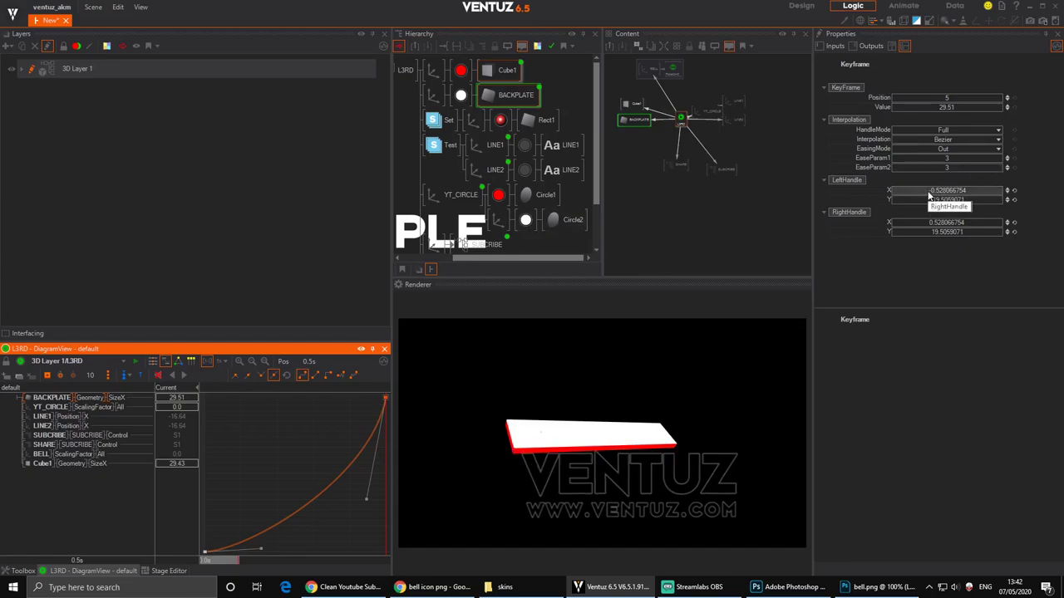
left_click(972, 189)
key("ctrl+c")
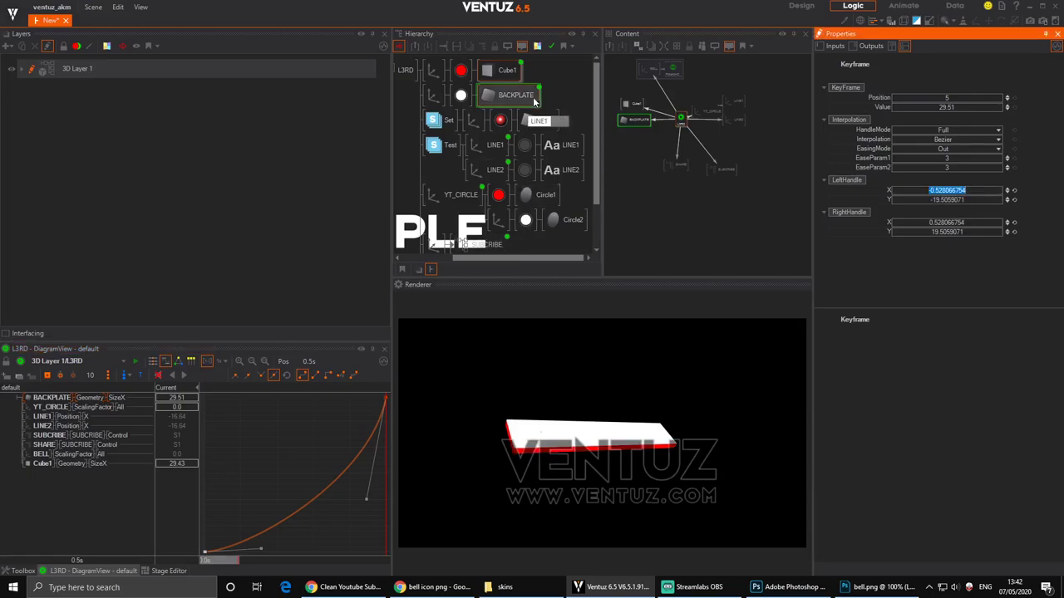
Paste -0.528066754 as the LeftHandle X of Cube1's SizeX keyframe at 0.5 s.
left_click(498, 71)
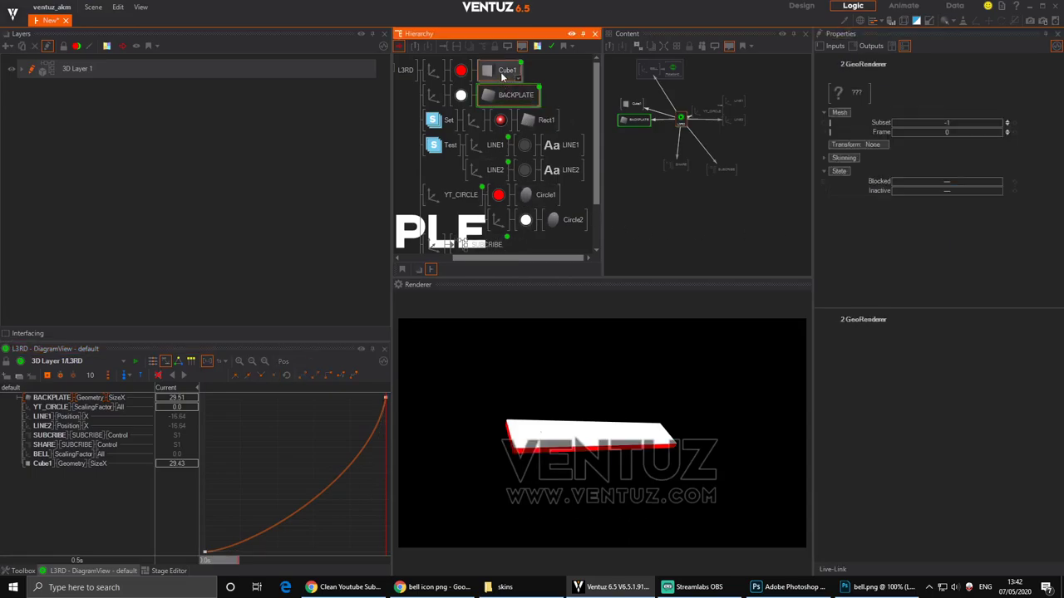
left_click(86, 464)
left_click(384, 400)
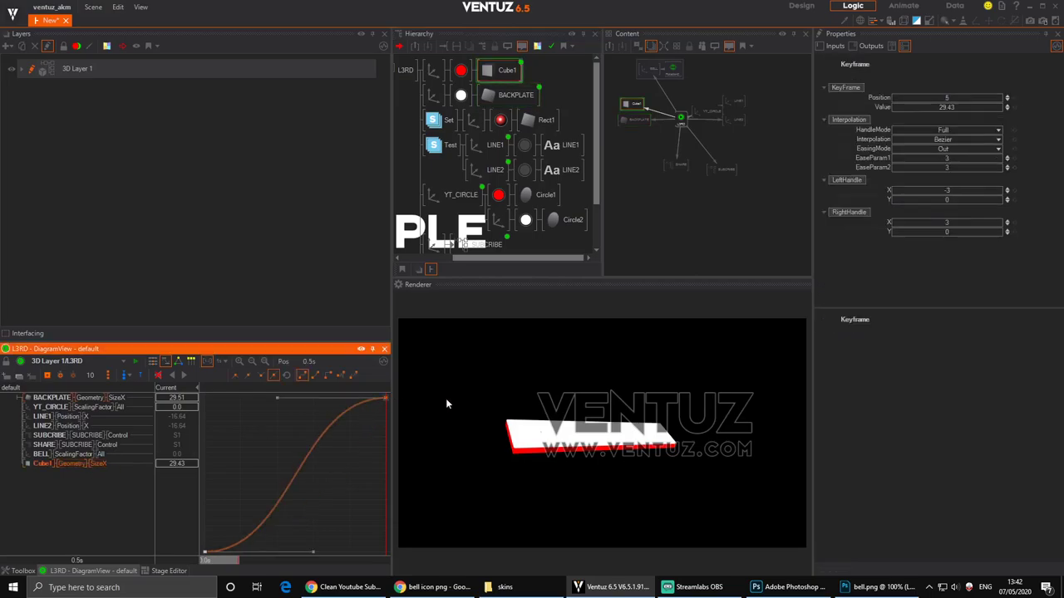
left_click(972, 190)
key("ctrl+v")
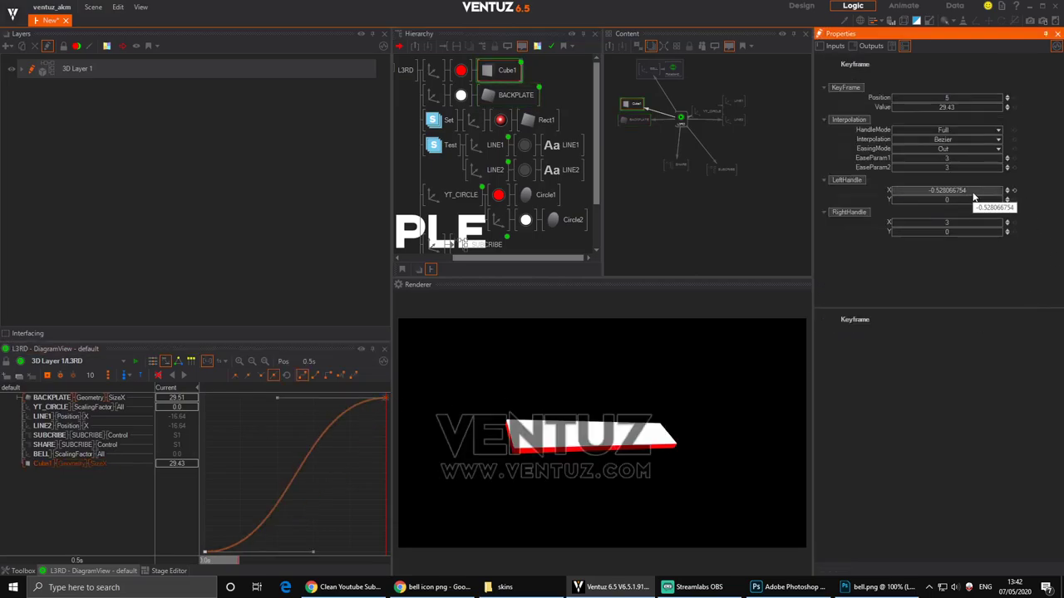
key("Return")
Copy the LeftHandle Y of BACKPLATE's SizeX keyframe at 0.5 s.
left_click(509, 95)
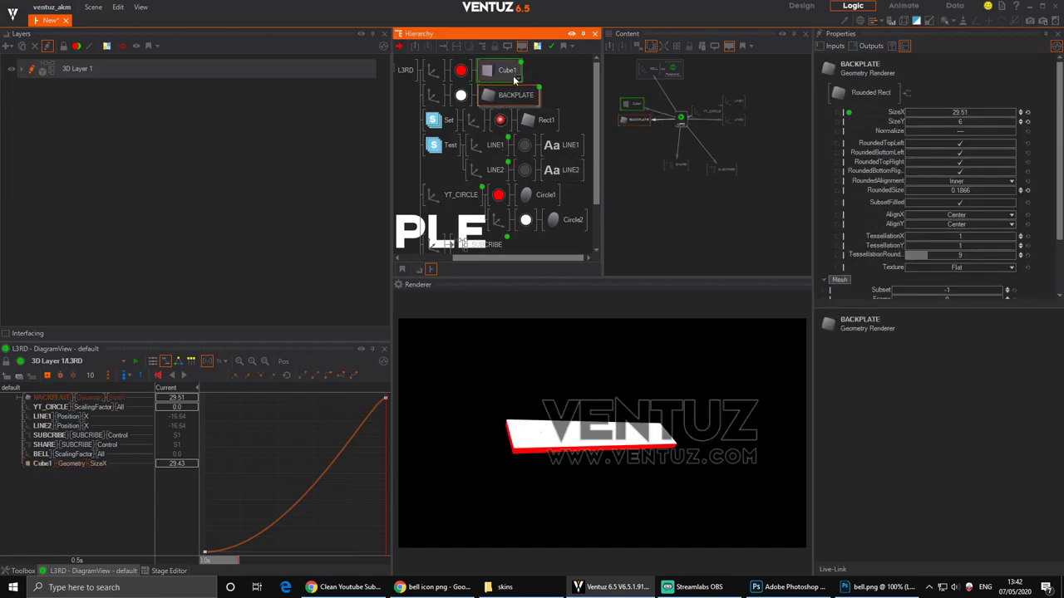
left_click(93, 396)
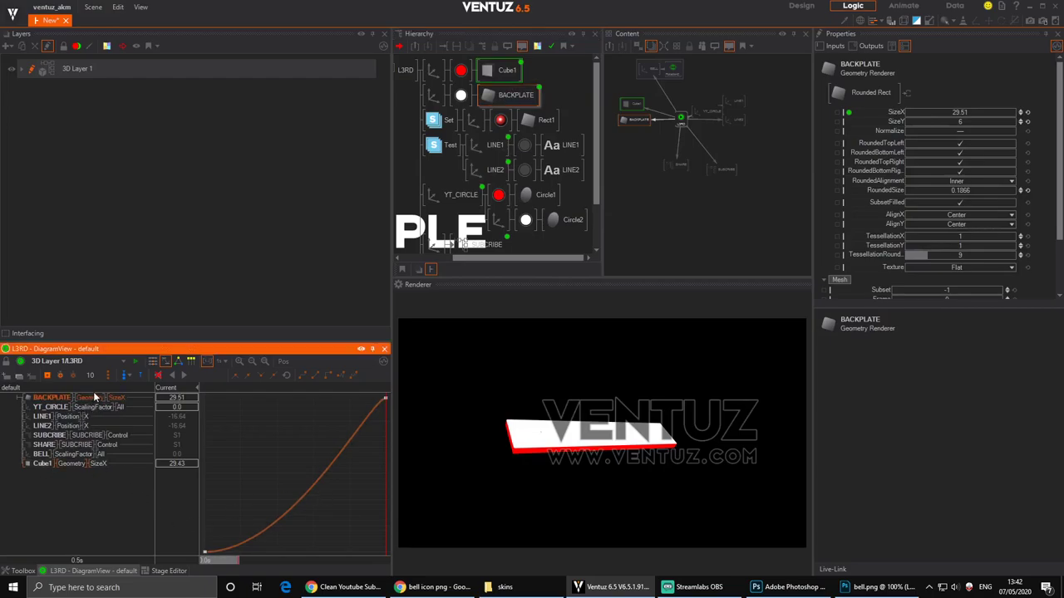
left_click(385, 399)
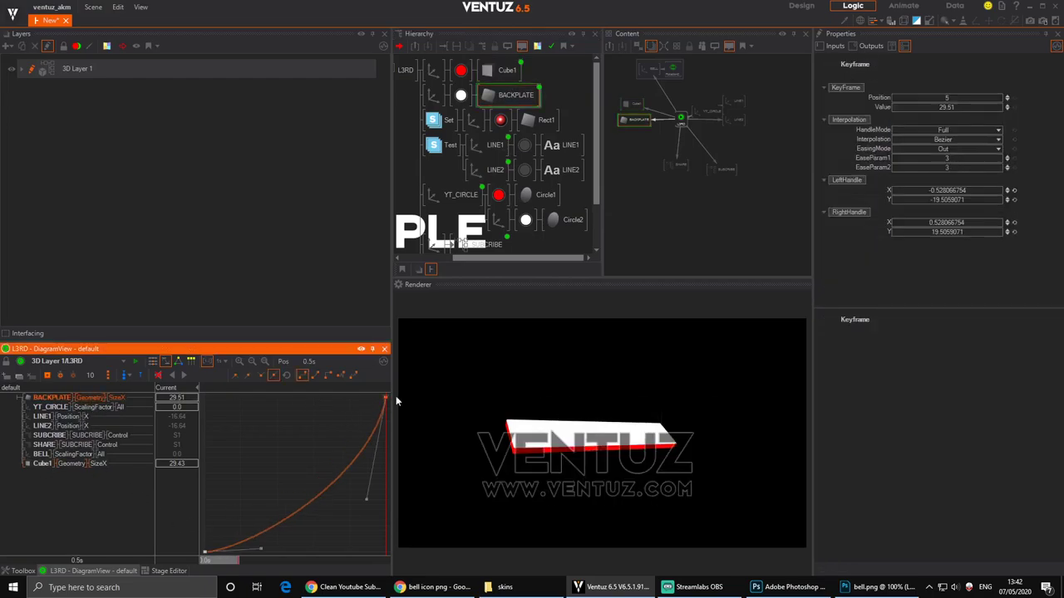
left_click(954, 201)
key("ctrl+c")
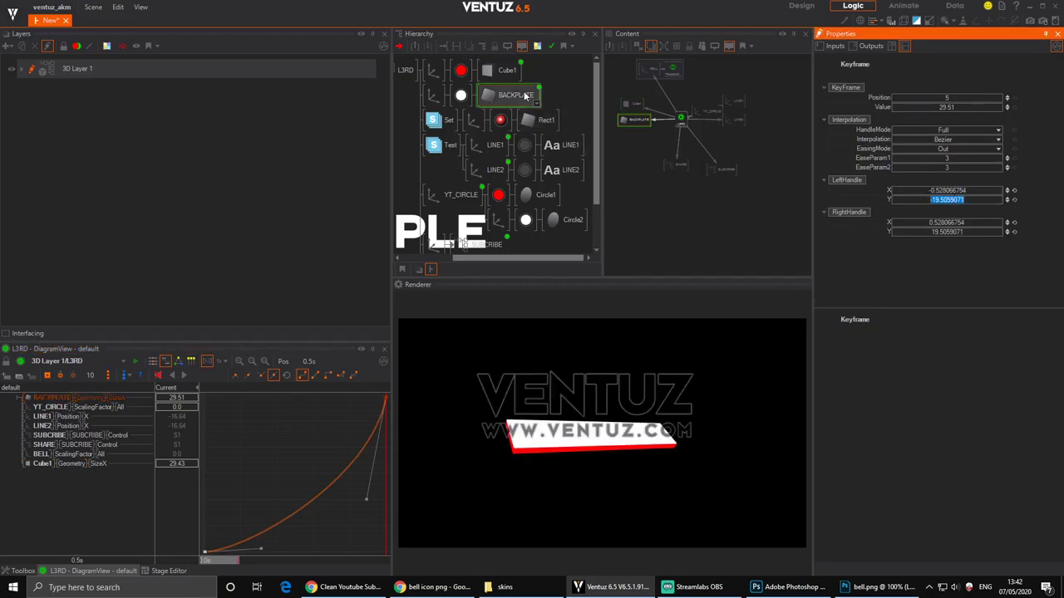
Paste -19.5059071 as the LeftHandle Y of Cube1's 0.5 s SizeX keyframe and scrub back to 0.3 s to compare both objects.
left_click(502, 70)
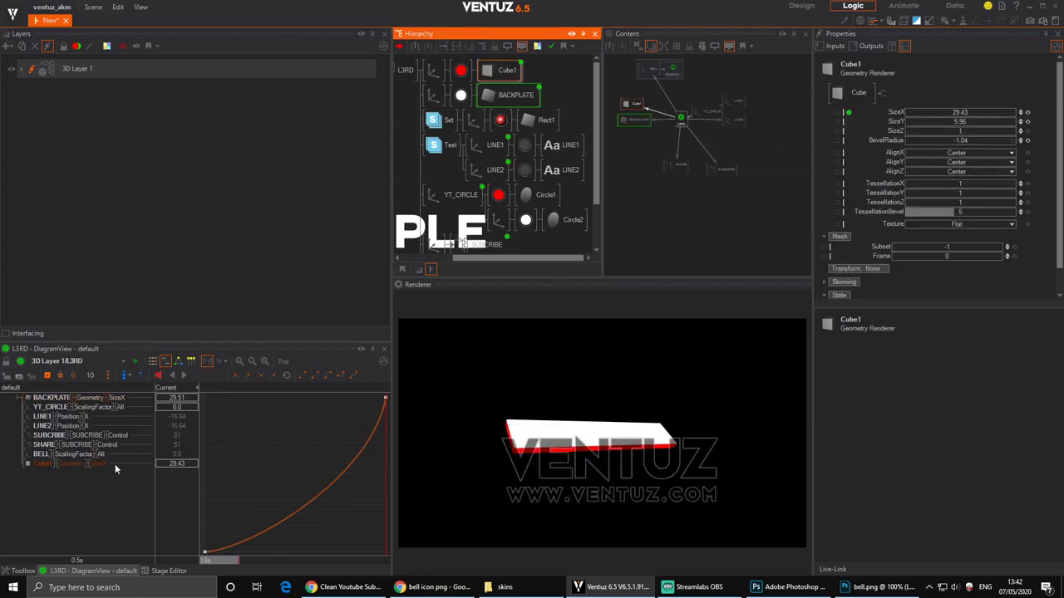
left_click(86, 463)
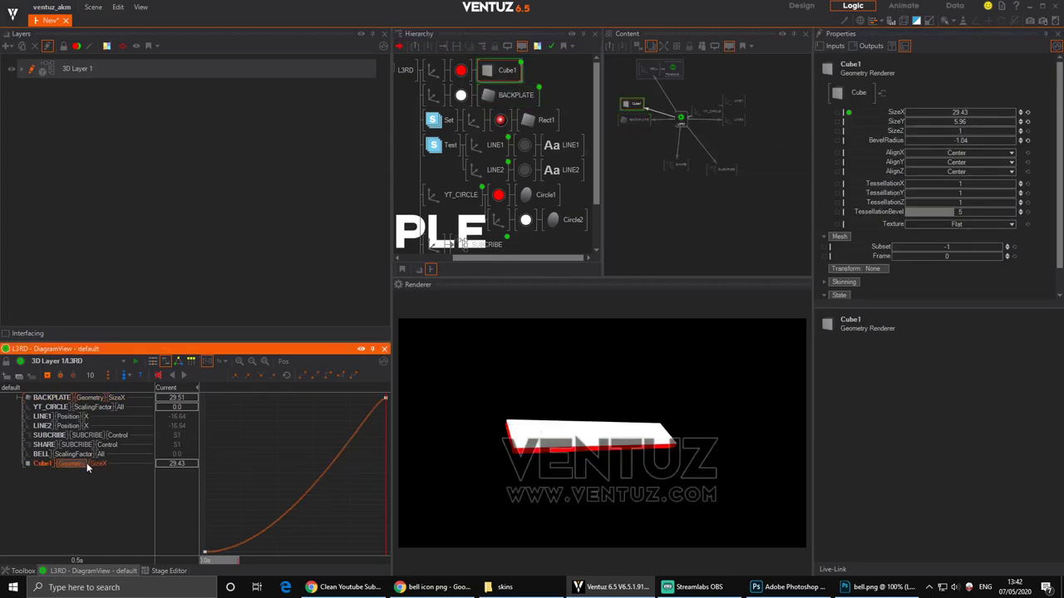
left_click(385, 400)
left_click(955, 235)
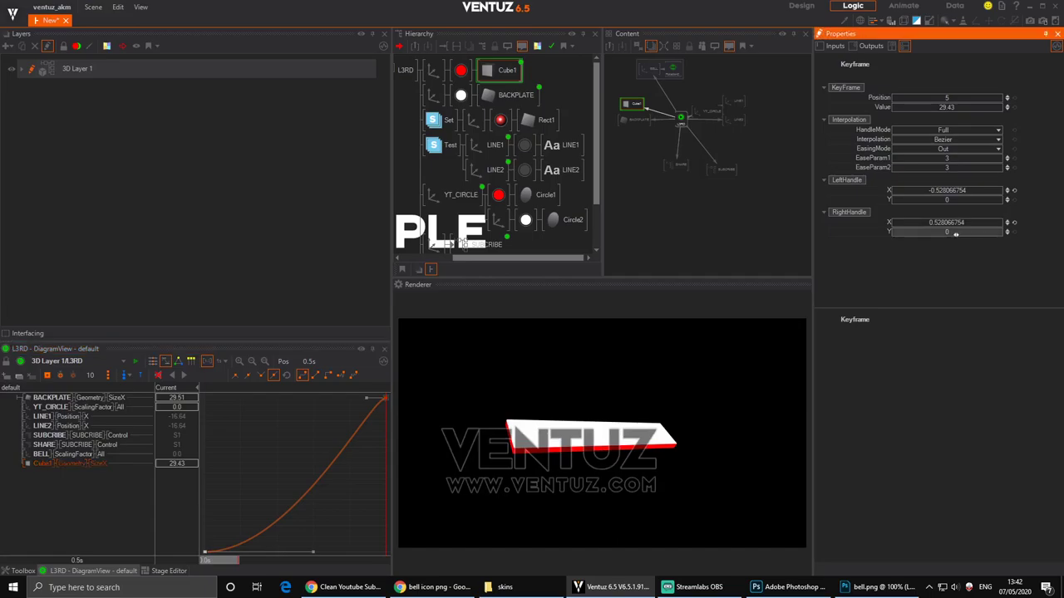
left_click(959, 201)
key("ctrl+v")
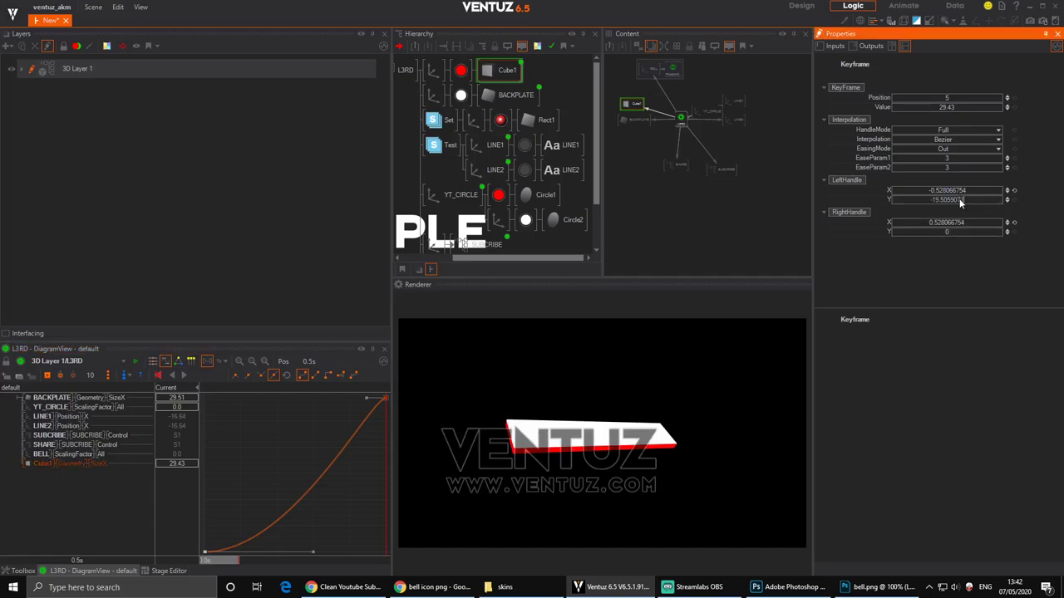
key("Return")
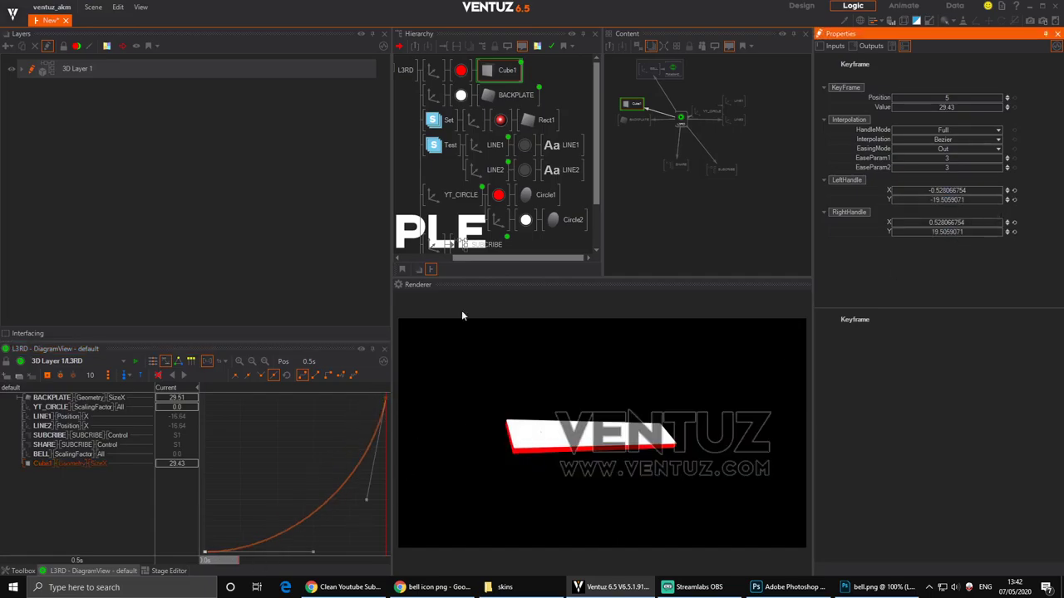
left_click_drag(339, 428, 313, 445)
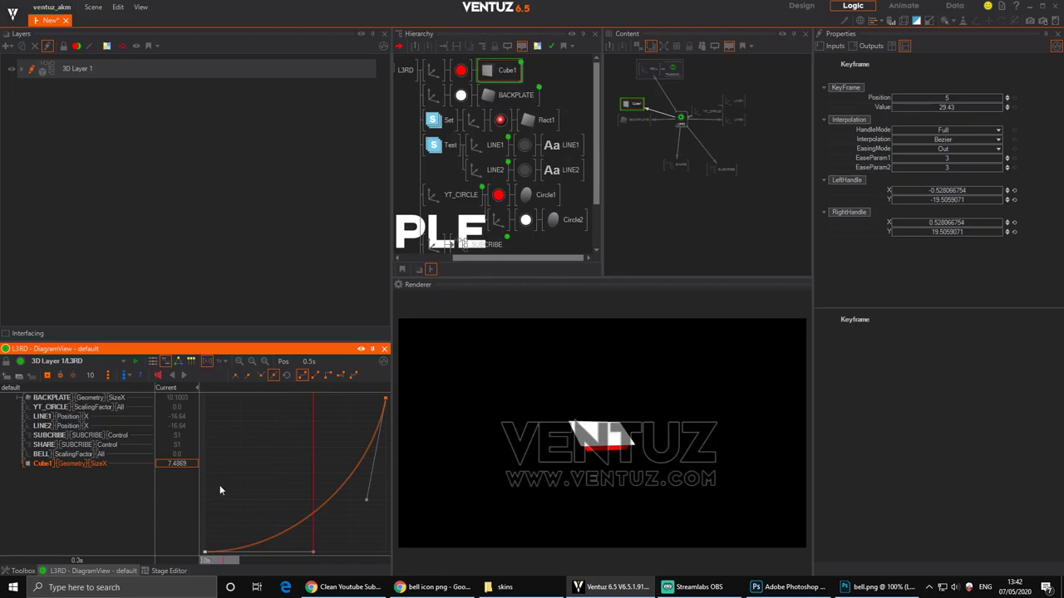
Copy the RightHandle X of BACKPLATE's SizeX keyframe at 0.0 s.
left_click(101, 397)
left_click(205, 551)
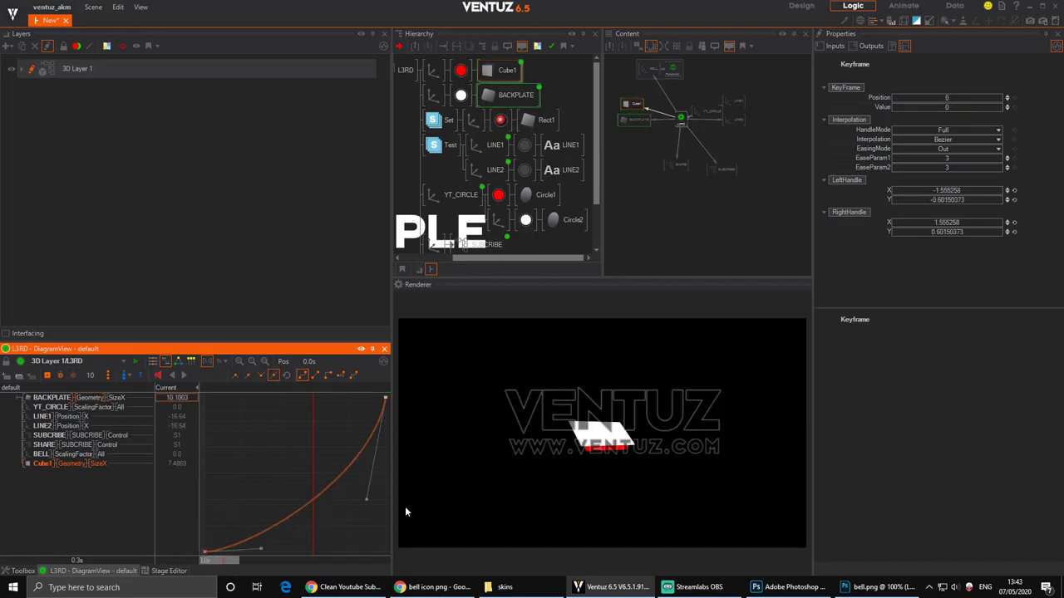
left_click(966, 223)
key("ctrl+c")
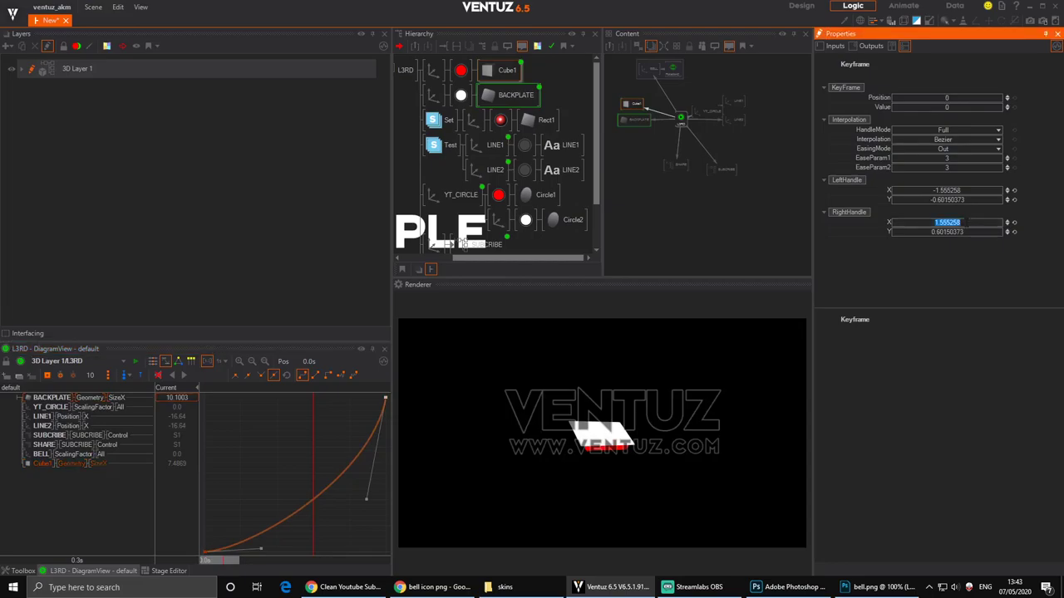
Paste 1.555258 as the RightHandle X of Cube1's SizeX keyframe at 0.0 s.
left_click(504, 73)
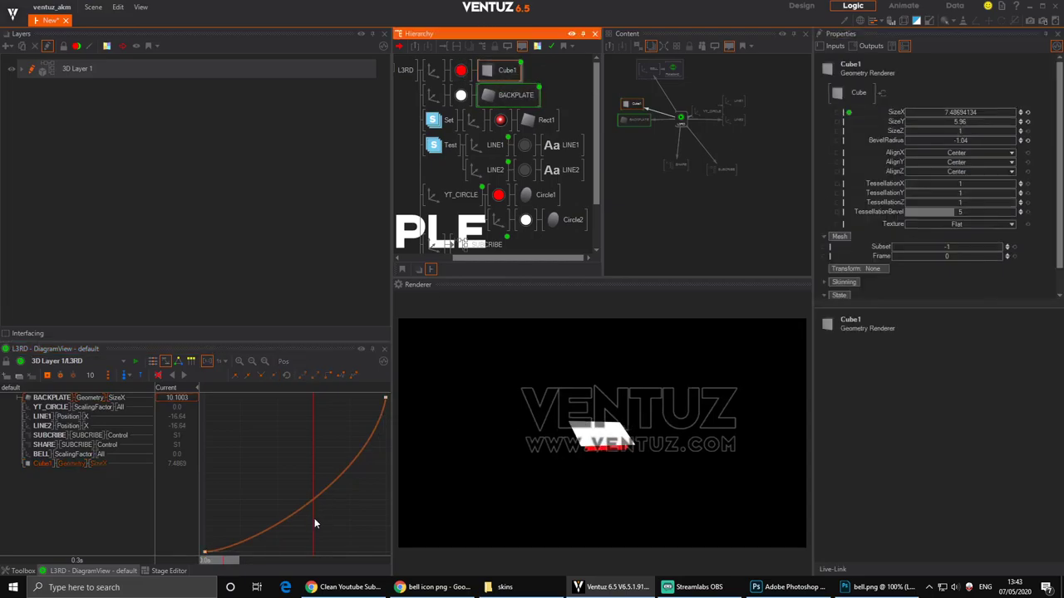
left_click(73, 464)
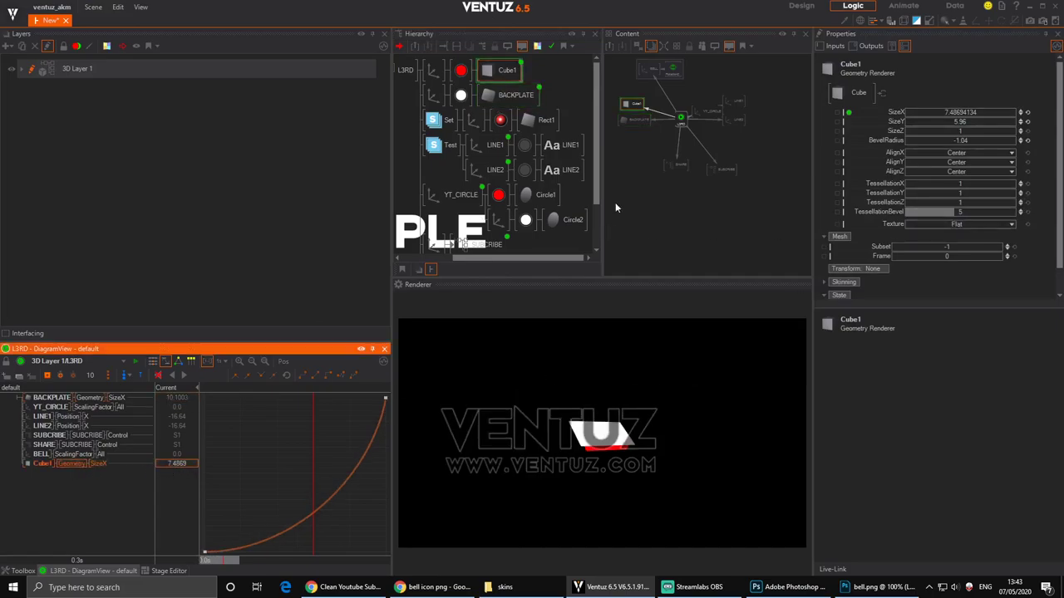
left_click(205, 552)
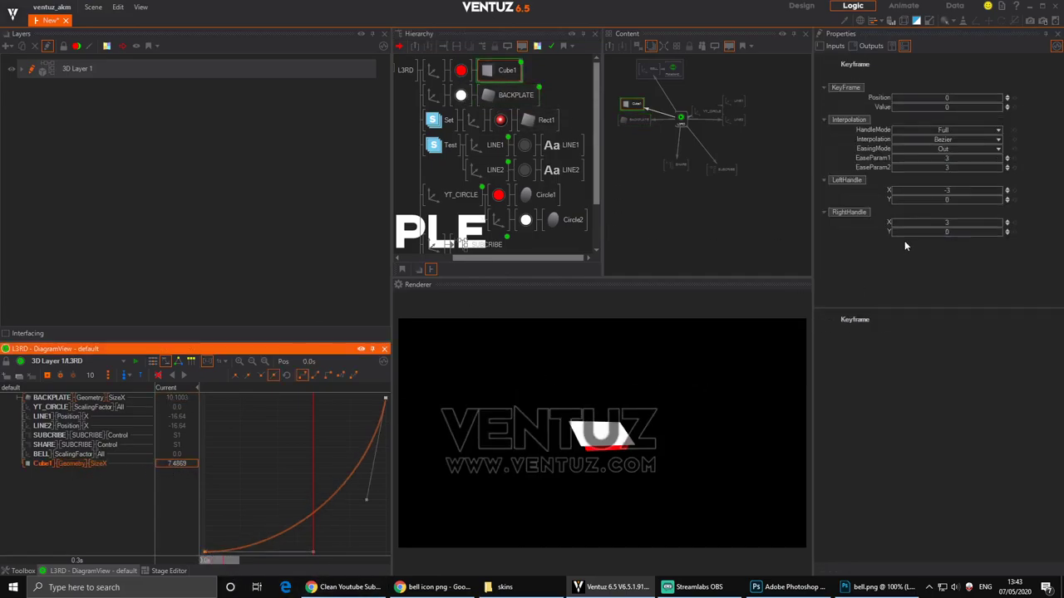
left_click(946, 223)
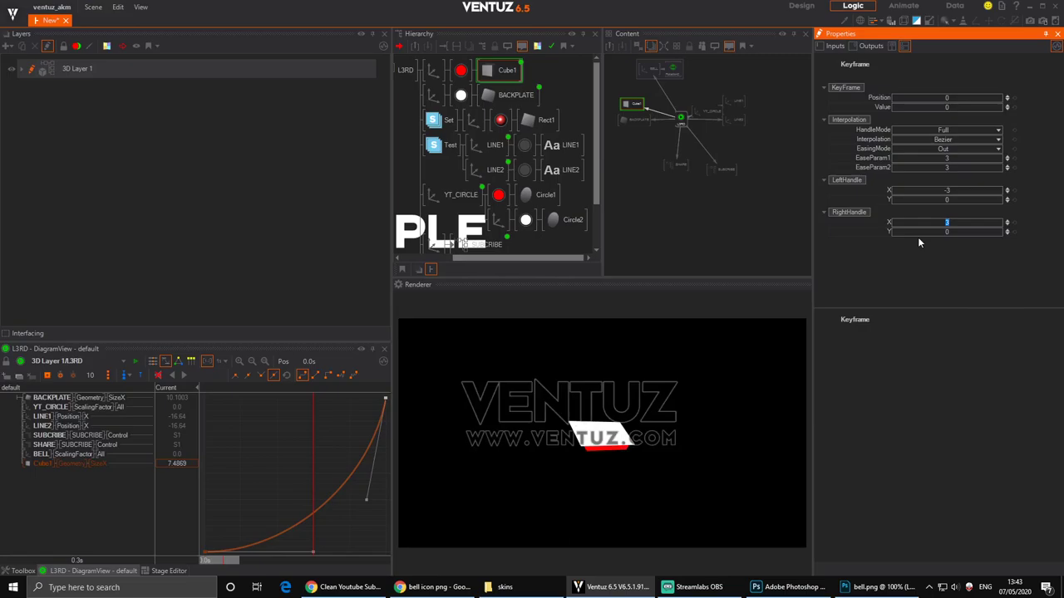
key("ctrl+v")
key("Return")
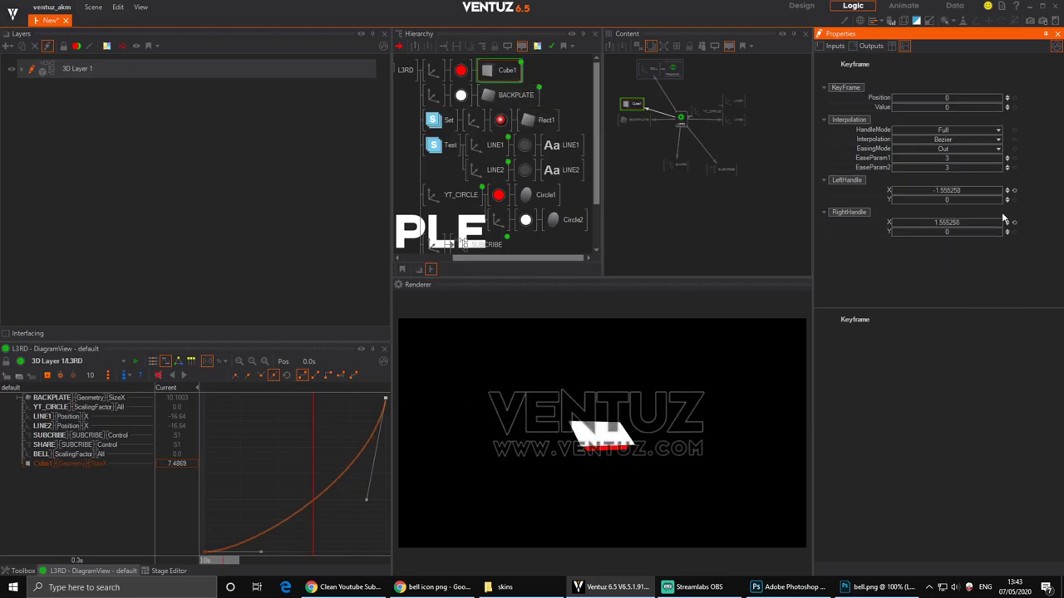
Compare the handle values of Cube1's SizeX keyframes with those of BACKPLATE's SizeX keyframe at 0.0 s.
left_click(385, 401)
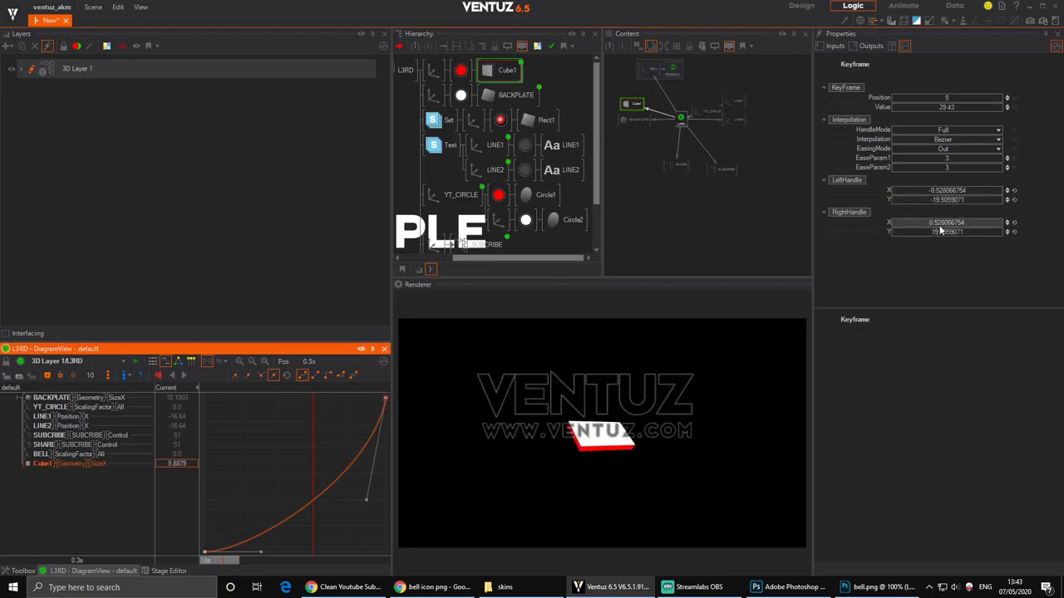
left_click(204, 553)
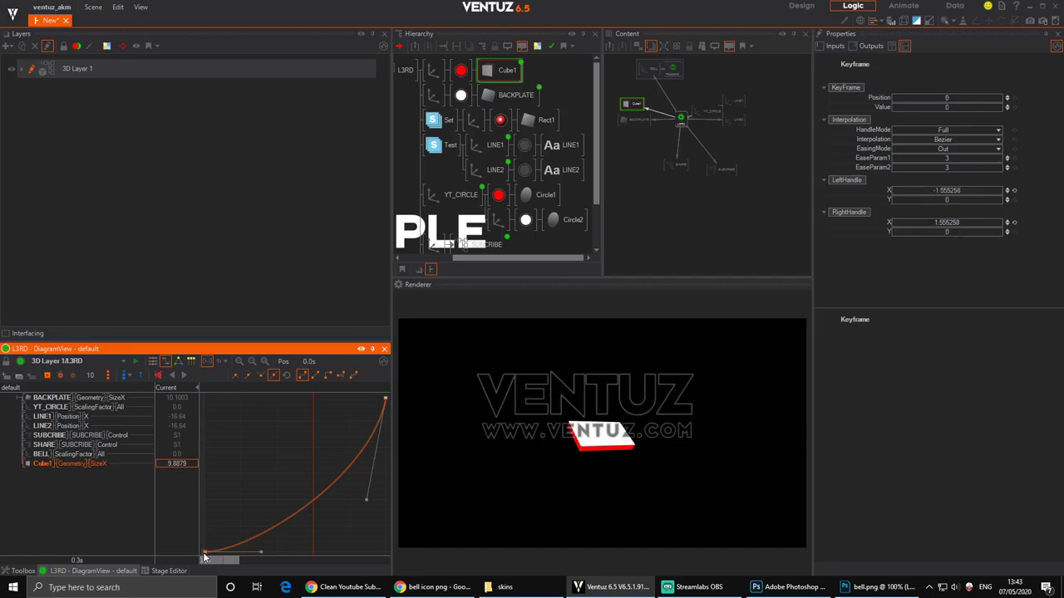
left_click(515, 95)
left_click(121, 398)
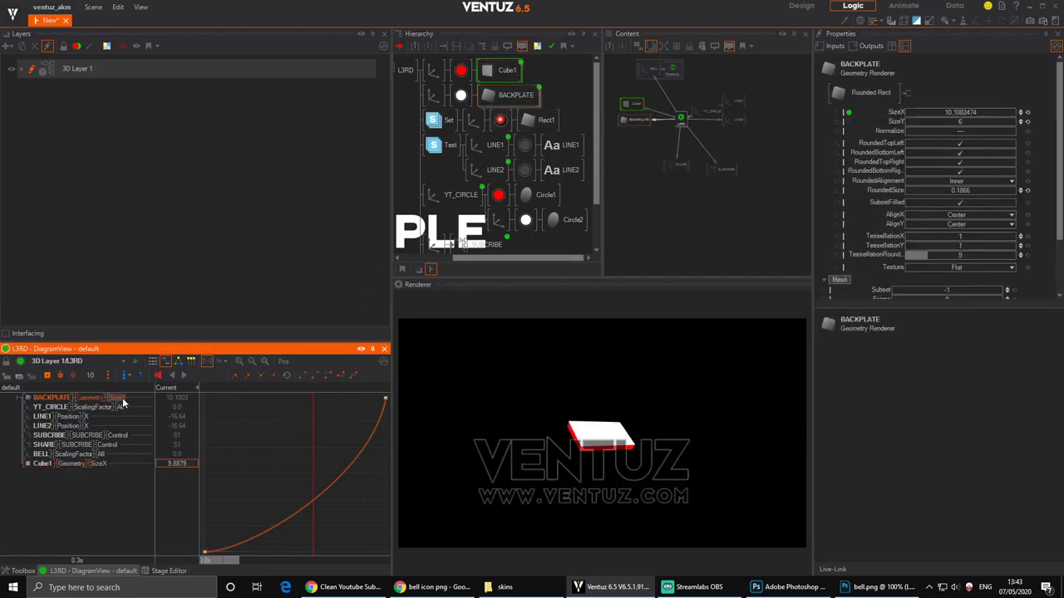
left_click(204, 553)
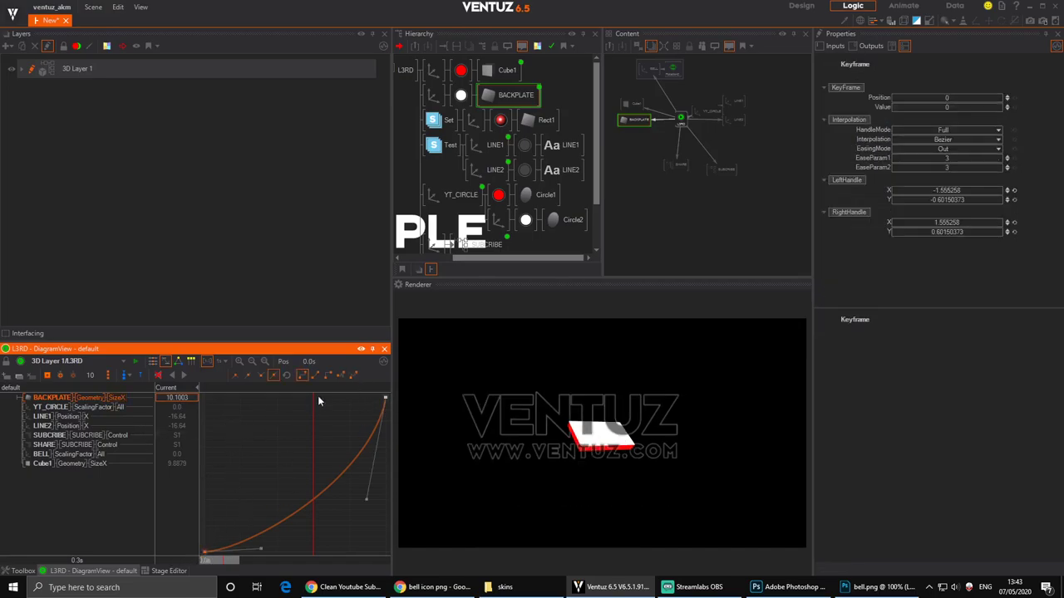
Switch BACKPLATE's SizeX animation curve to Linear interpolation.
left_click(512, 95)
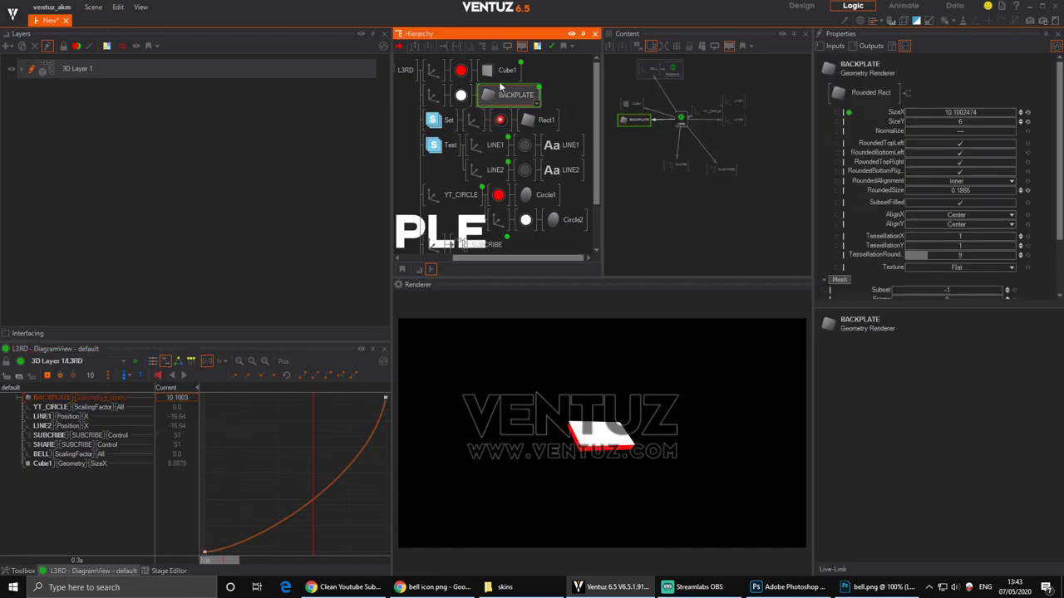
left_click(205, 552)
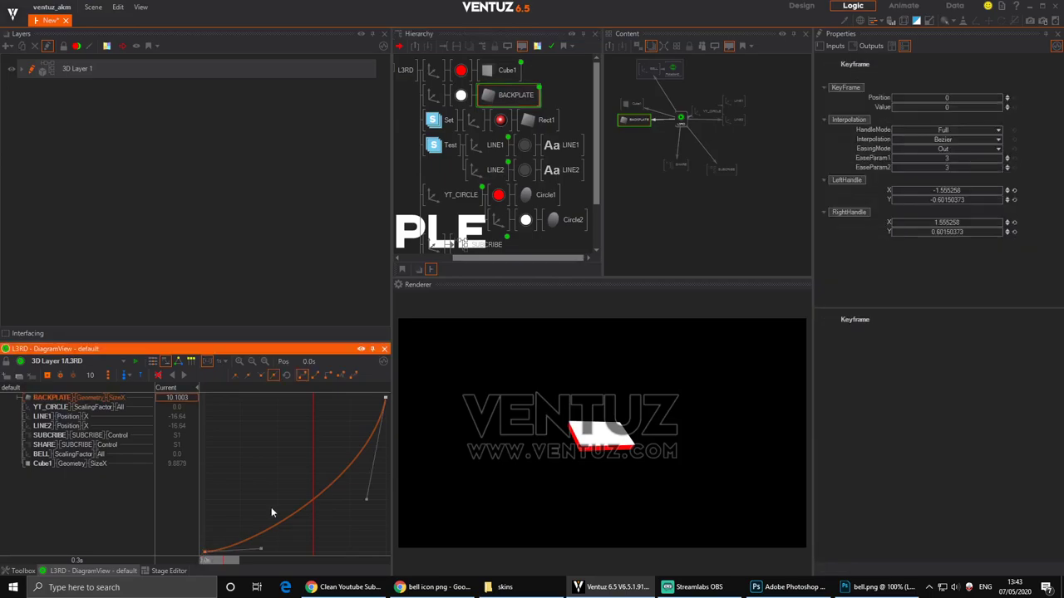
left_click(317, 377)
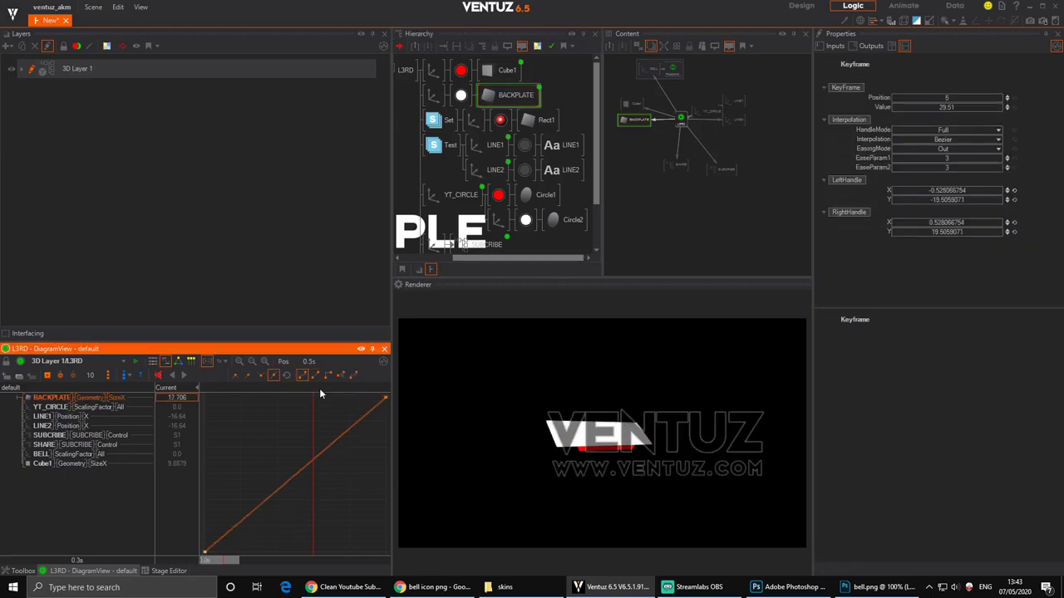
Set Cube1's SizeX keyframes at 0.5 s and 0.0 s to Linear interpolation, and scrub the timeline back to 0.0 s.
left_click(498, 72)
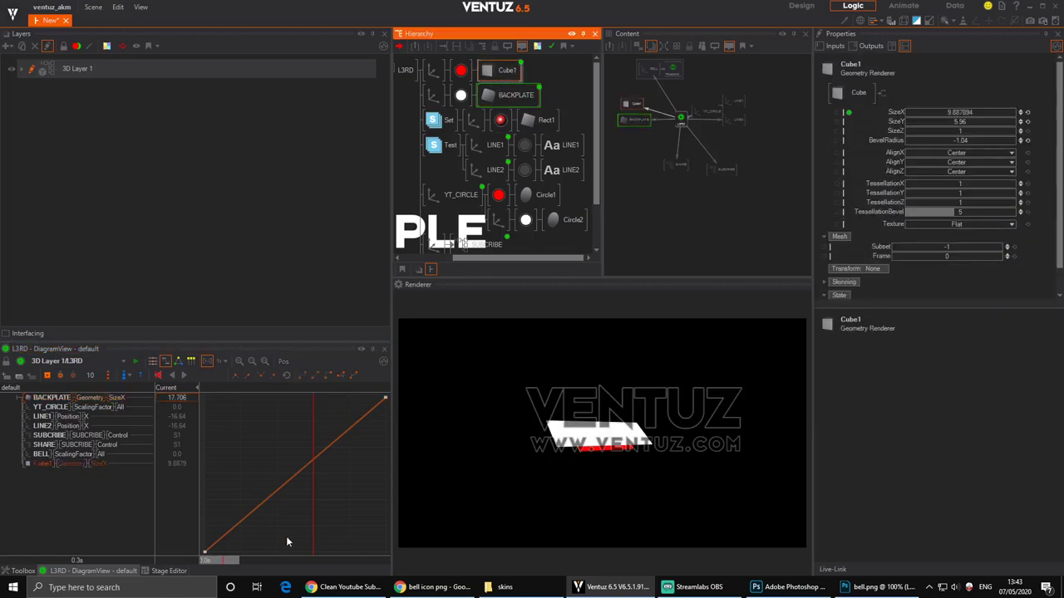
left_click(93, 463)
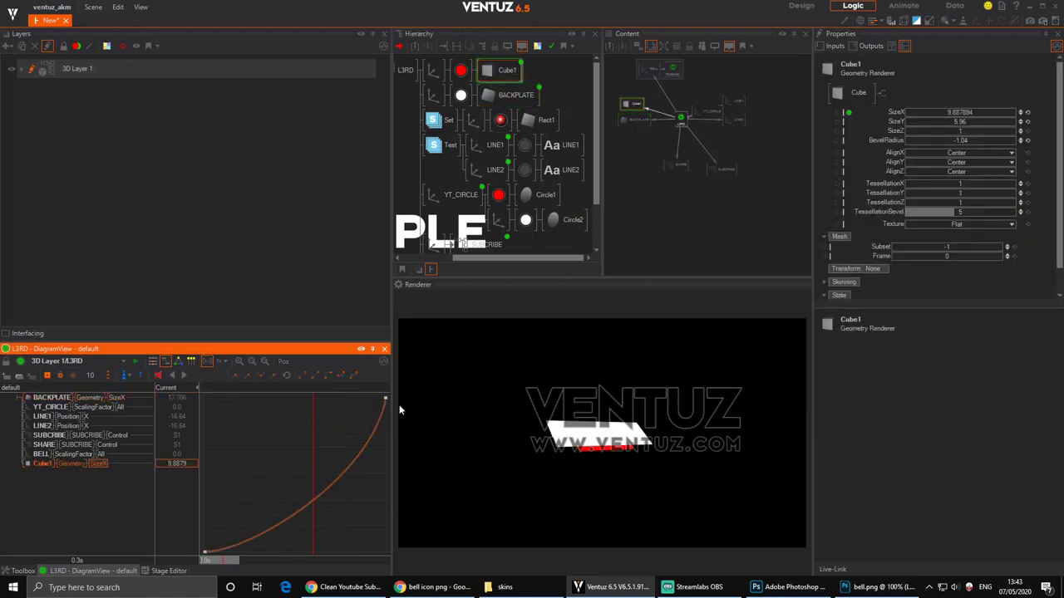
left_click(385, 400)
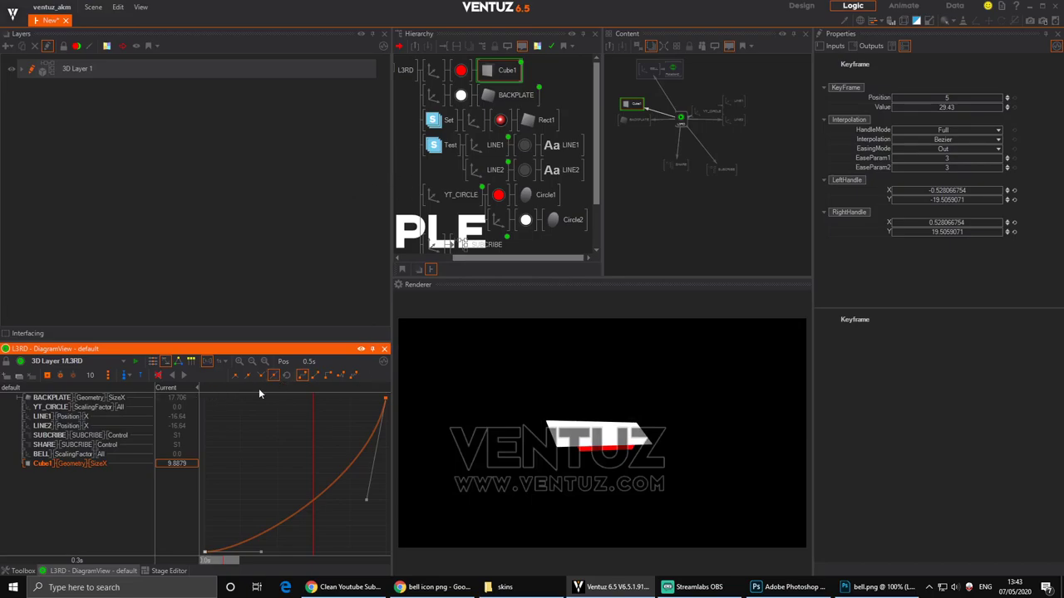
left_click(315, 375)
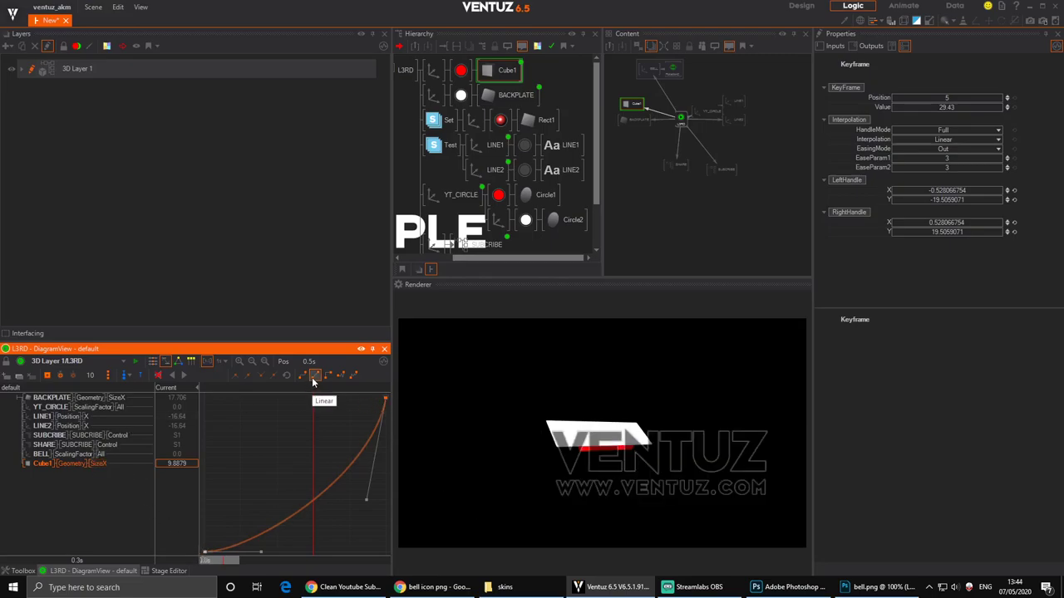
left_click(206, 554)
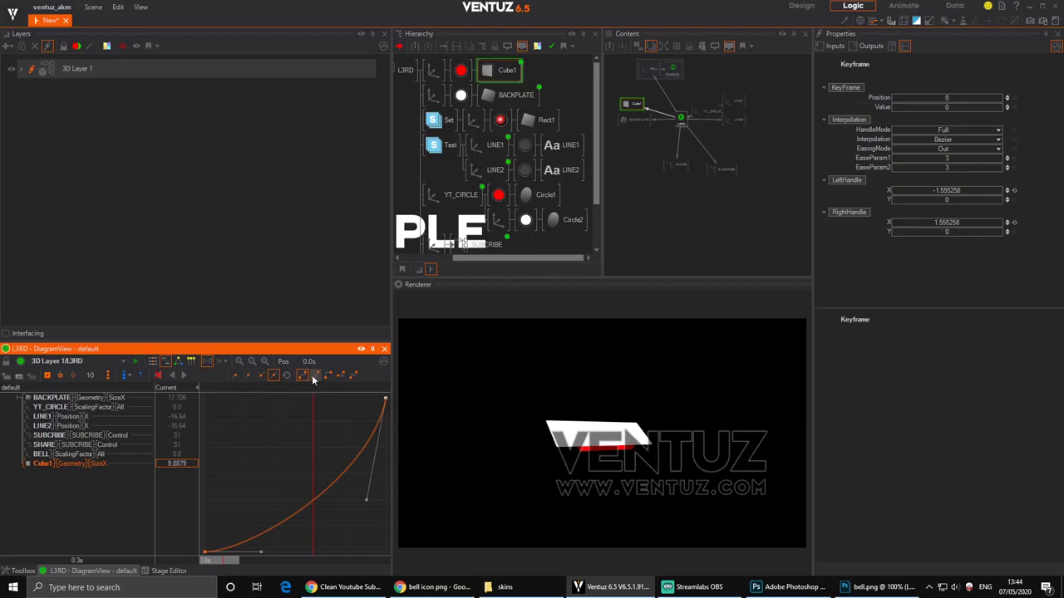
left_click(314, 376)
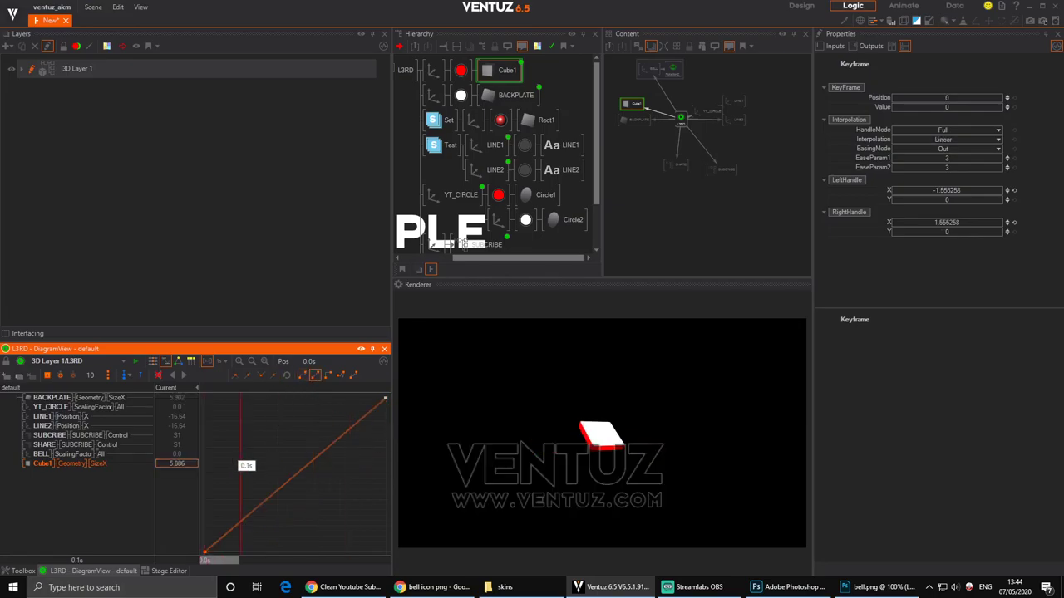
left_click_drag(313, 456, 205, 457)
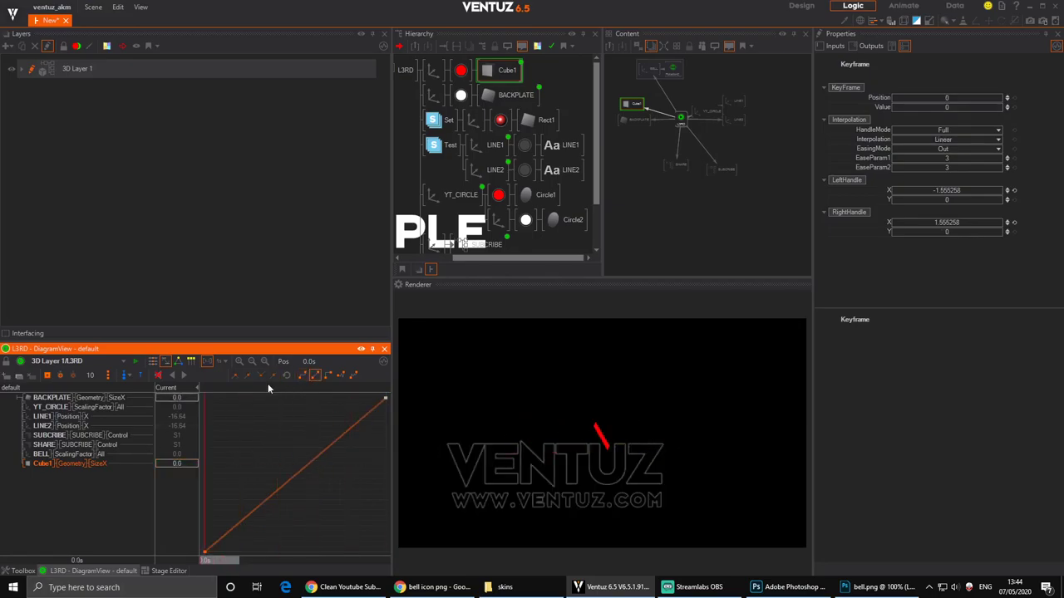
left_click(184, 378)
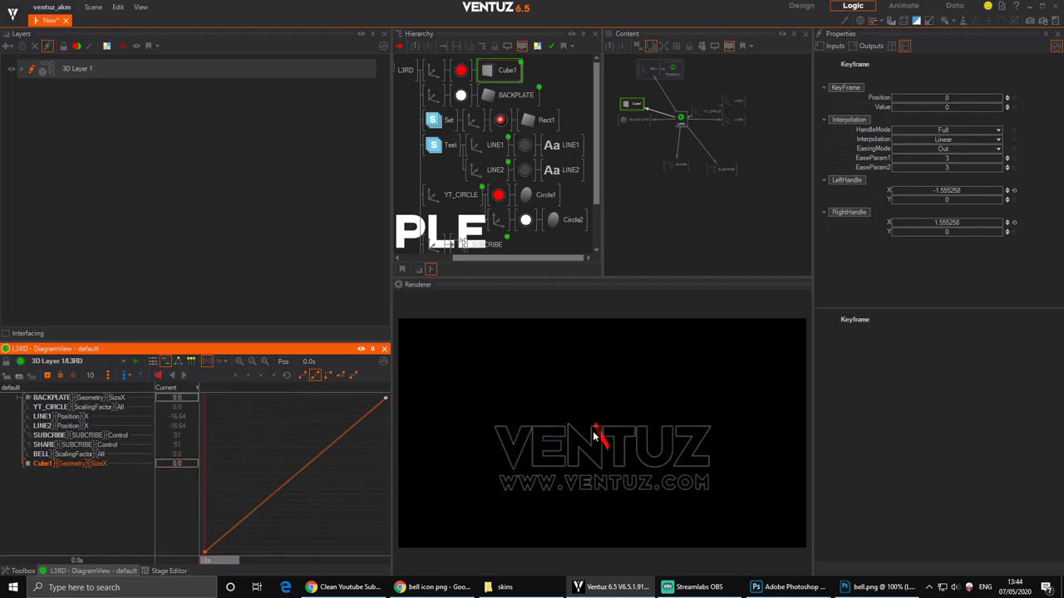
Try the Inactive and Blocked states on the axis that holds Cube1, leaving both switched off.
left_click(434, 71)
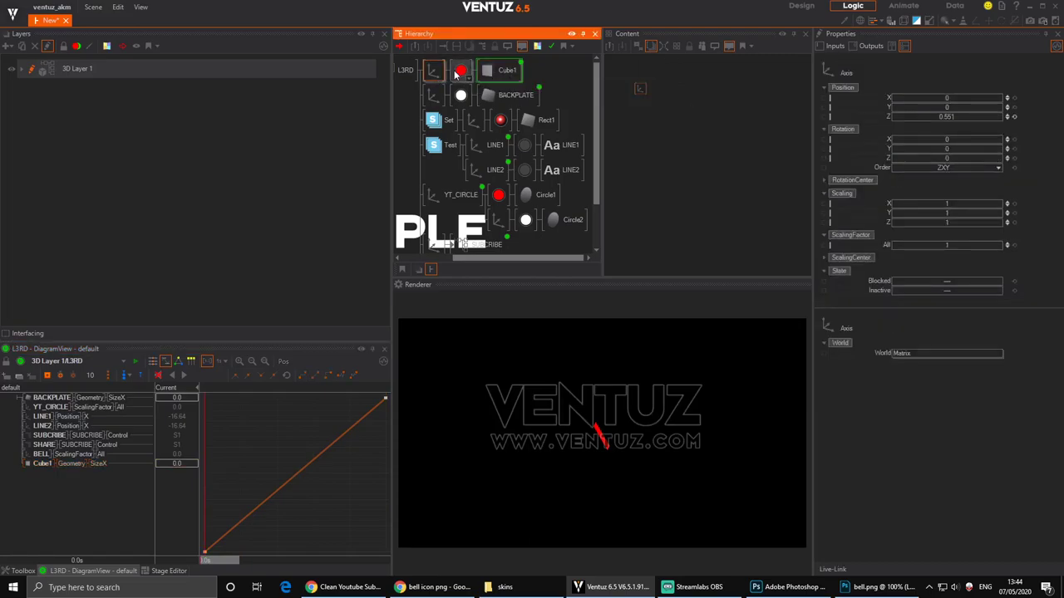
left_click(639, 88)
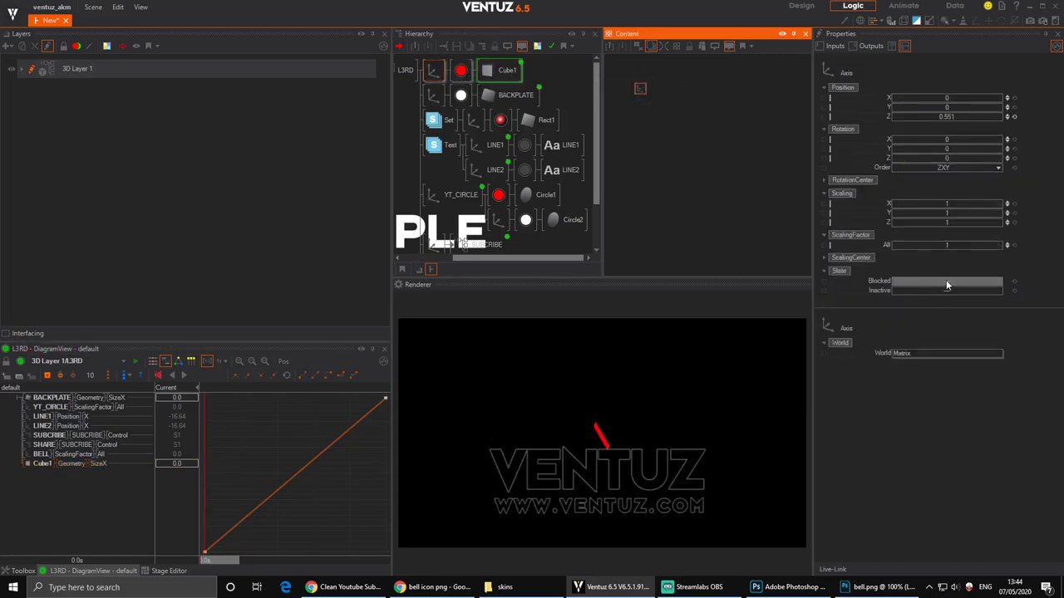
left_click(950, 291)
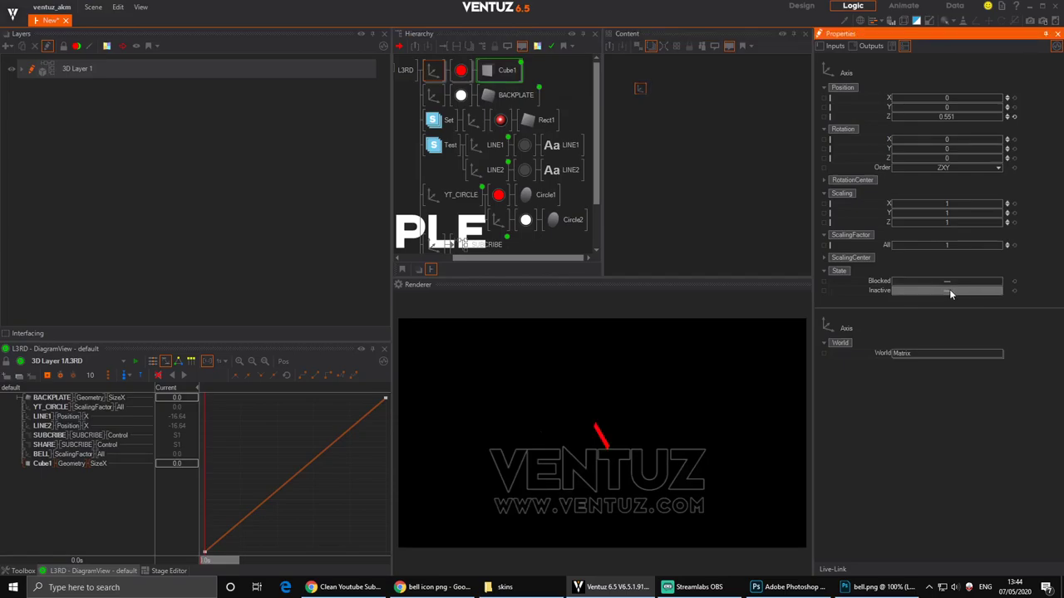
left_click(949, 289)
left_click(950, 280)
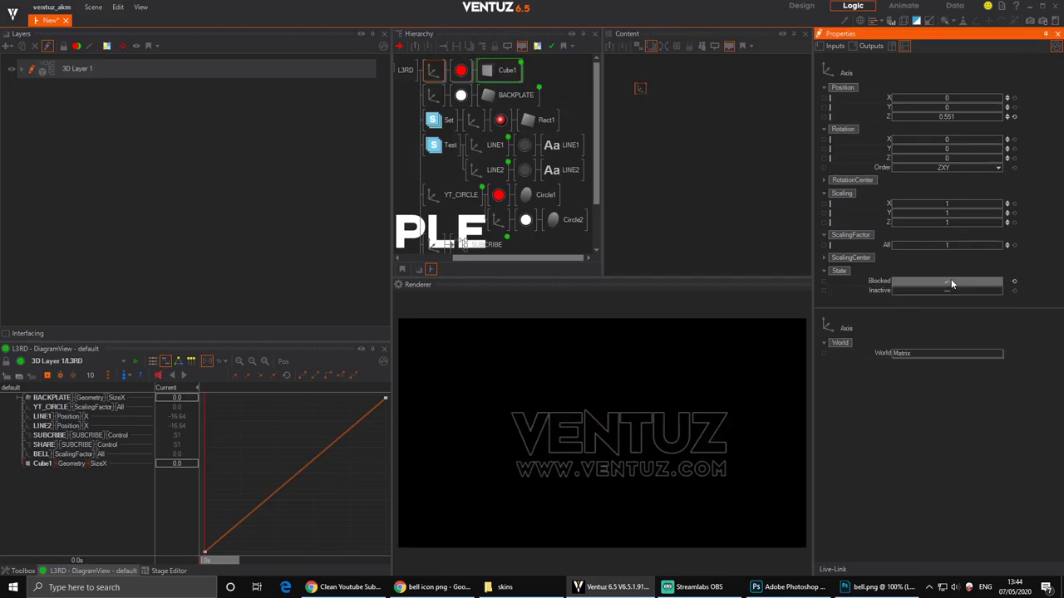
left_click(907, 280)
Add the Blocked property of Cube1's axis as a channel in the L3RD keyframe animation.
left_click(437, 74)
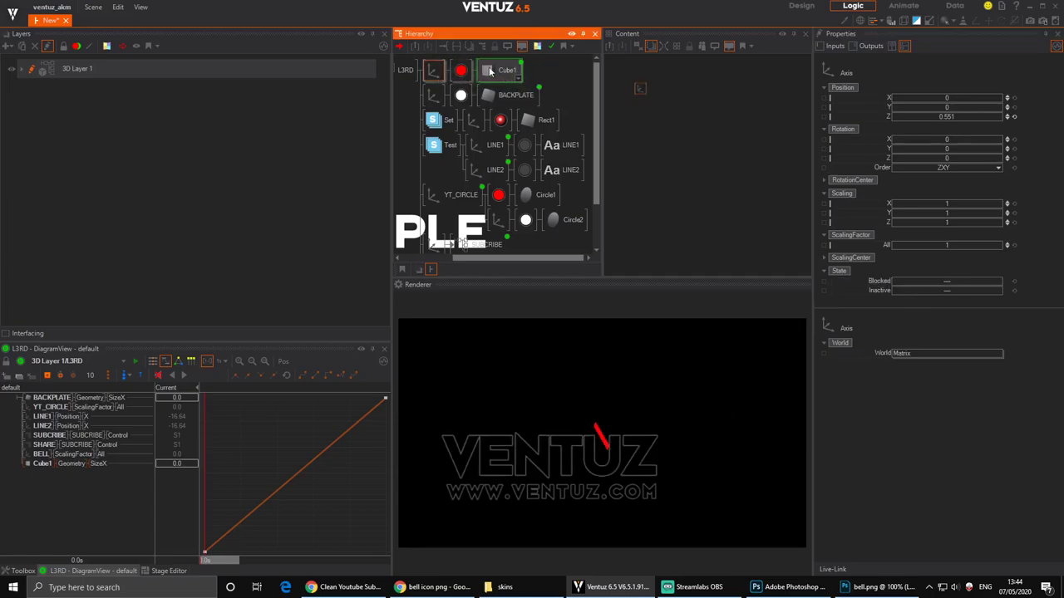
left_click(491, 73, "ctrl")
left_click(658, 88)
left_click(640, 91)
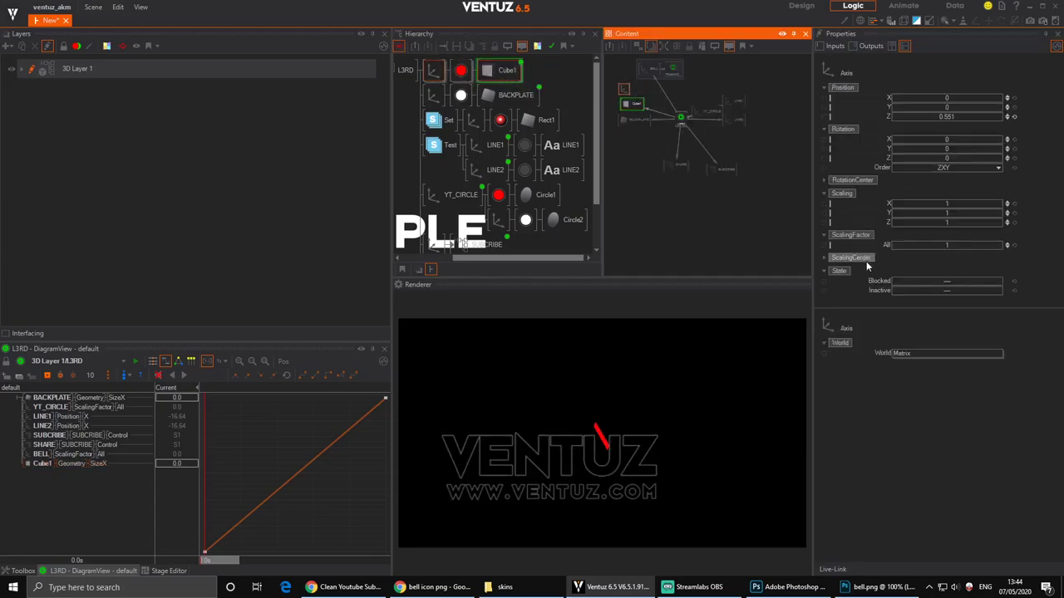
left_click_drag(877, 283, 683, 118)
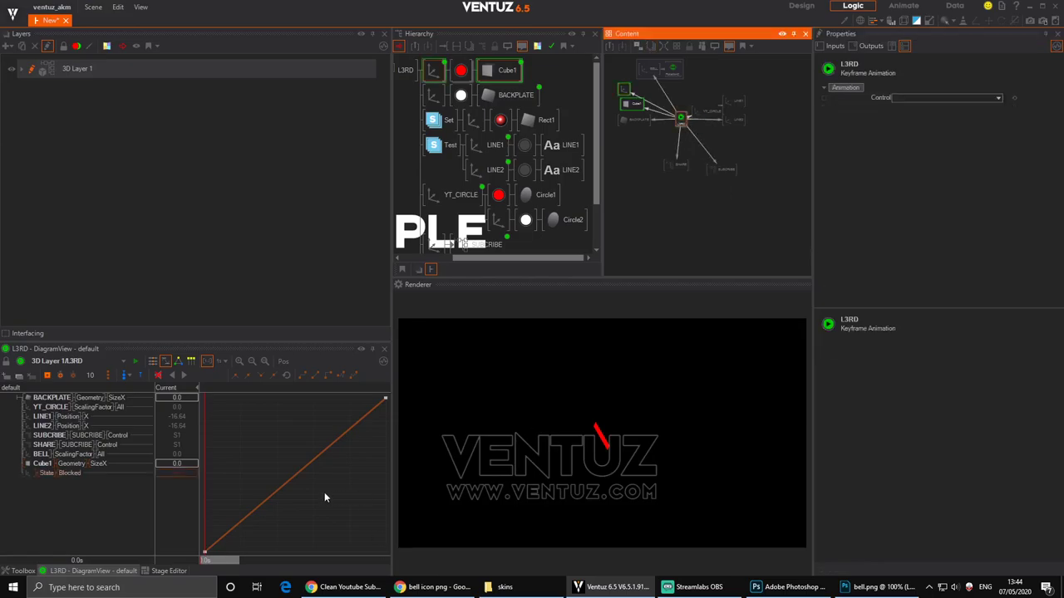
Show the L3RD animation in the time view with a 60 Frames time scale and go to frame 0.
left_click(153, 361)
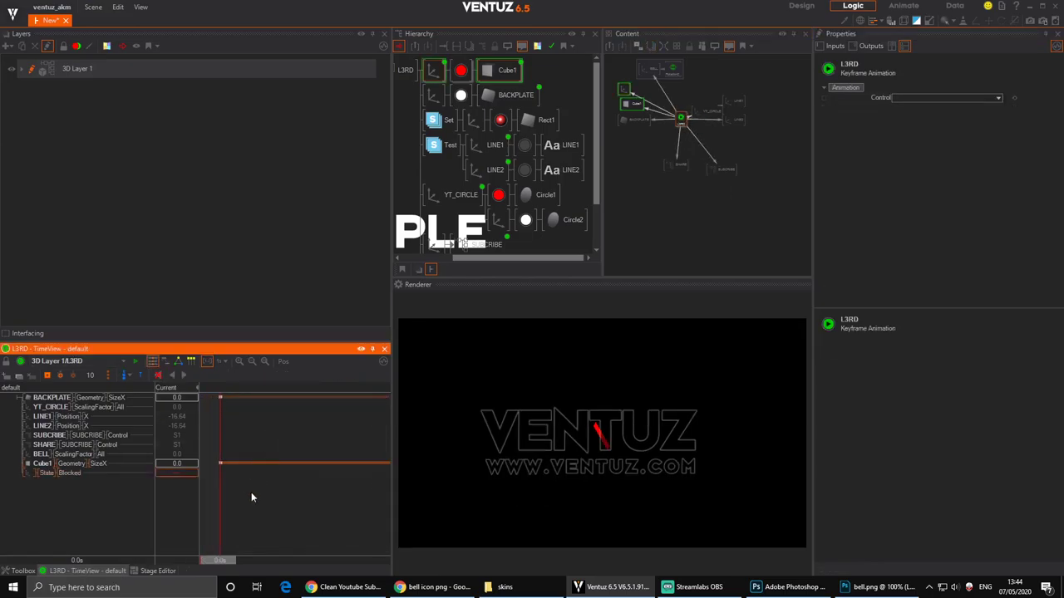
left_click(226, 362)
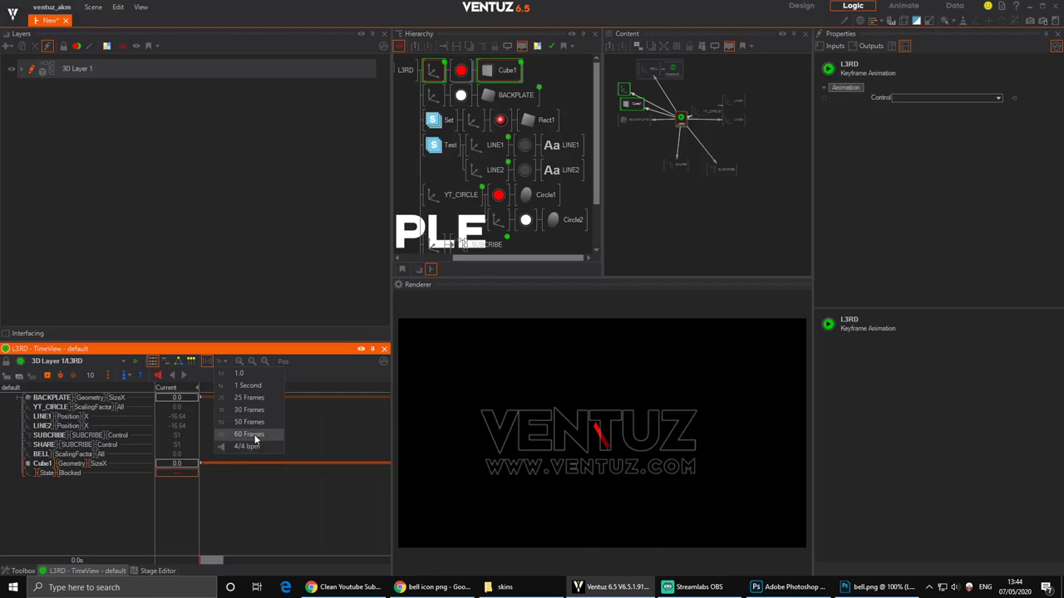
left_click(249, 435)
left_click(232, 488)
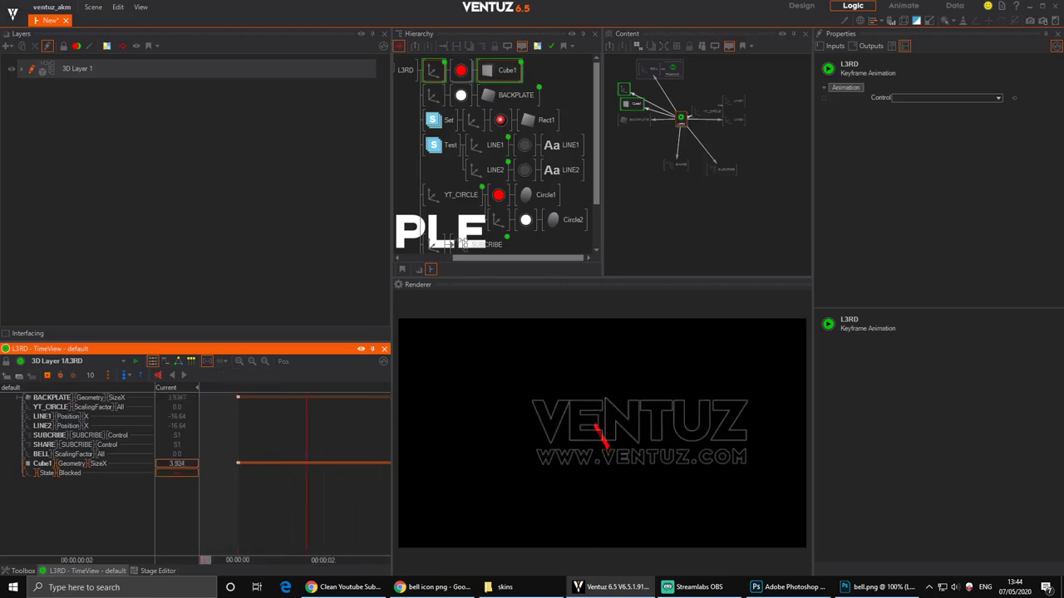
left_click(238, 497)
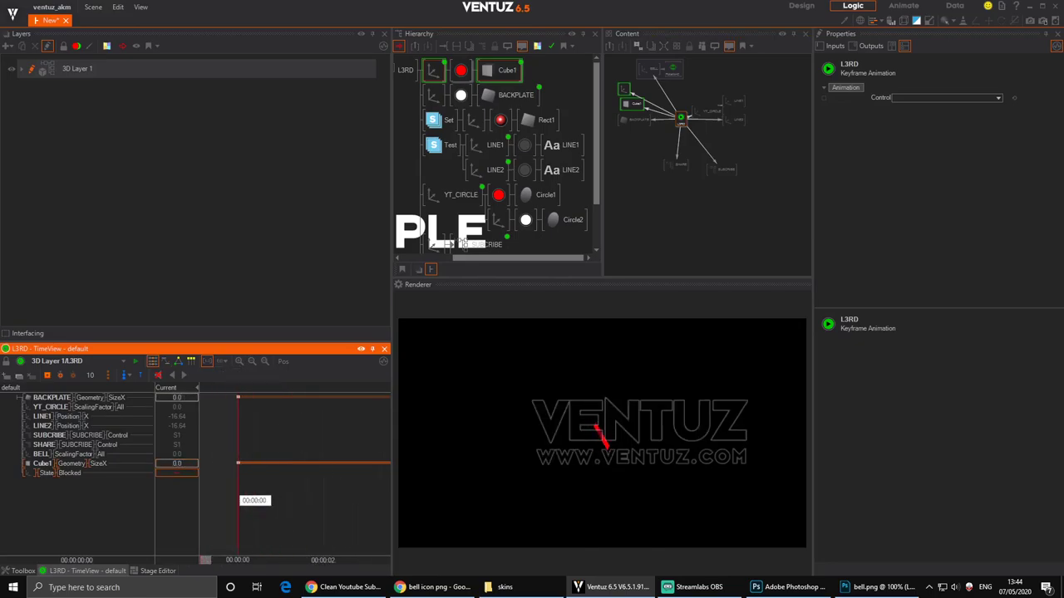
Keyframe the axis's Blocked state as on at frame 0 and off immediately after it.
left_click(74, 474)
left_click(47, 375)
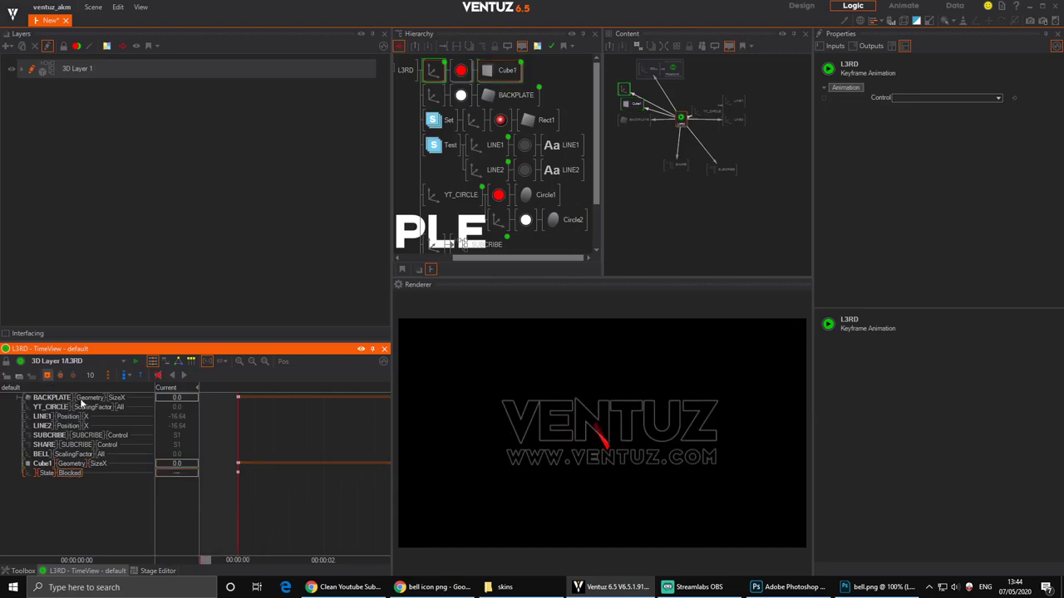
left_click(178, 473)
left_click(255, 494)
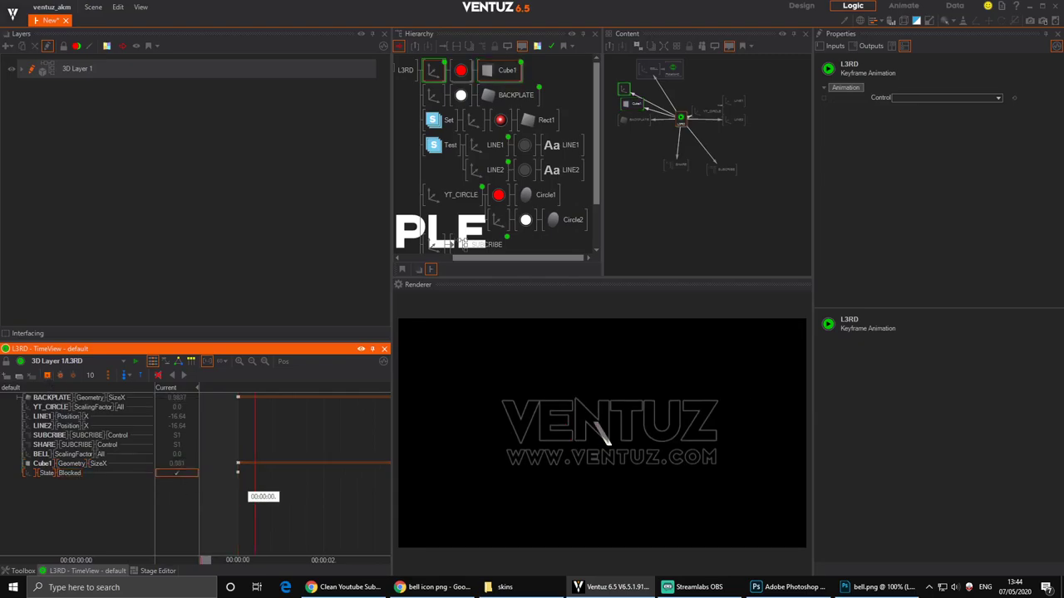
left_click(178, 473)
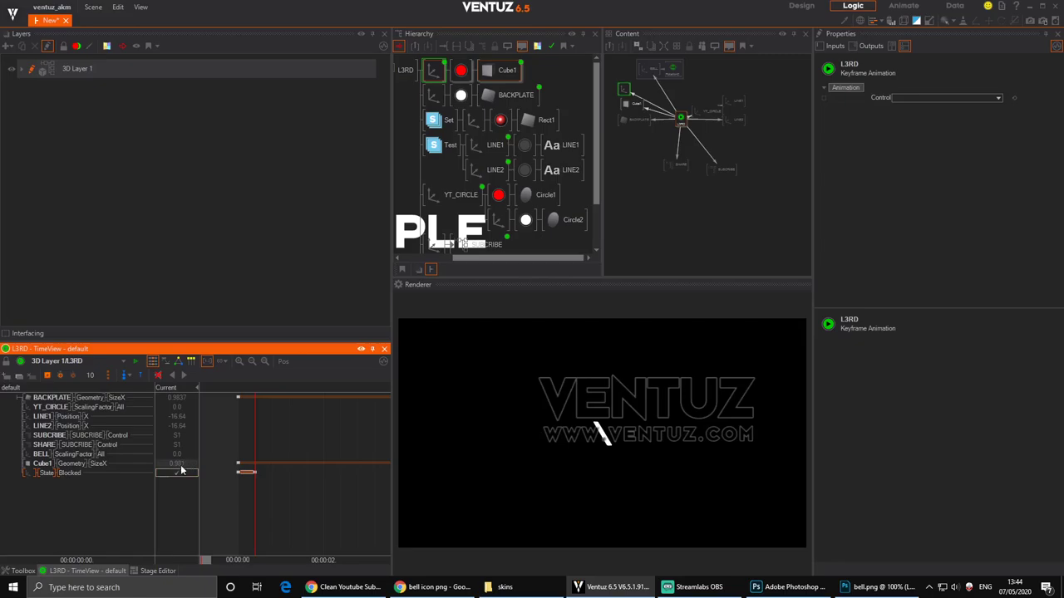
Play the L3RD animation from frame 0 to check the whole lower-third reveal.
left_click_drag(274, 496, 234, 495)
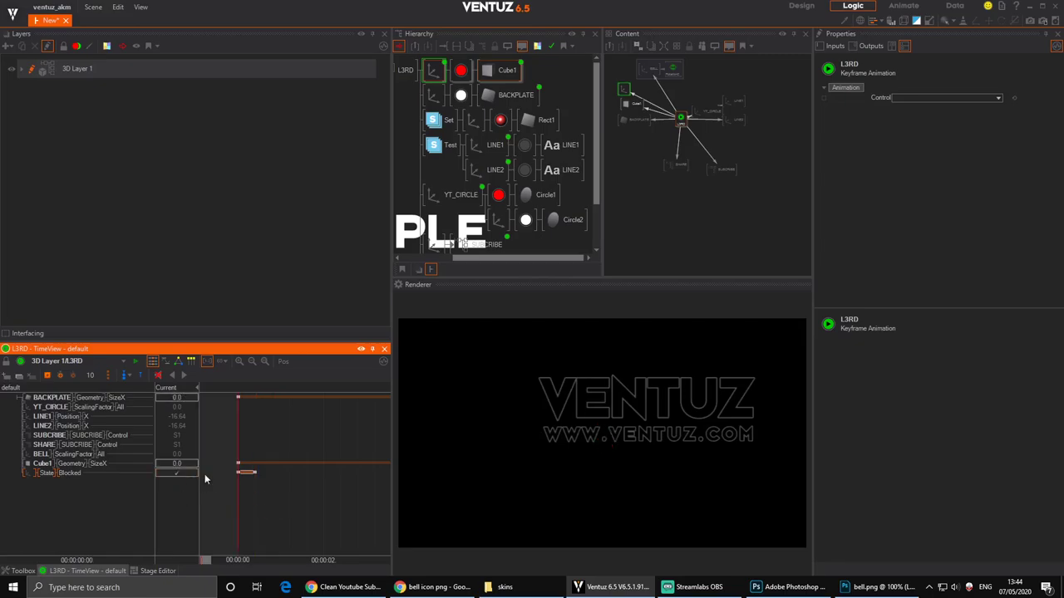
left_click(184, 376)
scroll(299, 514, "down", 3)
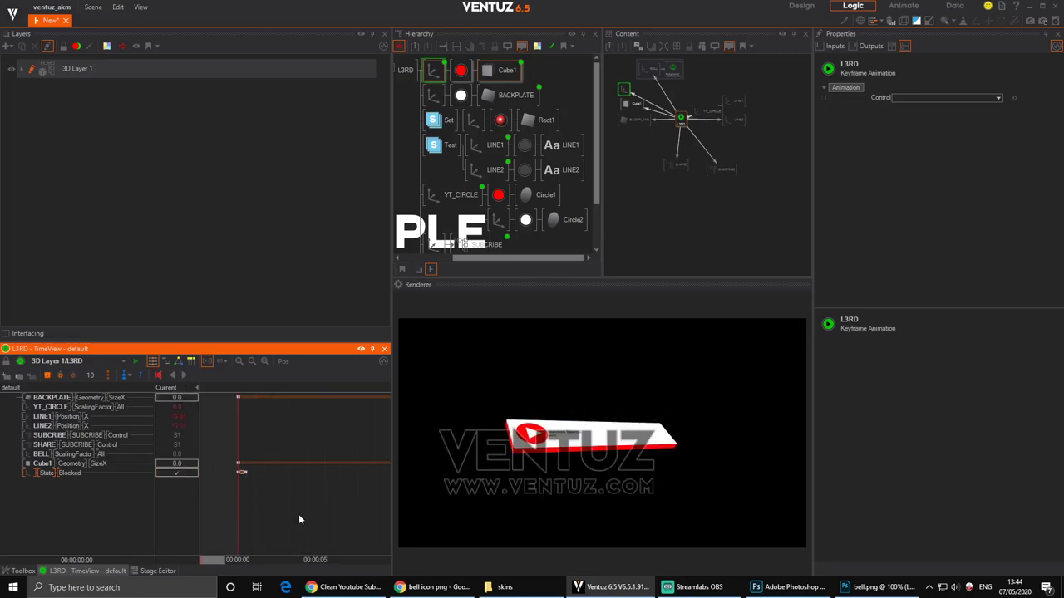
scroll(298, 513, "down", 3)
left_click(255, 497)
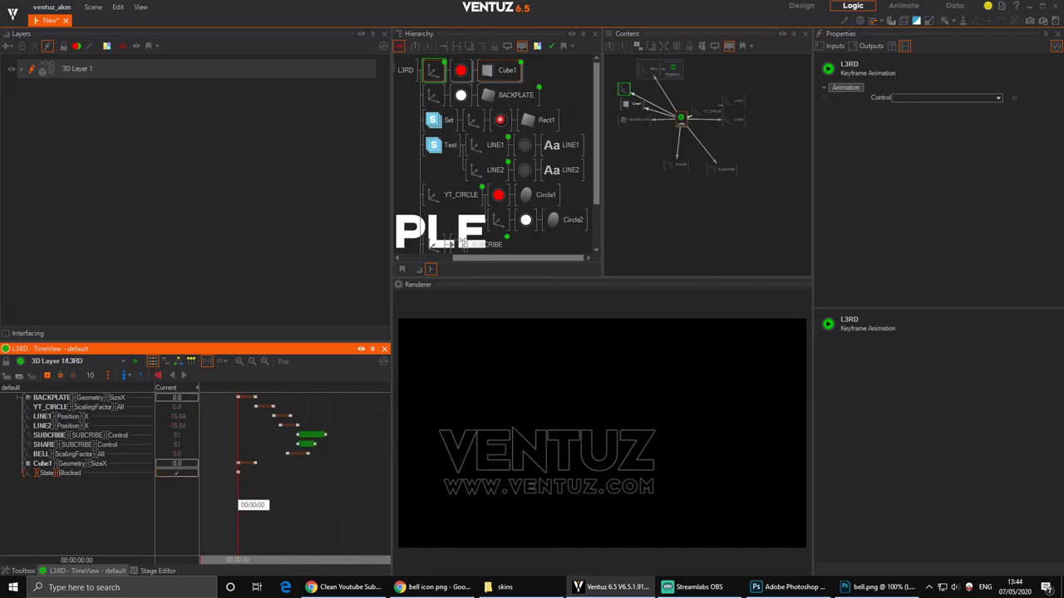
left_click(239, 497)
left_click(184, 377)
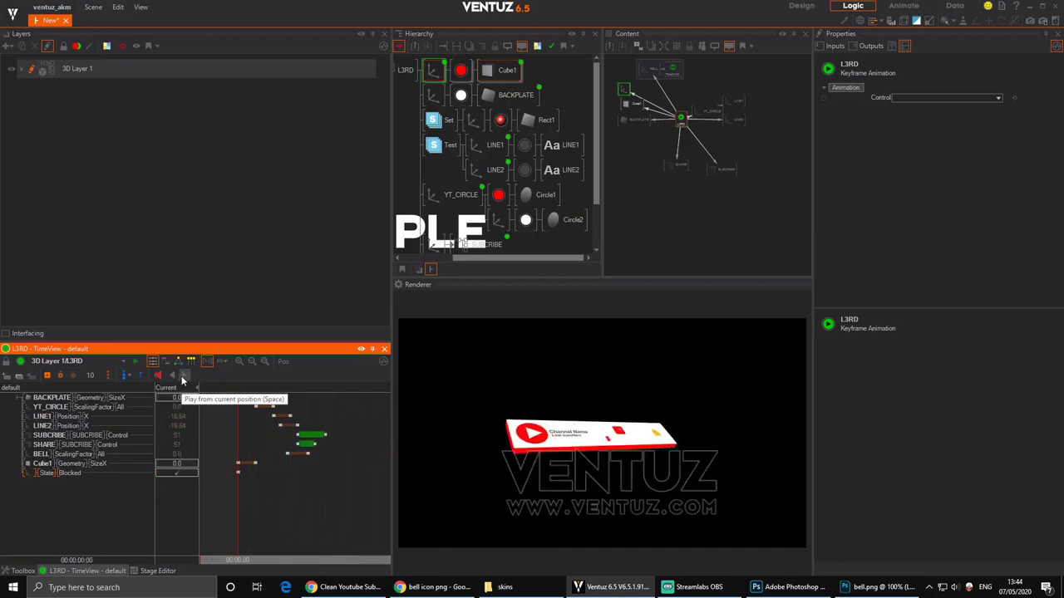
Reset the rotation of the axis above L3RD and set it to X 34 and Y -30.
middle_click_drag(408, 103, 467, 116)
left_click(418, 72)
left_click(1013, 142)
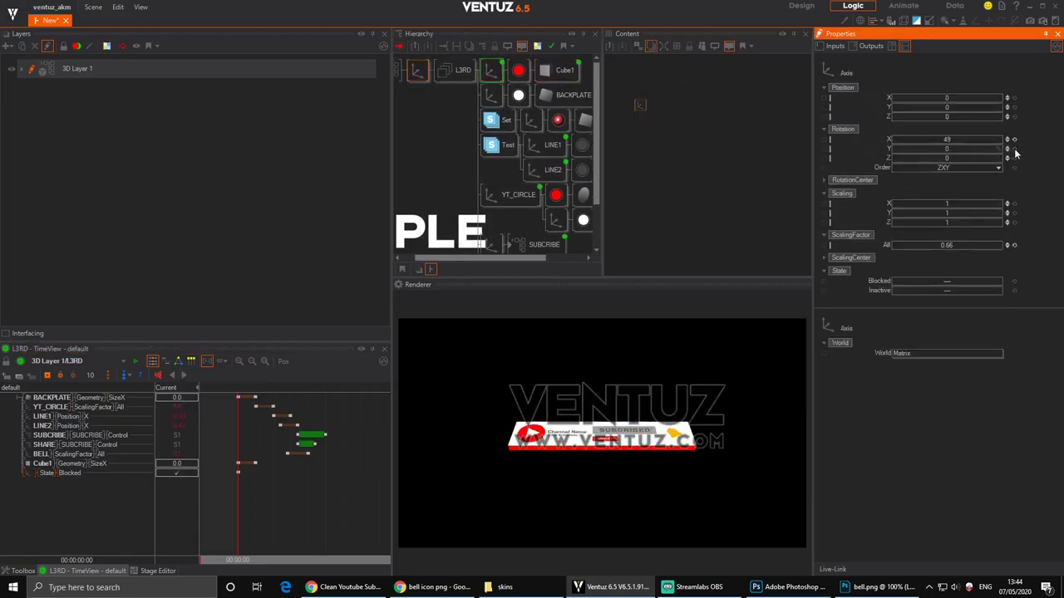
left_click(1015, 141)
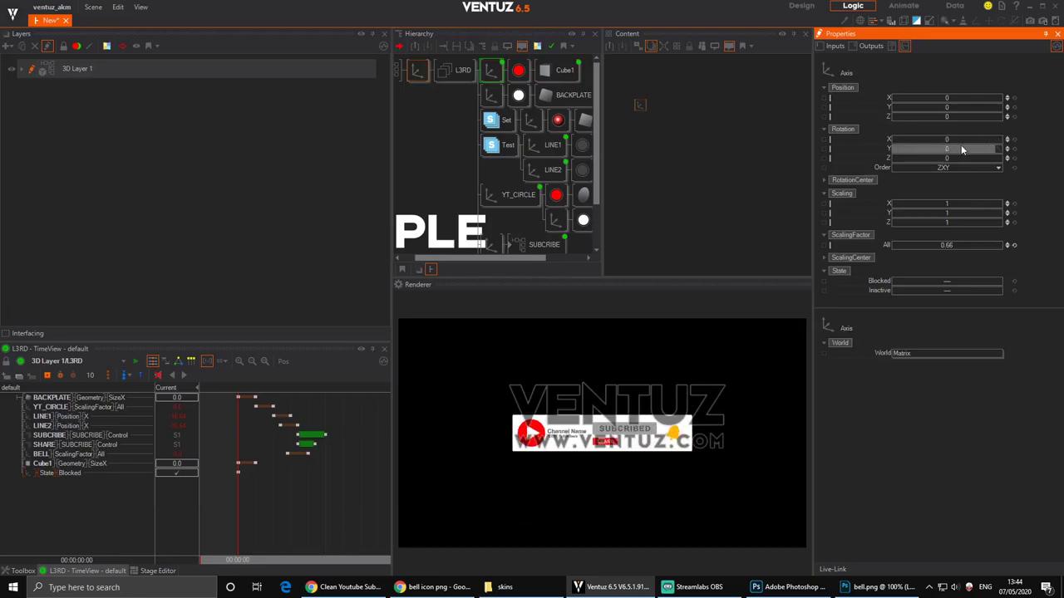
mouse_move(962, 150)
left_mouse_down()
mouse_move(940, 149)
mouse_move(964, 140)
left_mouse_up()
Replay the L3RD animation from frame 0 and enlarge the render view.
mouse_move(239, 499)
left_mouse_down()
mouse_move(321, 498)
mouse_move(238, 498)
left_mouse_up()
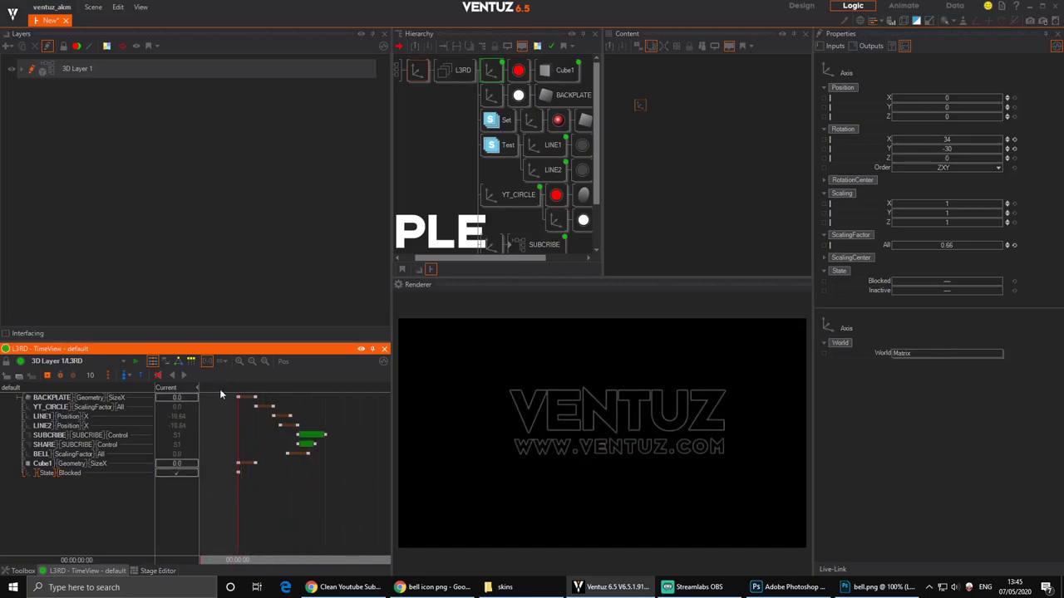
left_click(183, 375)
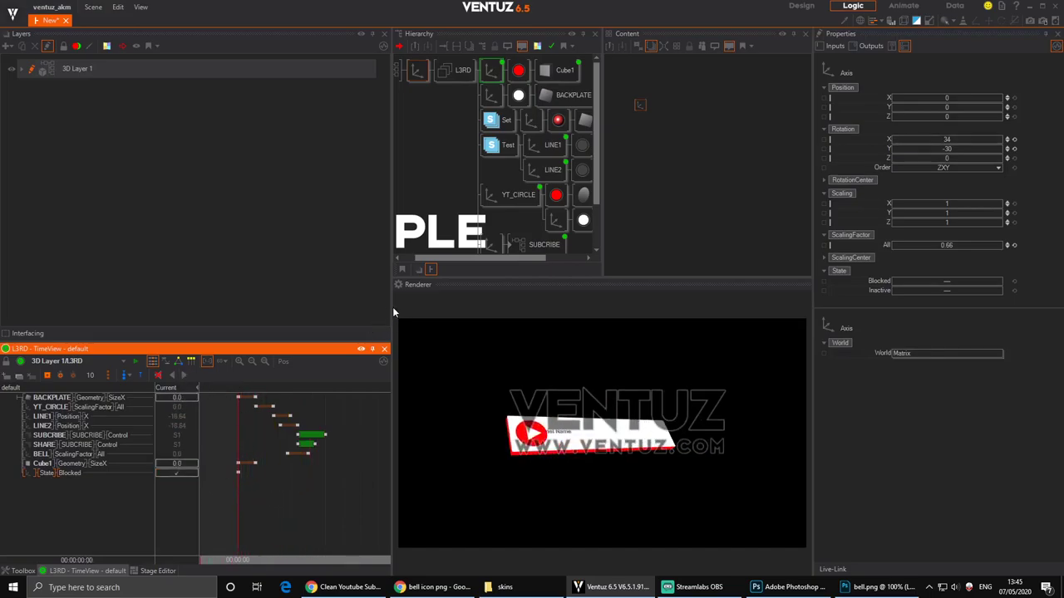
left_click_drag(343, 310, 283, 310)
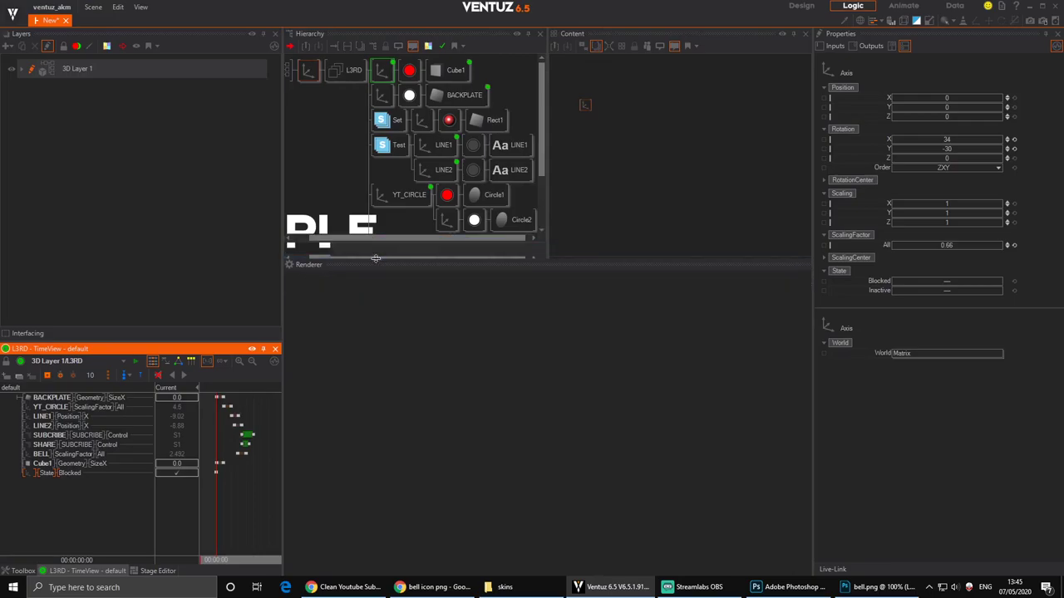
Collapse the L3RD group and add a 2D Color layer above 3D Layer 1 as the background.
left_click(341, 89)
double_click(335, 88)
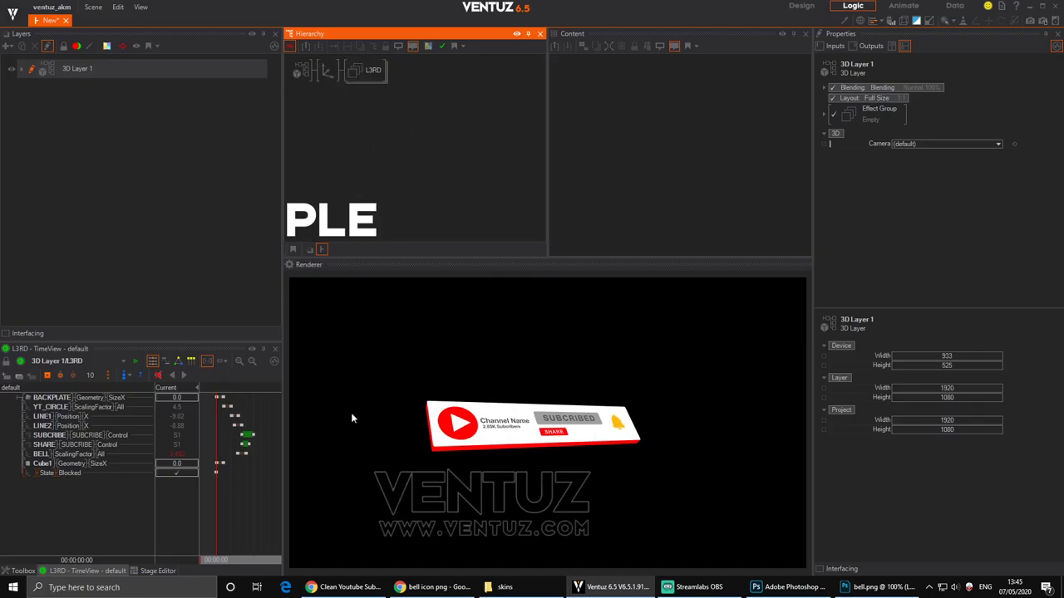
left_click(7, 46)
mouse_move(80, 100)
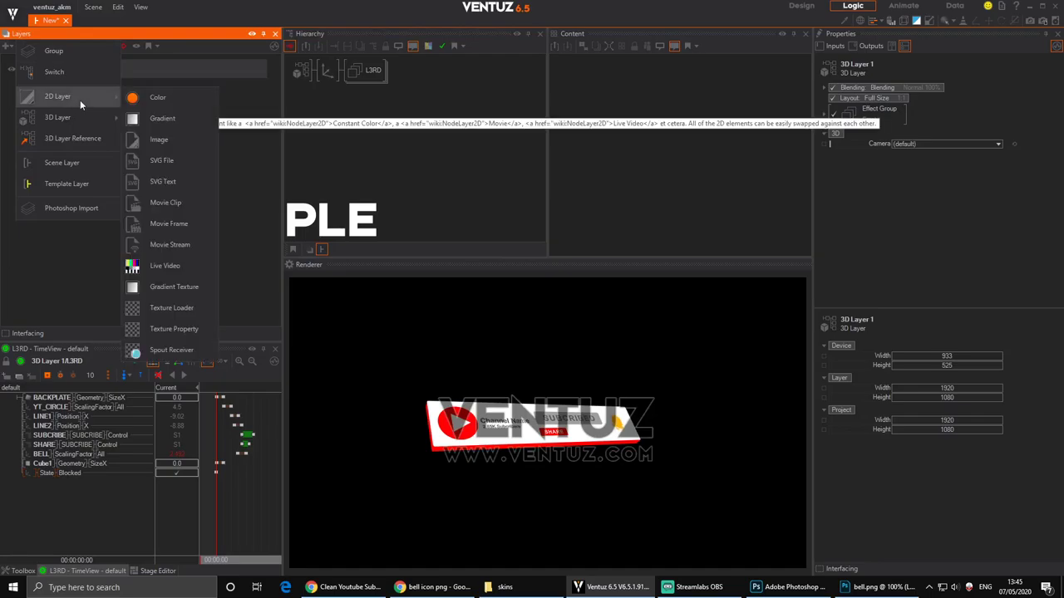
left_click(165, 99)
left_click_drag(86, 94, 100, 71)
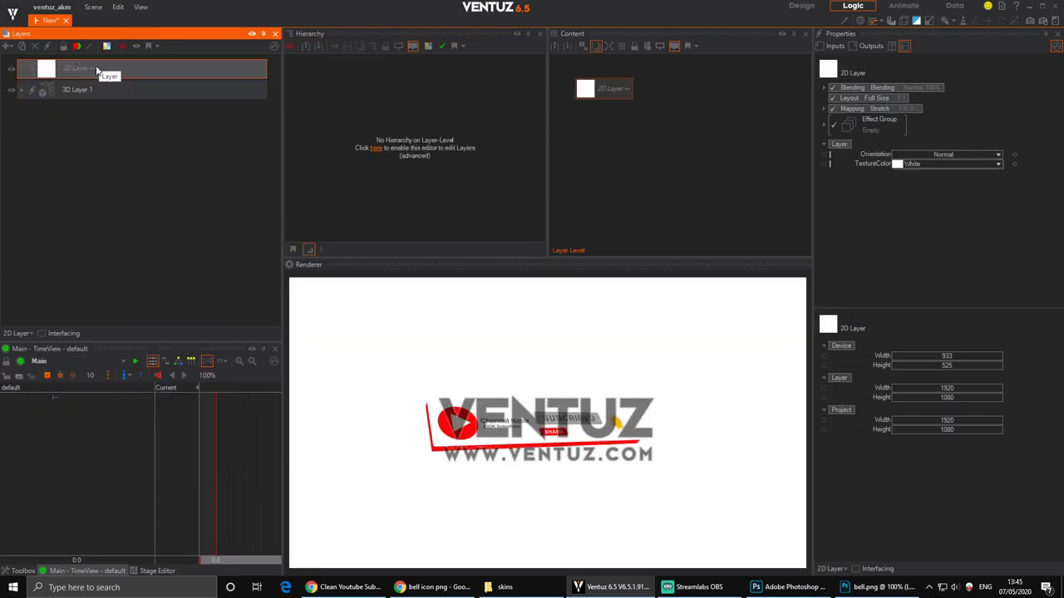
Set the 2D layer's texture color to light grey 211, 211, 211.
left_click(962, 185)
left_click(997, 164)
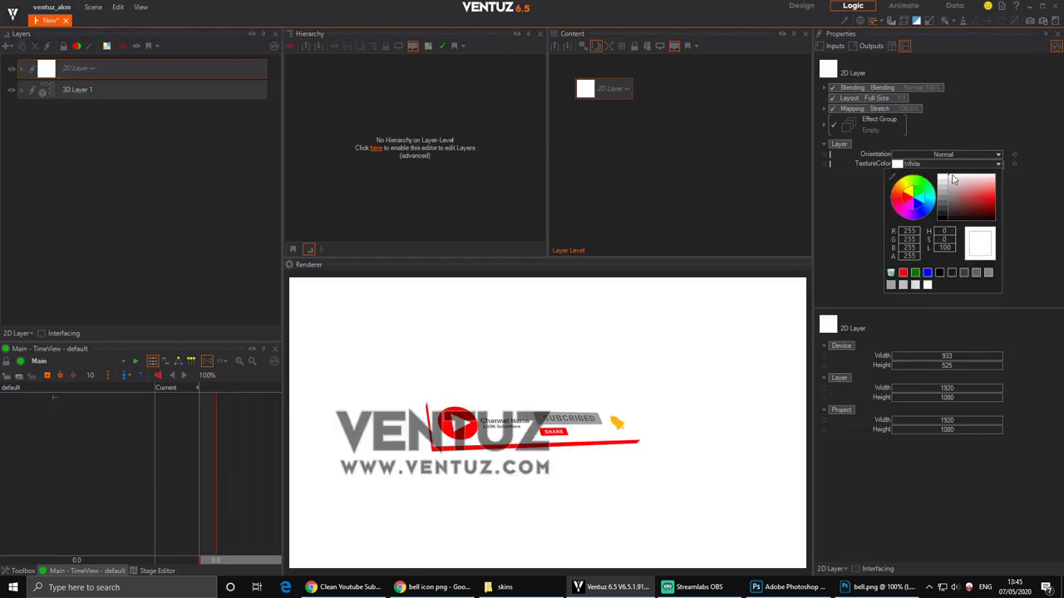
left_click_drag(950, 176, 929, 184)
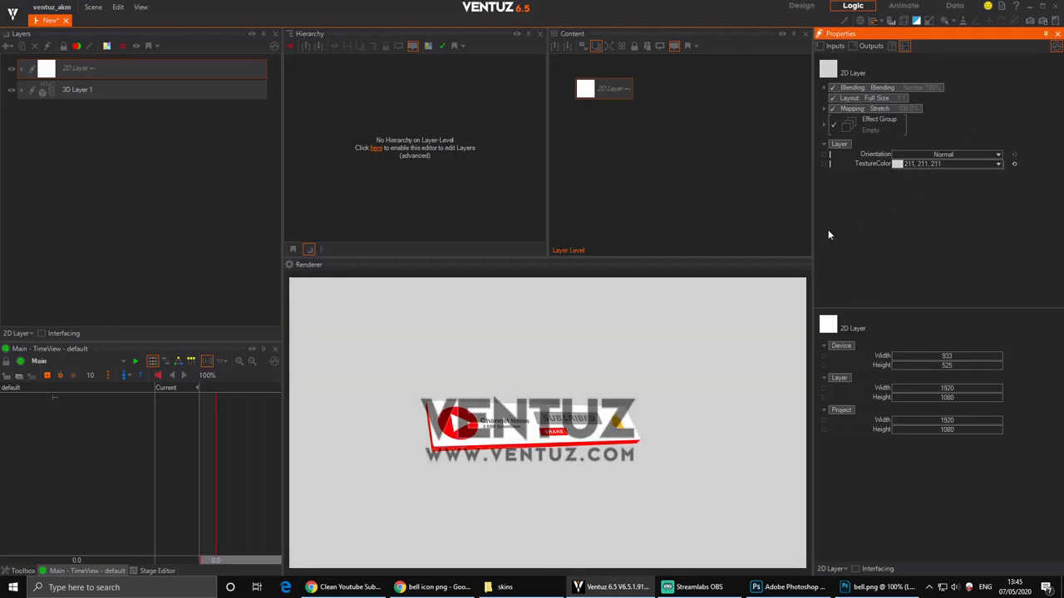
Open 3D Layer 1 for editing and expand its L3RD group.
left_click(25, 92)
double_click(25, 92)
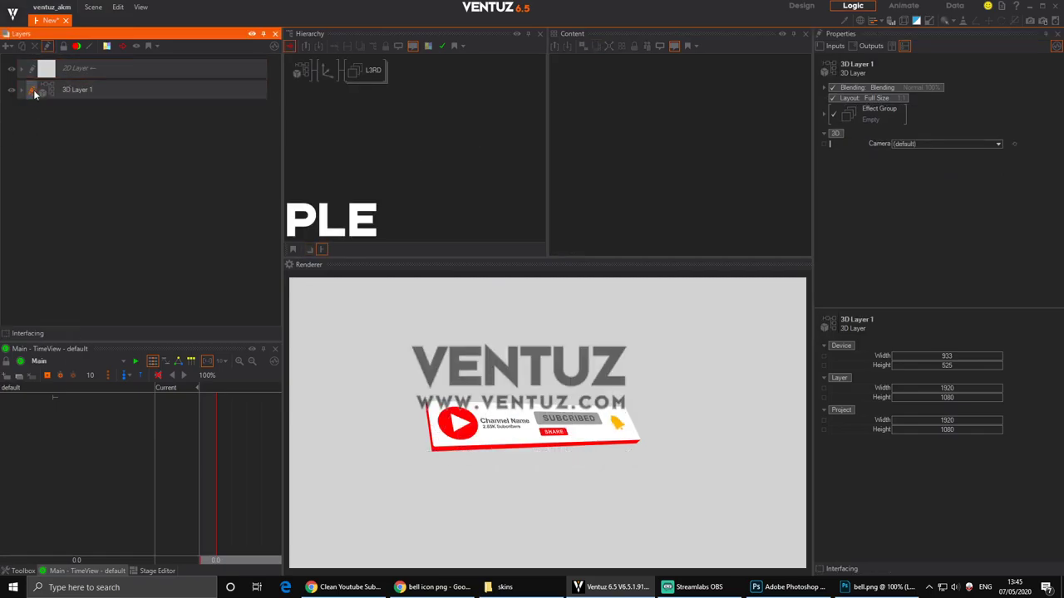
left_click(376, 70)
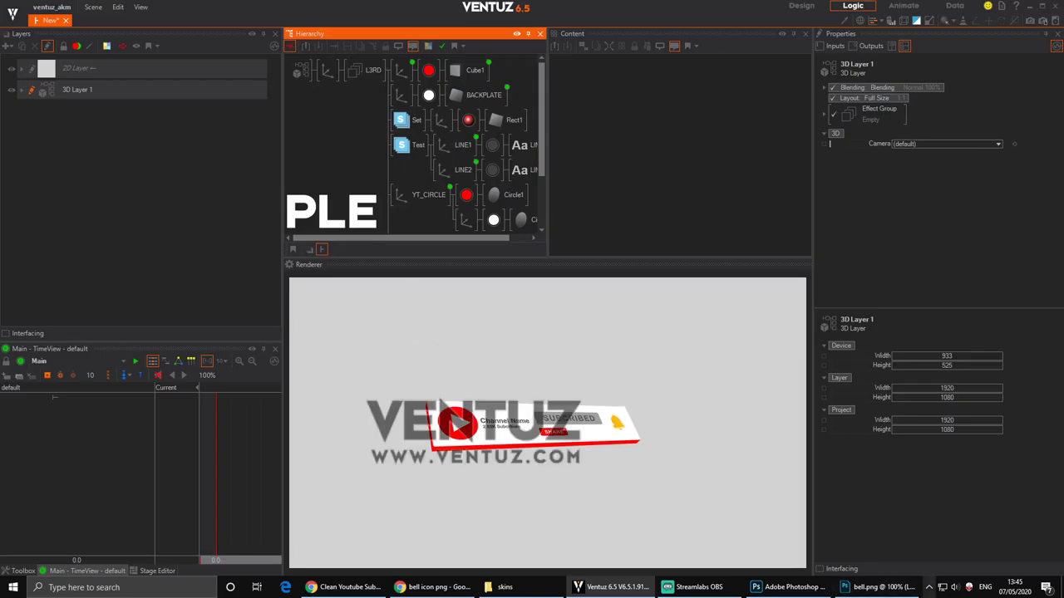
Switch to Photoshop and close bell.png without saving its changes.
left_click(789, 587)
left_click(492, 66)
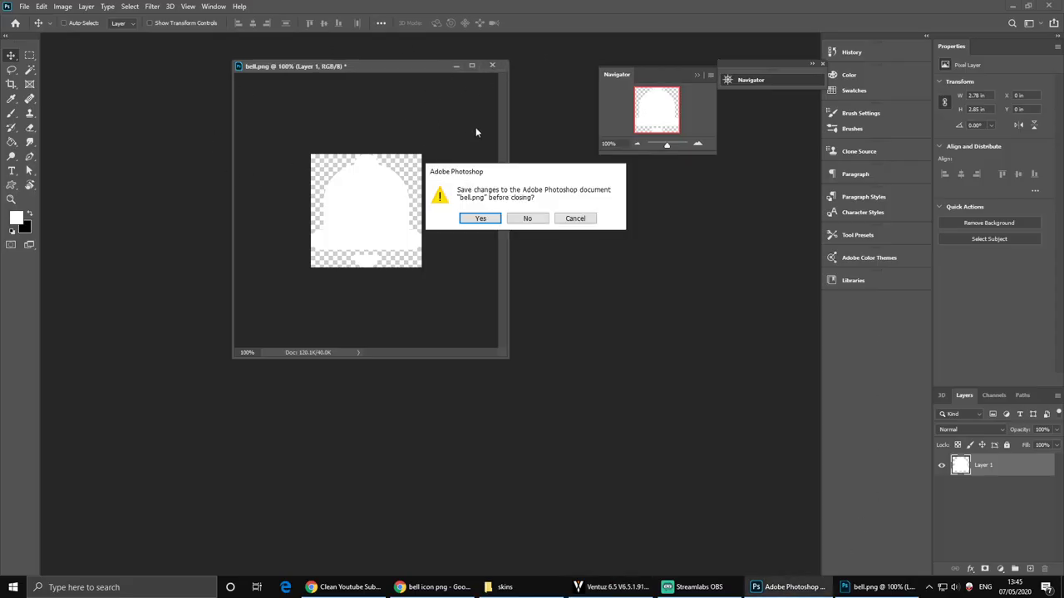
left_click(529, 219)
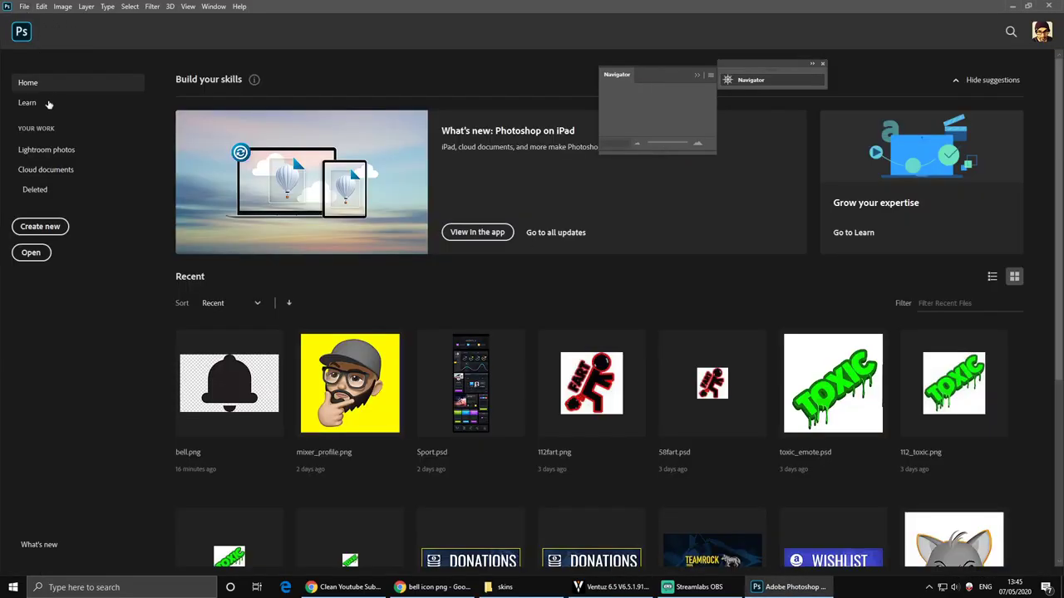
Create a new 512 by 512 pixel RGB document at 72 pixels/inch with a white background.
left_click(40, 226)
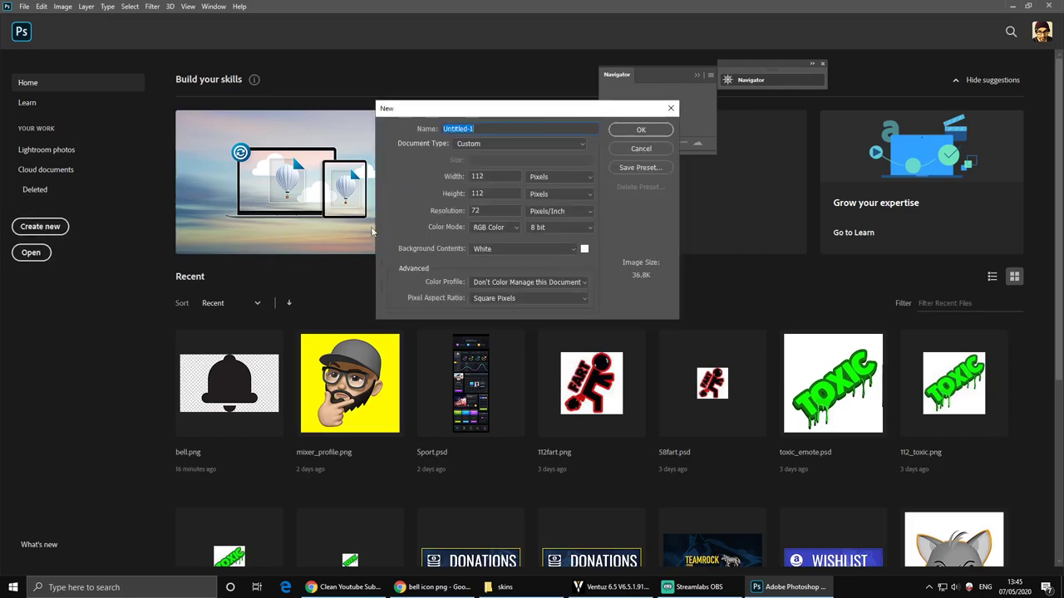
left_click(504, 178)
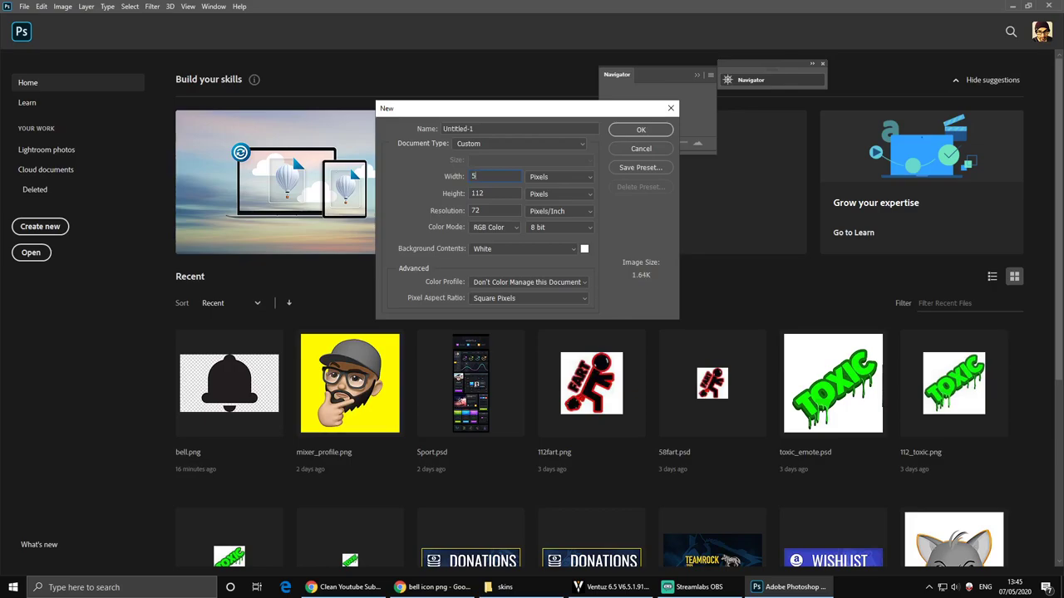
type("2")
key("Return")
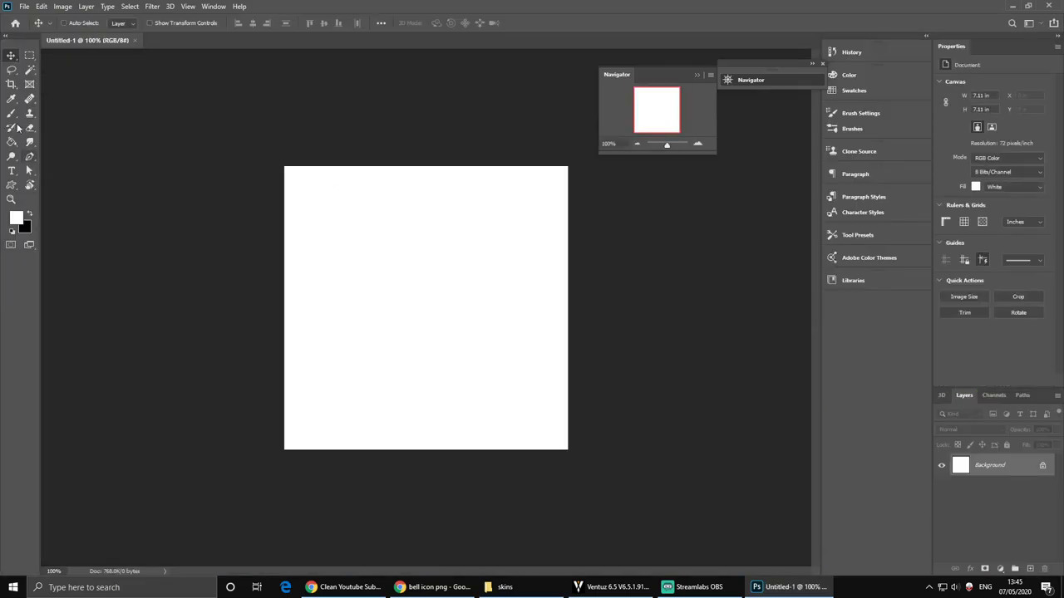
Fill a rectangle about 5.58 by 5.29 in with white on a new layer, hide the Background layer and deselect.
left_click(29, 55)
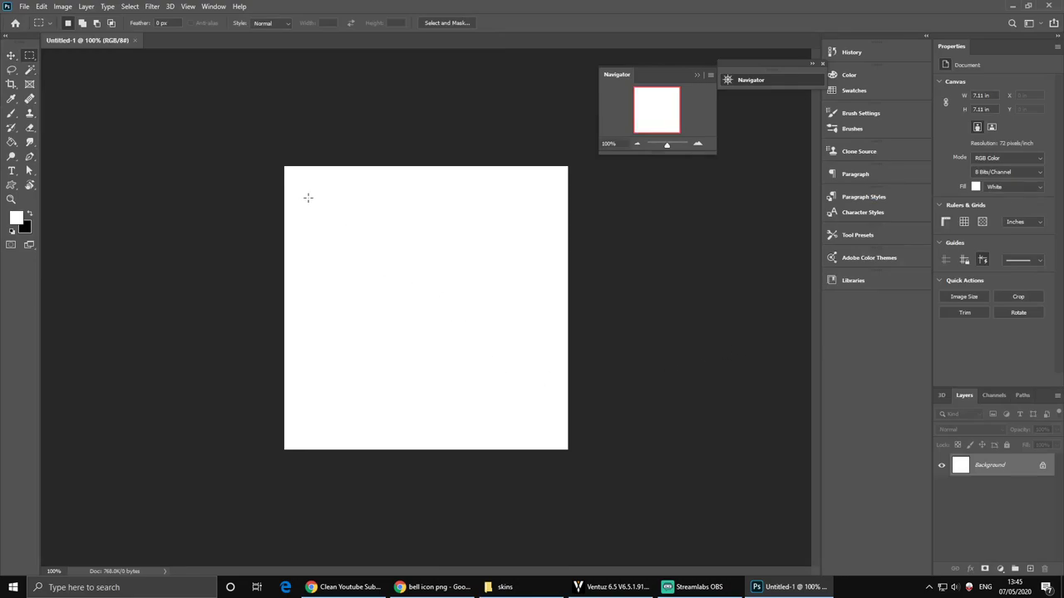
left_click_drag(307, 197, 463, 390)
left_click(1030, 569)
key("g")
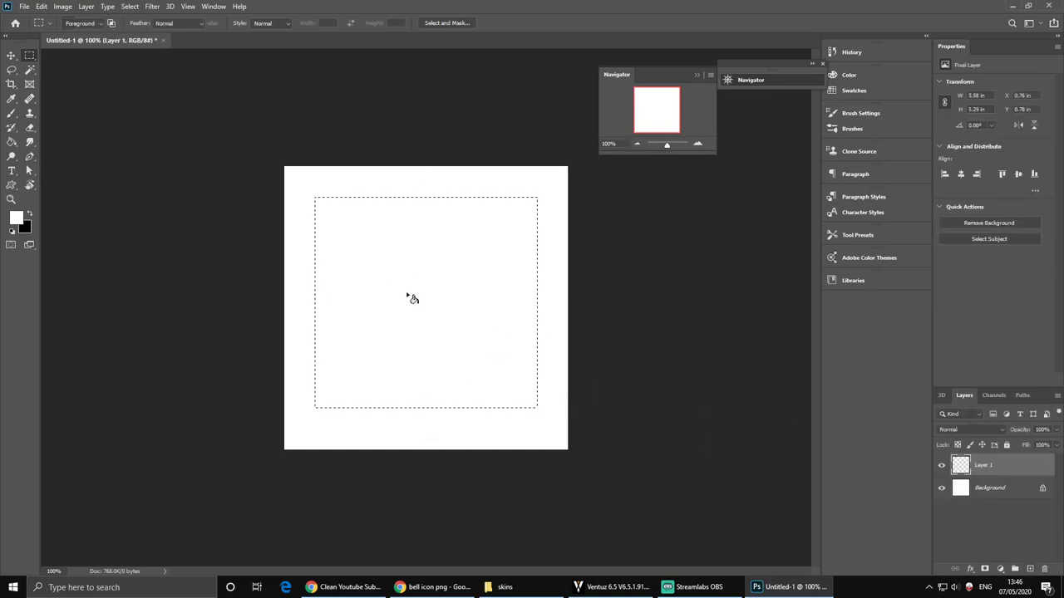
left_click(417, 297)
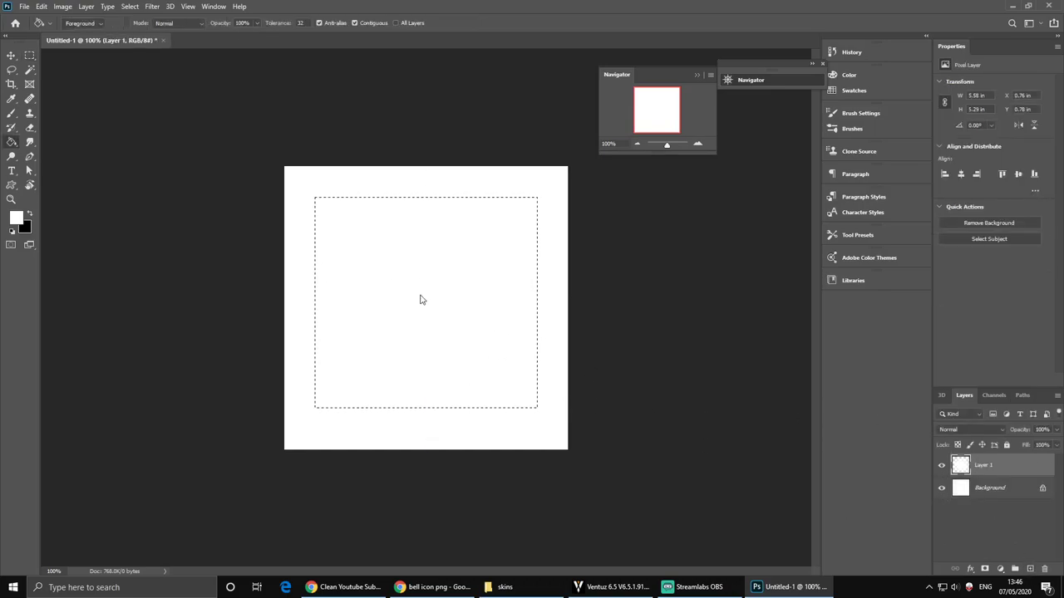
left_click(942, 488)
key("ctrl+d")
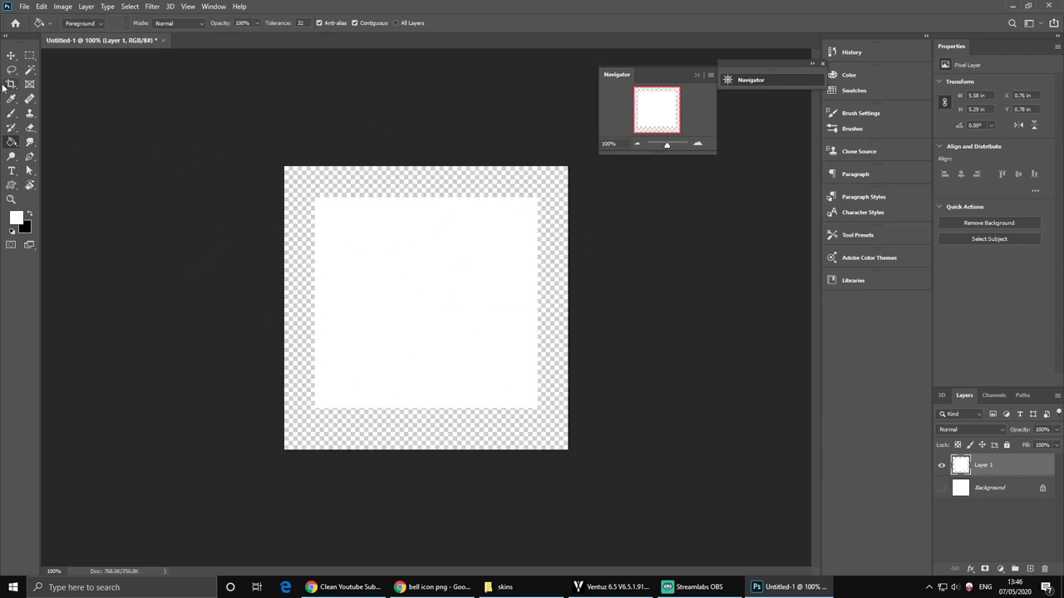
Apply a Gaussian Blur with a radius of 18.0 pixels to the white rectangle on Layer 1.
left_click(12, 57)
left_click(152, 6)
mouse_move(178, 134)
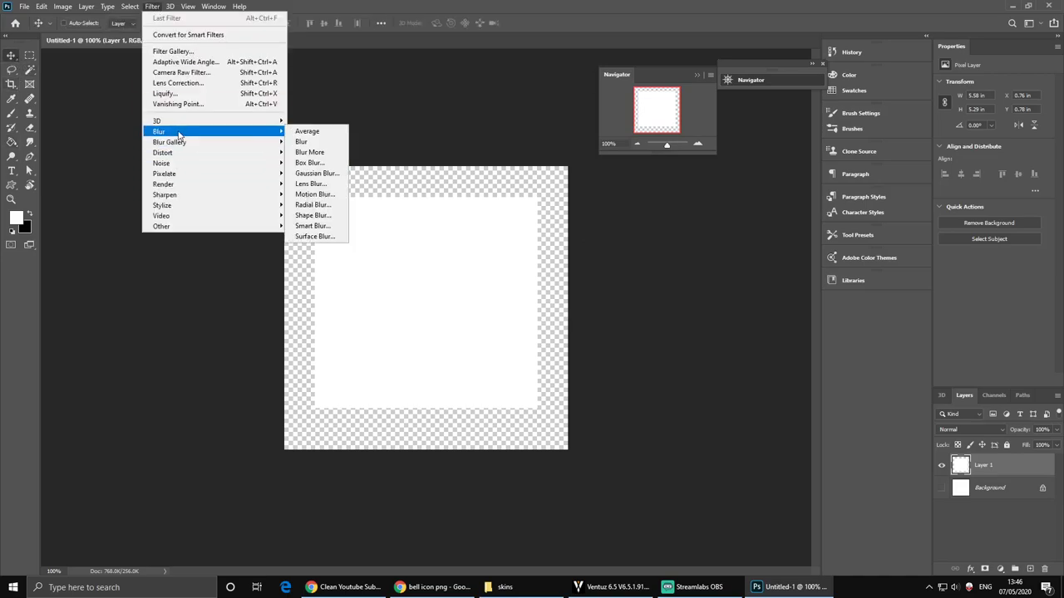
left_click(312, 173)
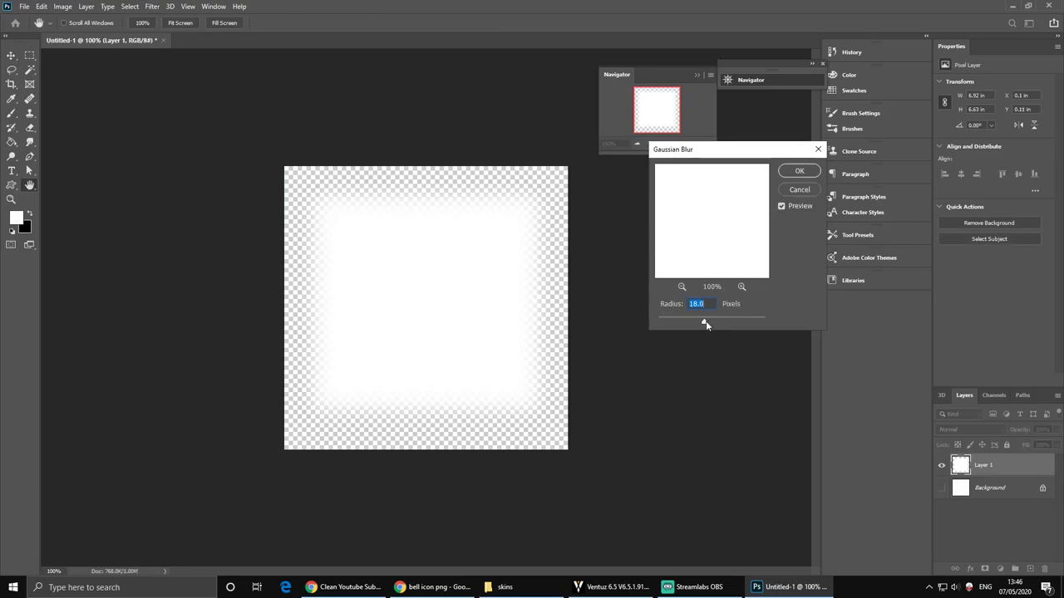
left_click(798, 170)
Trim the transparent pixels around the blurred rectangle.
left_click(86, 6)
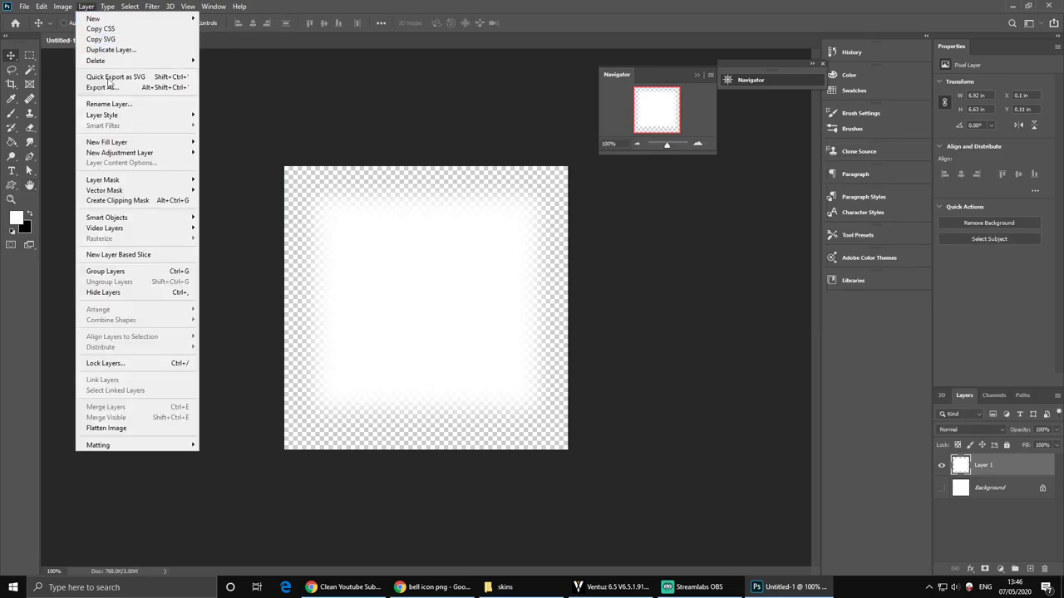
mouse_move(64, 7)
left_click(84, 131)
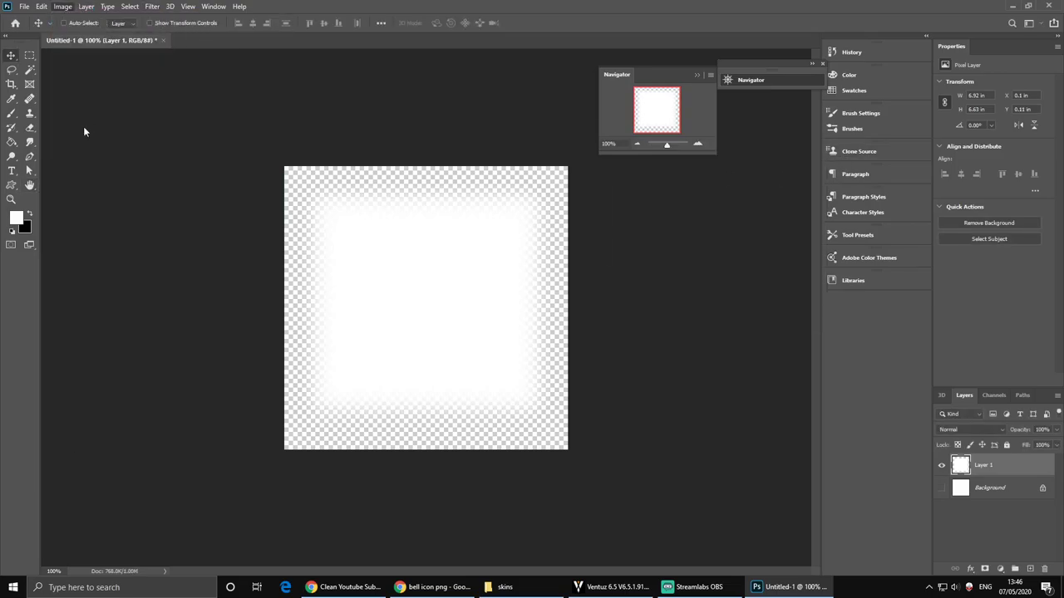
key("Return")
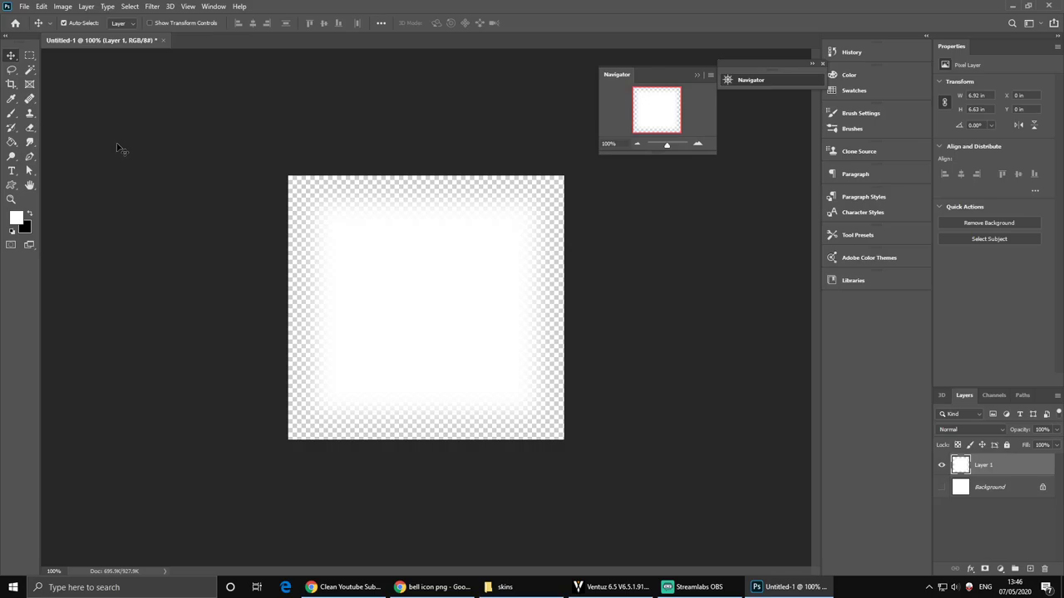
Save the blurred rectangle as a PNG file named shadow in the skins folder.
key("ctrl+shift+s")
left_click(108, 433)
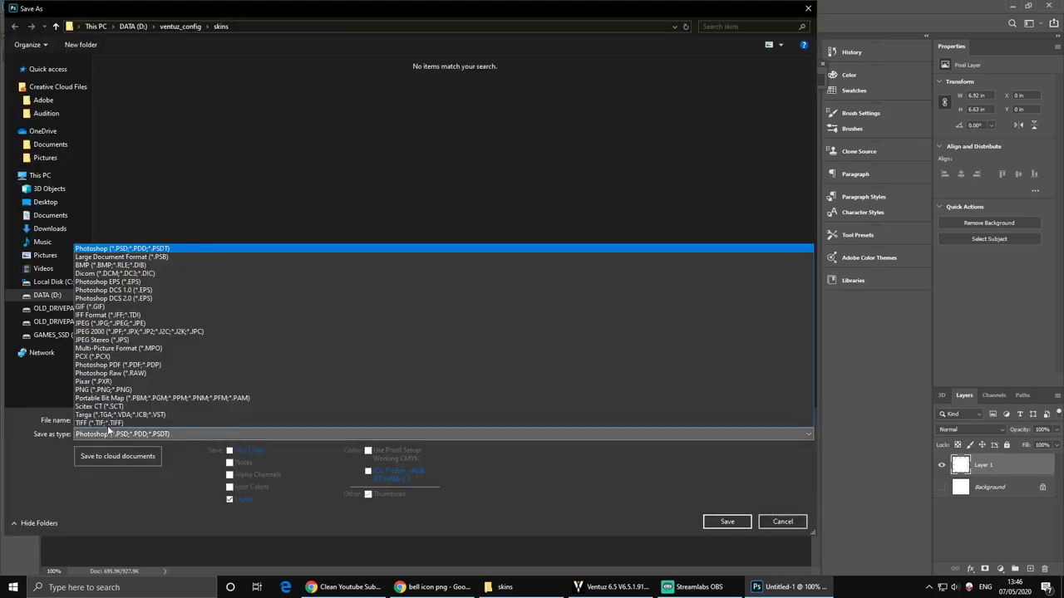
left_click(107, 398)
left_click(107, 434)
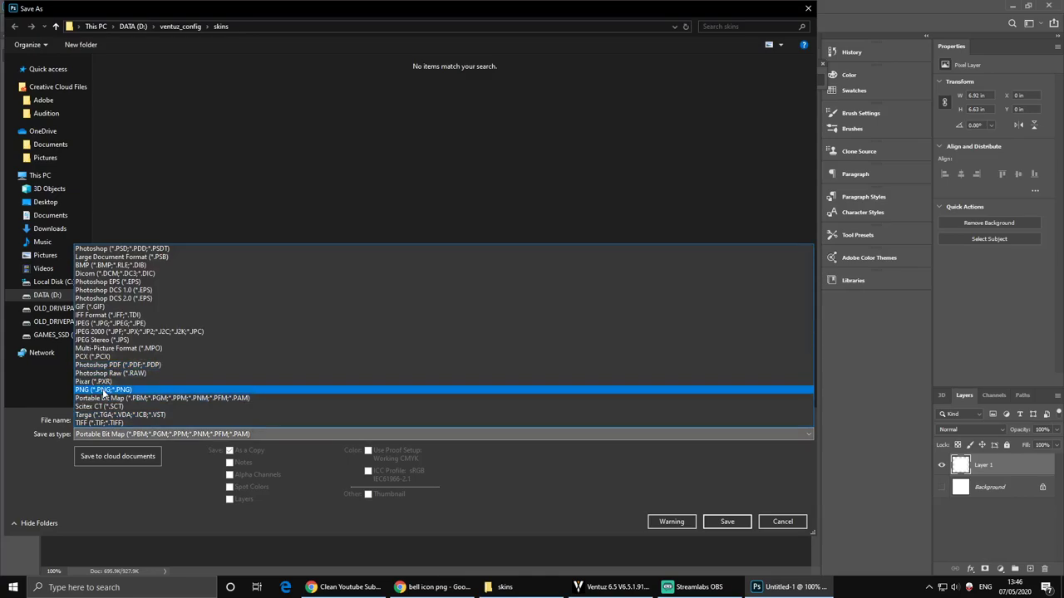
left_click(104, 390)
left_click(167, 419)
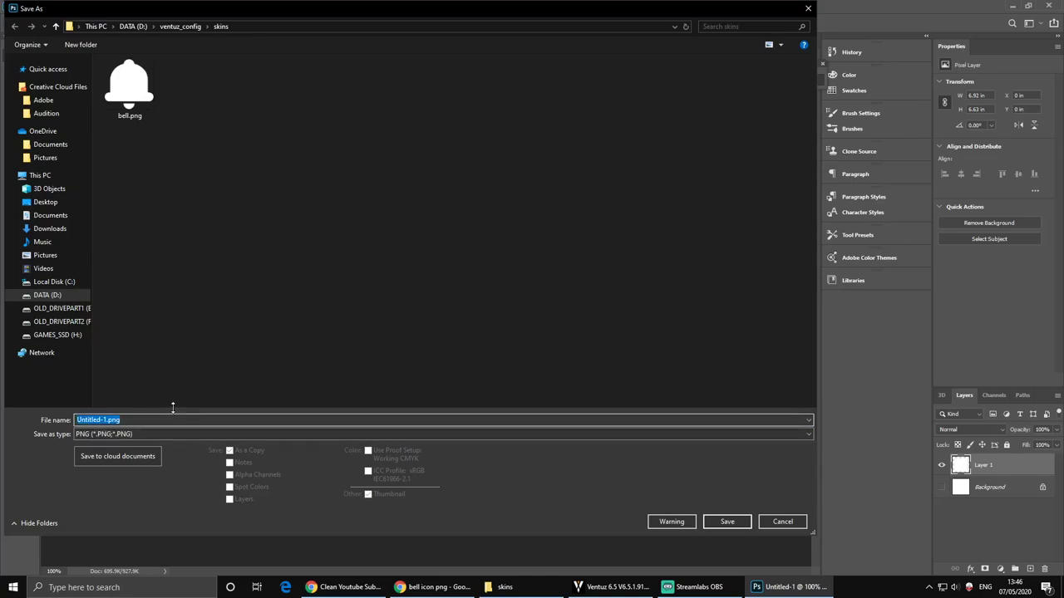
type("shadow")
key("Return")
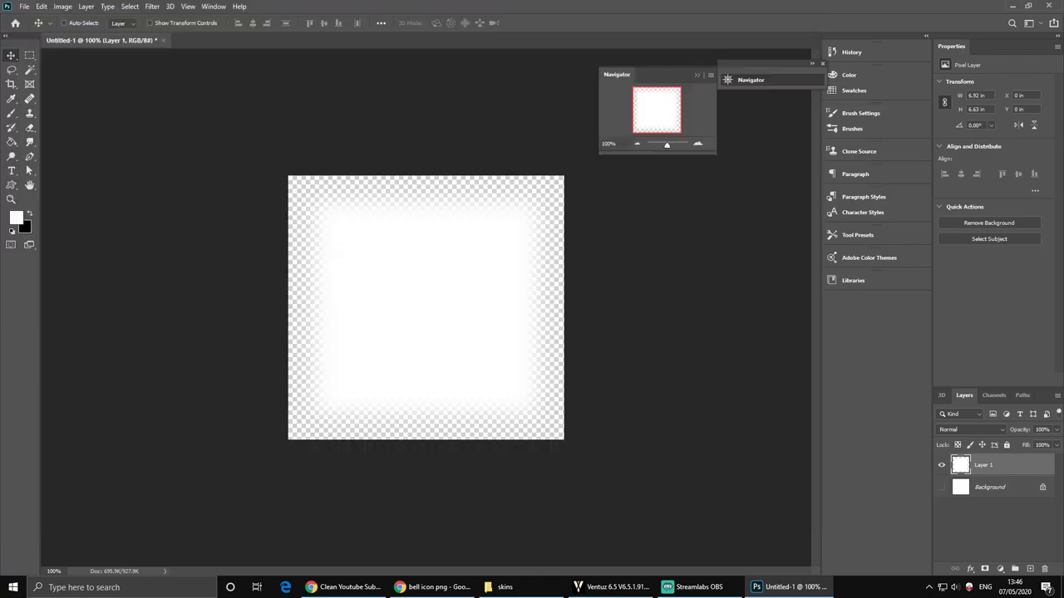
left_click(607, 177)
Switch to Ventuz and add the shadow image from the skins folder as the first material in the L3RD group.
left_click(613, 587)
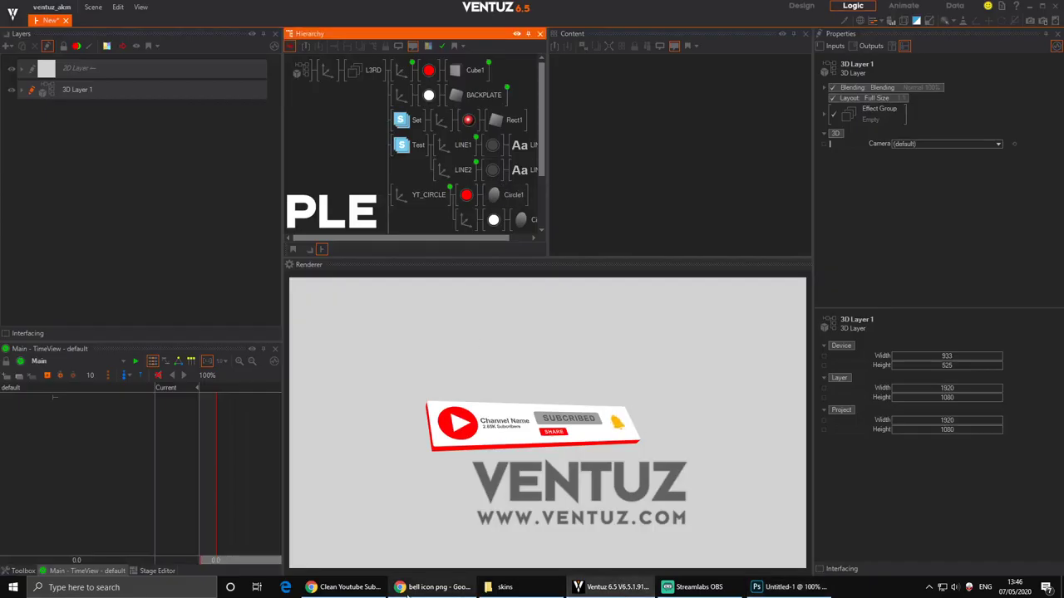
left_click(531, 590)
left_click_drag(170, 199, 401, 68)
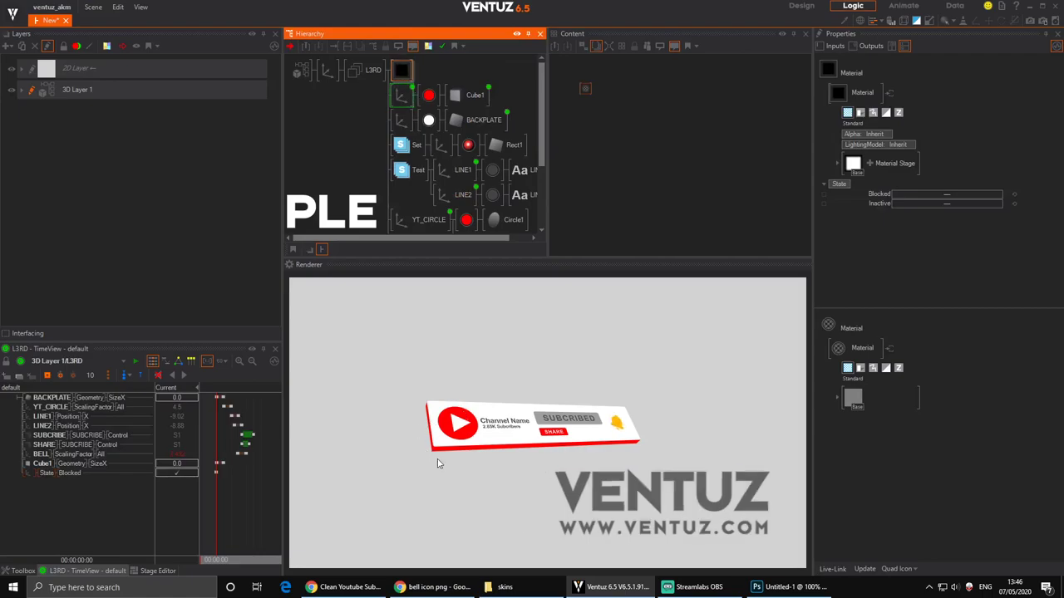
Place an Axis before the shadow material and a Rectangle after it, and set the axis's overall scaling factor to 22.2.
double_click(439, 68)
type("ax")
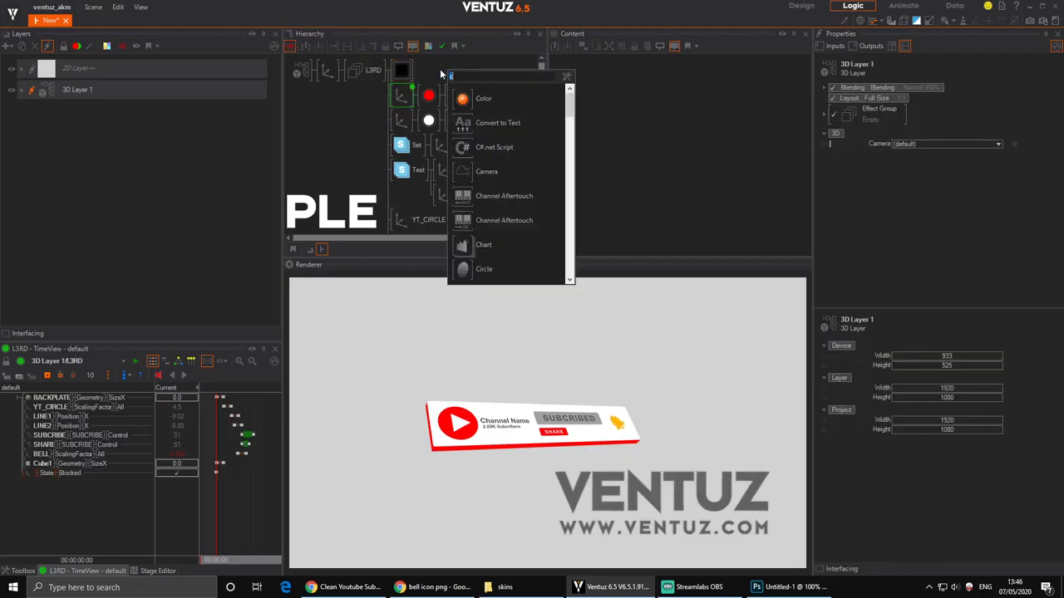
left_click_drag(465, 100, 406, 70)
double_click(456, 70)
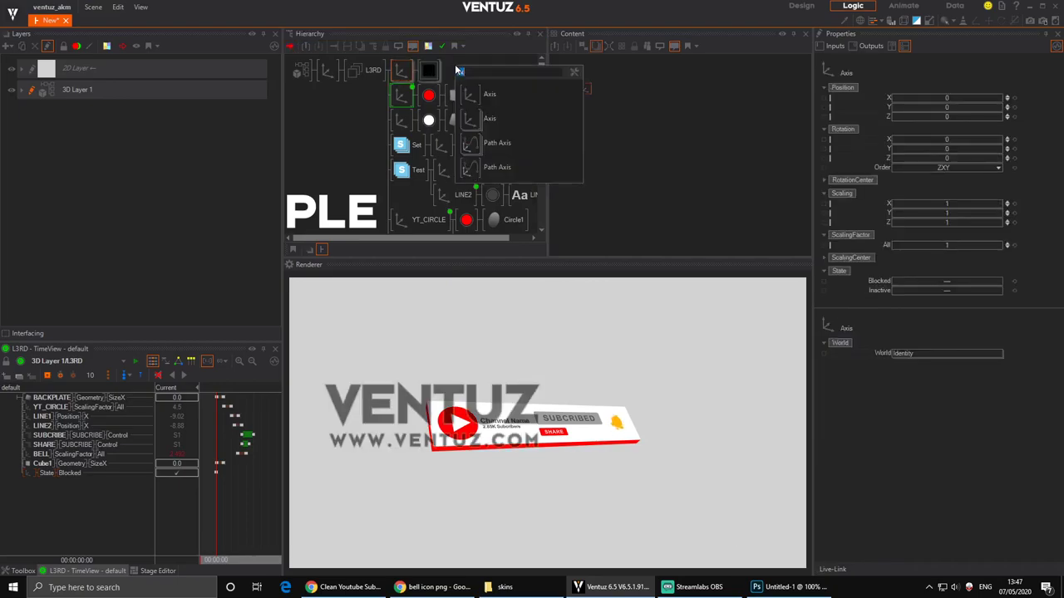
type("re")
left_click_drag(467, 114, 451, 73)
left_click(401, 69)
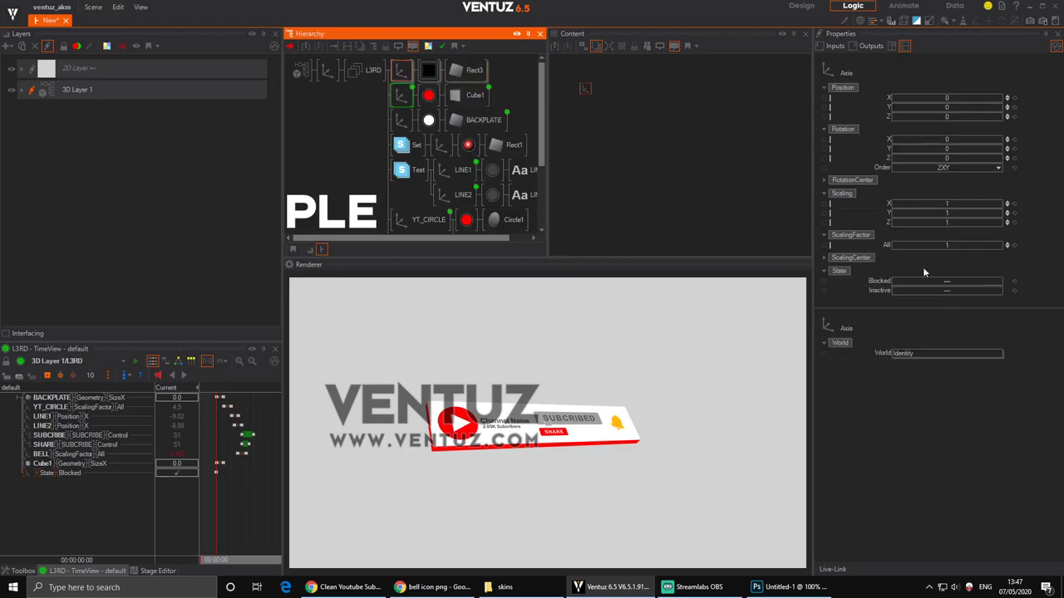
left_click_drag(967, 246, 989, 268)
Set the shadow material's lighting model to No Light and its base color to black 0, 0, 0.
left_click(429, 70)
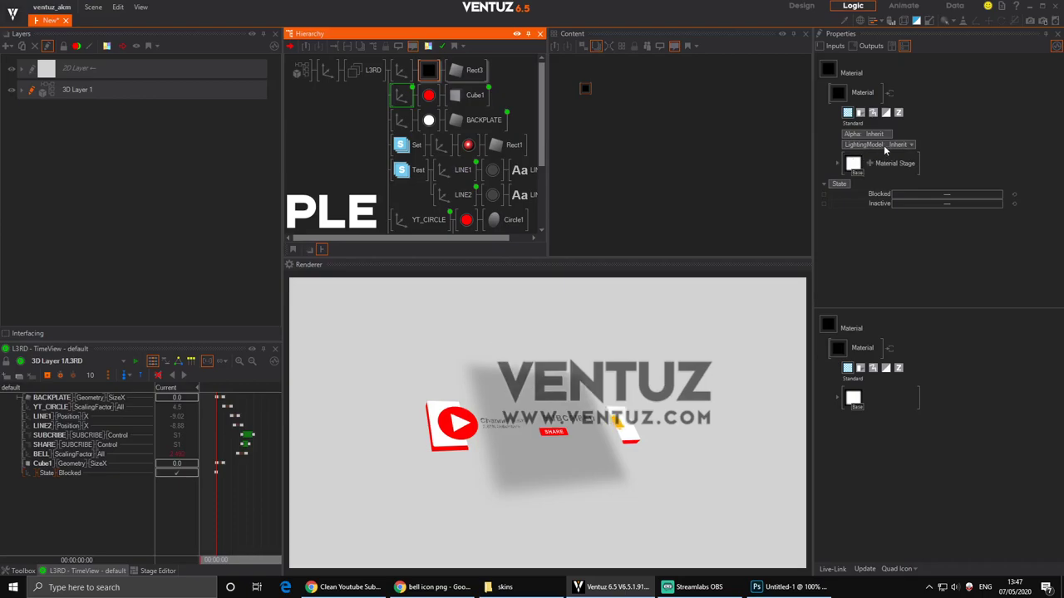
left_click(910, 146)
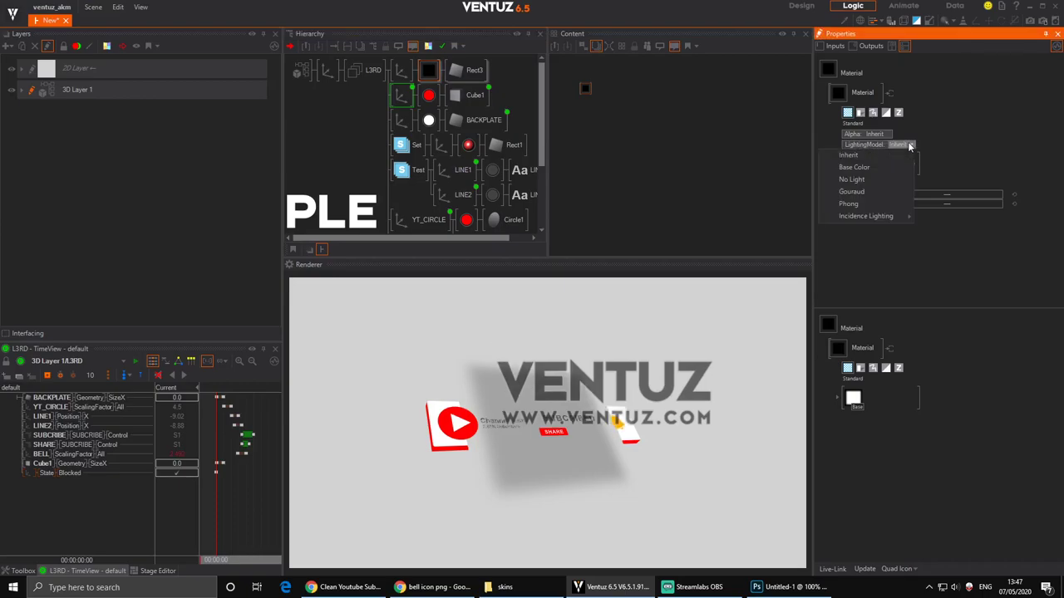
left_click(859, 180)
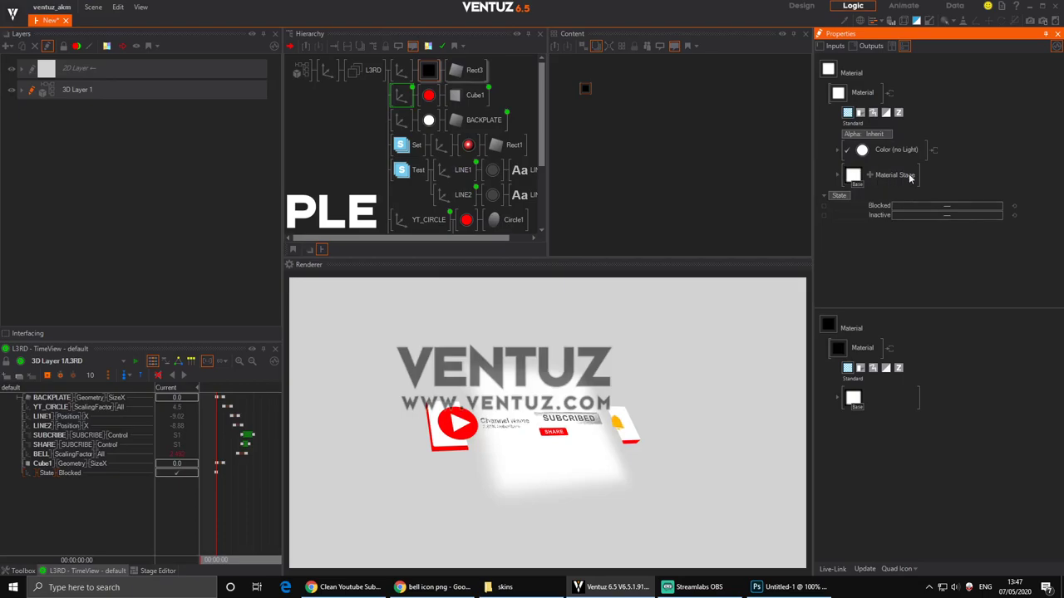
left_click(919, 151)
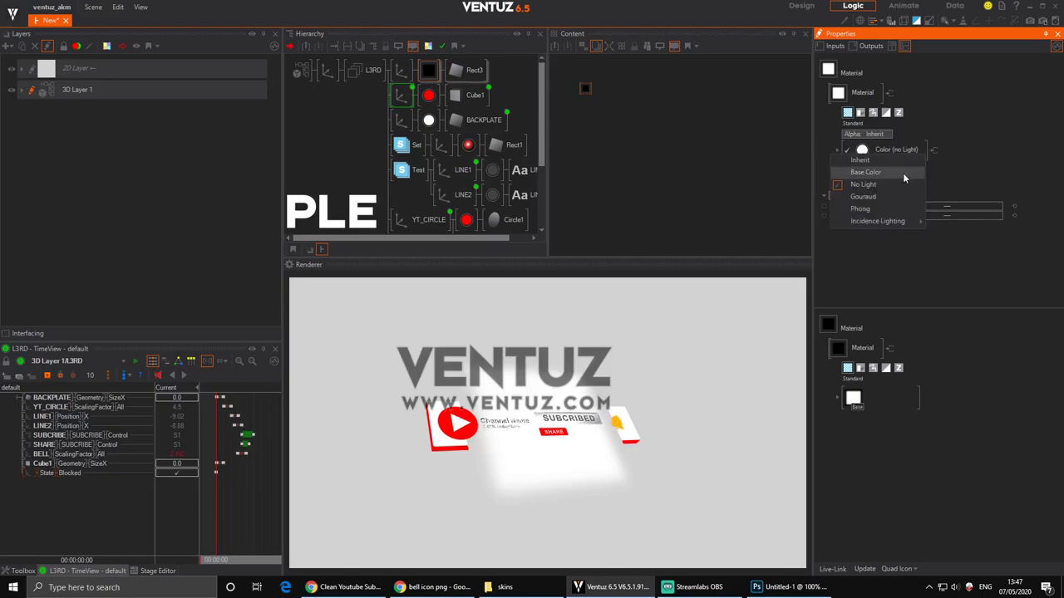
left_click(968, 168)
left_click(837, 150)
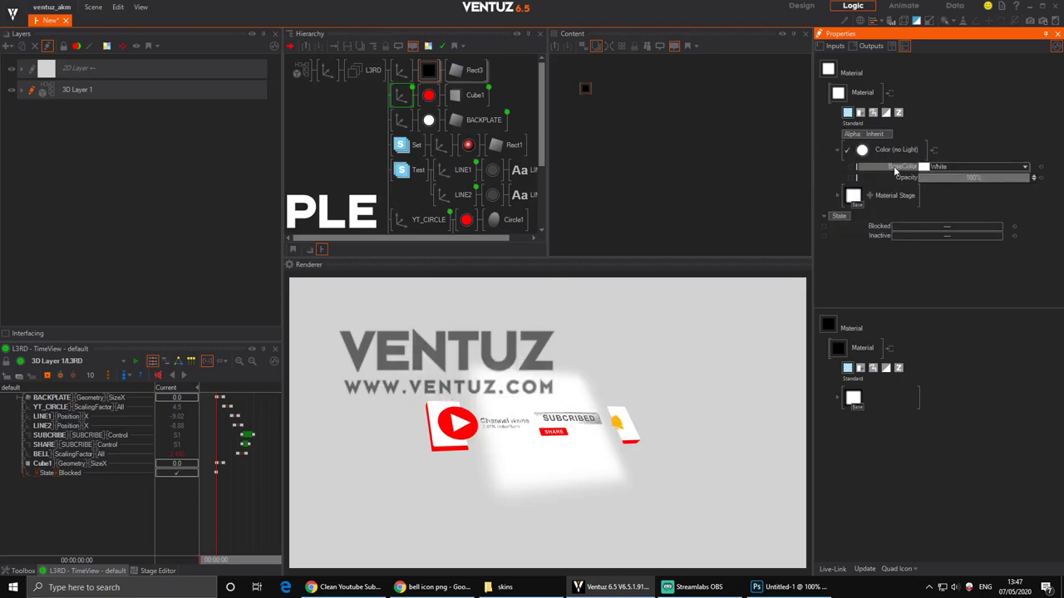
left_click(1025, 167)
left_click_drag(992, 198, 941, 241)
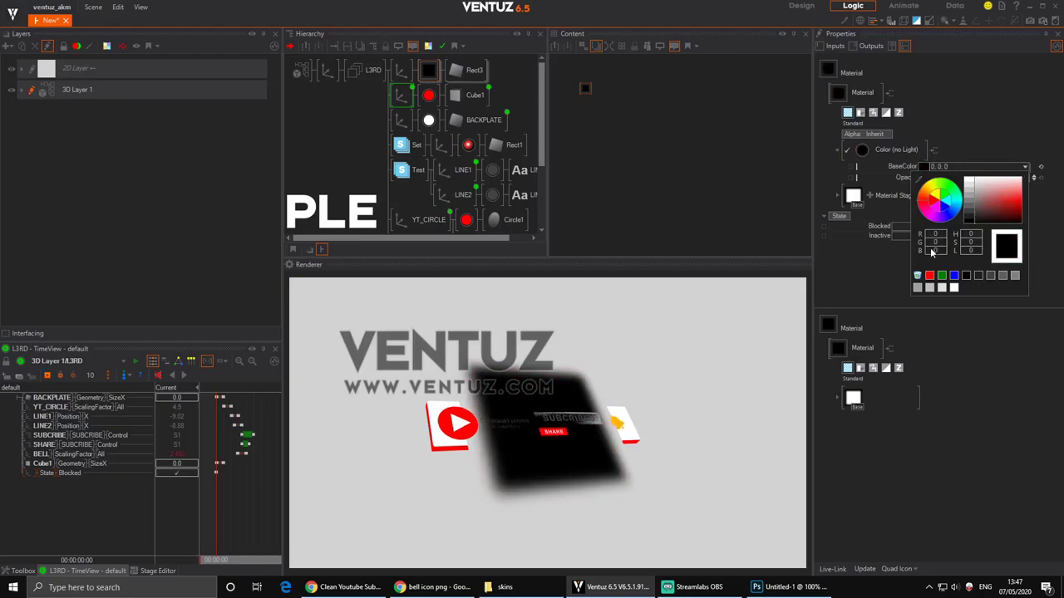
Move the shadow's axis to Z position 1.6 and scale it to 1.8 in X and 0.43 in Y.
left_click(400, 70)
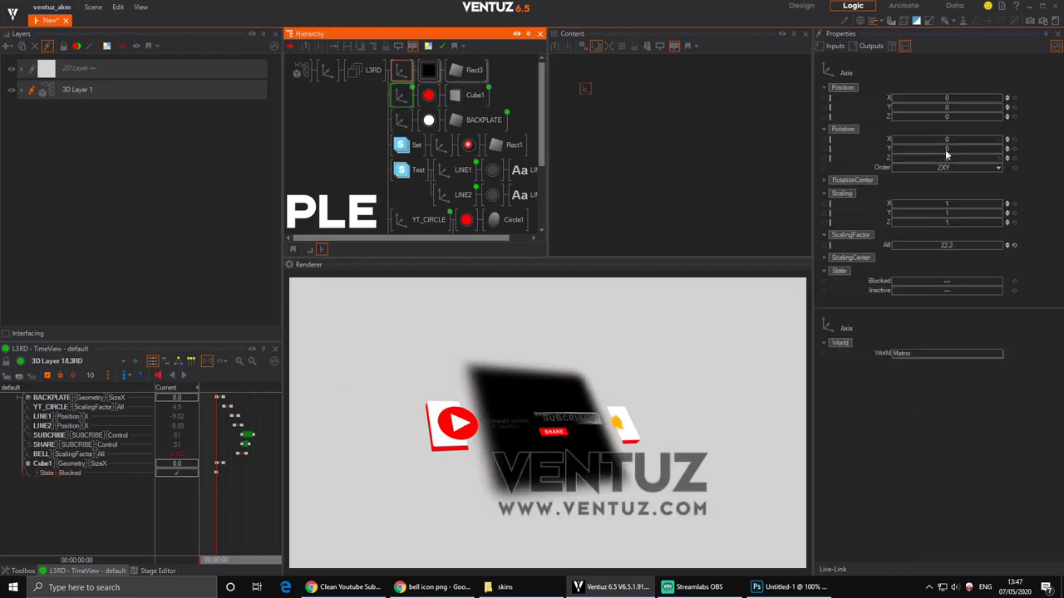
left_click(954, 118)
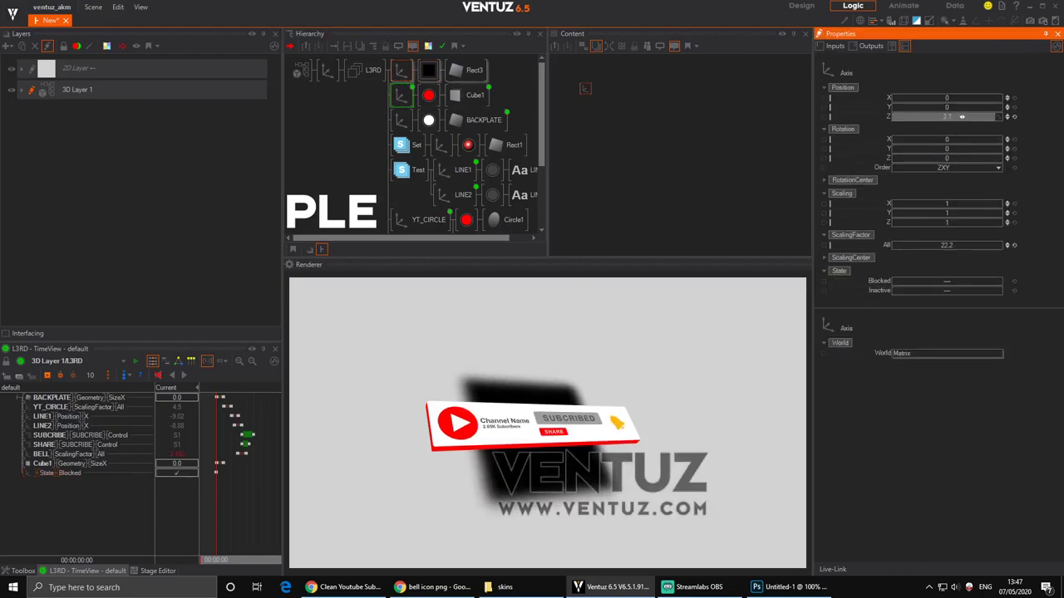
mouse_move(965, 117)
left_mouse_down()
mouse_move(949, 117)
mouse_move(959, 119)
left_mouse_up()
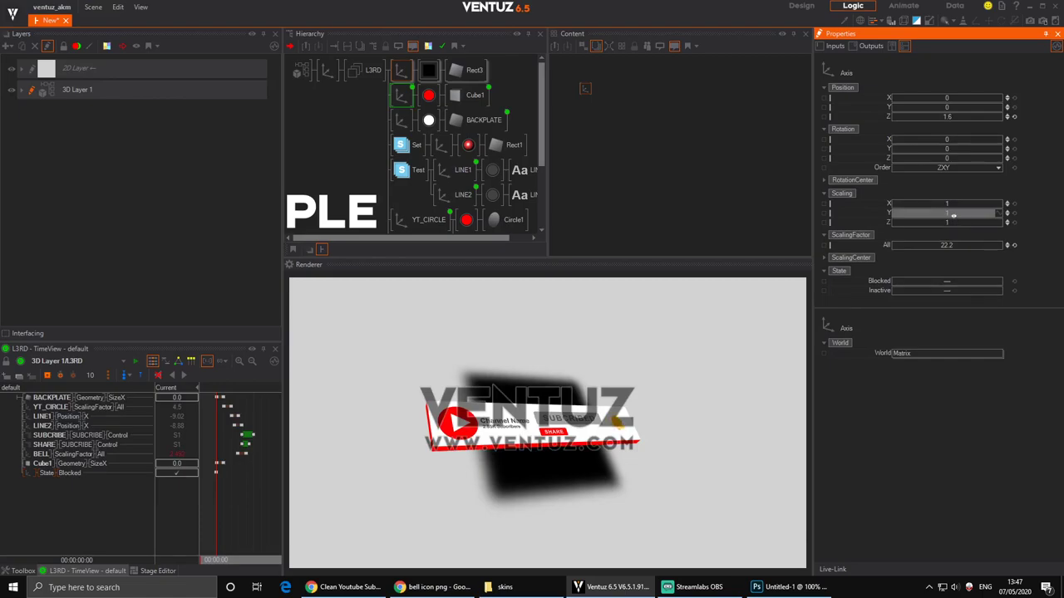
mouse_move(953, 216)
left_mouse_down()
mouse_move(982, 205)
mouse_move(937, 214)
left_mouse_up()
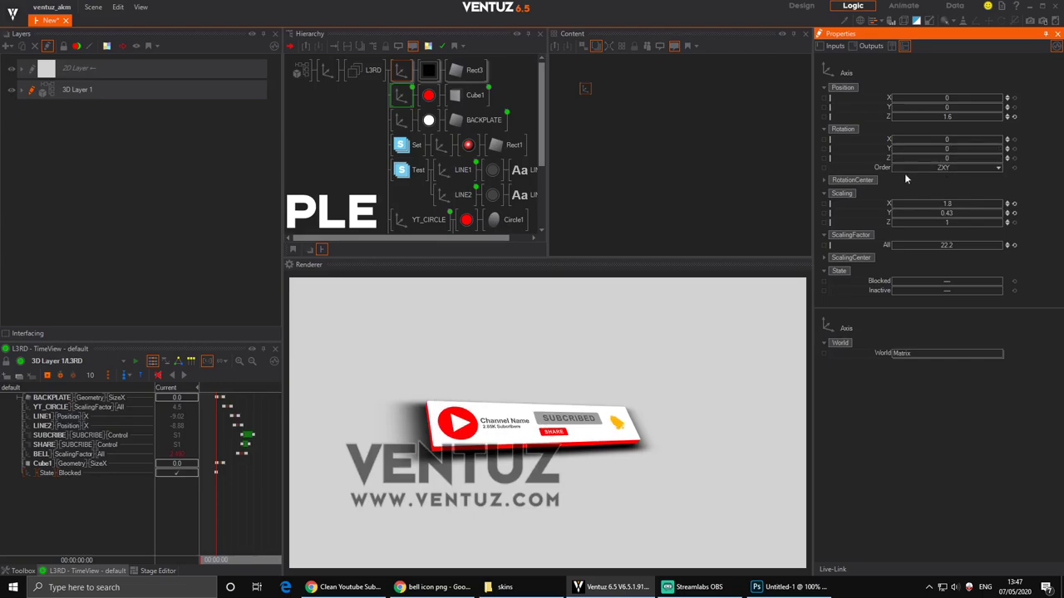
Lower the shadow material's opacity, and set its axis's Z position to 1.73 and Y scaling to 0.426.
left_click(425, 73)
left_click_drag(995, 178, 943, 180)
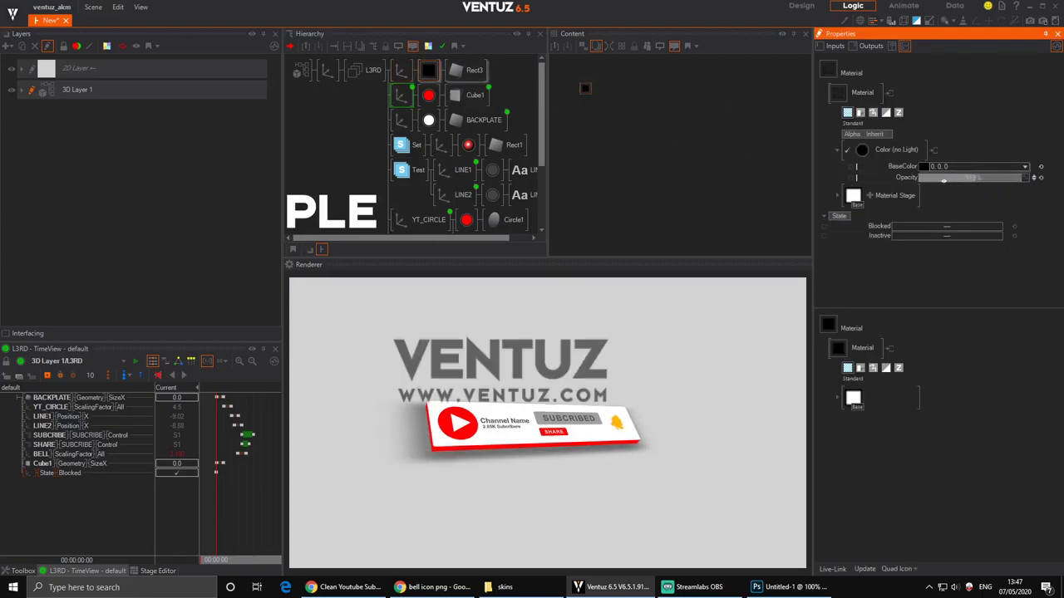
left_click(400, 70)
left_click_drag(956, 117, 972, 118)
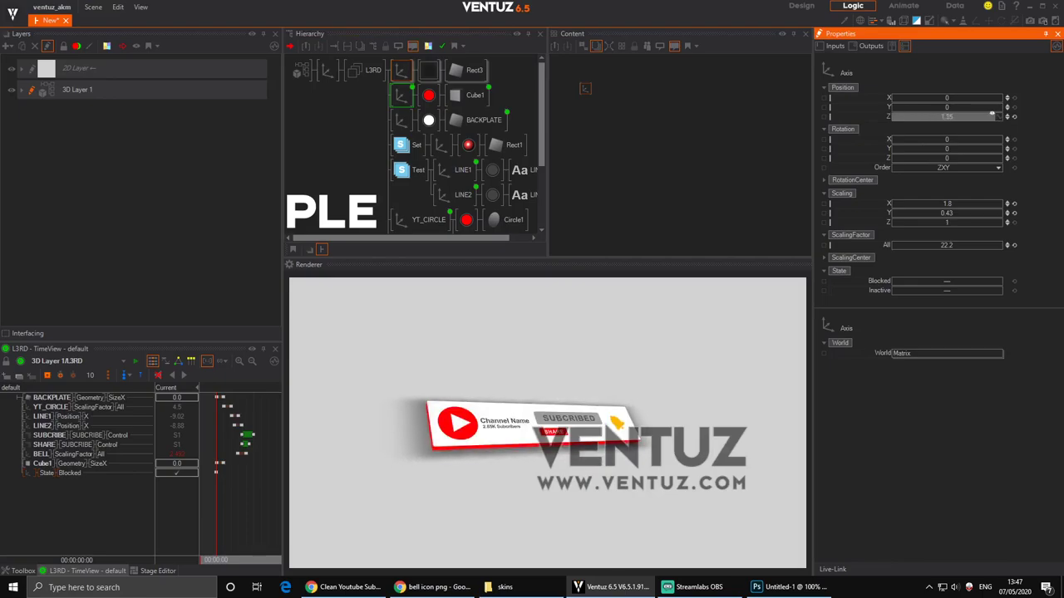
left_click_drag(987, 116, 966, 114)
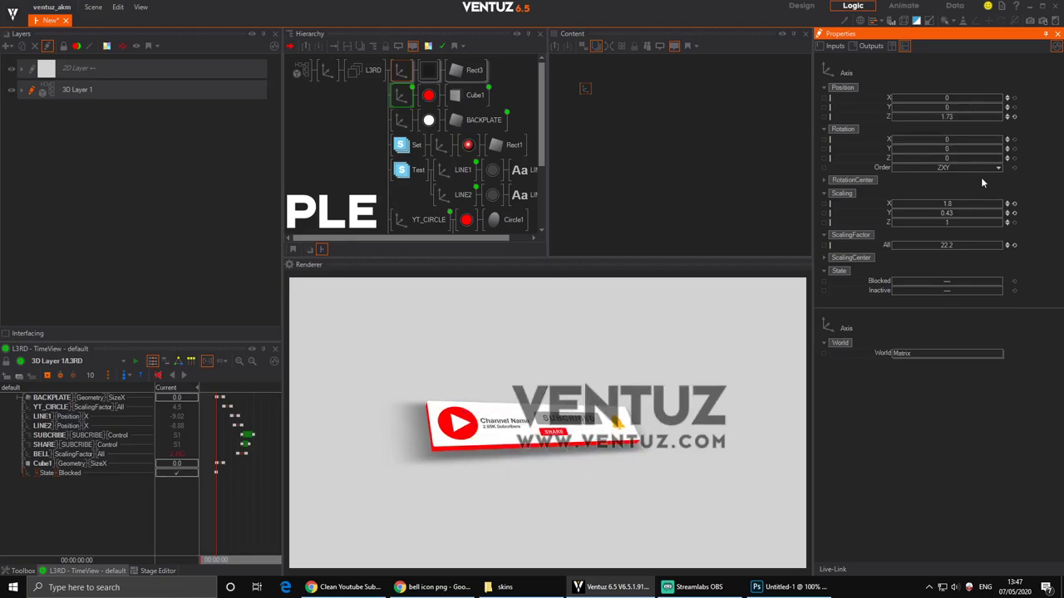
left_click_drag(948, 212, 970, 213)
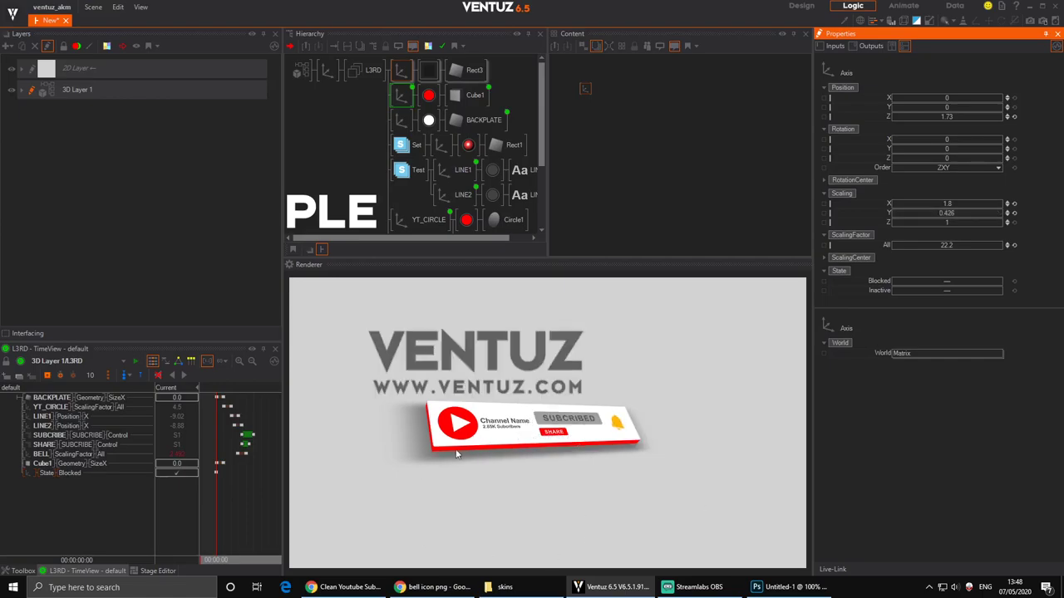
Rename the shadow's rectangle to SHADOW and add its SizeX to the L3RD keyframe animation.
left_click_drag(248, 502, 216, 502)
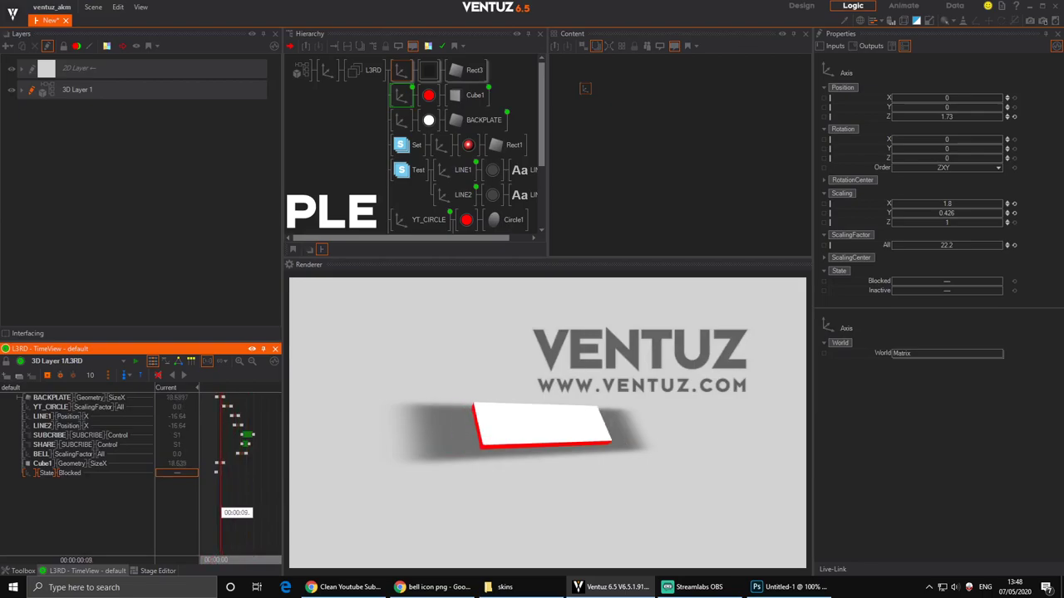
left_click(456, 77)
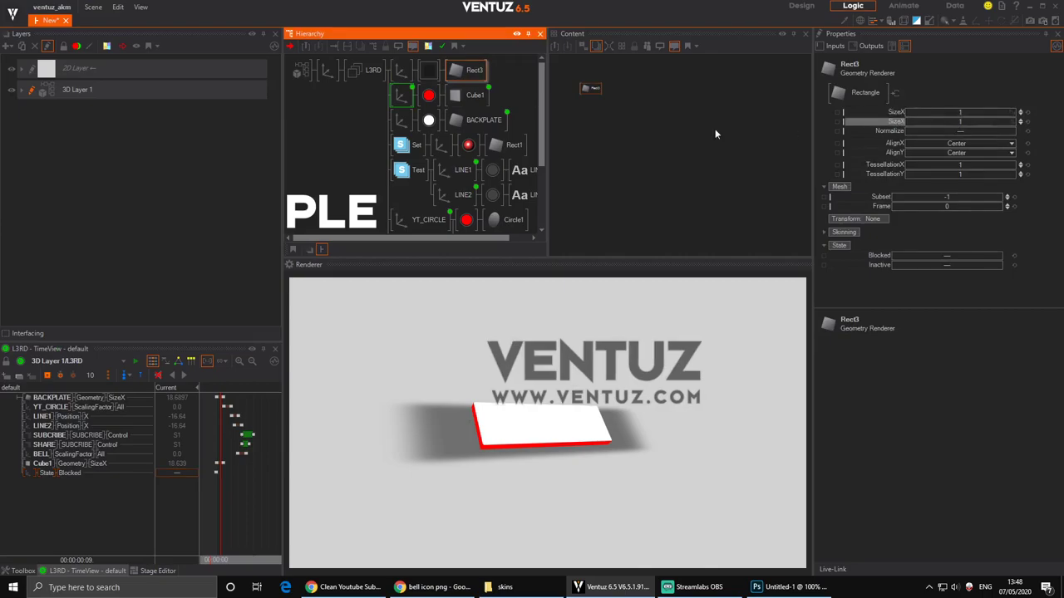
left_click(405, 102, "ctrl")
left_click(620, 91)
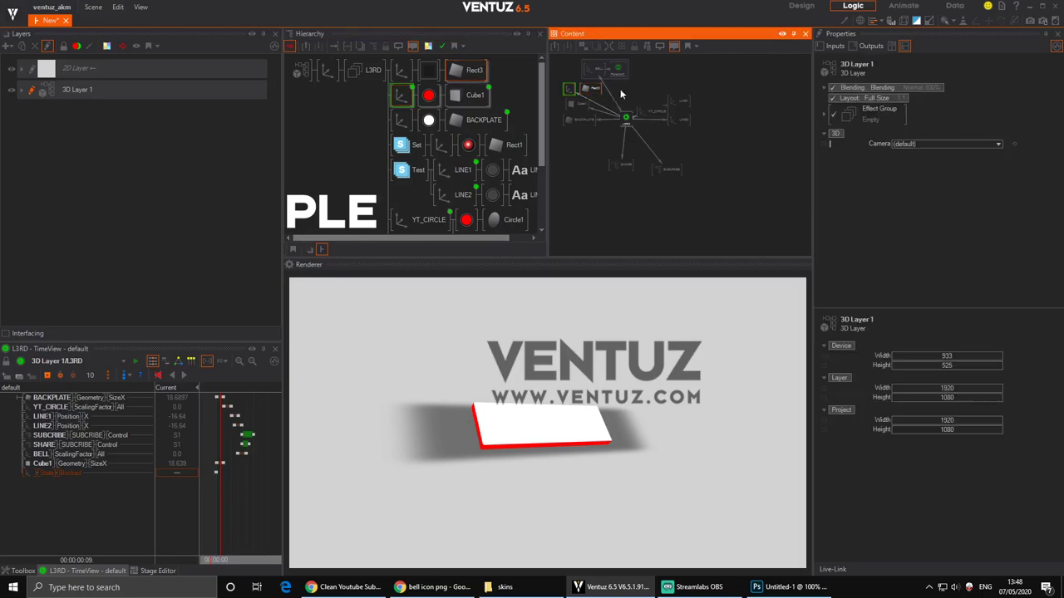
left_click_drag(592, 88, 662, 74)
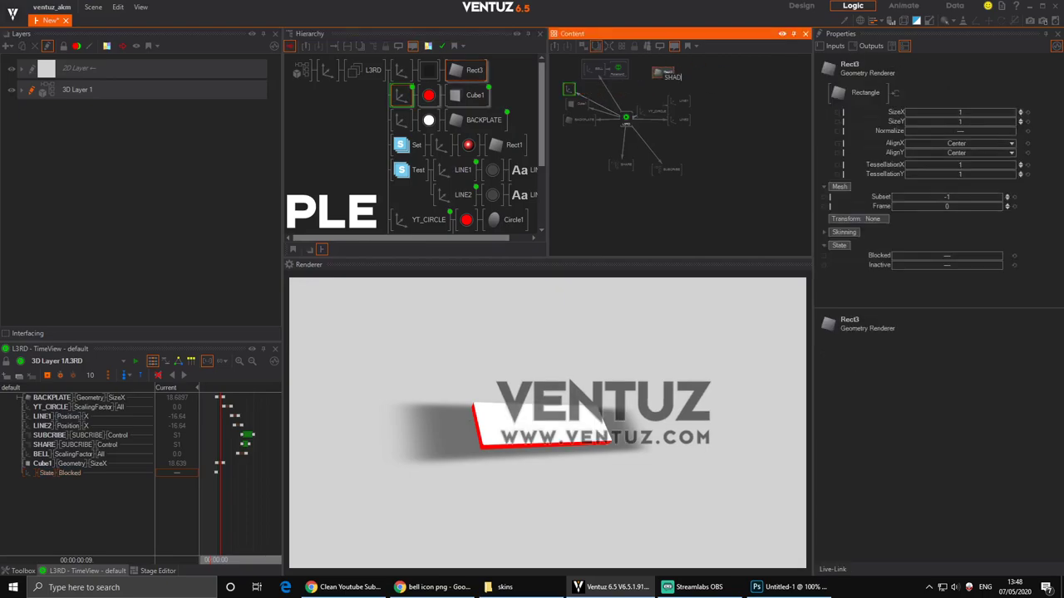
type("SHADOW")
key("Return")
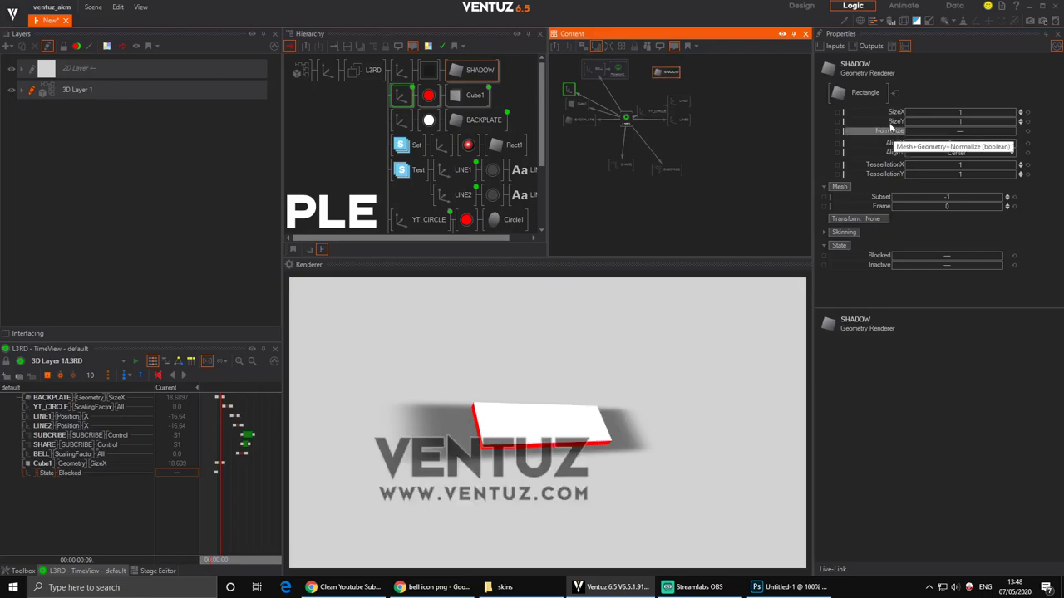
left_click_drag(890, 114, 626, 118)
left_click(626, 119)
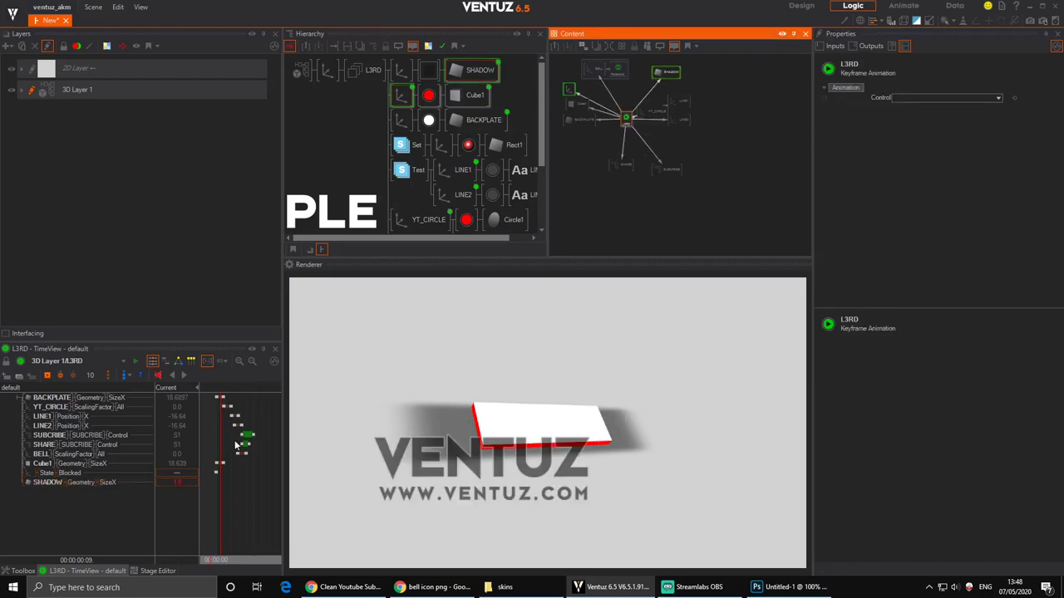
Set a keyframe for SHADOW's SizeX with value 1.0 at 00:00:15, where the backplate finishes growing.
left_click_drag(220, 486, 215, 497)
scroll(221, 497, "up", 4)
middle_click_drag(221, 498, 248, 495)
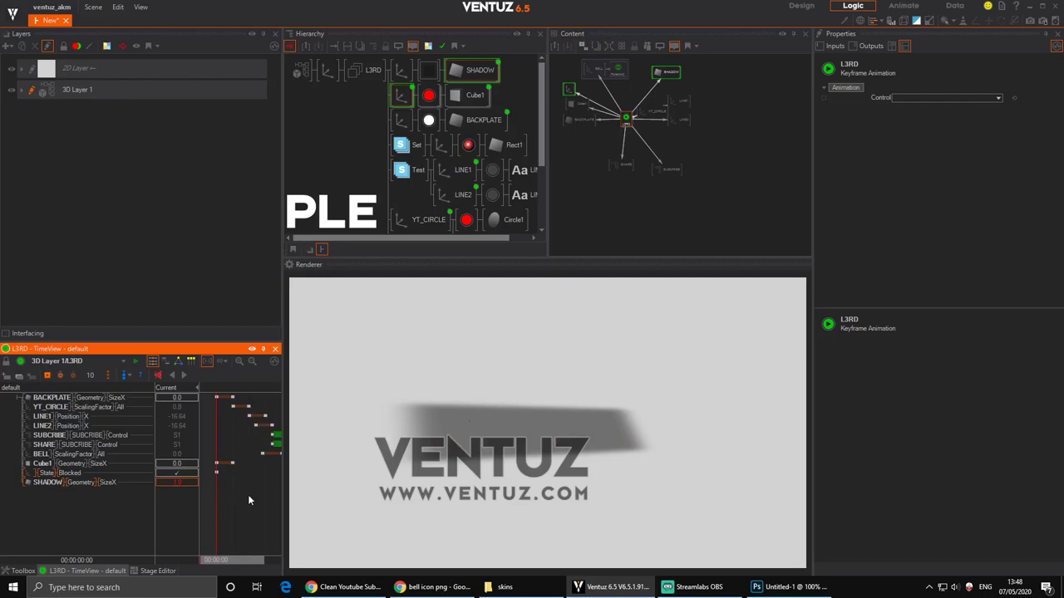
left_click(230, 497)
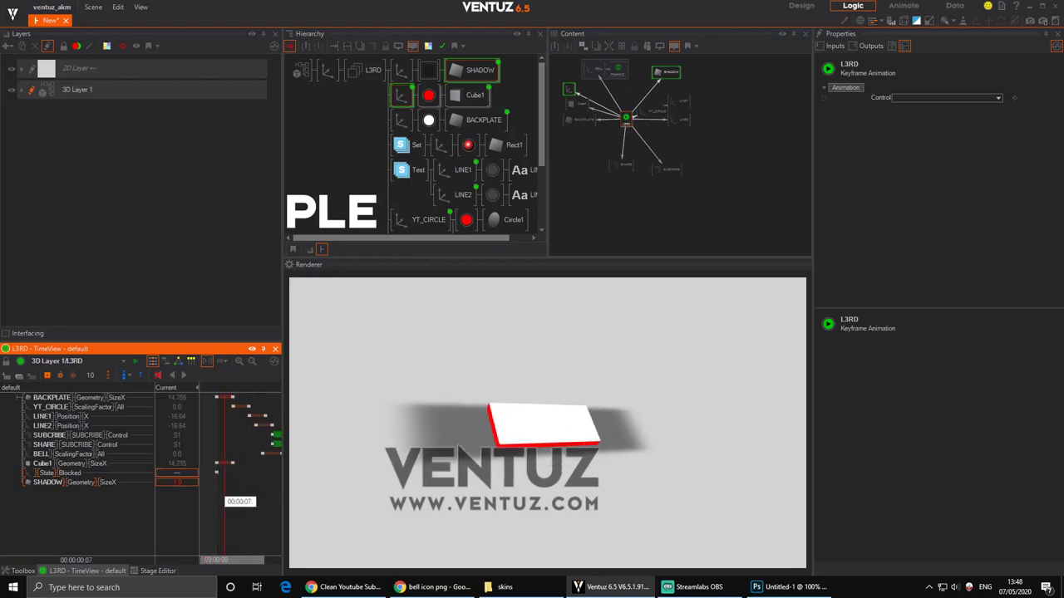
left_click_drag(230, 497, 234, 497)
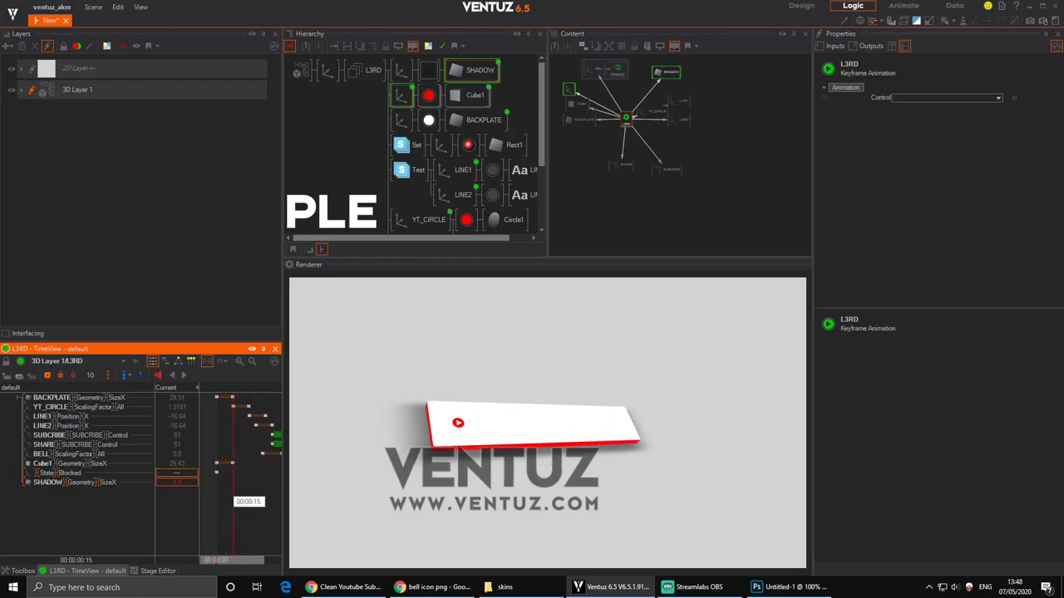
left_click(85, 484)
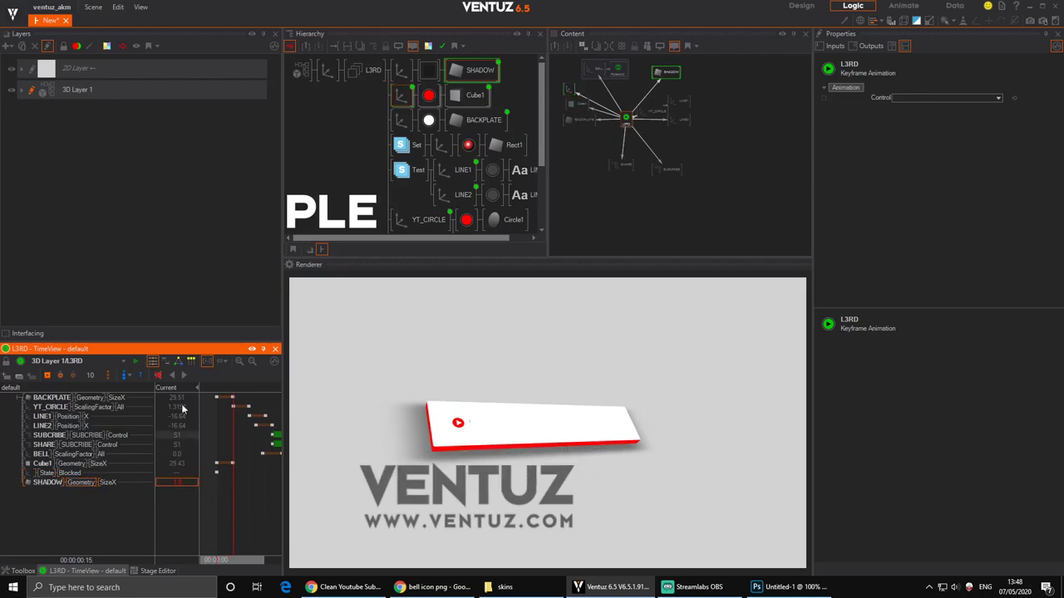
left_click(48, 375)
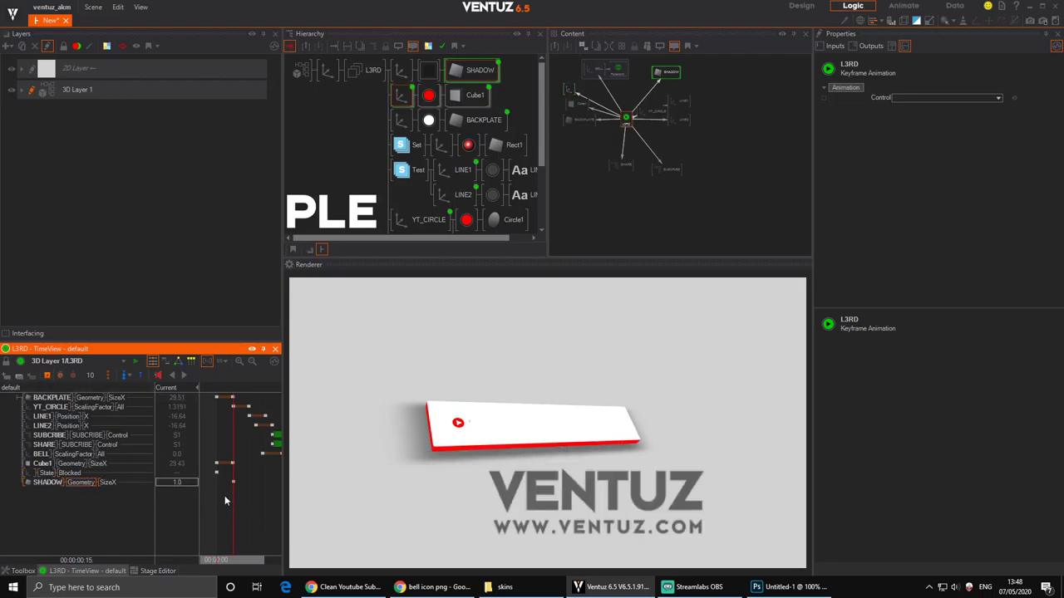
Set SHADOW's SizeX to 0 with a keyframe at 00:00:00 and scrub through its growth.
left_click_drag(233, 497, 214, 497)
double_click(188, 484)
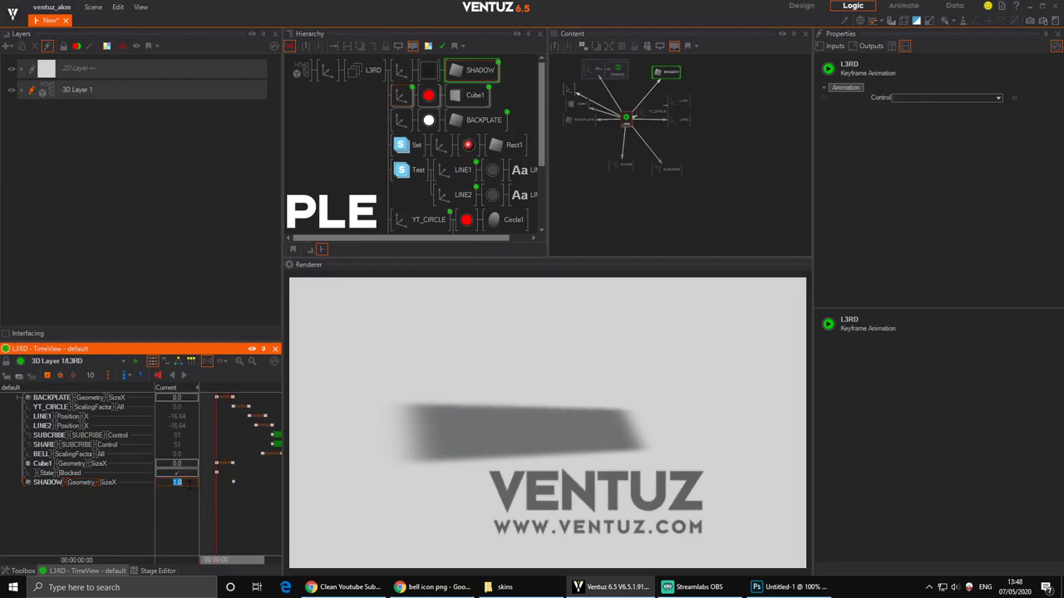
type("0")
key("Return")
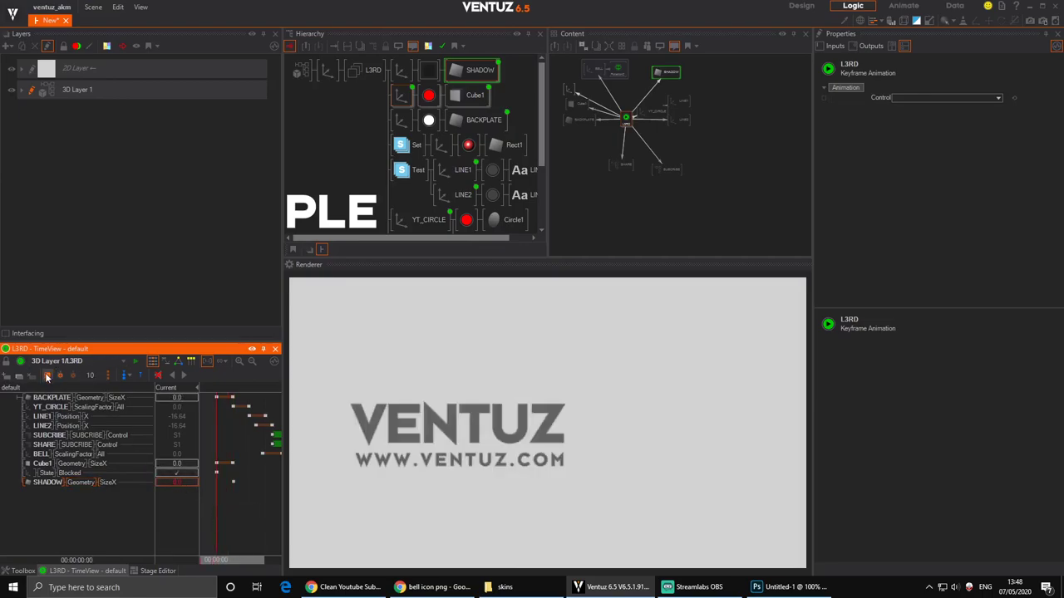
left_click_drag(220, 513, 222, 515)
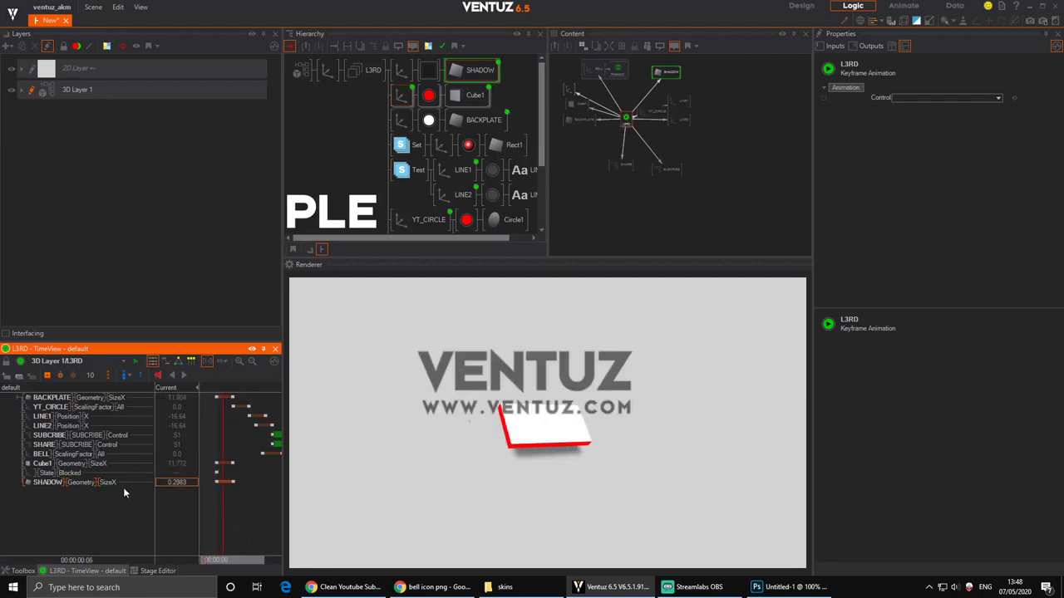
Display the SHADOW SizeX curve in the diagram view and set both of its keyframes to Linear interpolation.
left_click(165, 362)
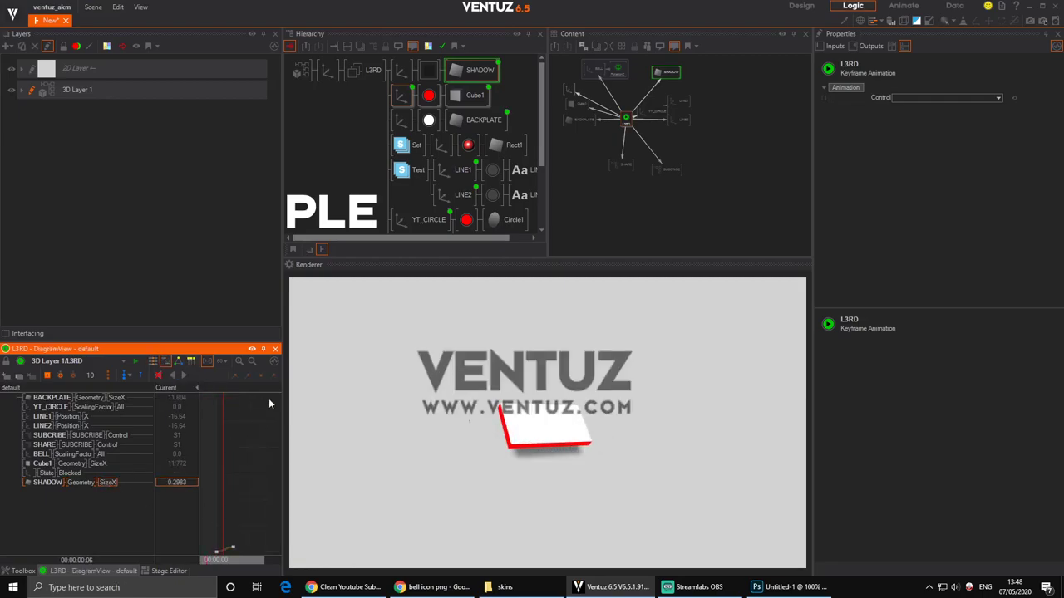
left_click_drag(284, 401, 499, 408)
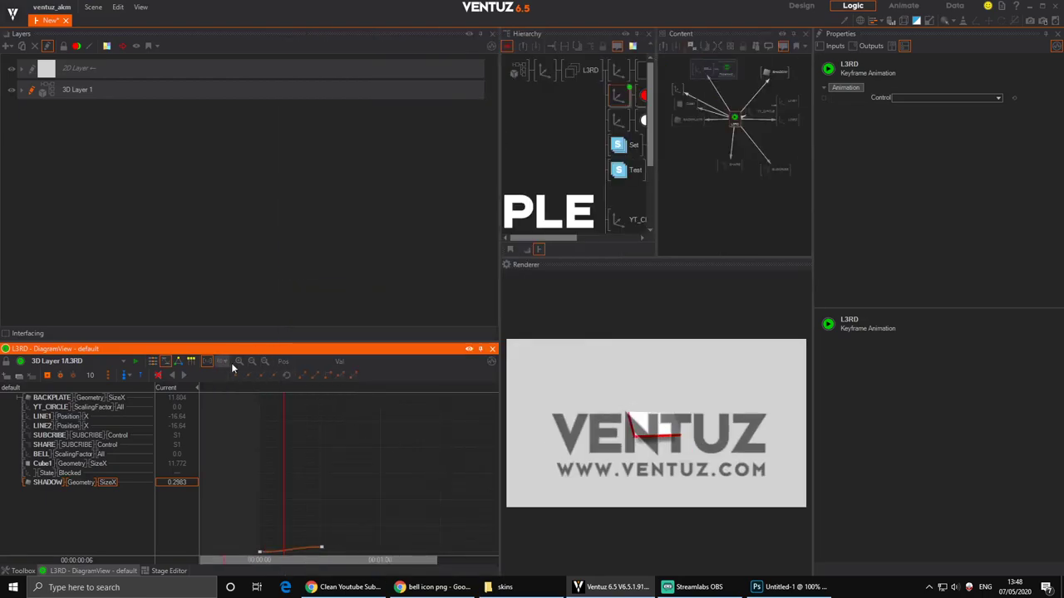
left_click(264, 362)
left_click(489, 398)
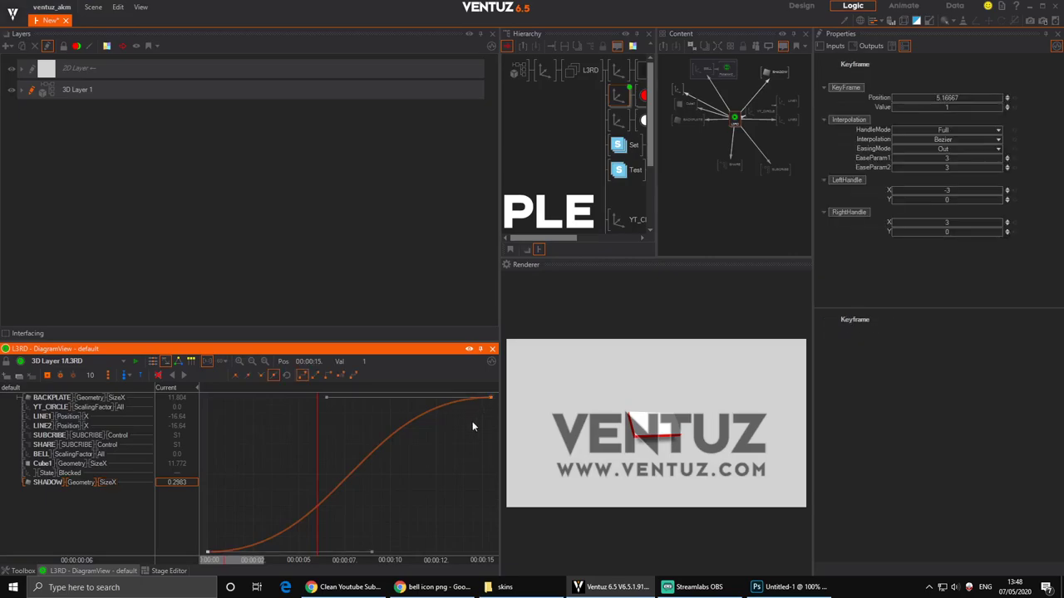
left_click(314, 376)
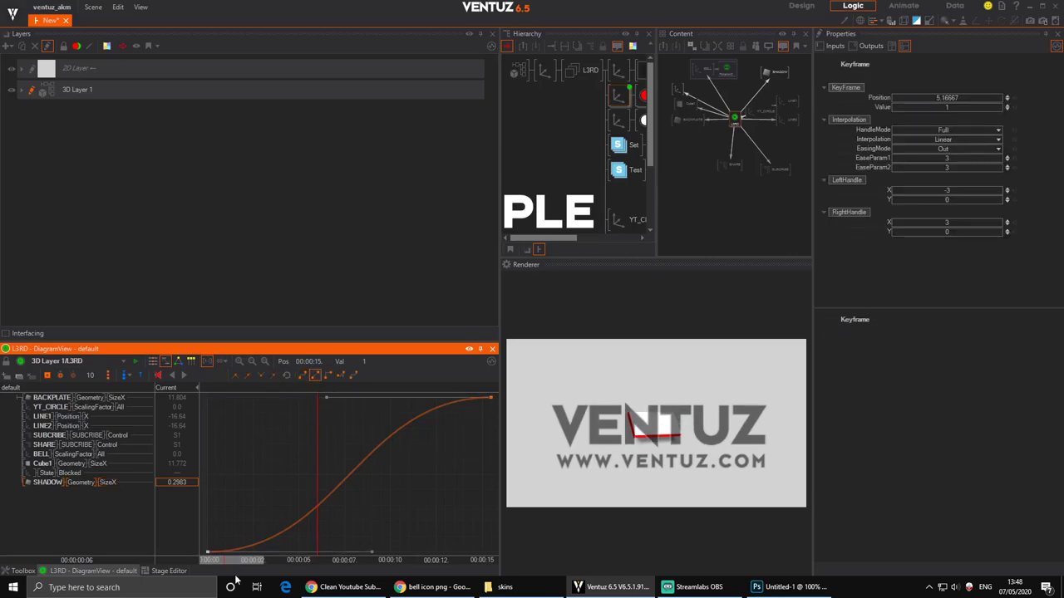
left_click(208, 552)
left_click(316, 376)
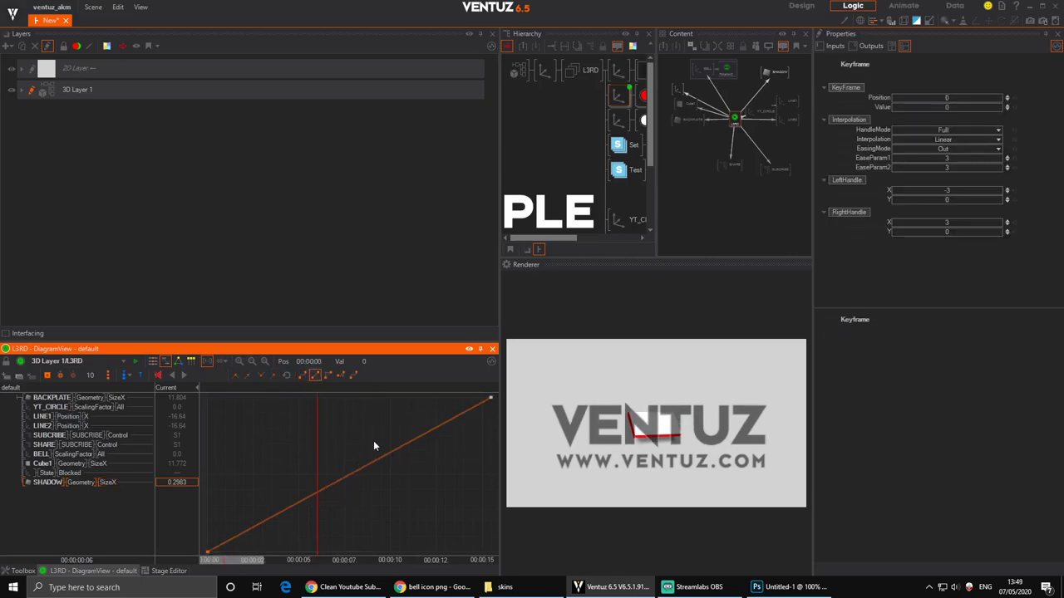
Scrub through the lower third's animation to check the shadow's growth against the backplate and the other elements.
left_click_drag(316, 462, 381, 469)
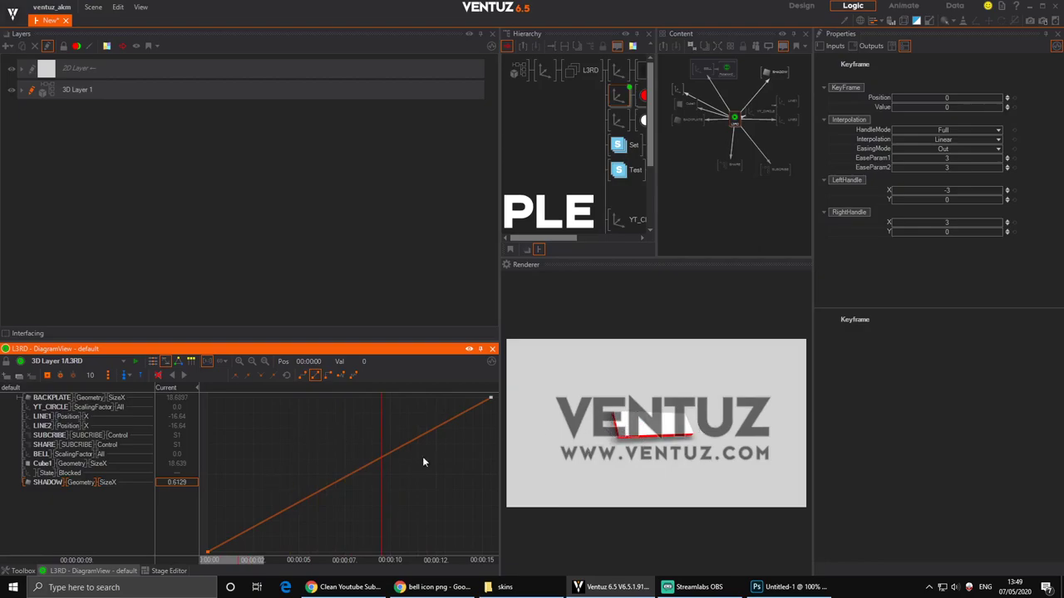
left_click_drag(422, 457, 492, 407)
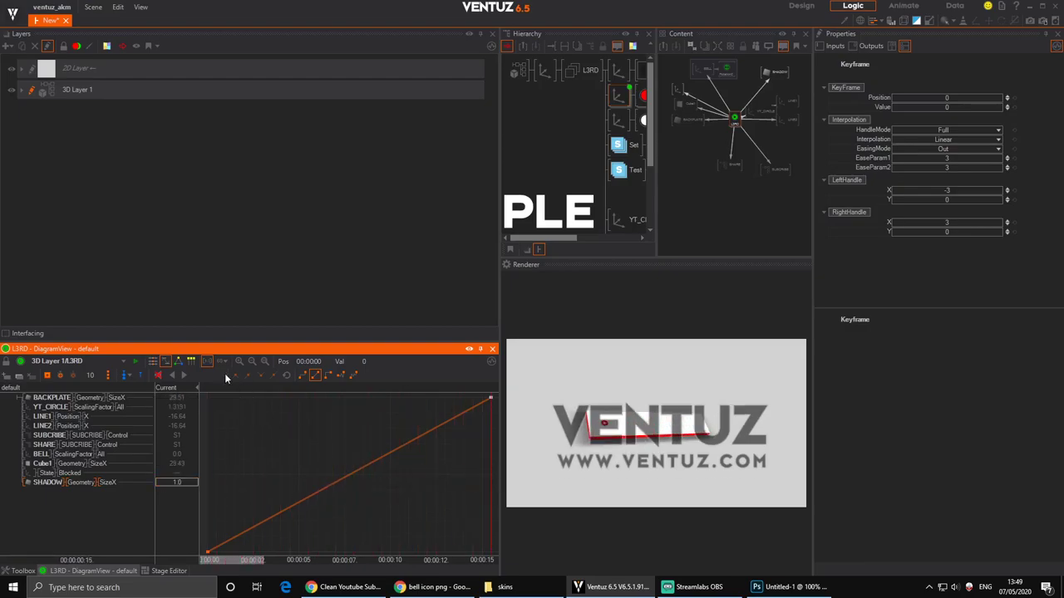
left_click(154, 363)
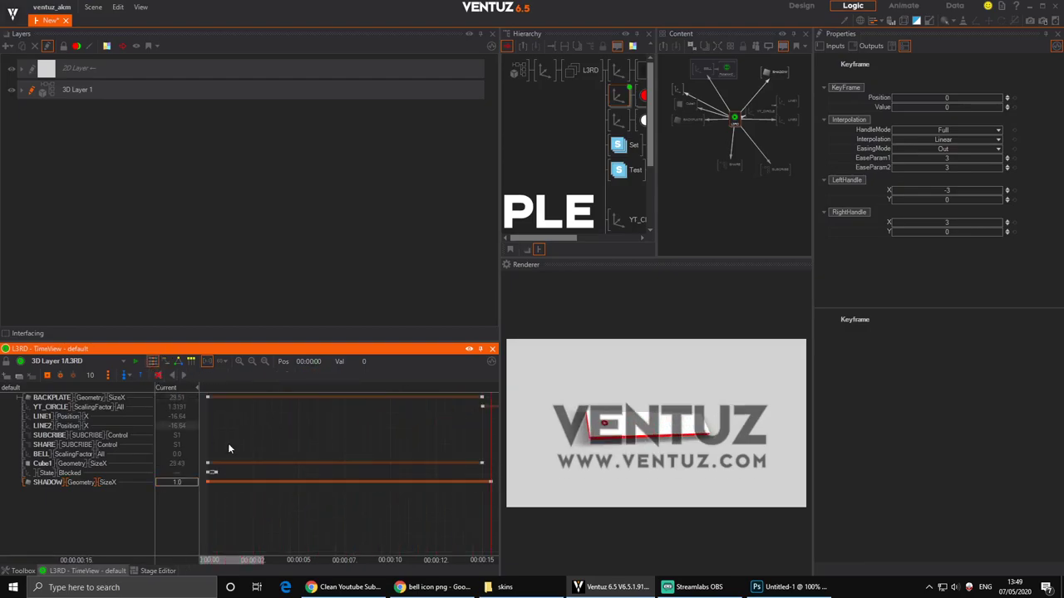
left_click(255, 487)
left_click(186, 375)
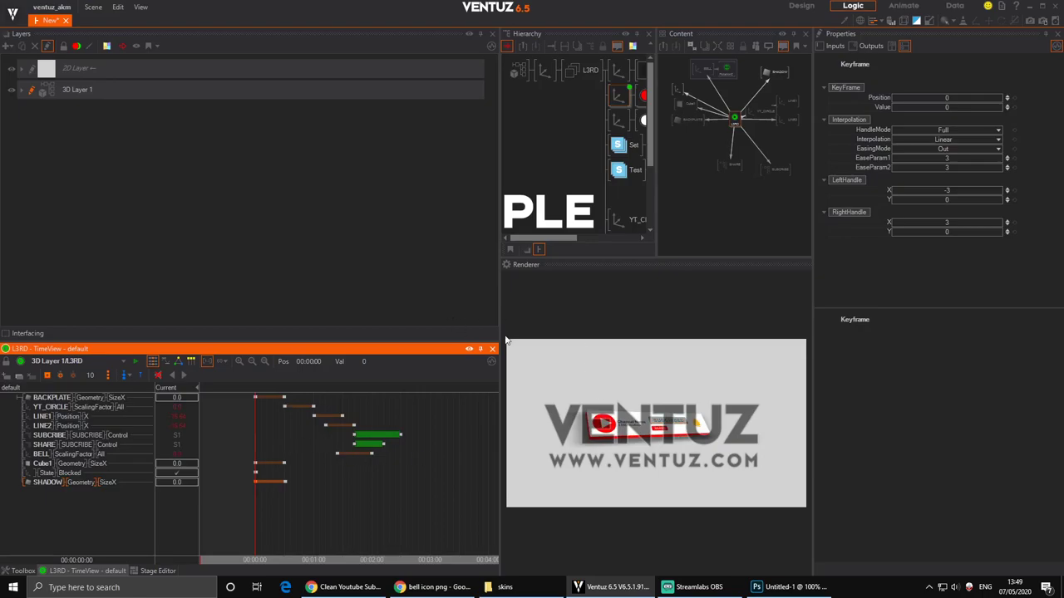
left_click_drag(501, 341, 217, 341)
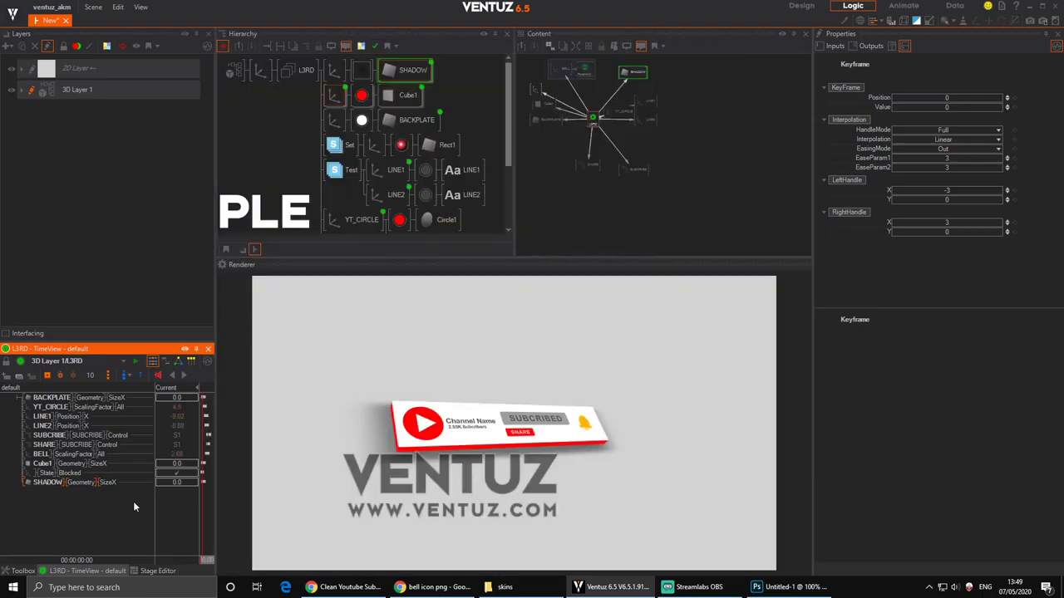
left_click_drag(216, 496, 340, 491)
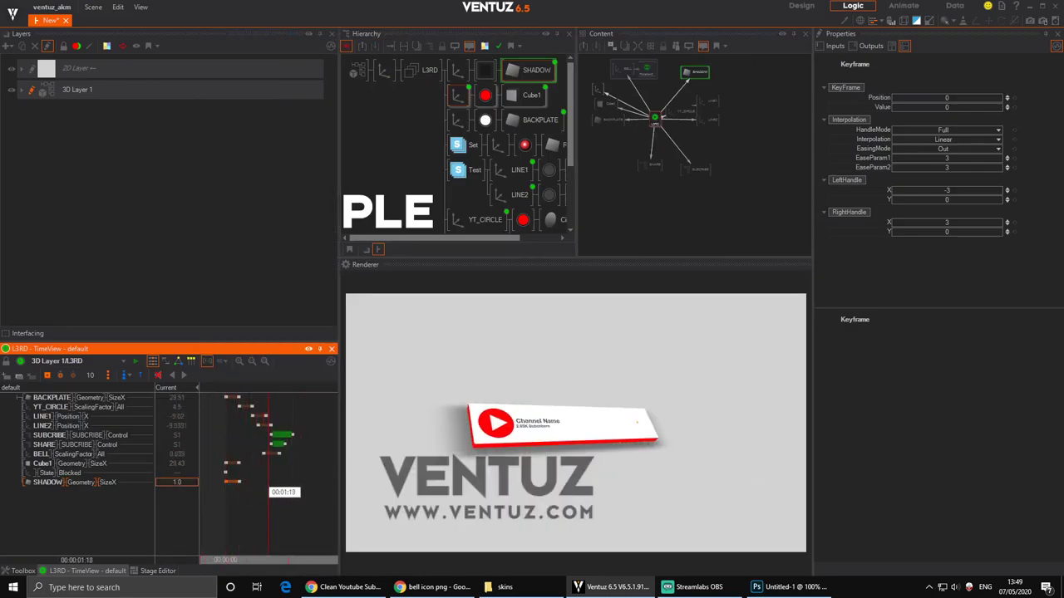
Merge the L3RD group into a hierarchy container and open that container.
left_click(407, 74)
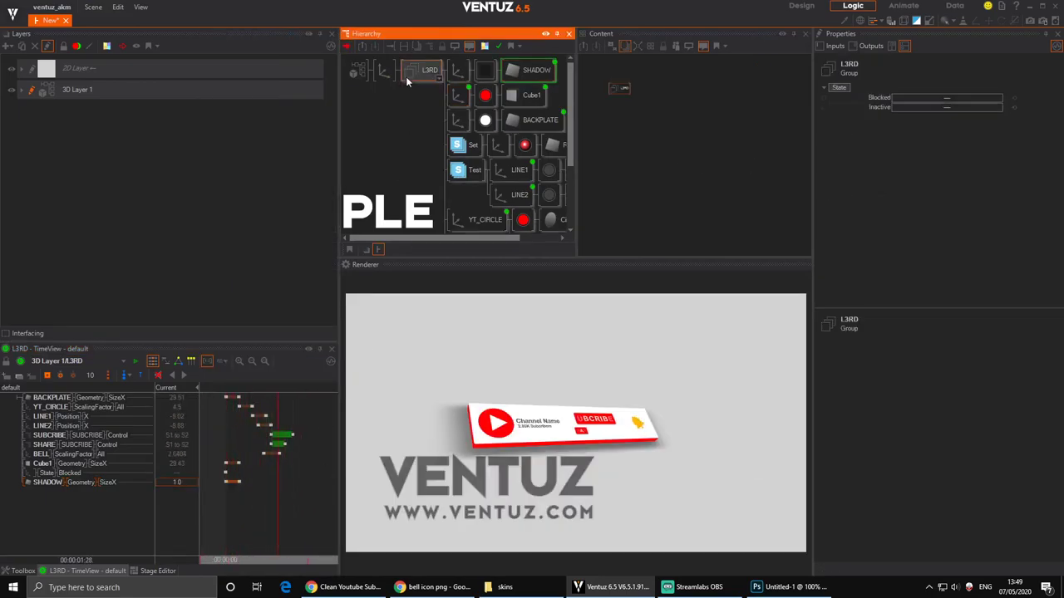
right_click(428, 74)
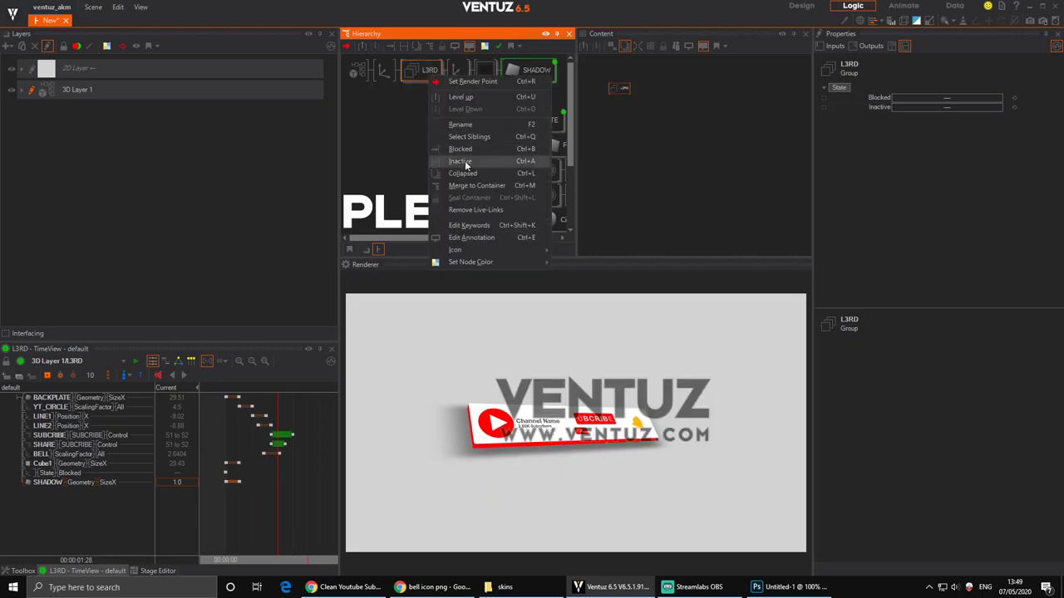
left_click(461, 184)
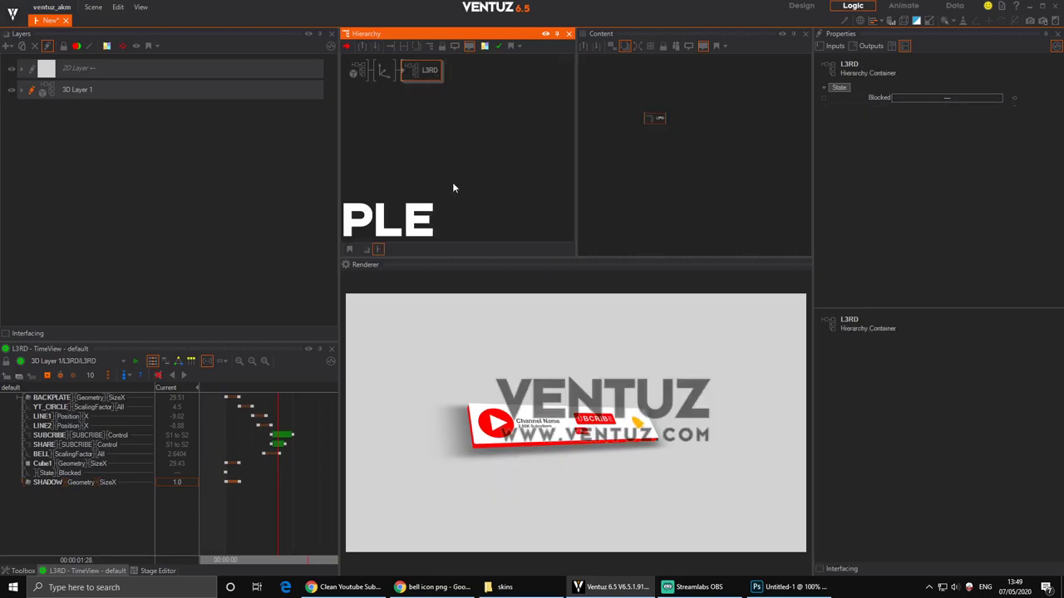
double_click(409, 78)
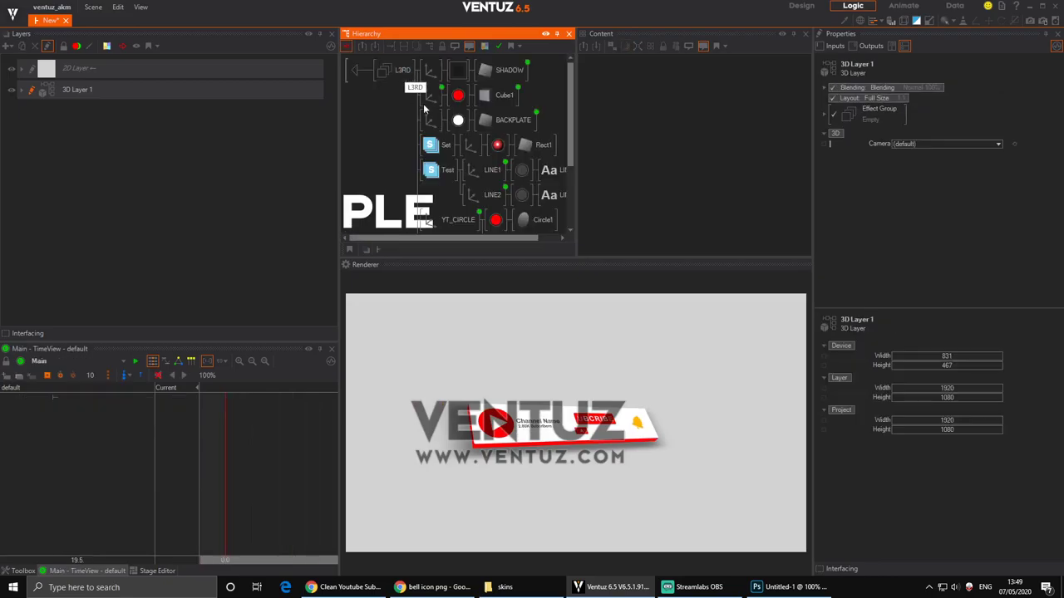
Add a Simple Control node inside the container and bind the L3RD keyframe animation's Control to it.
left_click(431, 91)
left_click(681, 156)
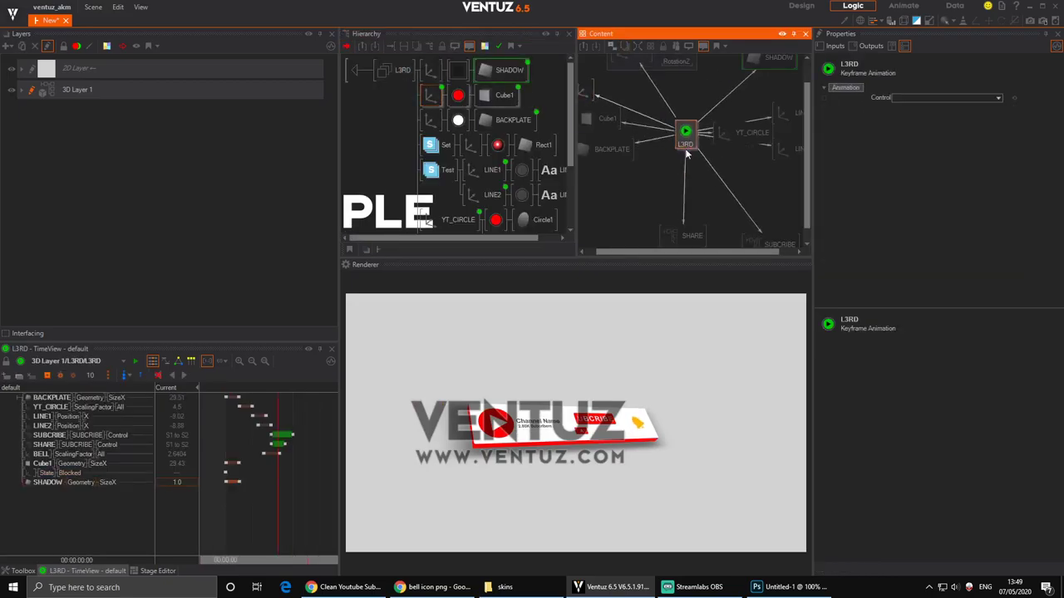
mouse_move(681, 157)
left_mouse_down()
mouse_move(678, 180)
mouse_move(677, 154)
left_mouse_up()
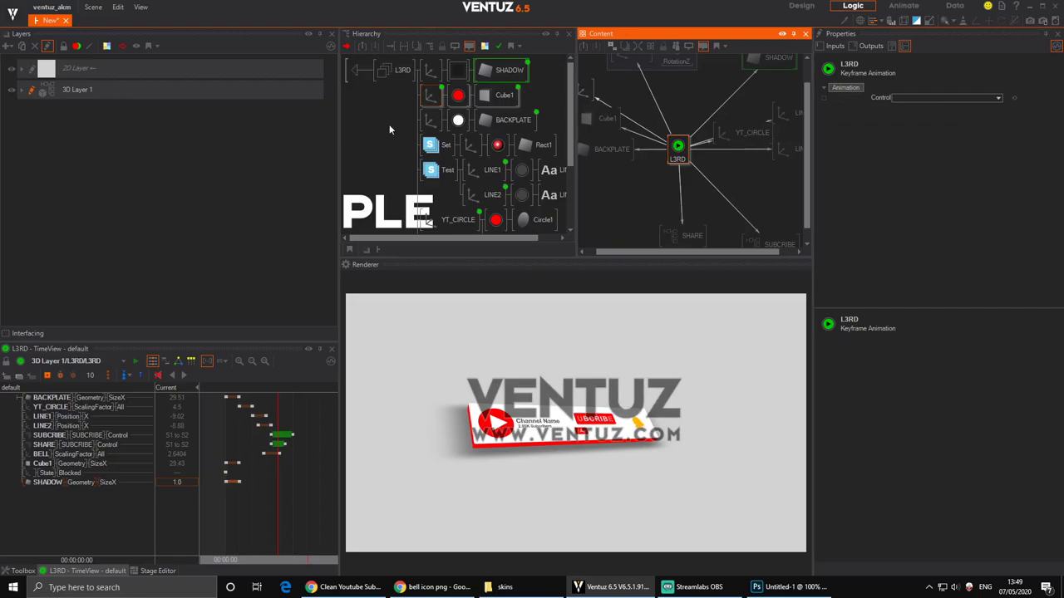
left_click(824, 99)
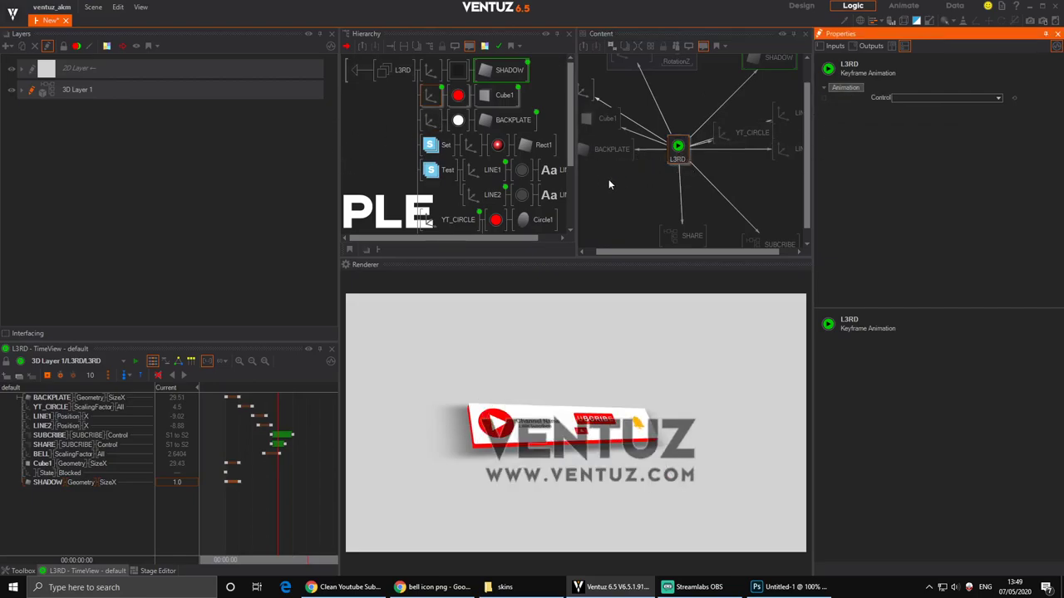
double_click(630, 202)
type("simp")
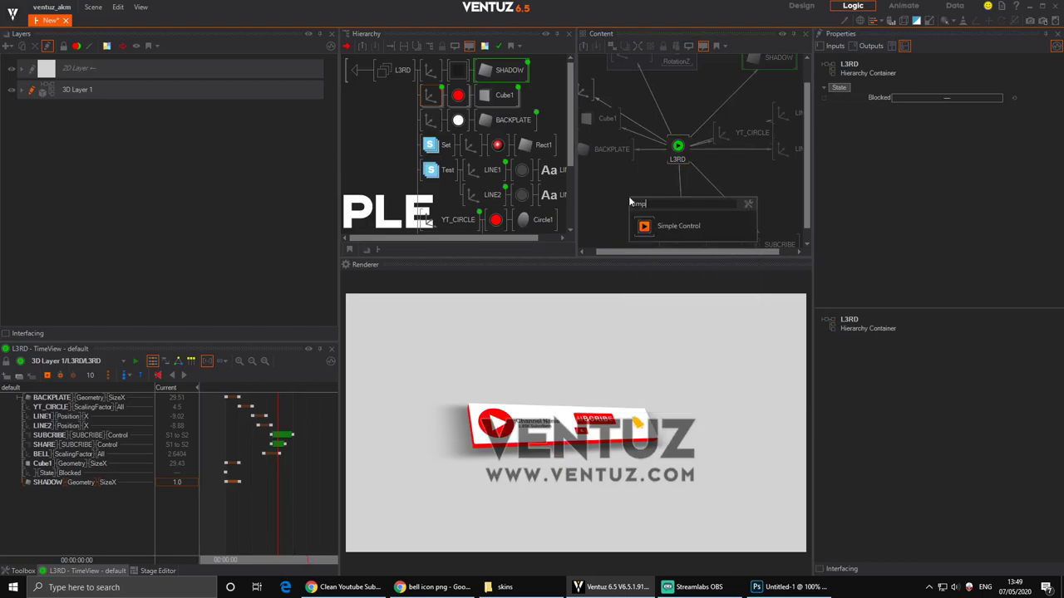
left_click(639, 227)
left_click_drag(672, 152, 678, 152)
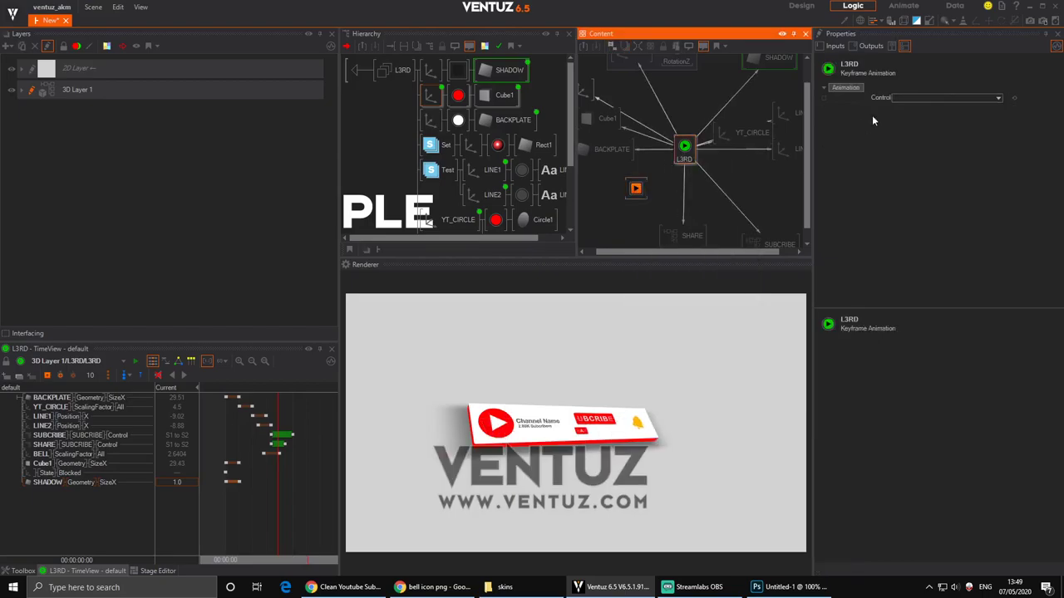
left_click_drag(864, 98, 636, 188)
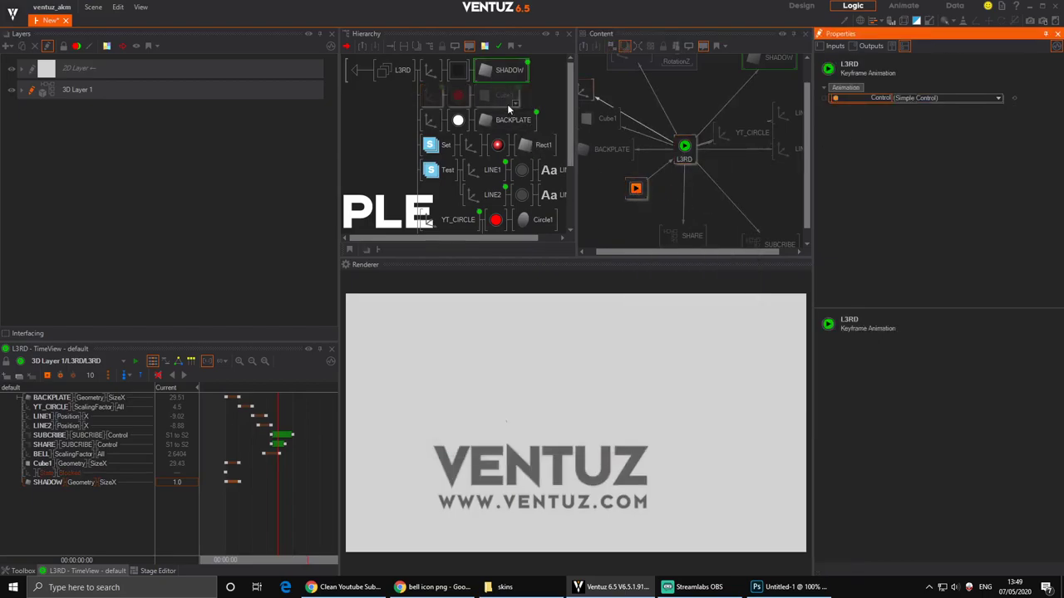
Expose the Simple Control's Progress property on the L3RD container and leave the container.
left_click(509, 120)
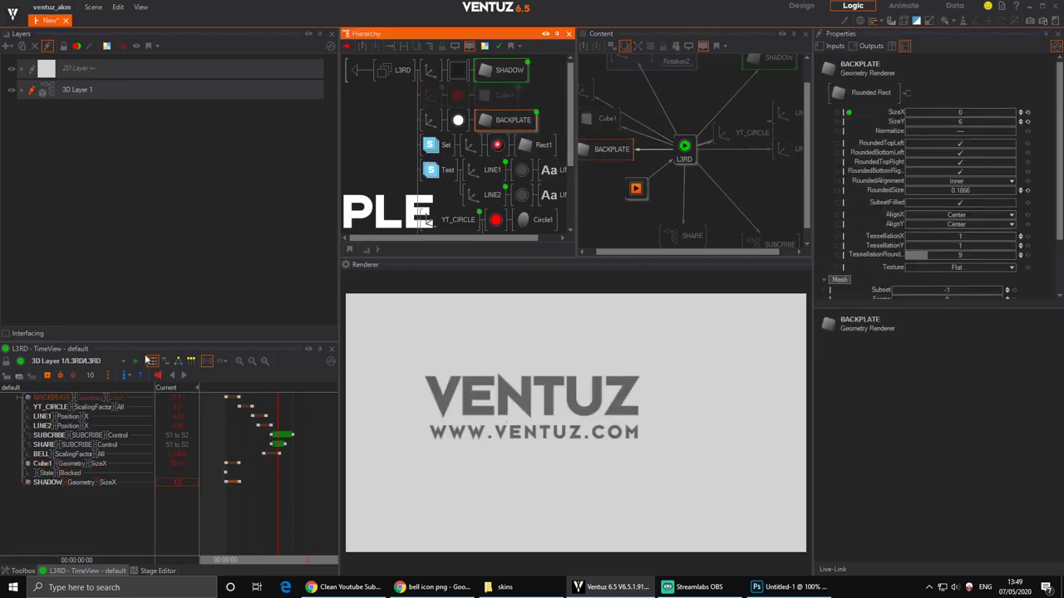
left_click(285, 435)
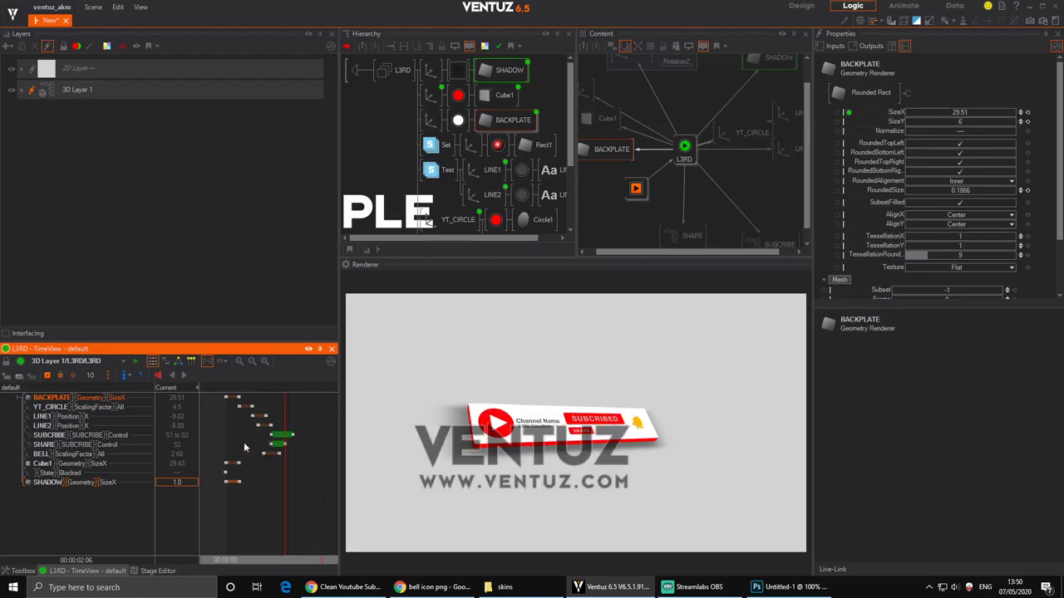
left_click_drag(636, 190, 631, 197)
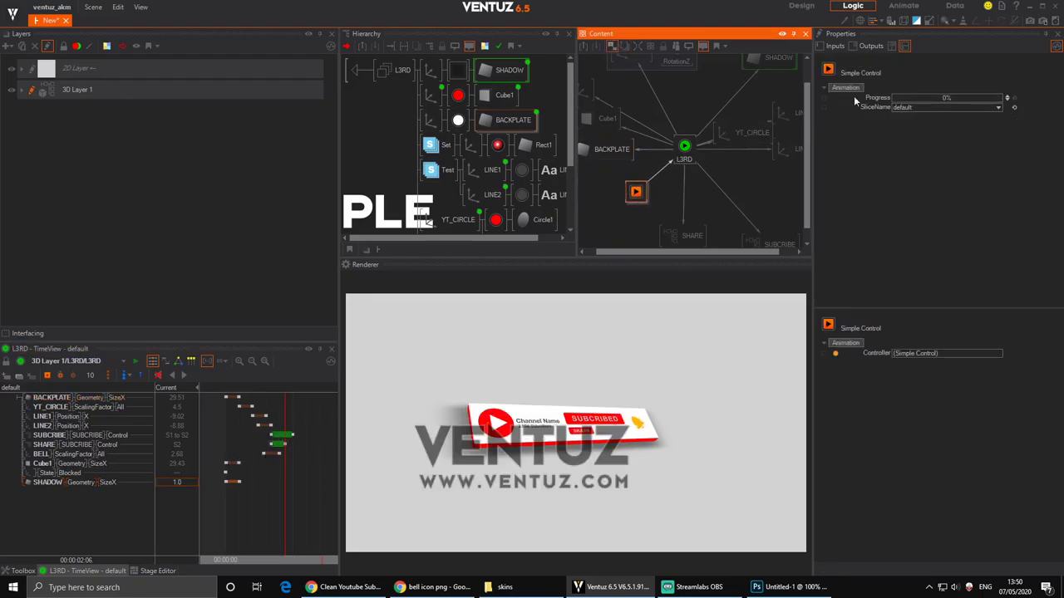
left_click(824, 98)
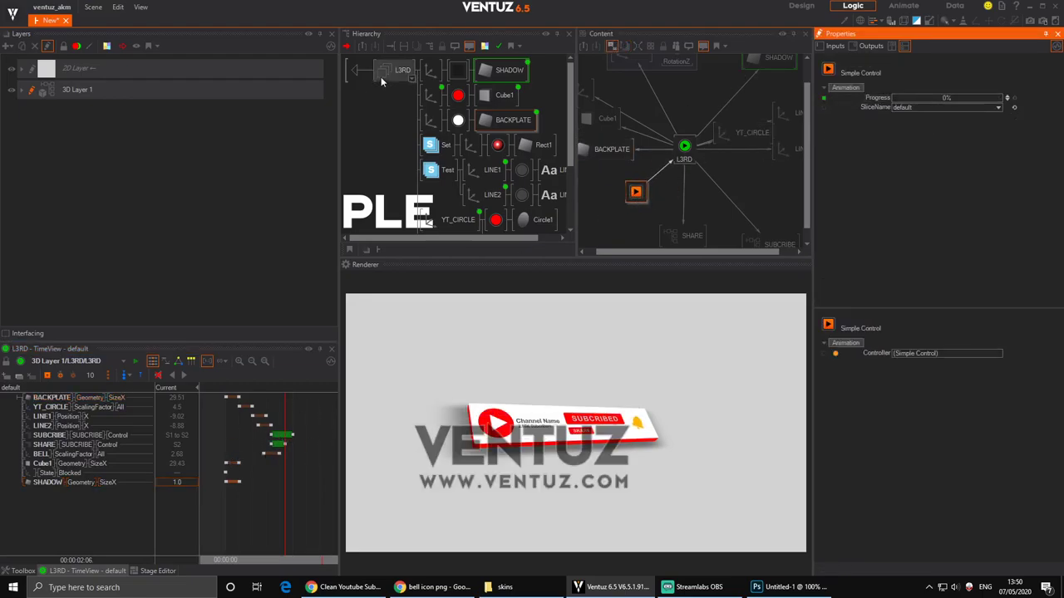
double_click(356, 71)
Add a Keyframe Animation node beside the L3RD container and bind the container's exposed Progress to it.
left_click(429, 70)
left_click_drag(932, 98, 979, 99)
double_click(711, 138)
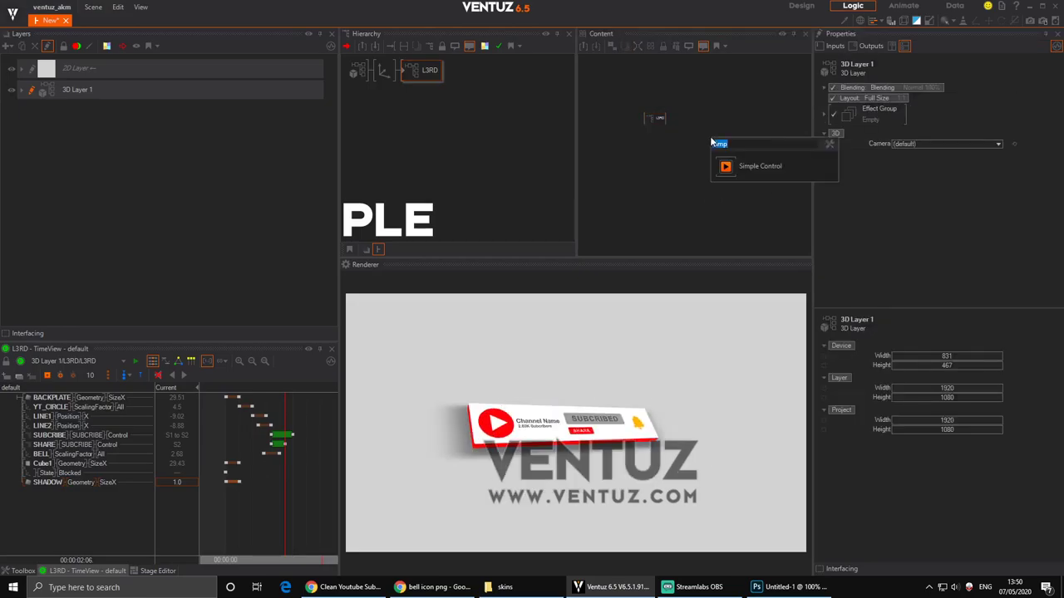
type("key")
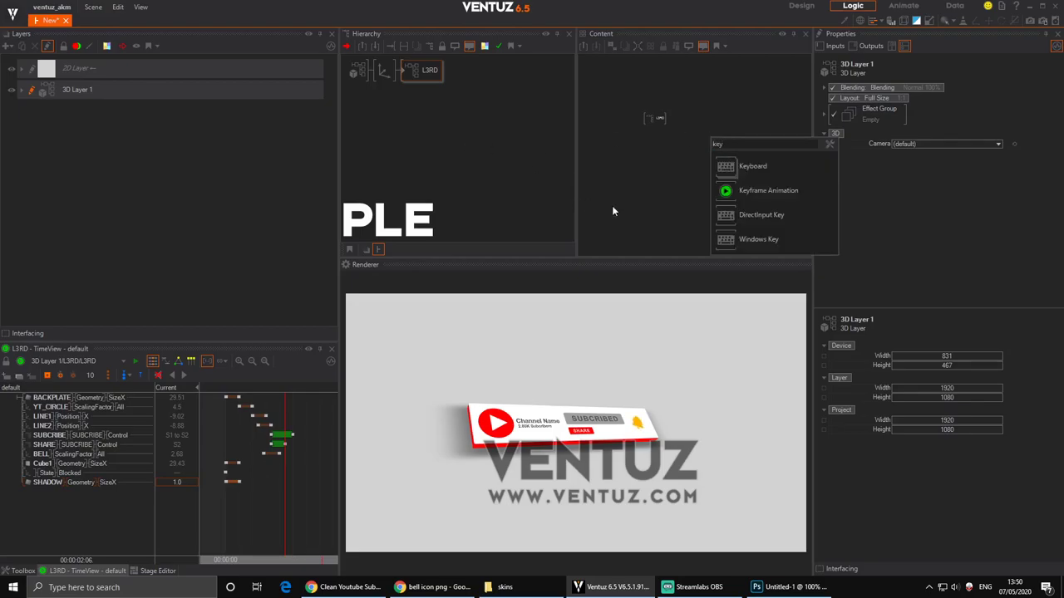
left_click(729, 191)
left_click(663, 120)
left_click_drag(861, 97, 724, 166)
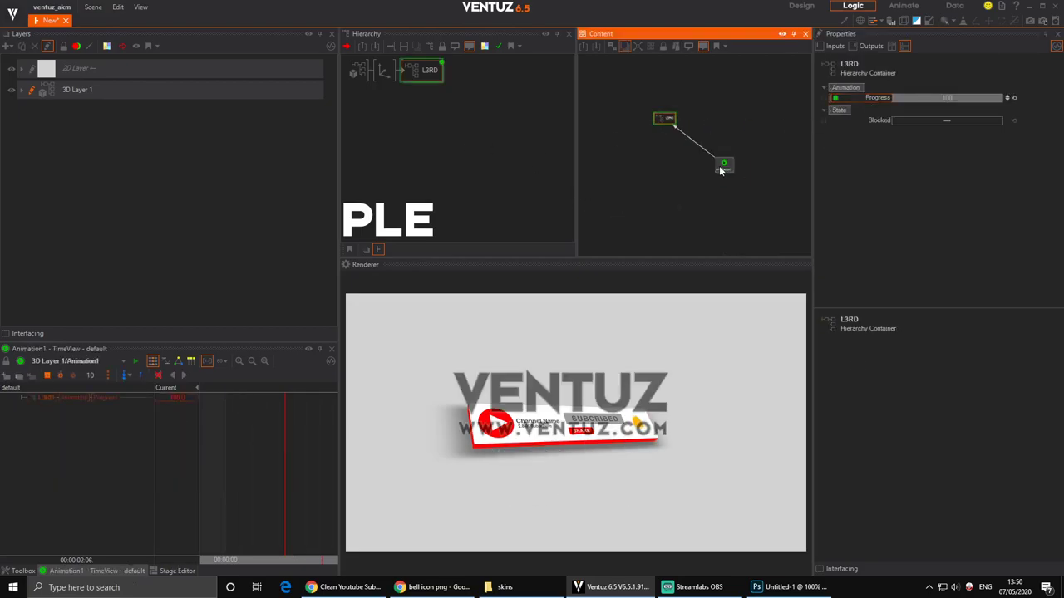
Set the animated L3RD Progress to 39.2 in the timeline and move the Animation1 node closer to the container.
left_click(174, 397)
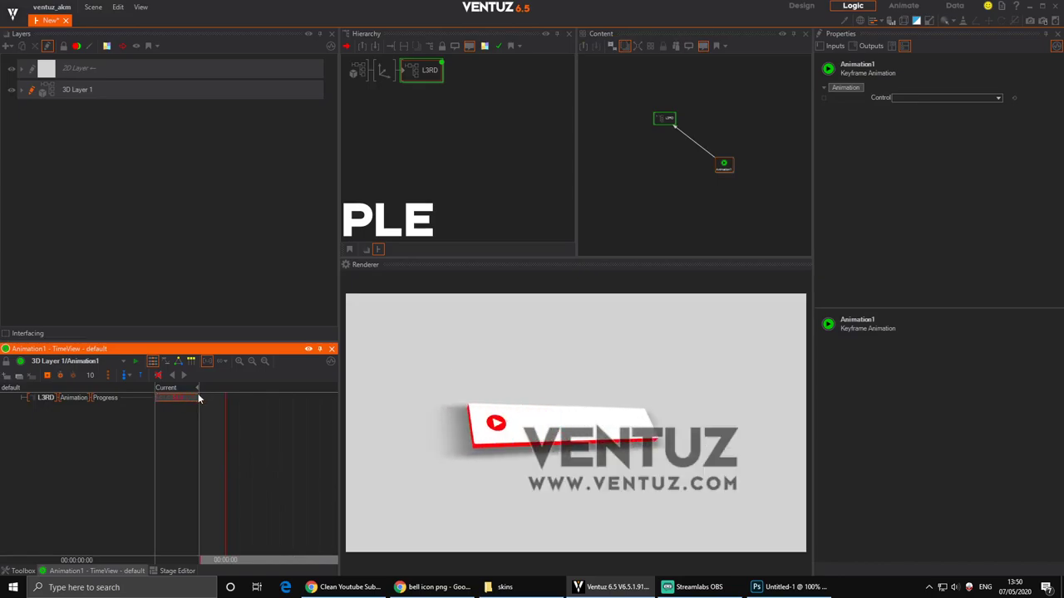
left_click(724, 165)
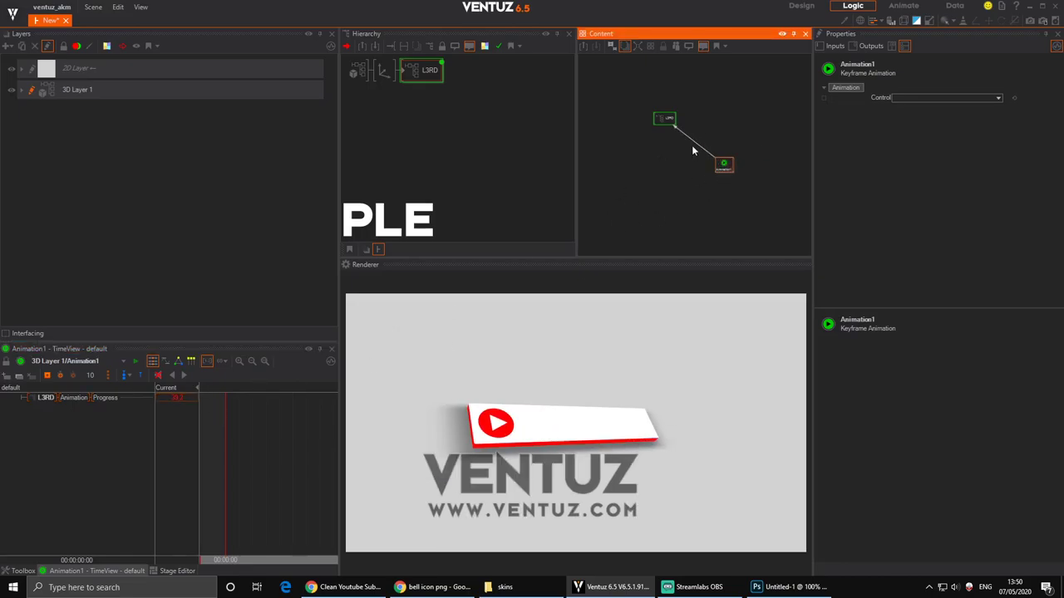
left_click(694, 141)
left_click(697, 164)
left_click(668, 151)
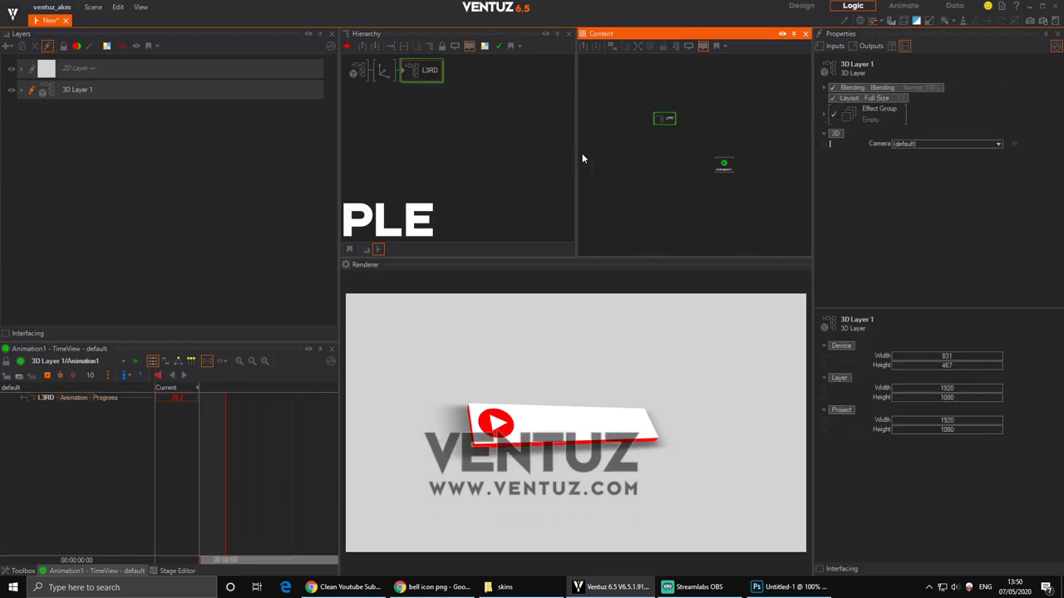
left_click(665, 120)
scroll(651, 156, "up", 2)
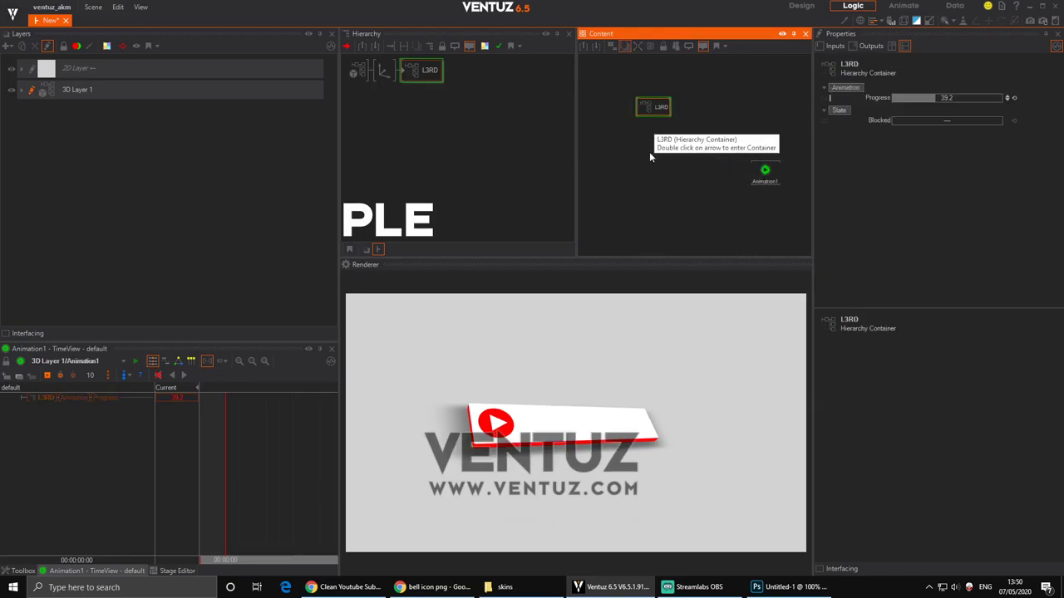
left_click(698, 180)
left_click_drag(764, 171, 713, 138)
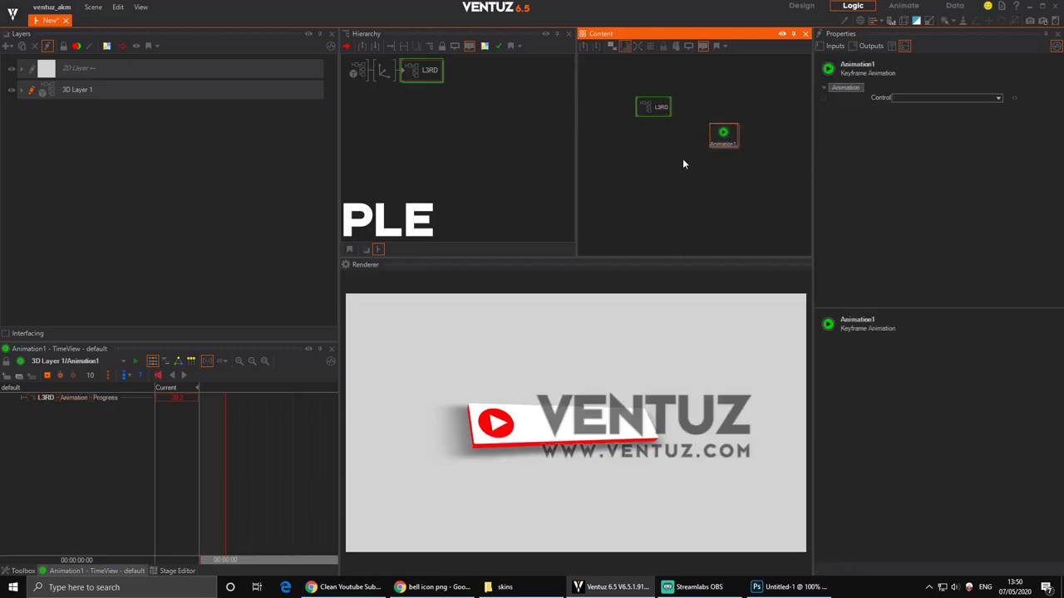
left_click(683, 158)
left_click(431, 90)
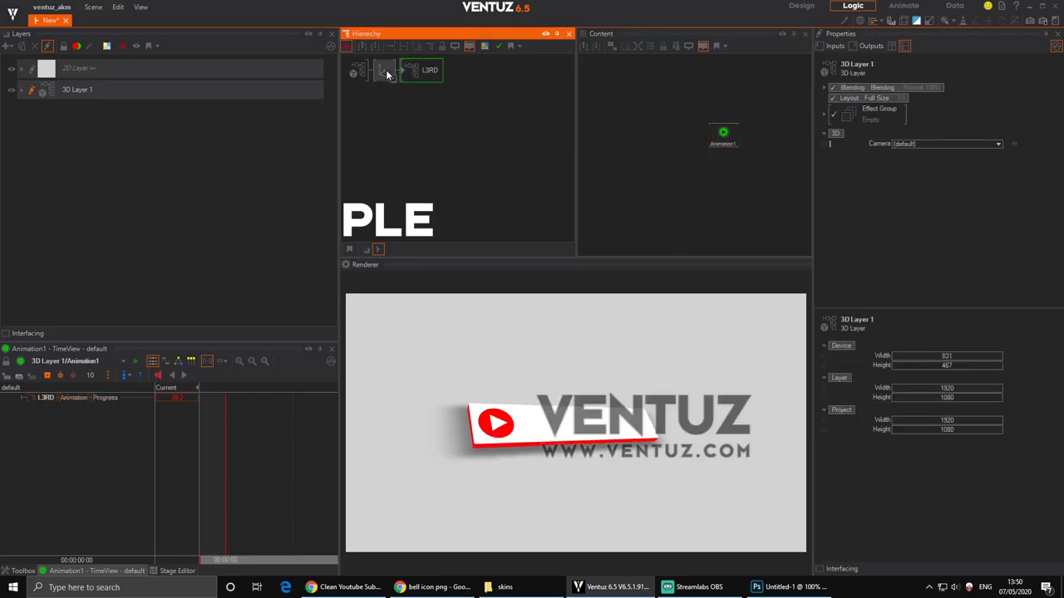
left_click(422, 72)
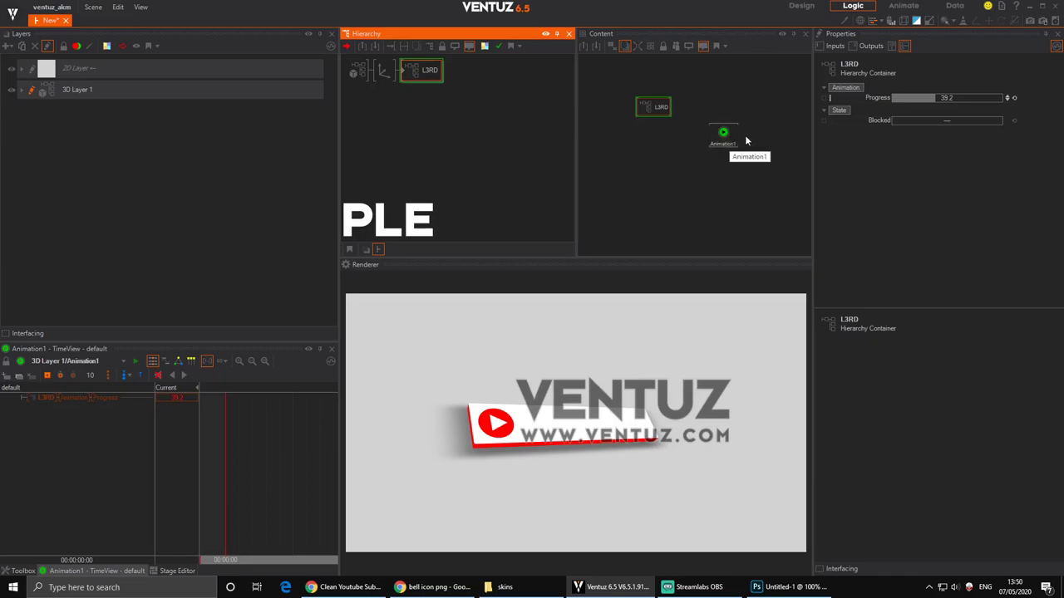
left_click(429, 105)
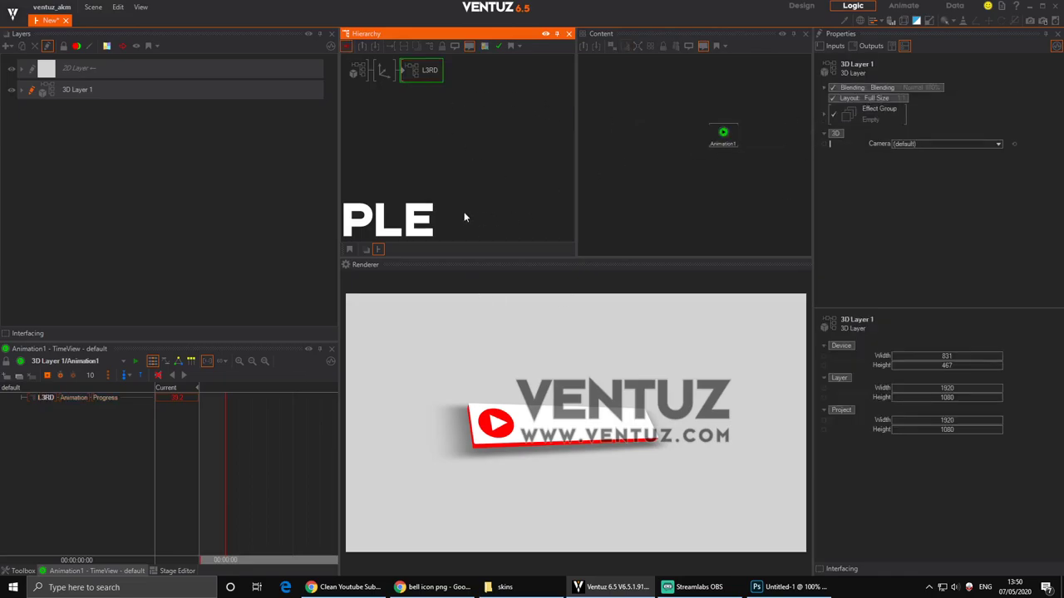
Duplicate the Axis with its L3RD container as a second branch and reset the copy's Y position to 0.
left_click(386, 72)
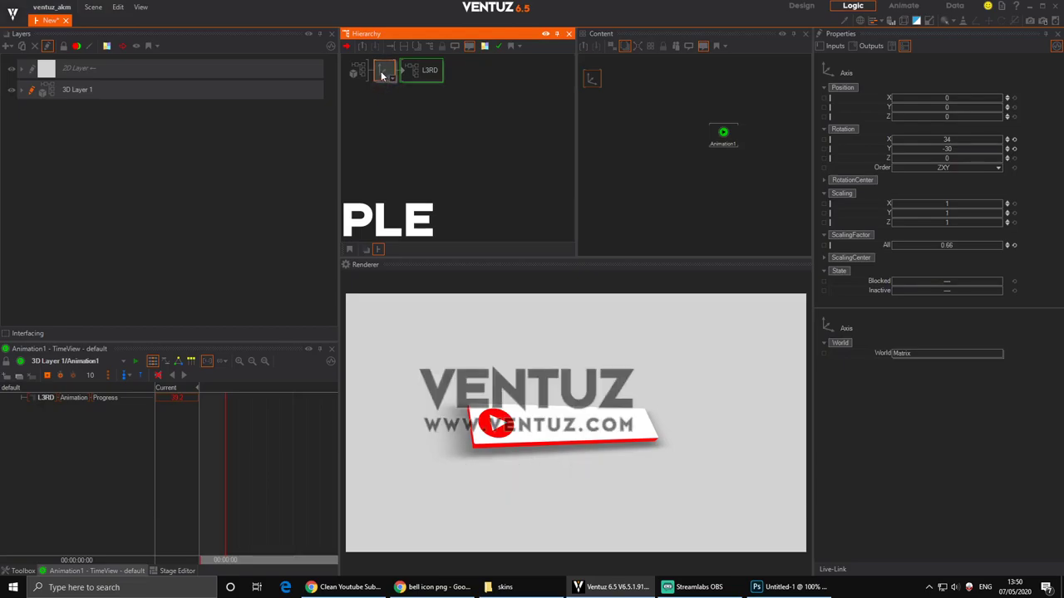
left_click_drag(385, 80, 384, 94, "ctrl")
left_click_drag(896, 100, 886, 106)
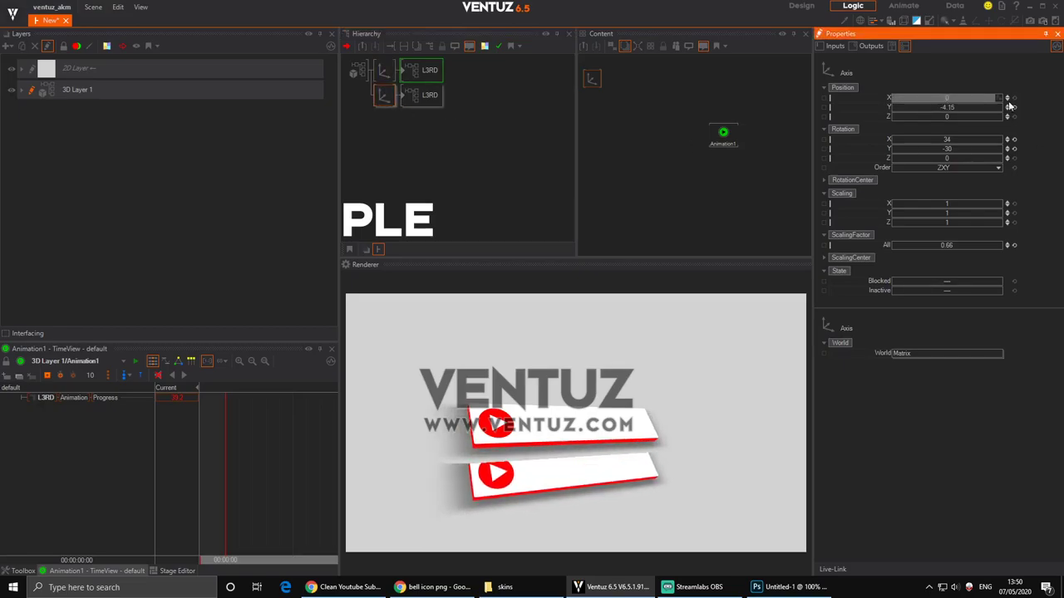
left_click(1013, 109)
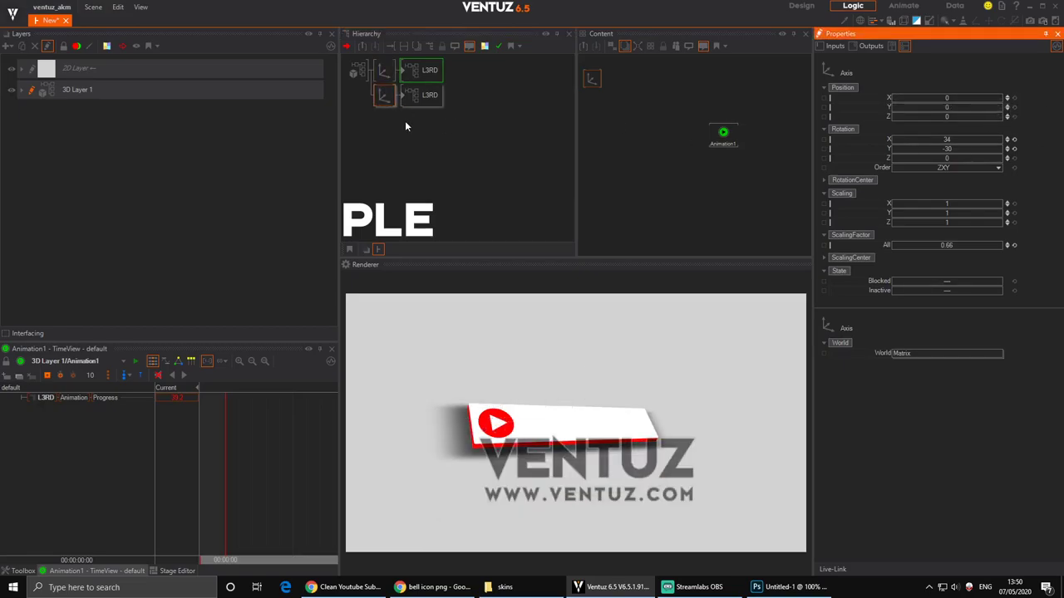
Reset the X and Y rotation of both the original and the duplicated Axis to 0.
left_click(383, 72)
left_click(1013, 149)
left_click(1013, 139)
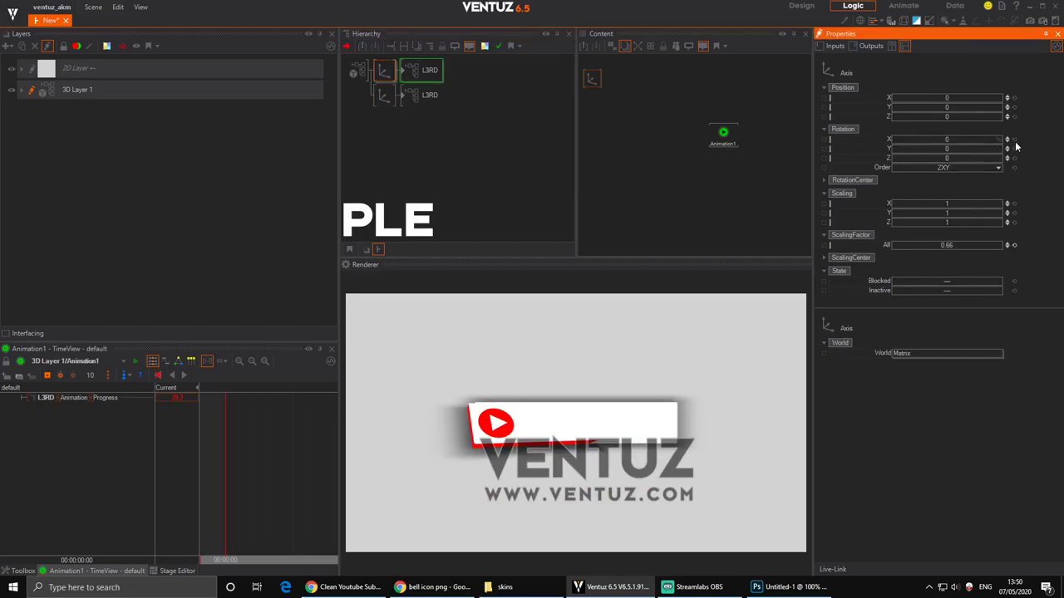
left_click(381, 95)
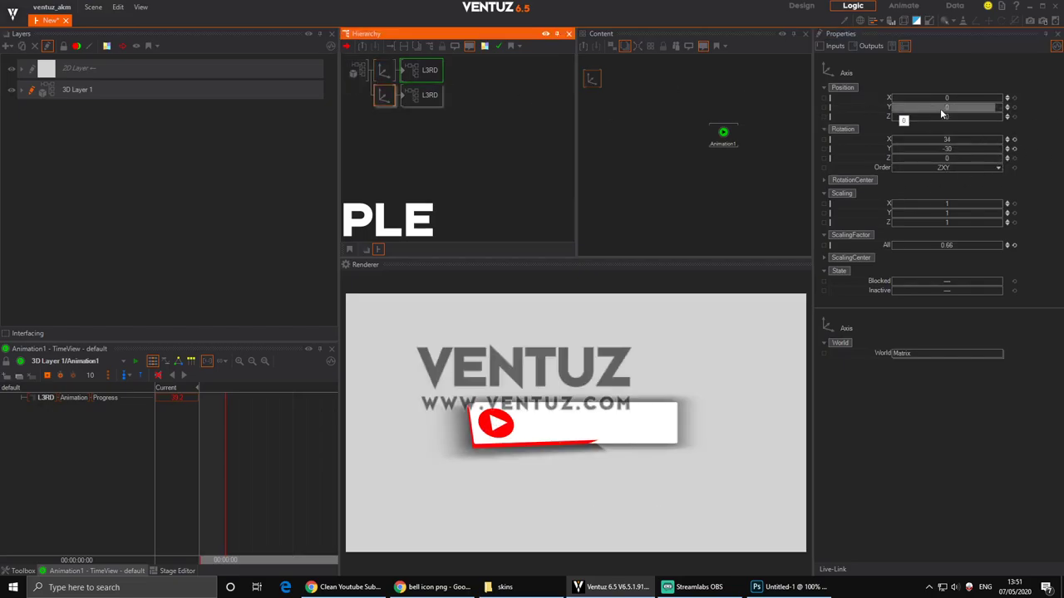
left_click(1013, 149)
left_click(1014, 140)
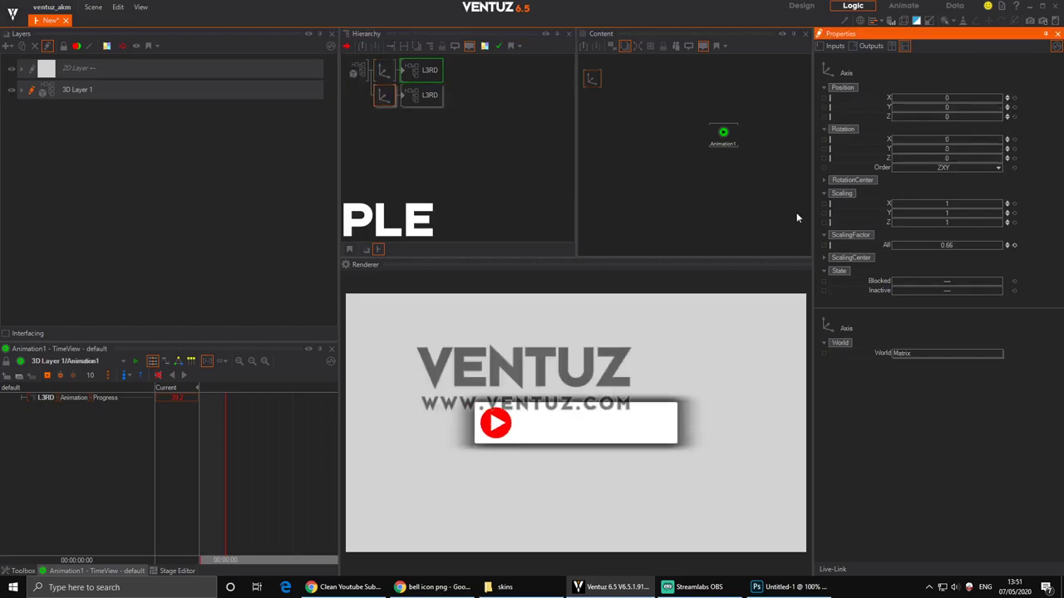
Move the duplicated Axis below the original lower third by setting its Position Y to -6.07.
left_click(385, 97)
left_click_drag(995, 108, 872, 108)
left_click(369, 96)
left_click(382, 105)
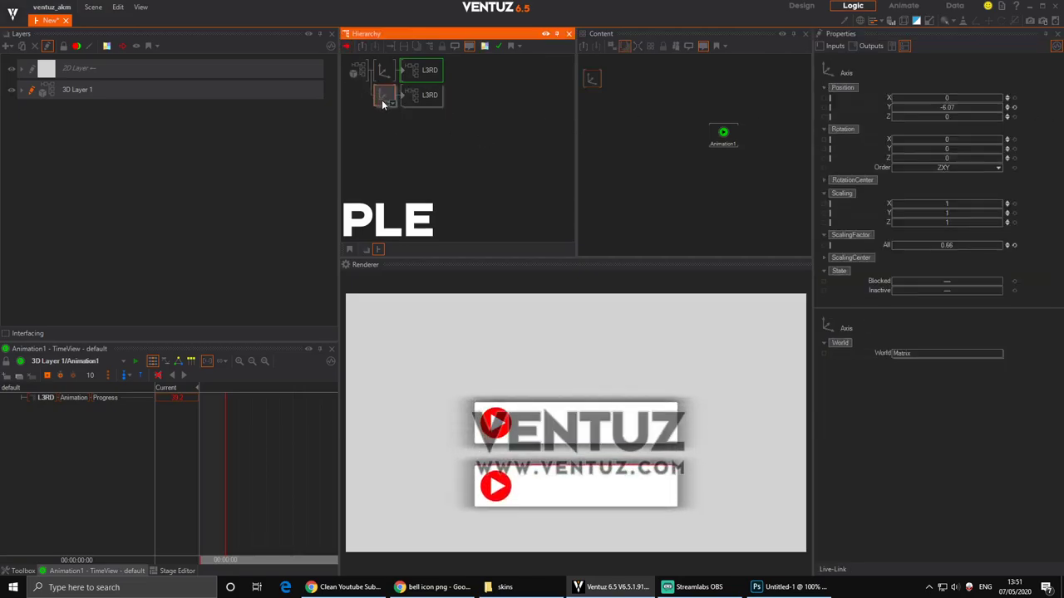
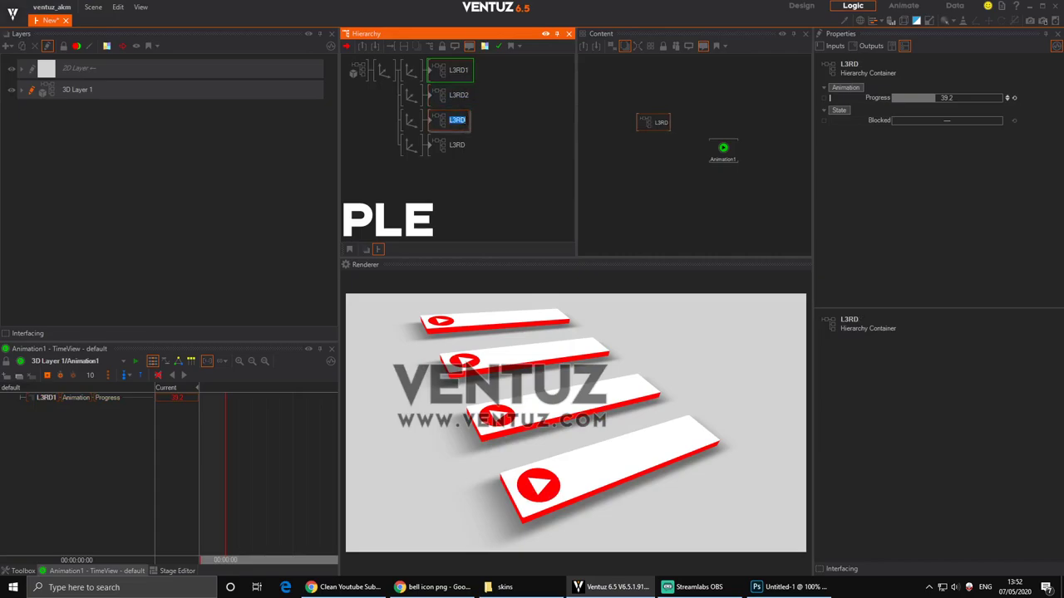
Rename the third and fourth lower third containers as L3RD3 and L3RD4.
left_click(465, 148)
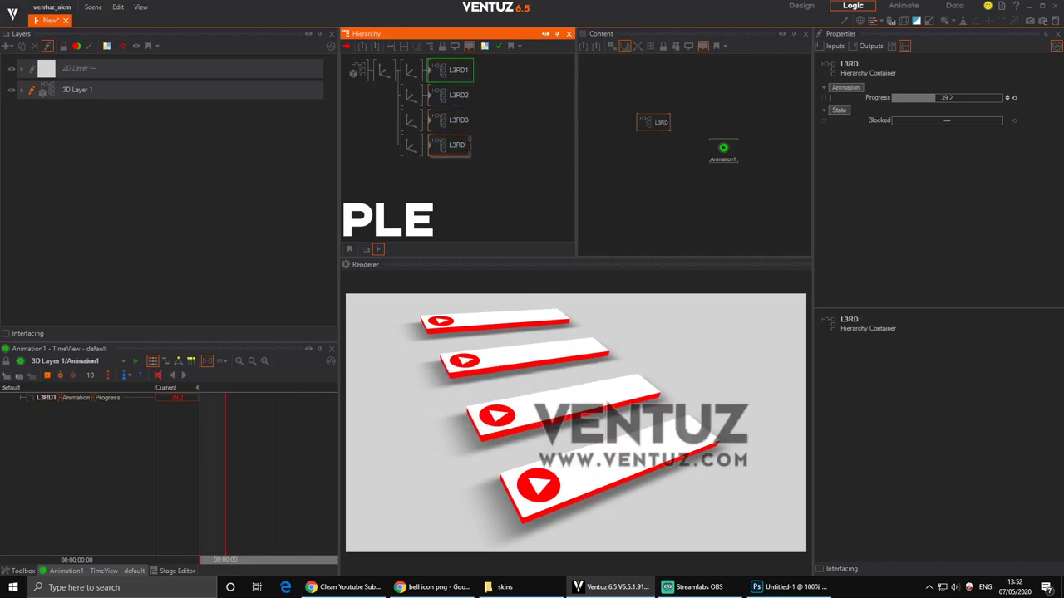
left_click(474, 173)
left_click(454, 97)
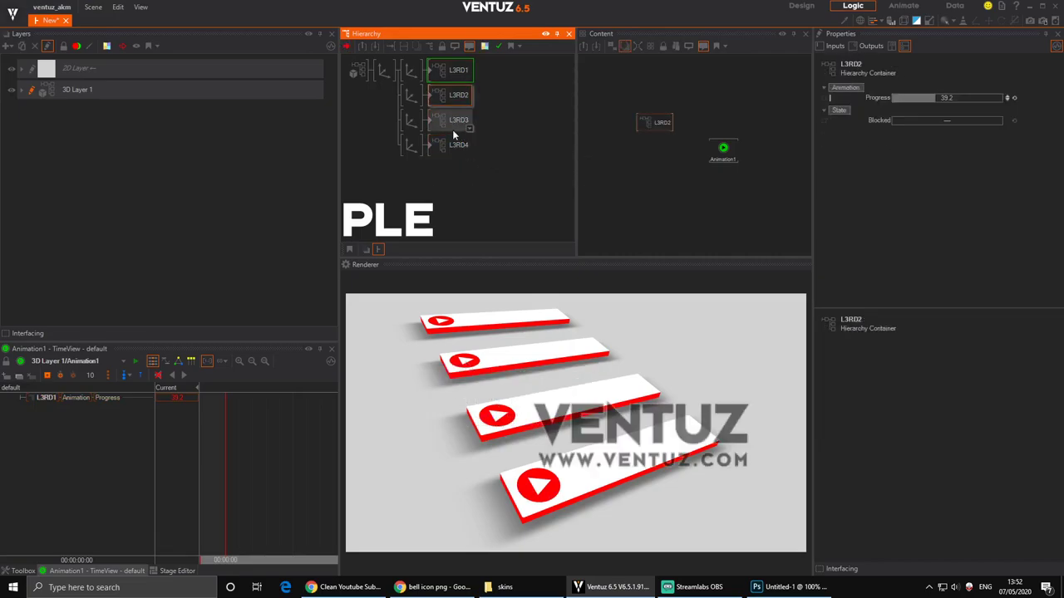
left_click(446, 160)
Inside the L3RD2 container, scrub the animation to 00:00:02:26 and set the BELL axis's Position X to -12.
left_click(432, 100)
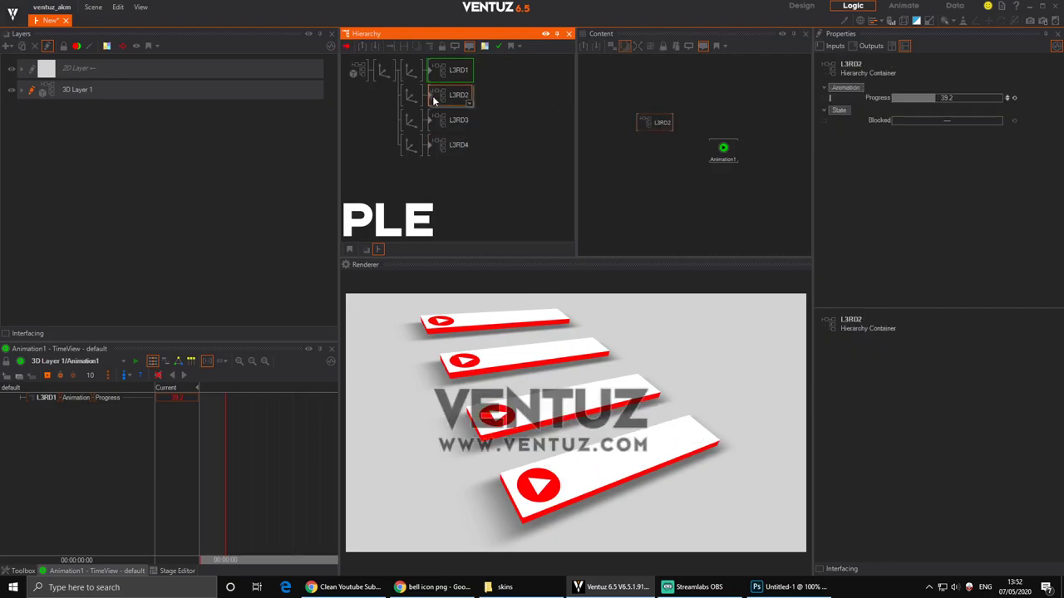
double_click(431, 100)
scroll(451, 135, "down", 3)
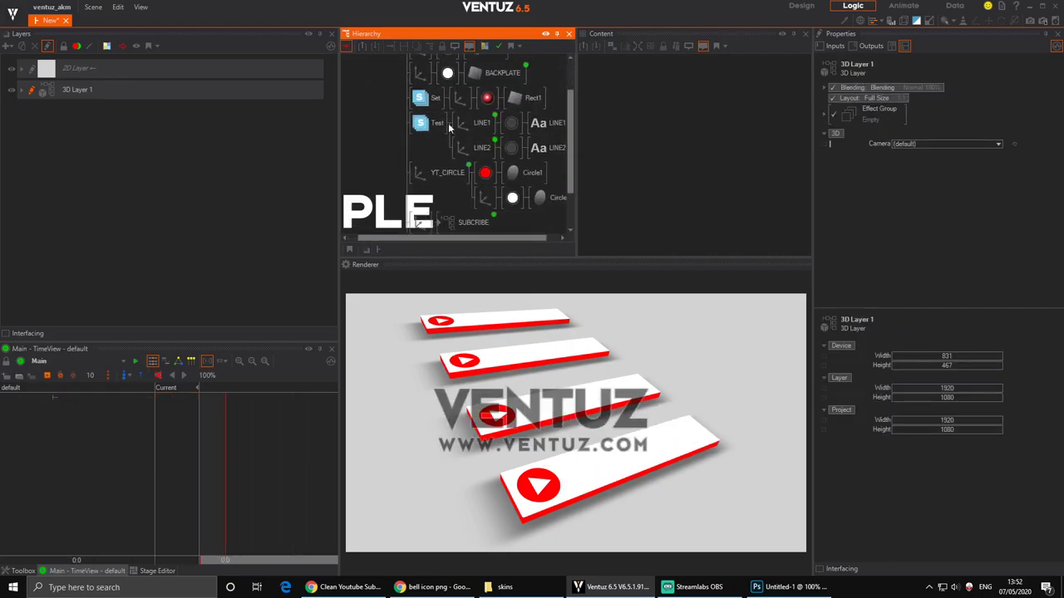
left_click(418, 220)
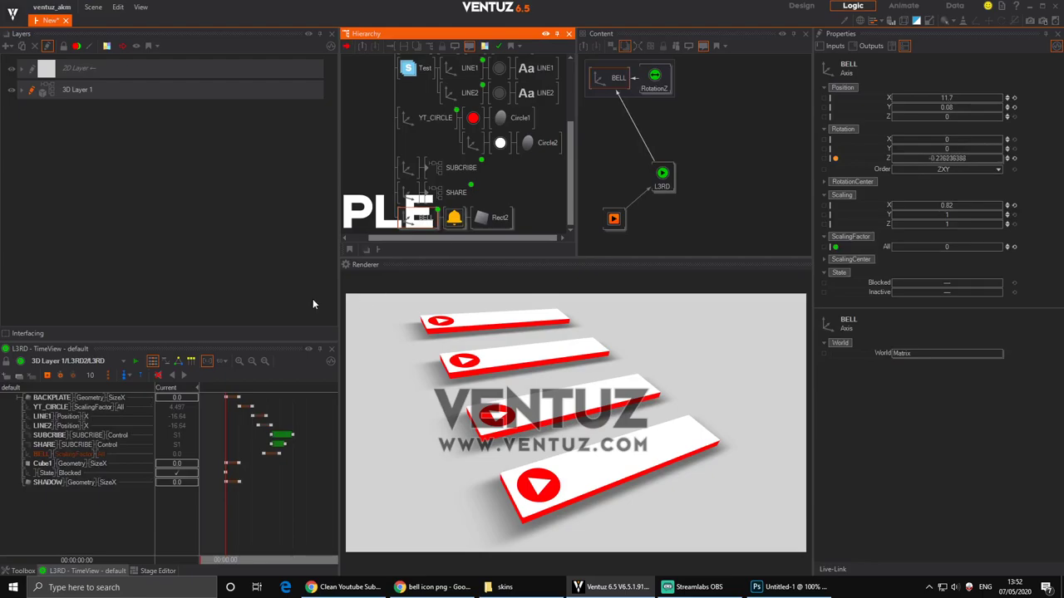
left_click_drag(218, 512, 303, 497)
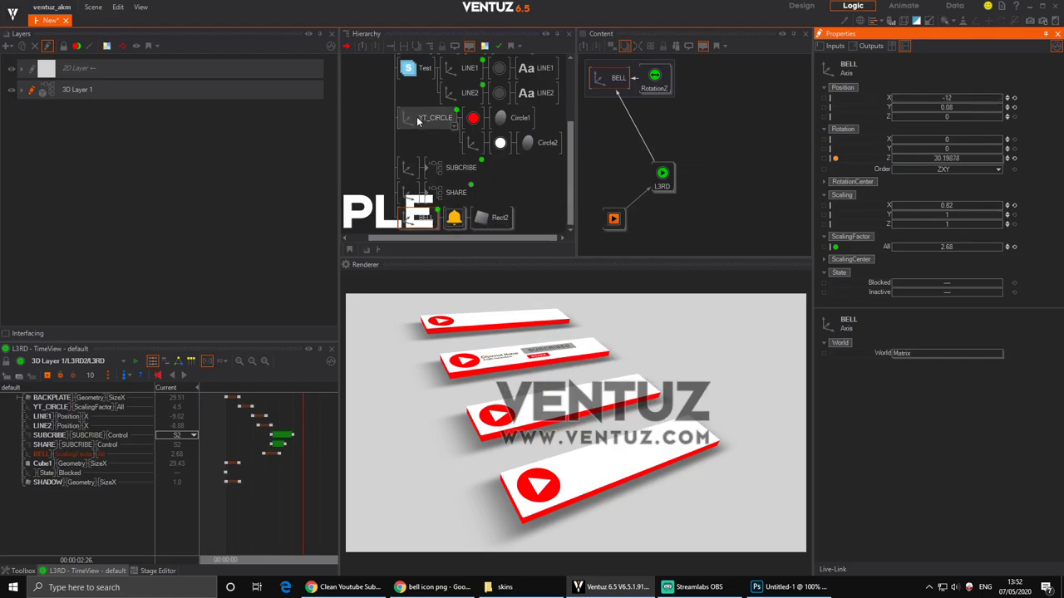
Move the YT_CIRCLE axis to the opposite end of the backplate with Position X 11.65 and scrub the animation to check it.
left_click(449, 118)
left_click_drag(943, 98, 1001, 98)
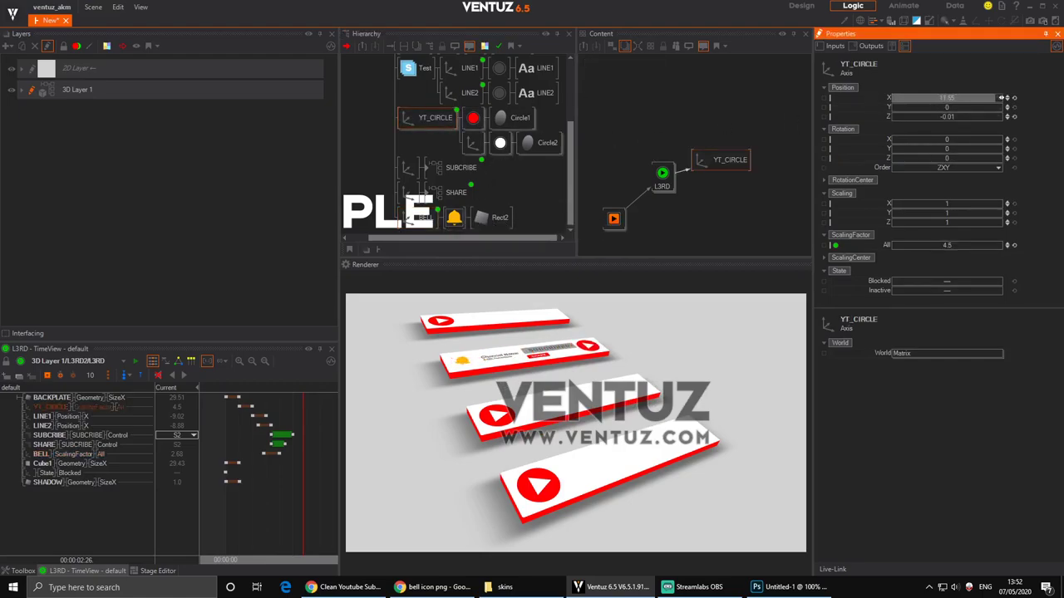
mouse_move(297, 476)
left_mouse_down()
mouse_move(223, 482)
mouse_move(294, 466)
mouse_move(225, 467)
mouse_move(295, 476)
left_mouse_up()
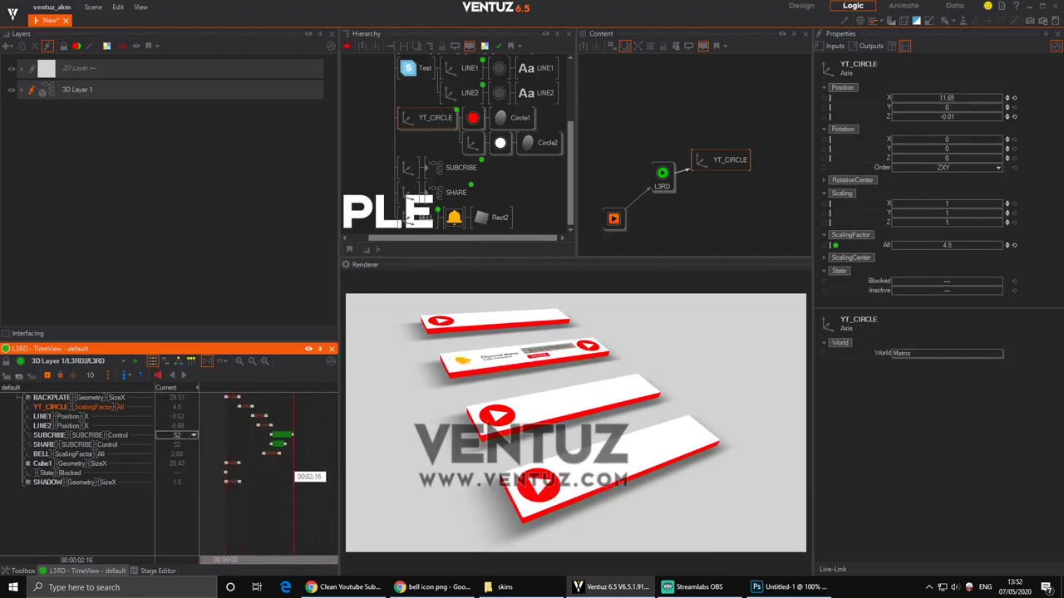
Leave the L3RD2 container and set its Progress to 100.
scroll(395, 178, "up", 5)
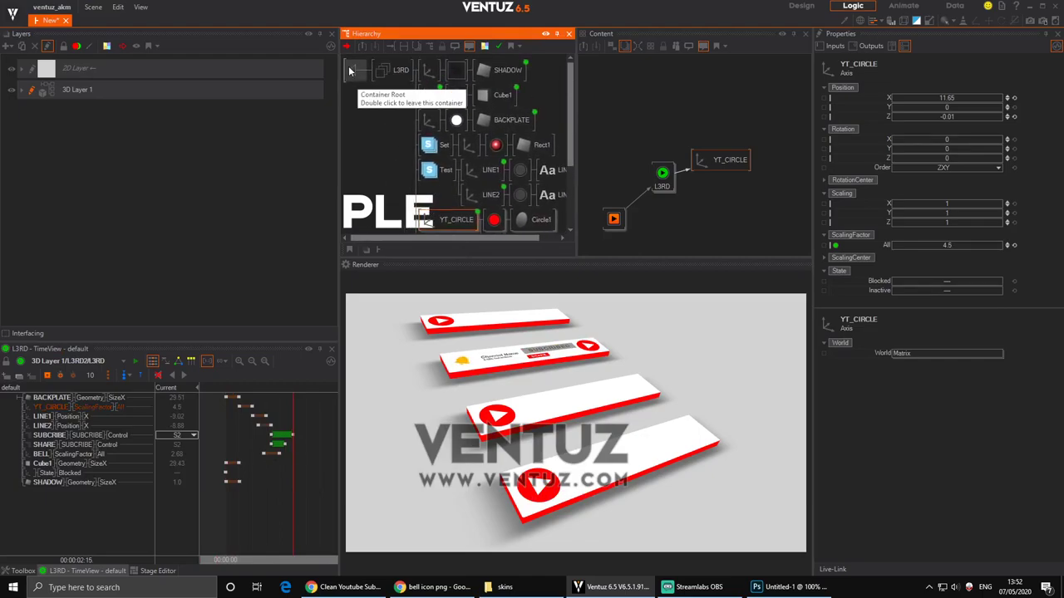
left_click(353, 70)
left_click(353, 73)
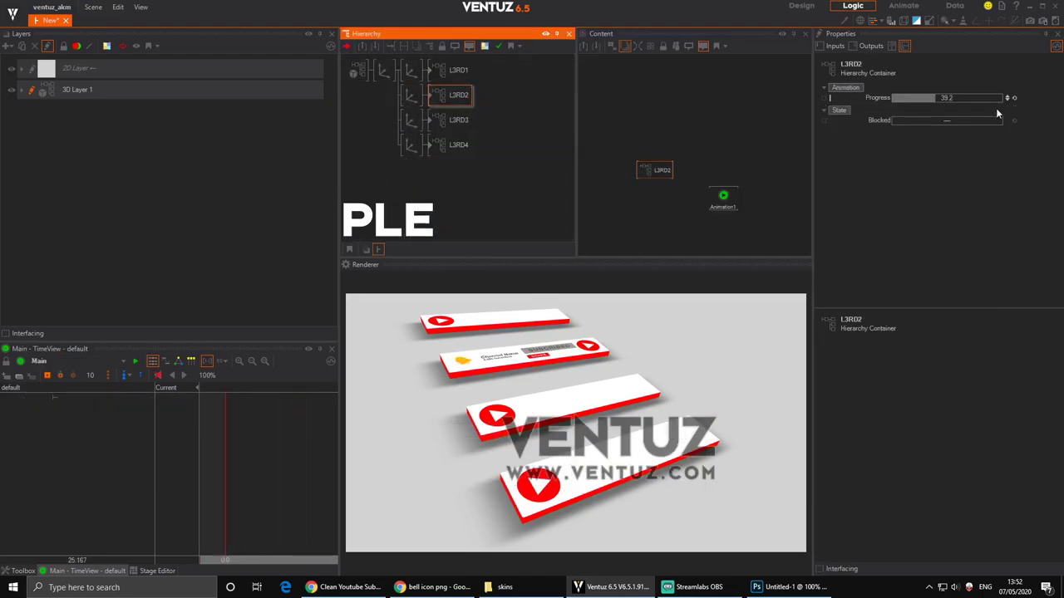
mouse_move(991, 98)
left_mouse_down()
mouse_move(892, 99)
mouse_move(1005, 96)
left_mouse_up()
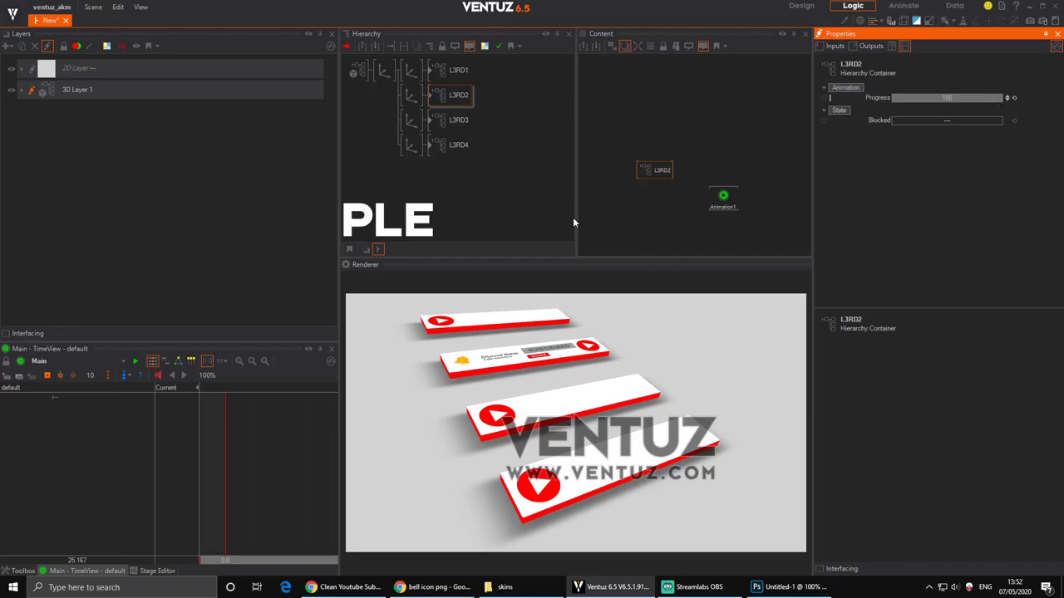
Delete the L3RD4 container and put a copy of the L3RD2 container in its place under the fourth axis.
left_click(442, 145)
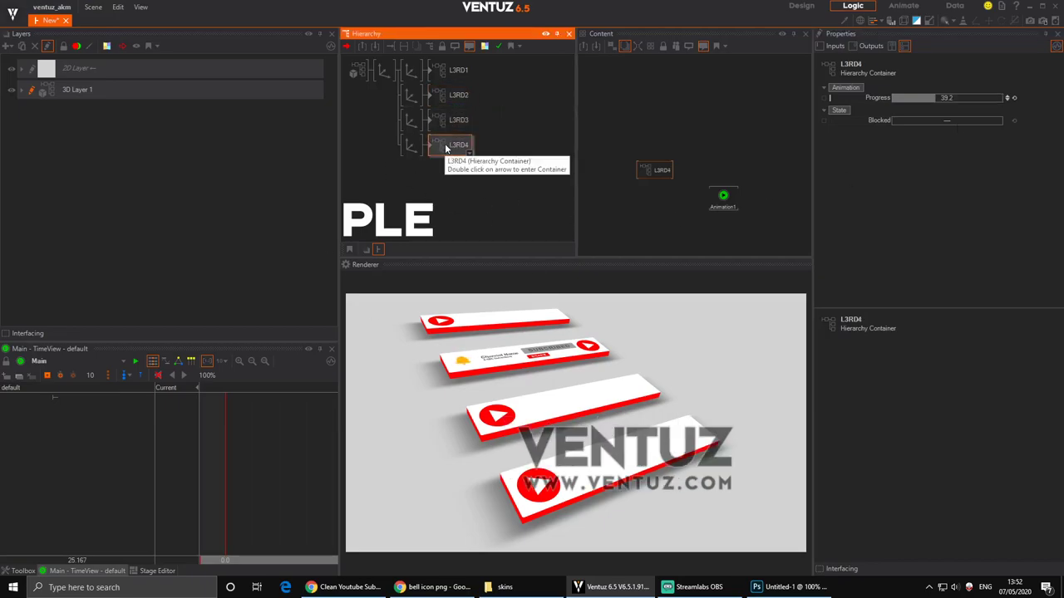
key("Delete")
left_click(450, 98)
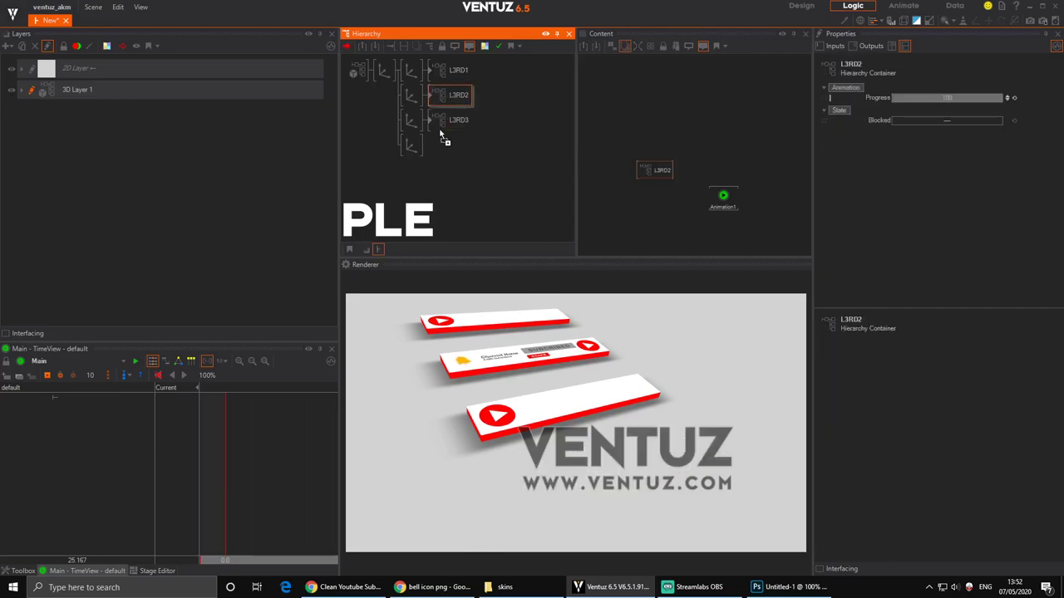
left_click_drag(443, 121, 430, 152, "ctrl")
double_click(467, 147)
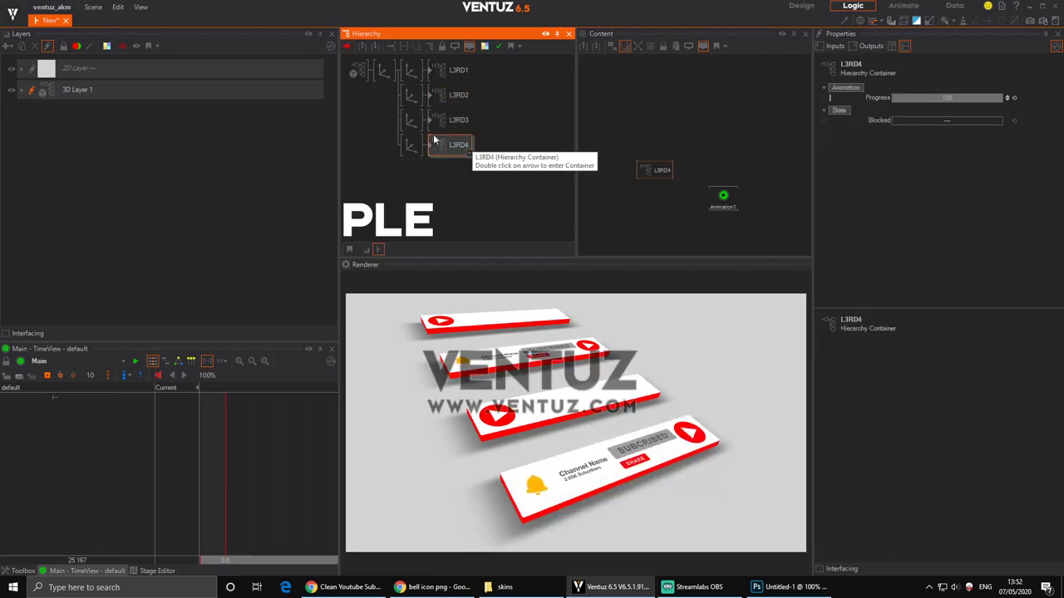
Select all four lower third containers together and bind their Progress property to the Animation1 keyframe animation.
left_click(456, 73)
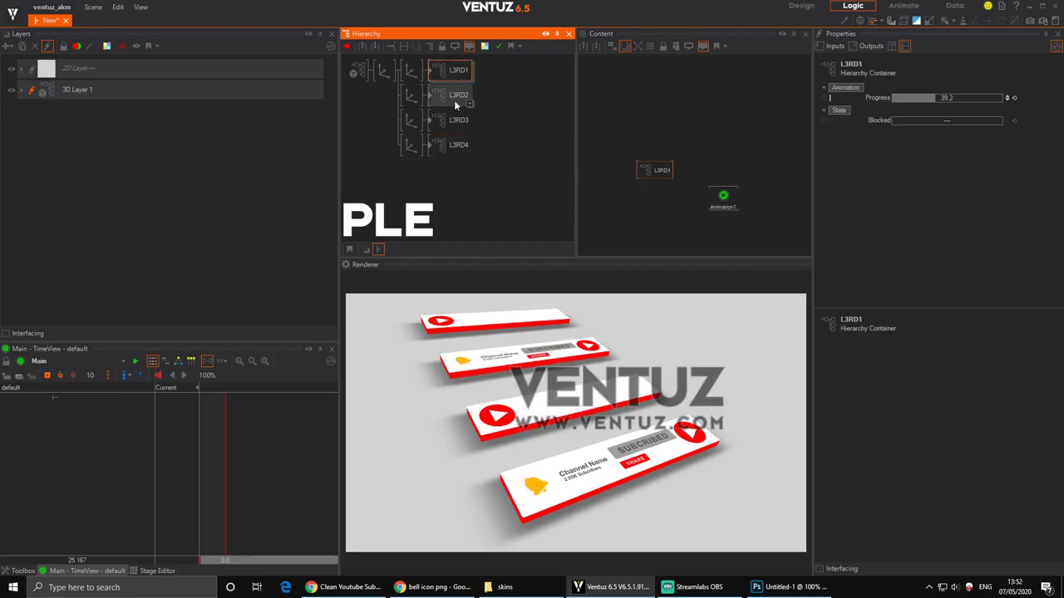
left_click(454, 97)
left_click(455, 121)
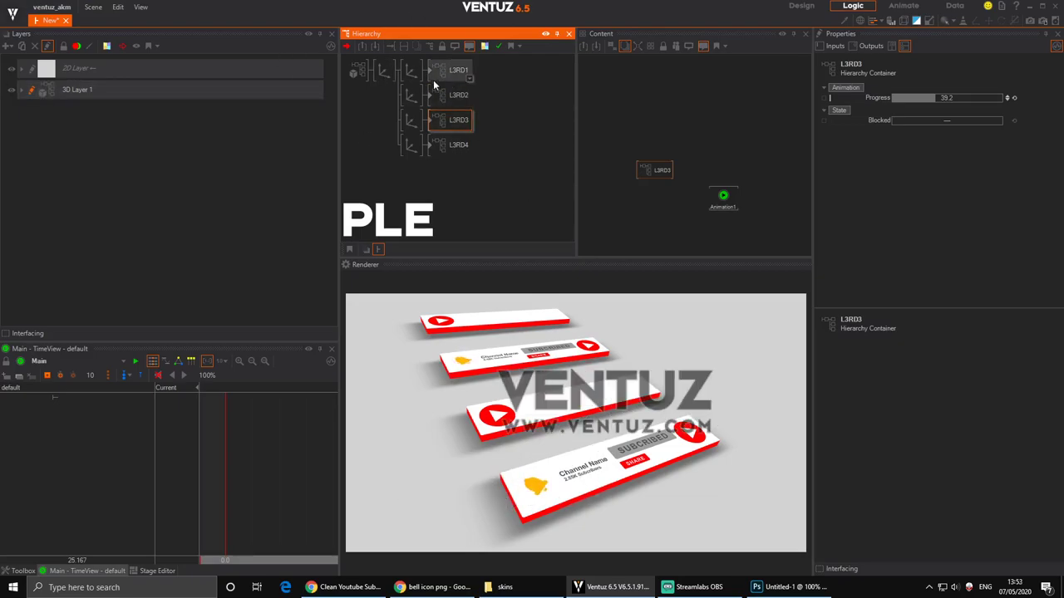
left_click(457, 95, "ctrl")
left_click(447, 145, "ctrl")
left_click_drag(679, 129, 636, 201)
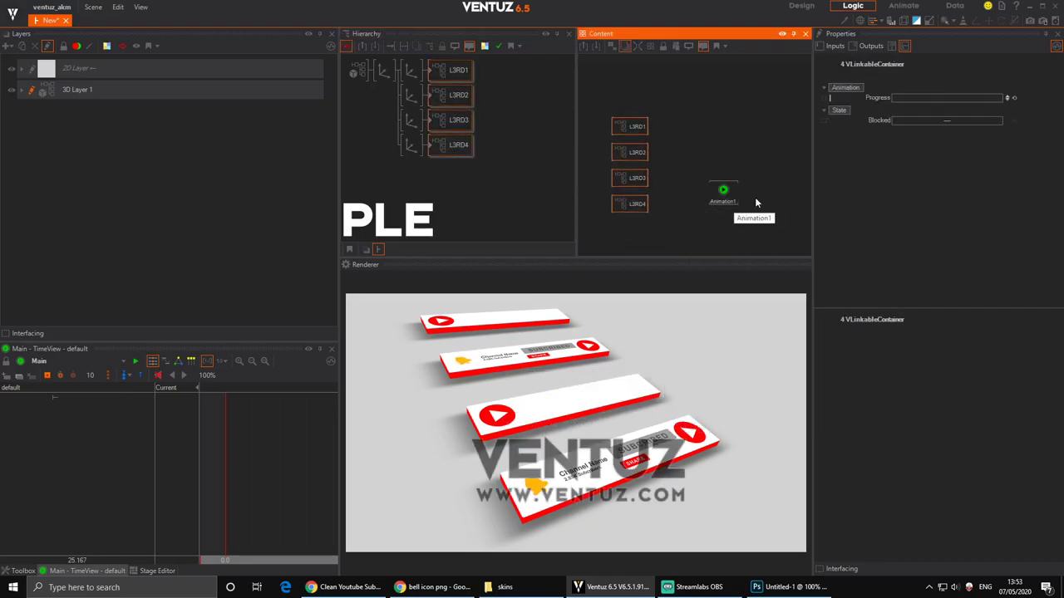
left_click_drag(881, 97, 717, 169)
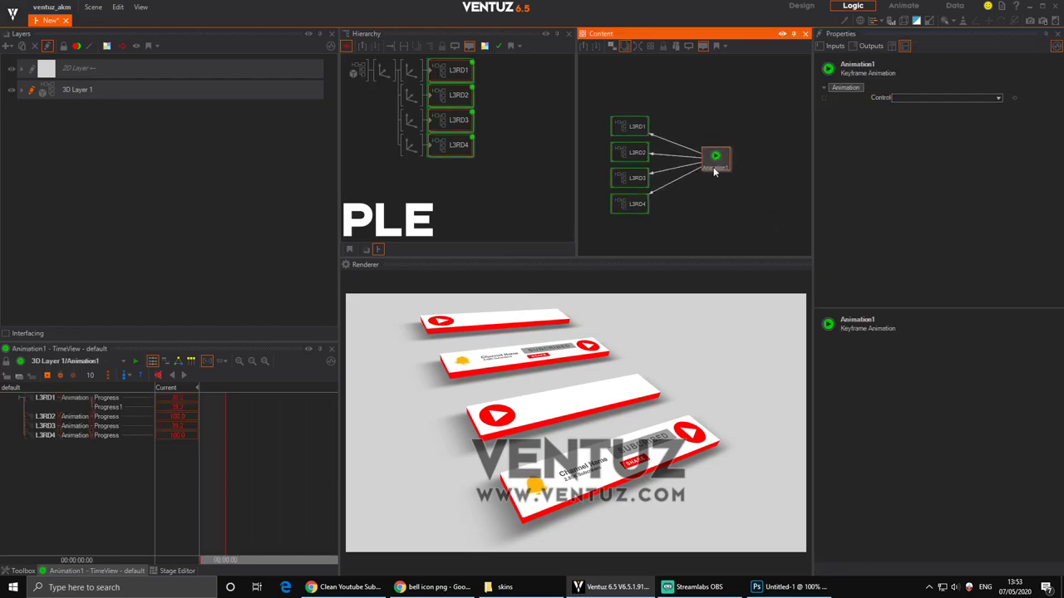
Delete L3RD1's Progress1 channel from the animation.
left_click(271, 468)
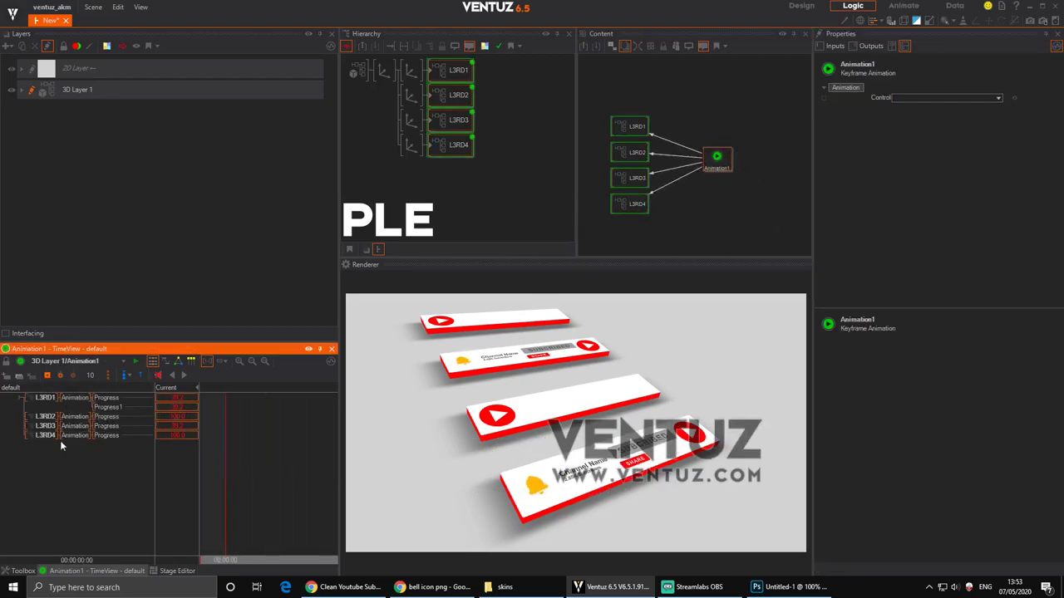
left_click(109, 407)
key("Delete")
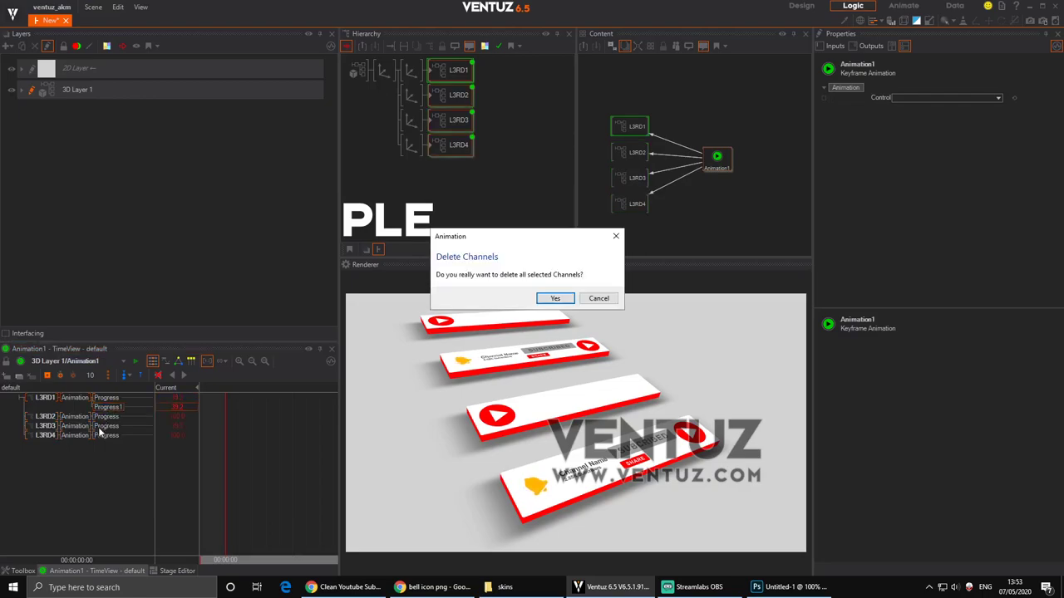
key("Return")
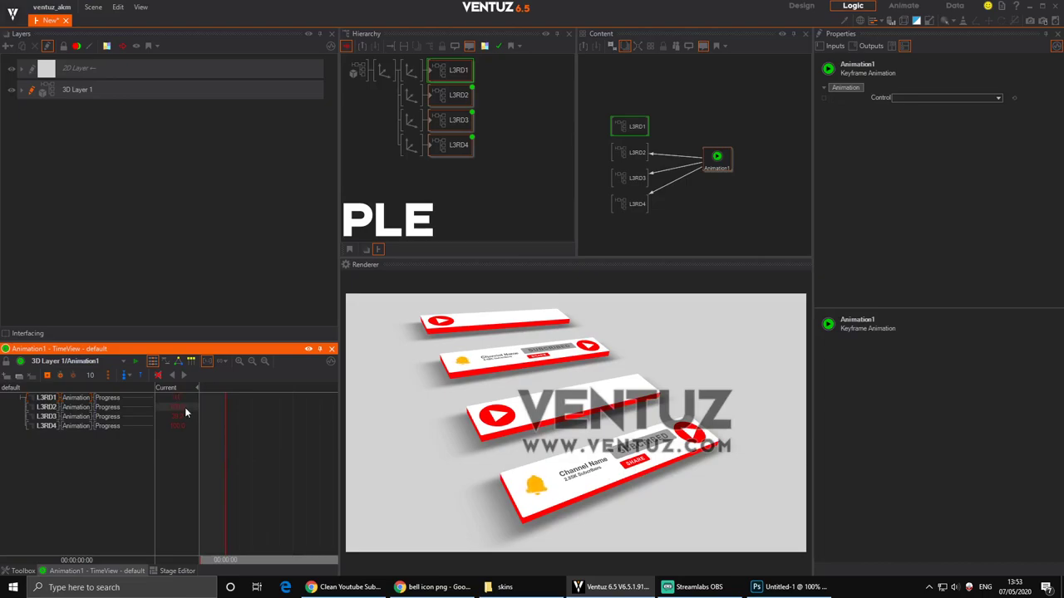
Set the current Progress values of the L3RD2, L3RD3 and L3RD4 channels to 0.
left_click_drag(185, 407, 184, 411)
left_click(180, 426)
type("0")
key("Return")
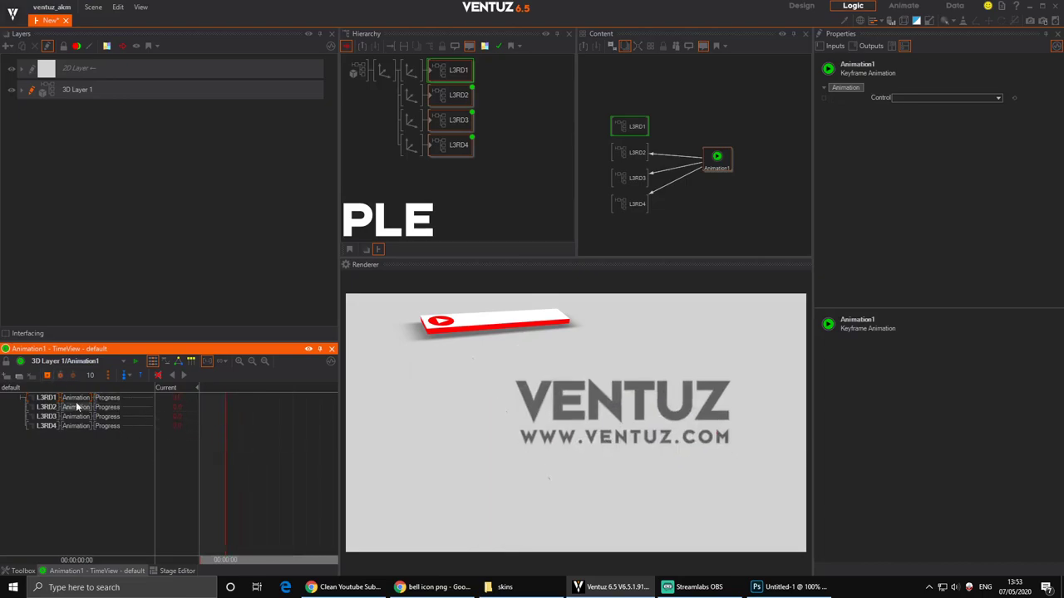
Bind L3RD1's Progress to Animation1 again and delete its older Progress channel, keeping Progress1.
left_click(633, 128)
left_click_drag(878, 98, 720, 163)
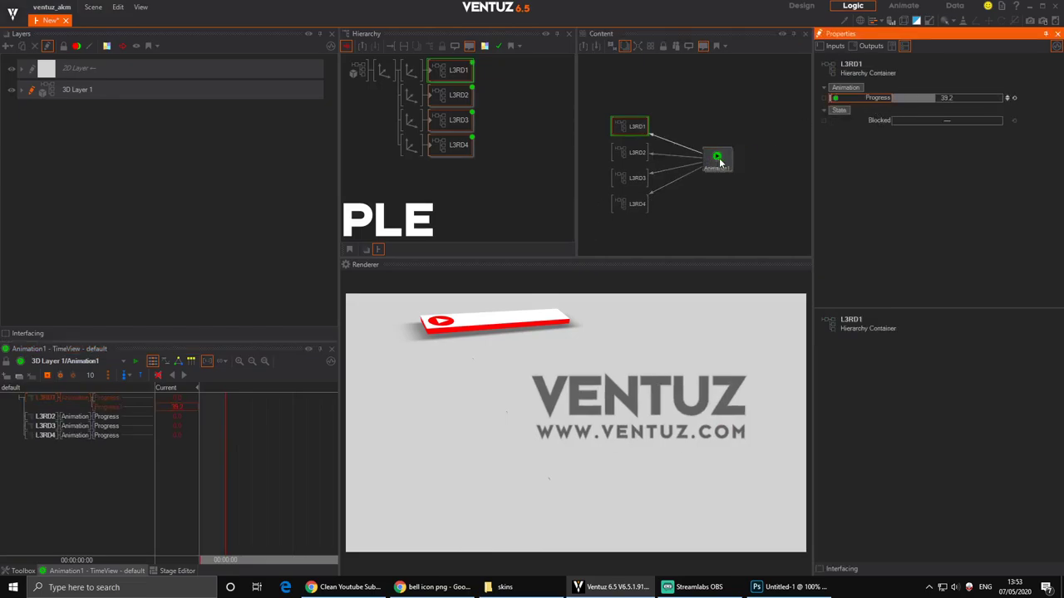
left_click(112, 407)
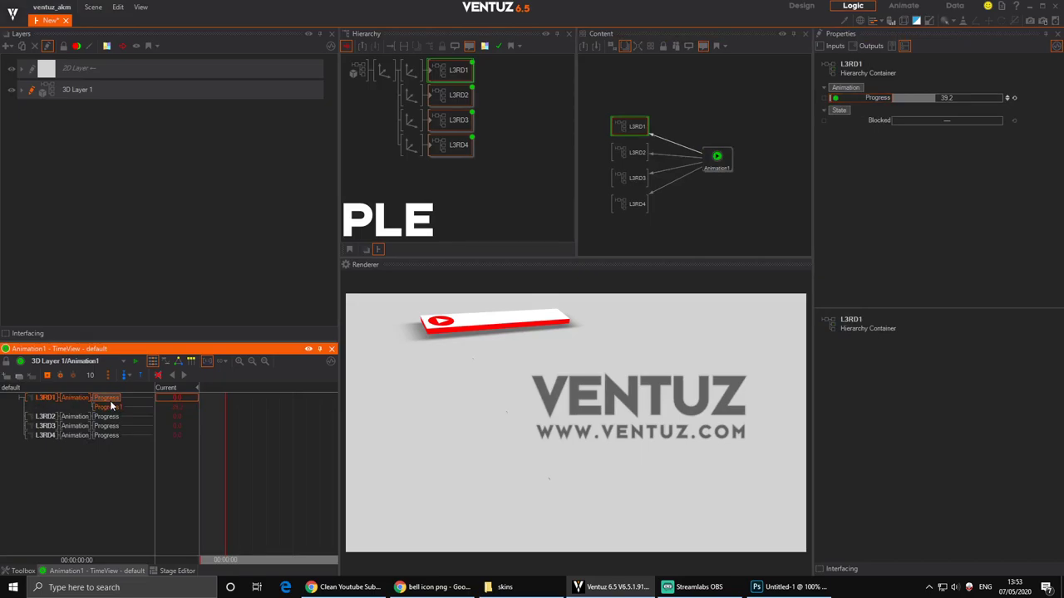
key("Delete")
key("Return")
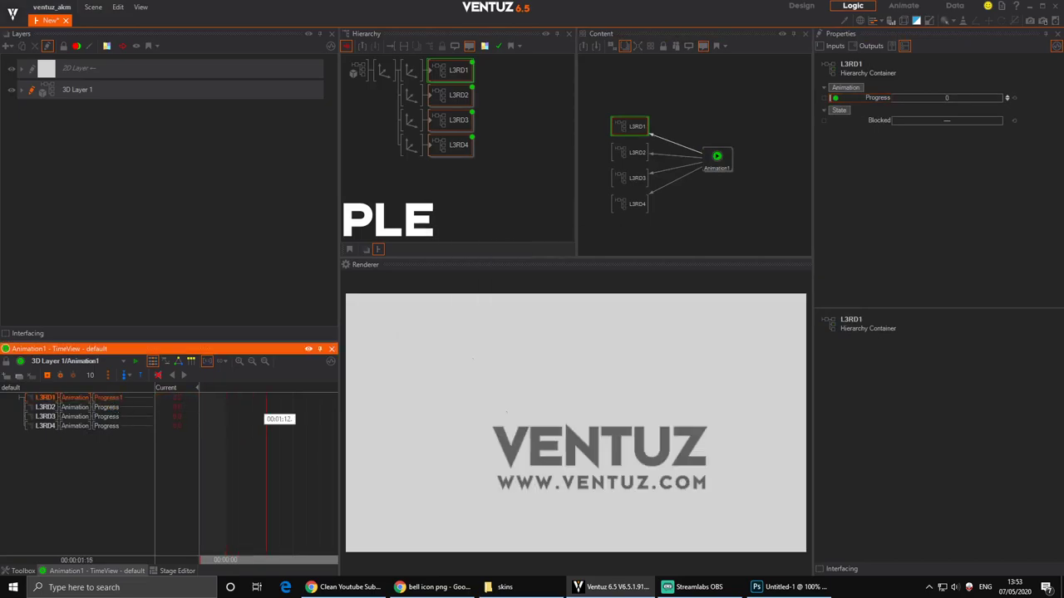
Add keyframes with value 0 at the start of the timeline on all four container Progress channels.
left_click(50, 396)
left_click(21, 398)
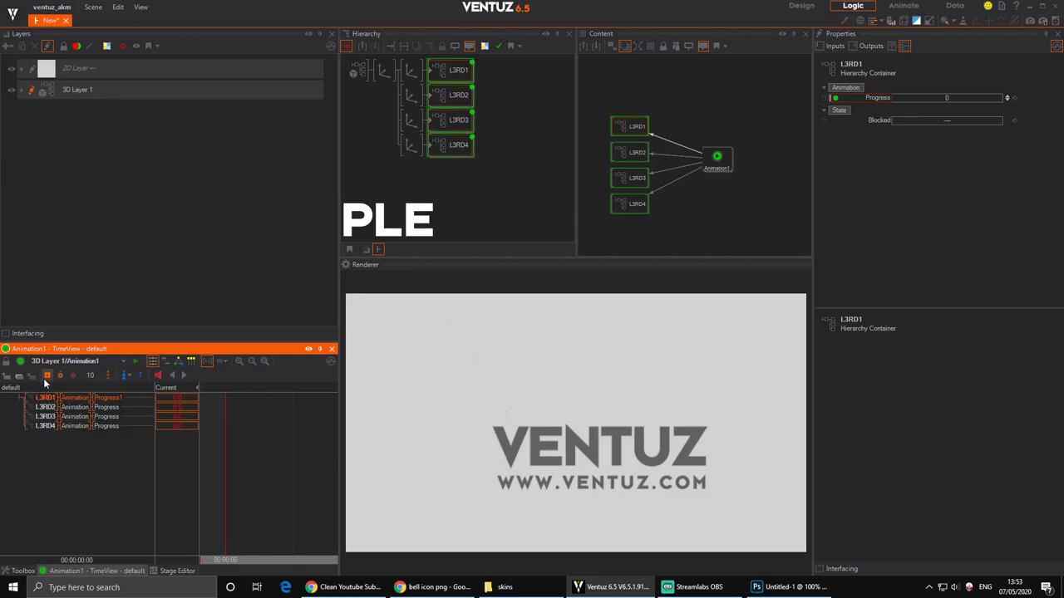
left_click(47, 376)
Switch the timeline's time display to seconds and widen the TimeView.
left_click(273, 453)
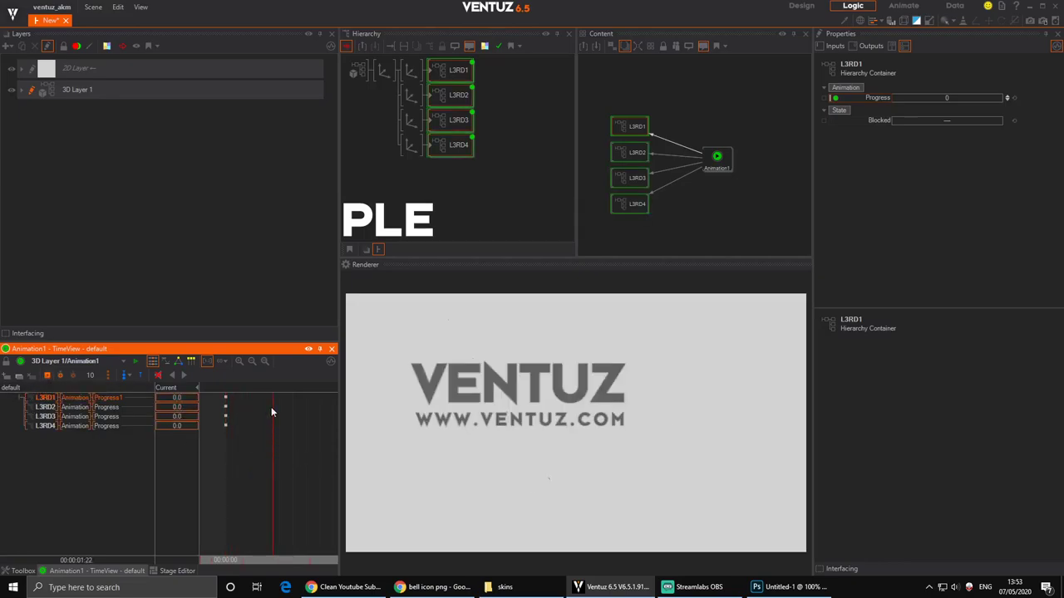
left_click(223, 360)
left_click(244, 388)
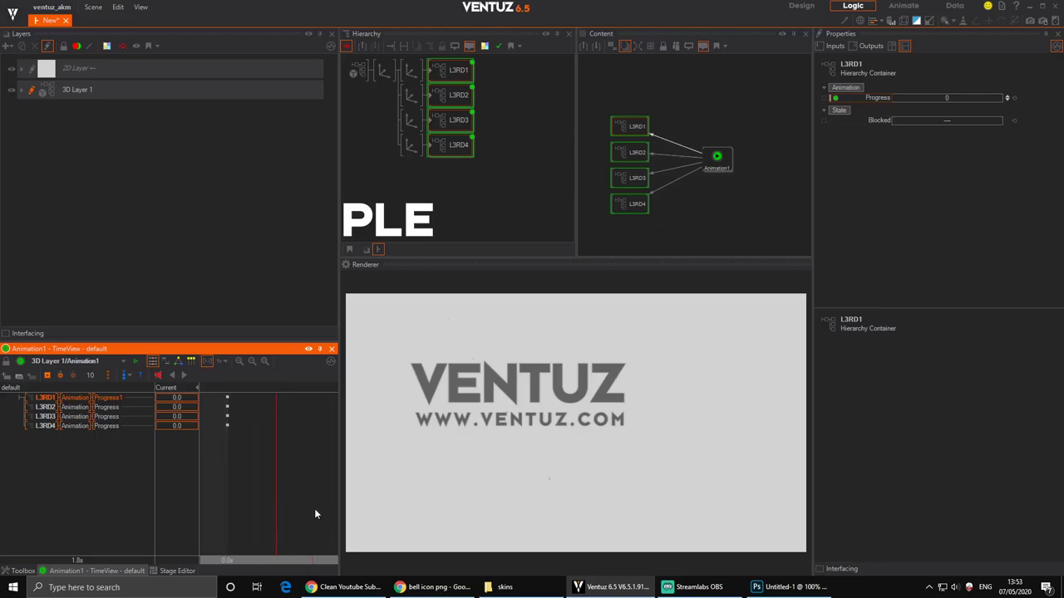
left_click_drag(339, 492, 529, 492)
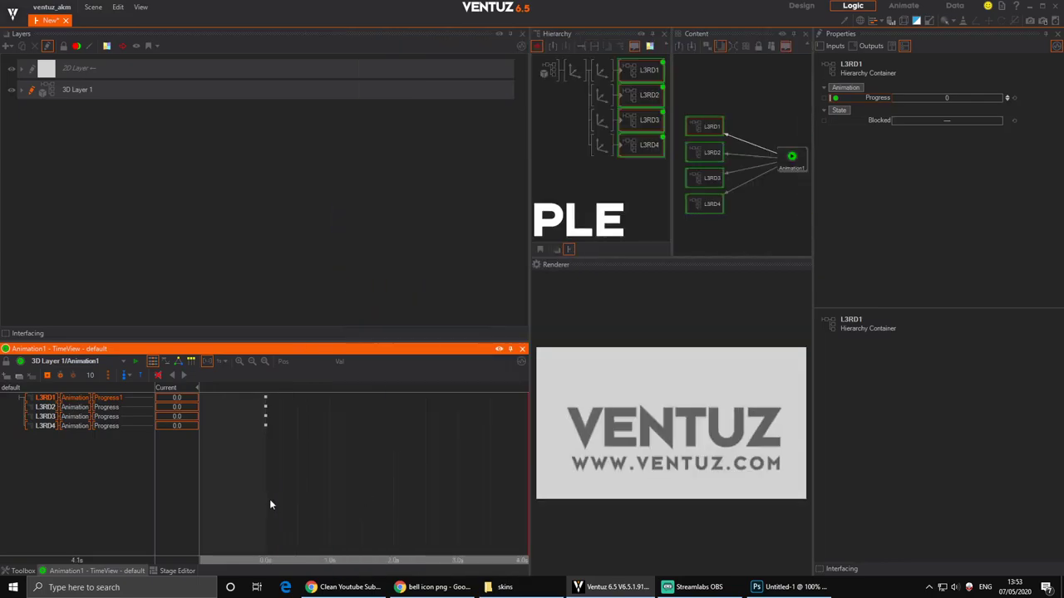
Add keyframes at 1.0 s on all four container Progress channels and set each one's value to 100.
left_click_drag(297, 524, 303, 523)
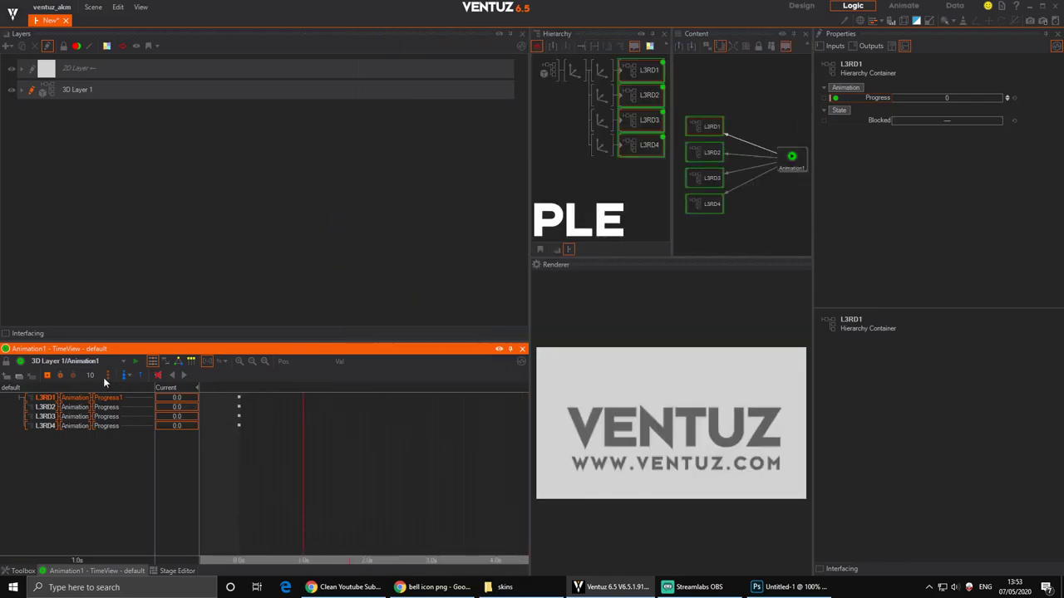
left_click(50, 376)
left_click(177, 398)
type("100")
key("Return")
left_click(178, 408)
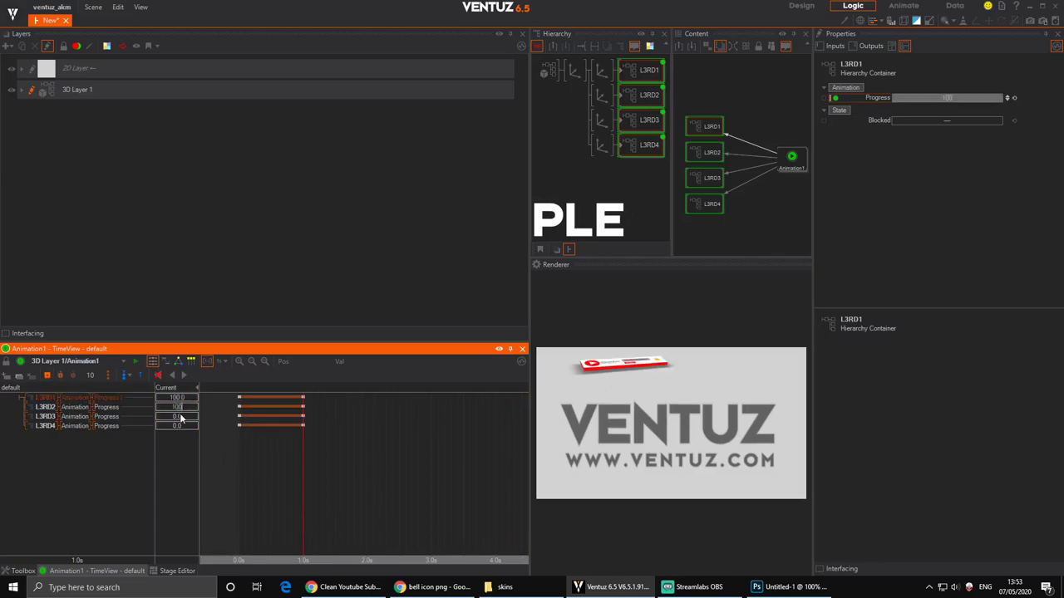
type("100")
key("Return")
left_click(180, 416)
type("100")
key("Return")
left_click(180, 425)
type("100")
key("Return")
Play the animation from 0.0 s to check all four lower thirds, and narrow the TimeView to enlarge the preview.
left_click_drag(297, 460, 238, 467)
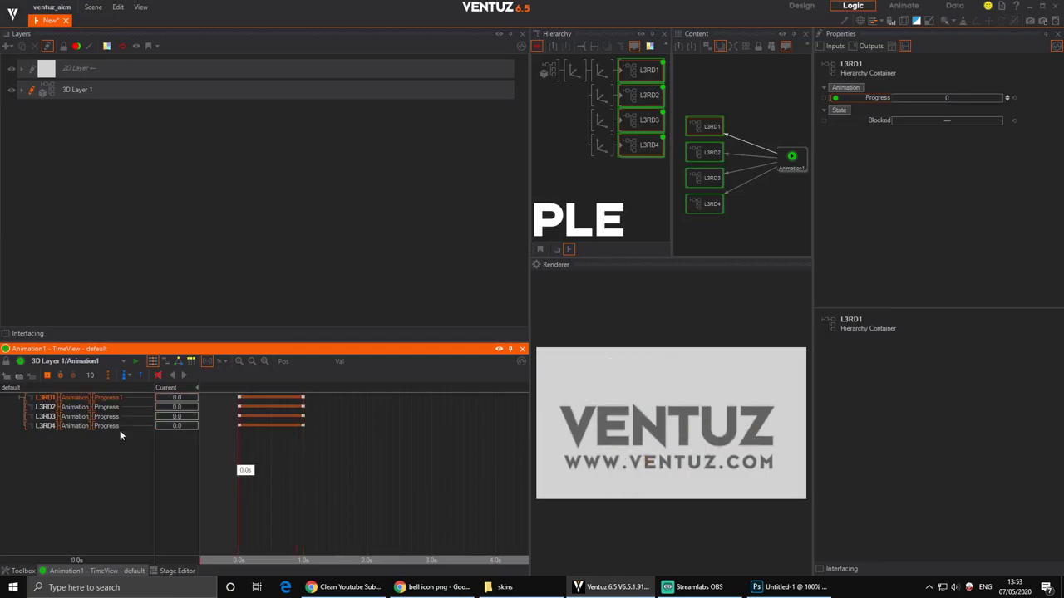
left_click(185, 376)
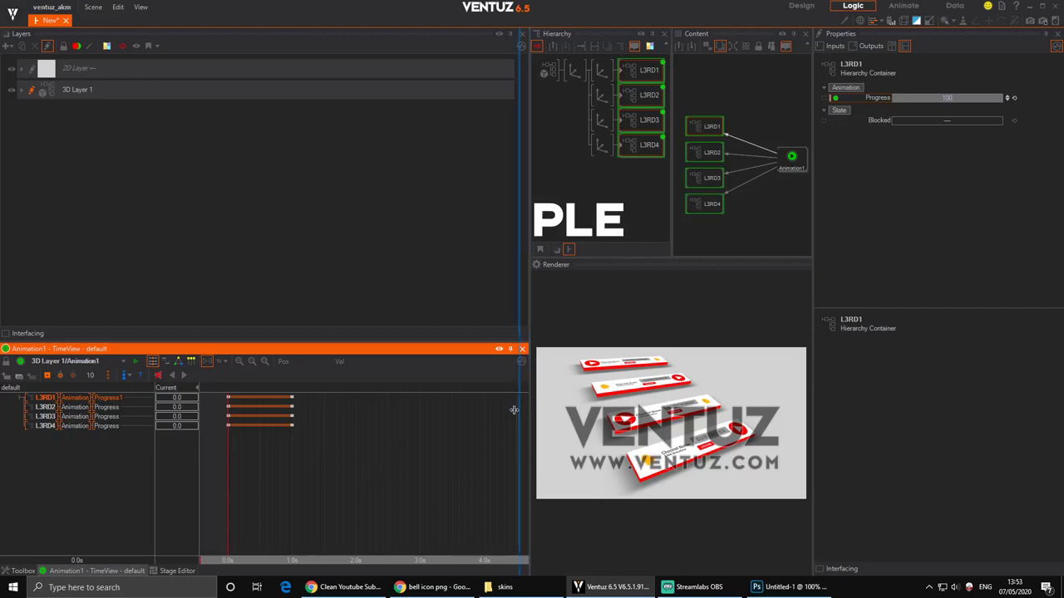
left_click_drag(533, 412, 375, 420)
Stagger the L3RD2, L3RD3 and L3RD4 keyframes to start at about 0.2, 0.4 and 0.6 s, and play the animation.
left_click_drag(294, 454, 229, 411)
left_click_drag(309, 459, 219, 416)
left_click_drag(330, 455, 249, 428)
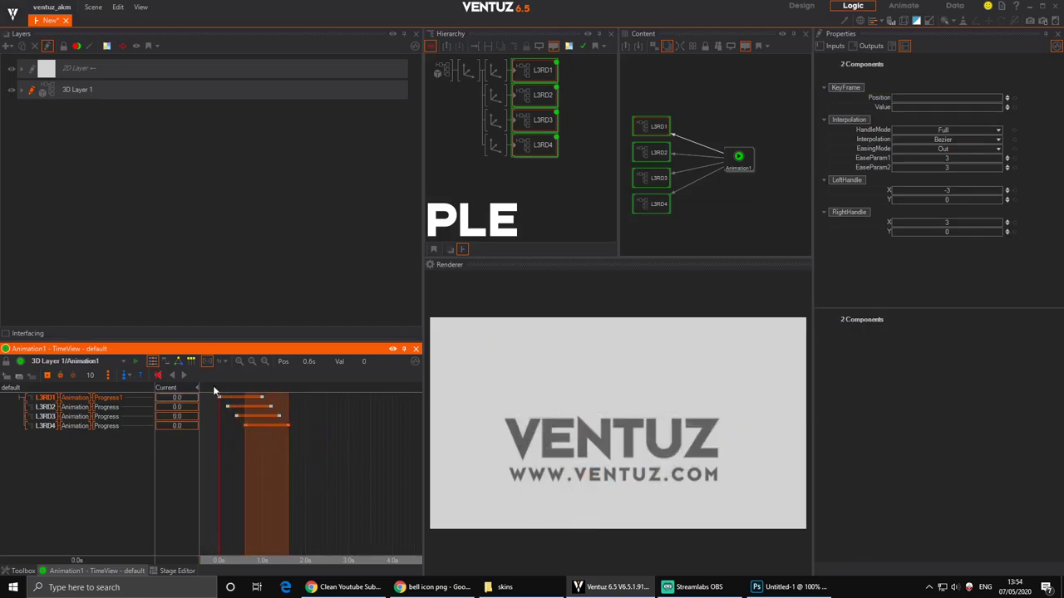
left_click(187, 377)
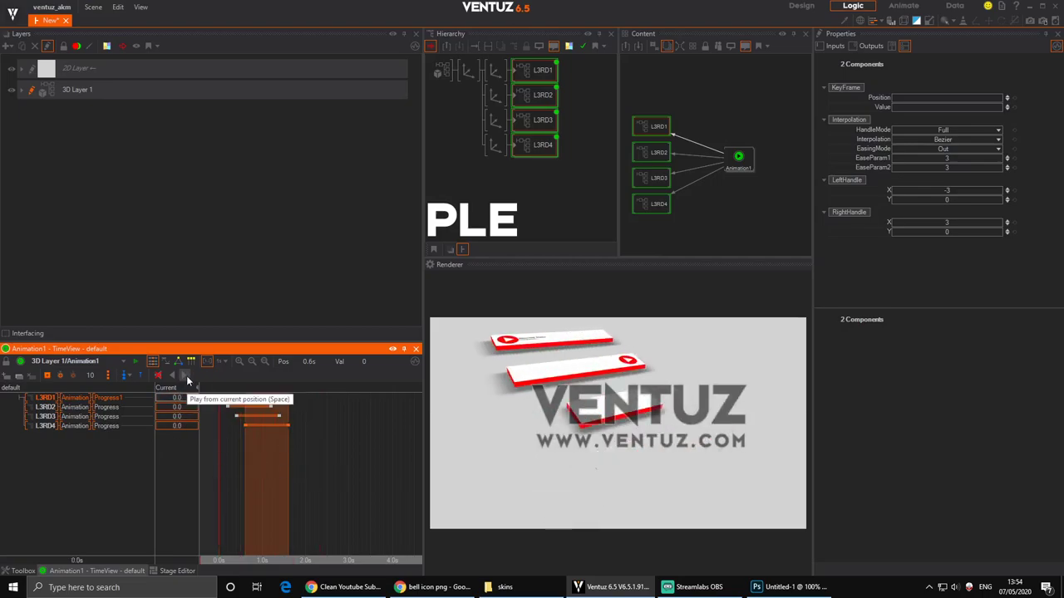
Move all four end keyframes about 0.2 s later, shift L3RD2's keyframes to start at 1.0 s, and play the animation.
left_click_drag(341, 452, 299, 425)
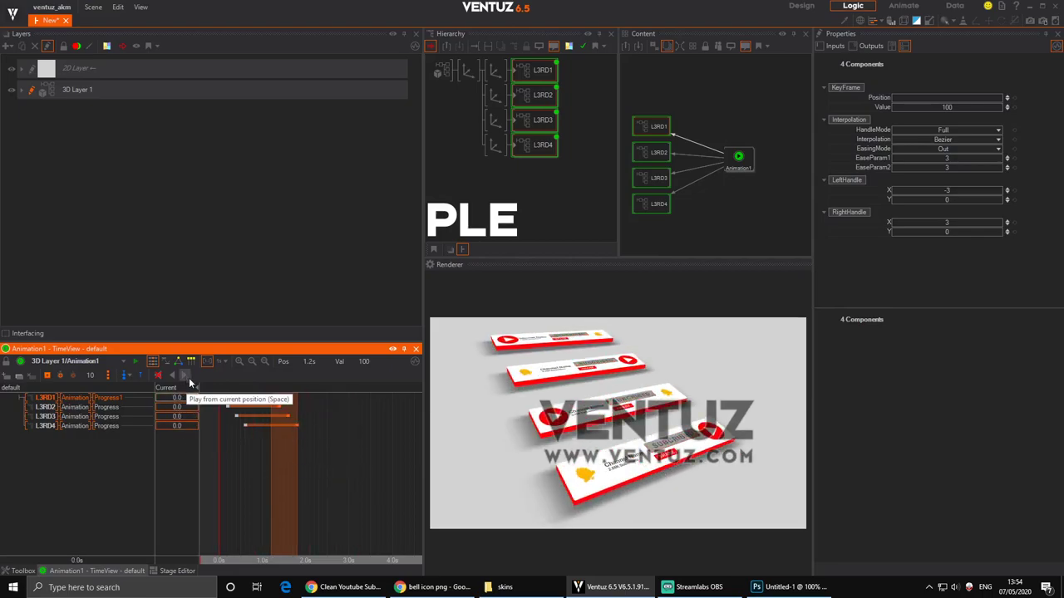
left_click_drag(346, 414, 316, 405)
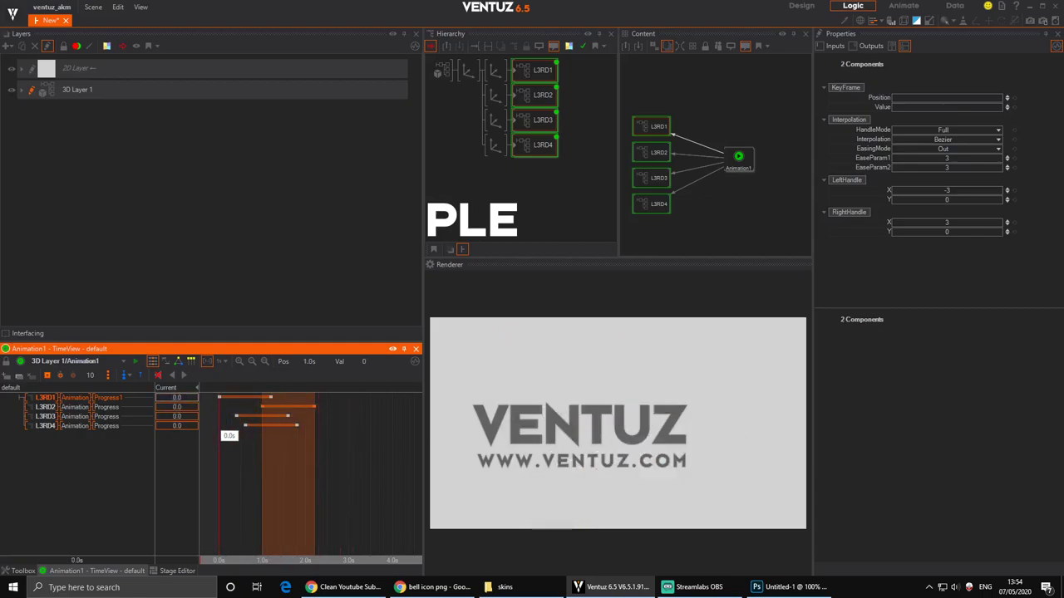
left_click(184, 376)
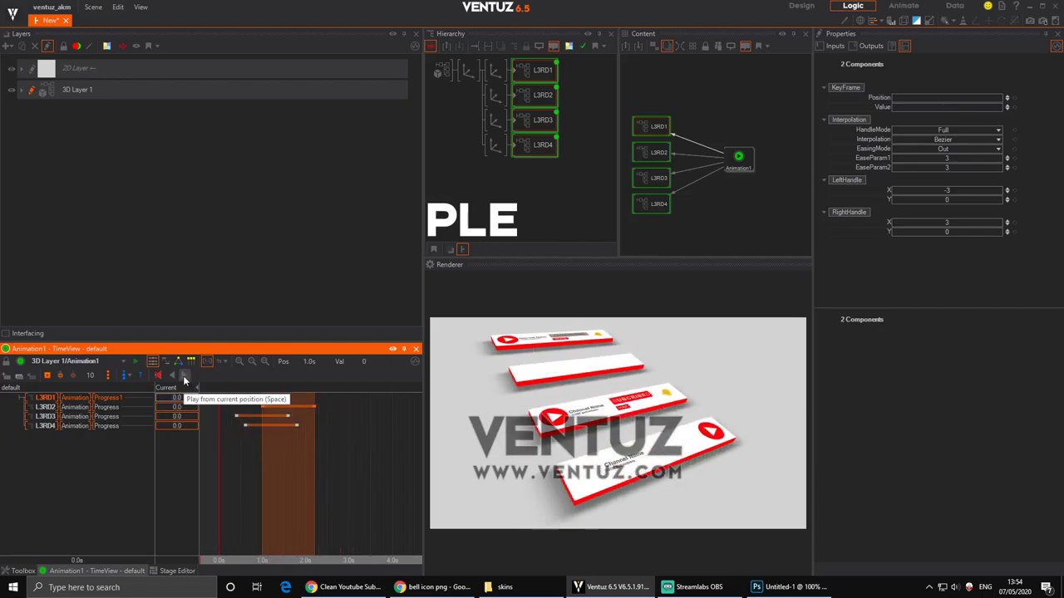
Shift L3RD4's keyframes to start at about 1.5 s and end at 2.9 s, and scrub the animation to 2.7 s.
left_click_drag(236, 425, 310, 425)
left_click_drag(361, 465, 344, 425)
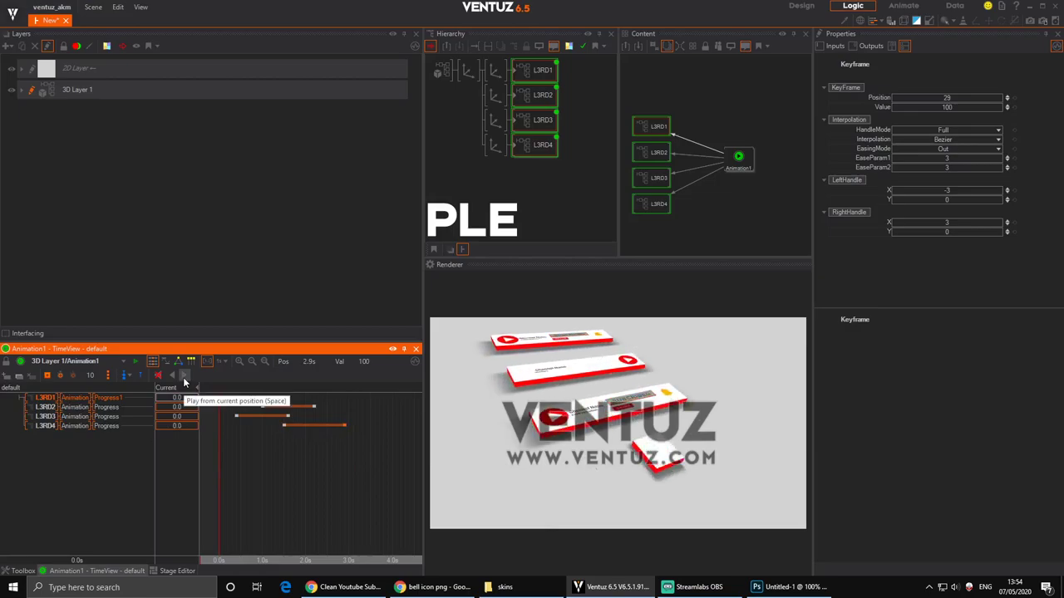
mouse_move(329, 475)
left_mouse_down()
mouse_move(221, 486)
mouse_move(340, 474)
mouse_move(221, 477)
mouse_move(331, 475)
mouse_move(252, 473)
mouse_move(336, 473)
left_mouse_up()
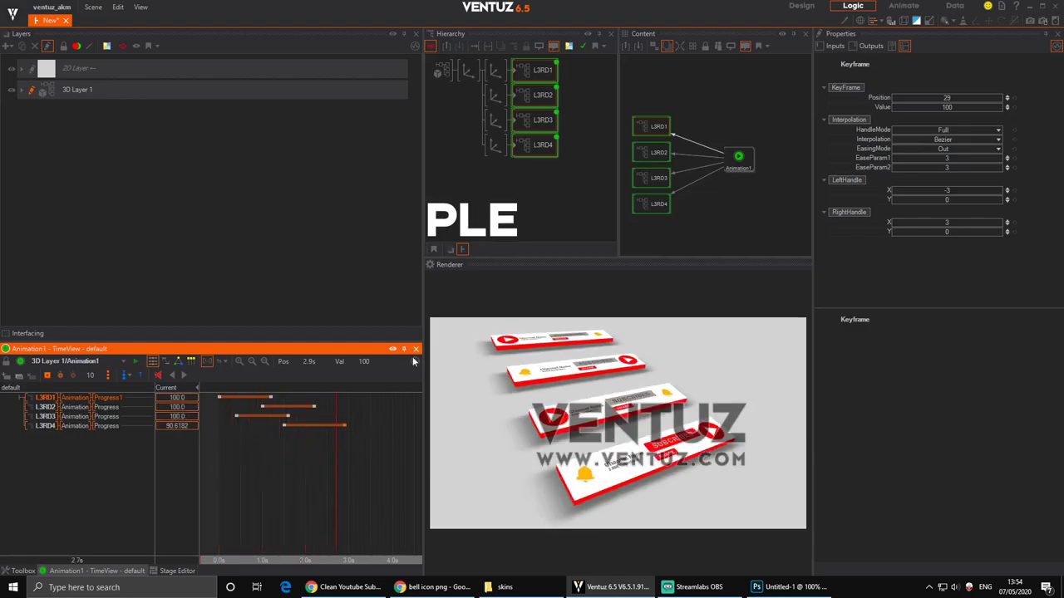
Insert a Spread node ahead of the main axis and set its Position X to 26.1, with Position Y at 0.
left_click(462, 115)
type("sp")
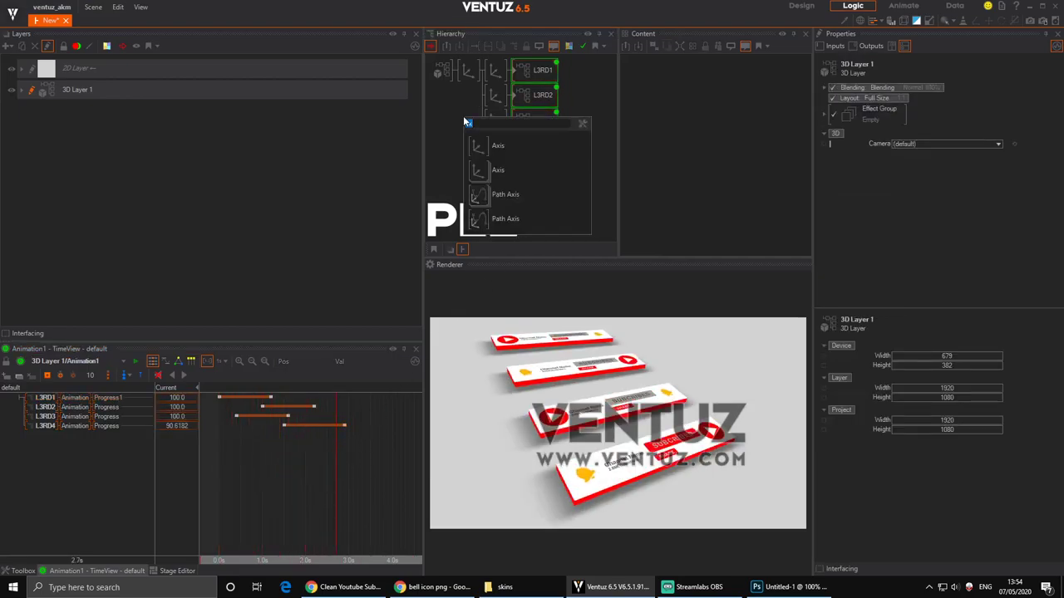
type("read")
left_click_drag(481, 147, 459, 72)
left_click(611, 333)
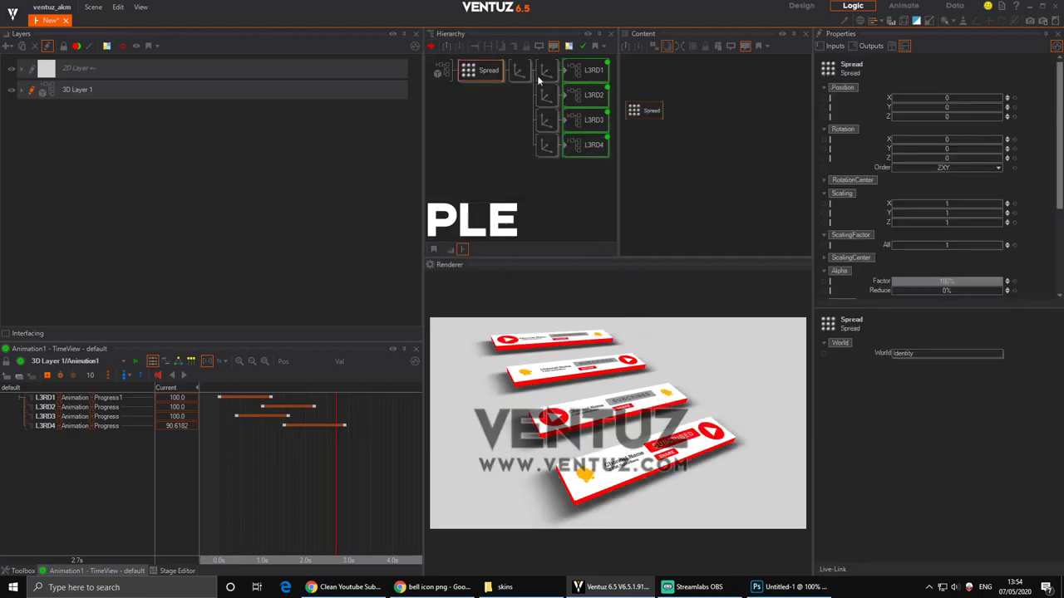
mouse_move(953, 100)
left_mouse_down()
mouse_move(1001, 98)
mouse_move(961, 111)
left_mouse_up()
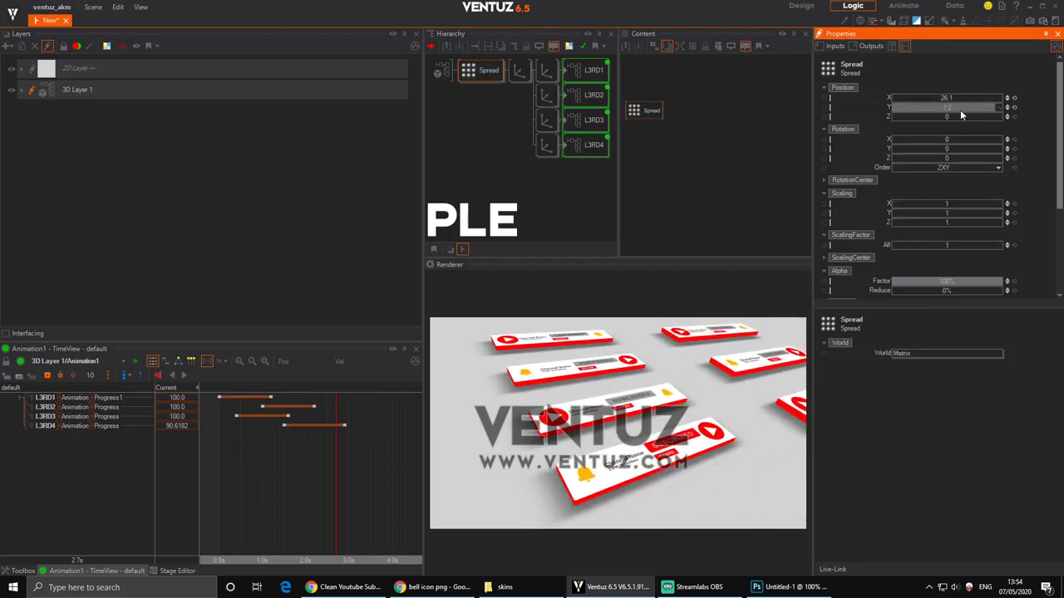
left_click(1013, 108)
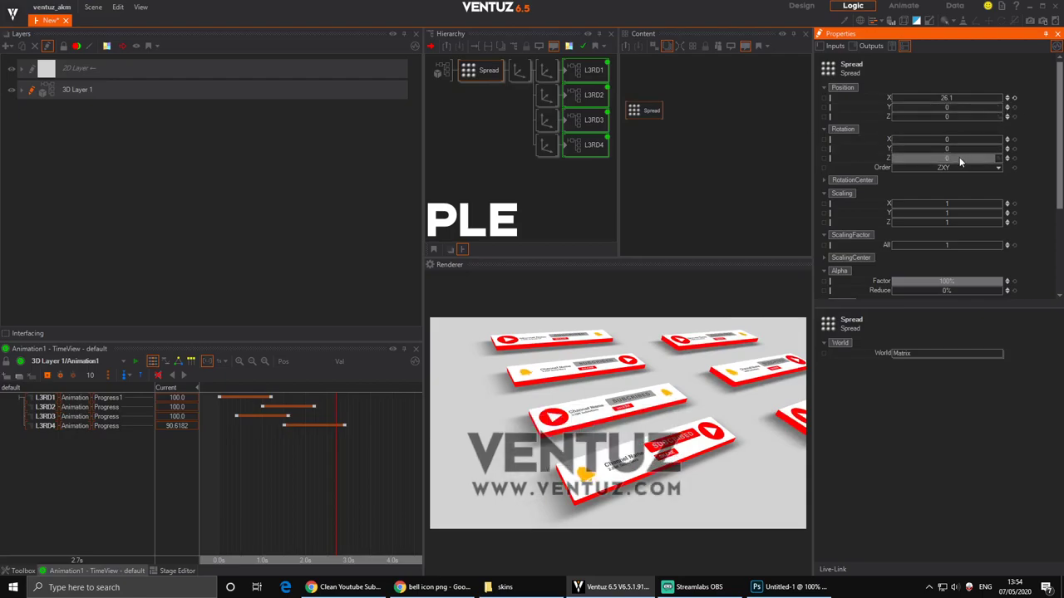
Reset the main axis's Rotation Y and Position Y to 0.
left_click(517, 72)
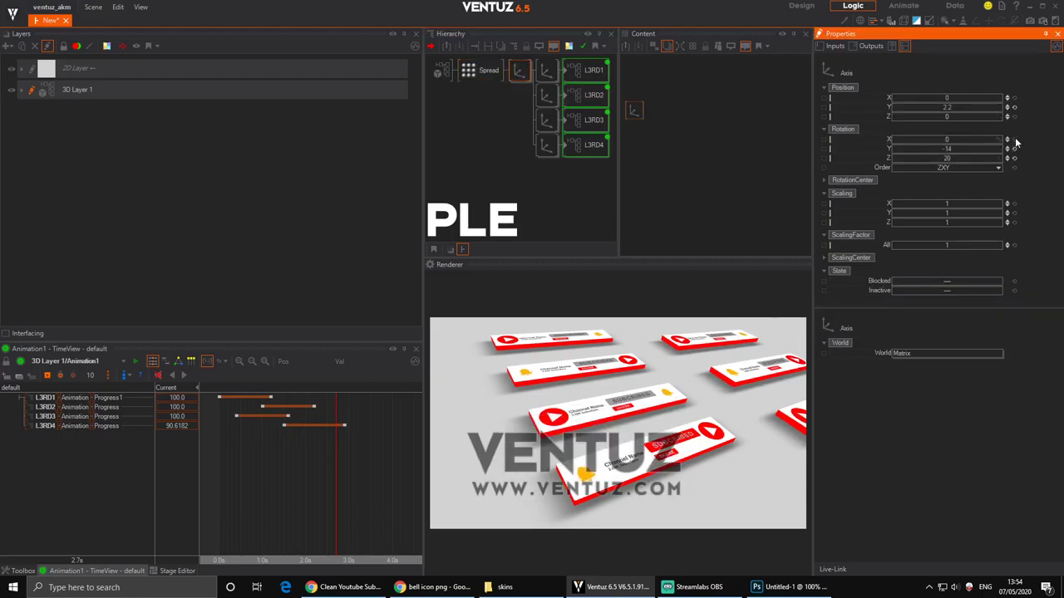
left_click(1014, 148)
left_click(1014, 107)
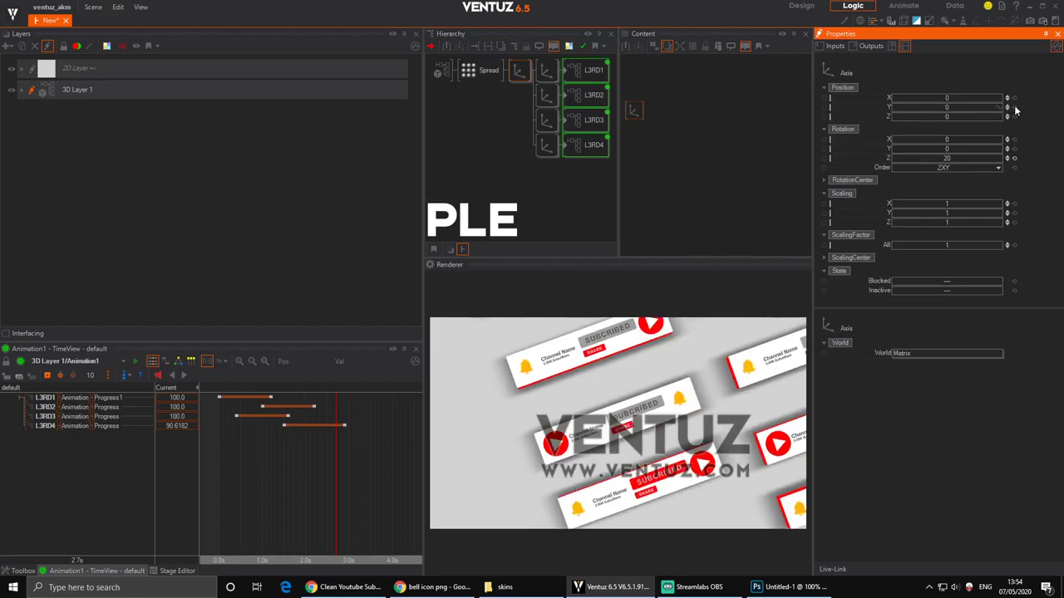
Reset the Spread's Position X to 0, try a Position Y of 4.9, and reset Position Y to 0.
left_click(492, 72)
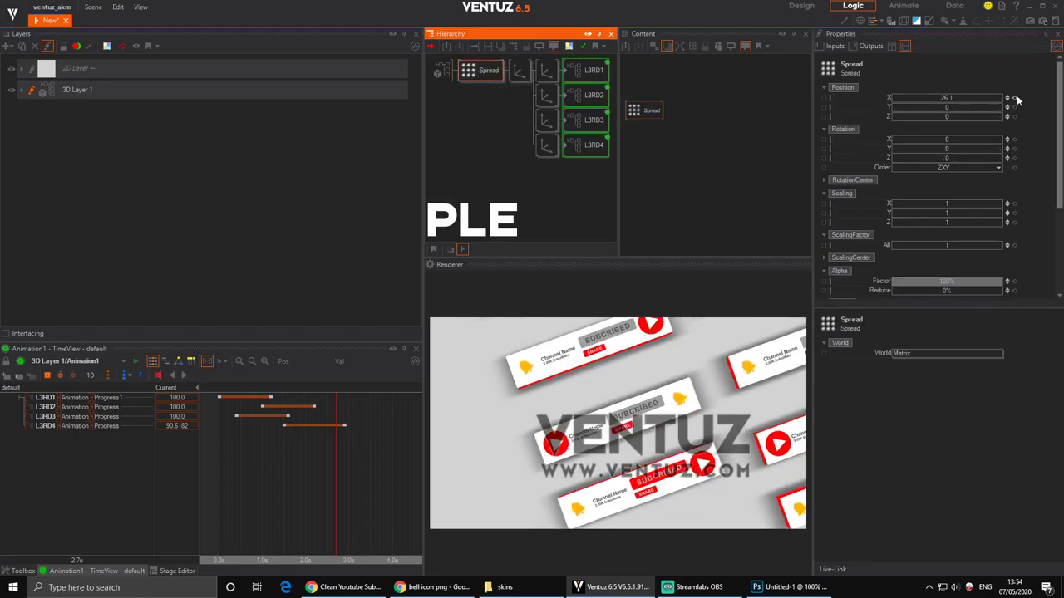
left_click(1016, 98)
left_click_drag(945, 109, 971, 107)
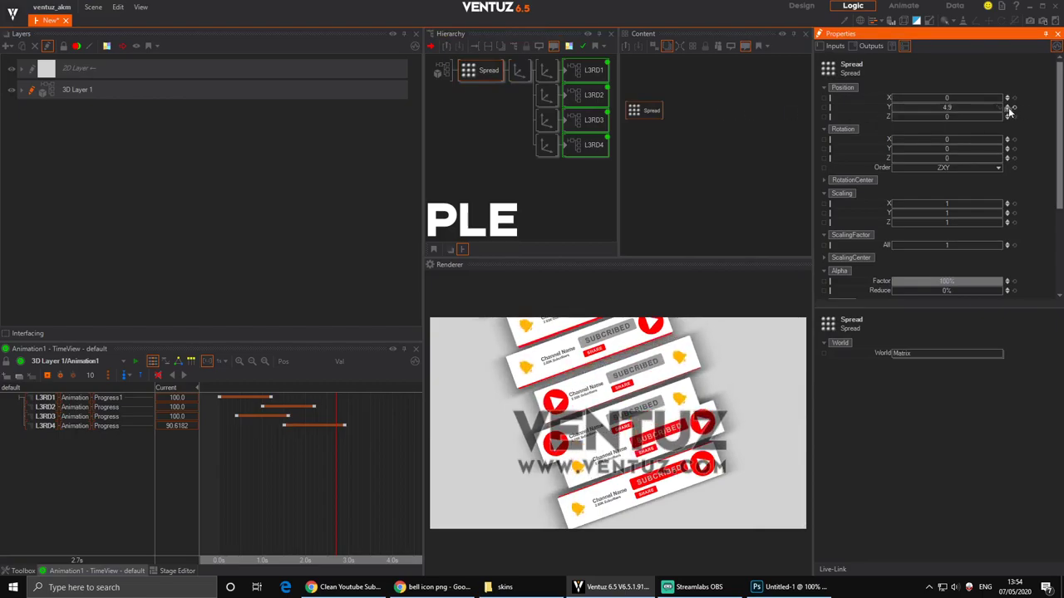
left_click(1013, 107)
left_click(546, 72)
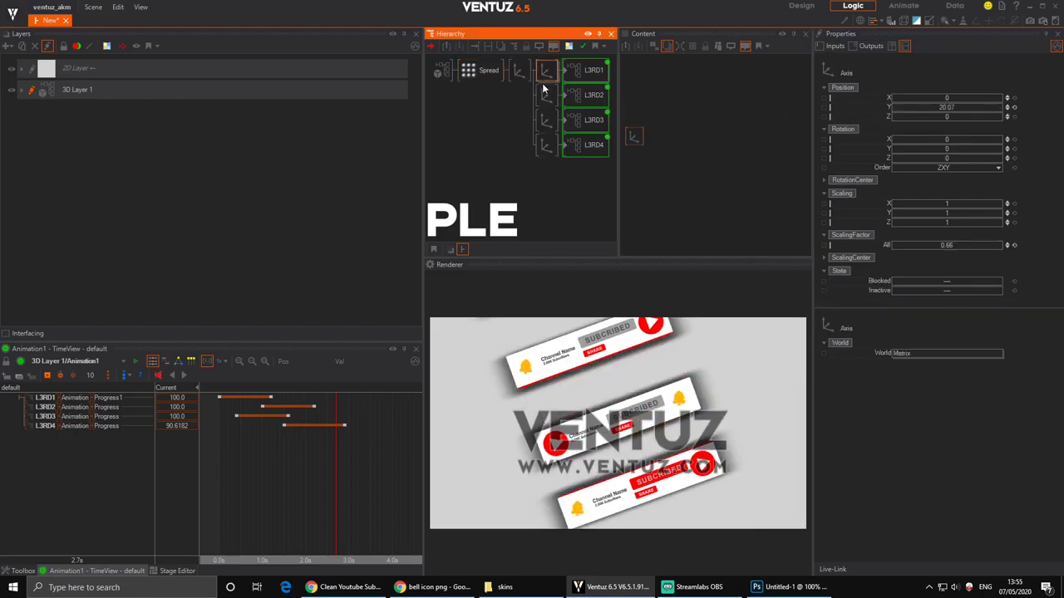
left_click(539, 99)
left_click(539, 109)
left_click(541, 123)
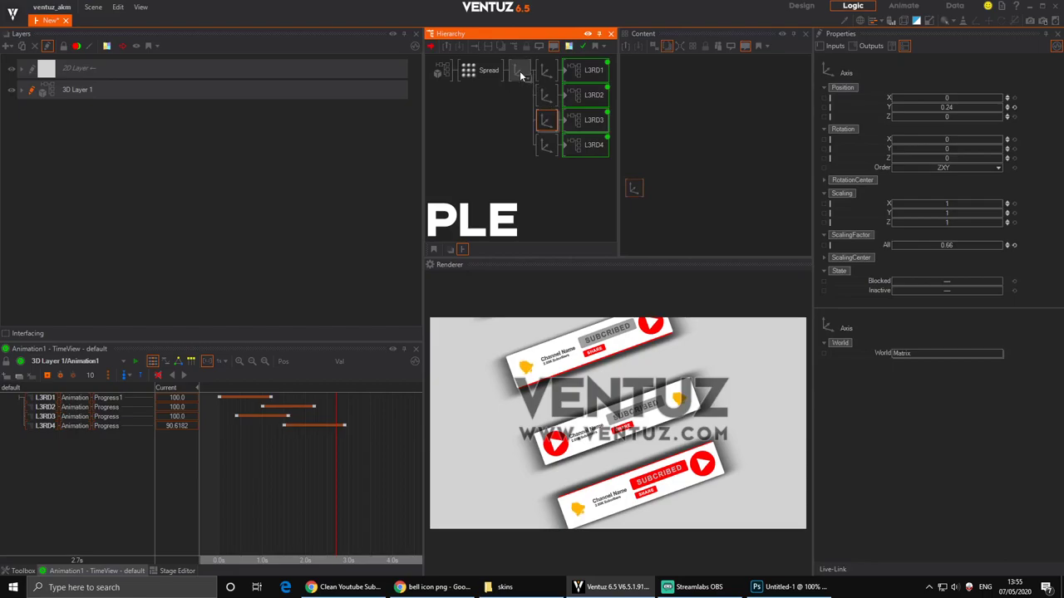
left_click(546, 72, "ctrl")
left_click(546, 94, "ctrl")
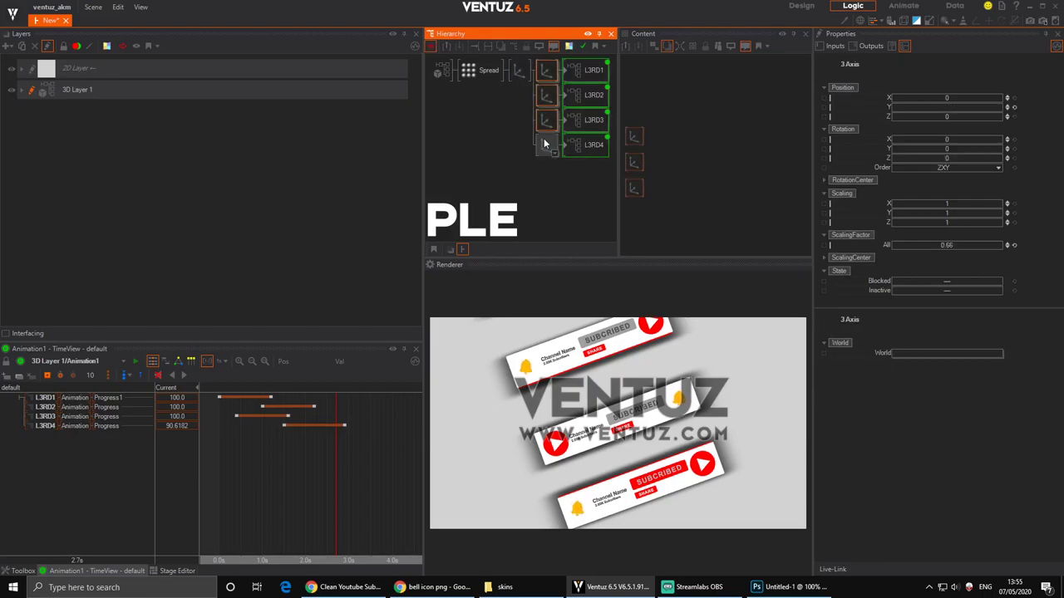
left_click(546, 145, "ctrl")
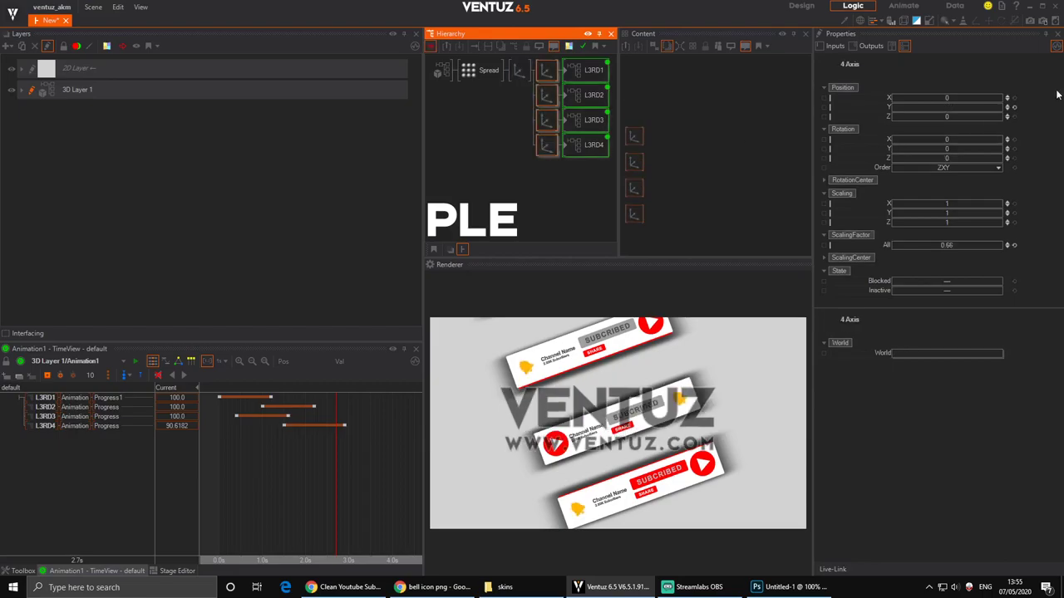
Reset the Rotation Z of the main axis behind the Spread to 0.
double_click(564, 74)
left_click(471, 70)
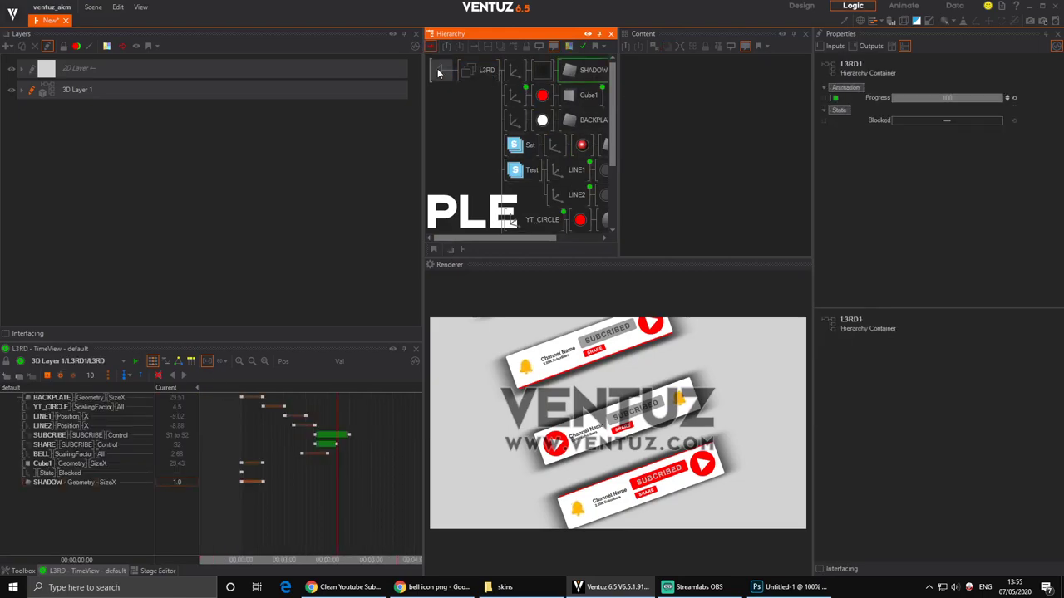
left_click(438, 69)
left_click(519, 73)
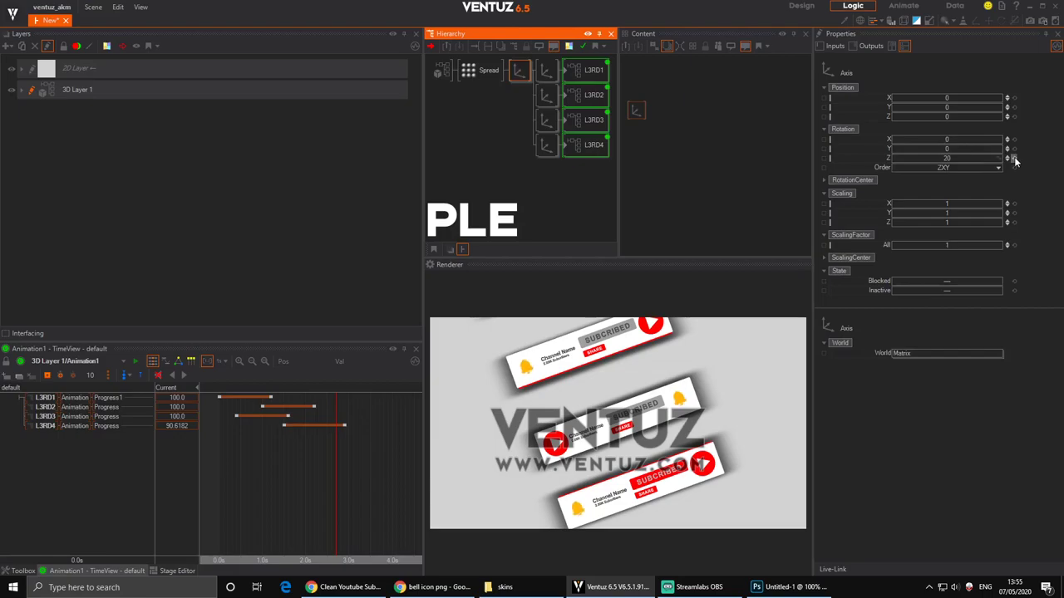
left_click(1013, 159)
Insert an Axis node ahead of the Spread and set its Rotation X to 44 and Rotation Z to 31.
left_click(495, 75)
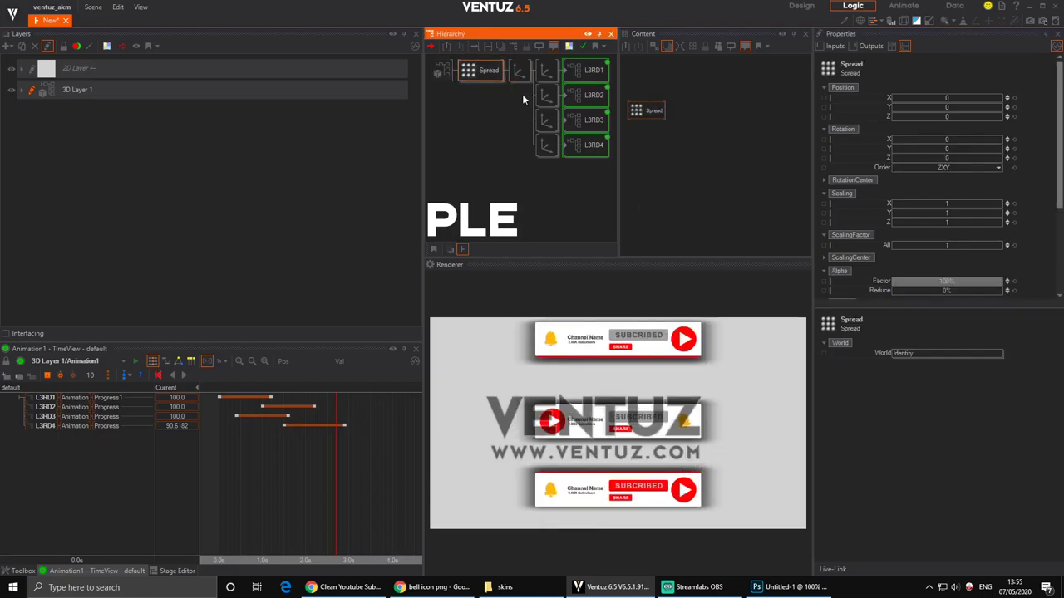
double_click(473, 105)
type("axi")
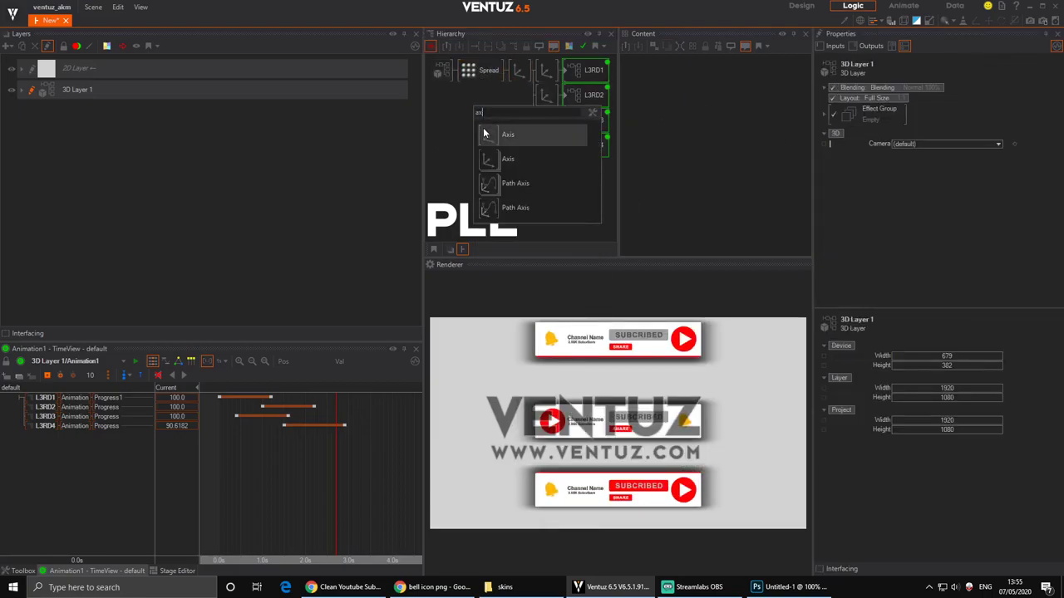
left_click_drag(485, 133, 459, 71)
left_click(462, 72)
mouse_move(962, 145)
left_mouse_down()
mouse_move(969, 139)
mouse_move(964, 162)
left_mouse_up()
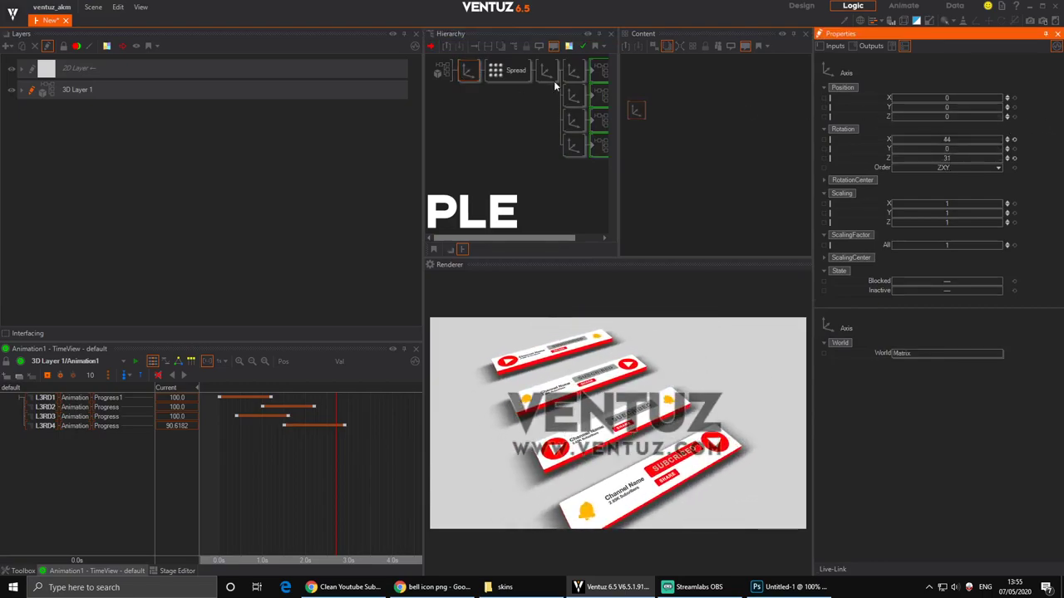
Set the Spread's Position X to 30.7 and enable its Mirror option.
left_click(517, 73)
left_click_drag(946, 97, 989, 97)
left_click(527, 73)
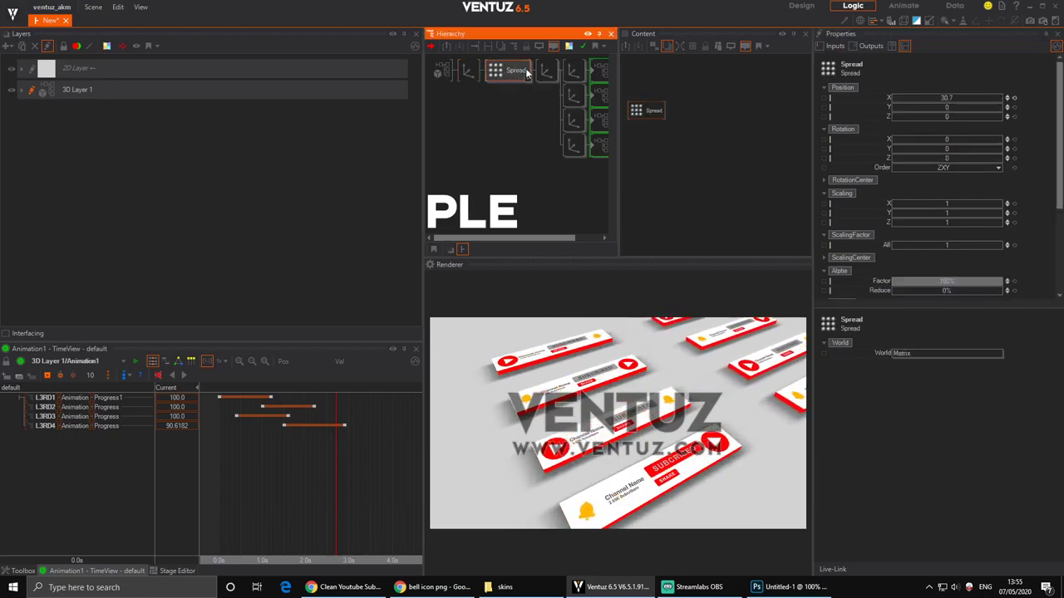
left_click_drag(1057, 146, 1057, 230)
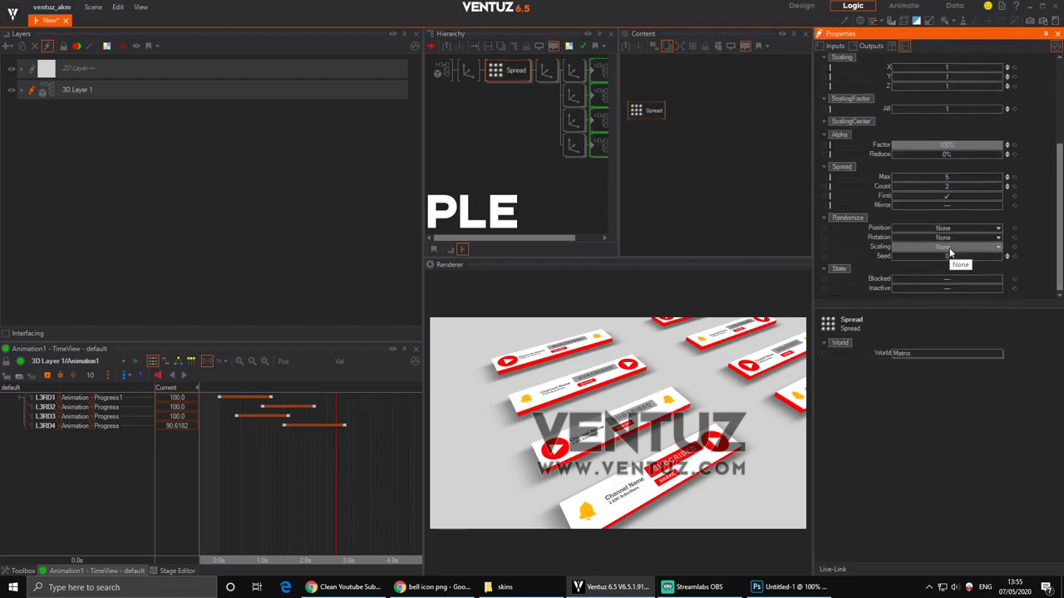
left_click(947, 205)
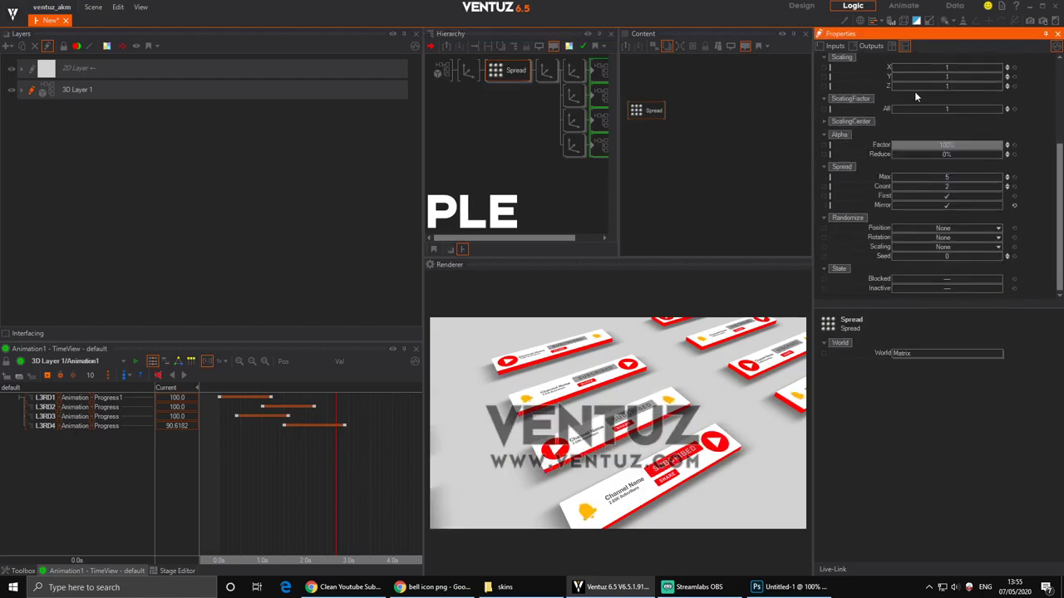
Adjust the Spread's Position X to 25.68 and Position Y to 17.2.
left_click(512, 74)
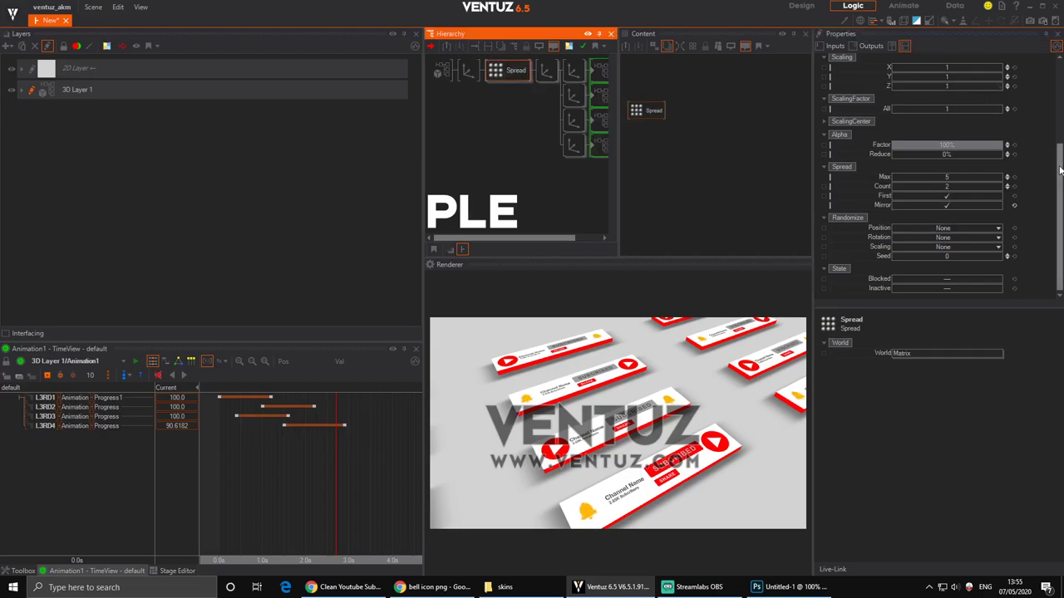
left_click_drag(1060, 171, 1060, 89)
left_click_drag(957, 98, 987, 109)
left_click(468, 71)
Reset the Spread's Count to 2 and its Position Y to 0.
left_click(502, 75)
scroll(1051, 184, "down", 5)
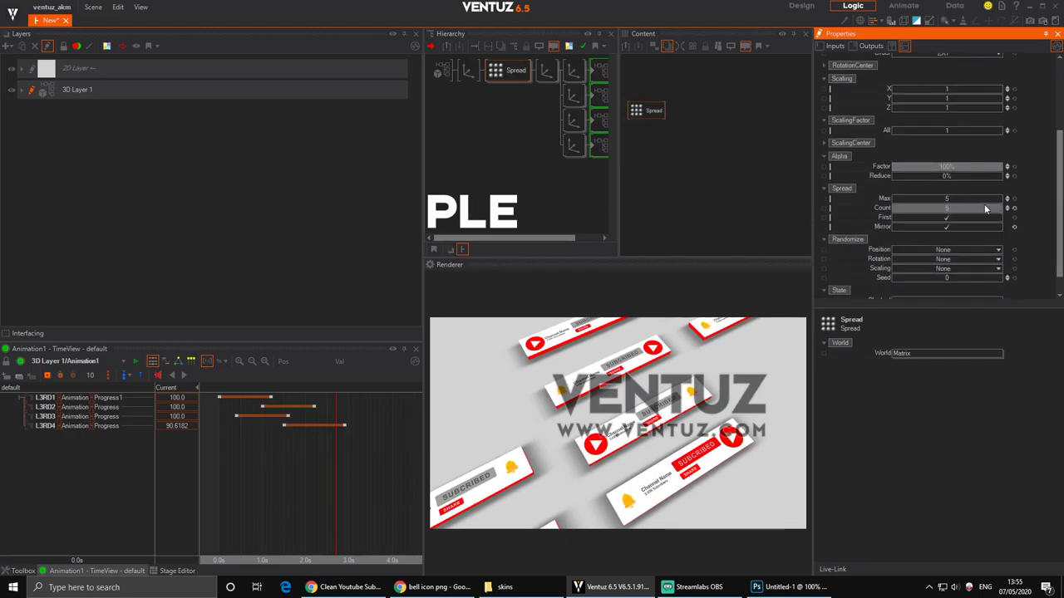
left_click(1013, 208)
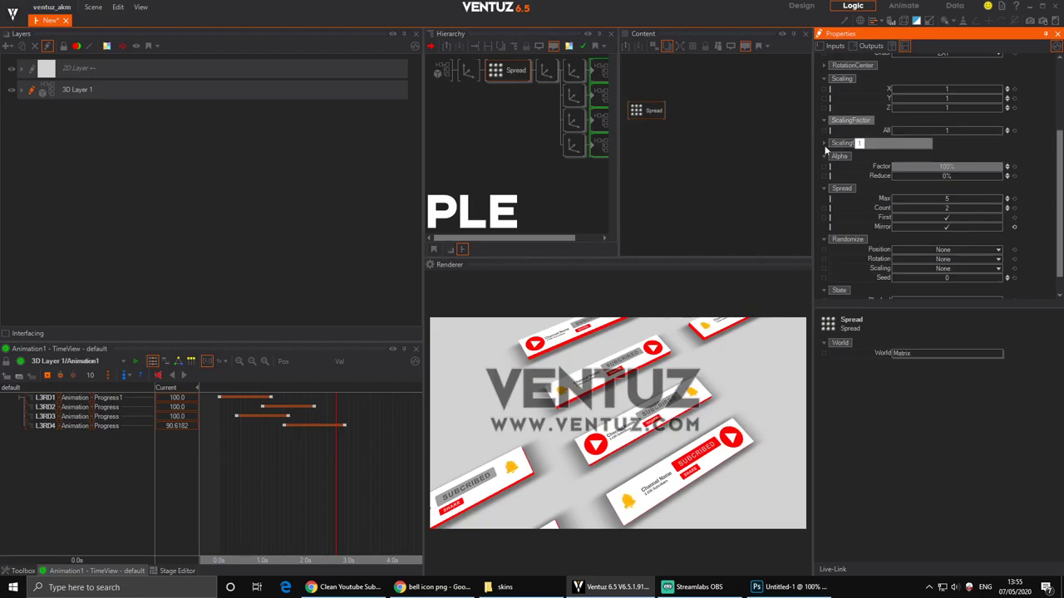
scroll(1031, 158, "down", 1)
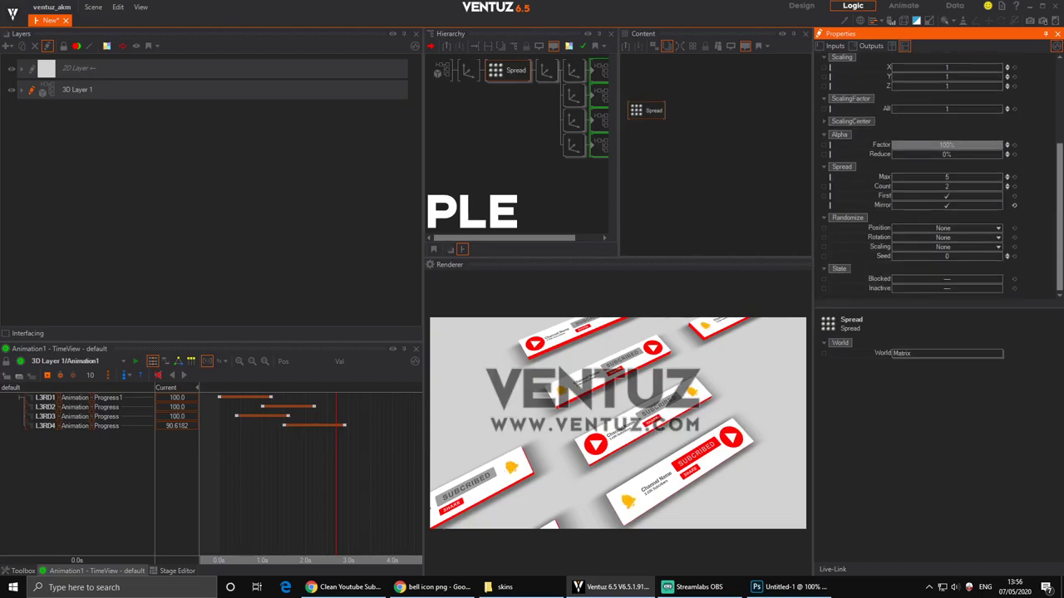
left_click_drag(1057, 196, 1061, 108)
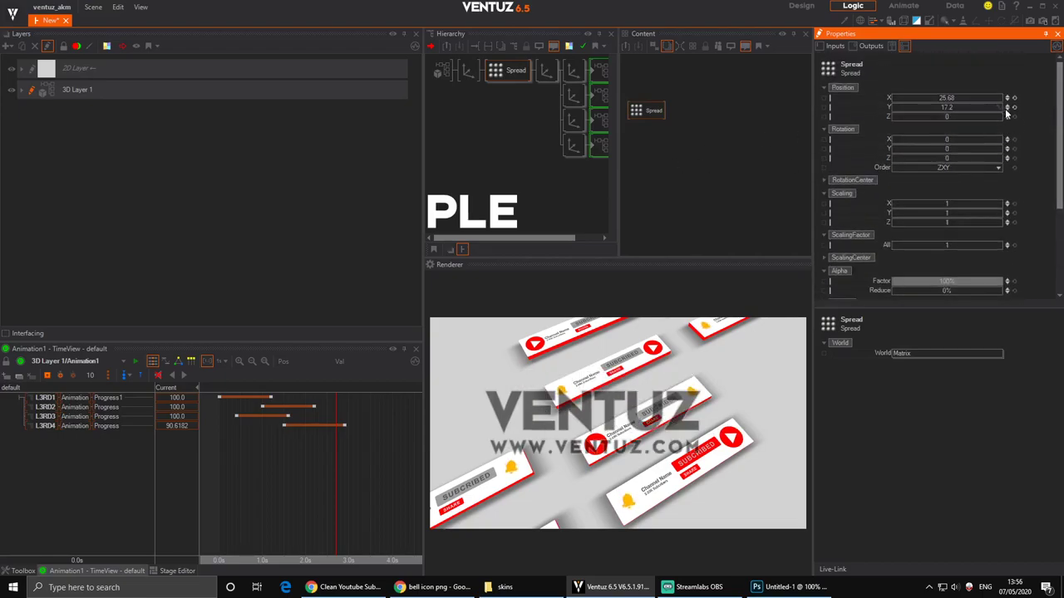
left_click(1013, 107)
Preview the mirrored lower thirds by running the animation from 0 s to about 3 s.
left_click_drag(335, 486, 218, 486)
left_click(186, 375)
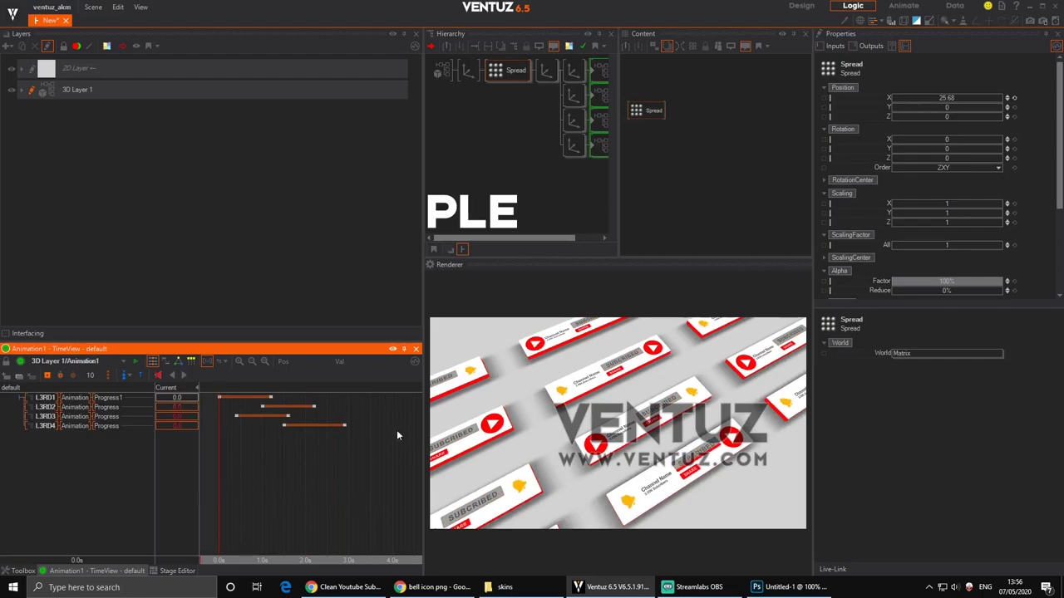
left_click(349, 478)
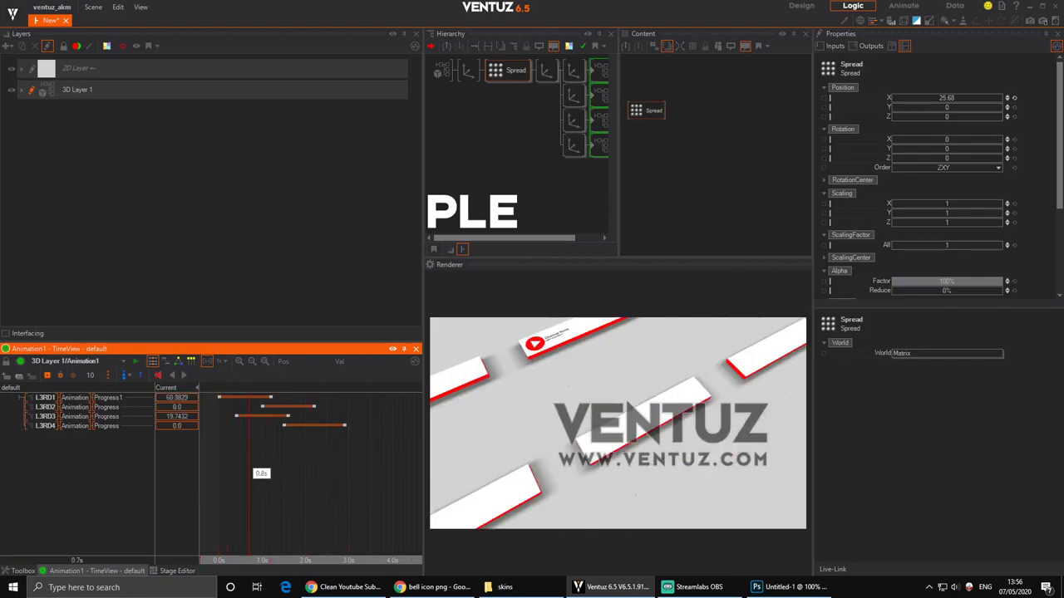
Try a Mask Vignette effect without a preset on 3D Layer 1 and delete it.
left_click(32, 91)
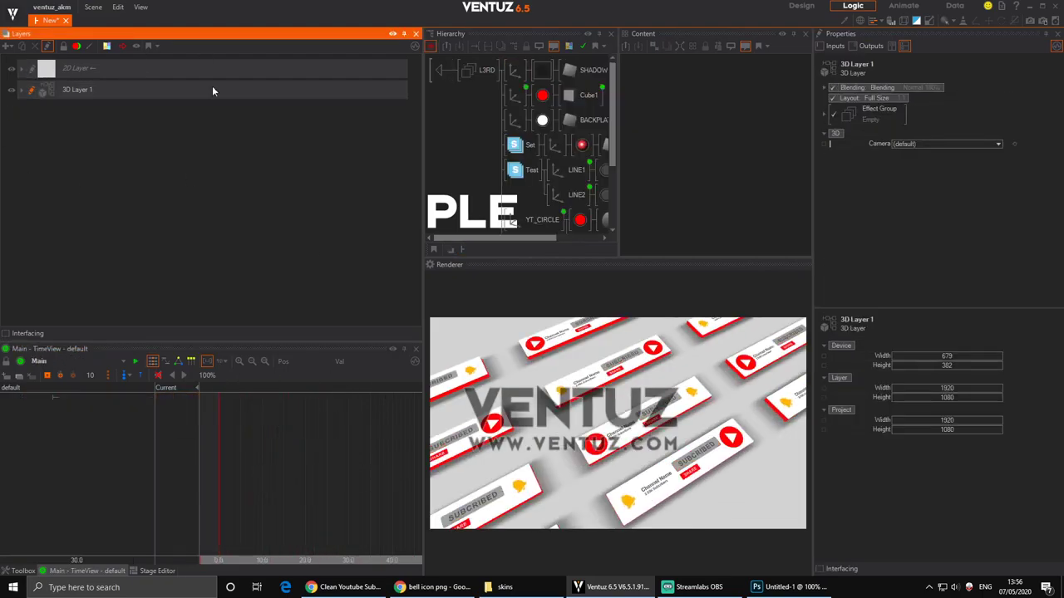
left_click(20, 98)
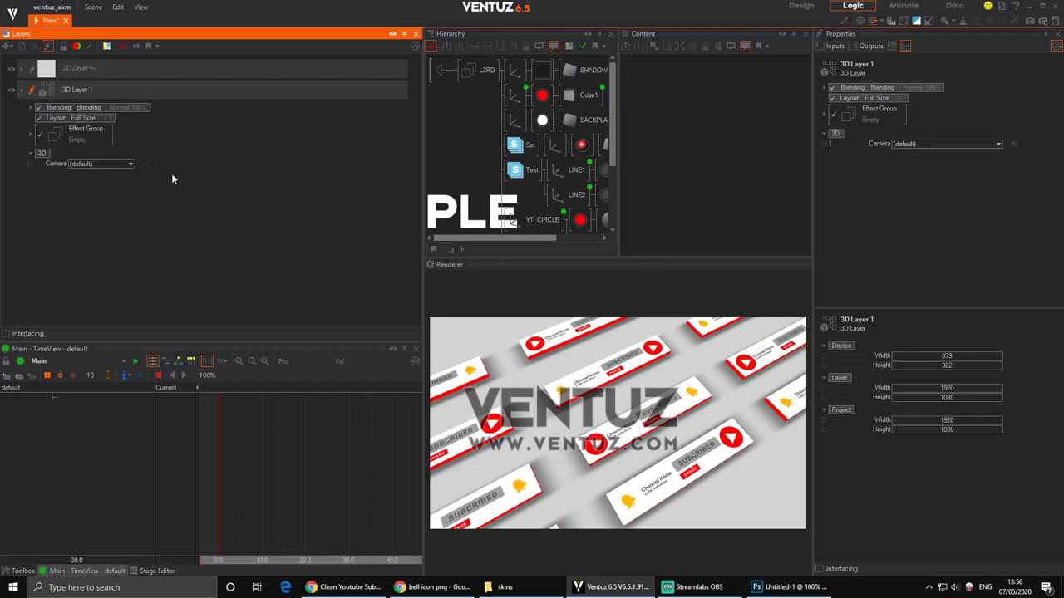
left_click(31, 136)
left_click(53, 186)
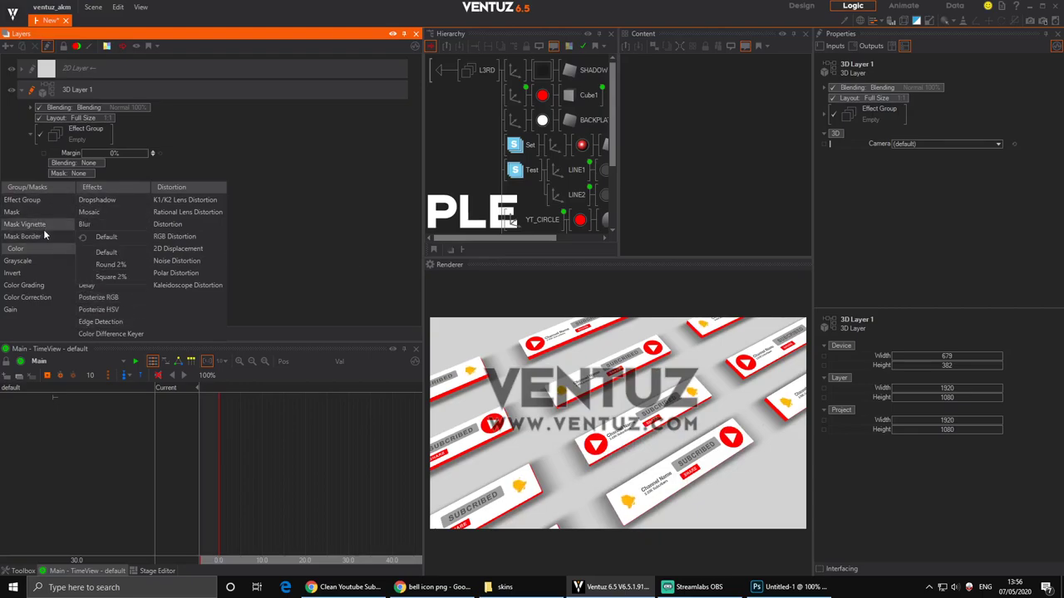
mouse_move(41, 225)
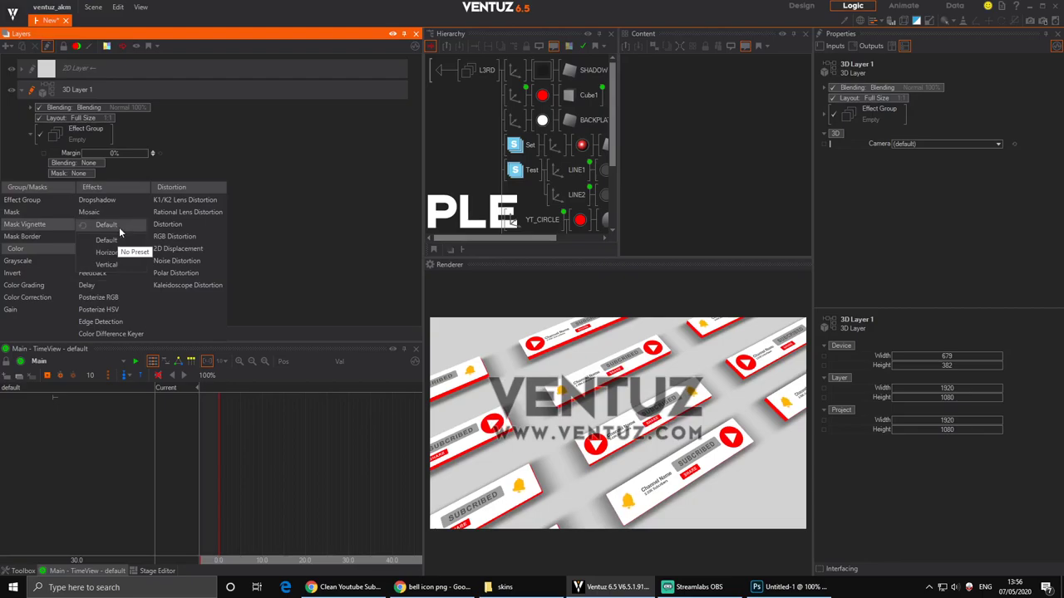
left_click(119, 227)
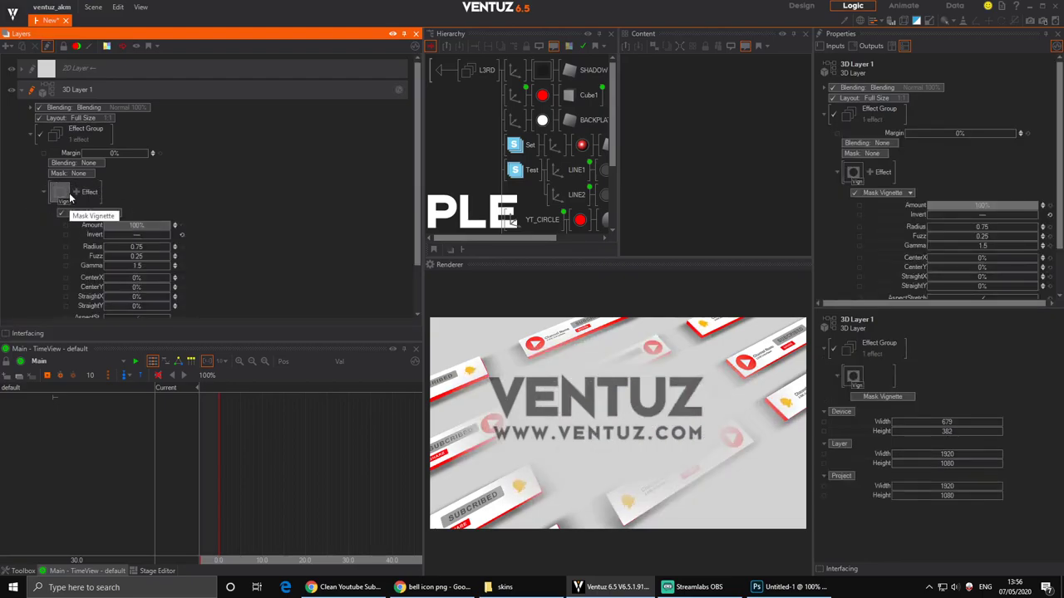
key("Delete")
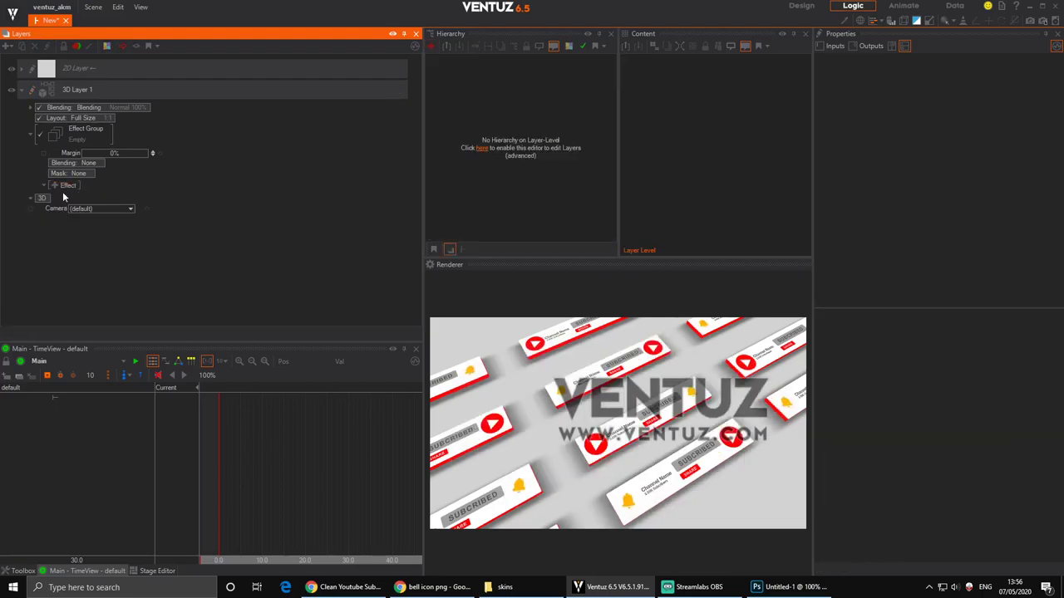
left_click(56, 185)
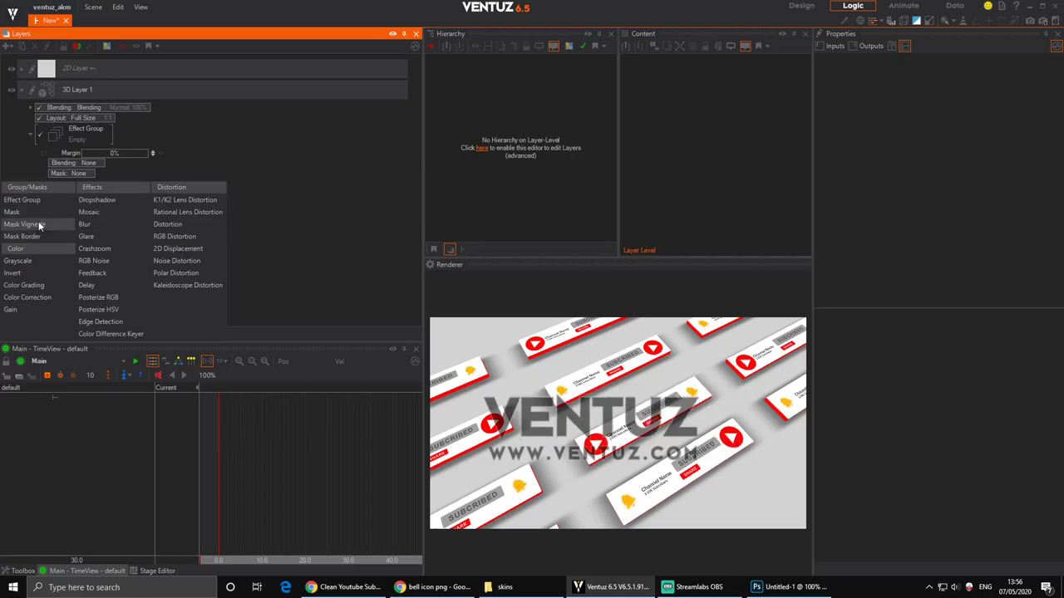
mouse_move(39, 225)
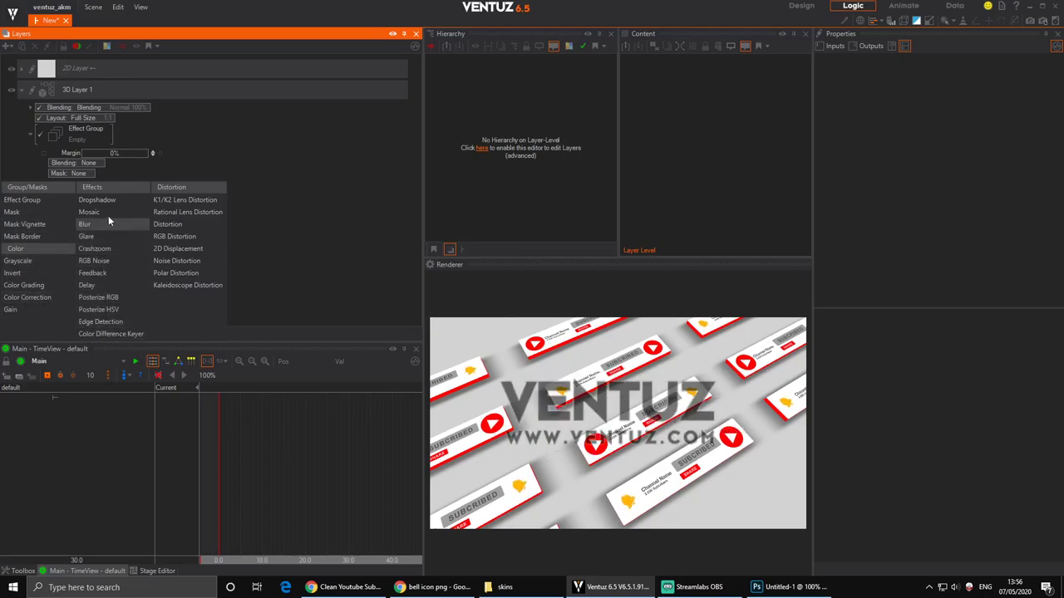
left_click(309, 121)
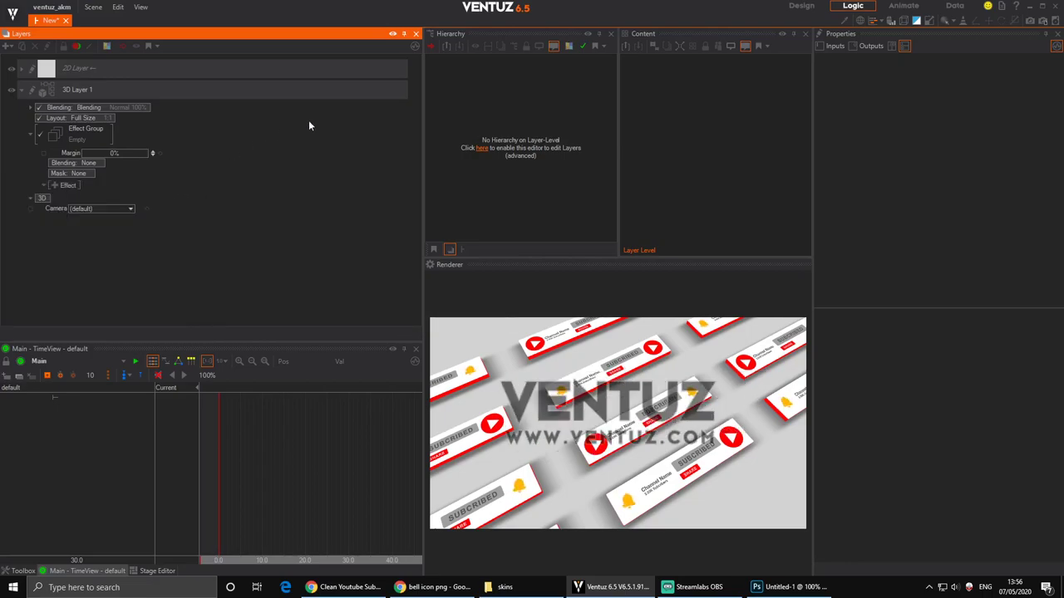
Examine the camera and rendering options of the 3D Layer 1 root node.
left_click(40, 92)
left_click(31, 91)
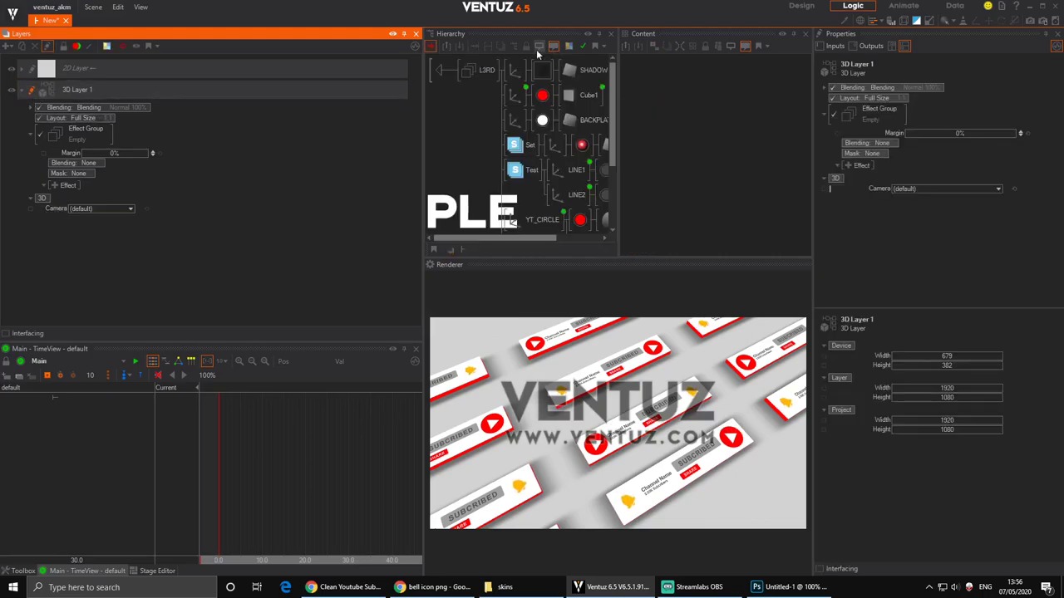
left_click(468, 73)
double_click(438, 73)
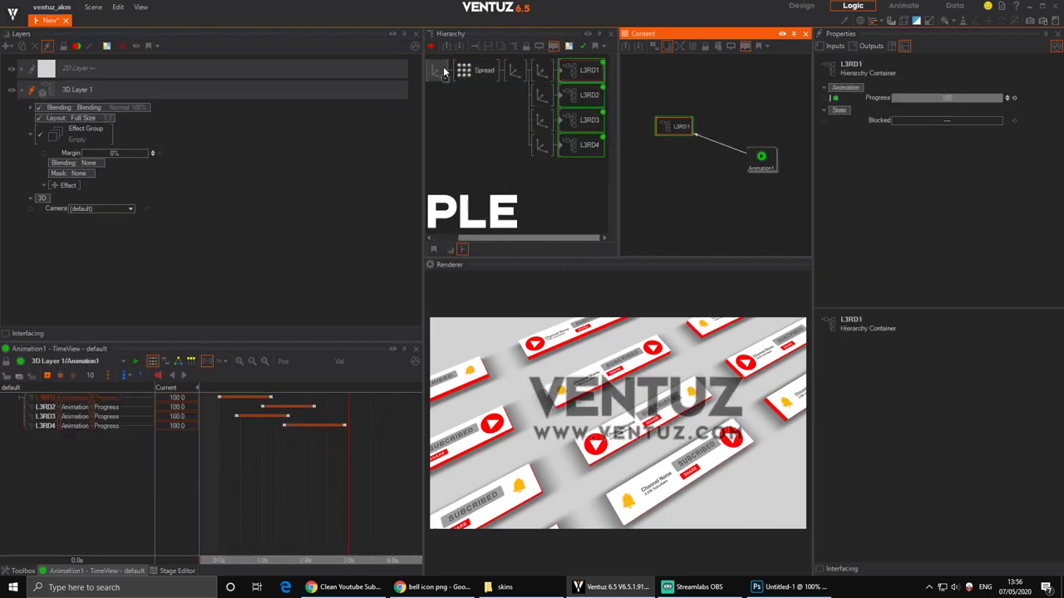
left_click(439, 72)
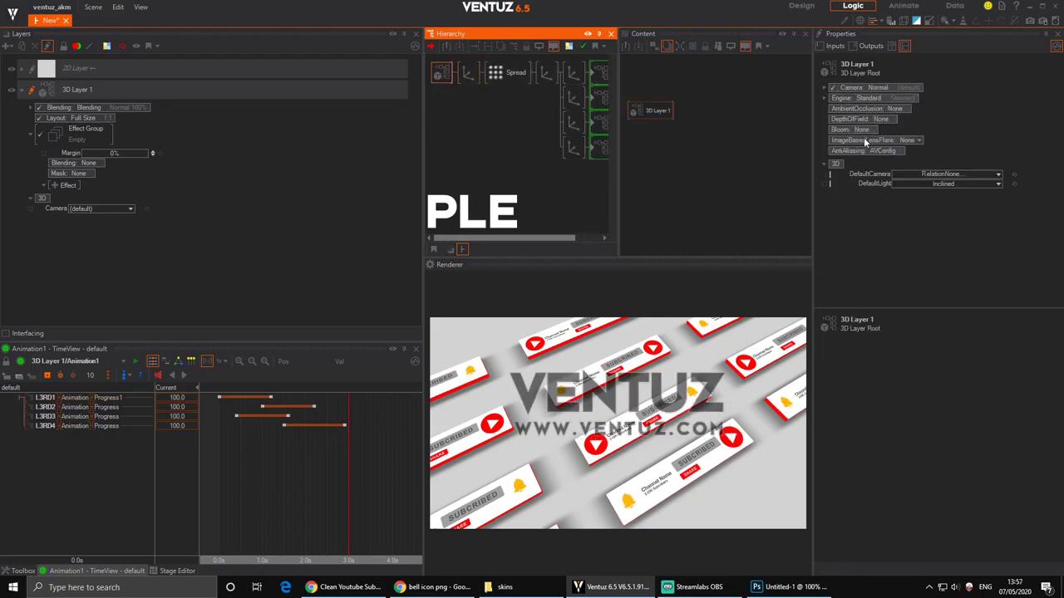
Add a Mask Vignette effect with the Default preset to 3D Layer 1's effect group.
left_click(57, 185)
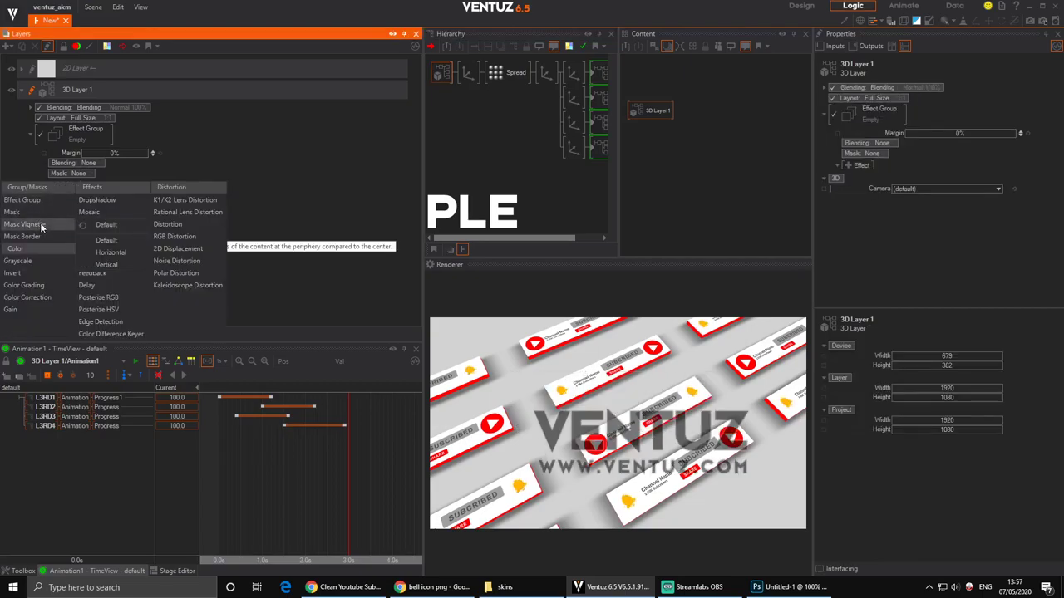
left_click(108, 241)
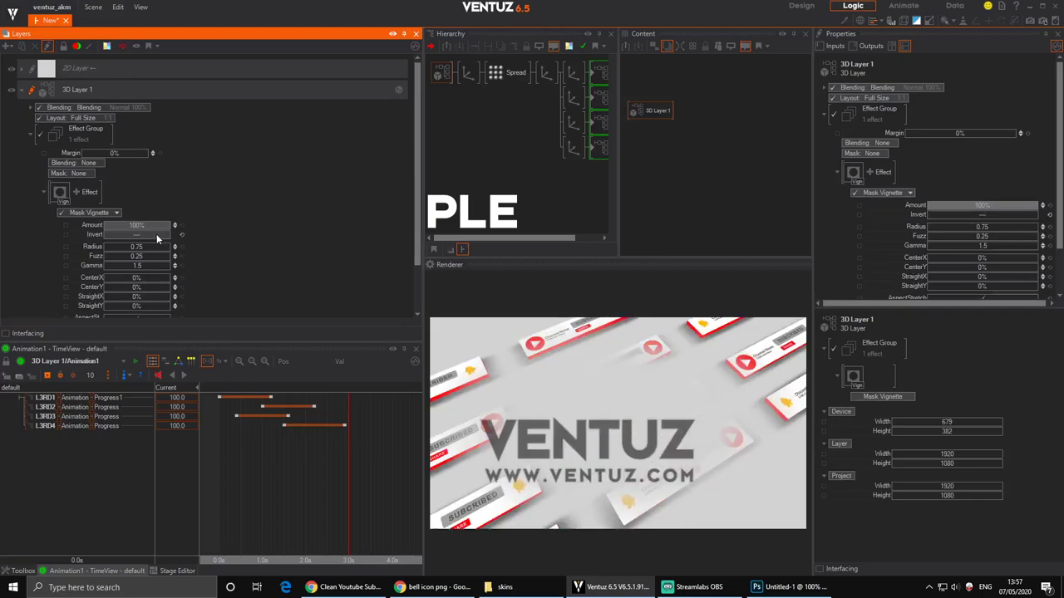
Try inverting the Mask Vignette on 3D Layer 1 with its Amount at 45.8%.
left_click(153, 234)
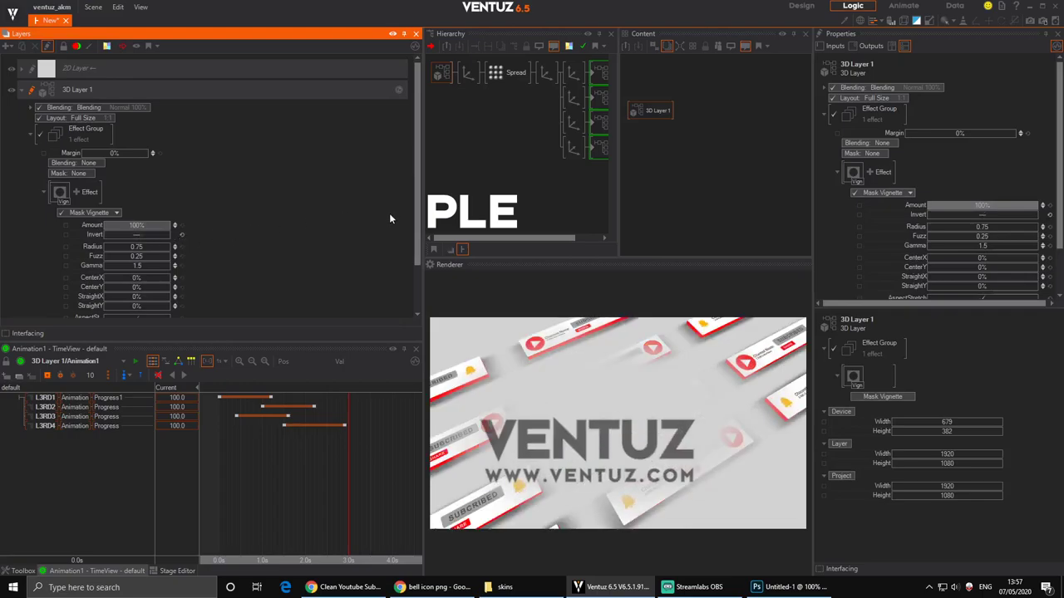
left_click(147, 234)
scroll(225, 213, "down", 1)
scroll(225, 214, "down", 2)
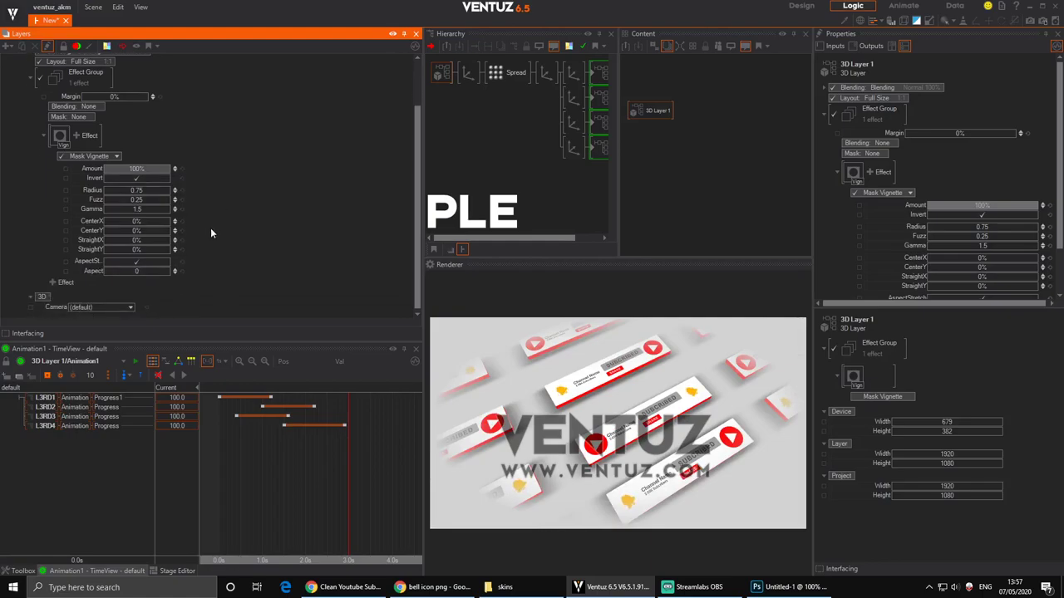
left_click_drag(144, 169, 170, 168)
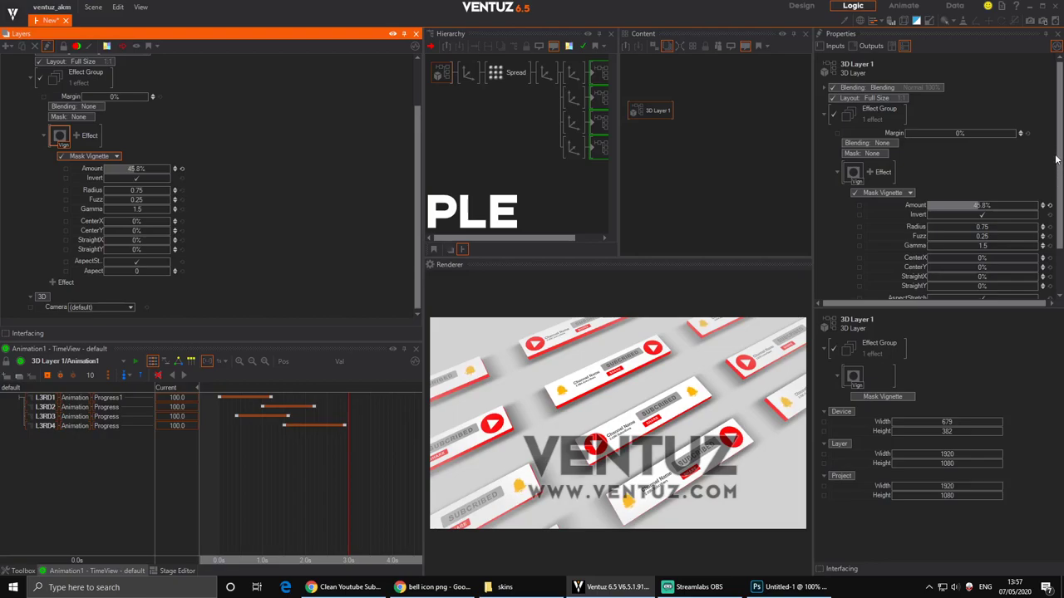
scroll(1055, 164, "down", 2)
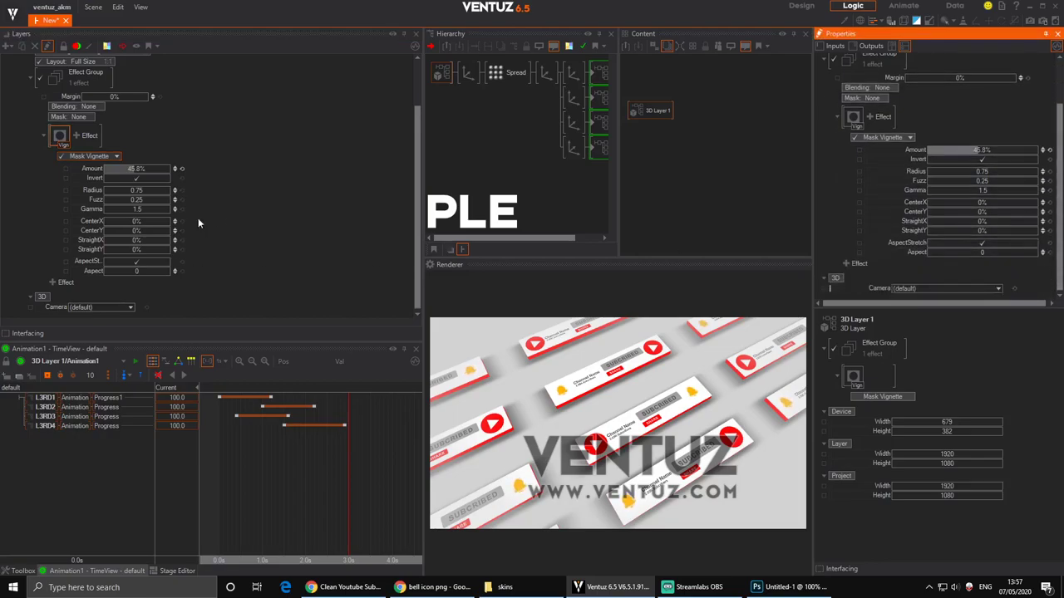
Delete the Mask Vignette from 3D Layer 1 and add one with the Default preset to the 2D Layer's effect group.
left_click(74, 144)
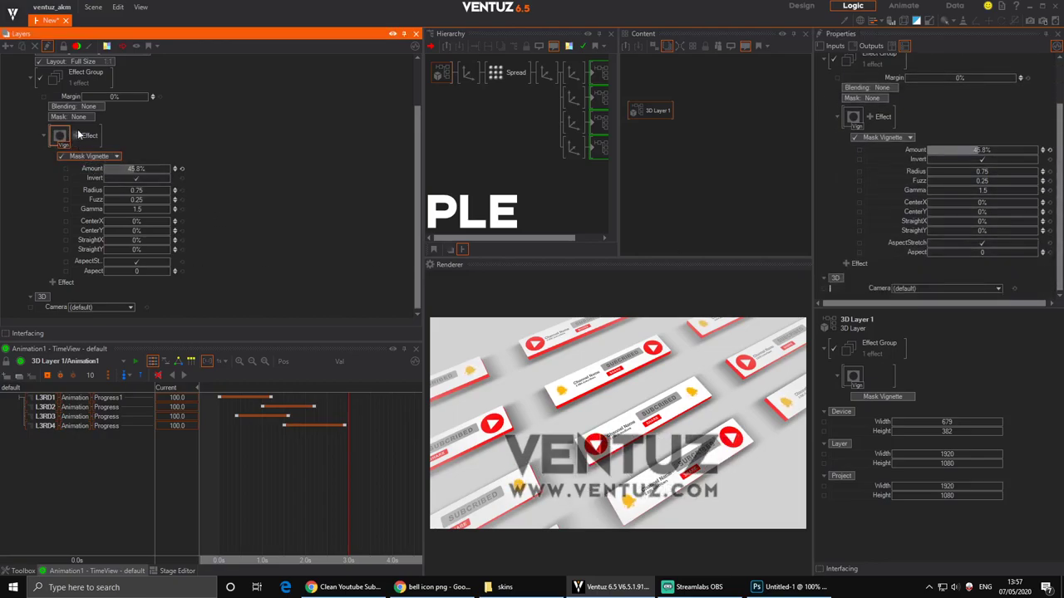
key("Delete")
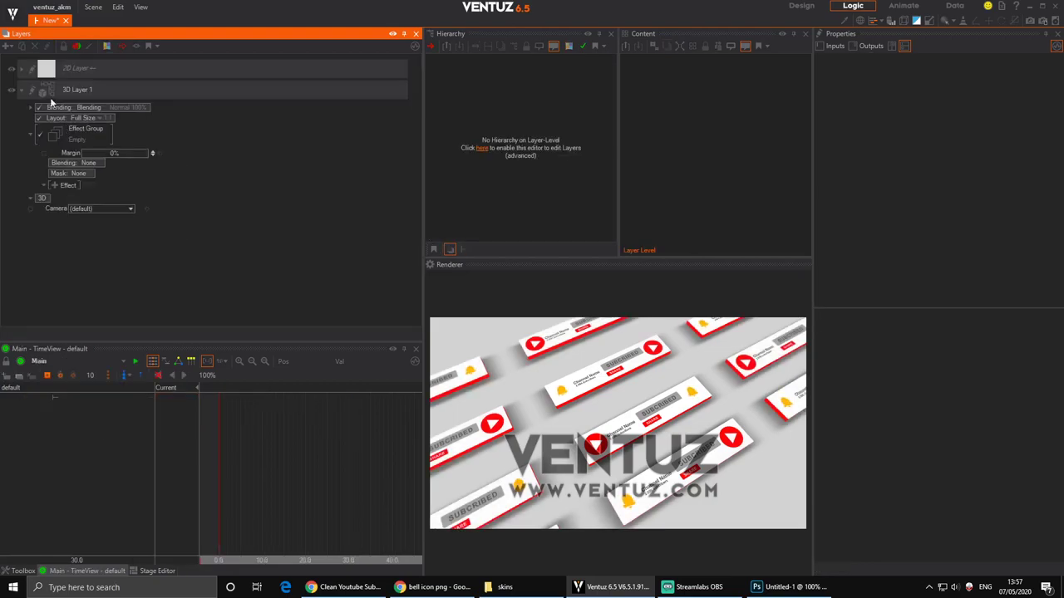
left_click(37, 72)
left_click(30, 70)
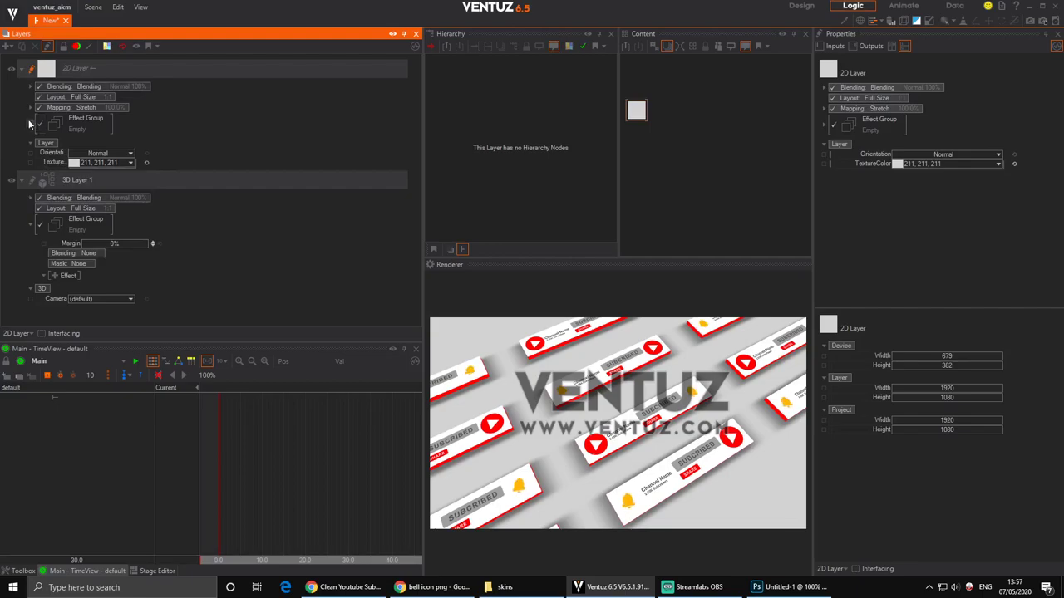
left_click(29, 123)
left_click(55, 175)
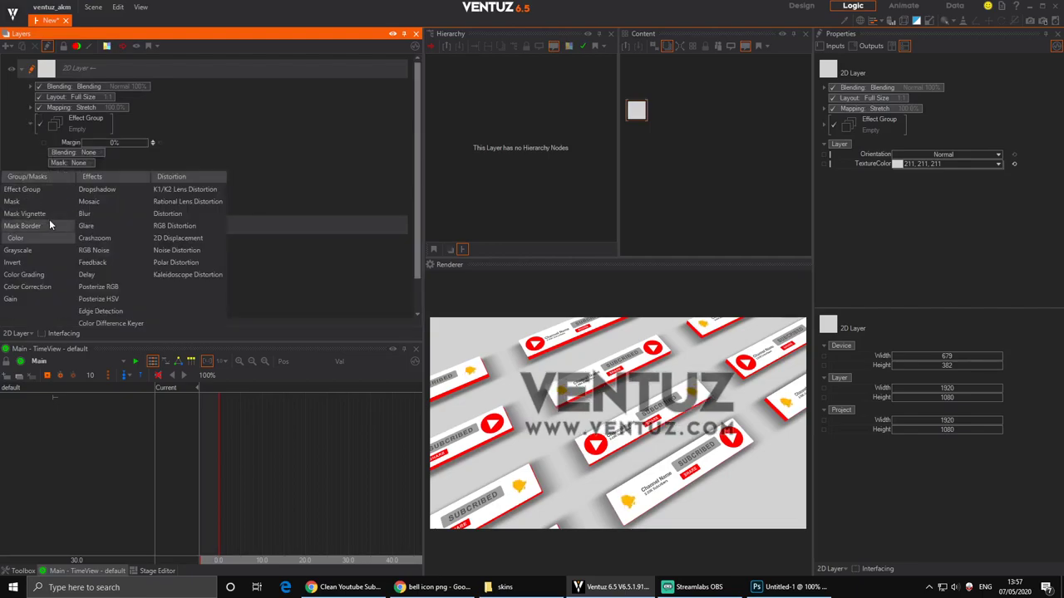
mouse_move(118, 191)
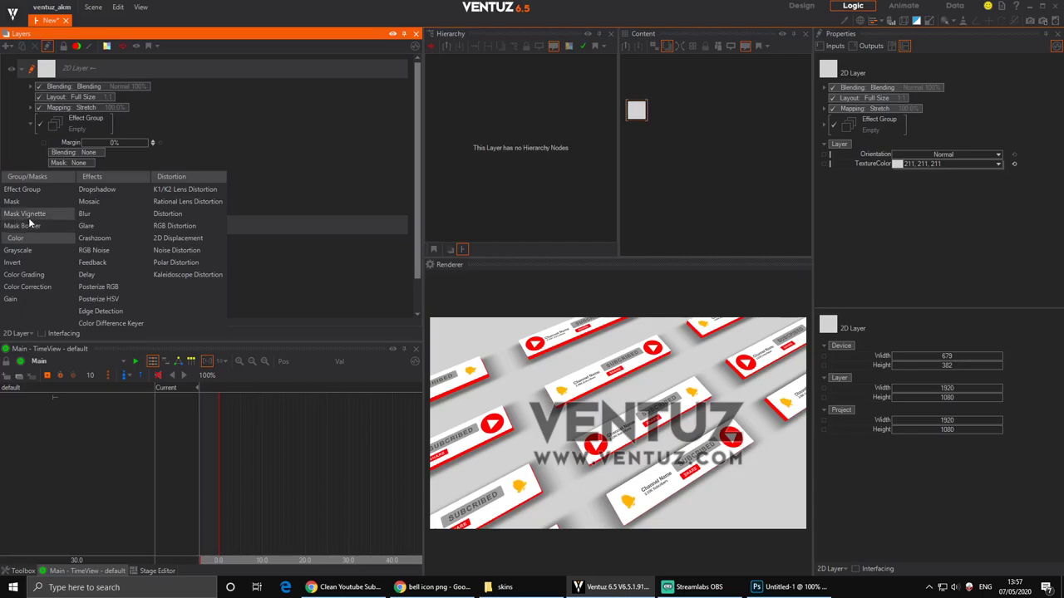
mouse_move(34, 232)
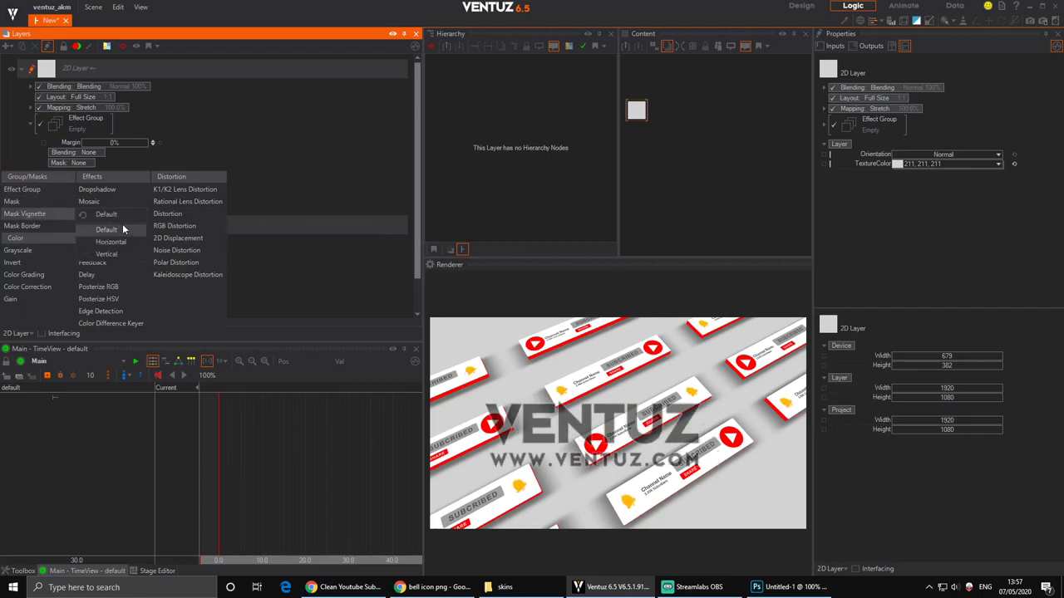
left_click(119, 229)
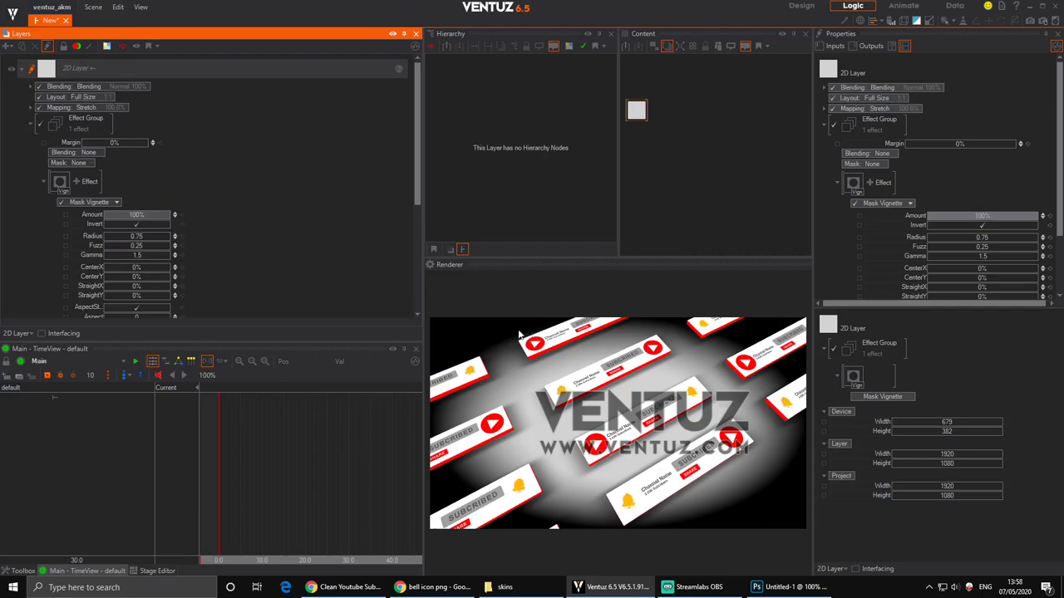
Set the 2D Layer's Mask Vignette Amount to 56.9% and Radius to 1.12, and collapse the layer's settings.
mouse_move(145, 218)
left_mouse_down()
mouse_move(103, 214)
mouse_move(168, 239)
mouse_move(132, 238)
mouse_move(140, 237)
left_mouse_up()
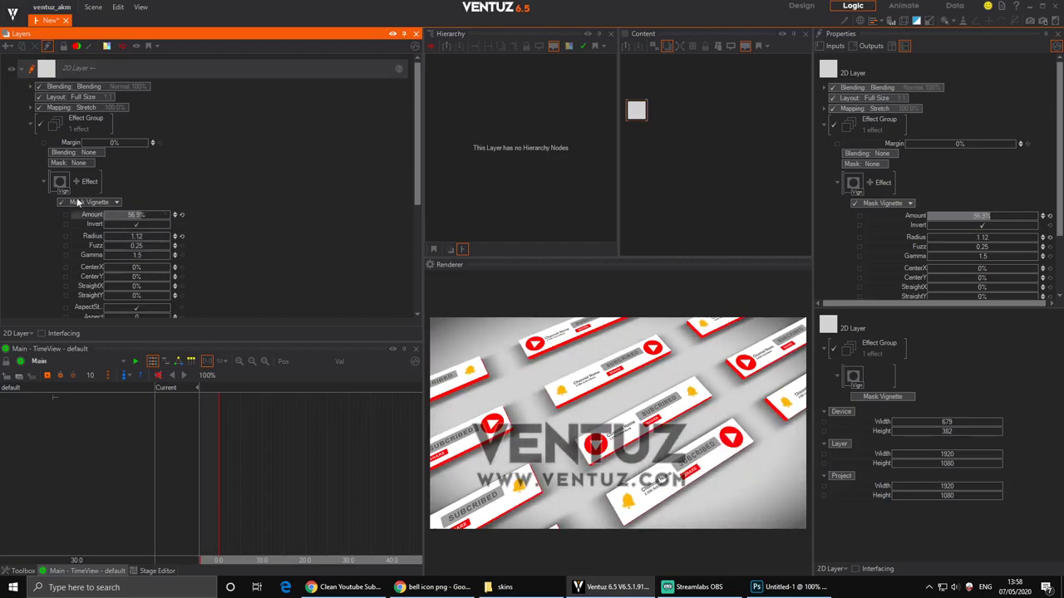
left_click(23, 70)
Preview the lower thirds against the vignetted background by running 3D Layer 1's animation from 0 s to about 2.4 s.
left_click(33, 92)
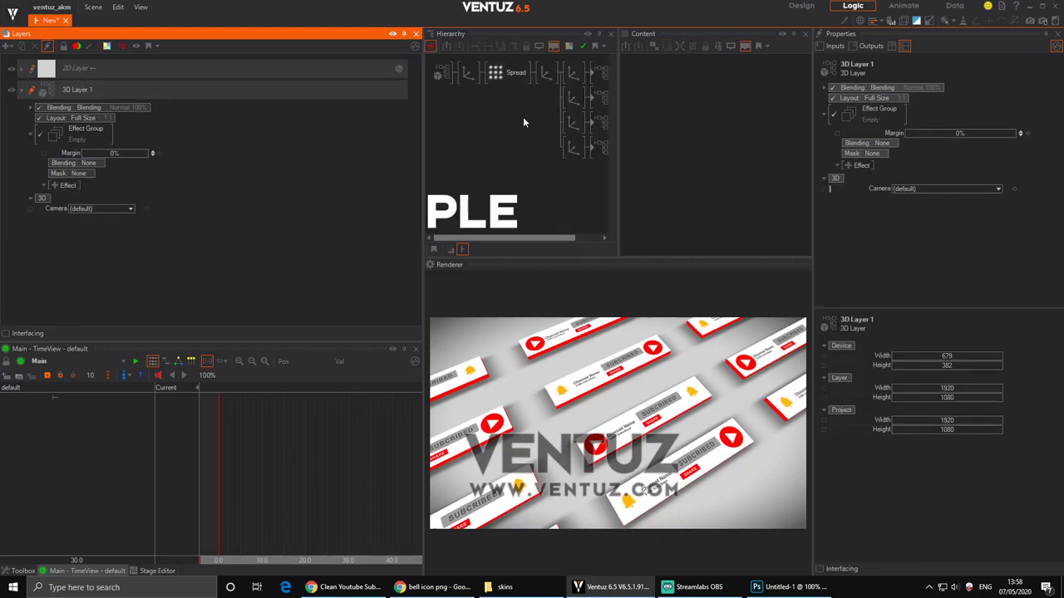
middle_click_drag(523, 117, 458, 114)
left_click(591, 73)
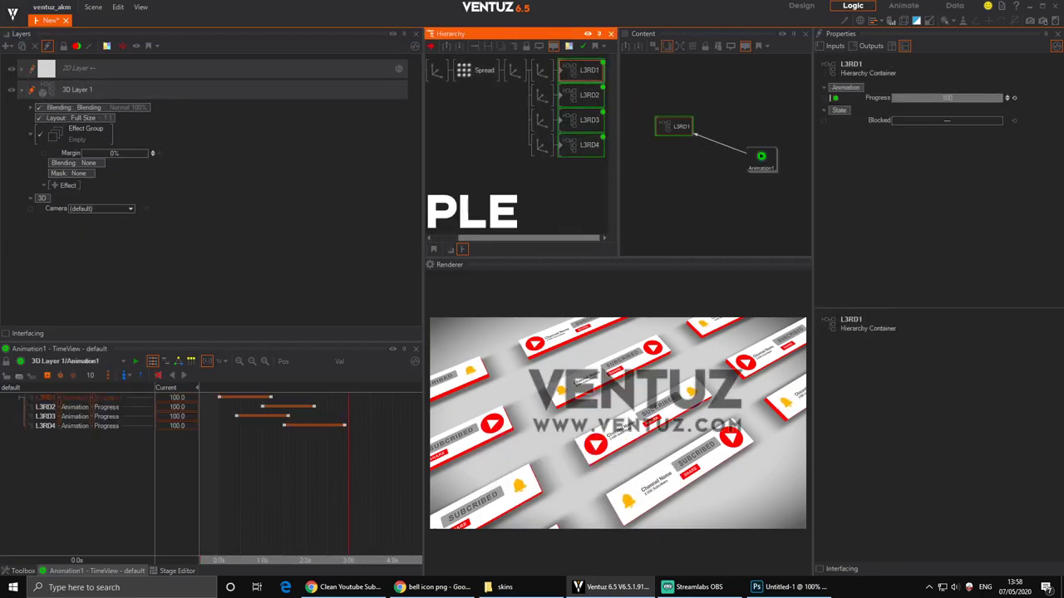
left_click_drag(342, 487, 219, 482)
left_click(184, 375)
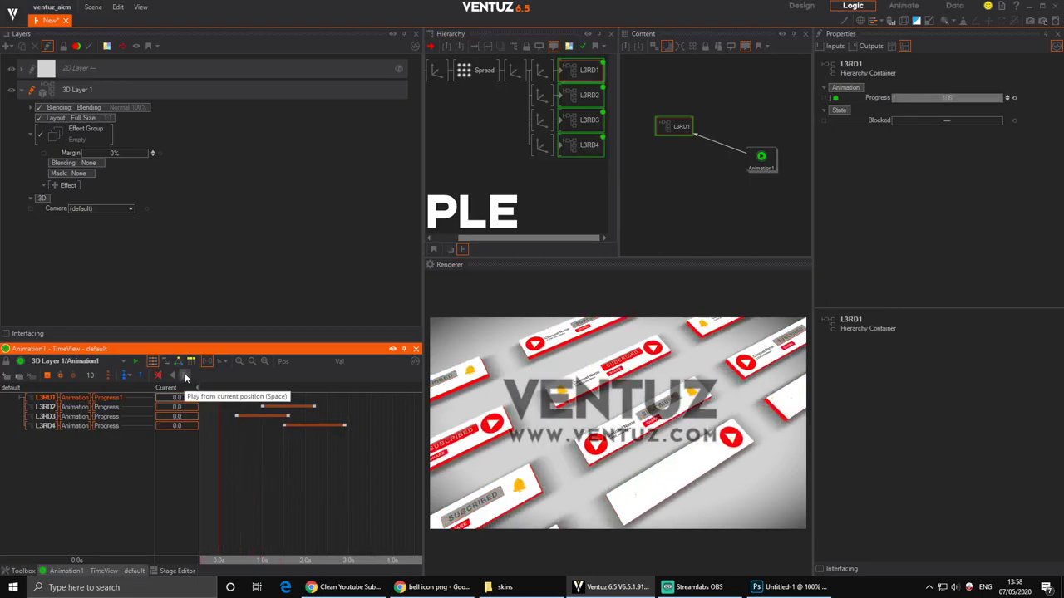
left_click(245, 474)
left_click_drag(246, 475, 329, 486)
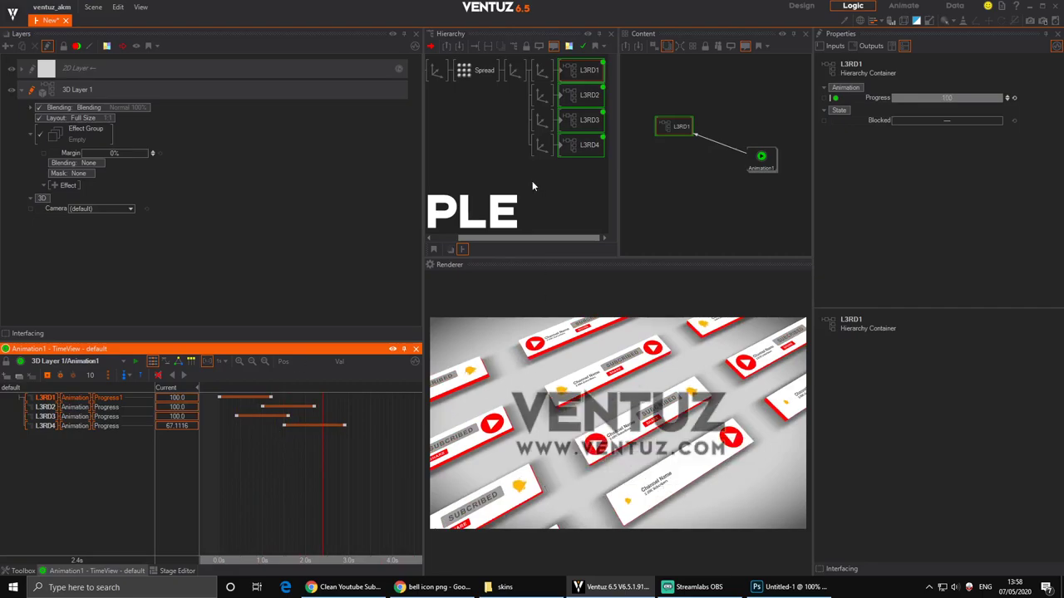
Open the L3RD1 container and try a larger SizeY of about 1.56 on the SHADOW rectangle.
double_click(561, 73)
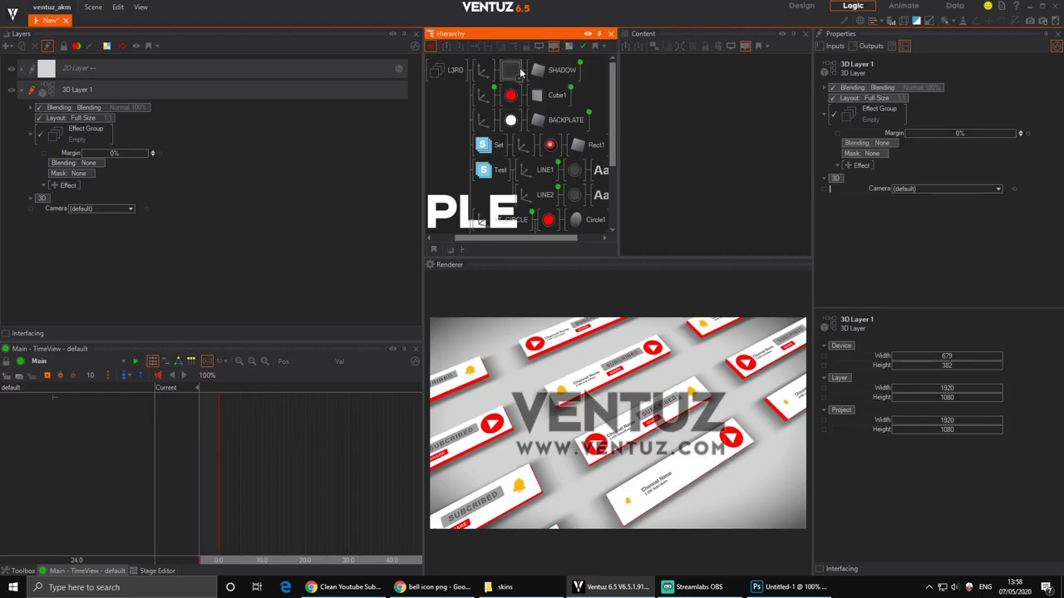
left_click(556, 71)
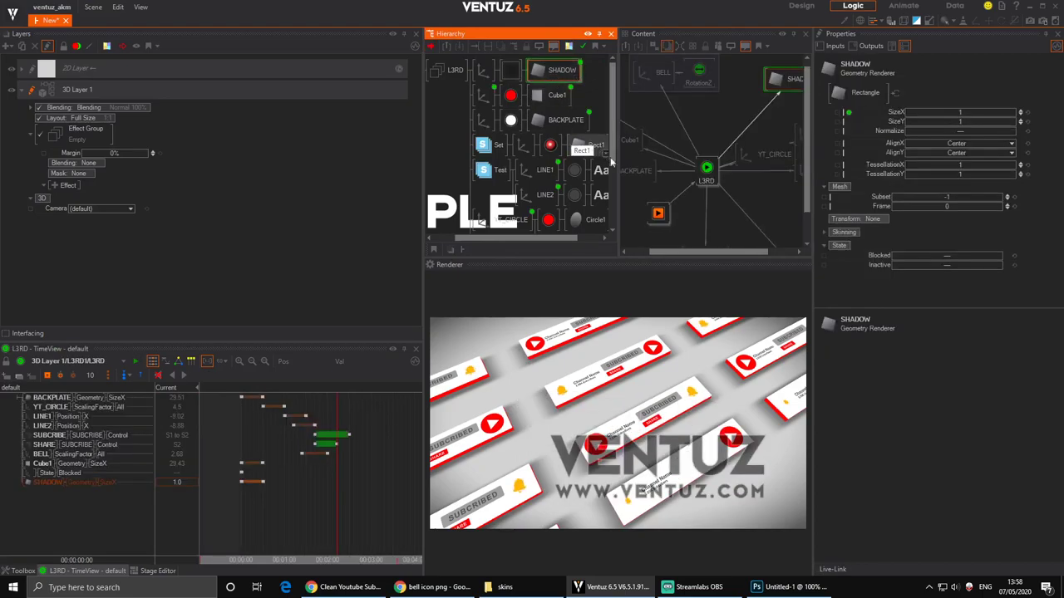
left_click(966, 123)
left_click_drag(968, 121, 932, 116)
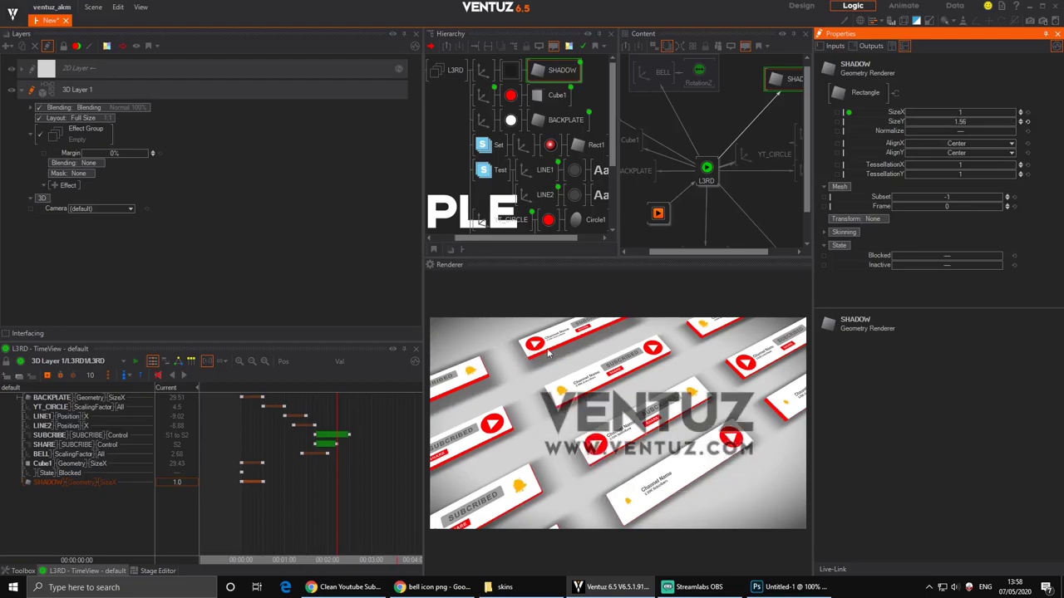
mouse_move(965, 124)
left_mouse_down()
mouse_move(929, 122)
mouse_move(994, 123)
mouse_move(945, 122)
mouse_move(962, 127)
left_mouse_up()
Switch the shadow material's texture to 2D Mapping and set its ScalingY to 0.785.
left_click(510, 70)
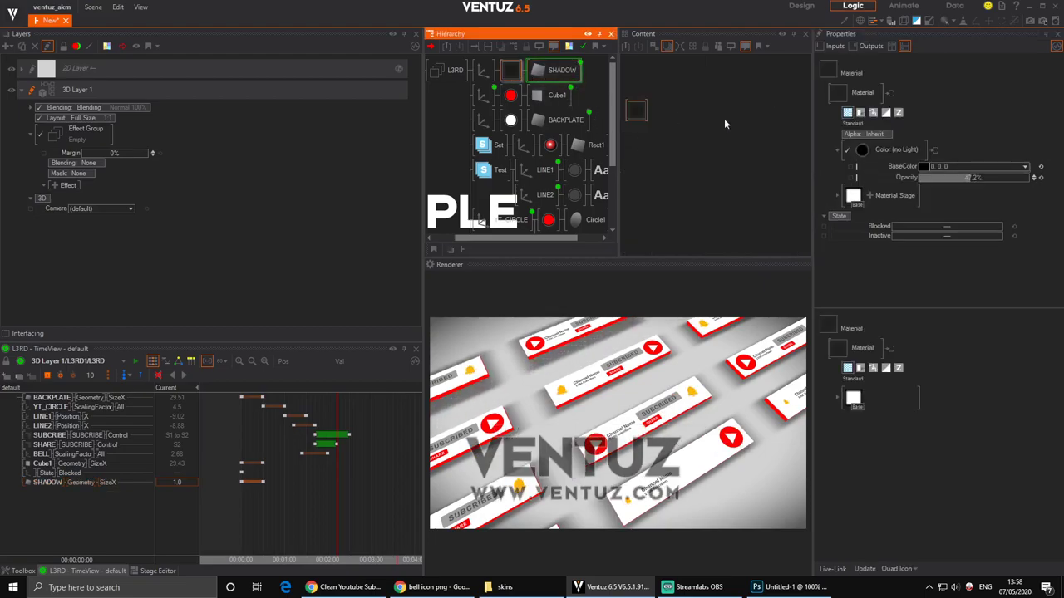
left_click(838, 198)
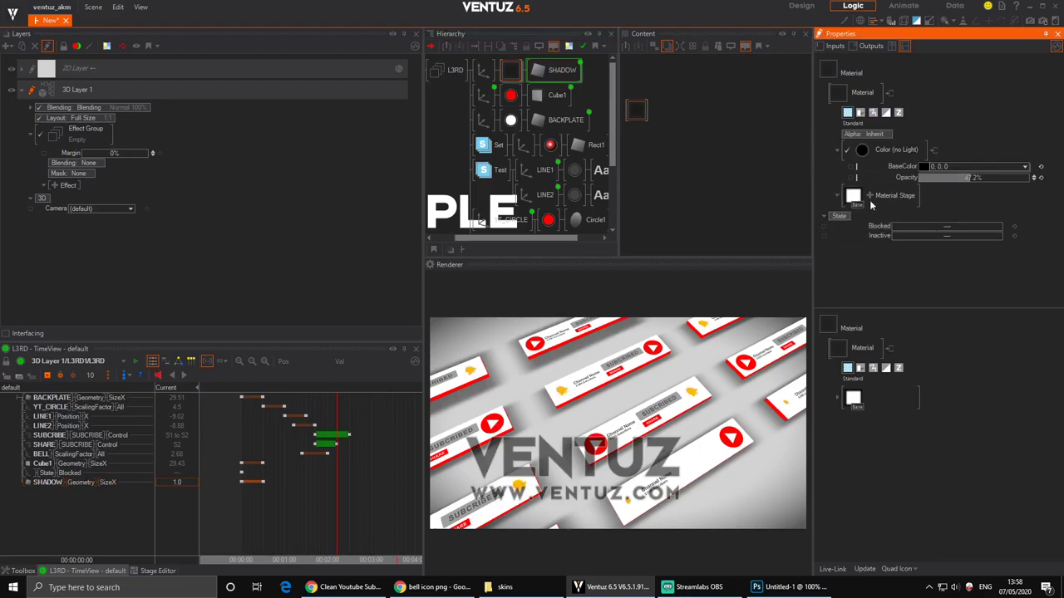
left_click(862, 207)
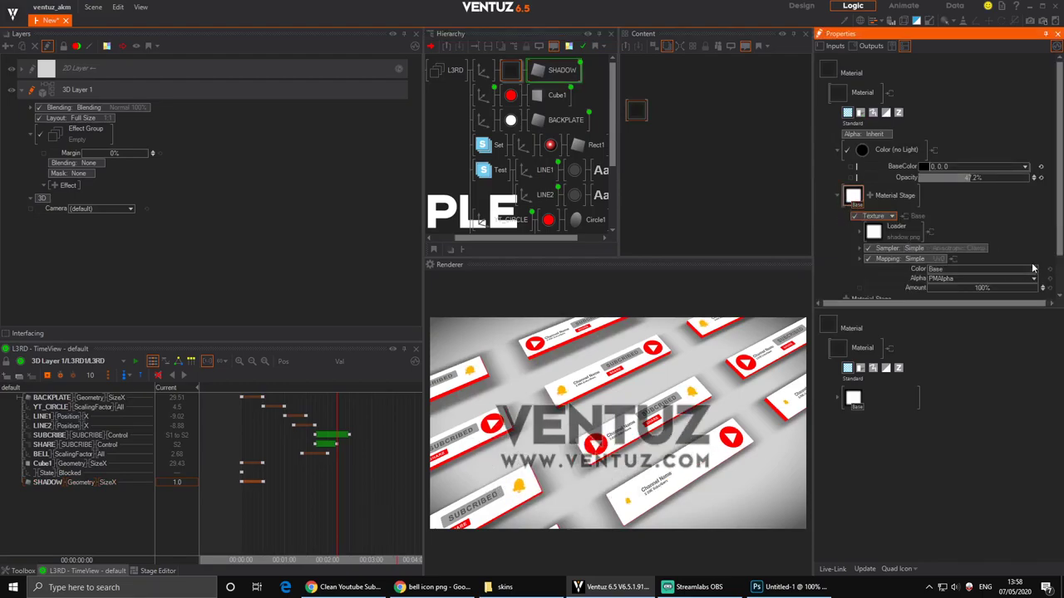
scroll(912, 244, "down", 1)
left_click(929, 214)
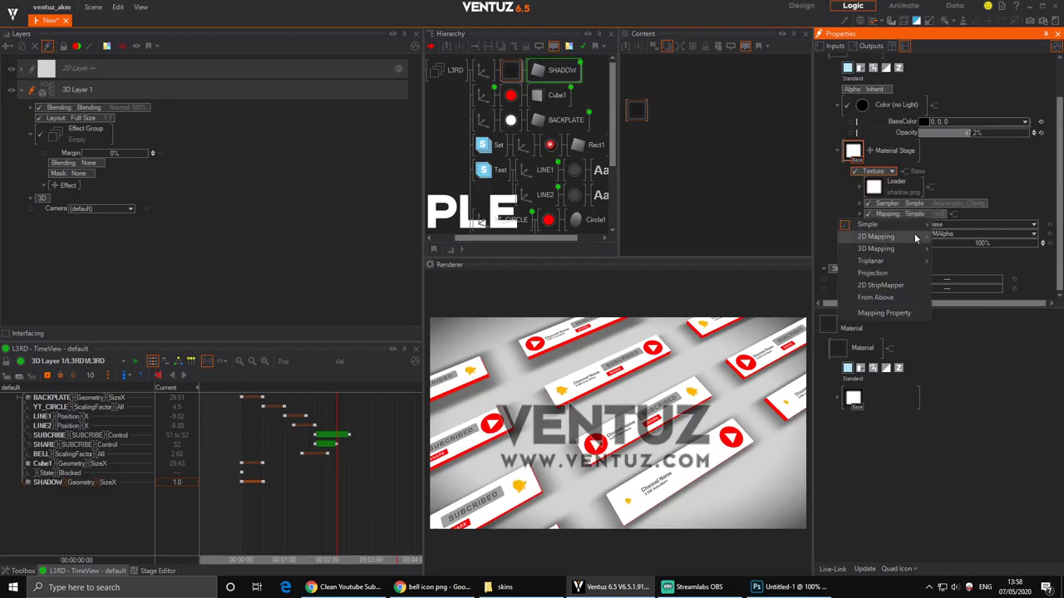
mouse_move(907, 234)
left_click(955, 252)
scroll(977, 204, "down", 2)
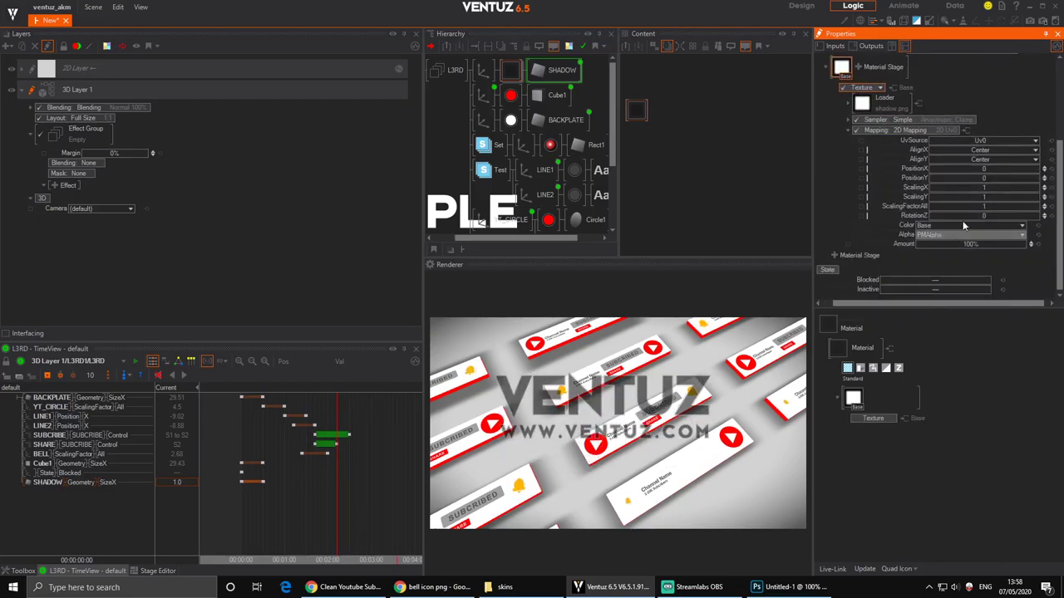
left_click_drag(995, 199, 964, 194)
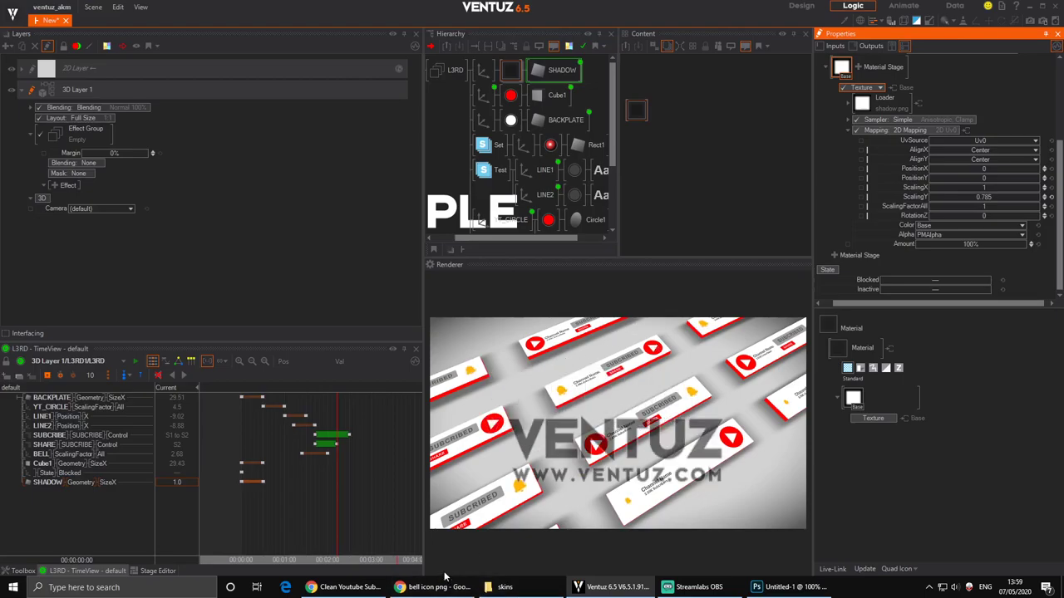
Switch to Photoshop and close the square shadow document without saving it.
left_click(785, 587)
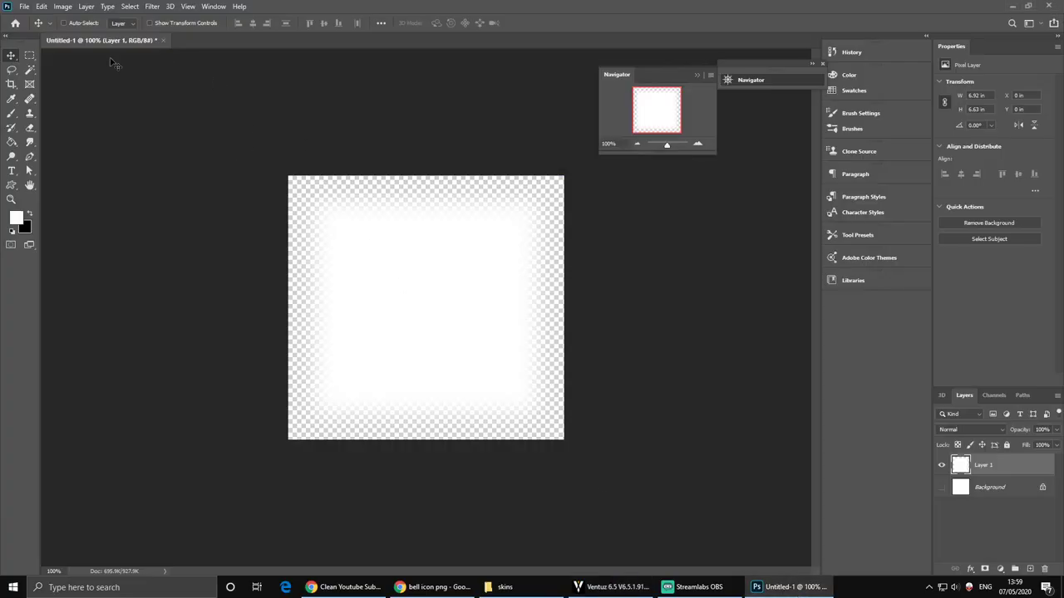
left_click_drag(106, 41, 275, 63)
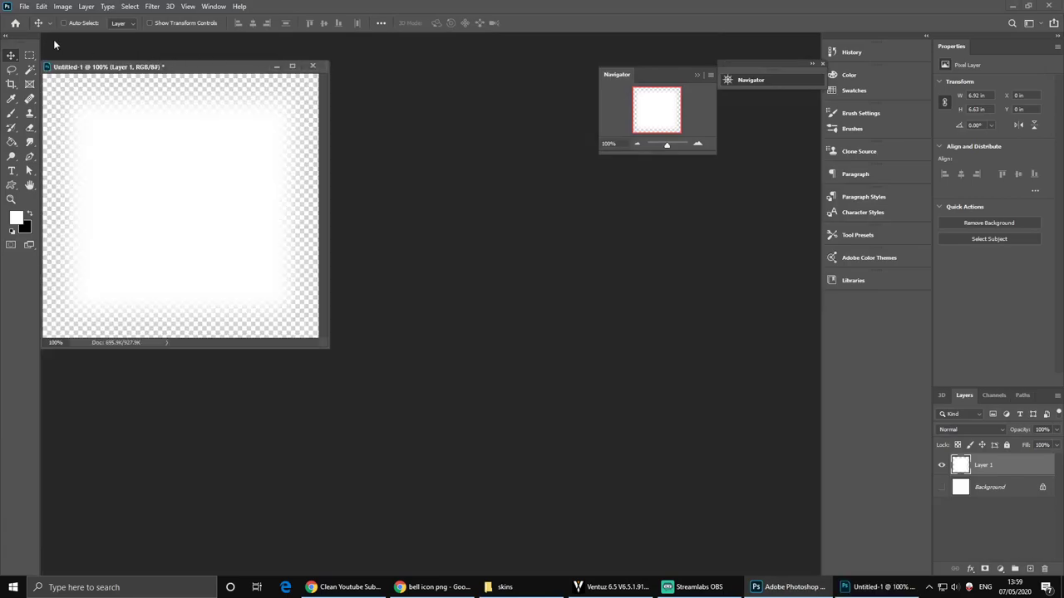
left_click(314, 68)
left_click(532, 217)
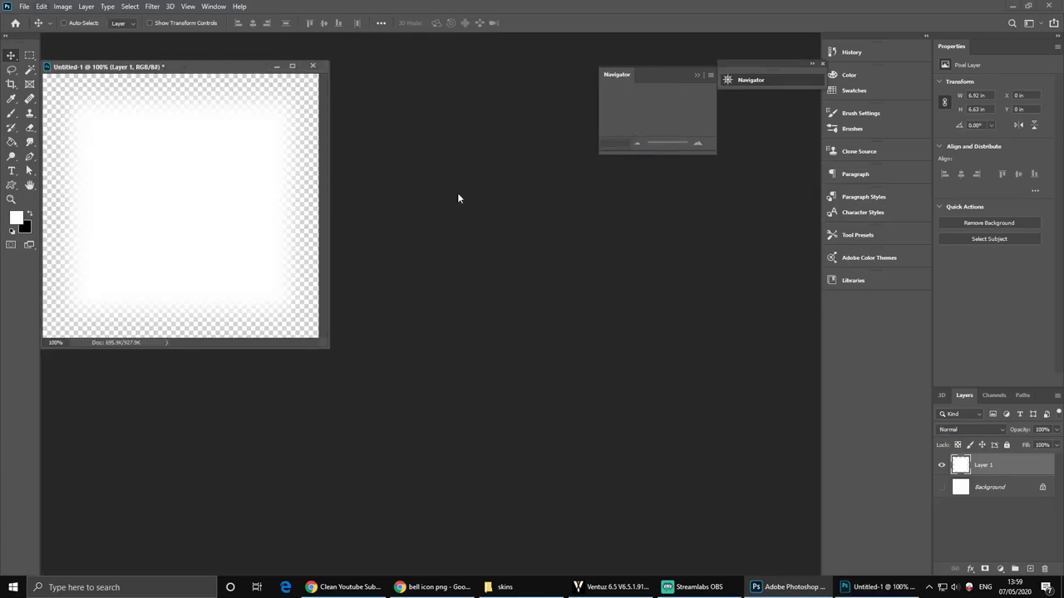
Create a new 1024 × 512 pixel document at 72 pixels/inch with a white background.
left_click(24, 6)
left_click(52, 17)
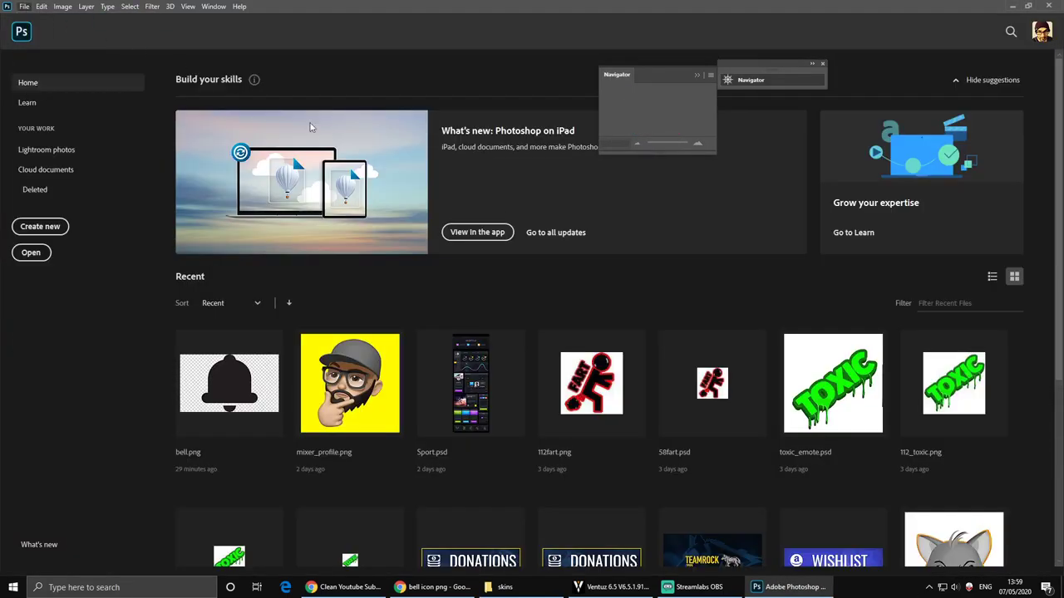
double_click(490, 194)
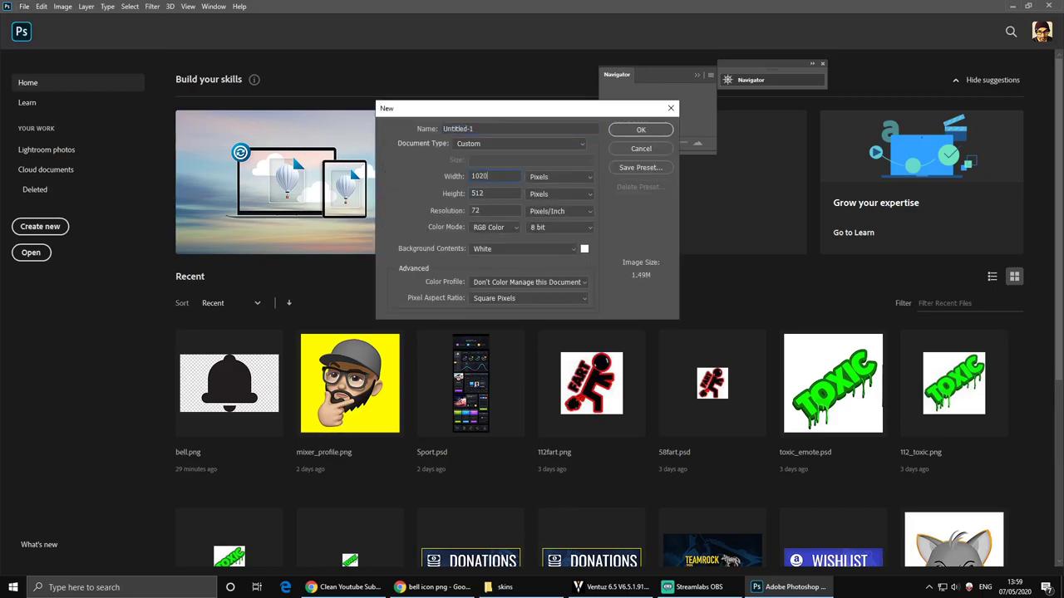
type("1024")
key("Return")
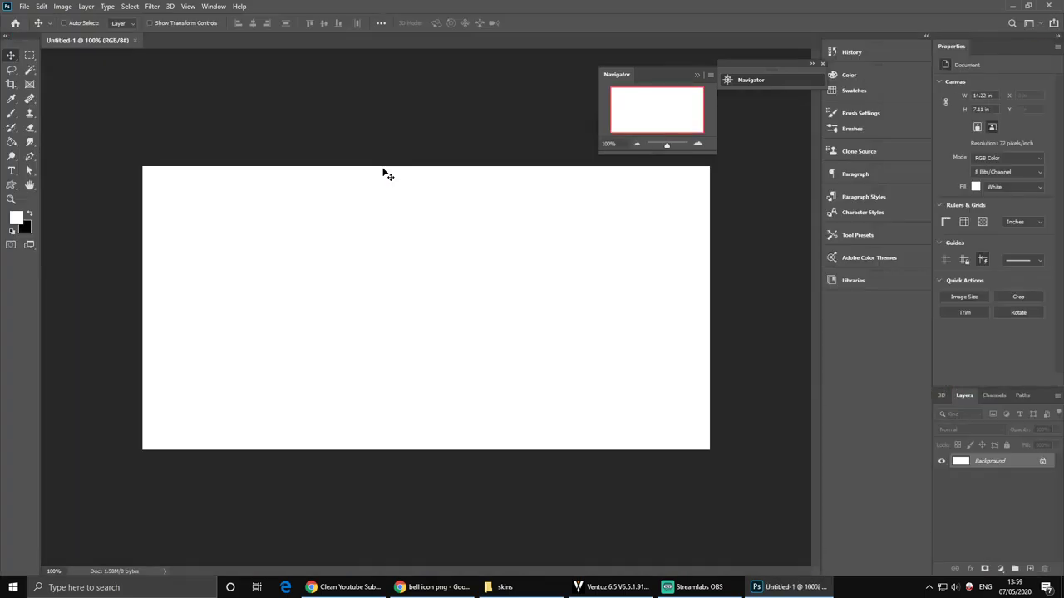
Select a wide rectangle of about 12.79 × 3.6 in and fill it with white on a new layer.
left_click(30, 56)
left_click_drag(167, 211, 677, 355)
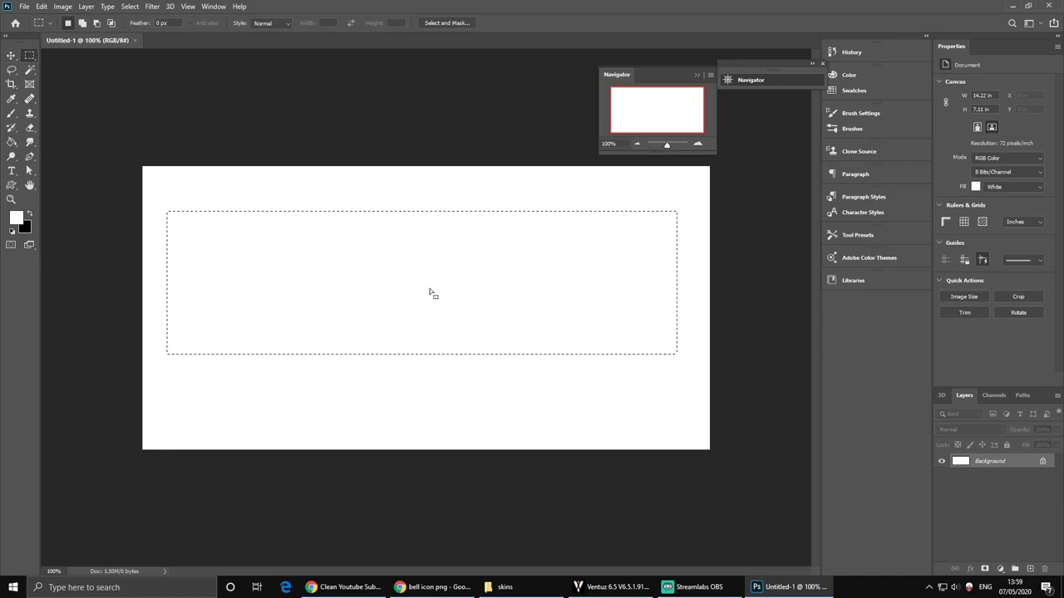
left_click(1030, 568)
key("g")
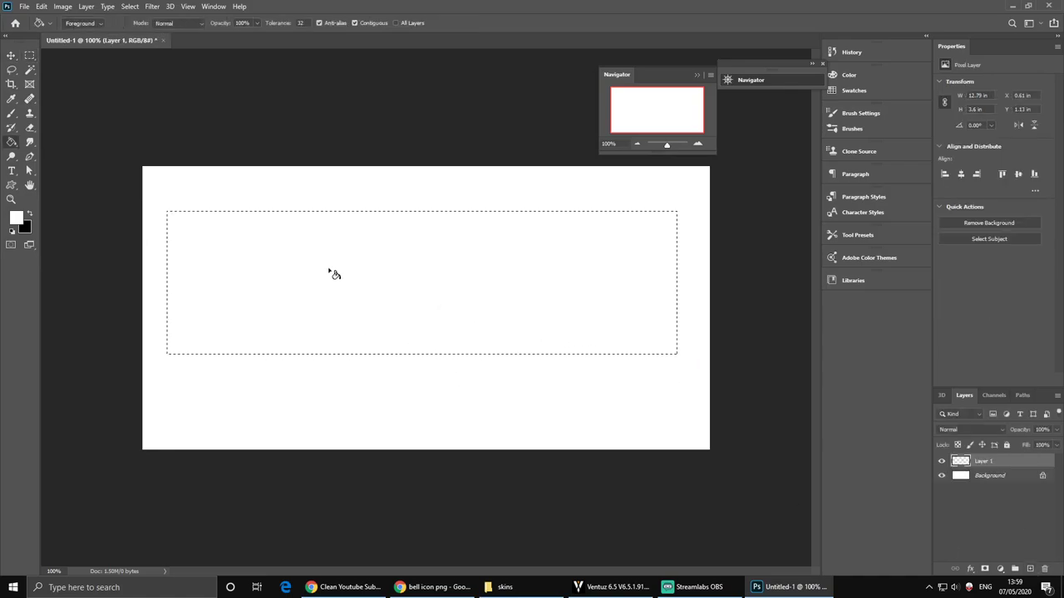
Hide the Background layer and move the white rectangle to about the centre of the canvas.
left_click(940, 476)
key("v")
left_click_drag(349, 304, 358, 332)
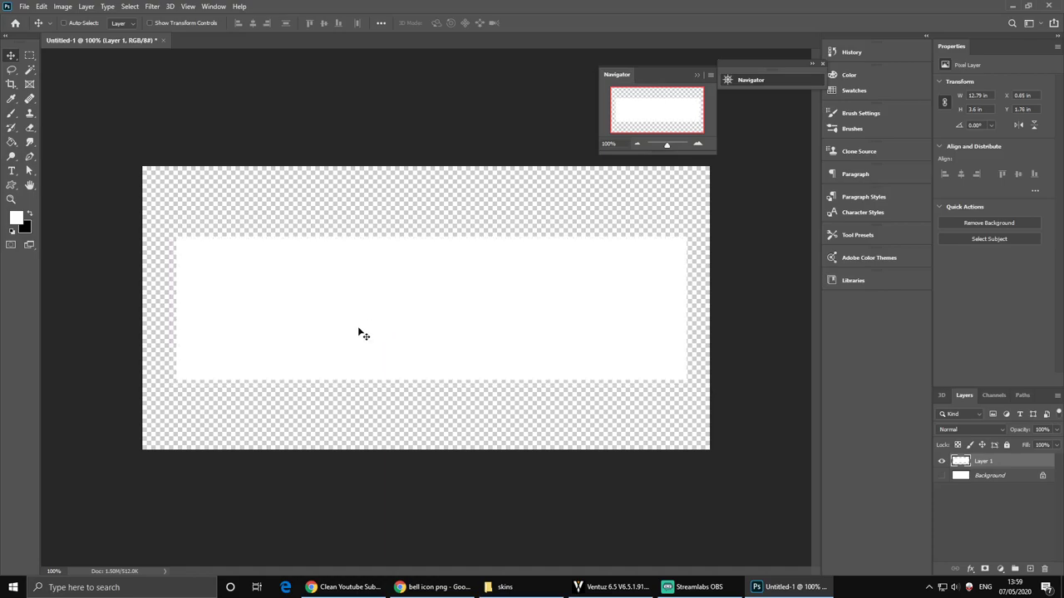
Reapply the last Gaussian Blur to the white rectangle on Layer 1, briefly toggling the Background layer's visibility.
left_click(154, 7)
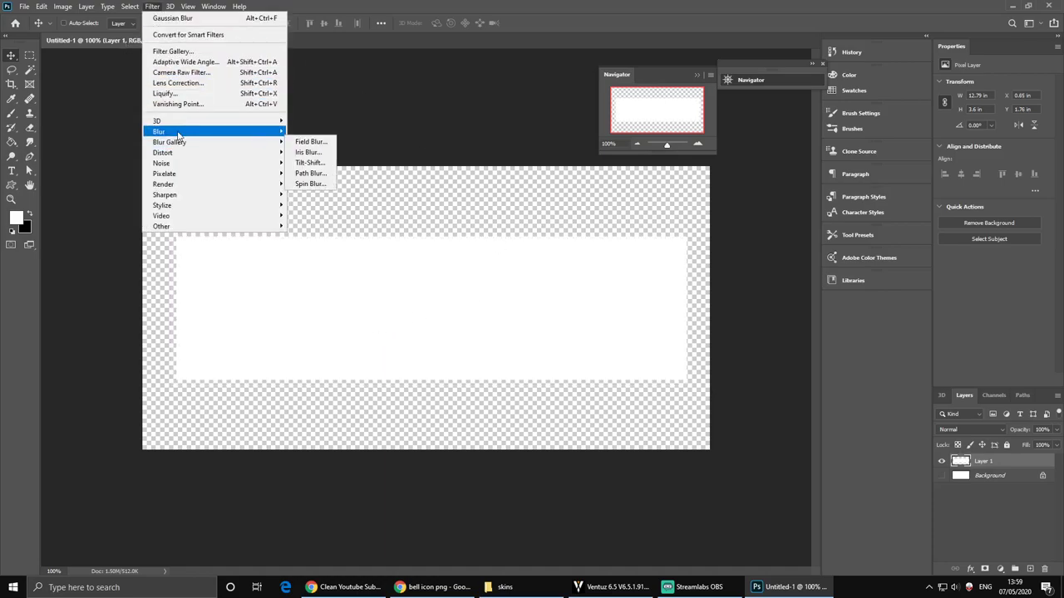
left_click(161, 20)
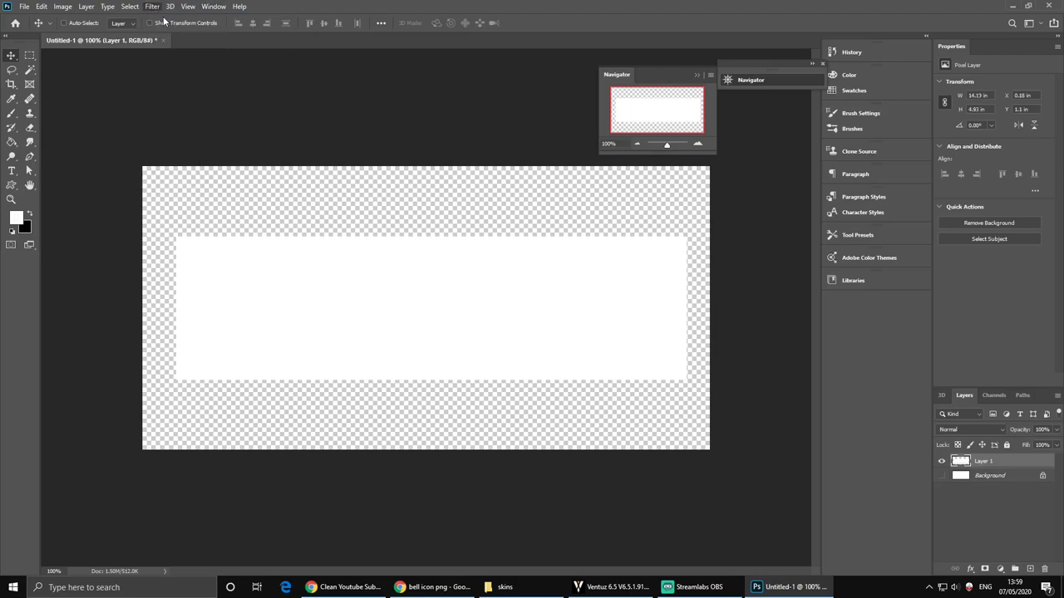
left_click(943, 475)
left_click(943, 475)
Trim the surplus canvas around the blurred white rectangle.
left_click(61, 7)
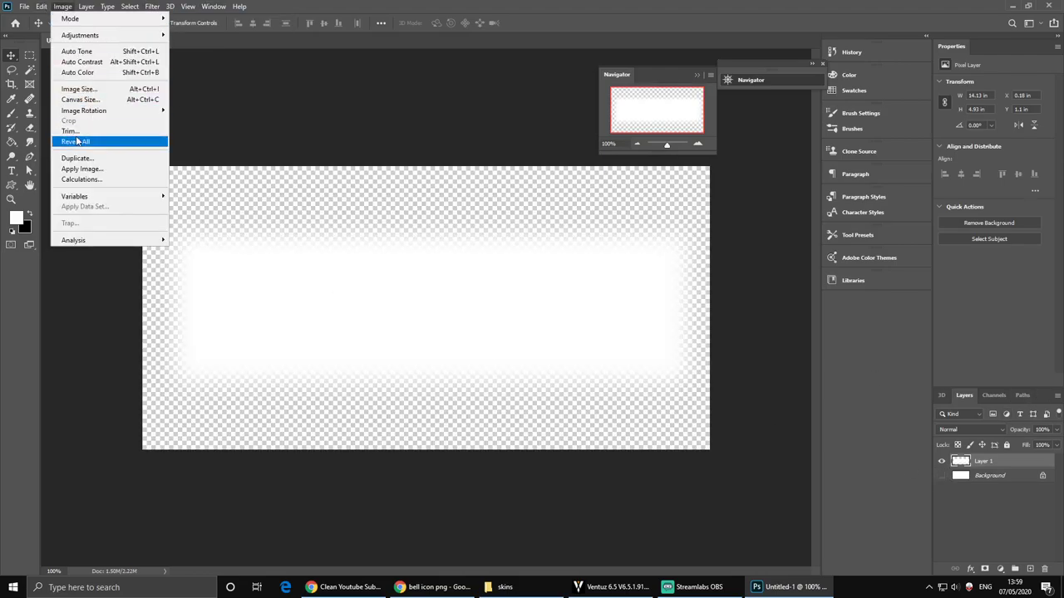
left_click(80, 131)
key("Return")
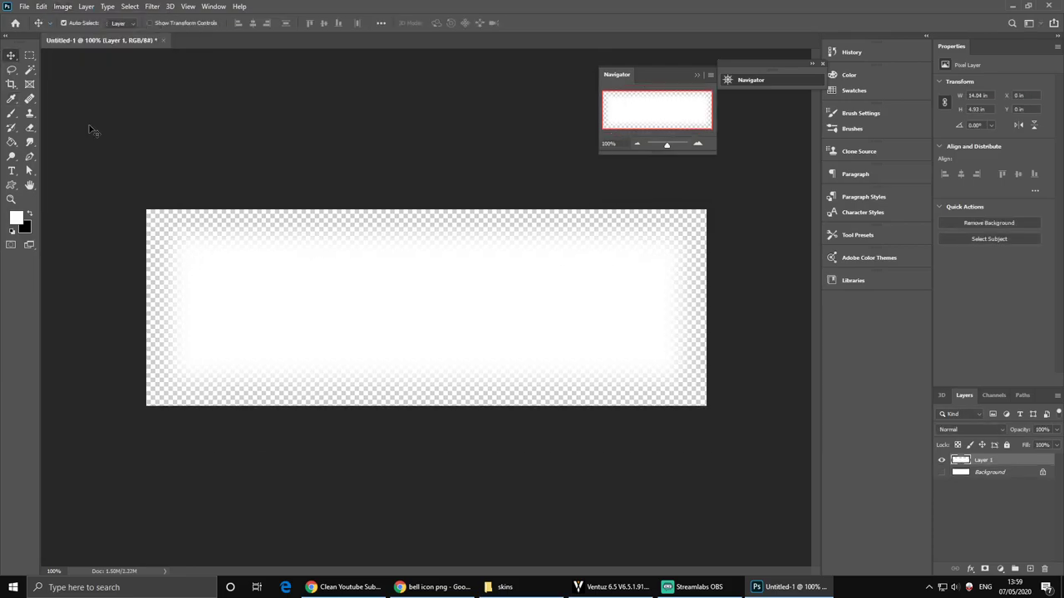
Save the image as shadow2.png in the skins folder, in PNG format with the large file size option.
key("ctrl+shift+s")
left_click(113, 433)
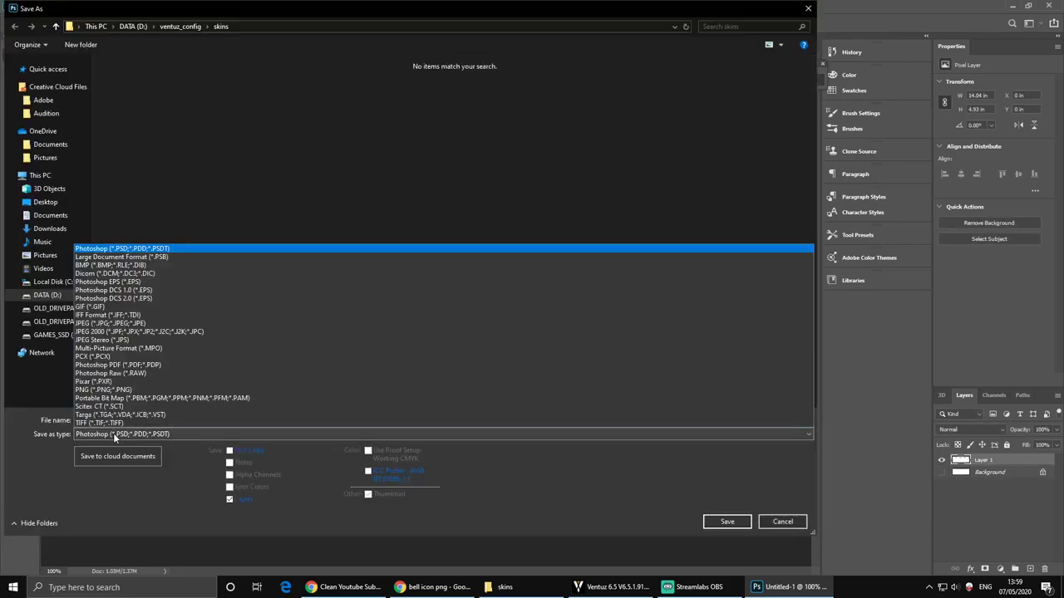
left_click(98, 390)
left_click(188, 88)
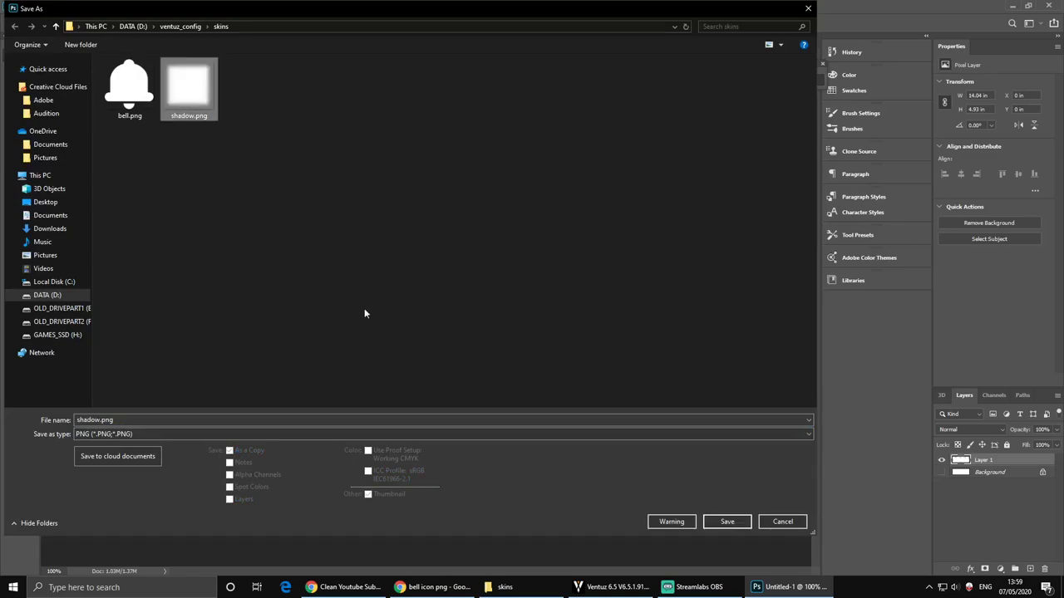
type("2")
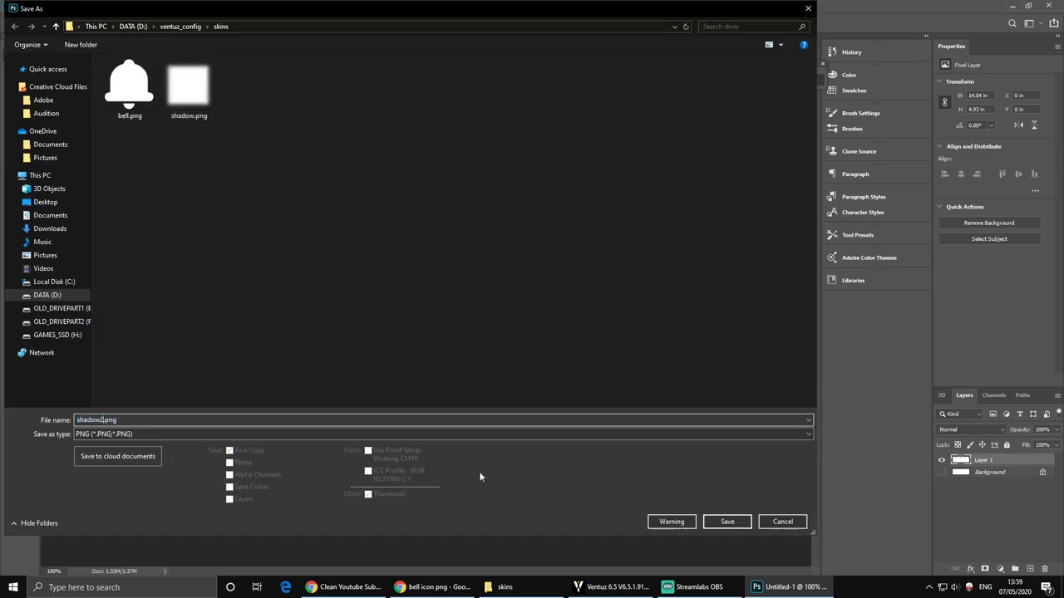
left_click(730, 522)
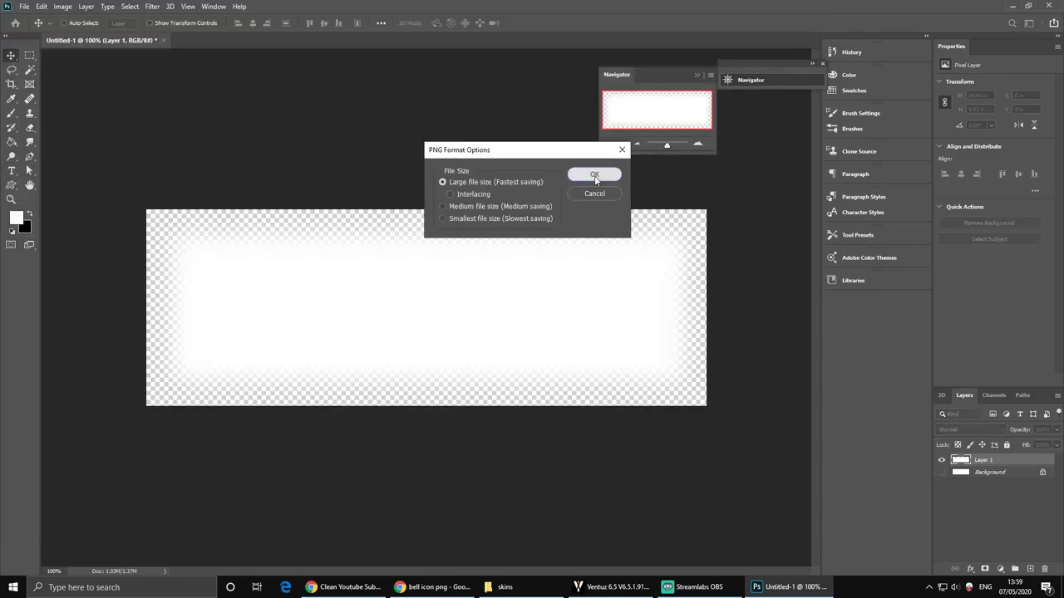
left_click(595, 176)
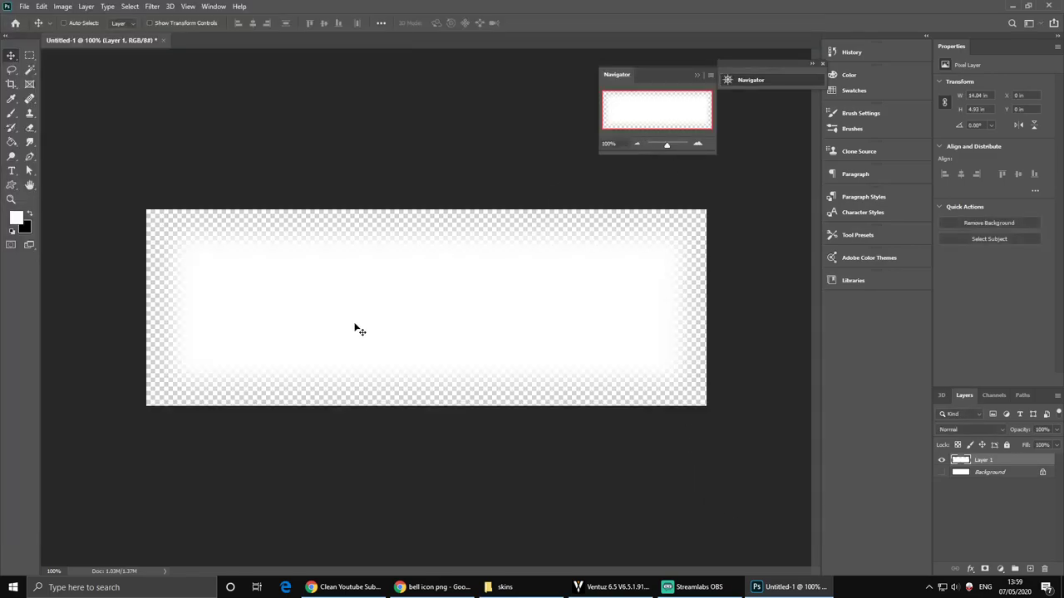
Switch to Ventuz and try to apply shadow2.png from the skins folder to the SHADOW node's existing material.
left_click(505, 586)
left_click_drag(183, 211, 510, 73)
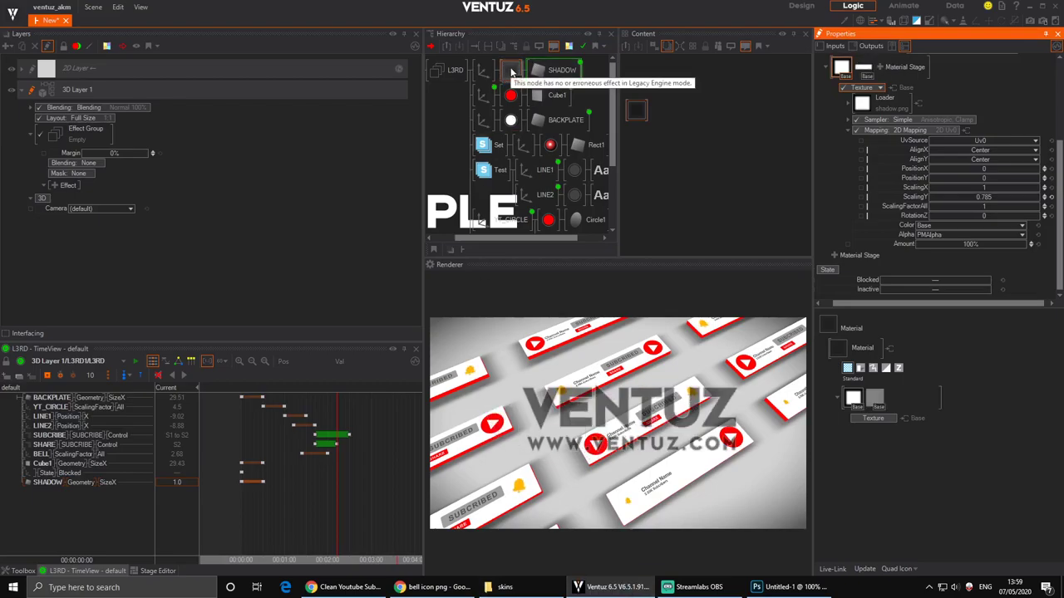
left_click(511, 72)
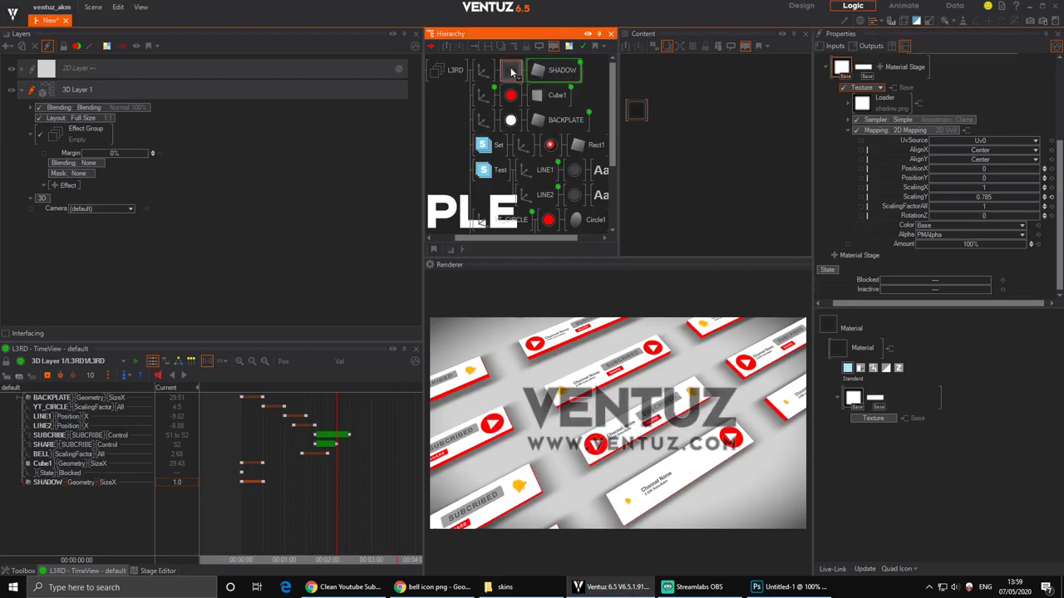
left_click(862, 109)
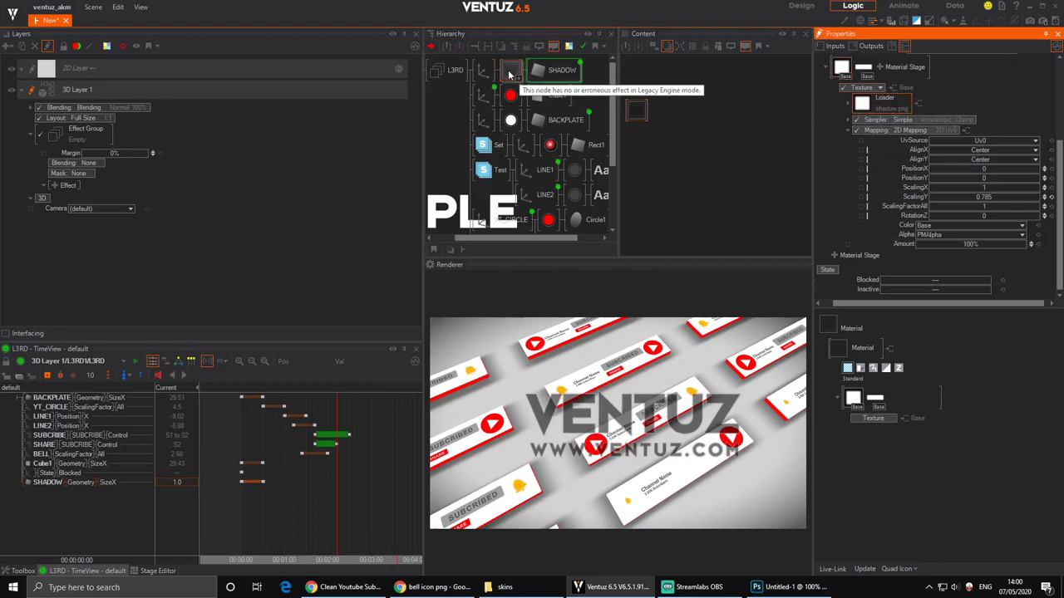
Add shadow2.png as a new material ahead of the SHADOW geometry and delete the old shadow.png material.
left_click(499, 587)
left_click_drag(179, 212, 507, 77)
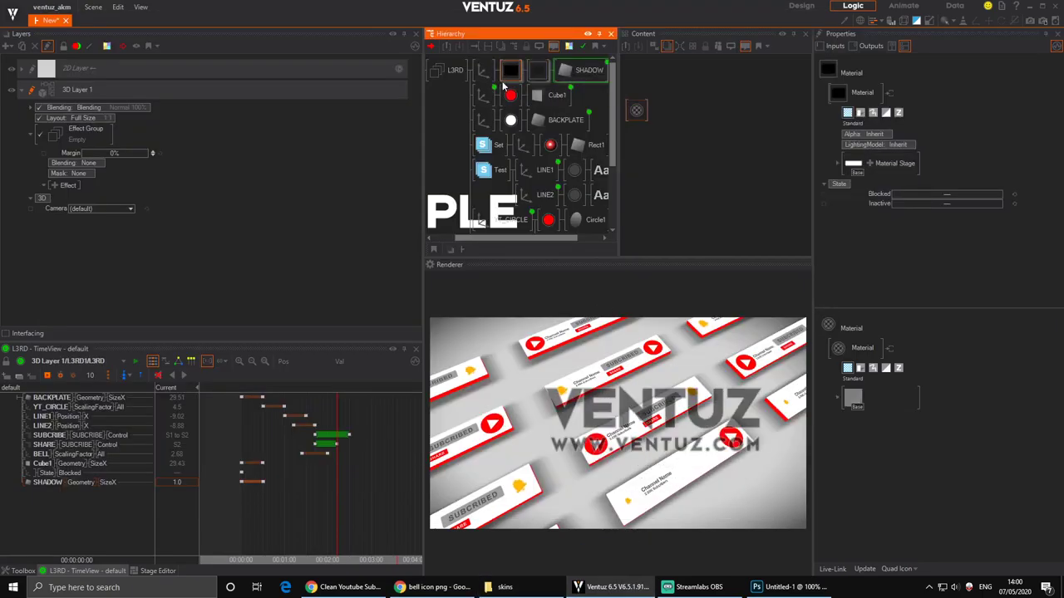
left_click(539, 71)
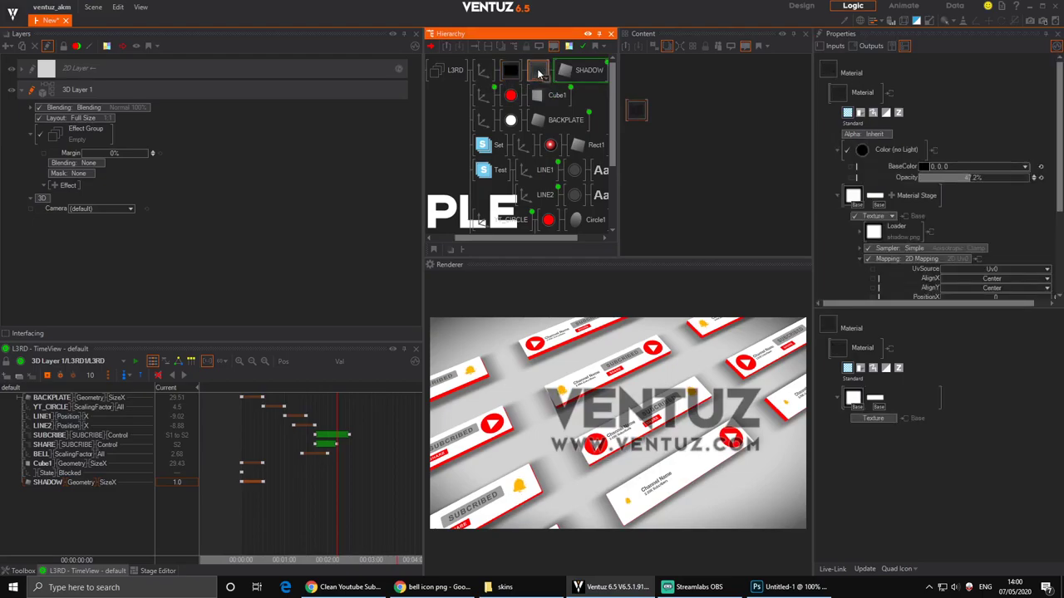
key("Delete")
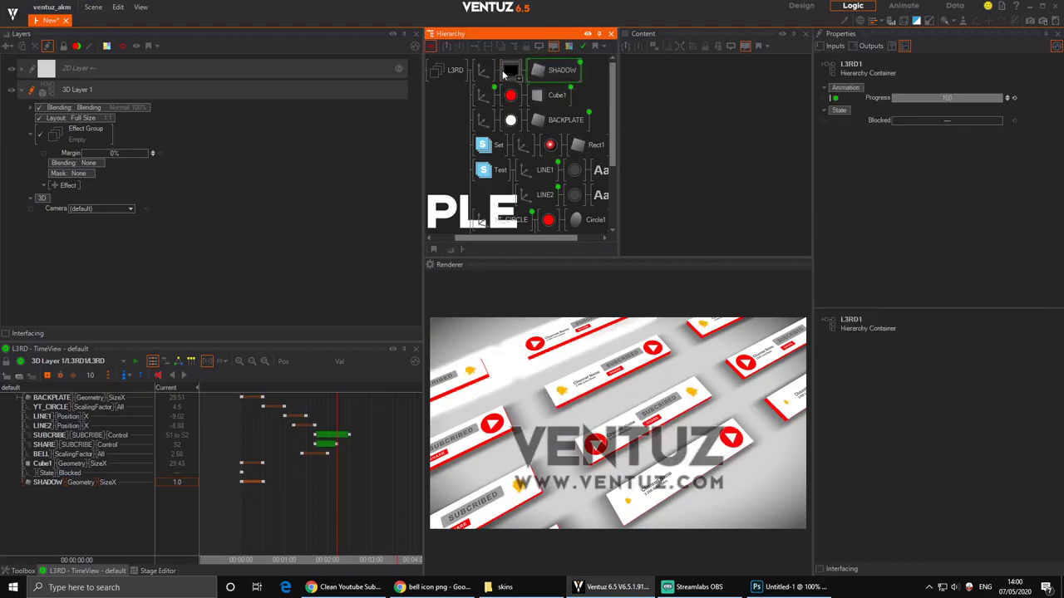
Set the SHADOW axis's overall scaling factor to 18.4 and lower its Z position to about 0.37.
left_click(508, 73)
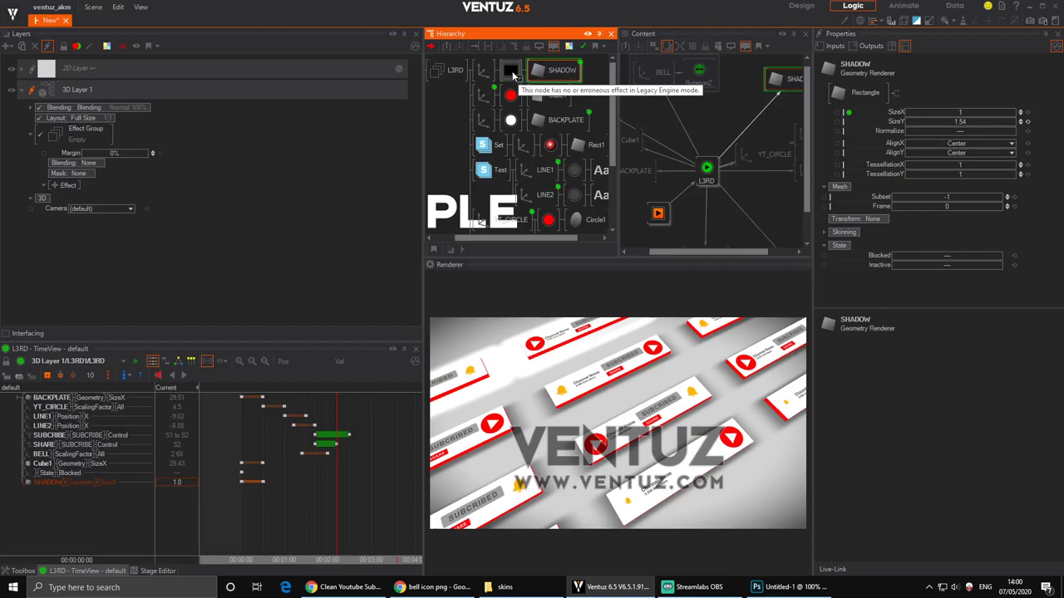
left_click(512, 73)
left_click(482, 71)
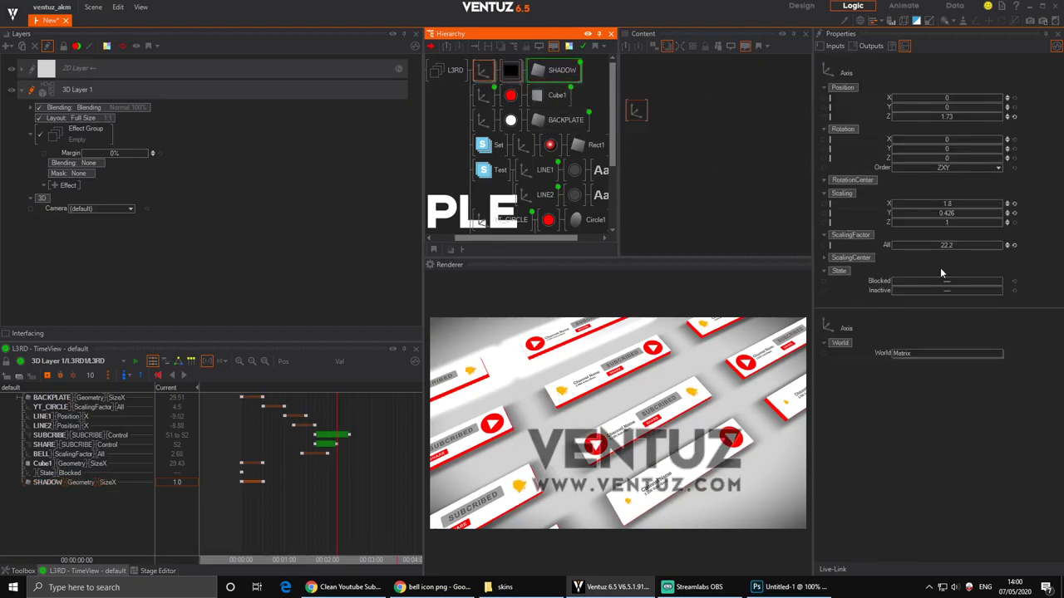
left_click_drag(953, 244, 936, 243)
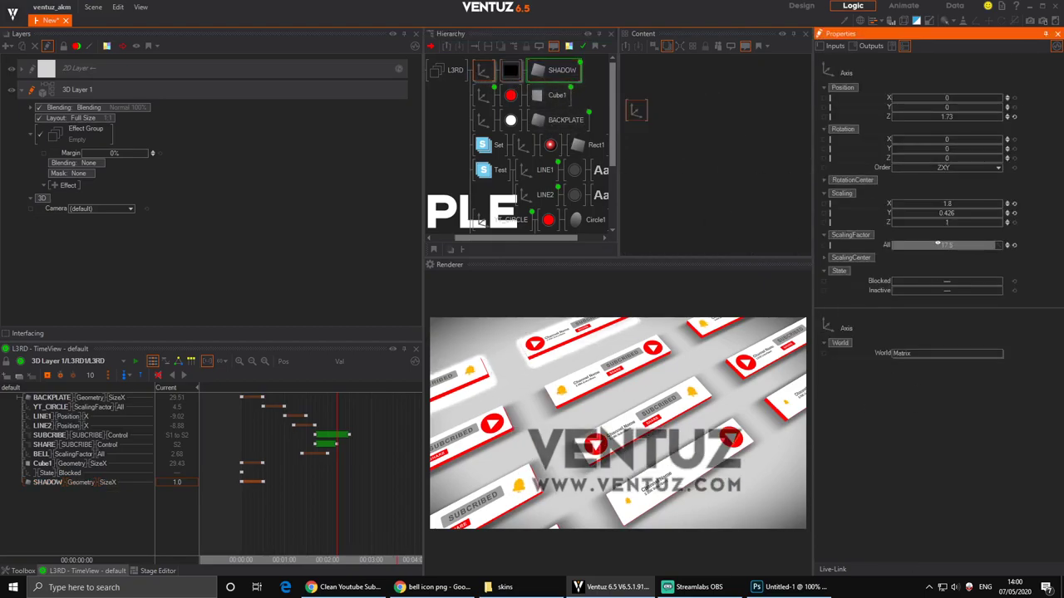
left_click(510, 70)
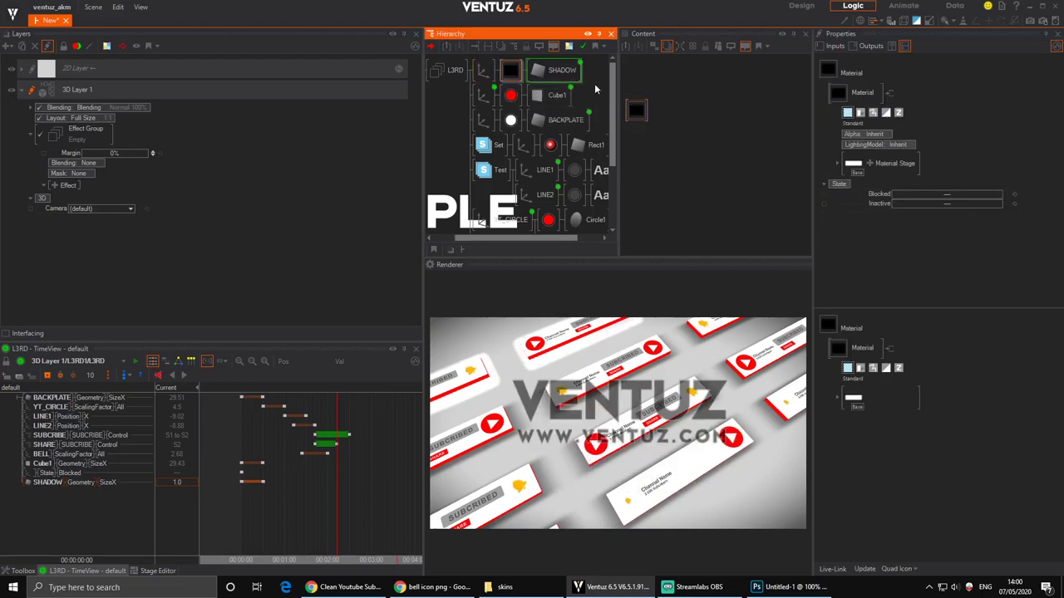
left_click(483, 70)
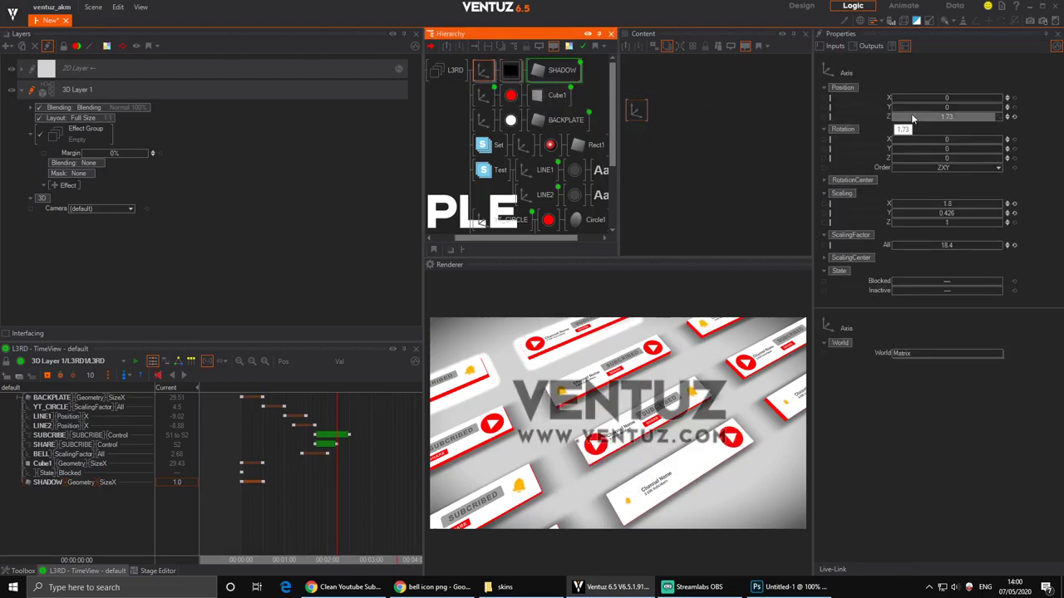
left_click_drag(953, 115, 931, 118)
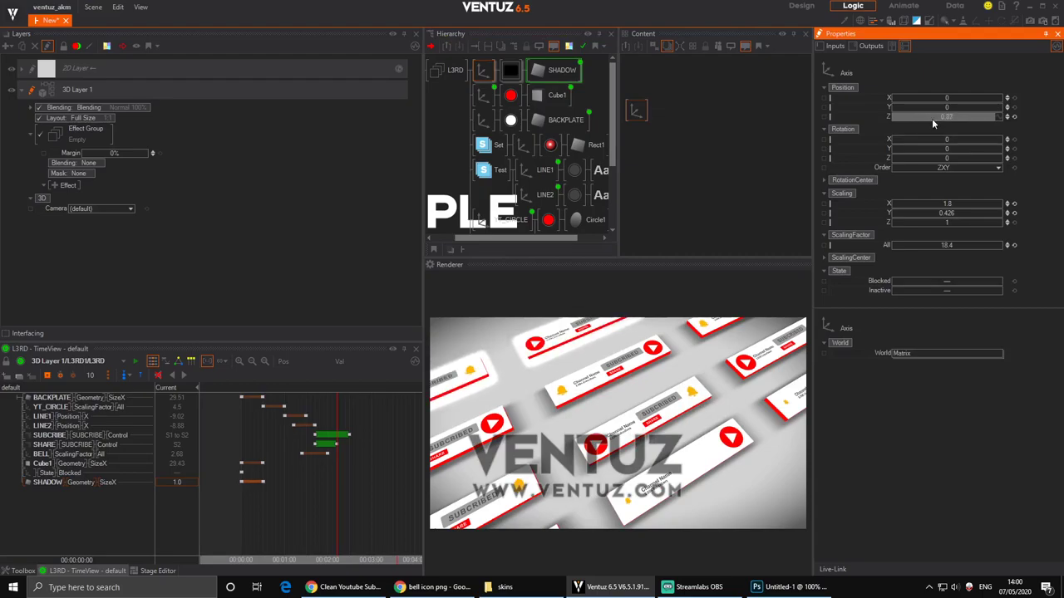
Examine the shadow2.png texture settings in the SHADOW material and try adjusting the texture amount.
left_click(510, 70)
left_click(853, 164)
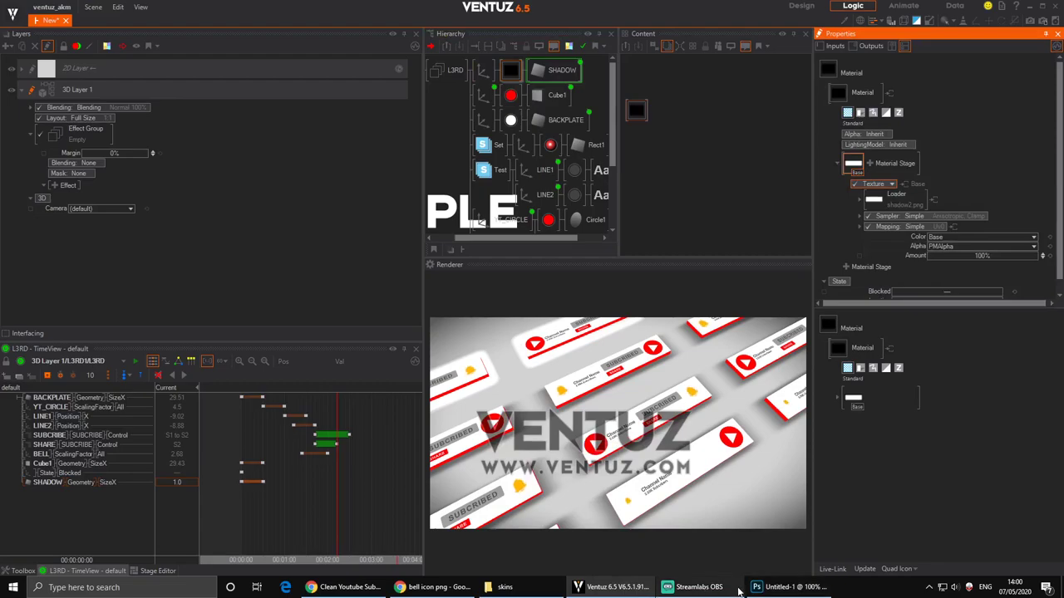
left_click(530, 588)
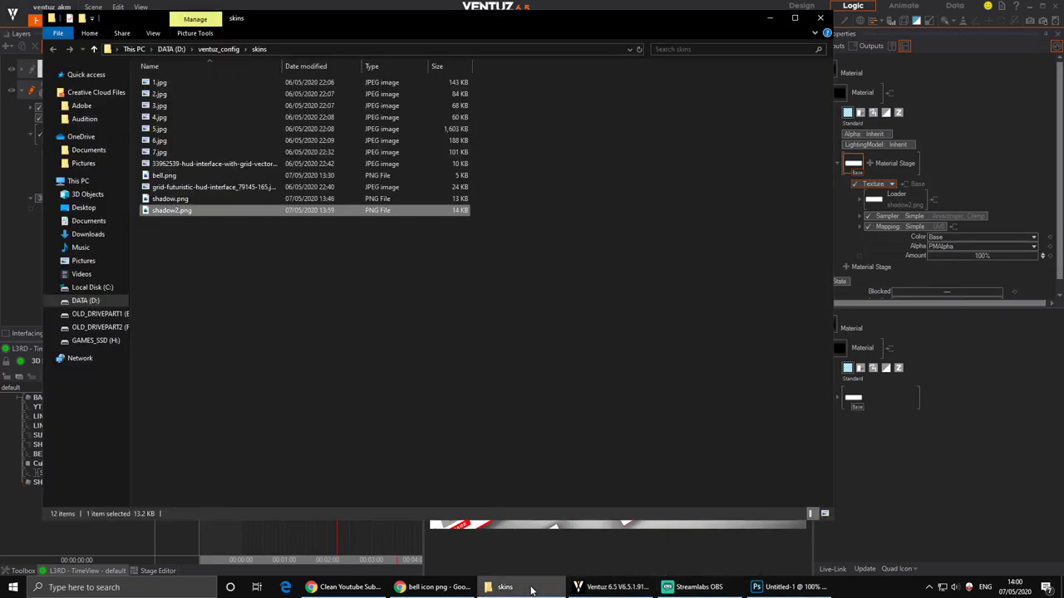
left_click(530, 589)
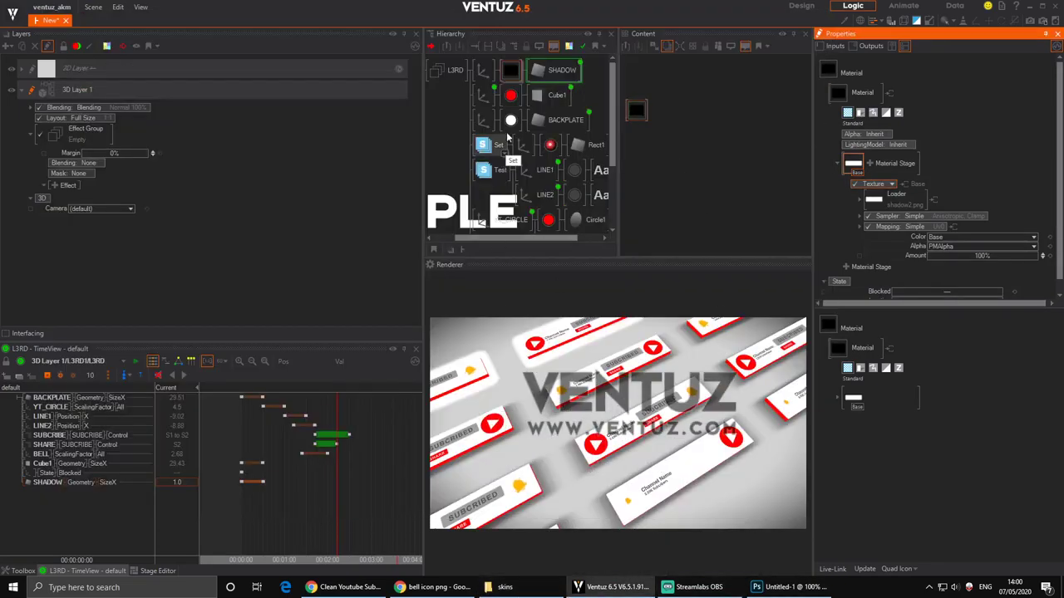
left_click(511, 71)
left_click(646, 114)
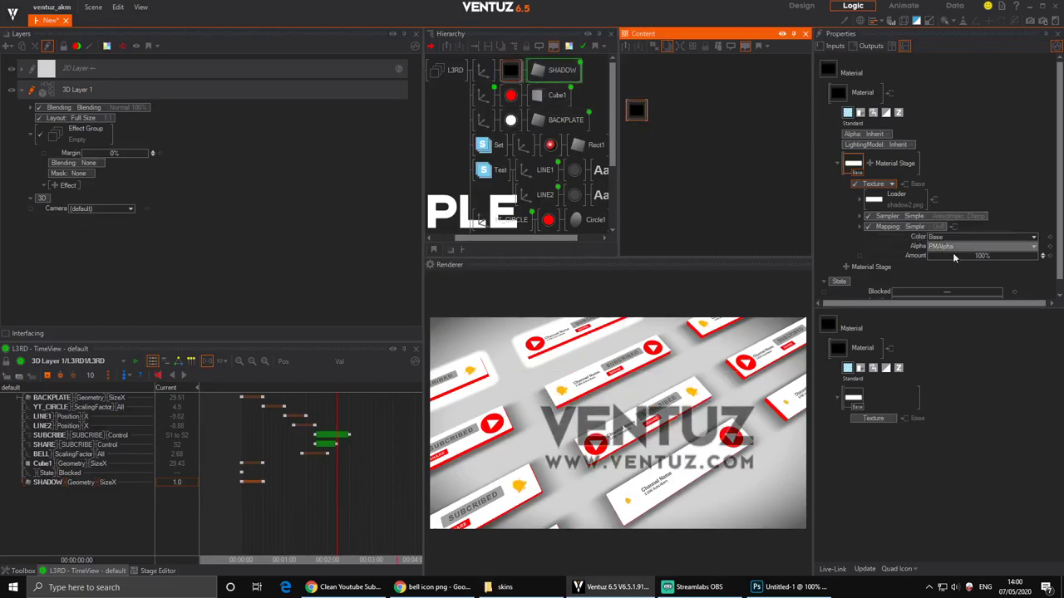
left_click(982, 256)
left_click_drag(981, 256, 1050, 260)
Try replacing SHADOW's textured material with a plain white material that uses the No Light model.
left_click(509, 72)
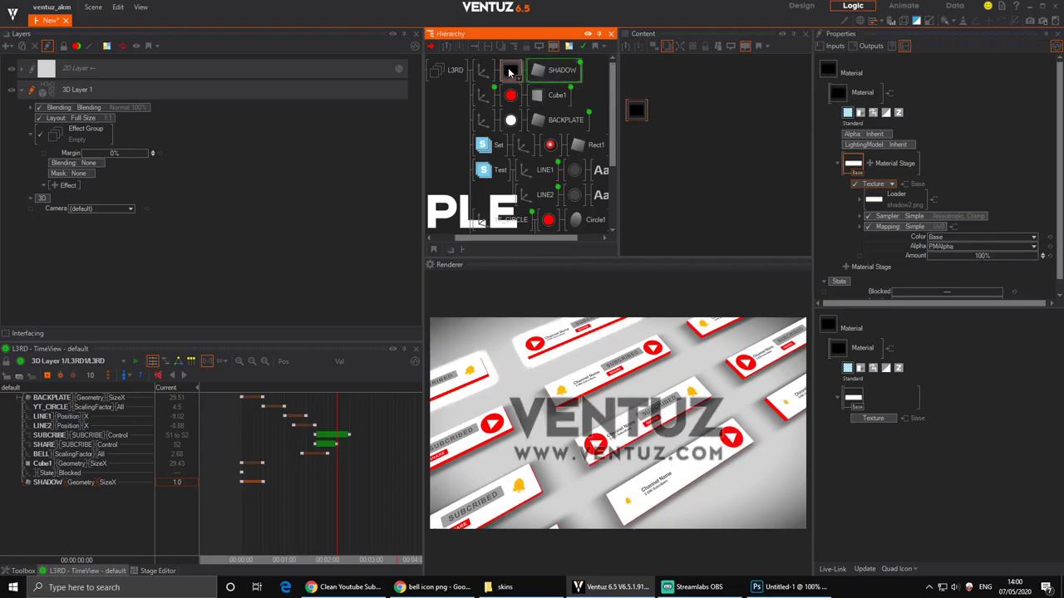
key("Delete")
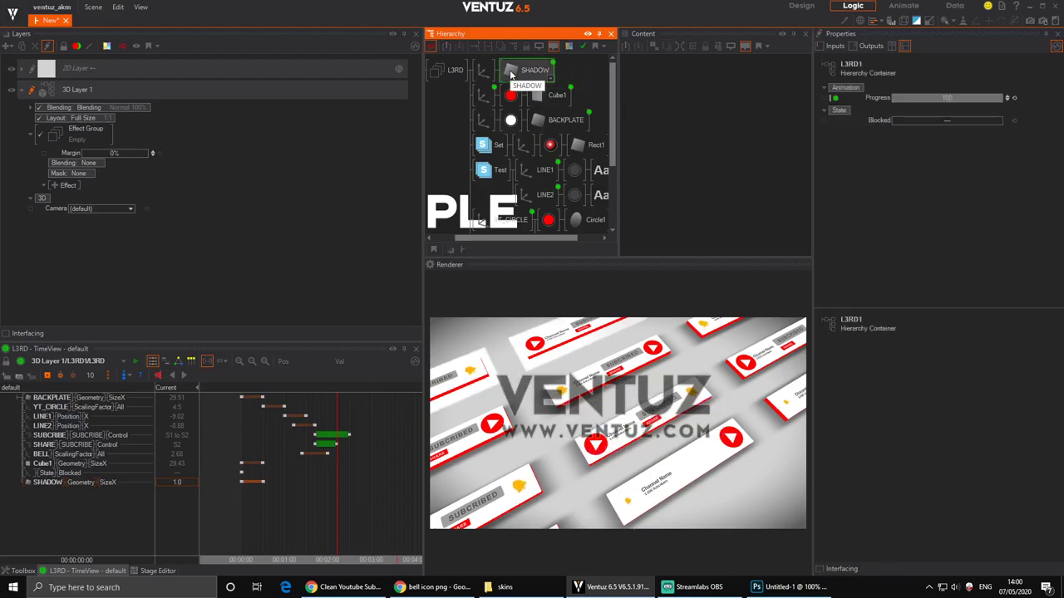
key("Tab")
type("c")
left_click(524, 100)
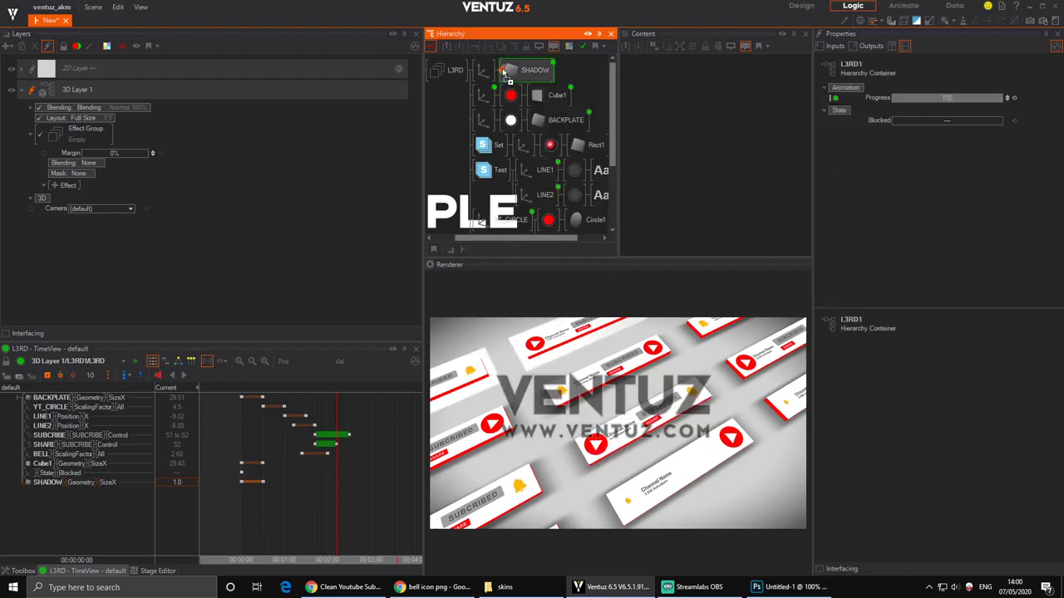
left_click(895, 151)
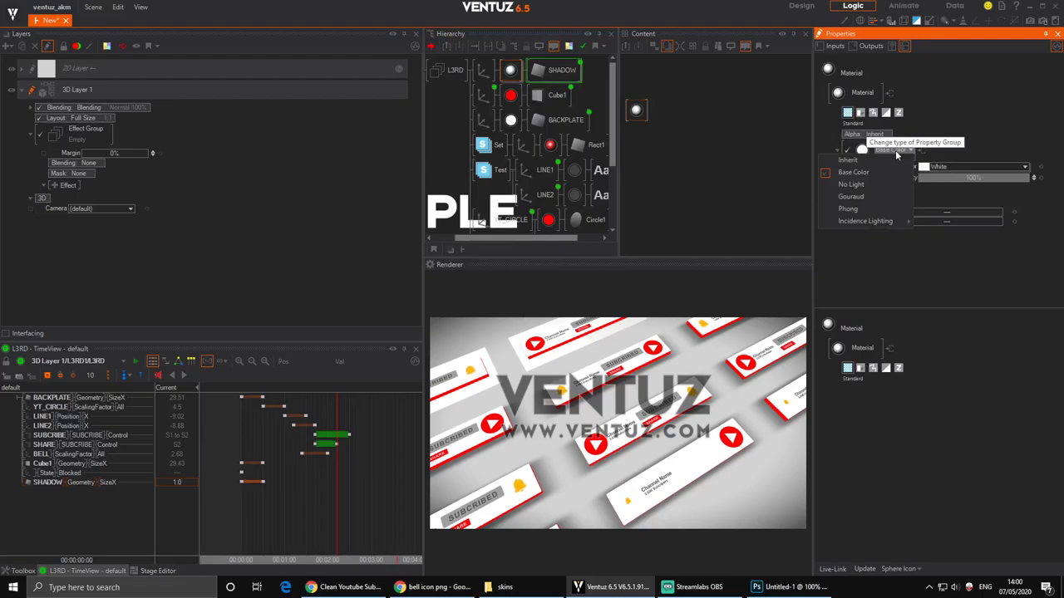
left_click(863, 181)
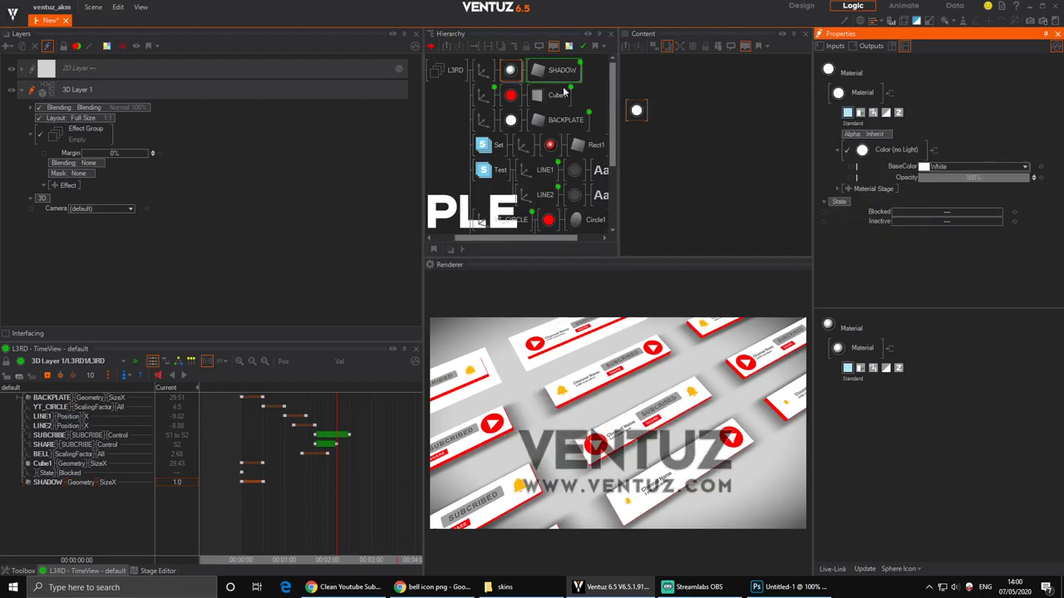
Delete the plain material and add shadow2.png from the skins folder as SHADOW's material again.
left_click(520, 73)
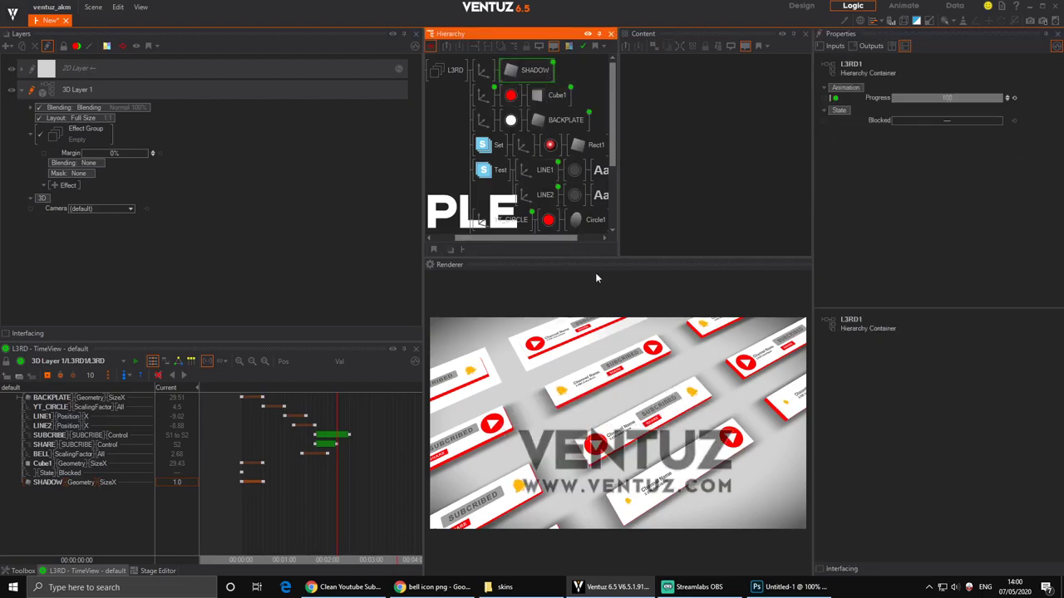
left_click(499, 587)
left_click_drag(174, 211, 510, 72)
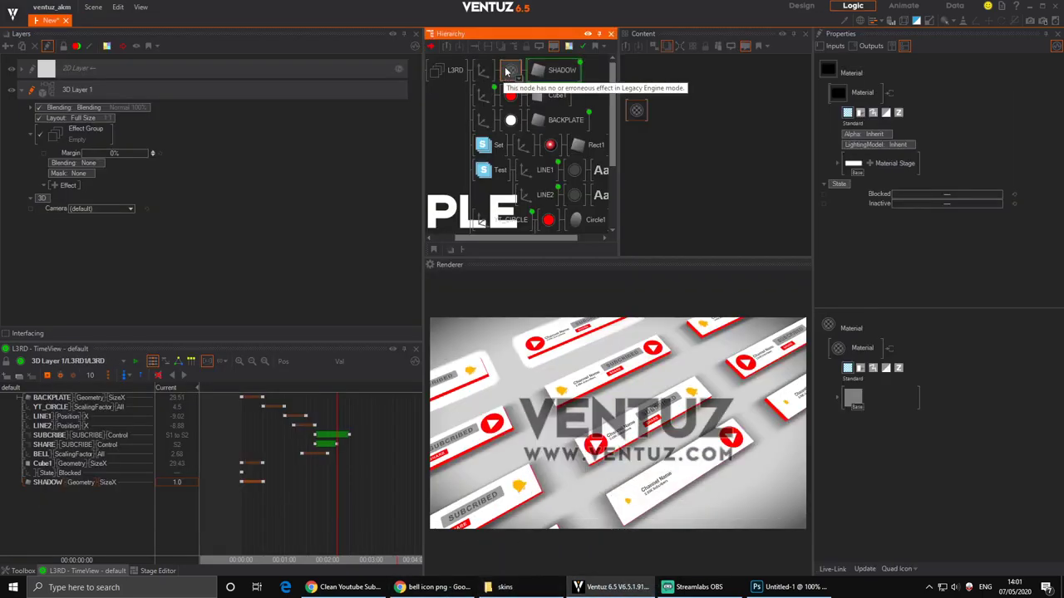
Switch SHADOW's material to the No Light model with a black (0, 0, 0) base color and lower its opacity.
left_click(879, 146)
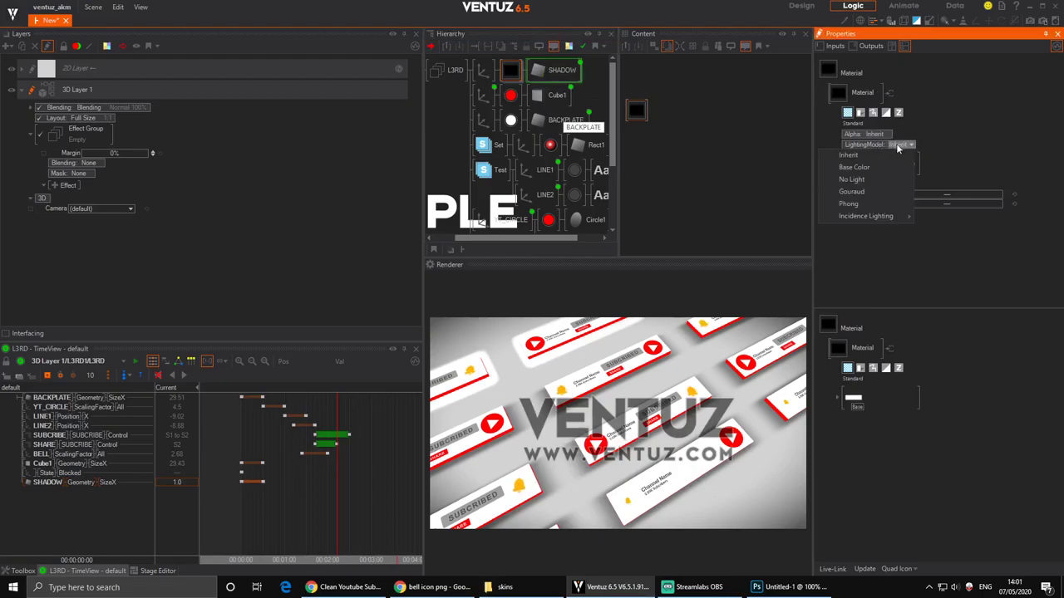
left_click(864, 179)
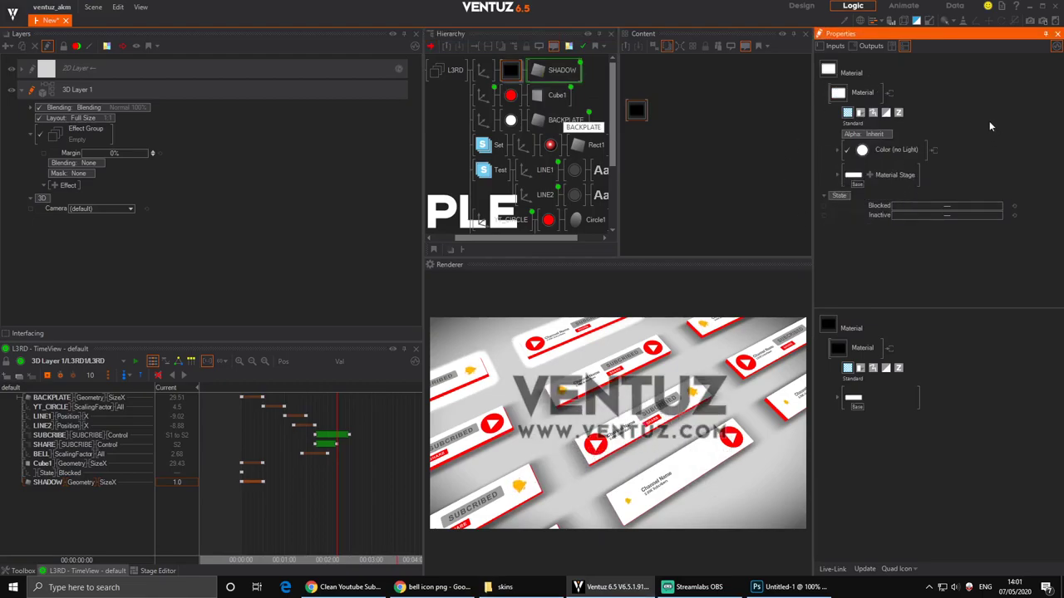
left_click(836, 150)
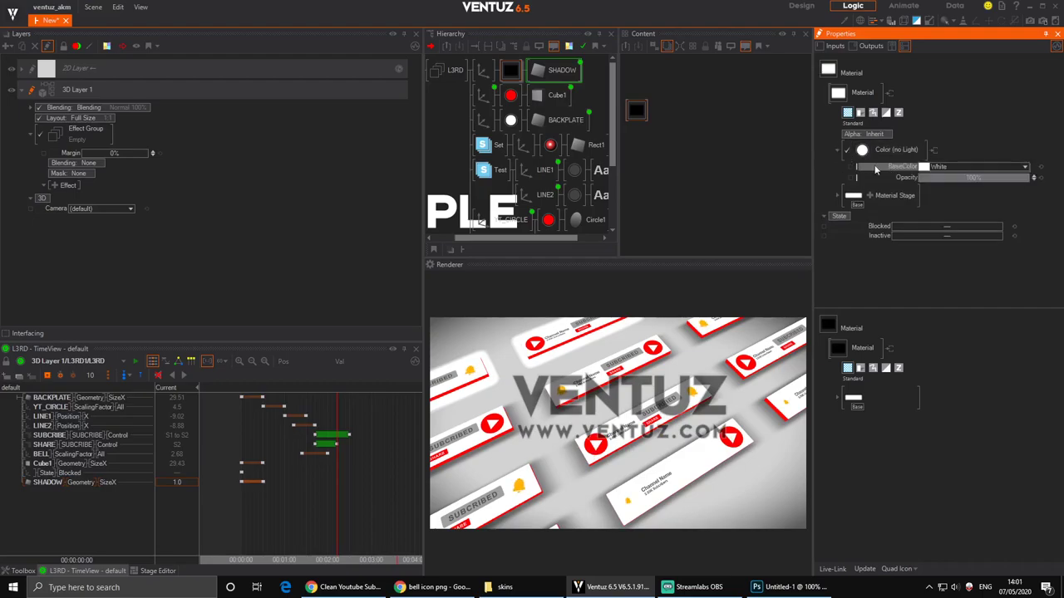
left_click(1026, 167)
left_click(968, 218)
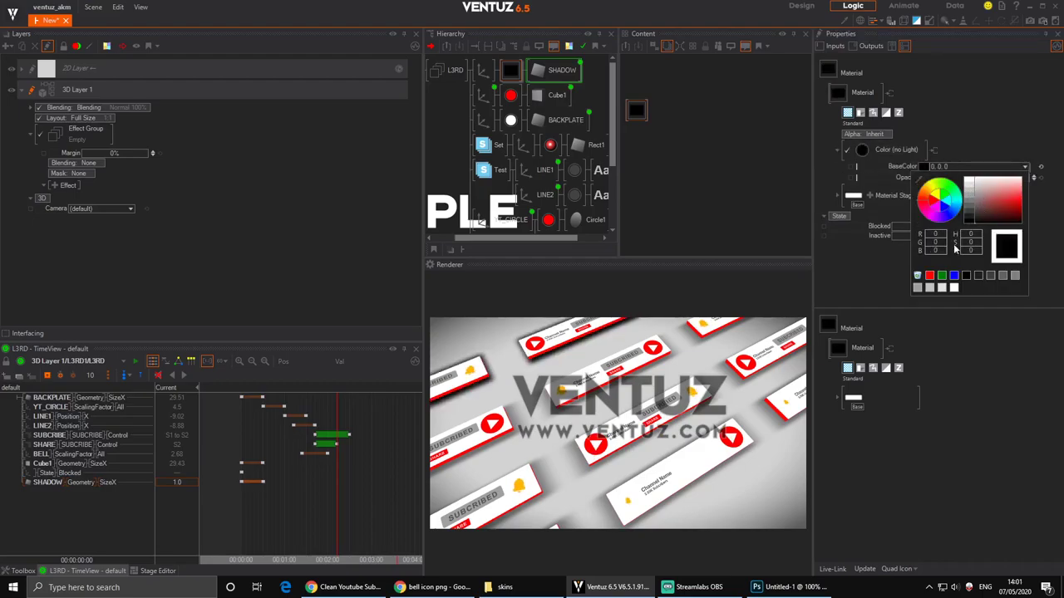
left_click(1002, 113)
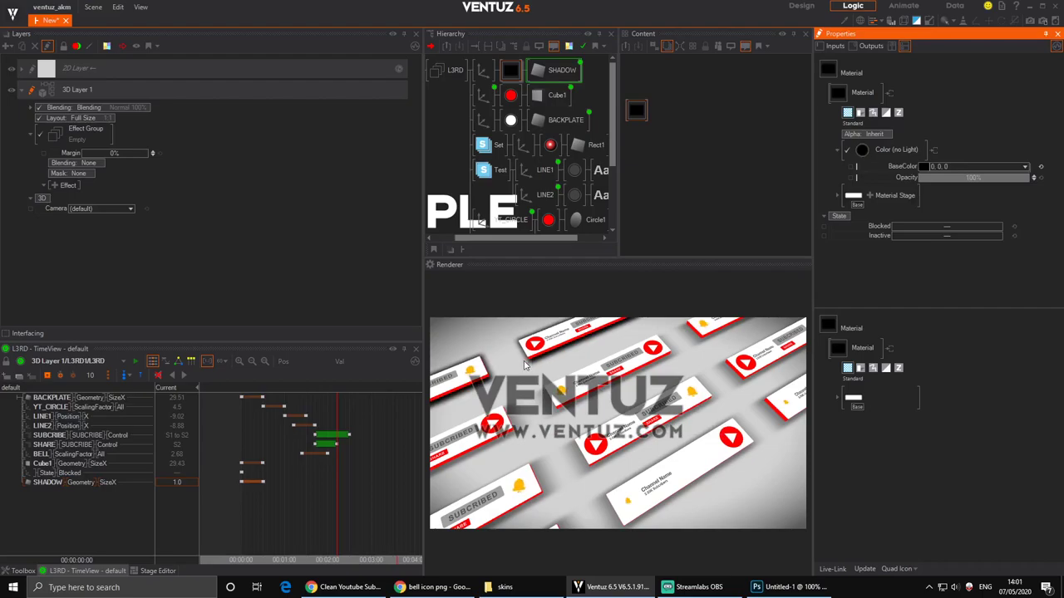
left_click_drag(1015, 178, 918, 178)
Fine-tune SHADOW's axis to an overall scaling factor of 18.52, X scaling 1.79 and Y scaling 0.466.
left_click(483, 70)
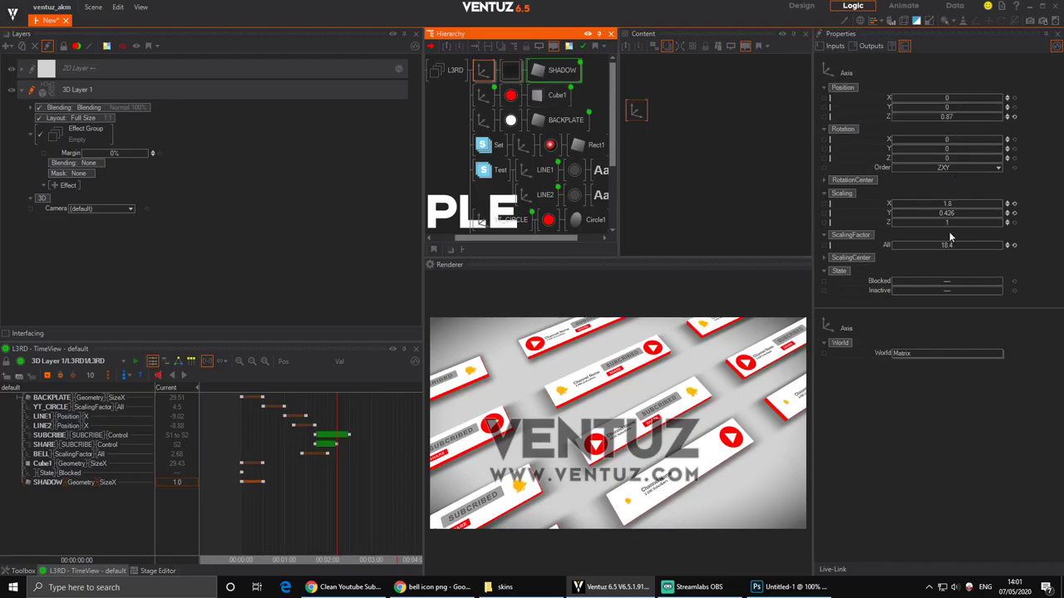
left_click(948, 245)
mouse_move(948, 243)
left_mouse_down()
mouse_move(990, 242)
mouse_move(929, 242)
left_mouse_up()
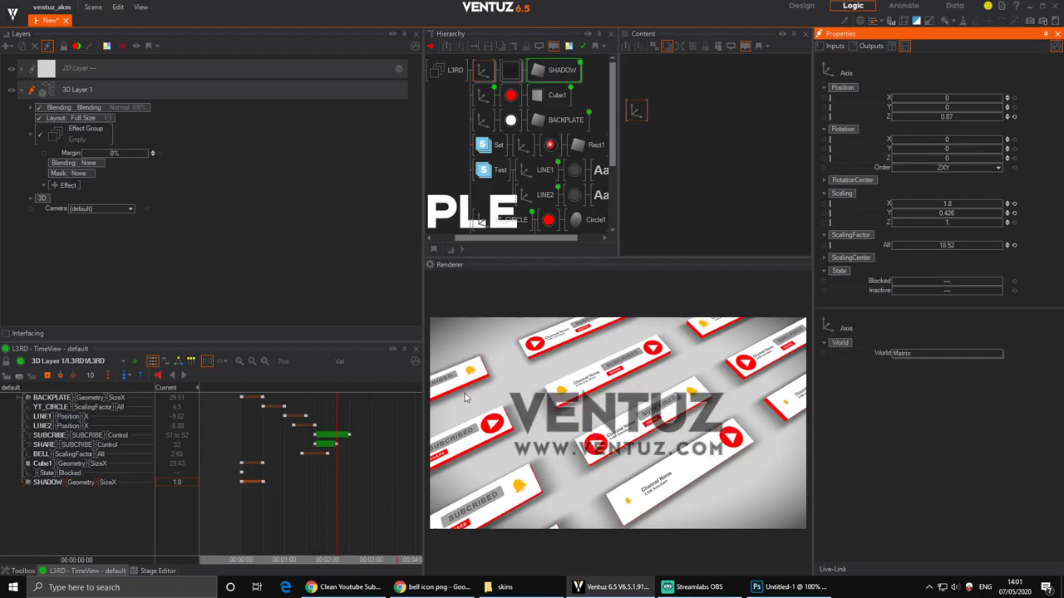
mouse_move(960, 212)
left_mouse_down()
mouse_move(971, 211)
mouse_move(957, 204)
left_mouse_up()
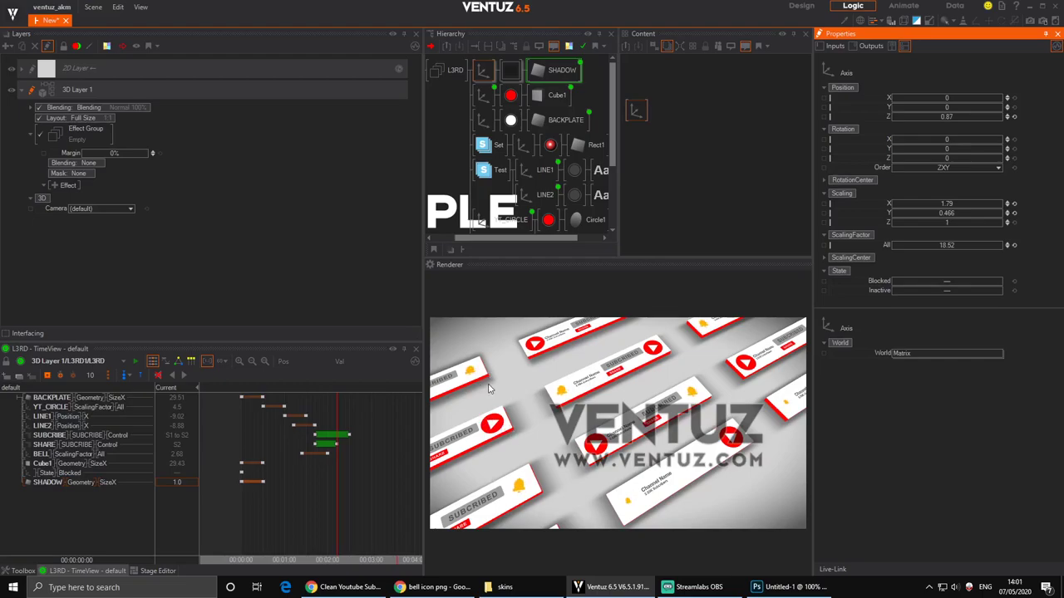
Preview the shadow by scrubbing the L3RD animation and the parent Animation1 back to their starts.
left_click(249, 482)
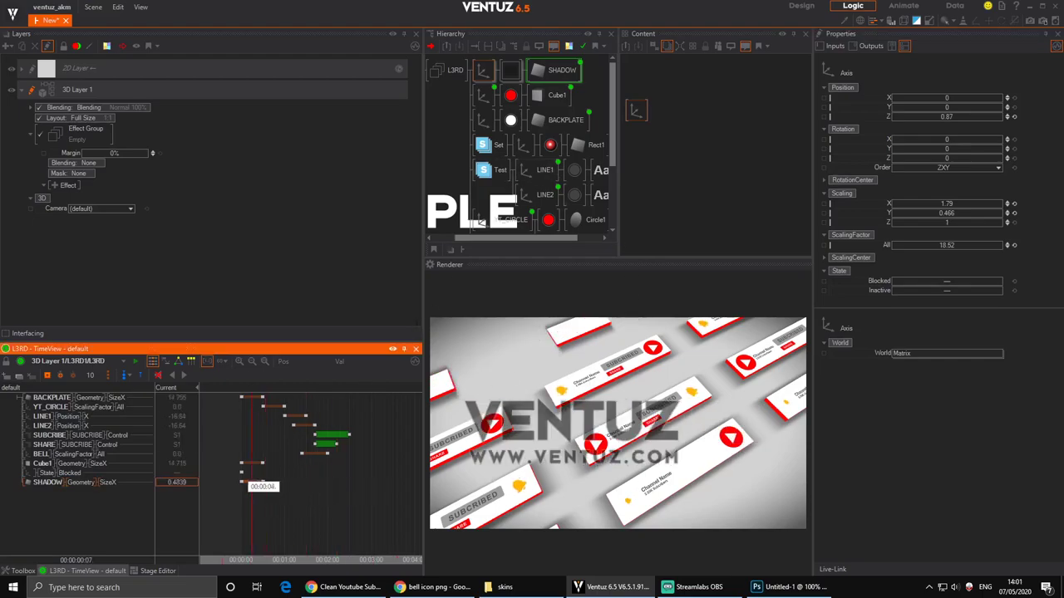
mouse_move(249, 482)
left_mouse_down()
mouse_move(274, 487)
mouse_move(230, 482)
left_mouse_up()
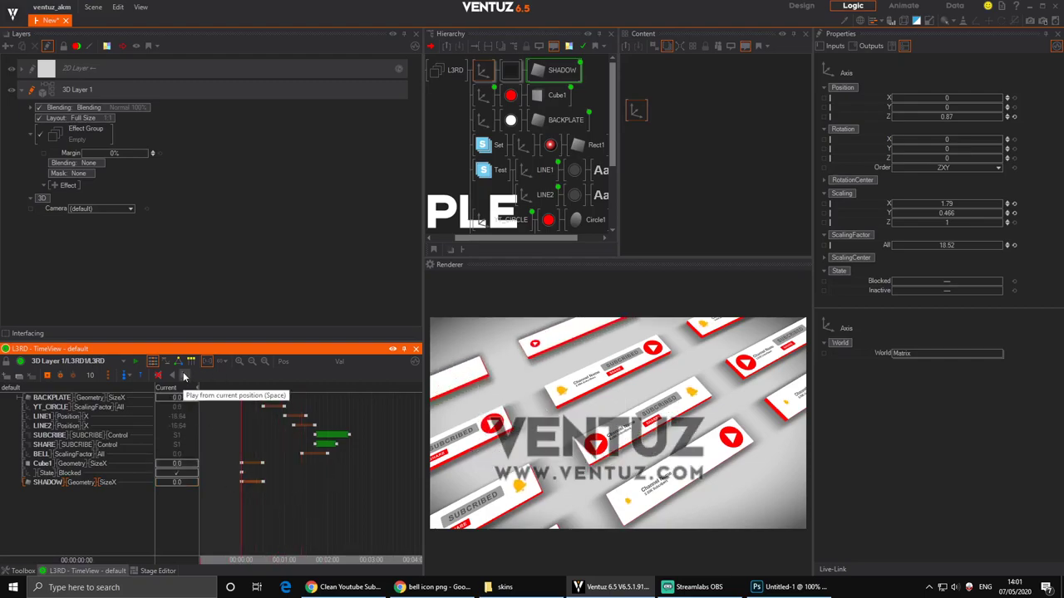
double_click(440, 80)
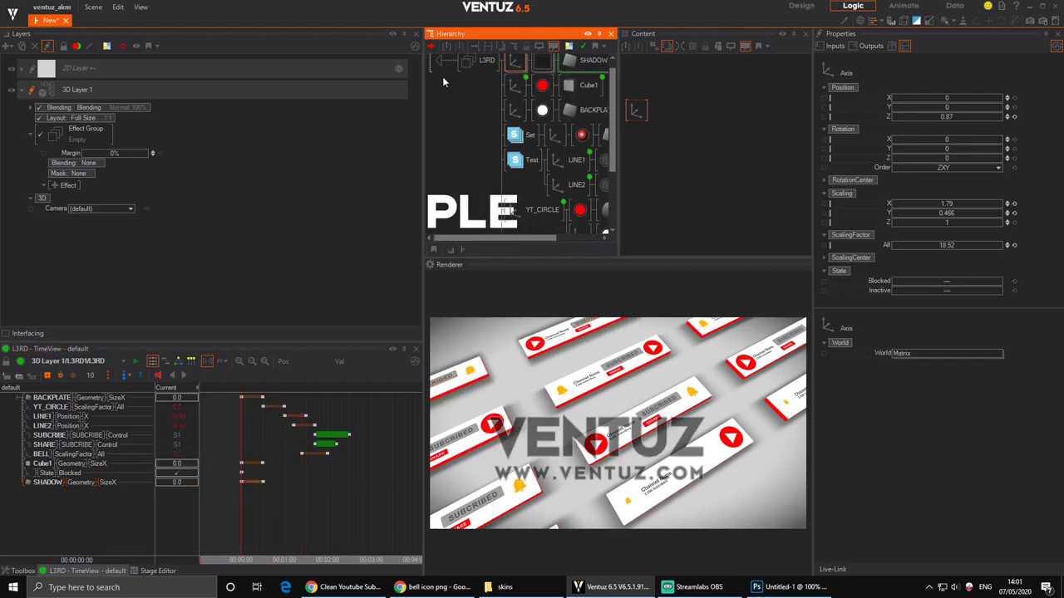
left_click(748, 166)
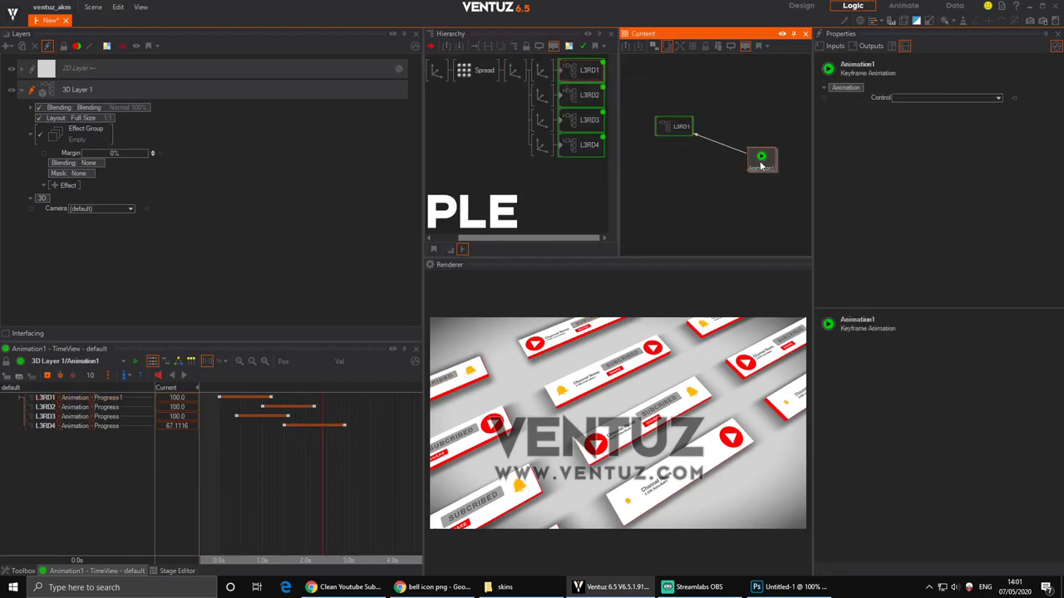
left_click(219, 489)
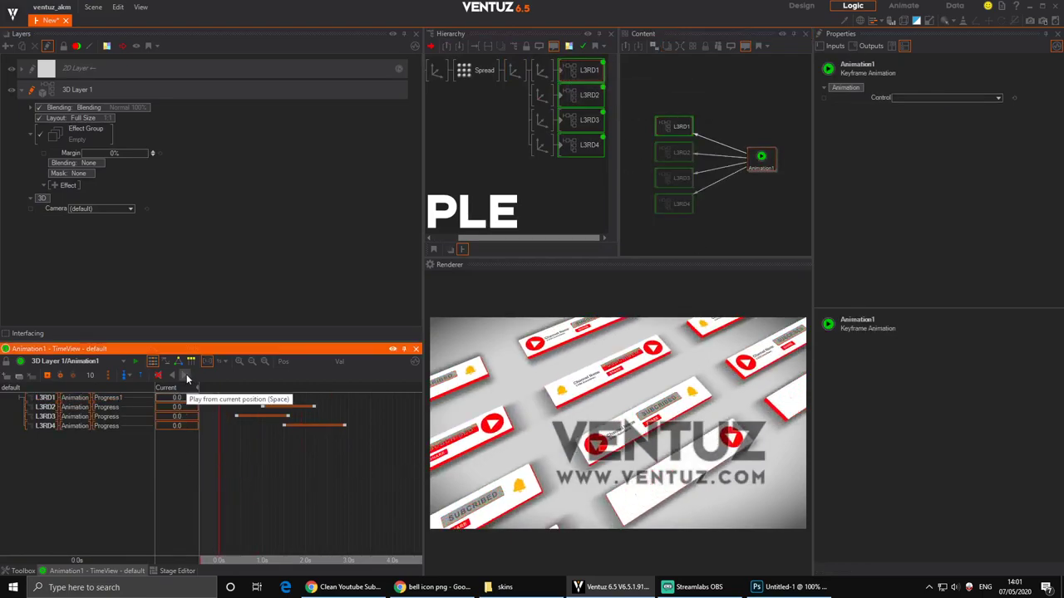
Add a Mover for the axis above the Spread and bind its value to the axis's X rotation.
left_click(438, 73)
left_click_drag(940, 137, 970, 140)
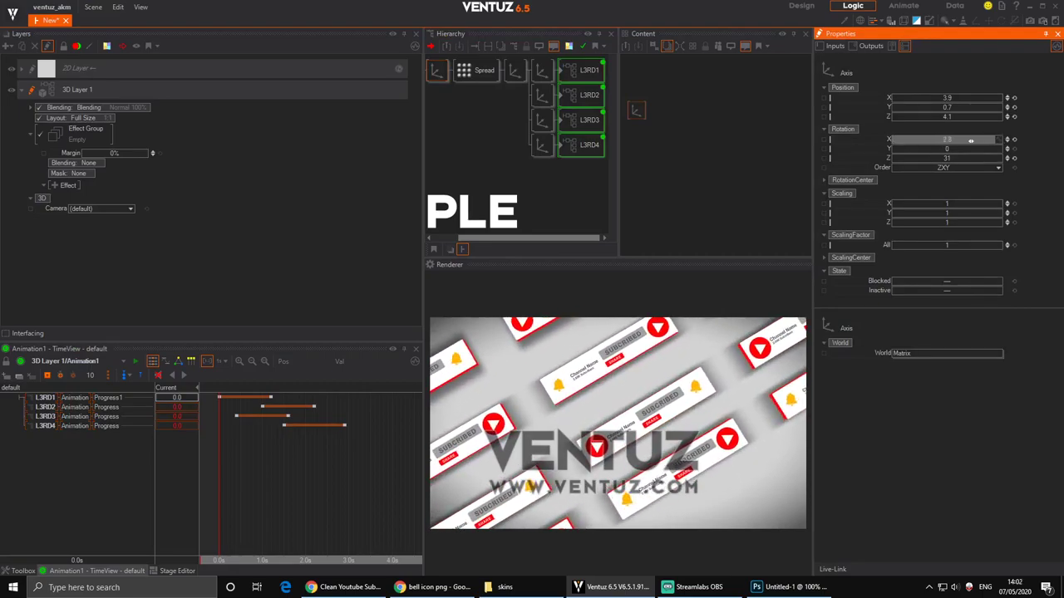
double_click(694, 135)
type("mov")
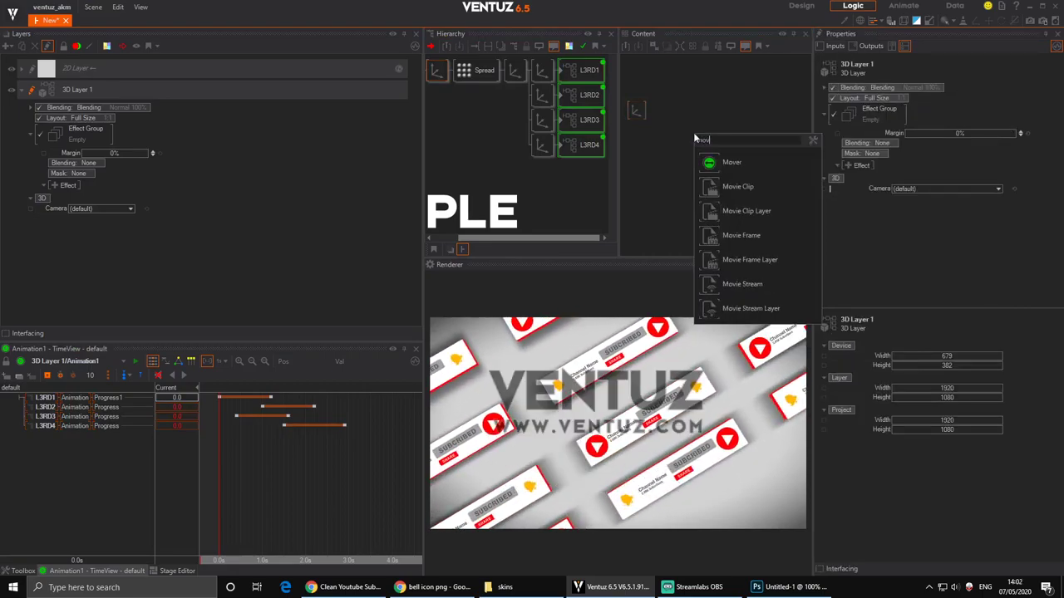
type("er")
key("Return")
left_click_drag(902, 159, 699, 135)
Set Mover1's range from -16 to 11.6 with a 14.5 s duration and tidy the node beside the axis.
mouse_move(961, 151)
left_mouse_down()
mouse_move(939, 152)
mouse_move(971, 162)
mouse_move(963, 158)
left_mouse_up()
mouse_move(950, 162)
left_mouse_down()
mouse_move(971, 160)
mouse_move(946, 152)
left_mouse_up()
left_click_drag(956, 194, 977, 195)
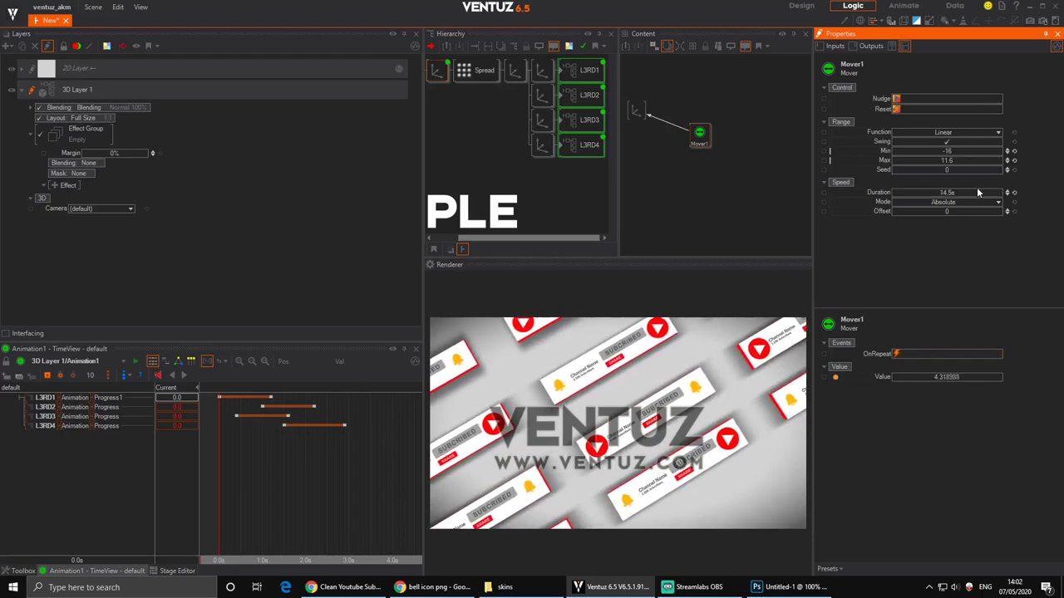
left_click(659, 169)
left_click(700, 135)
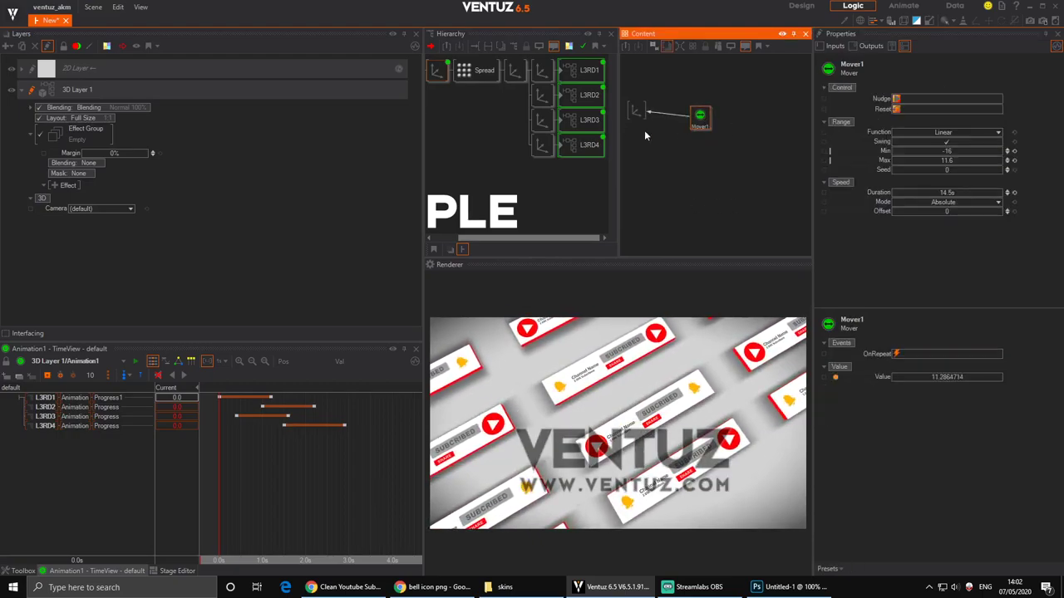
Add a Simple Control node above L3RD1's Animation1 and bind it to the animation's Control input.
left_click(589, 70)
left_click(741, 163)
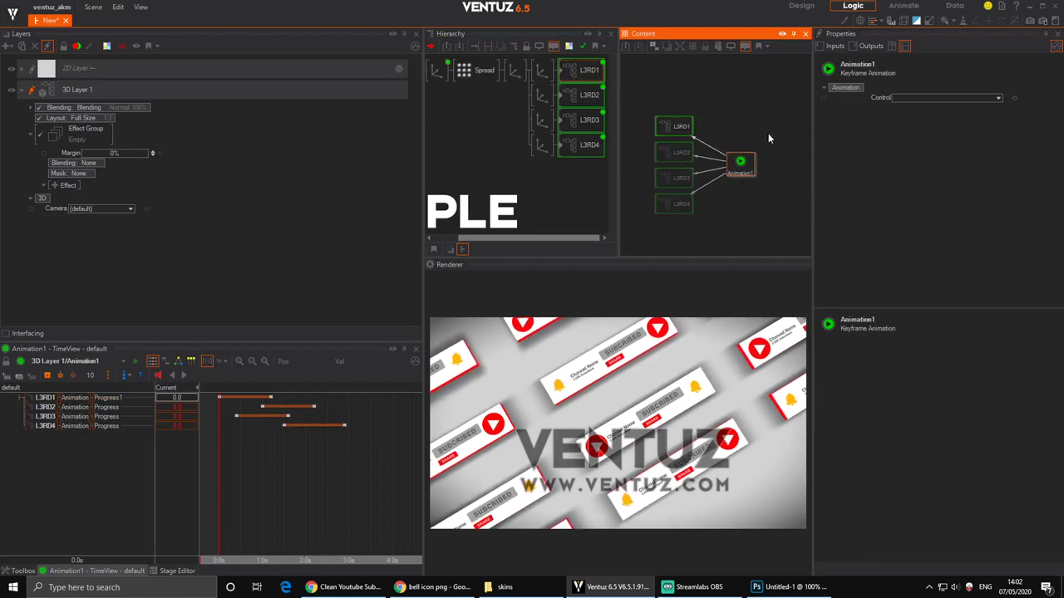
left_click(768, 134)
double_click(768, 136)
type("sim")
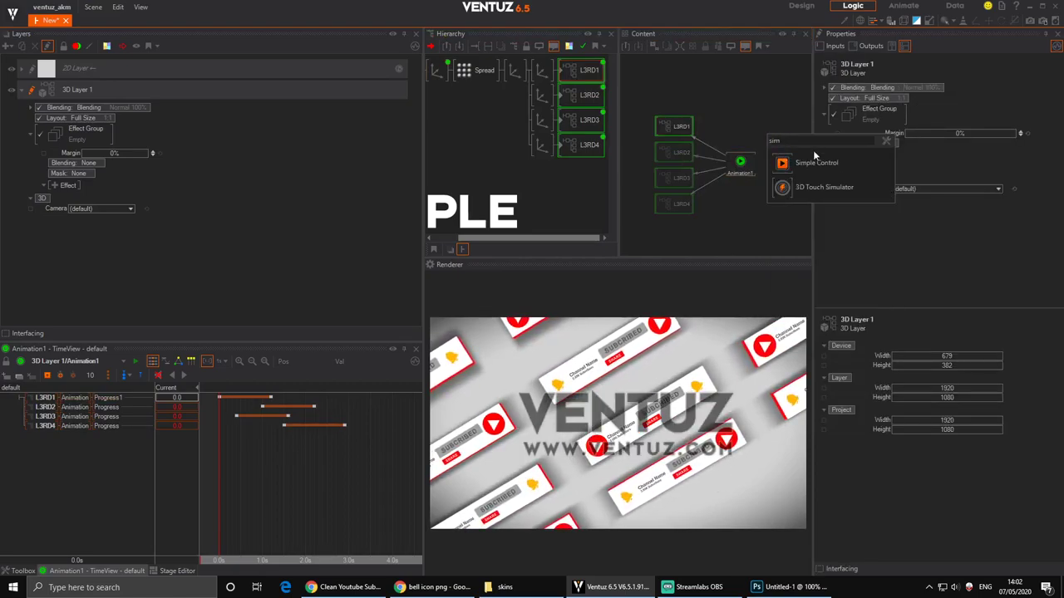
left_click(774, 160)
left_click_drag(762, 122, 739, 123)
left_click(740, 164)
left_click_drag(873, 97, 740, 122)
Add a second Mover above the Simple Control and bind its value to the control's Progress.
double_click(742, 99)
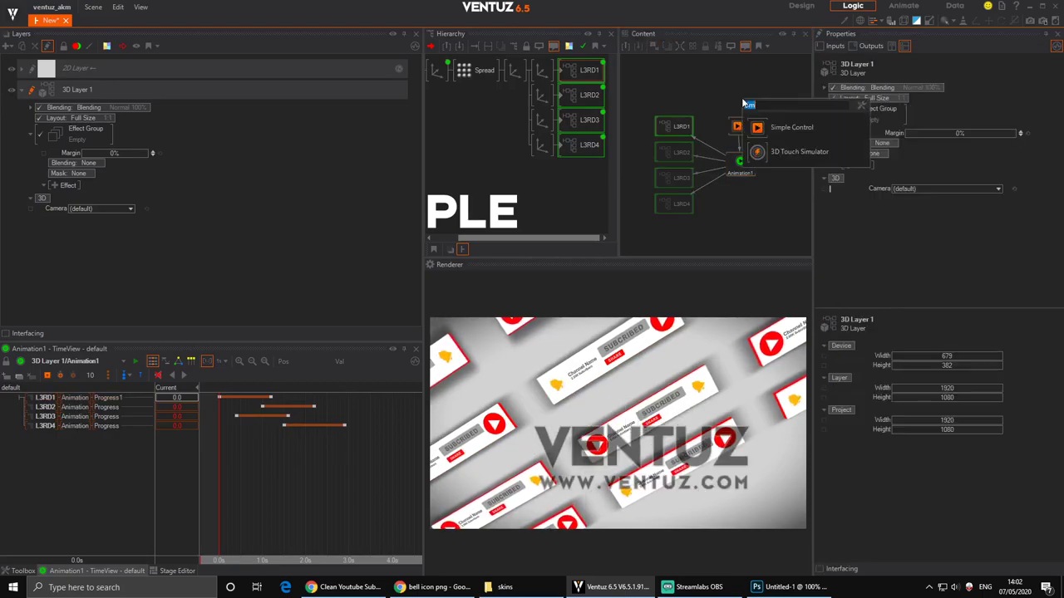
type("mover")
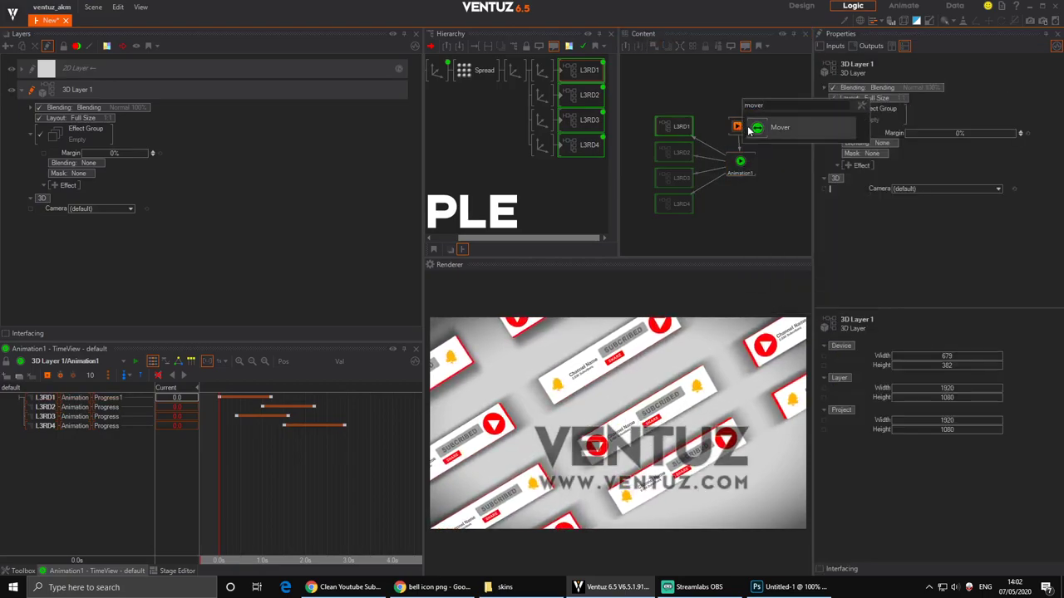
left_click(749, 133)
left_click(738, 124)
left_click_drag(876, 98, 738, 98)
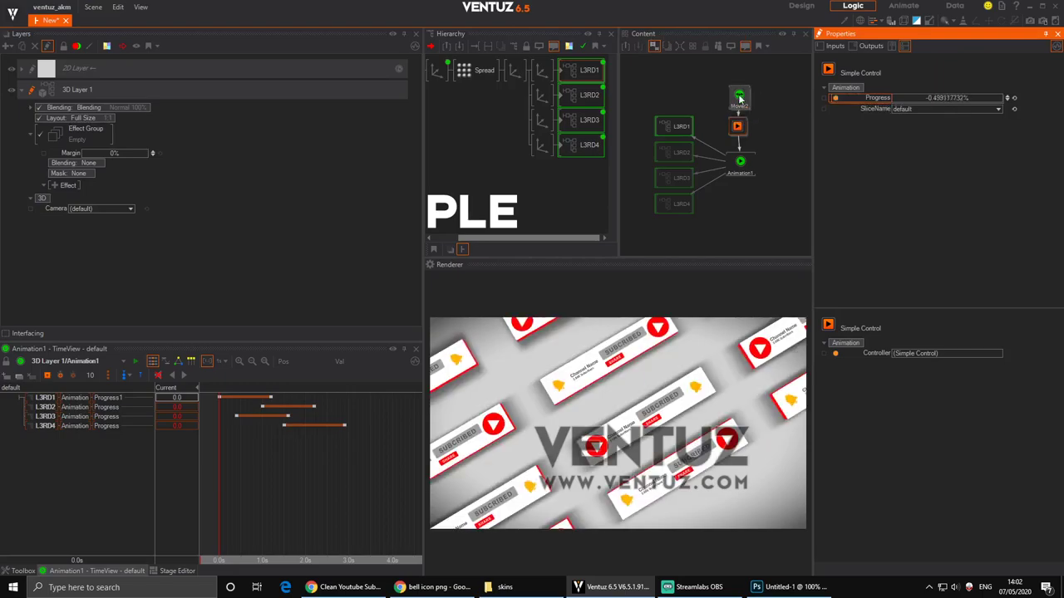
Set Mover2's range to a minimum of 0 and a maximum of 100.
left_click(739, 99)
left_click(955, 149)
type("0")
key("Return")
left_click(955, 160)
type("100")
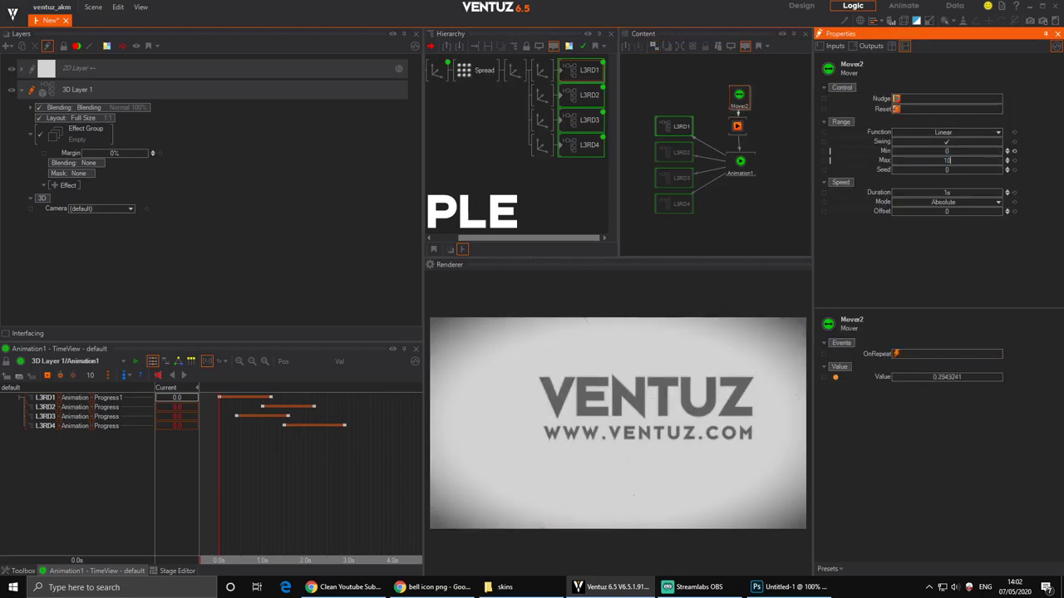
key("Return")
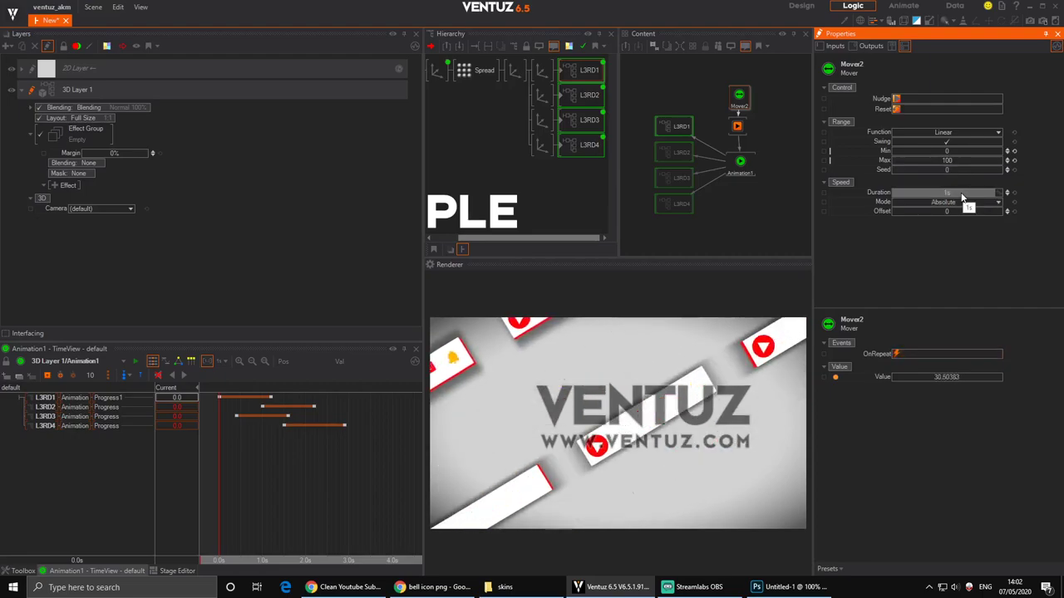
Try Mover2 durations of 3 s and 6 s, and settle on 8 s.
left_click(962, 192)
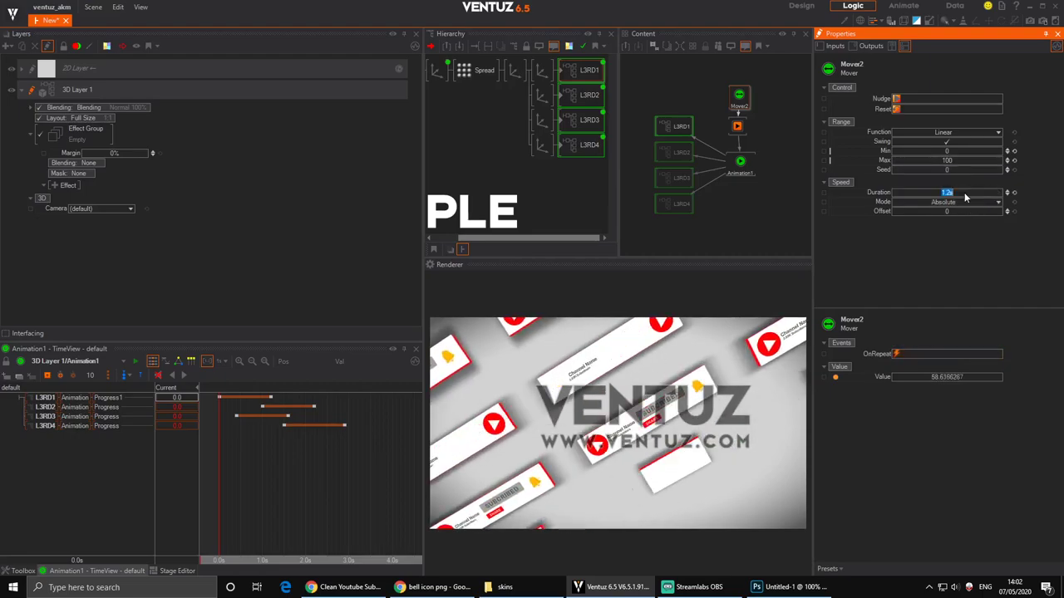
type("3")
key("Return")
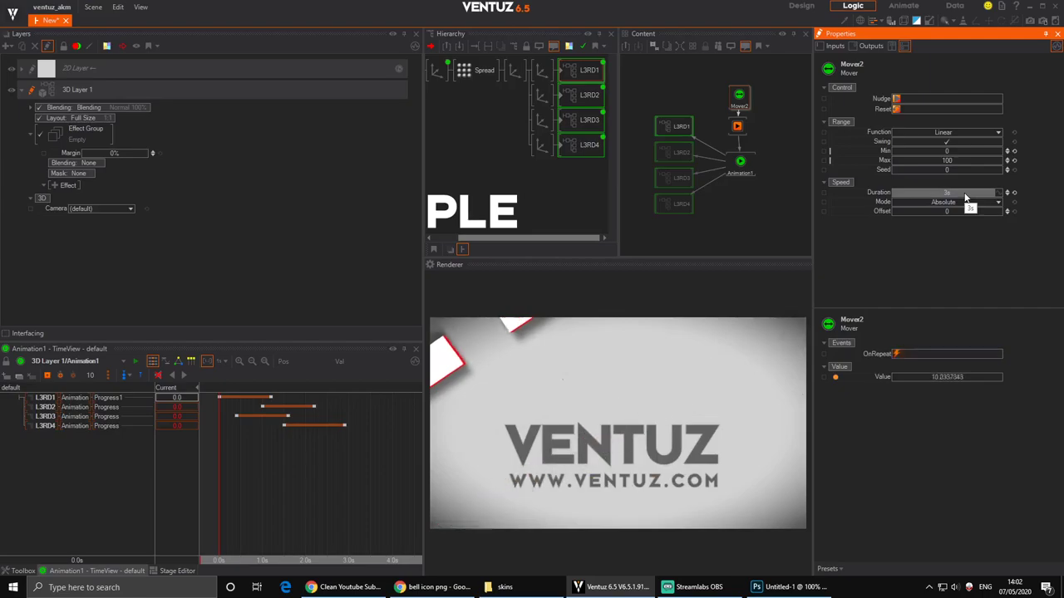
left_click(959, 196)
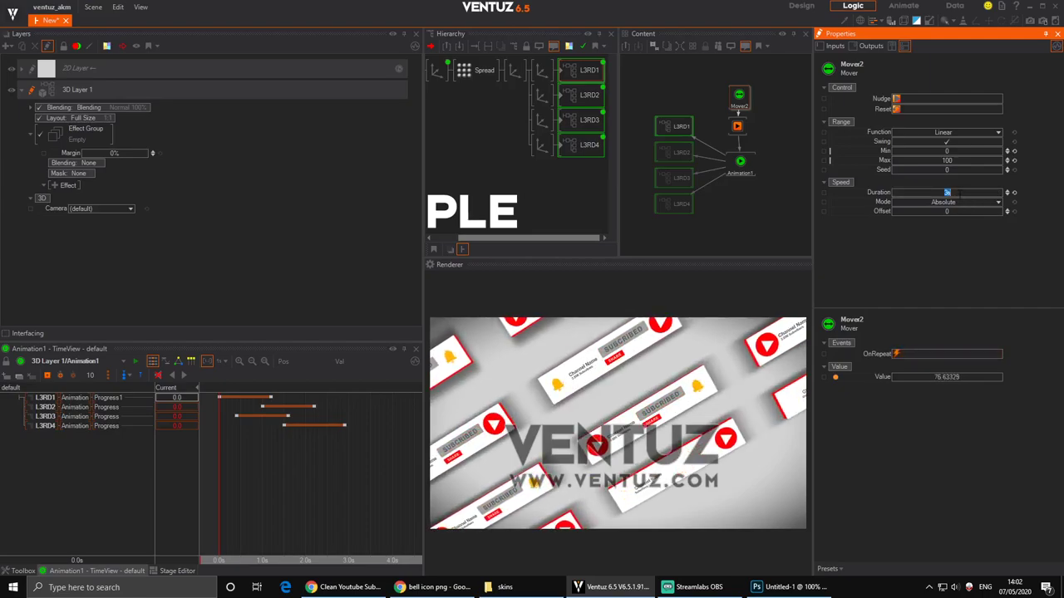
type("6")
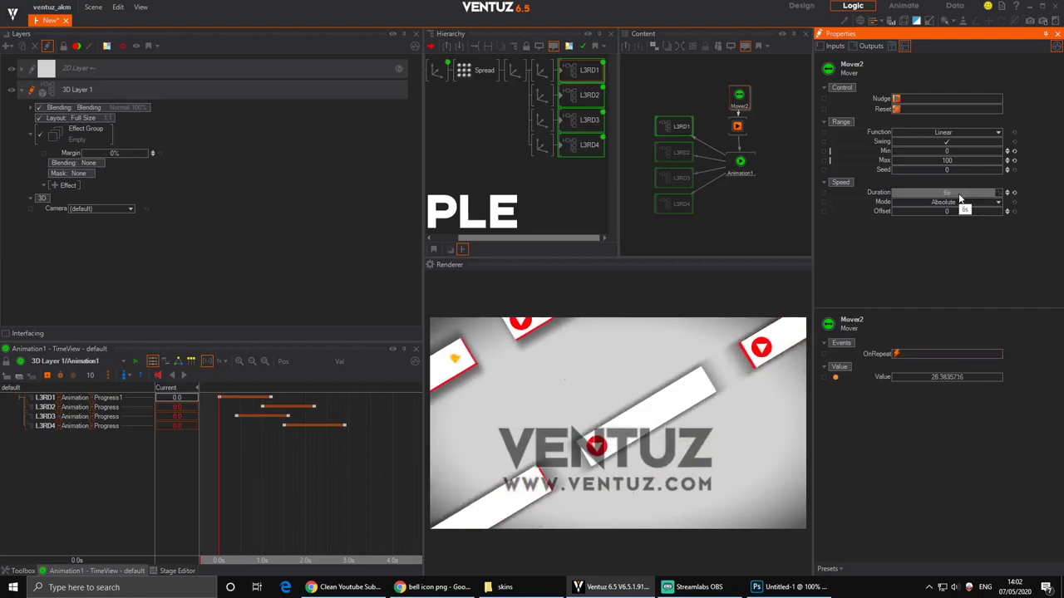
key("Return")
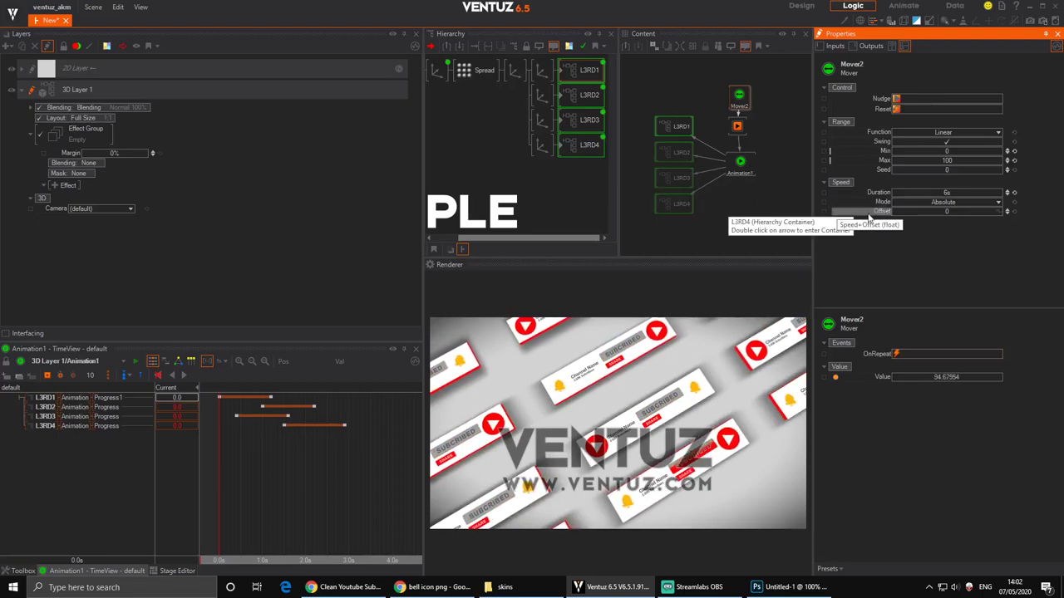
left_click(946, 194)
type("8")
key("Return")
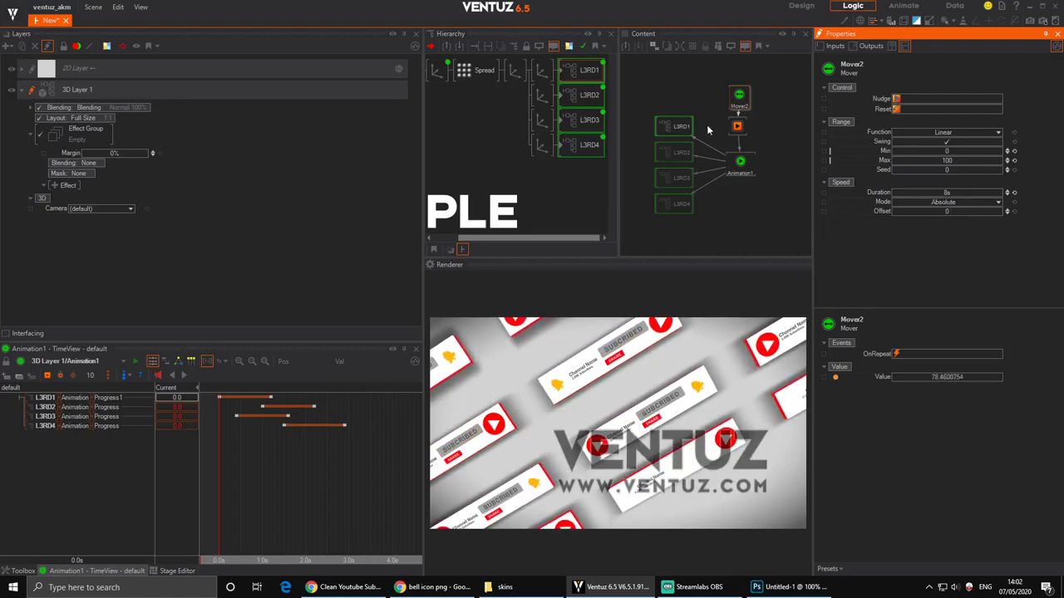
Duplicate the top-level axis, including its Spread branch and Mover, directly below the original in the hierarchy.
left_click(473, 98)
left_click(472, 72)
double_click(468, 74)
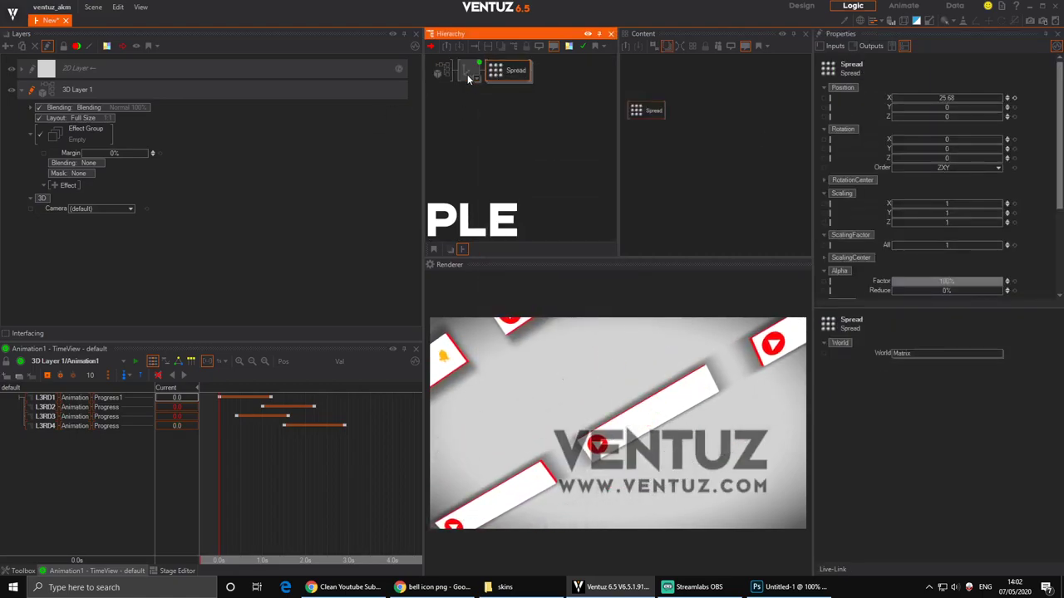
left_click(468, 74)
left_click_drag(469, 79, 469, 95, "ctrl")
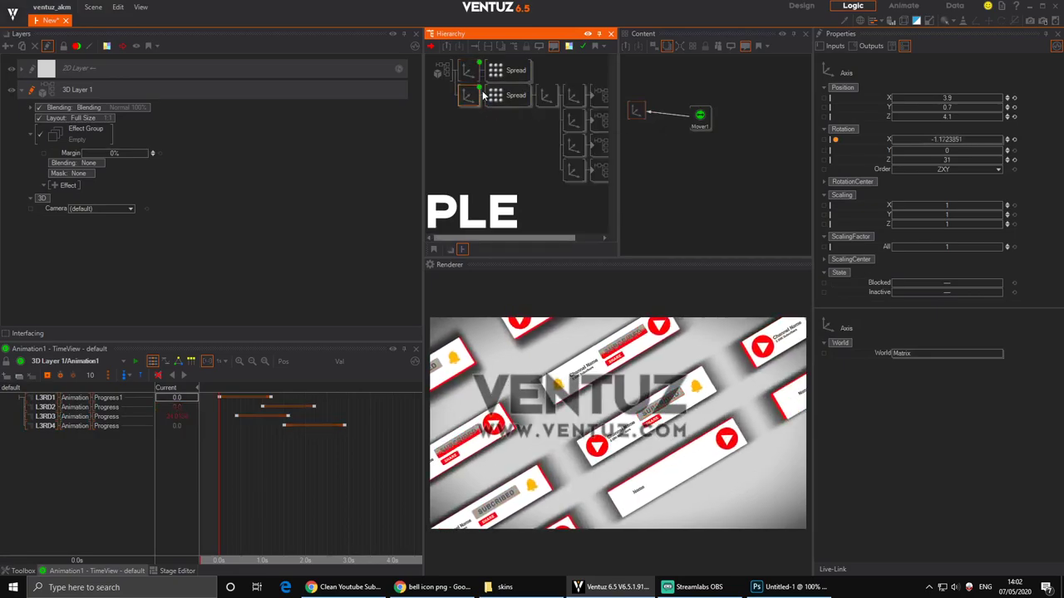
Set the offset of the duplicated axis's Mover1 to 5.
left_click(700, 116)
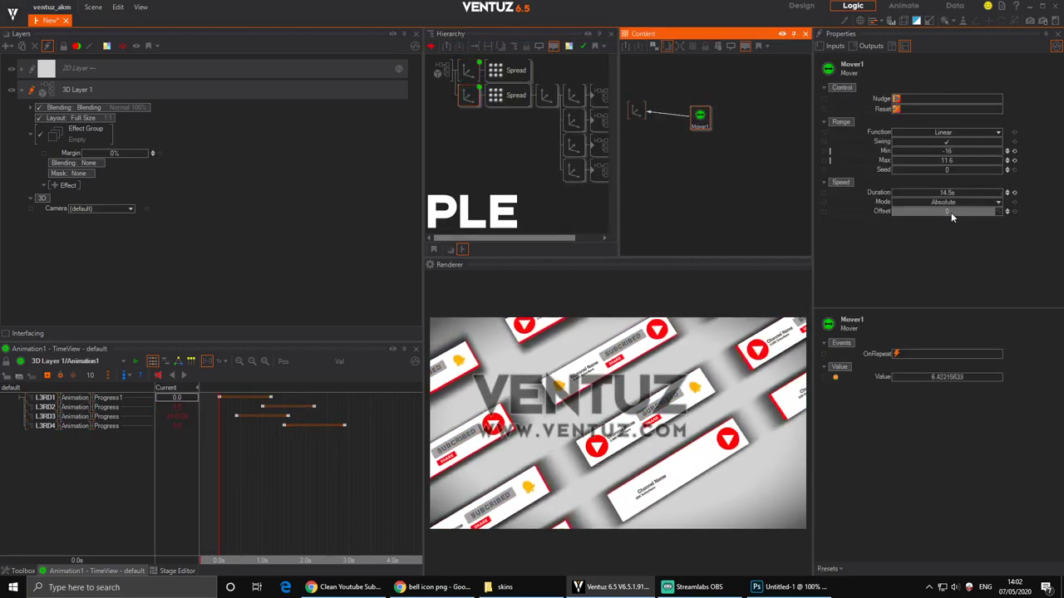
left_click(951, 211)
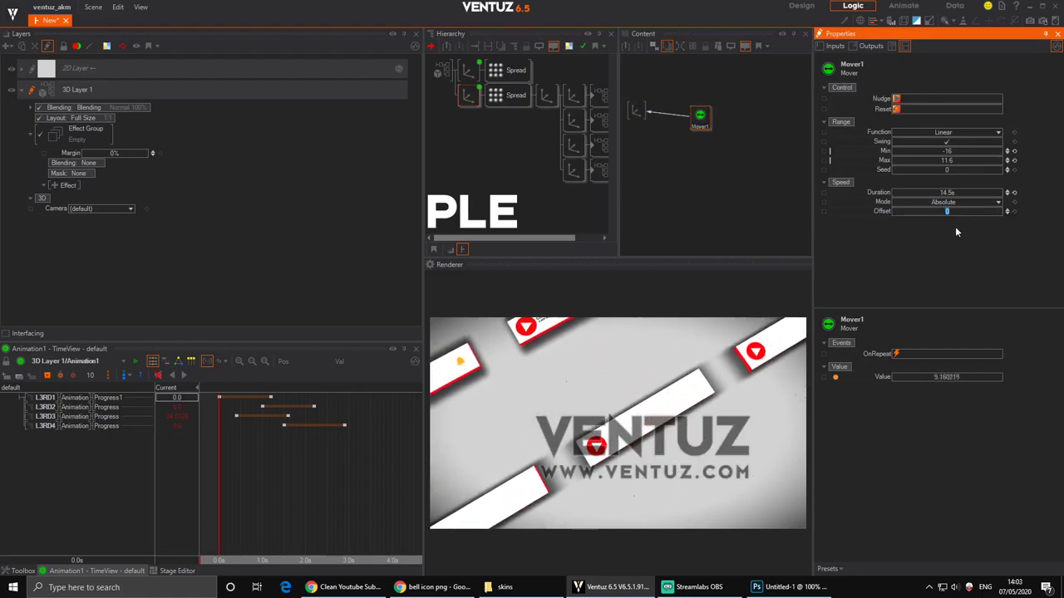
type("5")
key("Return")
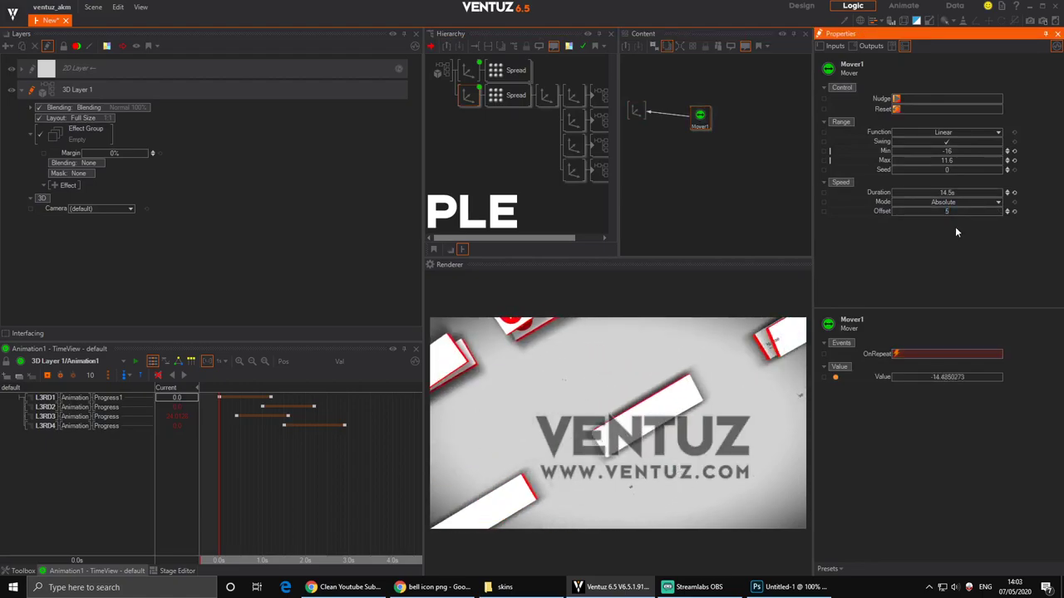
Try a Mover1 offset of -26.1, position Y 8.9 and Z -22.7, and a different overall scaling factor on the duplicated axis.
left_click_drag(954, 212, 890, 212)
left_click_drag(1000, 212, 892, 214)
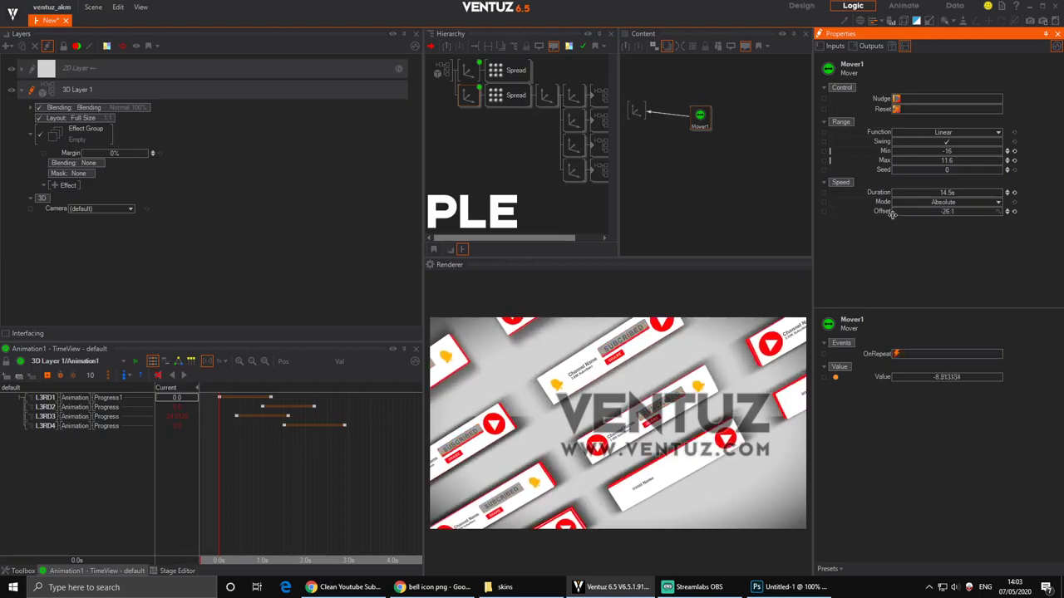
left_click(468, 96)
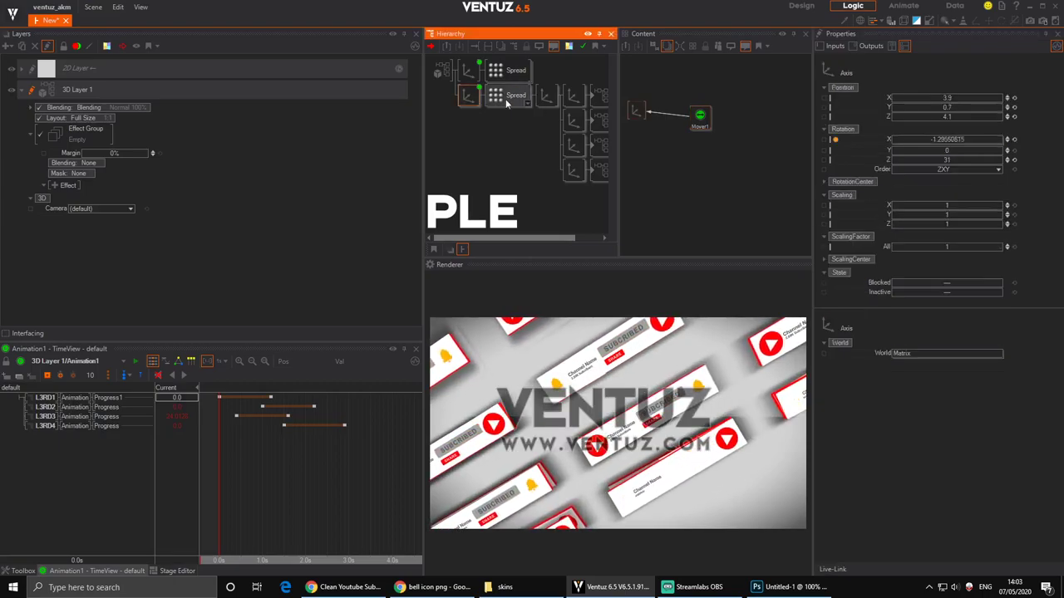
left_click_drag(1002, 102, 903, 116)
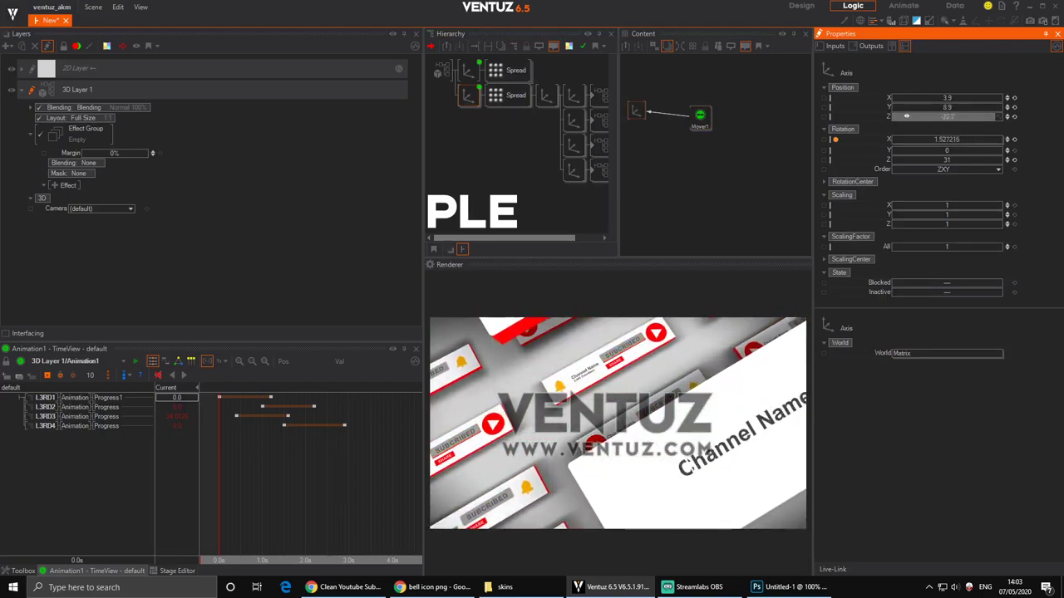
left_click_drag(953, 247, 1024, 223)
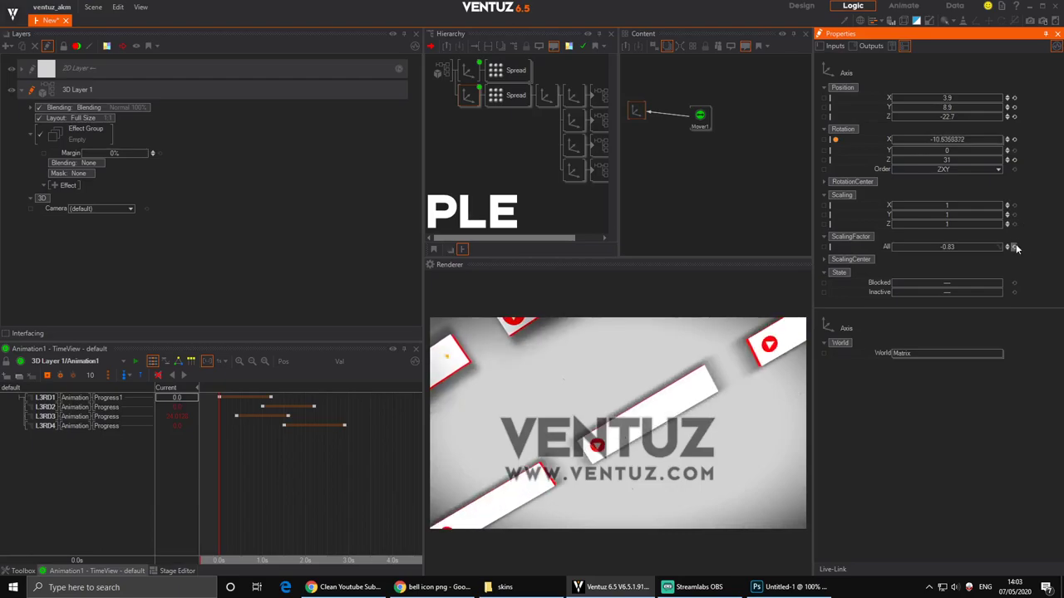
Add a parent Axis in front of both axis branches, with its Z position at 17.7 and X rotation at 12.5.
double_click(468, 132)
type("ax")
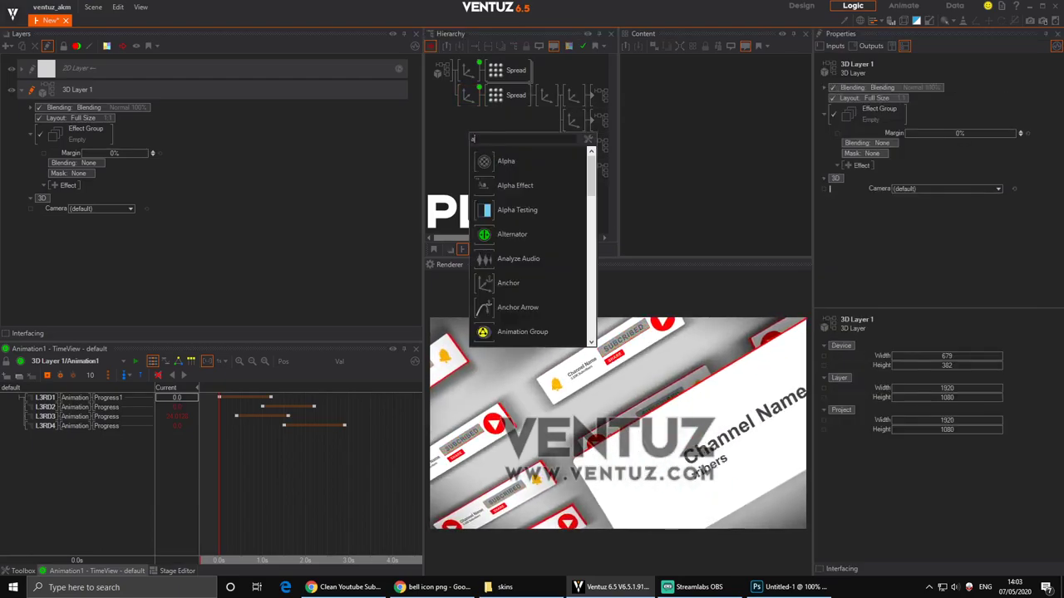
key("Return")
left_click(460, 74)
left_click_drag(946, 116, 1002, 115)
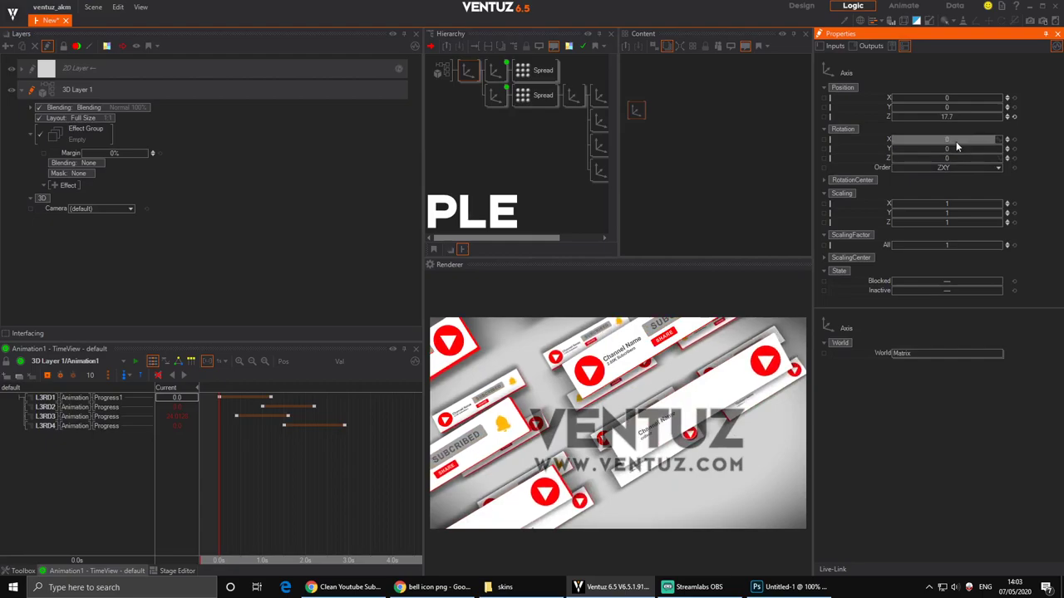
mouse_move(955, 146)
left_mouse_down()
mouse_move(983, 136)
mouse_move(973, 138)
left_mouse_up()
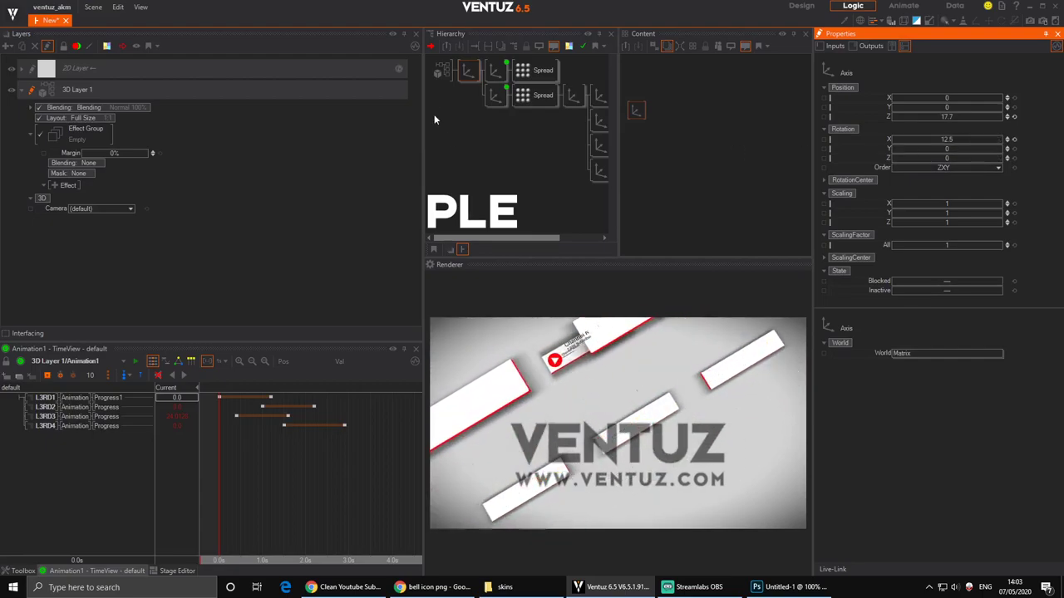
Insert a Spread without a Continue output before the parent axis and position it at X 37.3, Y -13.5, Z -6.2.
double_click(456, 143)
type("spre")
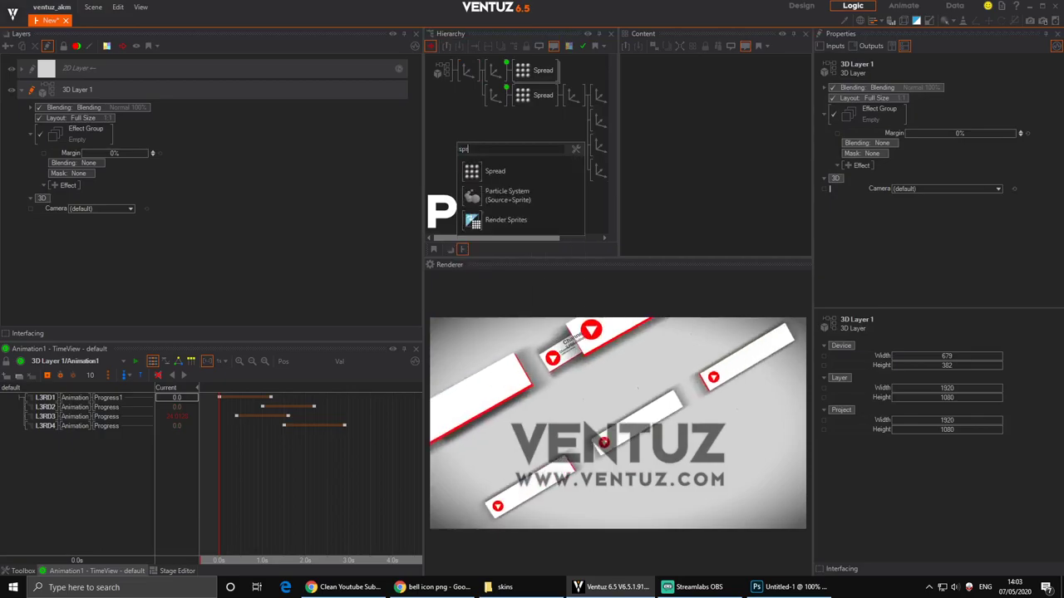
left_click_drag(493, 174, 463, 79)
left_click(464, 78)
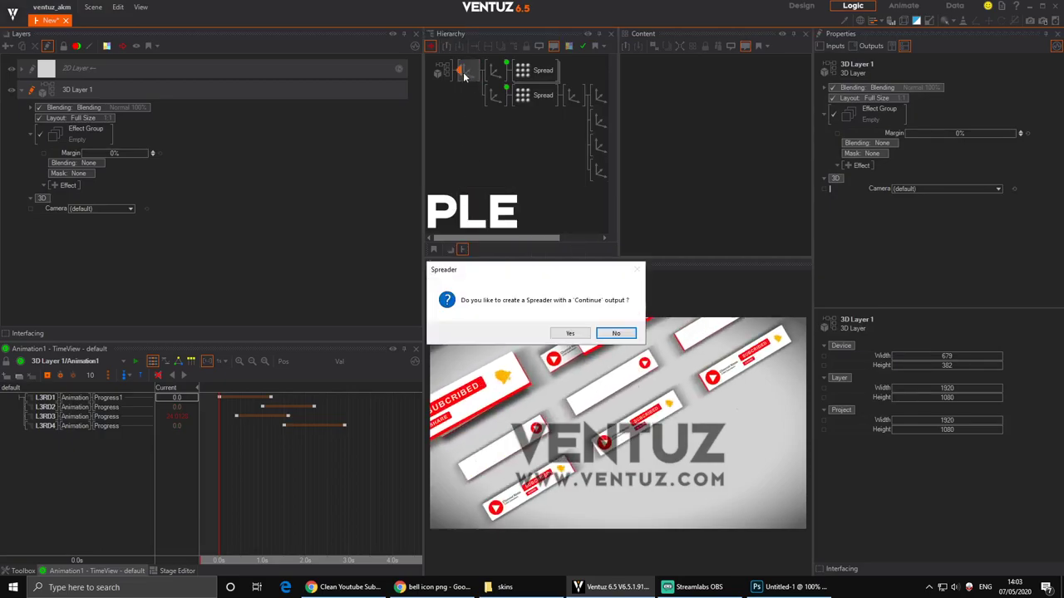
left_click(615, 332)
left_click_drag(952, 117, 1000, 96)
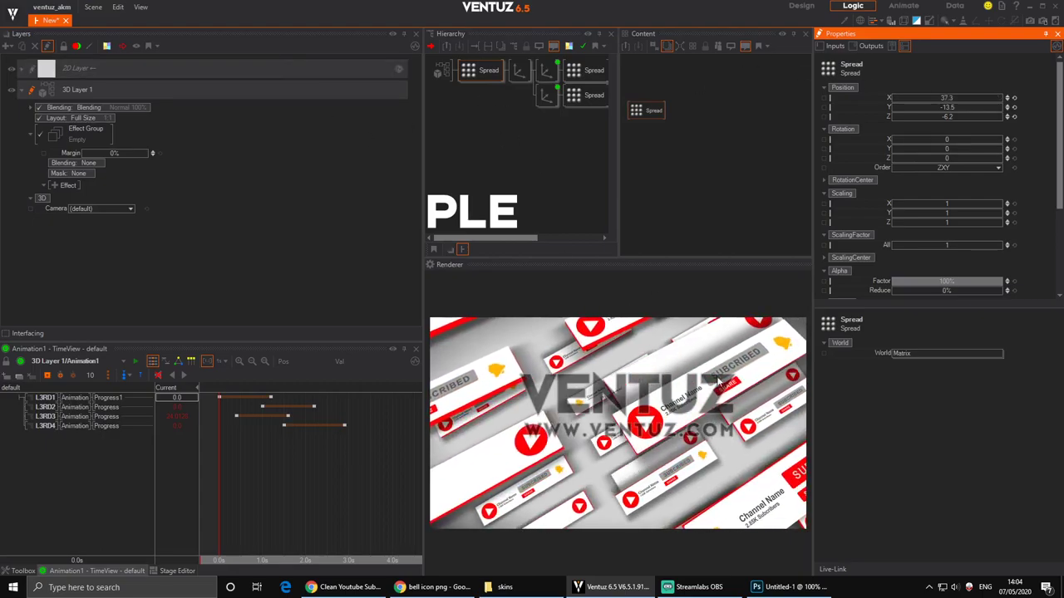
Remove the Spread at the start of the hierarchy, in front of the parent axis.
double_click(482, 73)
left_click(476, 89)
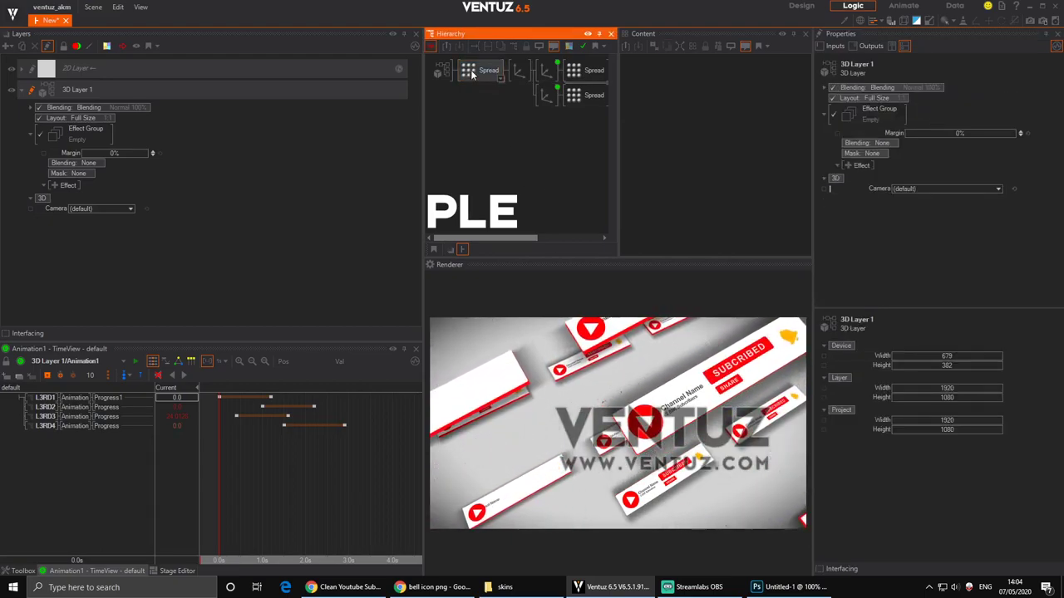
left_click(471, 74)
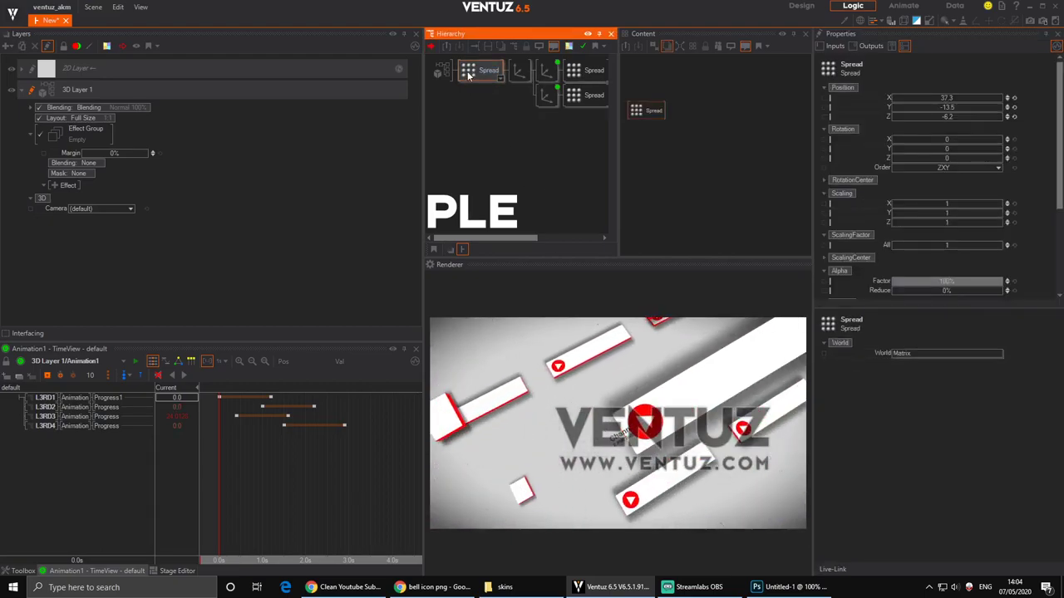
left_click(474, 122)
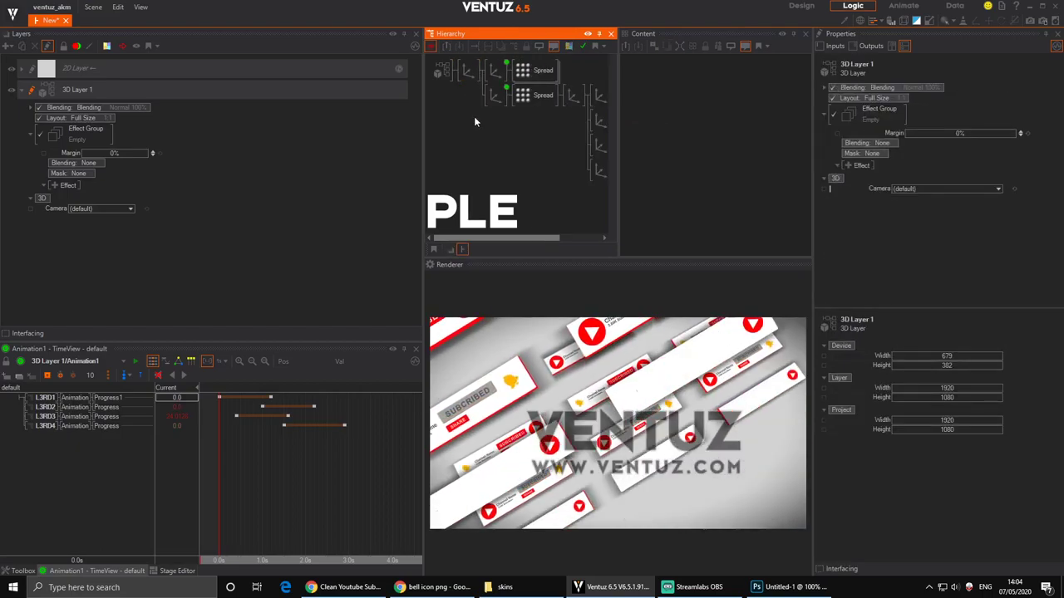
Delete the duplicated axis with its Spread branch, and the parent axis above the original branch.
left_click(495, 97)
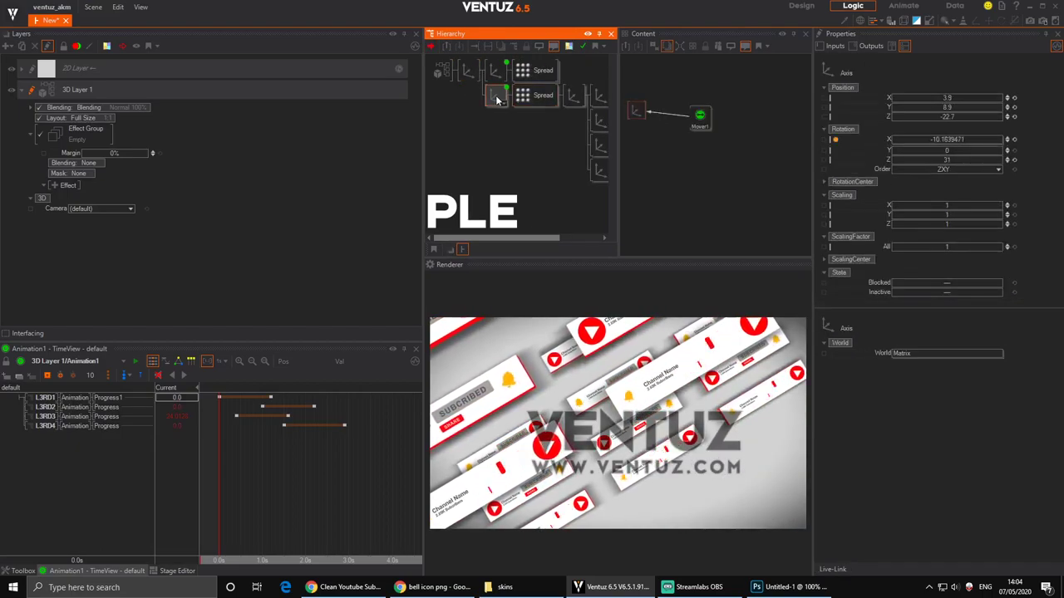
key("Delete")
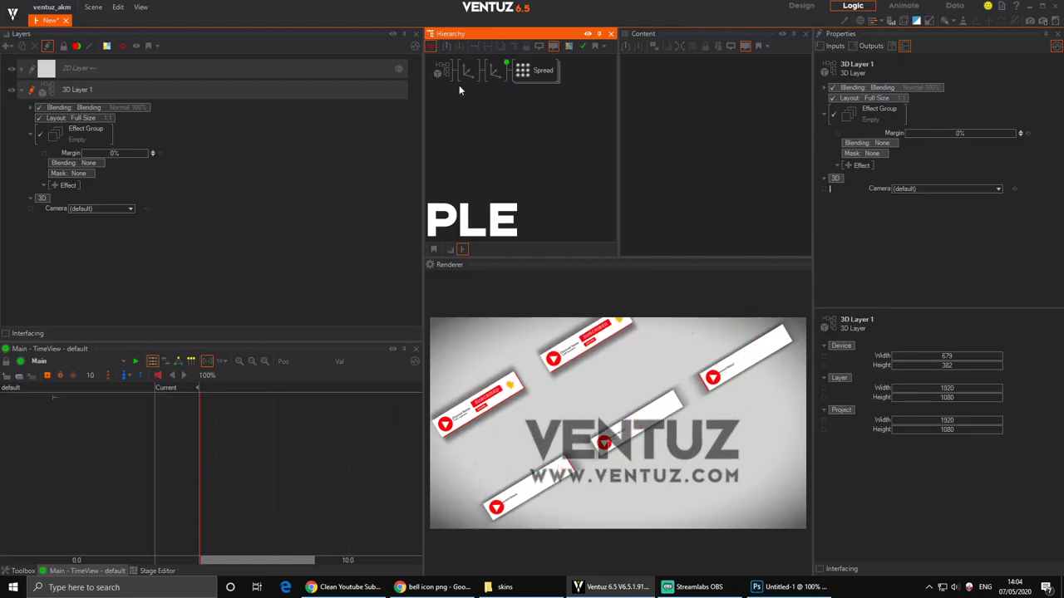
left_click(468, 72)
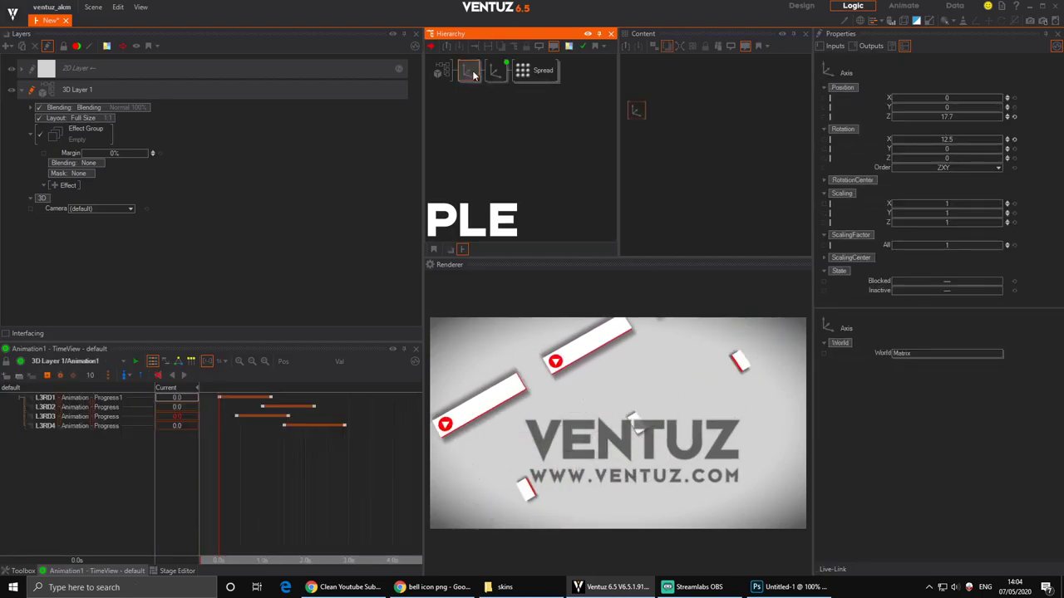
key("Delete")
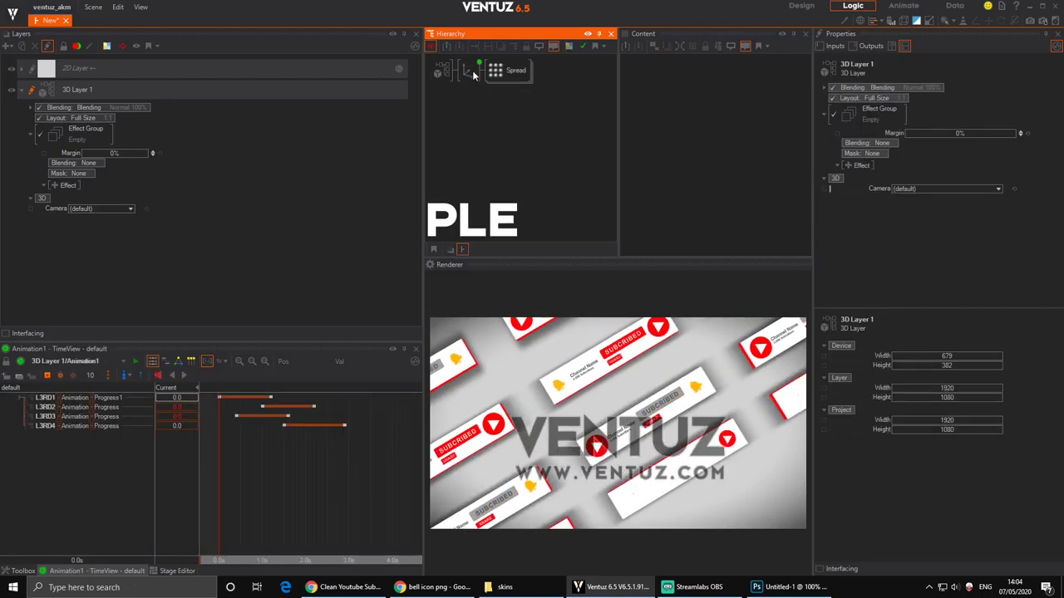